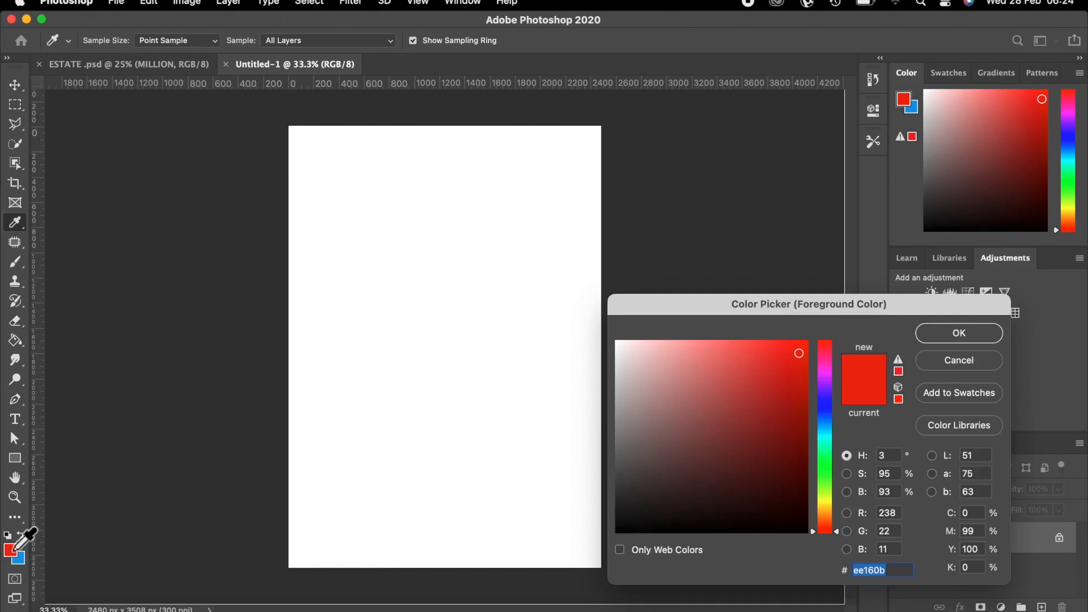
Set the foreground colour to cyan in the Color Picker.
left_click(826, 433)
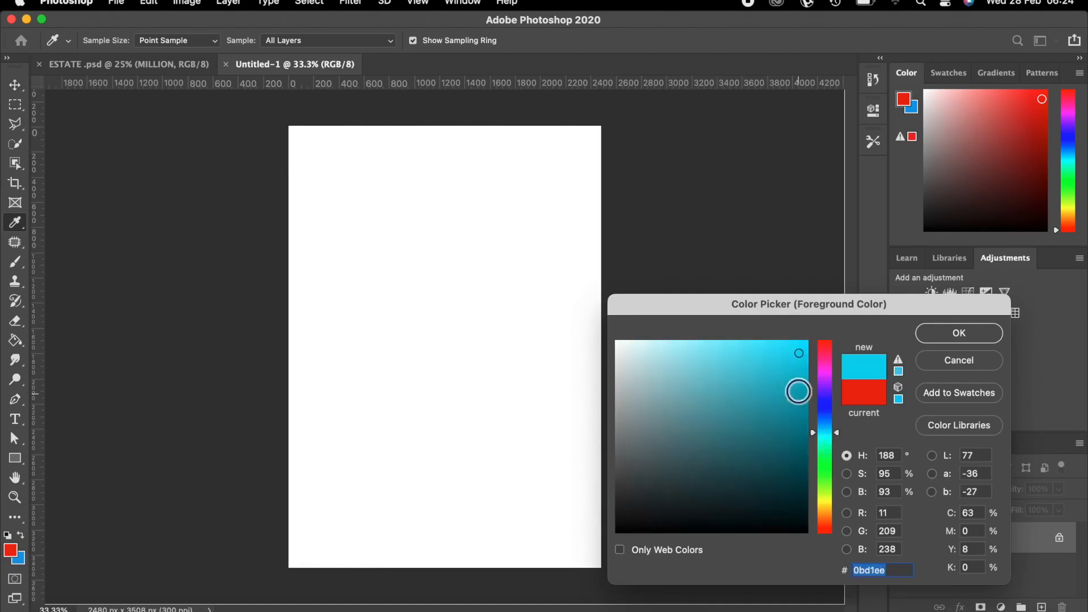
left_click(792, 353)
left_click(958, 334)
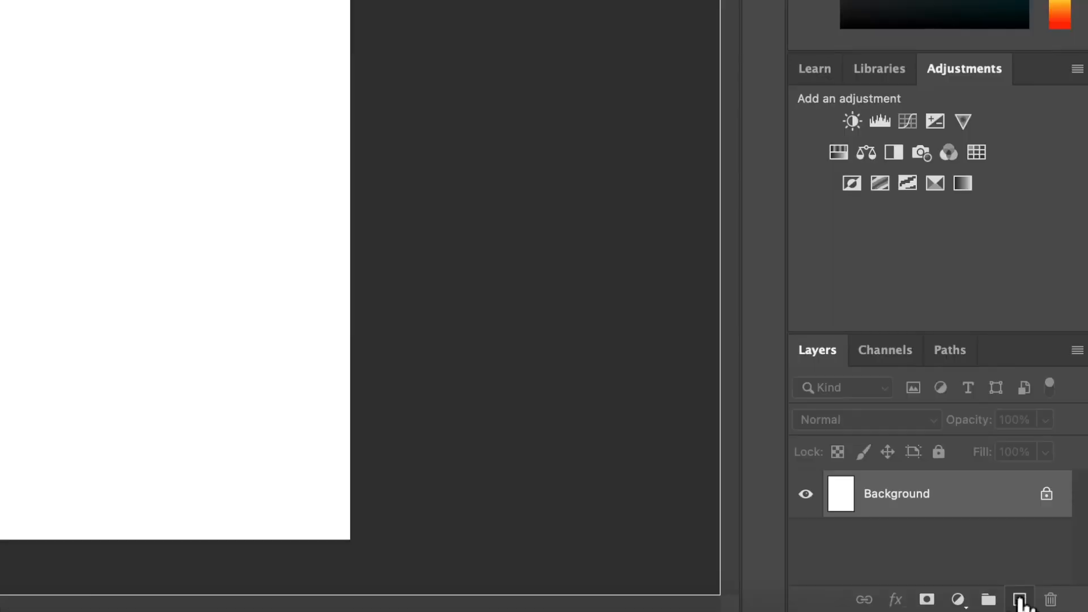
Add a new empty layer above the Background and name it 'cycle 1'.
left_click(1019, 600)
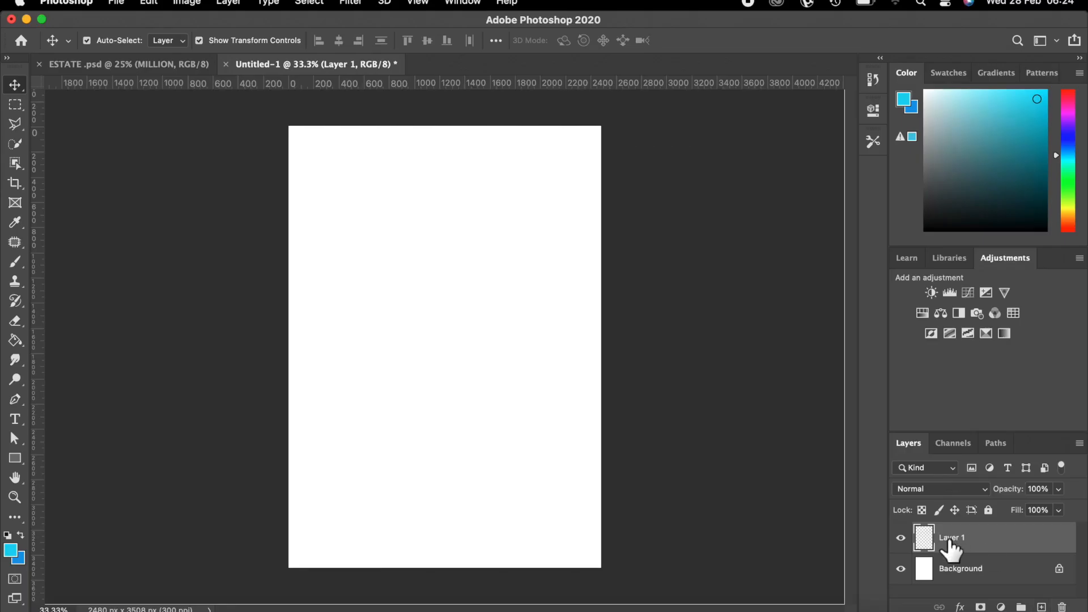
double_click(950, 539)
key("BackSpace")
type("cycl")
key("Return")
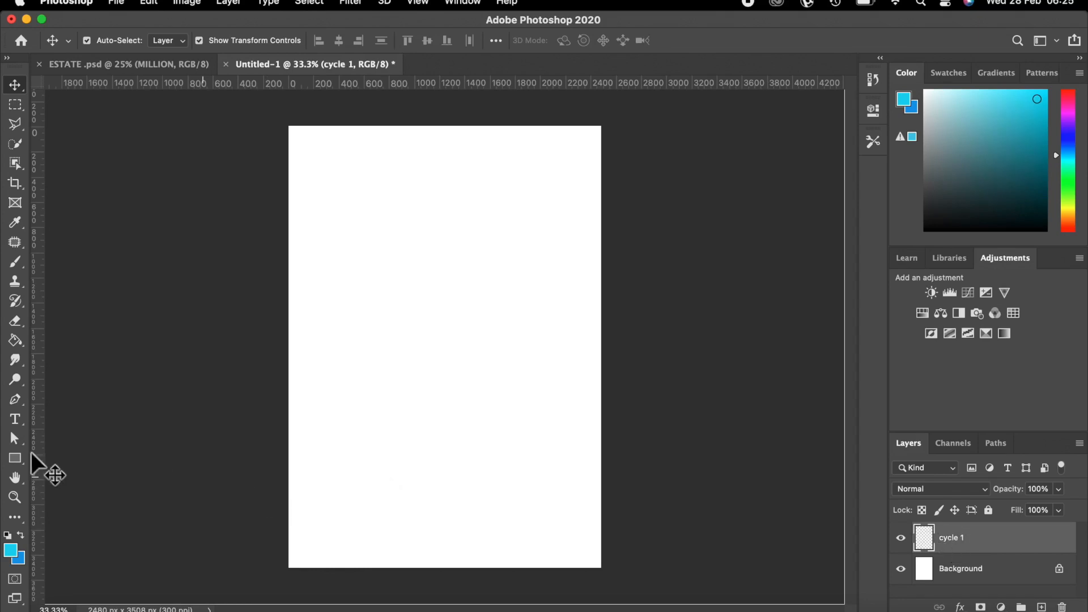
Draw a 1448 px cyan circle with the Ellipse Tool in the upper-left area.
left_click(19, 454)
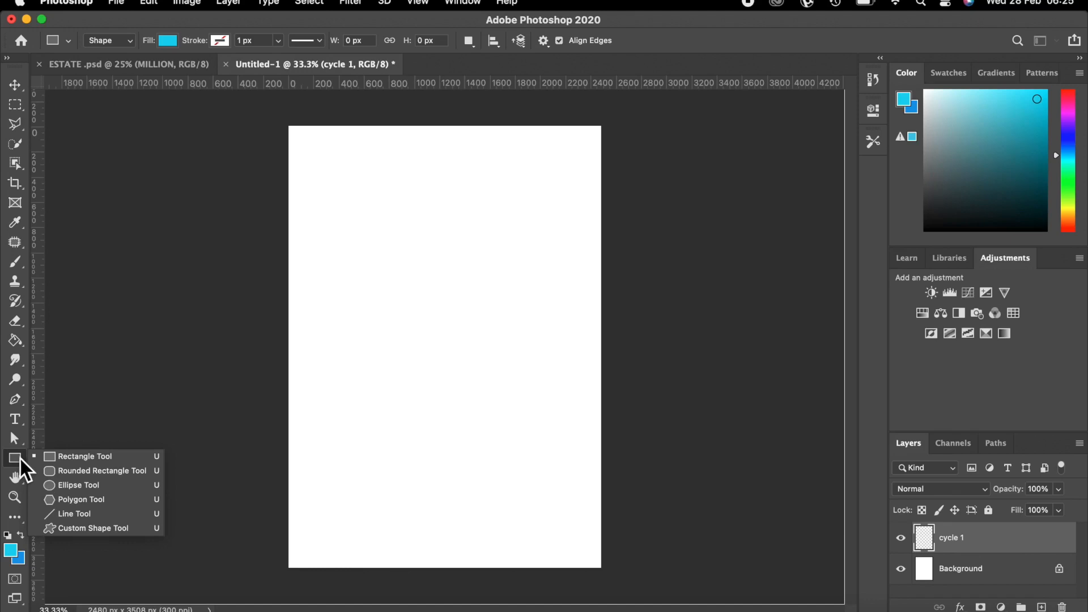
left_click(50, 484)
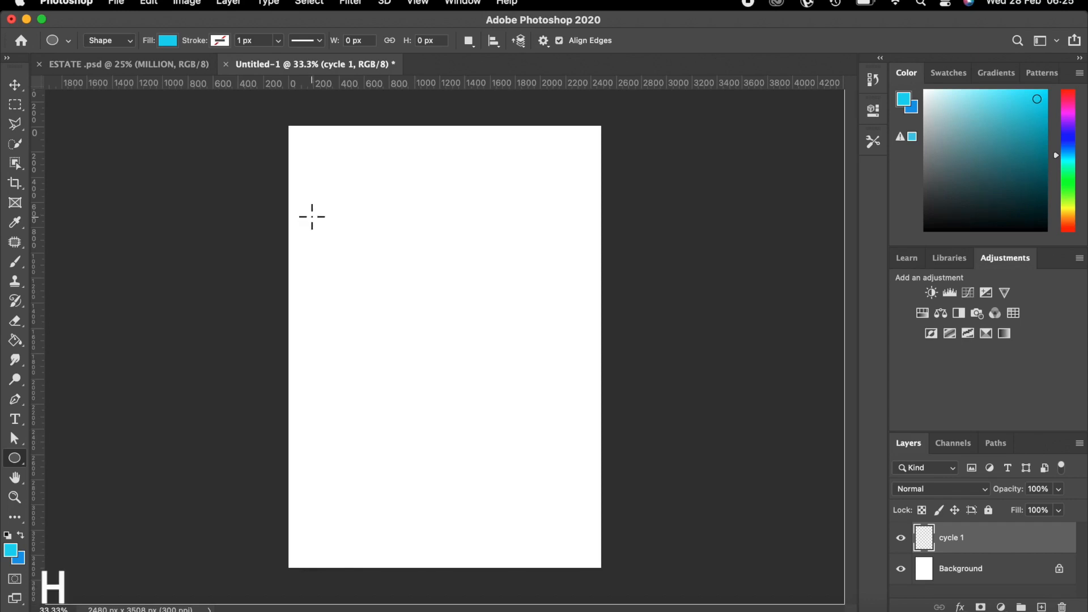
left_click_drag(312, 217, 494, 460)
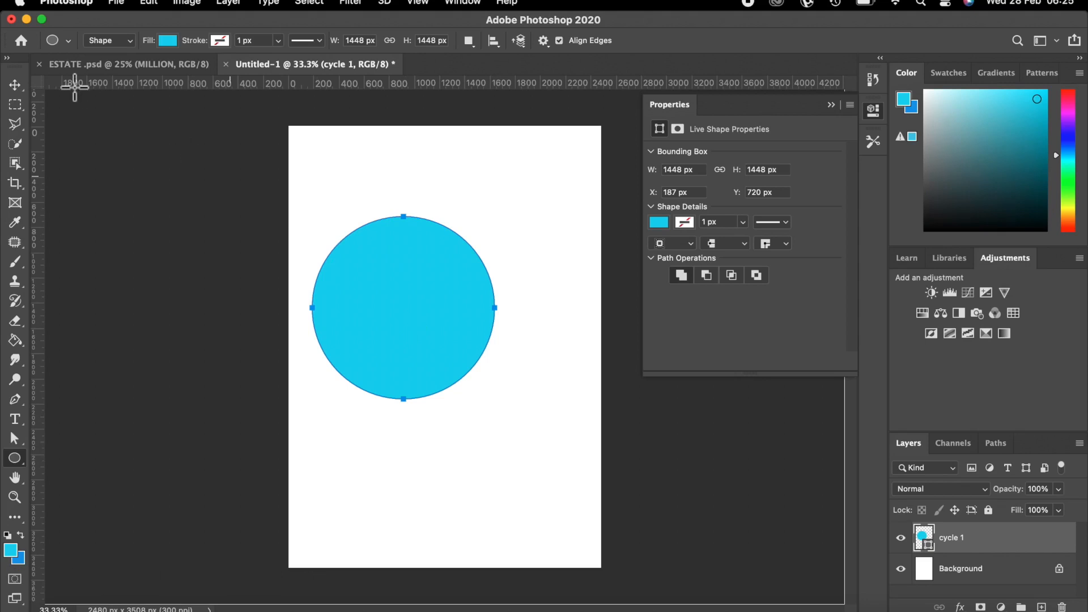
Shift the cyan circle slightly left and add a new empty layer above it.
left_click(12, 85)
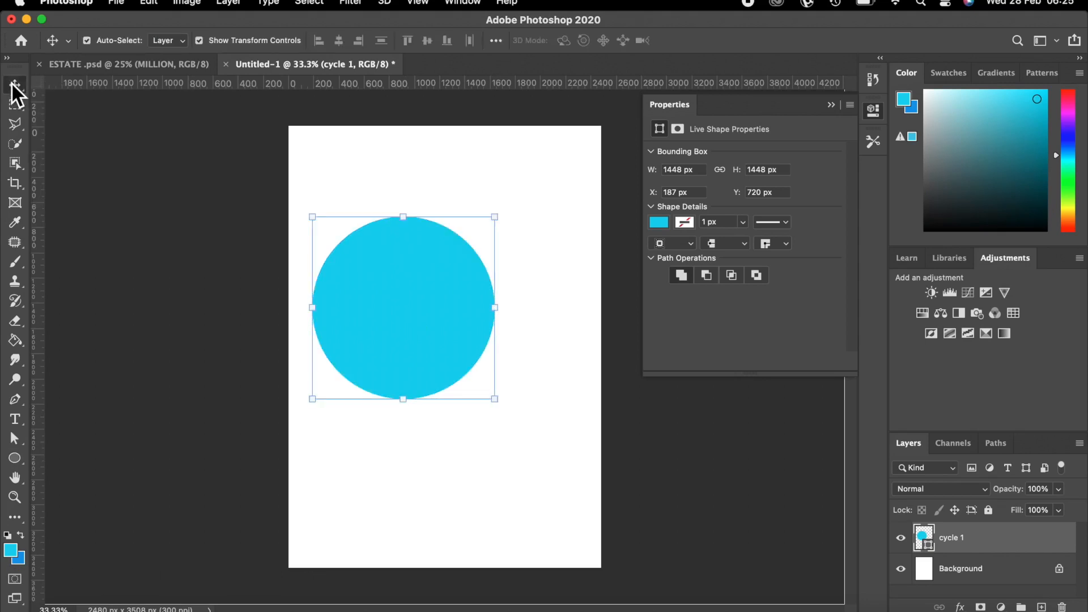
left_click_drag(406, 313, 390, 307)
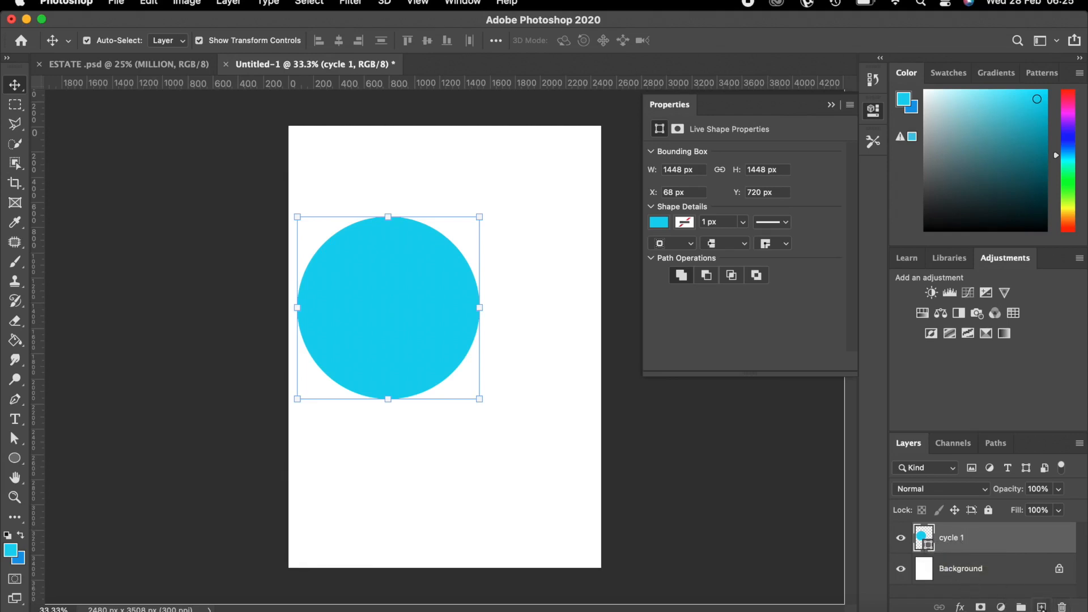
left_click(1041, 607)
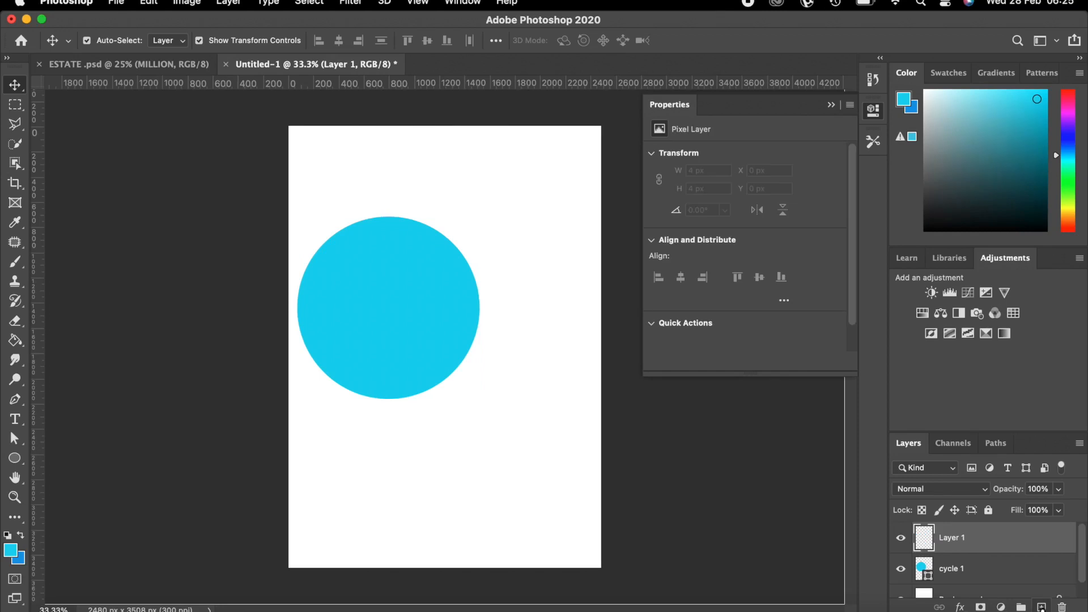
Rename the new layer to 'Cycle white'.
double_click(950, 539)
type("Cycle")
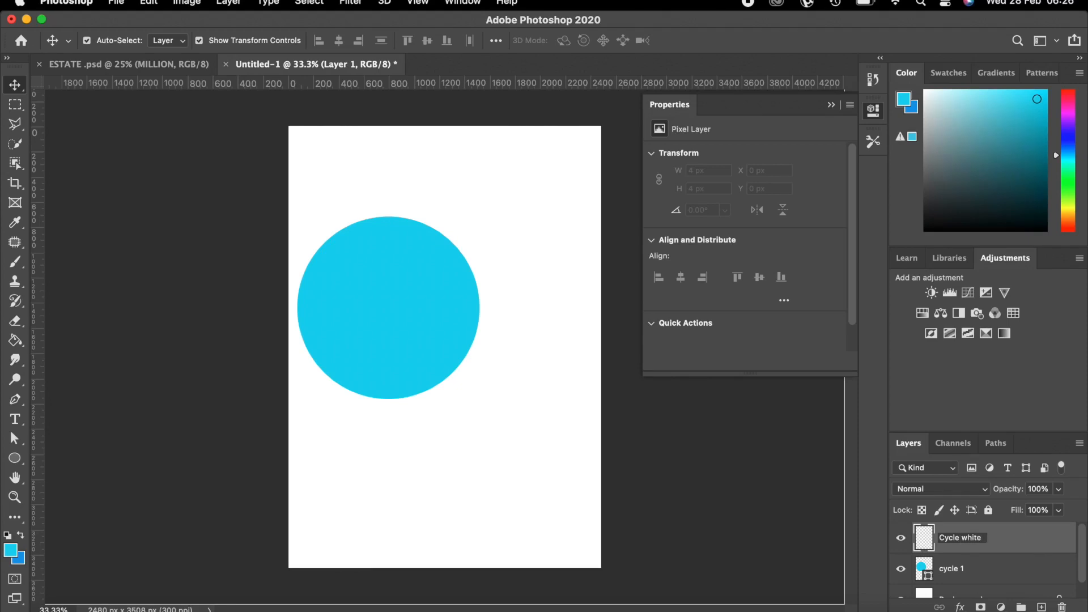
type(" white")
key("Return")
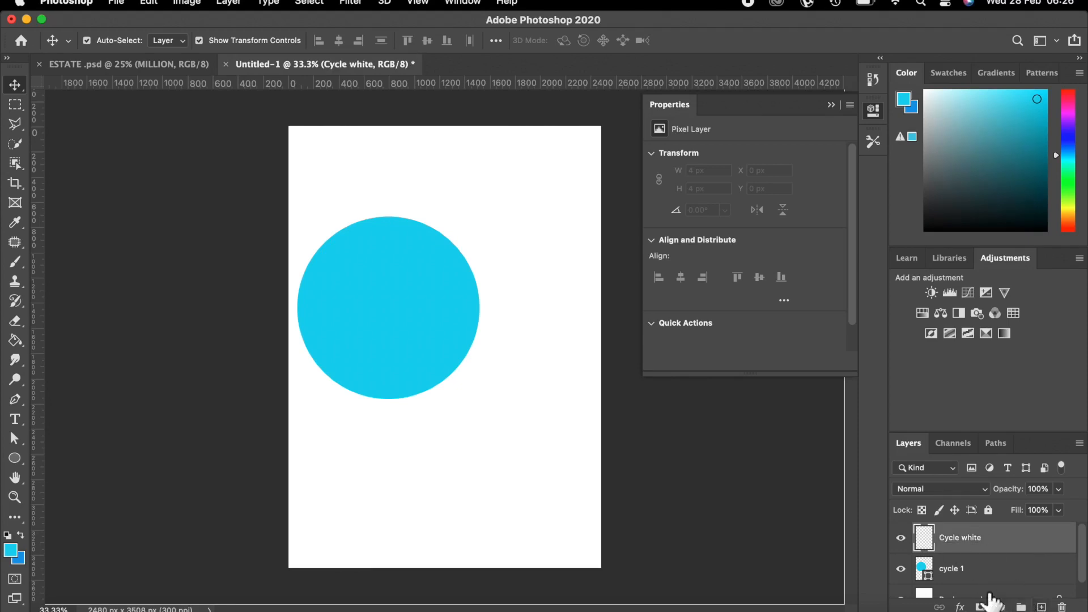
Set the foreground colour to white (ffffff) by sampling the blank page.
left_click(10, 548)
left_click(464, 459)
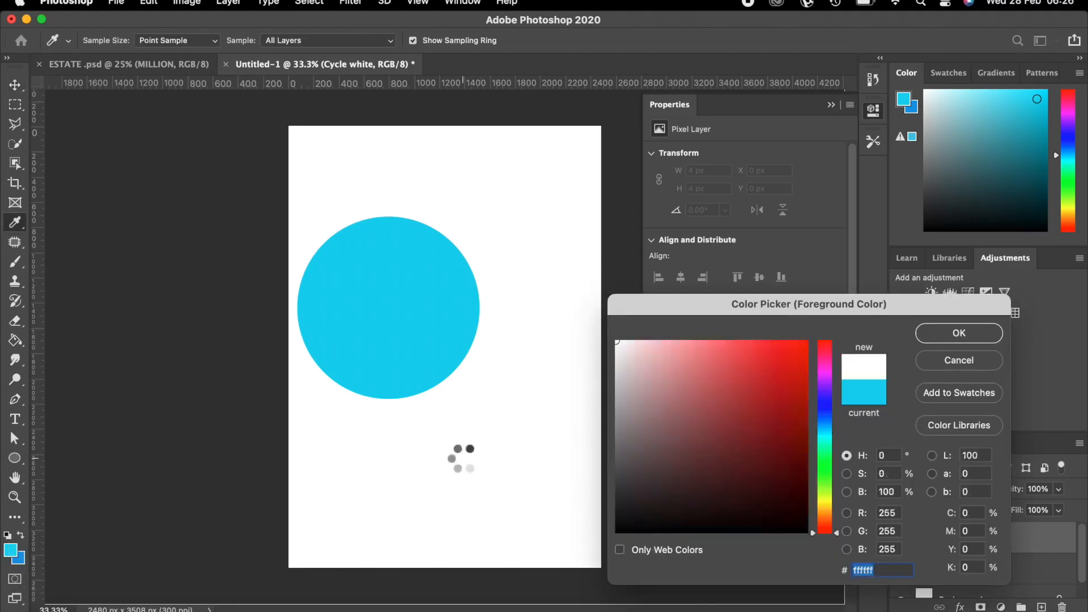
left_click(973, 330)
left_click(20, 460)
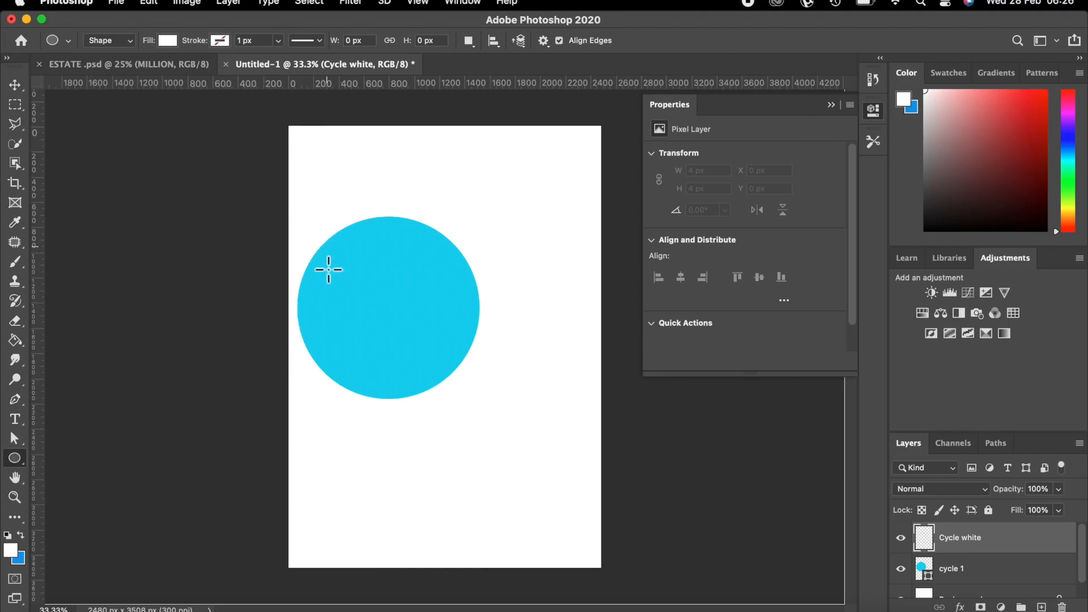
Draw a white circle over the cyan one and scale it to about 92%.
left_click_drag(322, 260, 589, 455)
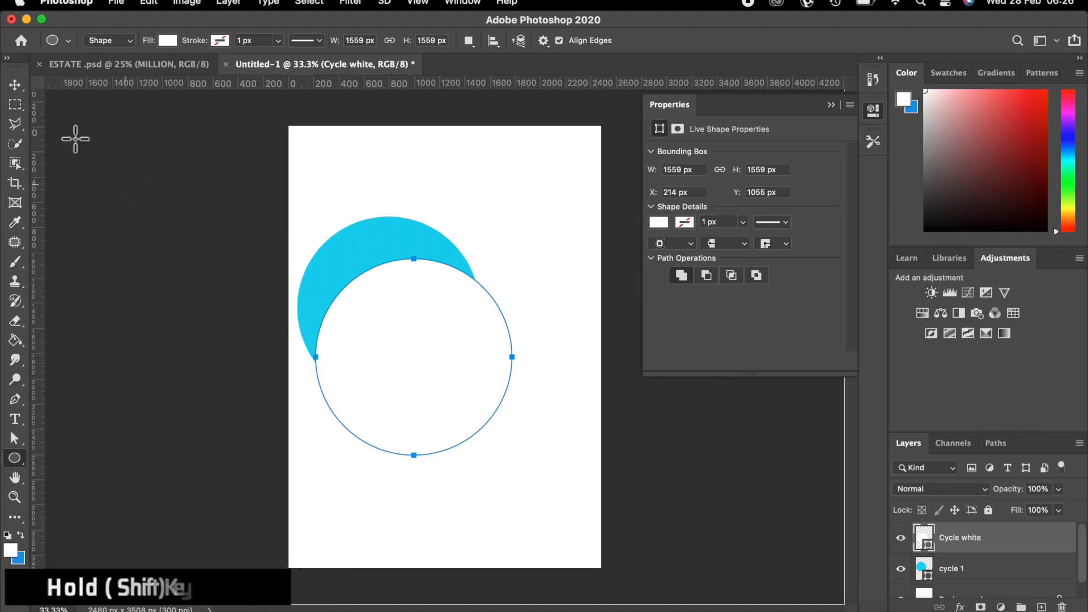
left_click(14, 85)
left_click_drag(401, 323, 392, 281)
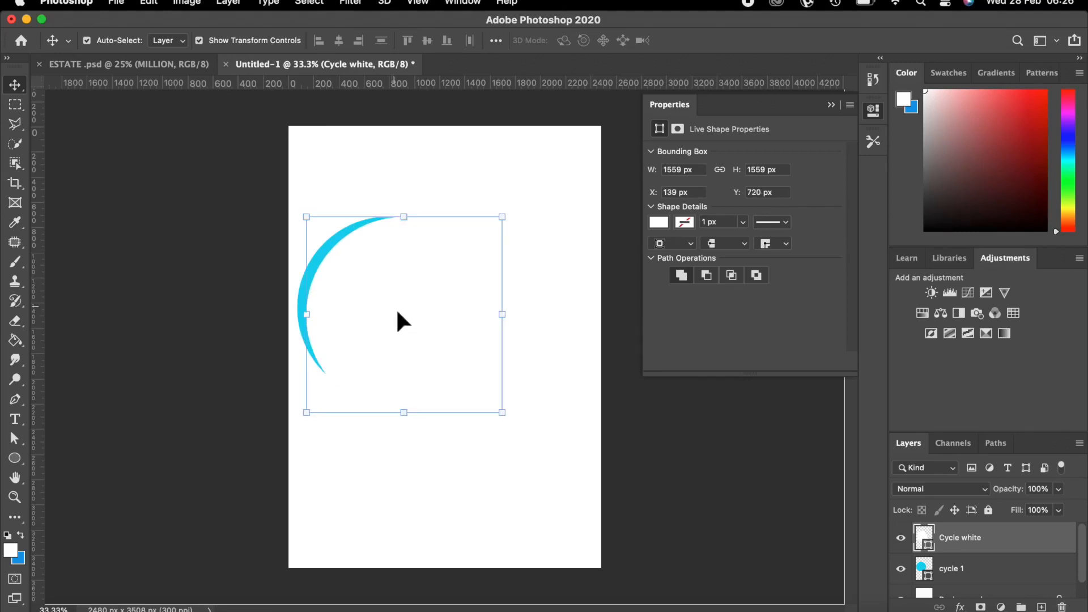
key("super+t")
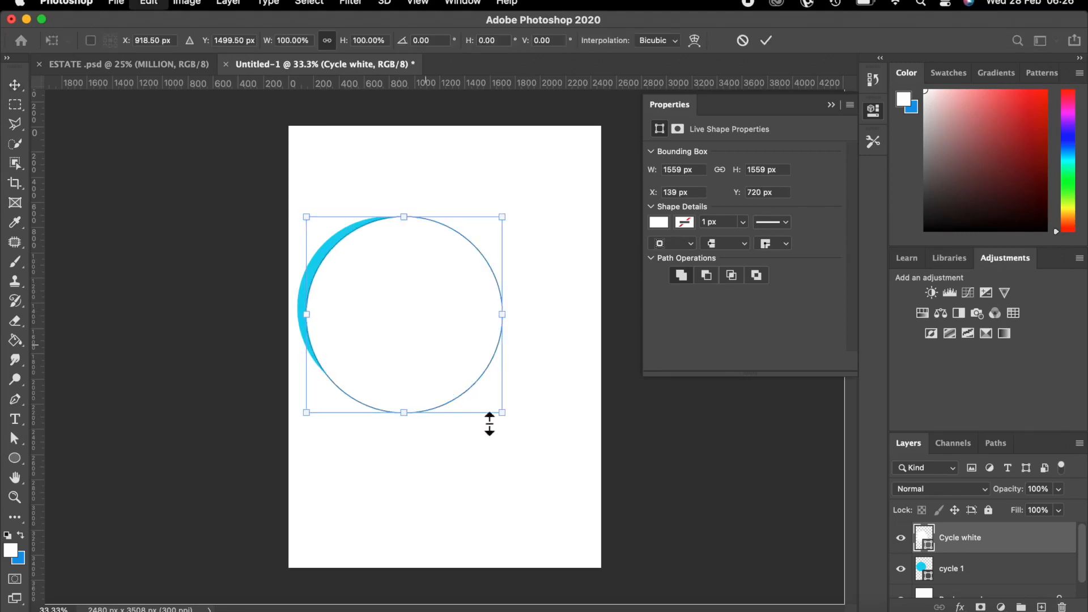
left_click_drag(502, 412, 487, 397)
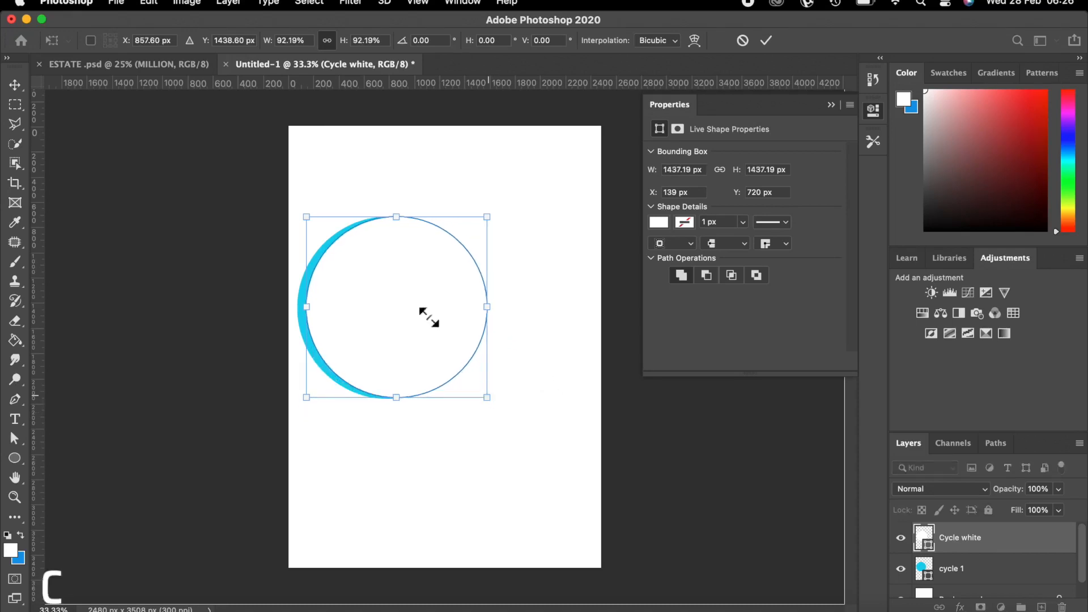
left_click_drag(423, 303, 431, 319)
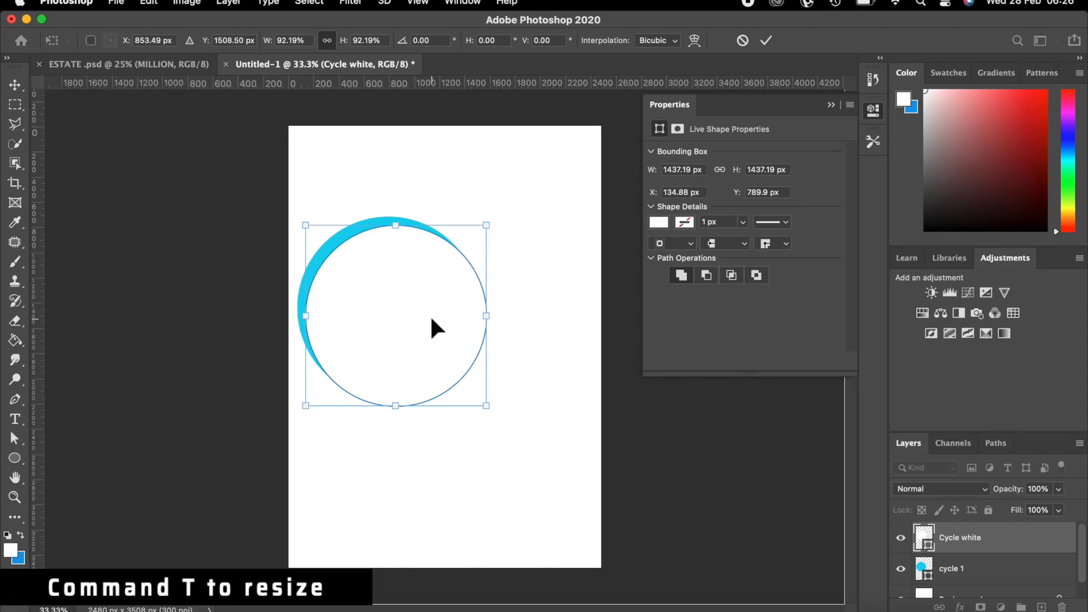
key("Return")
Rescale the white circle to 1390 px so an even, thin cyan ring shows.
key("super+t")
left_click_drag(300, 219, 299, 218)
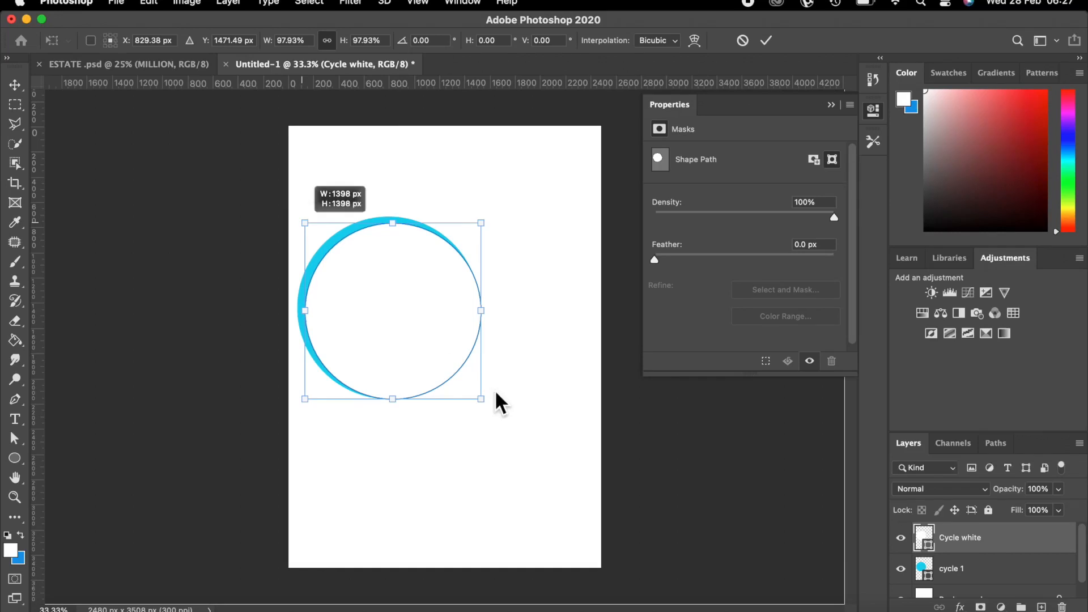
left_click_drag(481, 396, 467, 374)
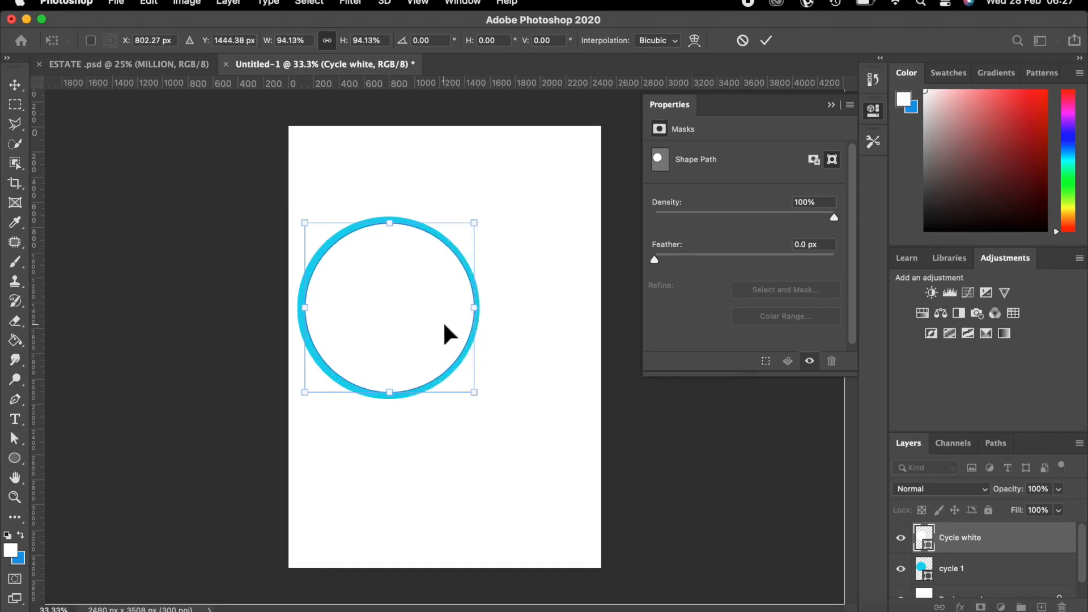
left_click_drag(305, 224, 303, 221)
left_click_drag(474, 391, 475, 394)
left_click(767, 41)
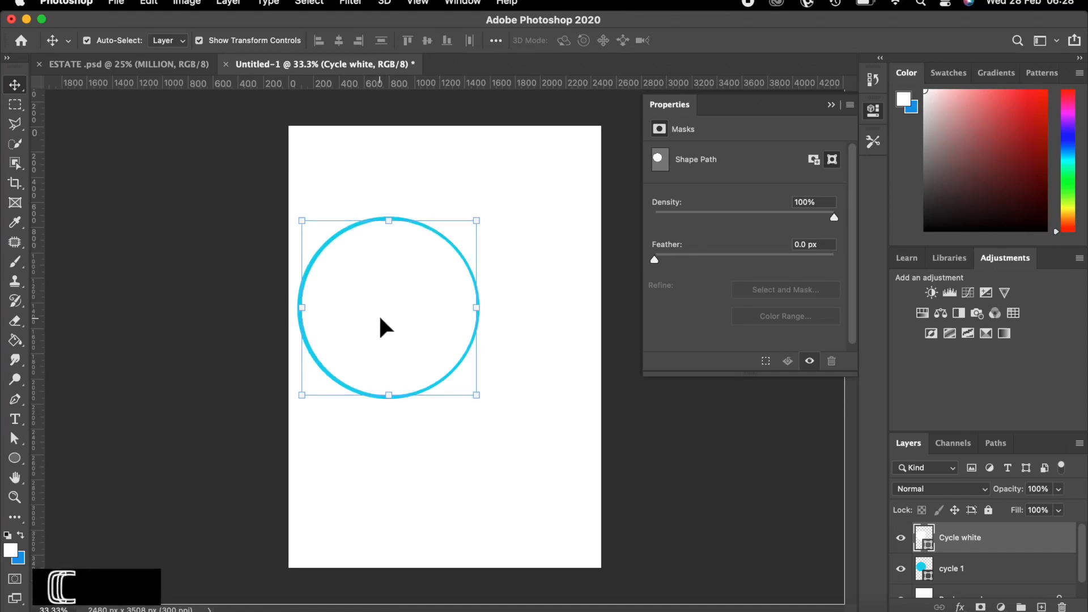
Duplicate the white circle layer and name the copy 'Cycle white big'.
key("super+j")
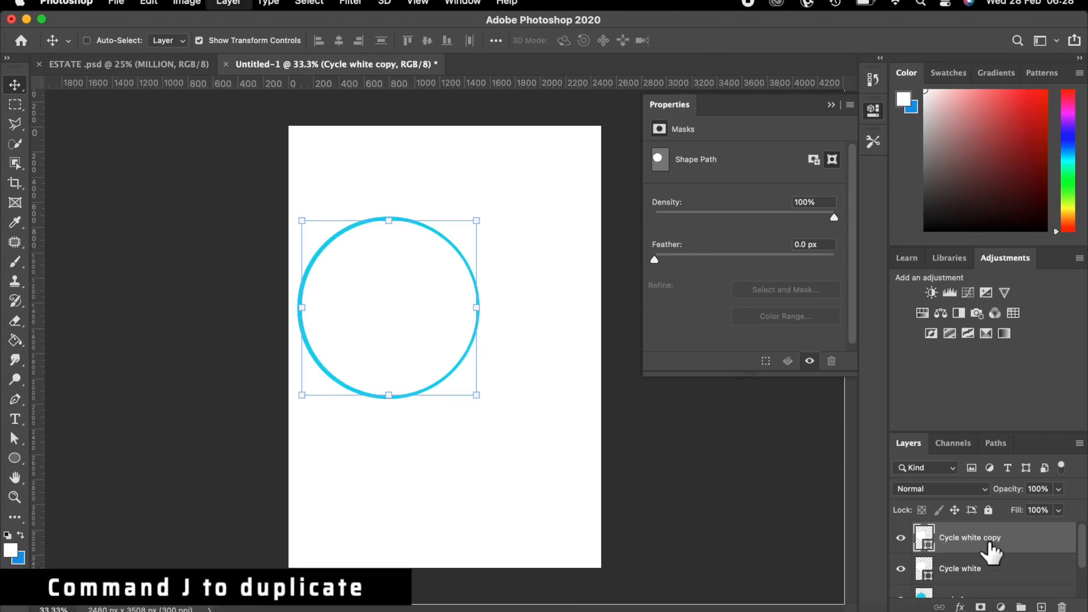
double_click(973, 540)
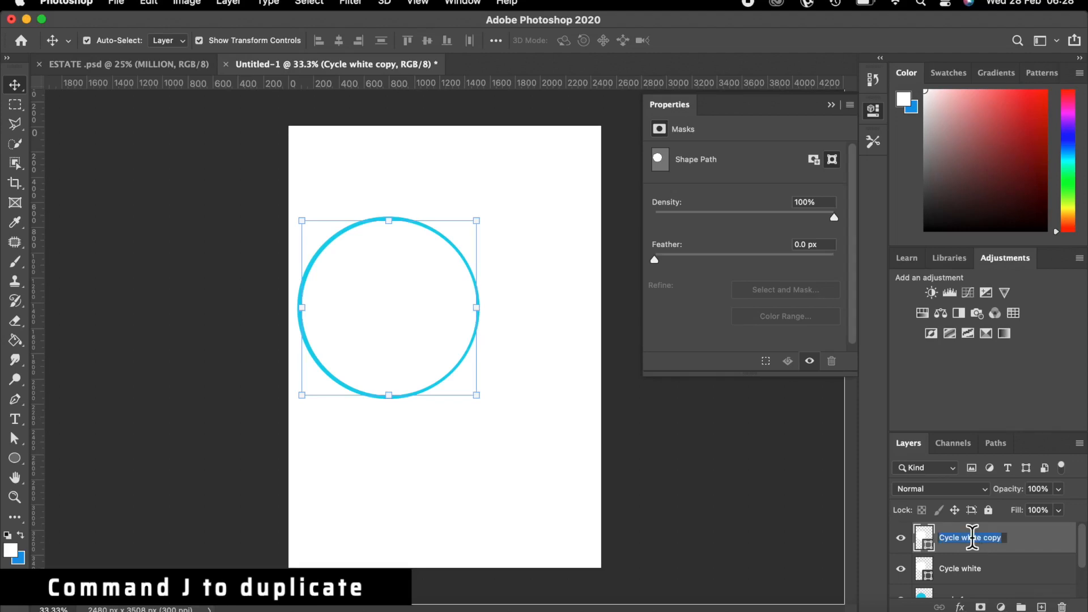
left_click(1001, 538)
key("BackSpace")
key("BackSpace")
key("BackSpace")
key("BackSpace")
key("BackSpace")
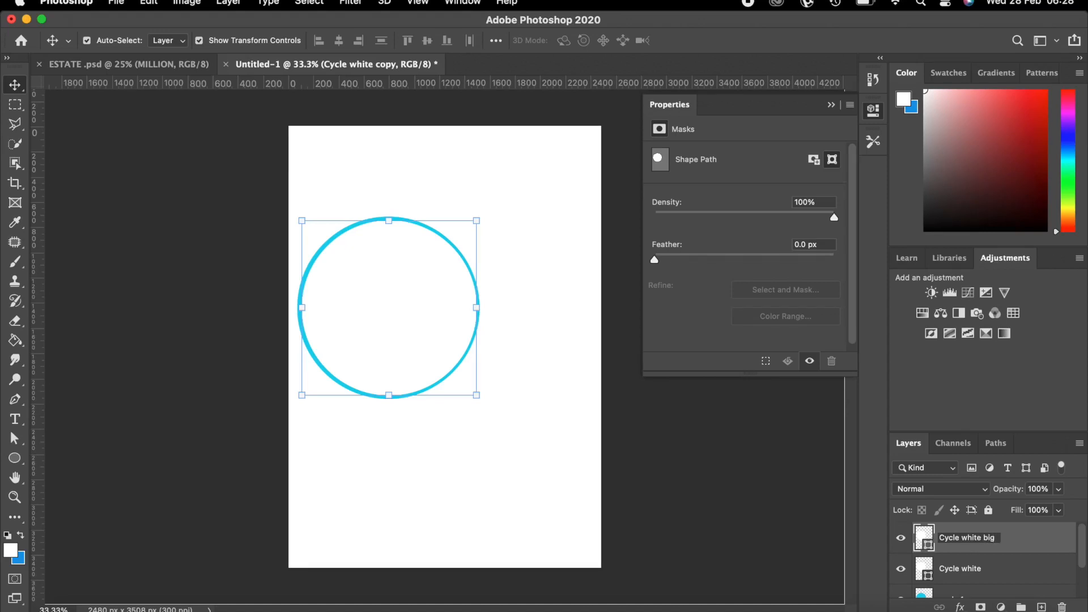
type("big")
key("Return")
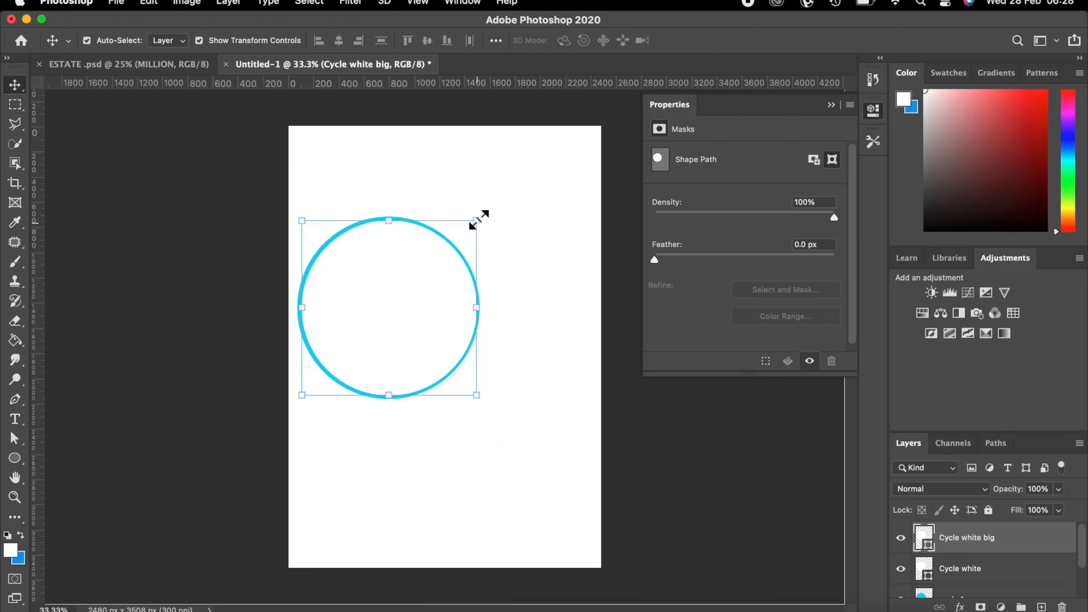
Enlarge the copy to about 118% and move it right, leaving a cyan arc.
left_click_drag(478, 217, 531, 197)
left_click_drag(390, 271, 421, 302)
key("Return")
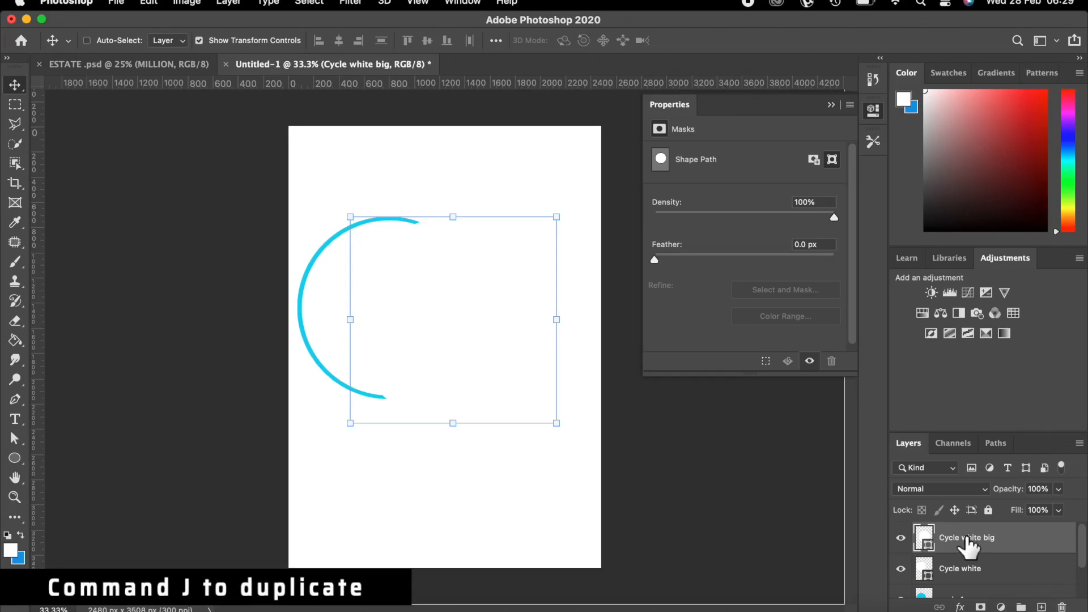
Duplicate Cycle white big and name the copy 'Cycle white big colour'.
key("super+j")
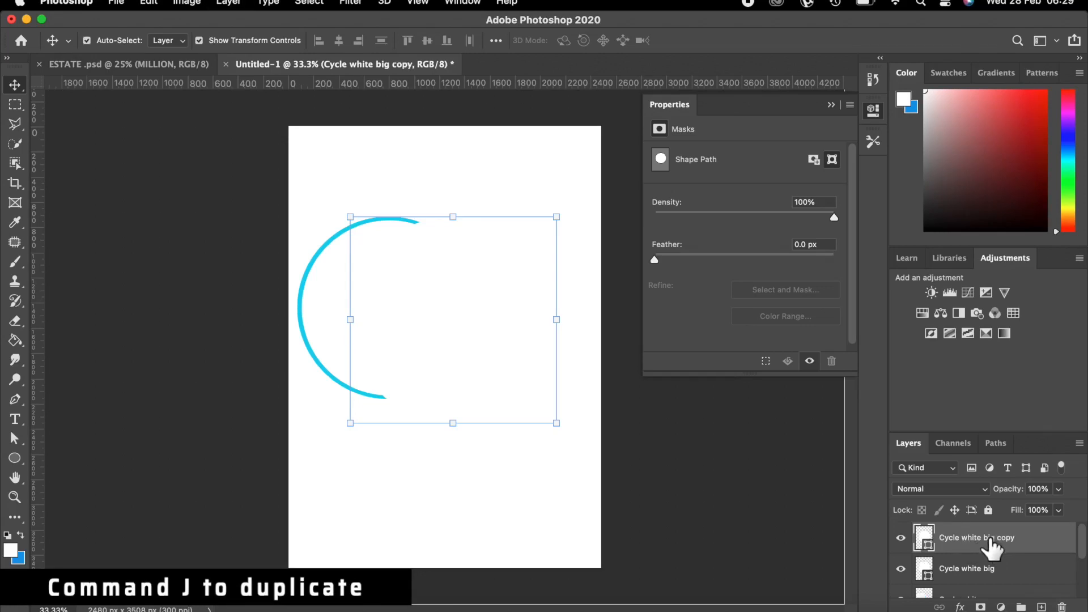
double_click(1007, 539)
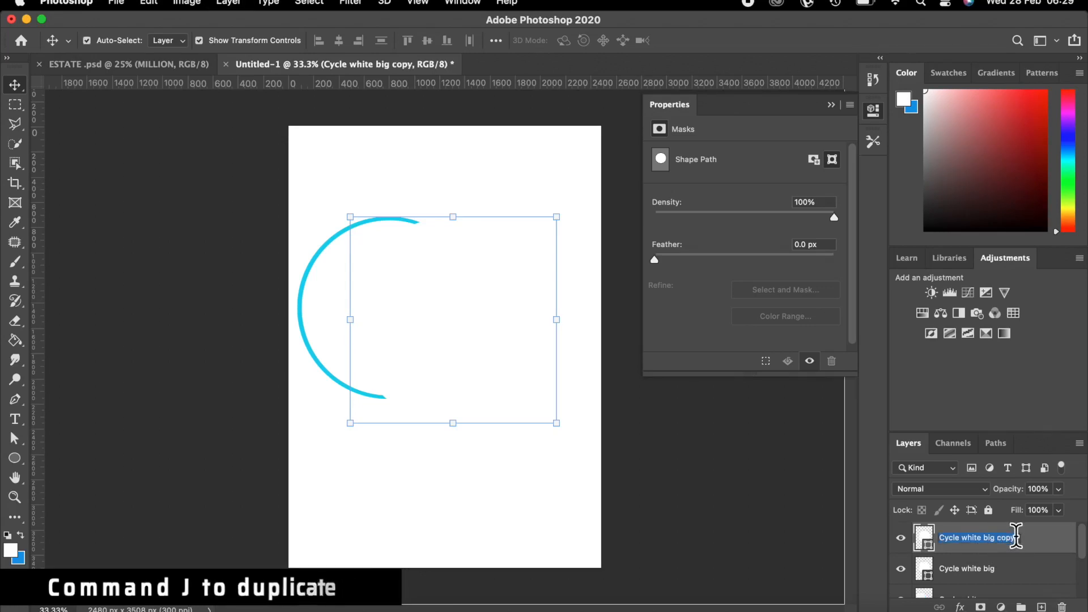
left_click(1016, 537)
key("BackSpace")
key("BackSpace")
key("BackSpace")
key("BackSpace")
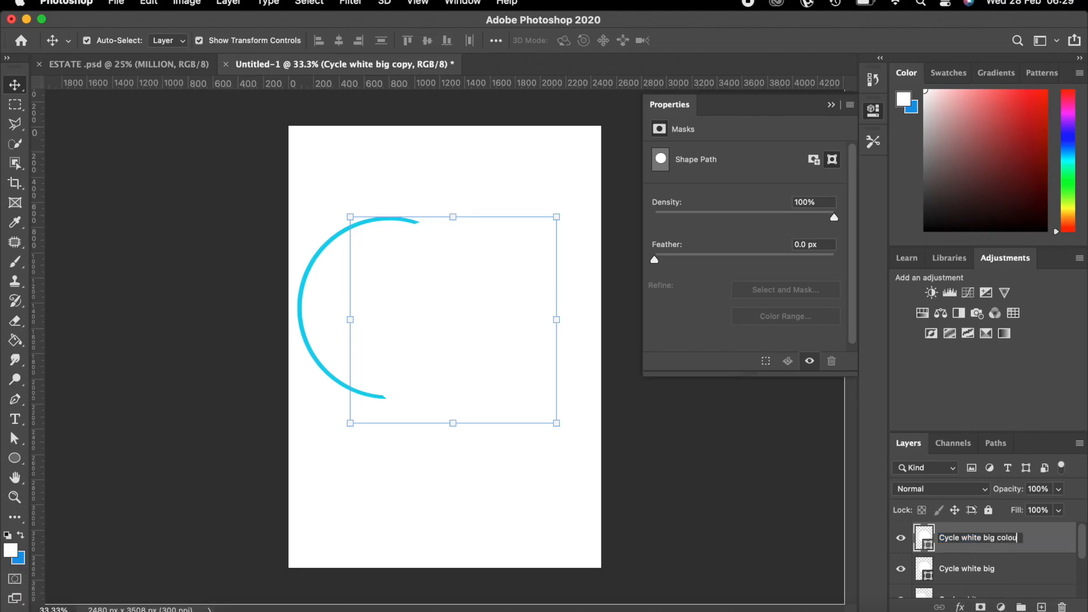
key("Return")
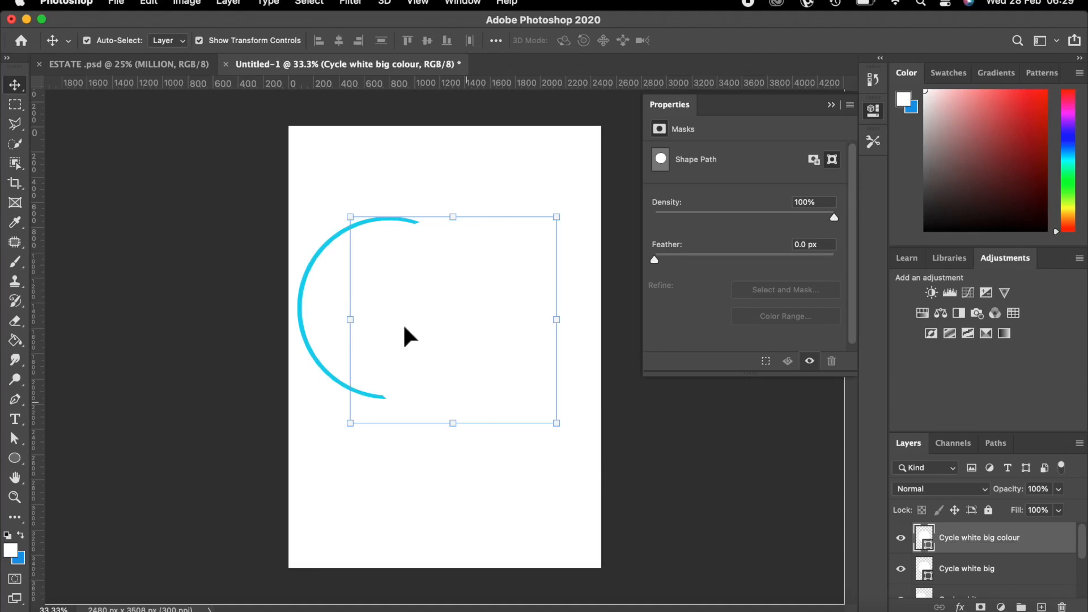
Change the copied circle's shape fill to cyan from Recently Used Colors.
left_click(429, 323)
left_click(16, 459)
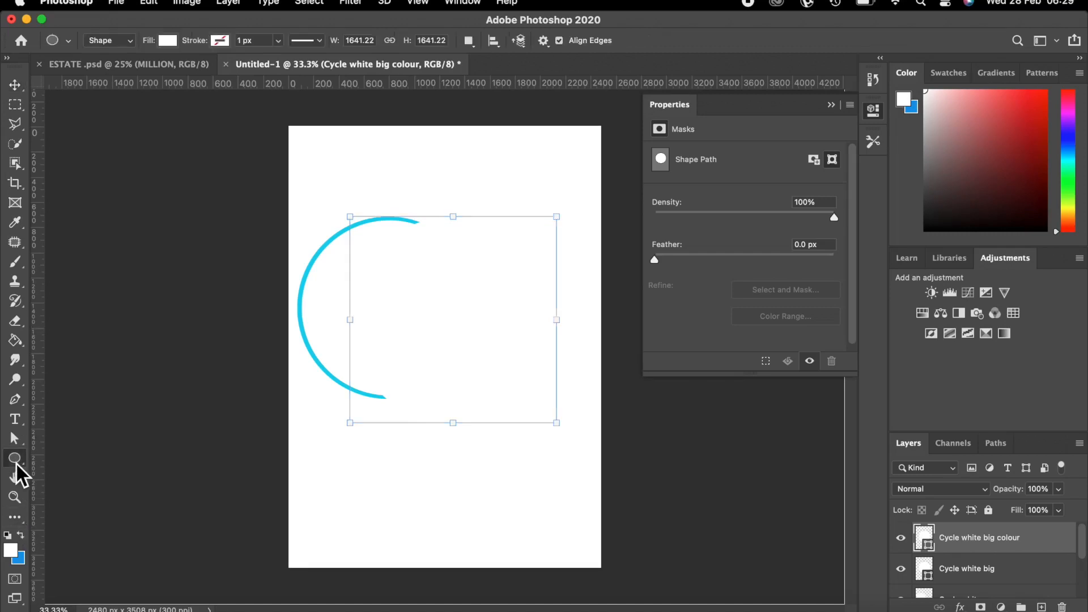
left_click(168, 40)
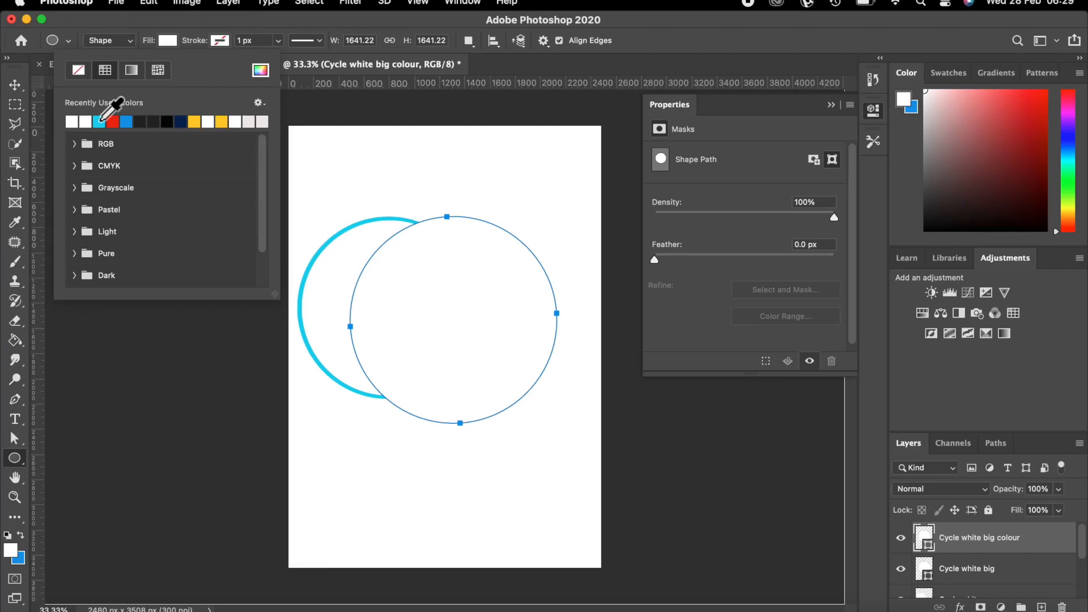
left_click(100, 121)
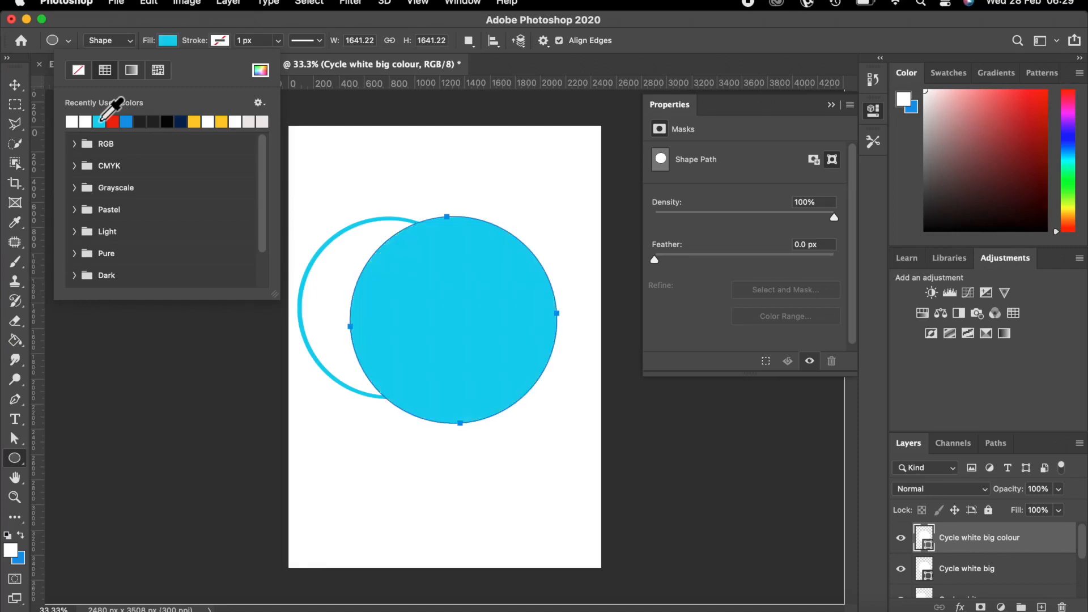
left_click(14, 85)
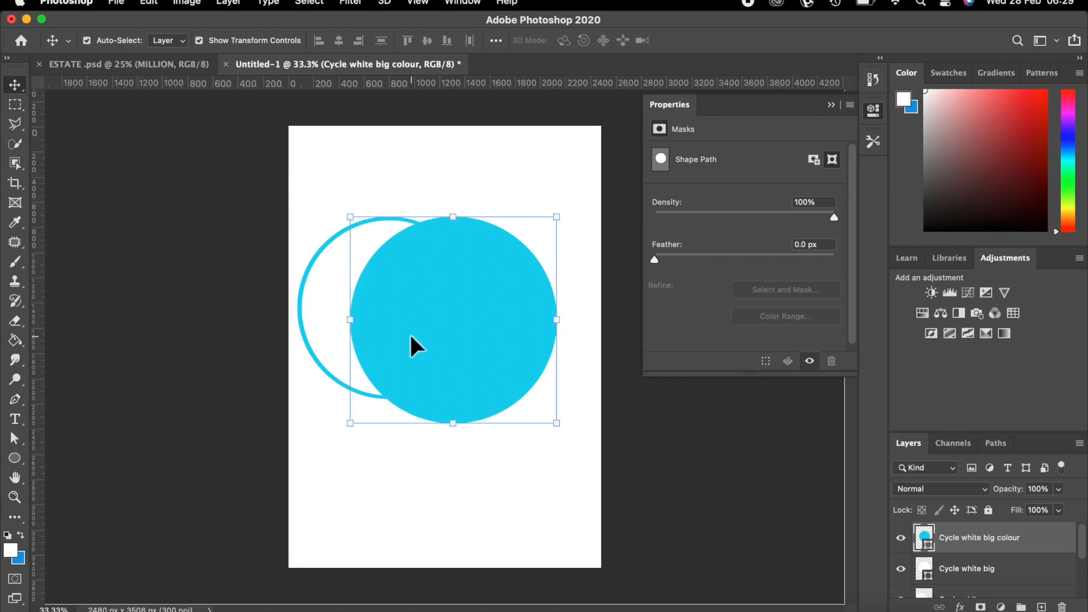
left_click(968, 569)
Move Cycle white big above the cyan copy and nudge it right to reveal a crescent.
left_click_drag(969, 573, 965, 535)
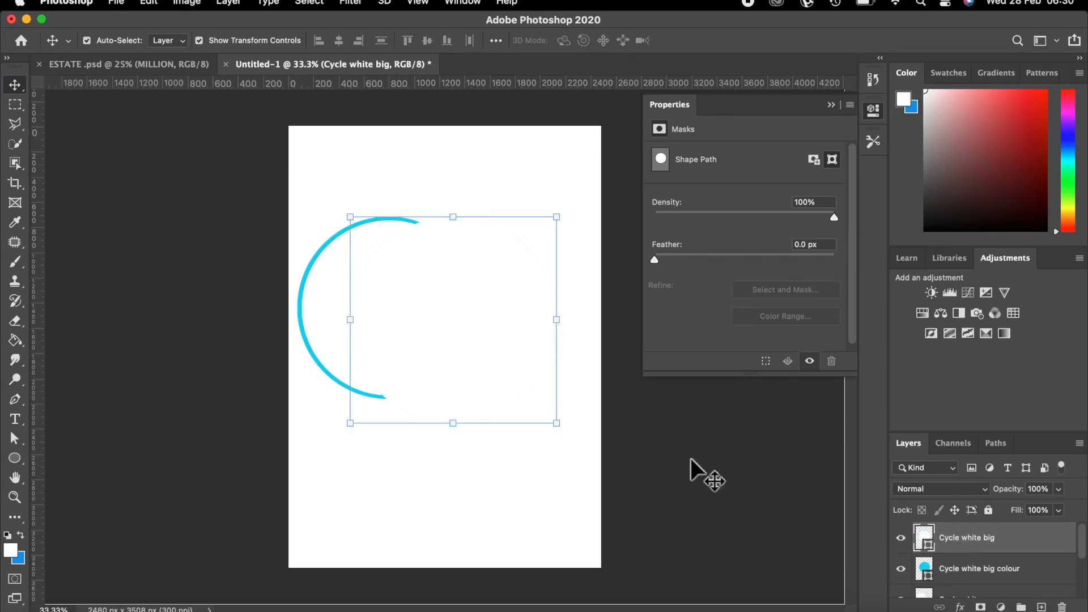
key("shift+Right")
key("shift+Right")
key("Right")
key("Right")
key("Right")
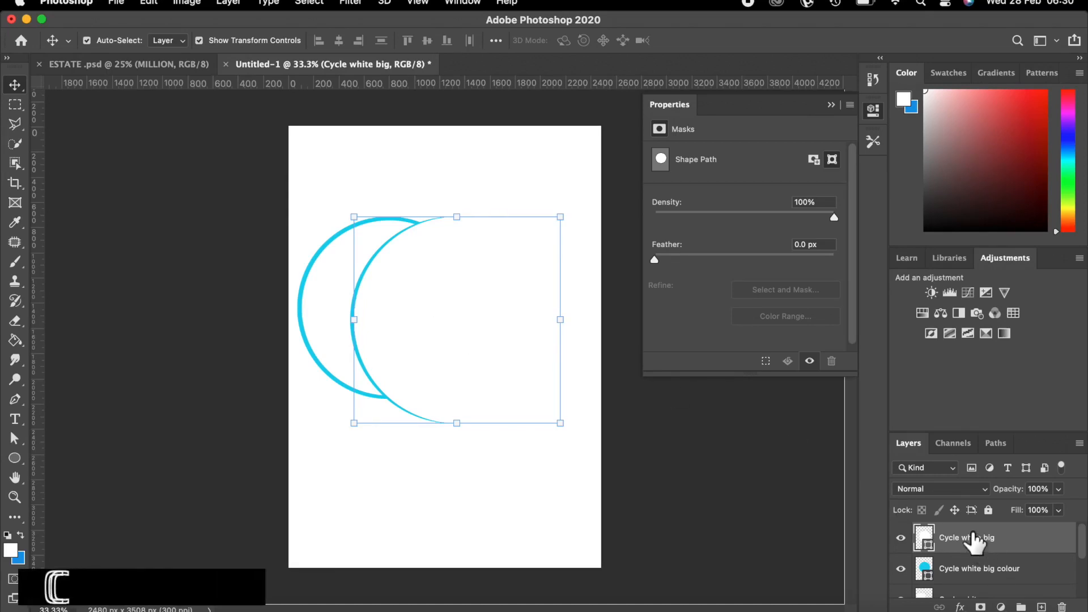
Duplicate the white circle layer and name the copy 'Cycle white big 2'.
key("super")
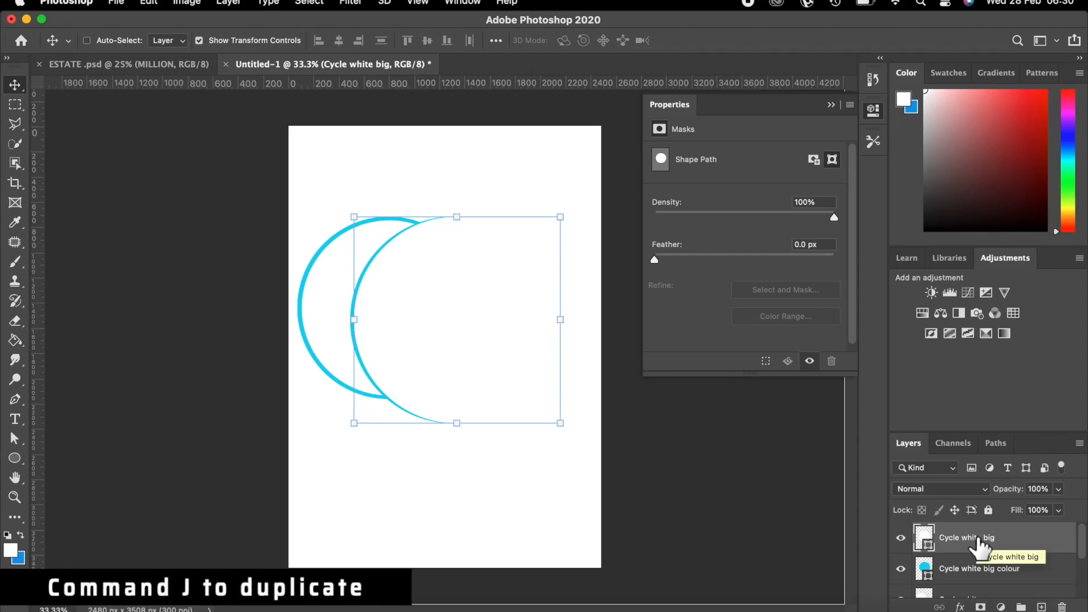
key("super+j")
double_click(1001, 537)
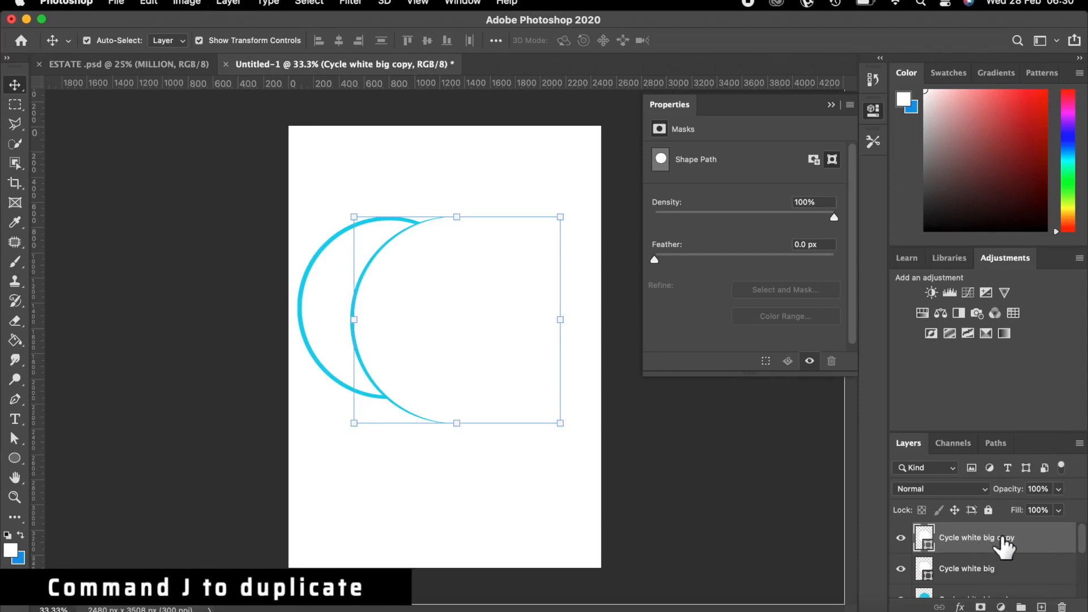
left_click(1017, 545)
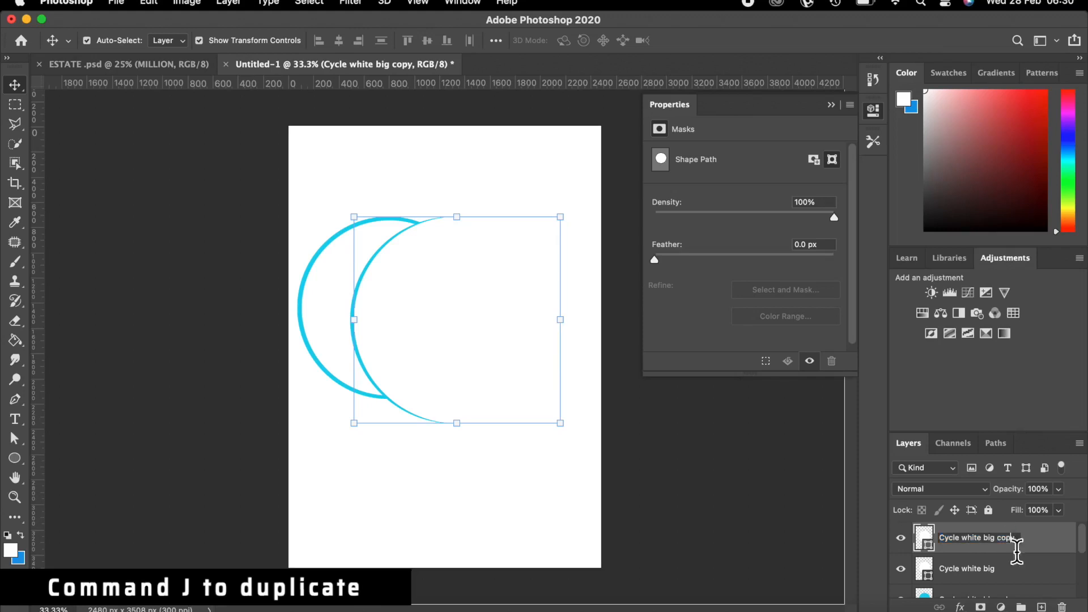
double_click(1015, 538)
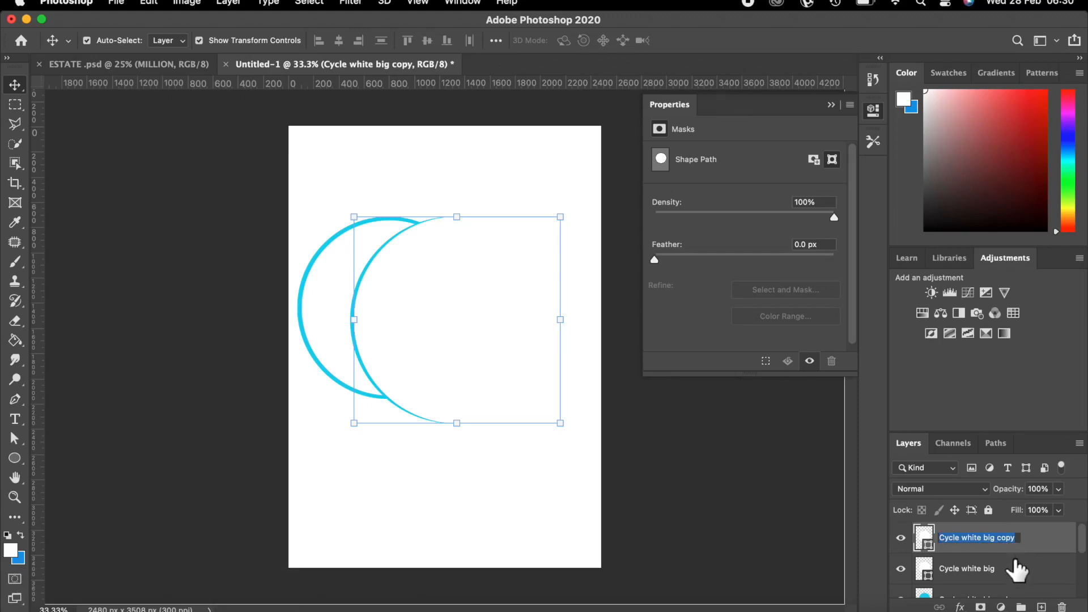
left_click(1014, 539)
double_click(1013, 533)
left_click(1016, 541)
key("BackSpace")
key("BackSpace")
key("BackSpace")
key("BackSpace")
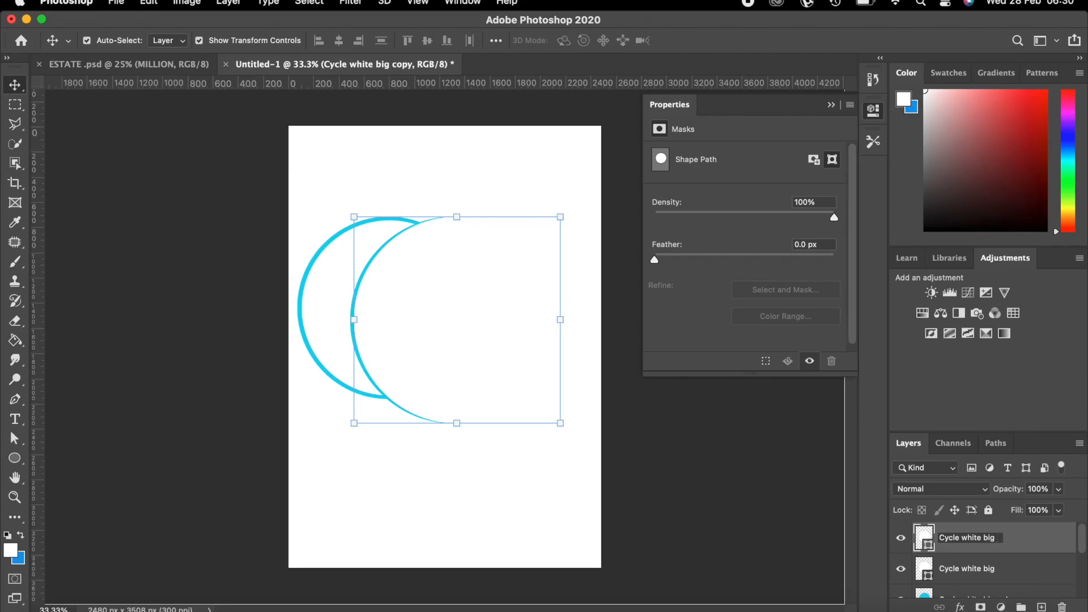
type("2")
scroll(980, 573, "down", 1)
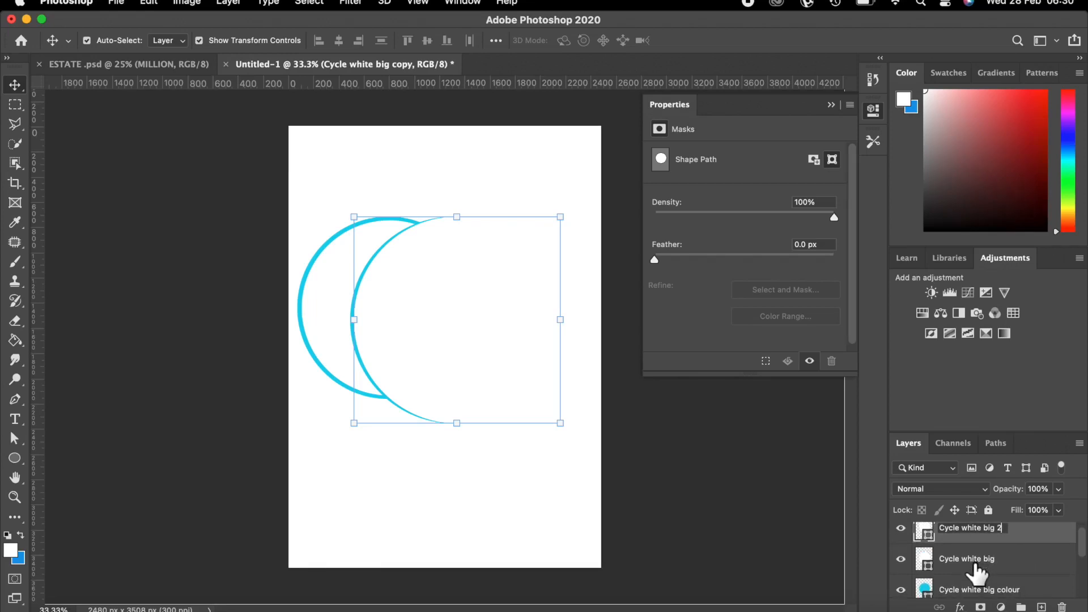
key("Return")
scroll(975, 573, "down", 1)
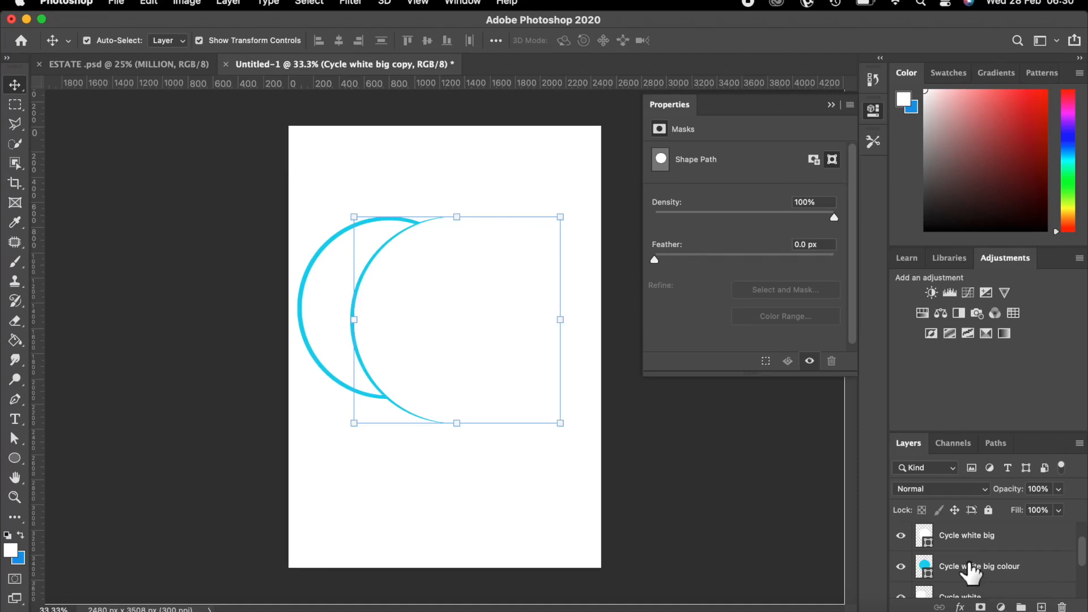
scroll(972, 572, "up", 1)
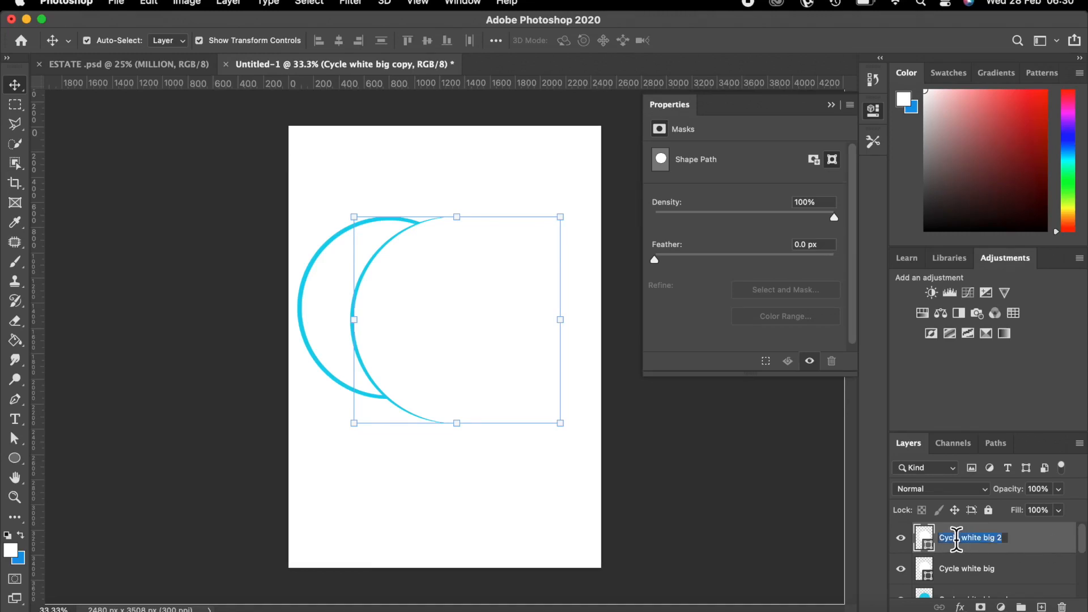
left_click(1033, 546)
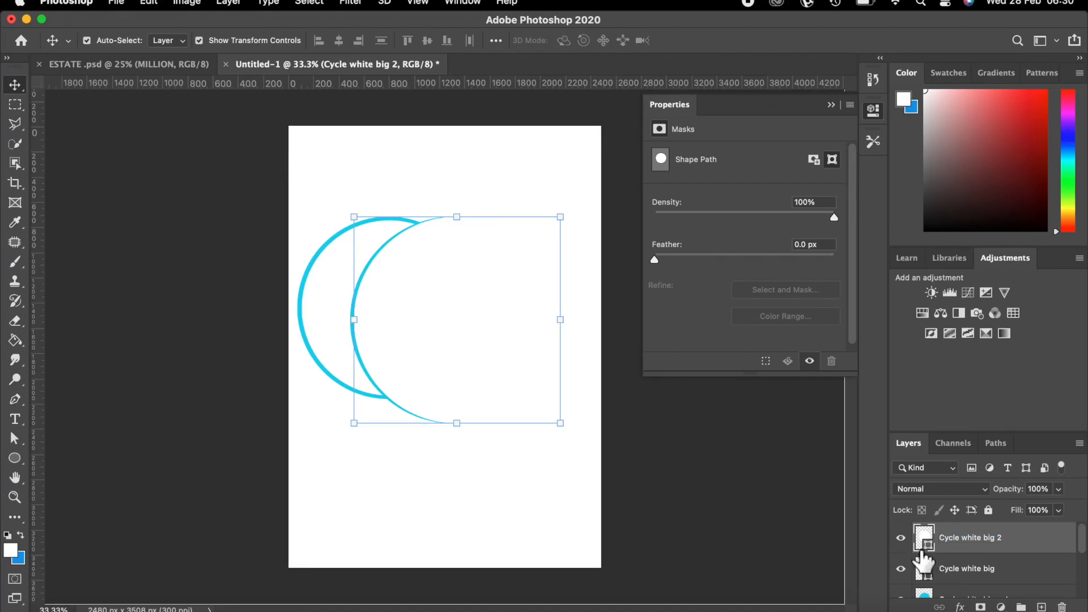
Move and enlarge Cycle white big 2 to about 116%, leaving one cyan crescent-moon outline.
left_click(901, 537)
left_click(901, 537)
left_click_drag(415, 293, 430, 306)
key("super+t")
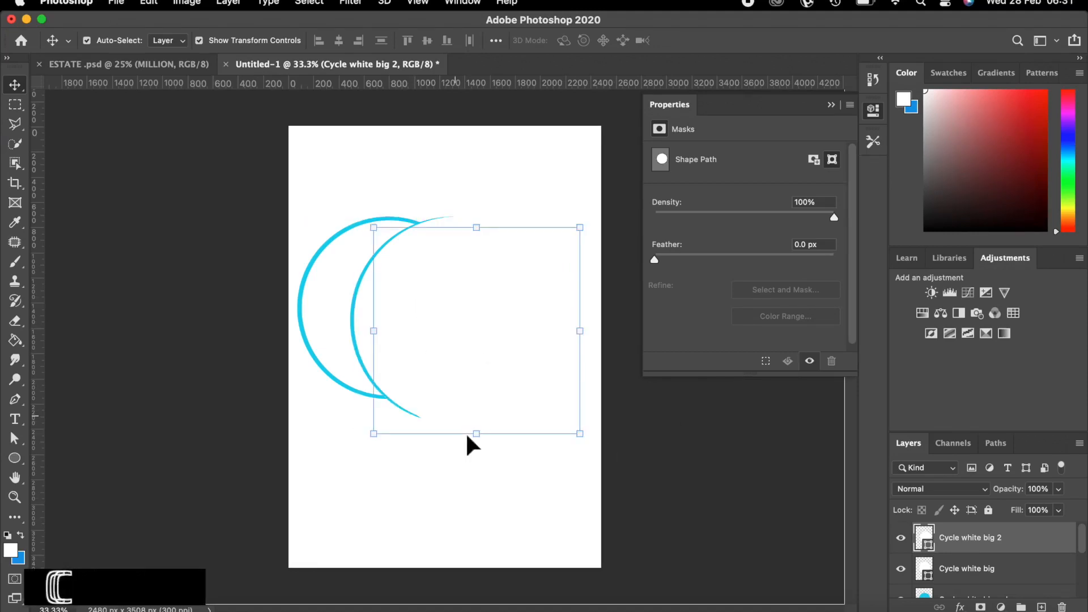
left_click_drag(479, 437, 480, 452)
left_click_drag(476, 227, 481, 214)
left_click_drag(459, 309, 466, 309)
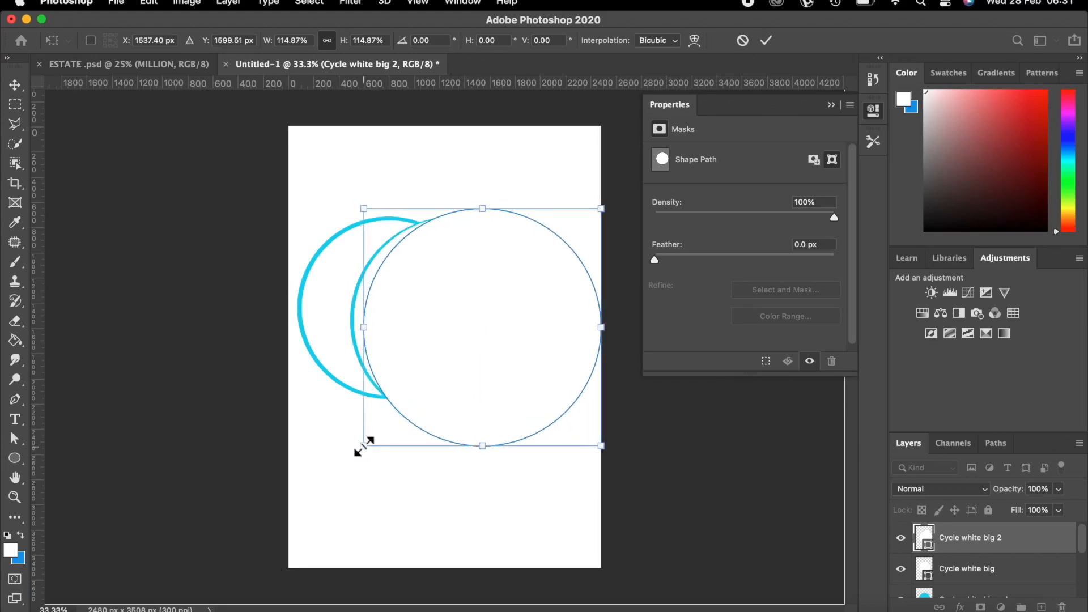
left_click_drag(485, 206, 486, 204)
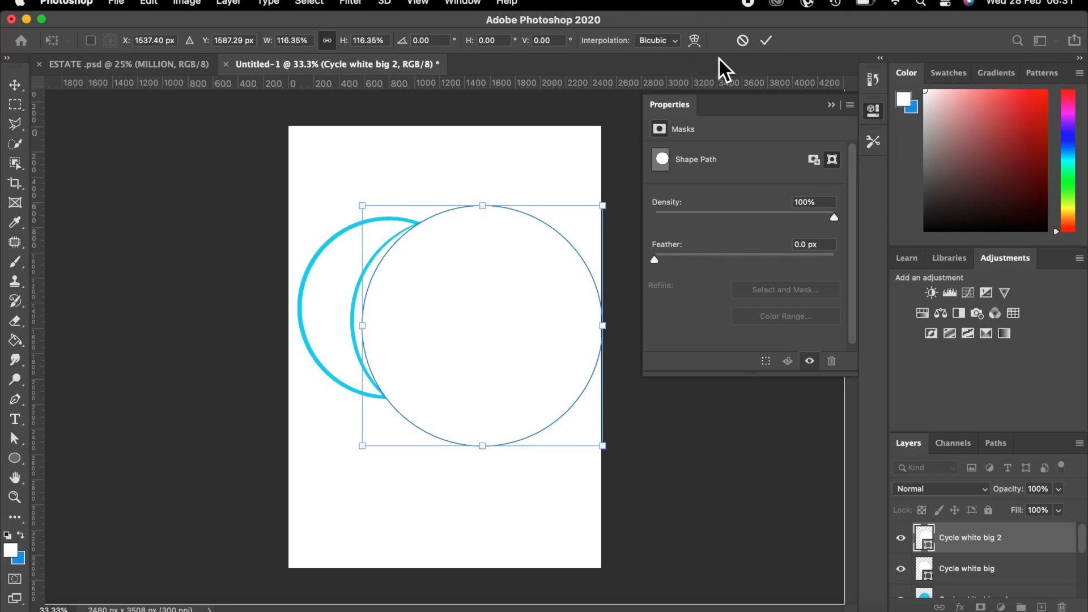
left_click(766, 40)
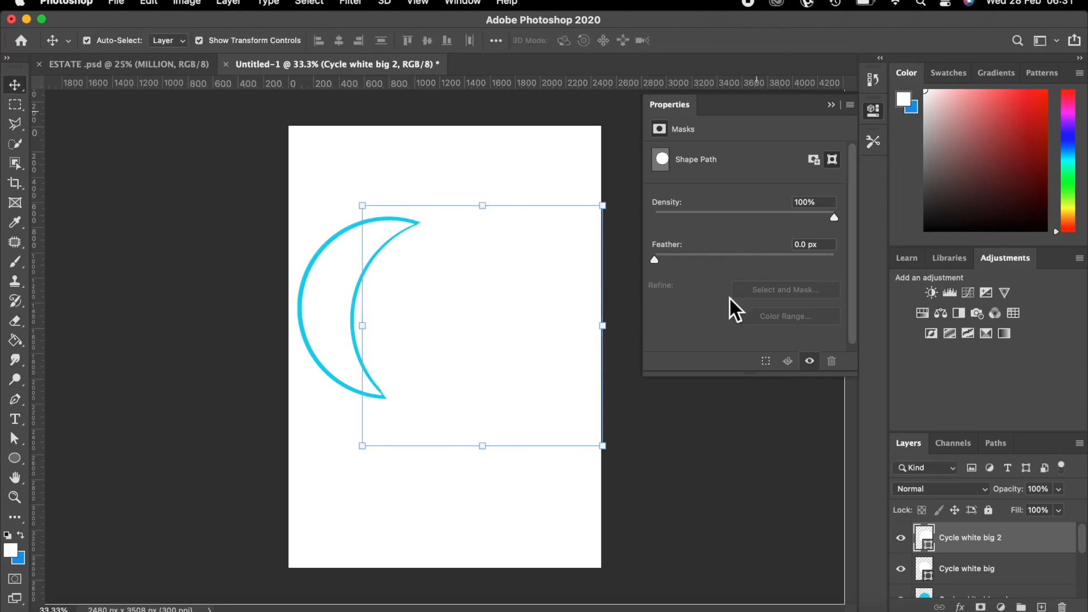
Nudge the Cycle white big 2 circle right and back left to refine the moon shape.
left_click(729, 426)
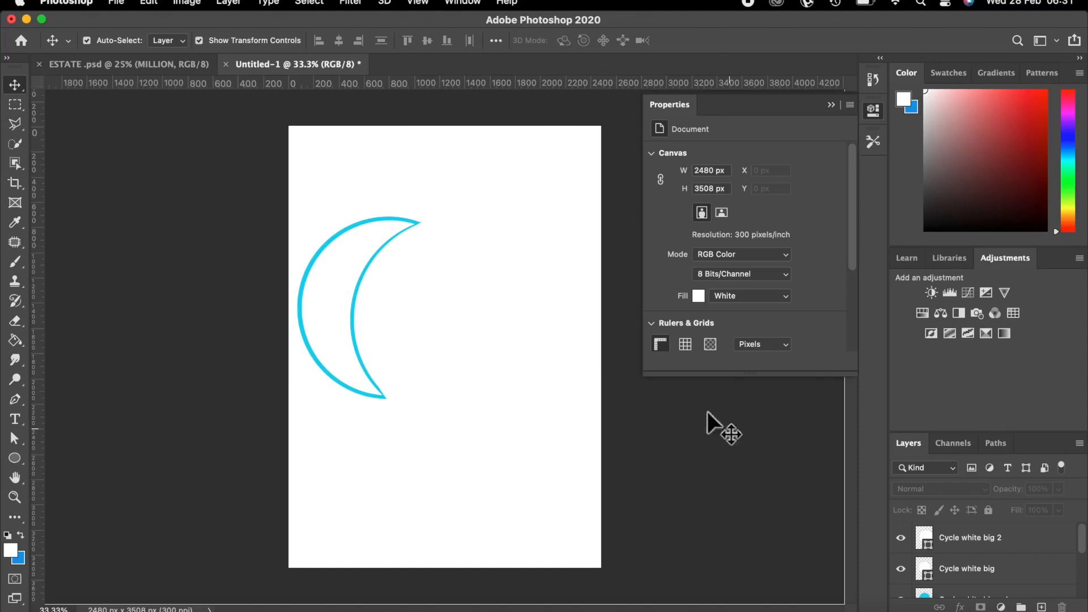
left_click(411, 291)
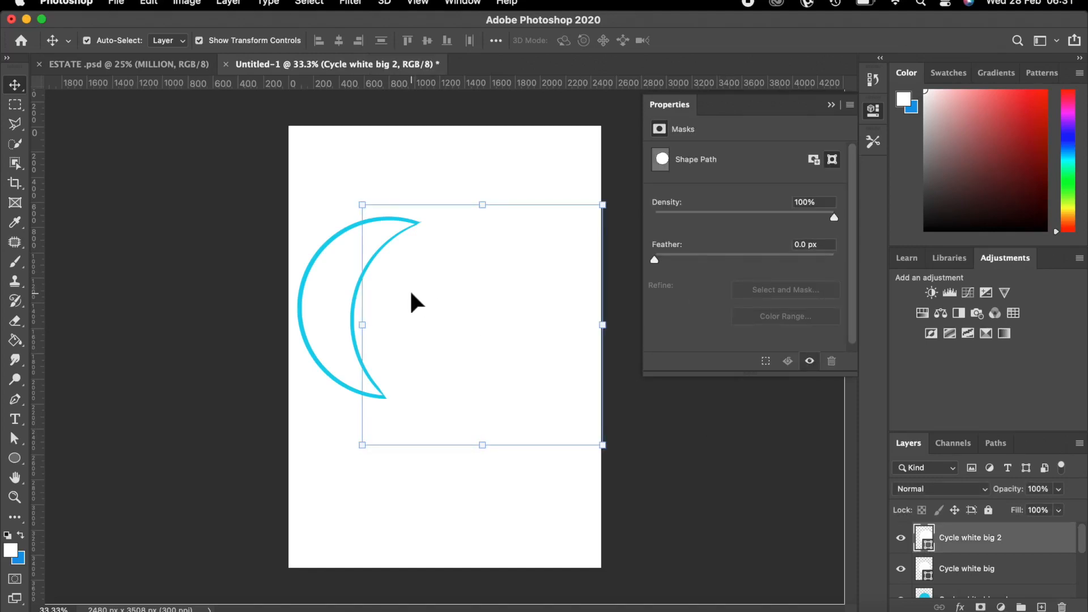
key("shift+Right")
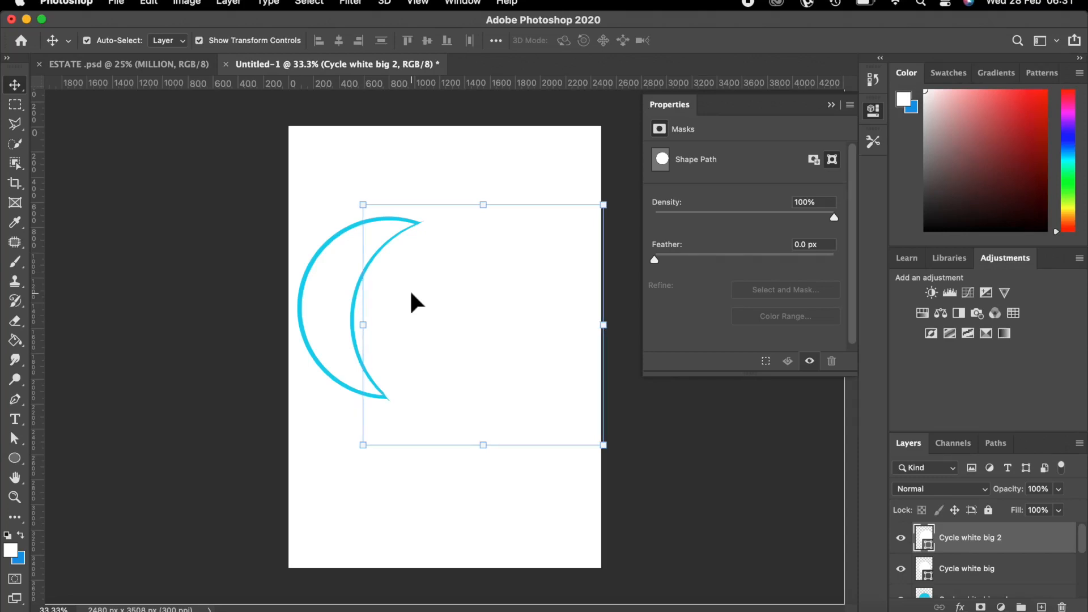
key("shift+Left")
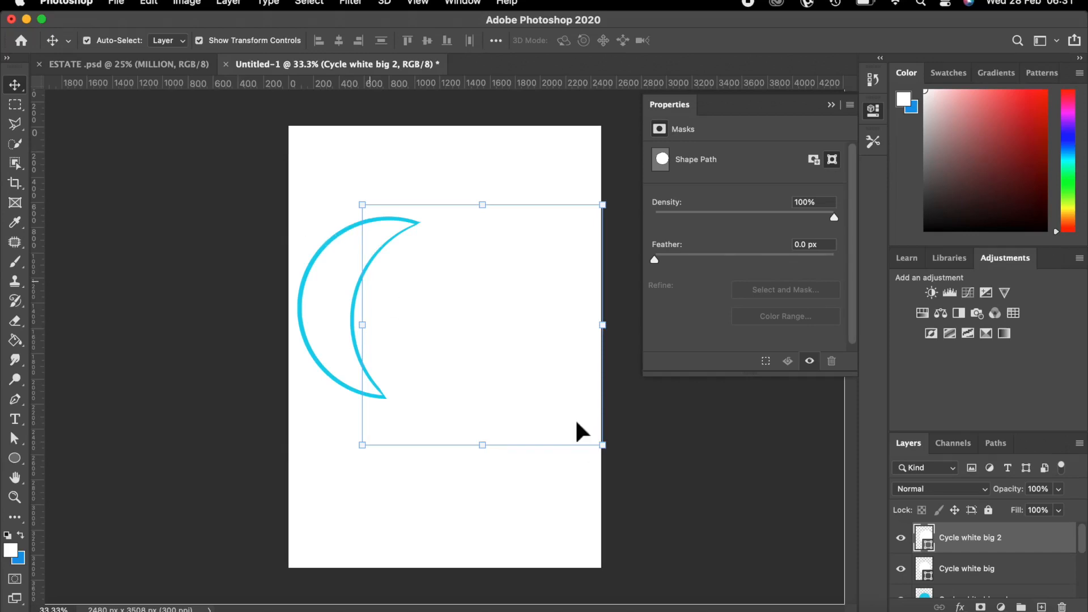
key("Return")
left_click(722, 470)
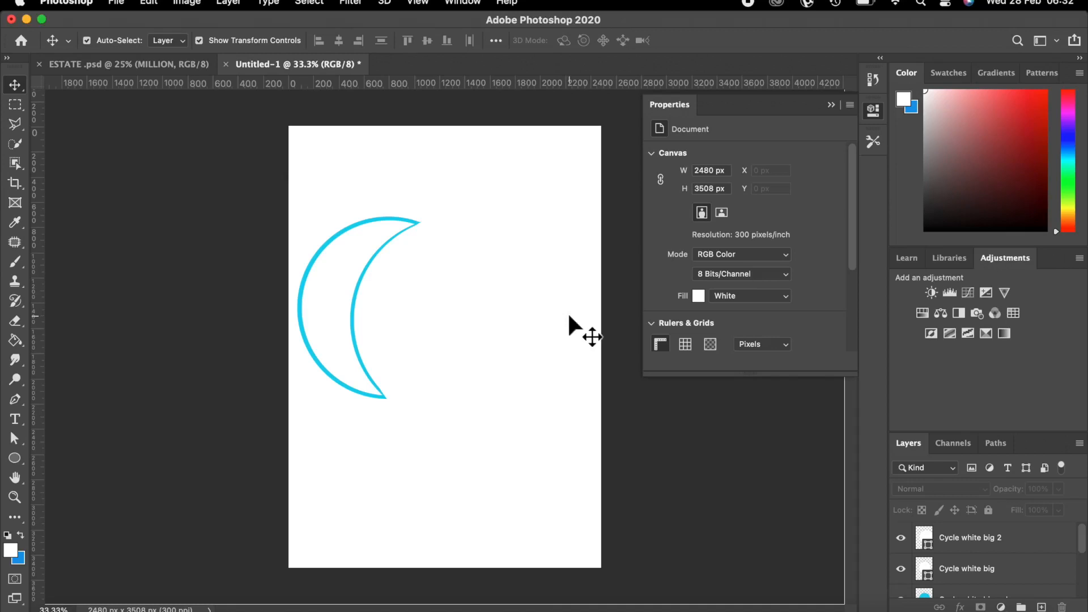
left_click(409, 274)
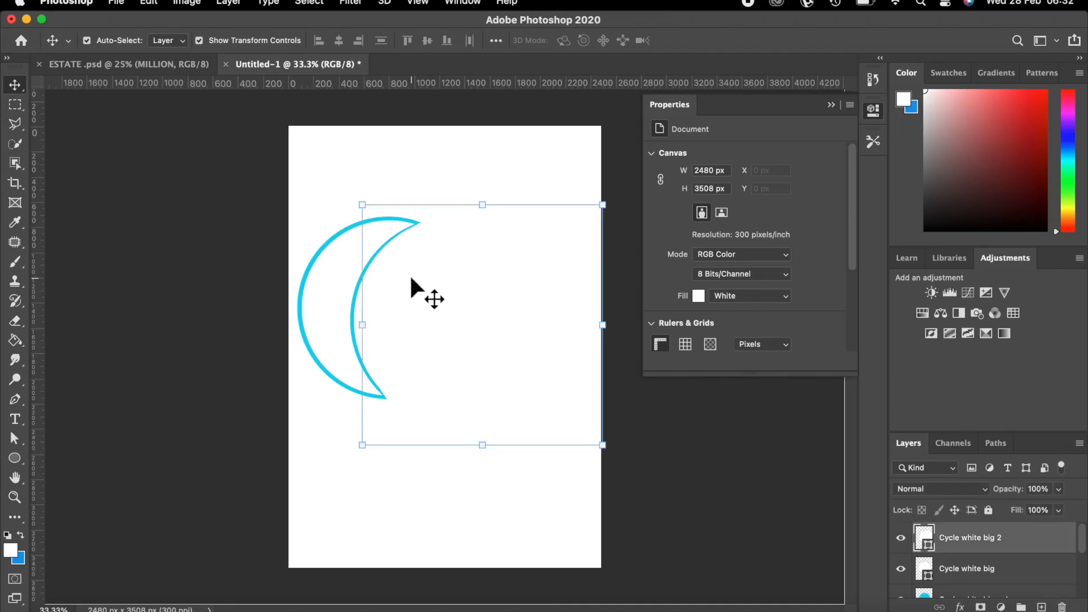
Add a new top layer named 'next cycle1' and make blue the foreground colour.
left_click(1042, 606)
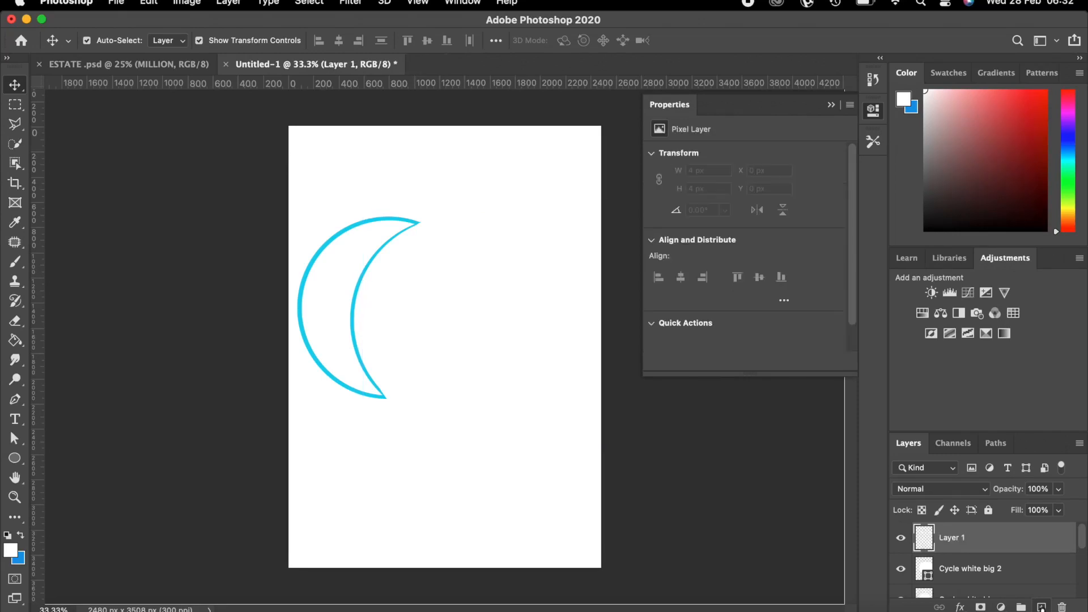
double_click(951, 539)
type("next cycle")
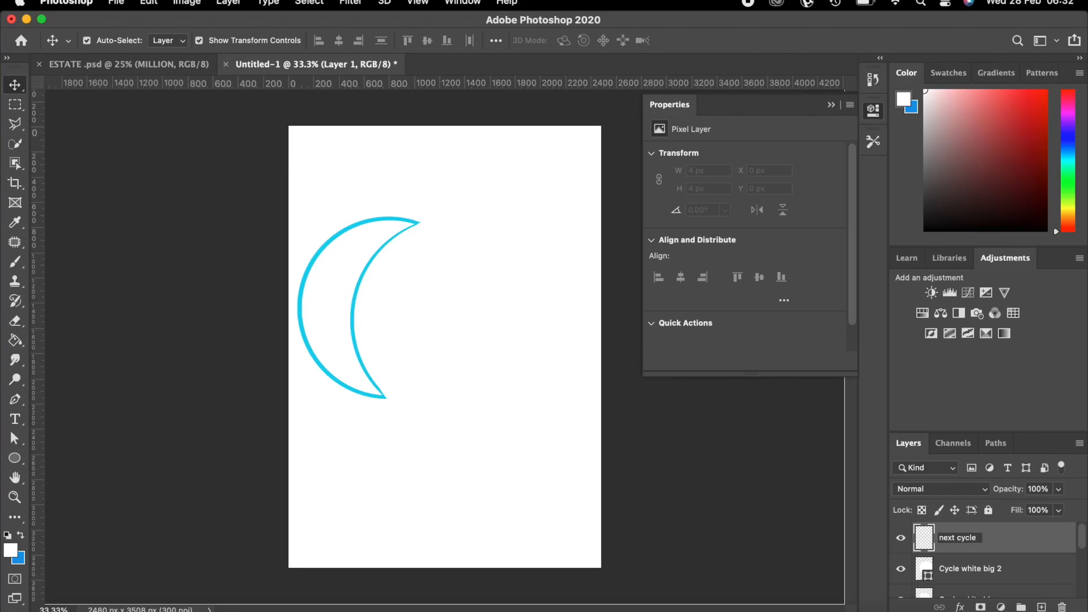
type("1")
key("Return")
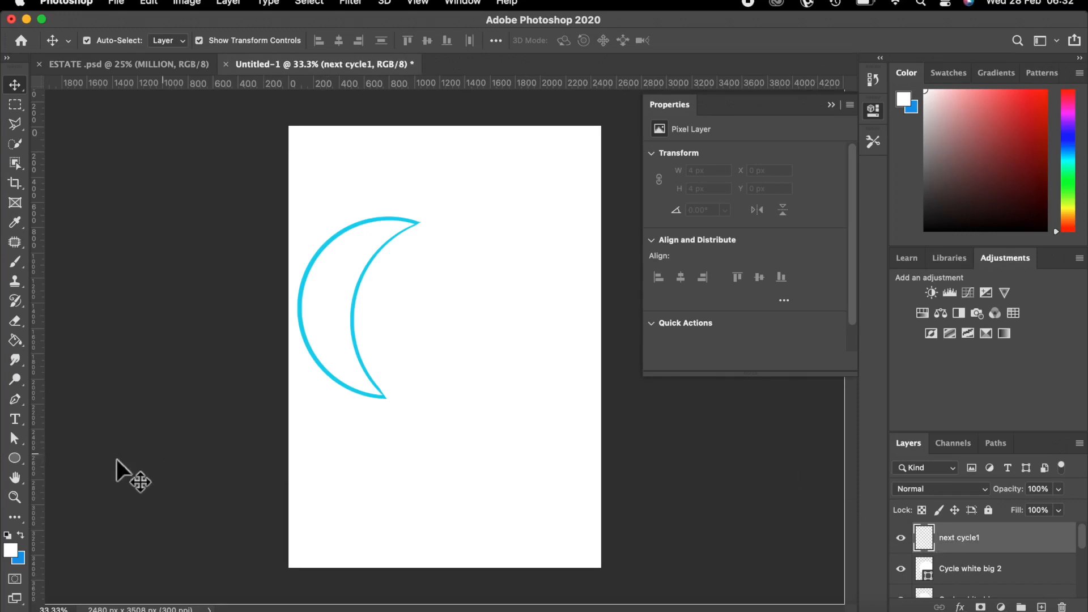
left_click(20, 535)
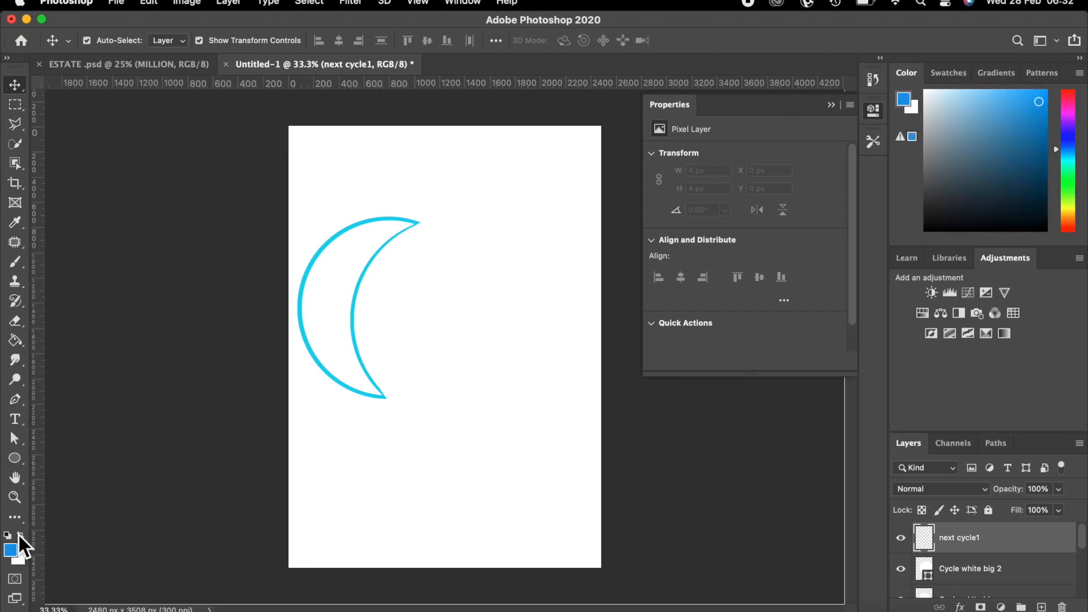
Draw a 1779 px blue circle and shift it left over the crescent's right side.
left_click(15, 458)
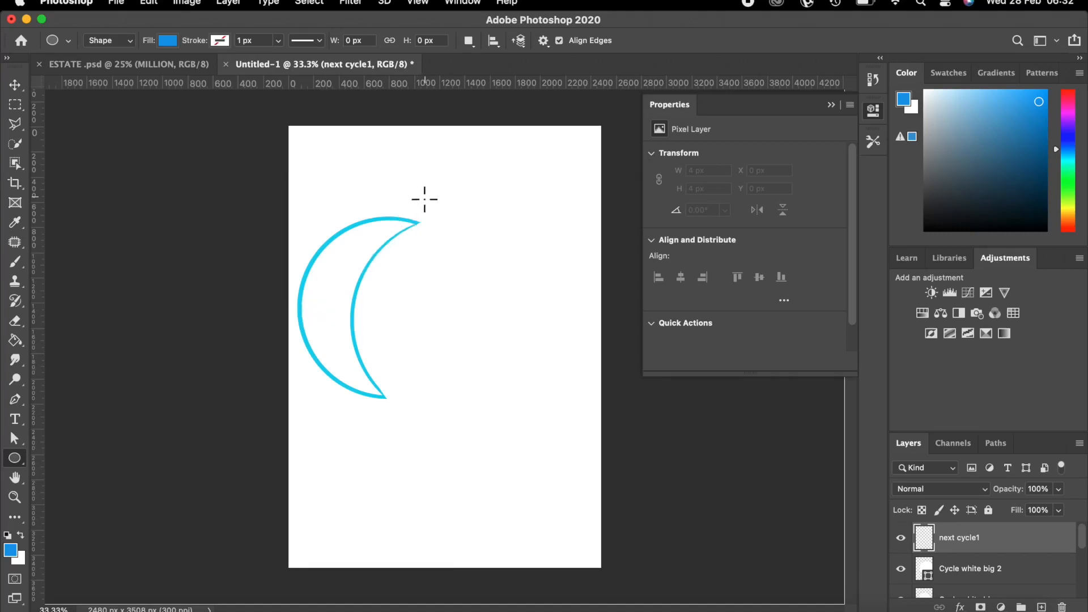
left_click_drag(420, 202, 645, 539)
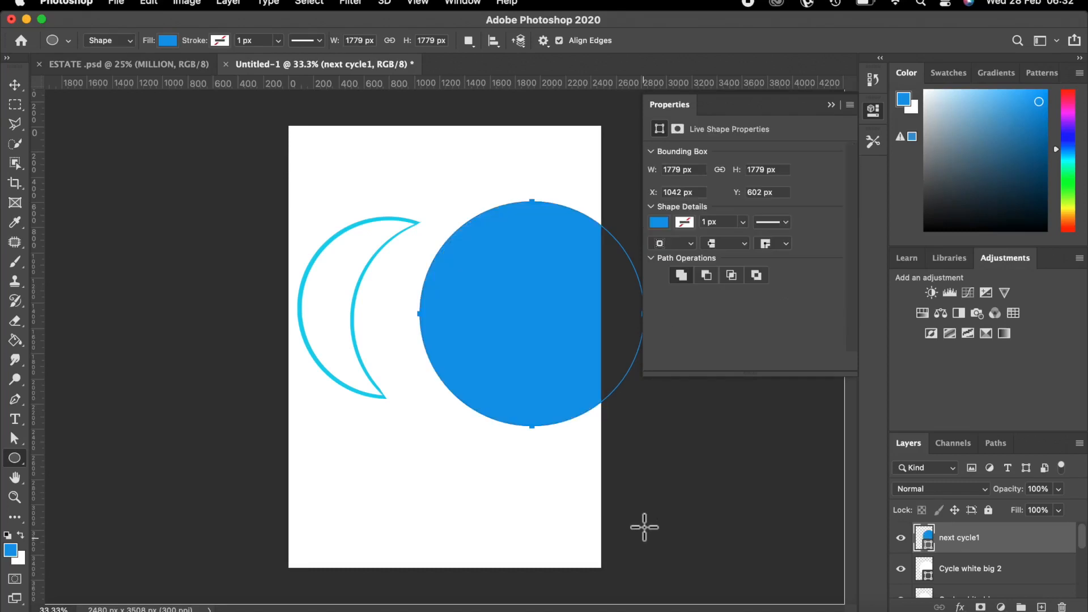
left_click(20, 85)
left_click_drag(504, 280, 470, 281)
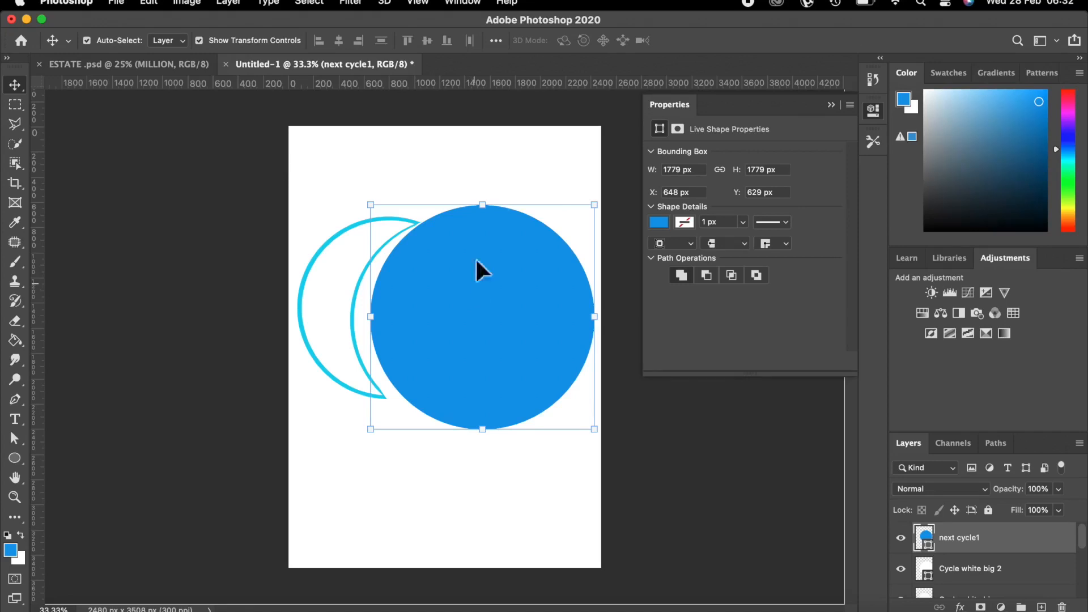
left_click(583, 189)
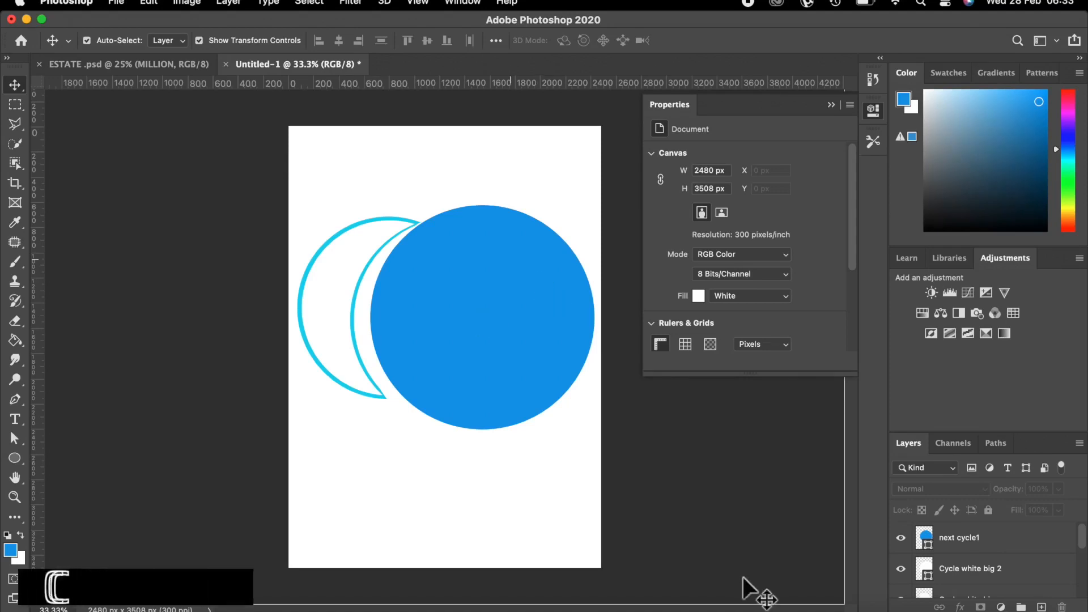
left_click(507, 341)
Shrink the blue circle to about 1686 px wide and apply the transform.
left_click_drag(371, 429, 375, 416)
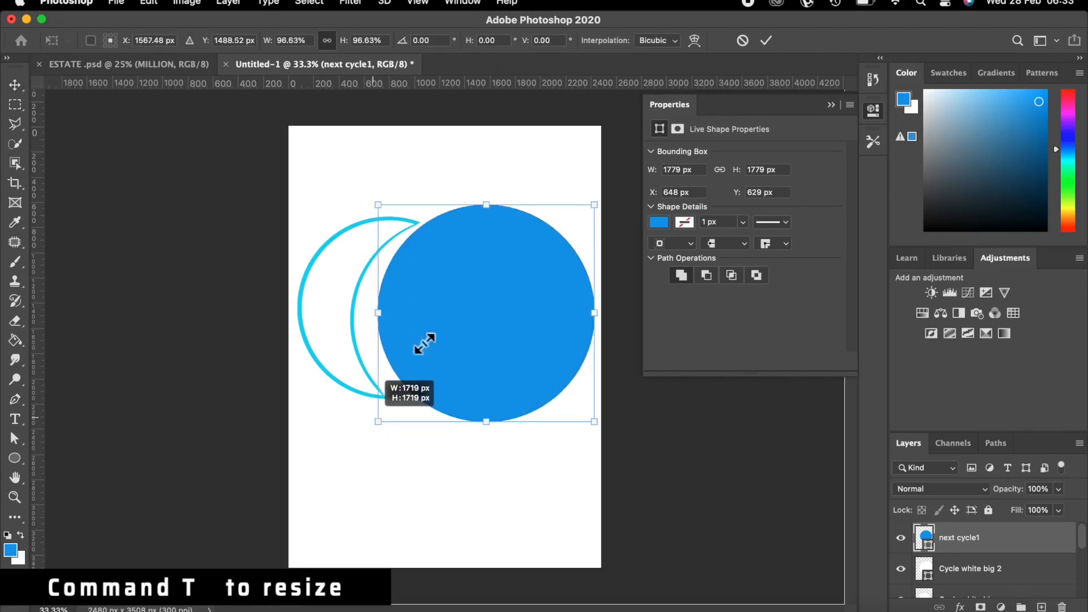
left_click_drag(587, 208, 582, 212)
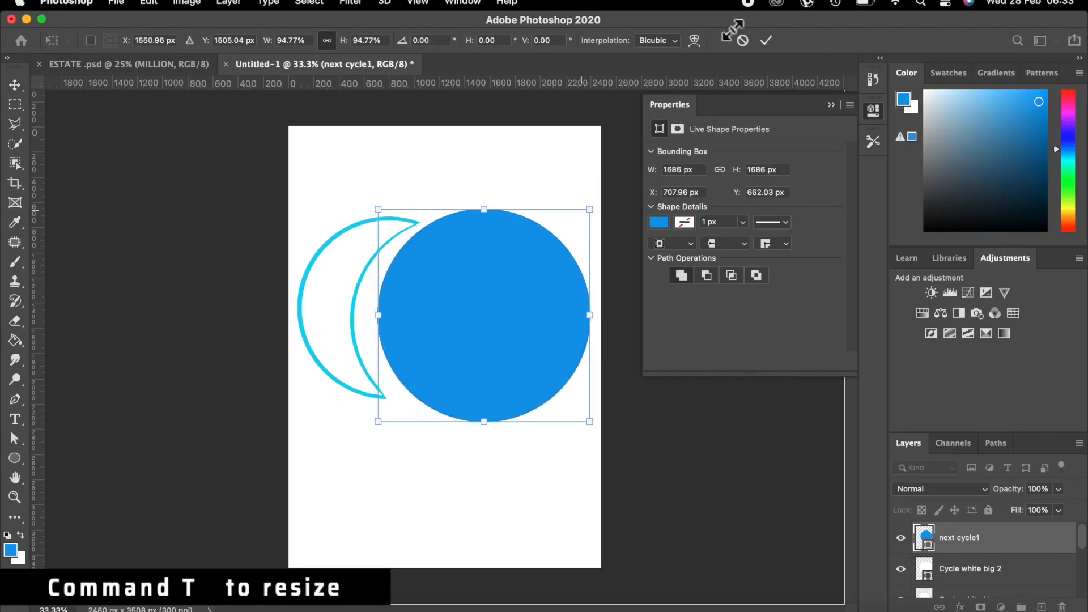
left_click(769, 38)
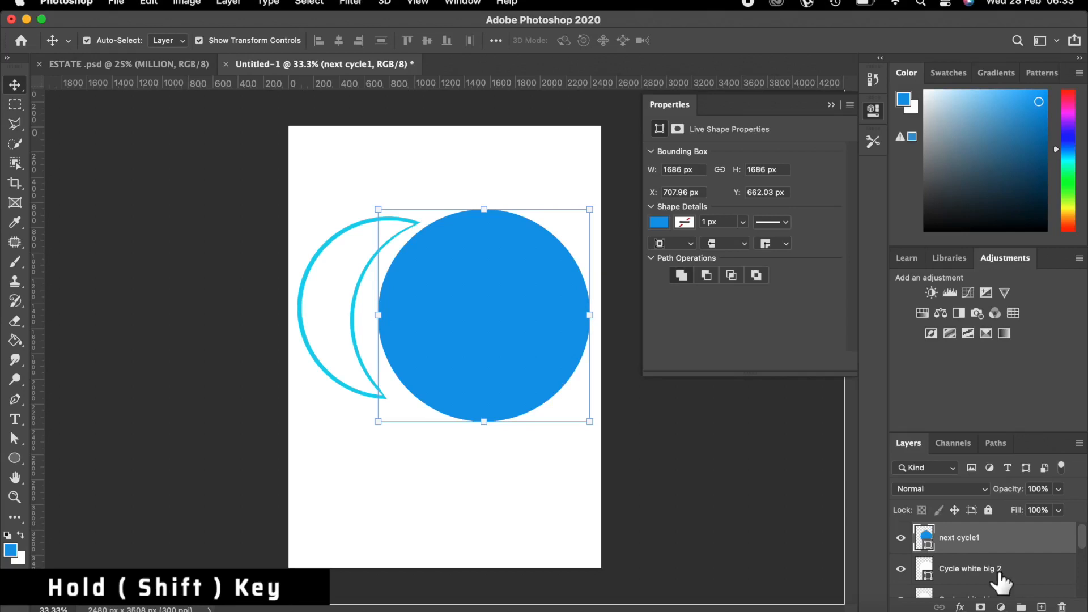
Select the crescent cycle 1 with the blue circle and move both up and left.
scroll(993, 551, "down", 5)
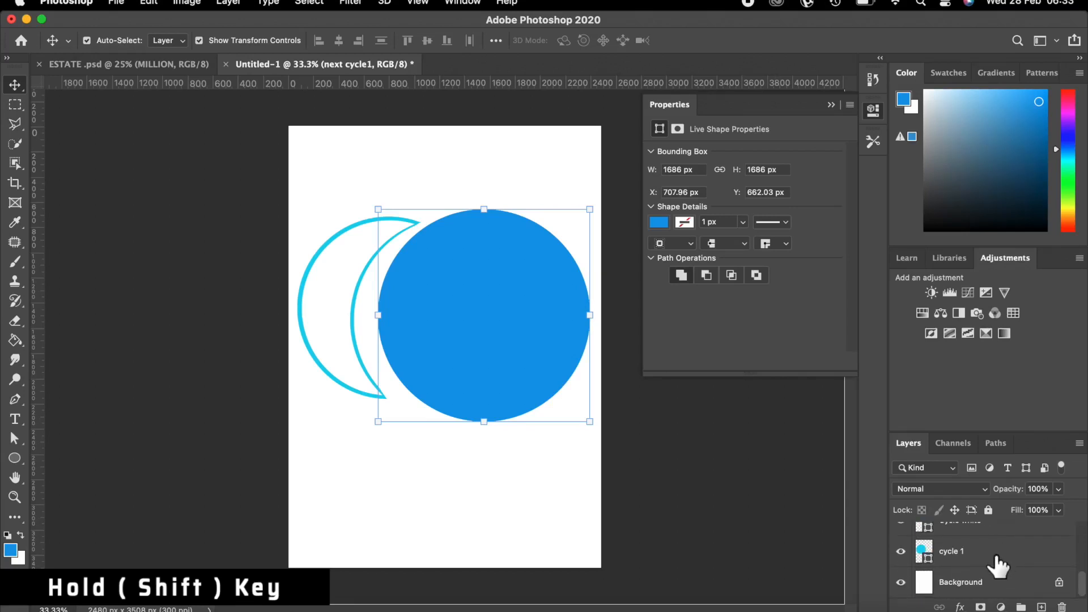
left_click(996, 561, "shift")
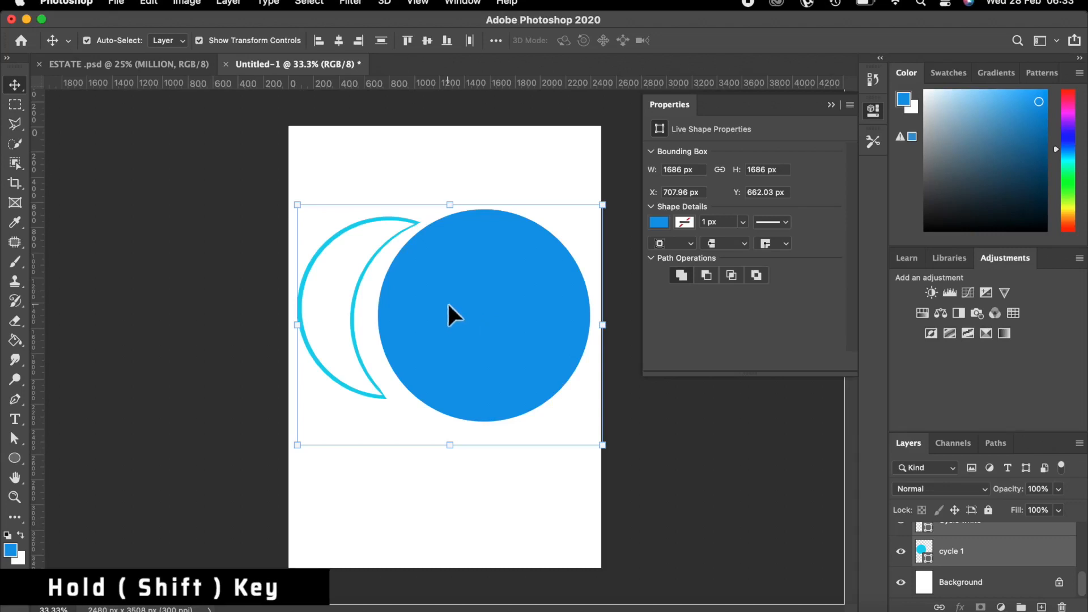
key("super+t")
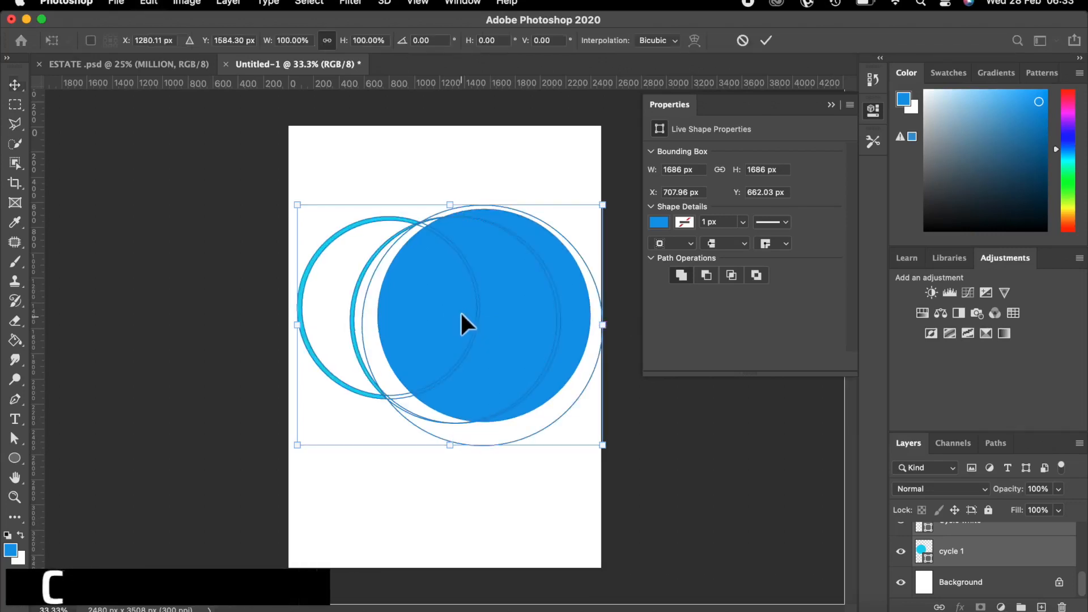
left_click_drag(457, 315, 450, 274)
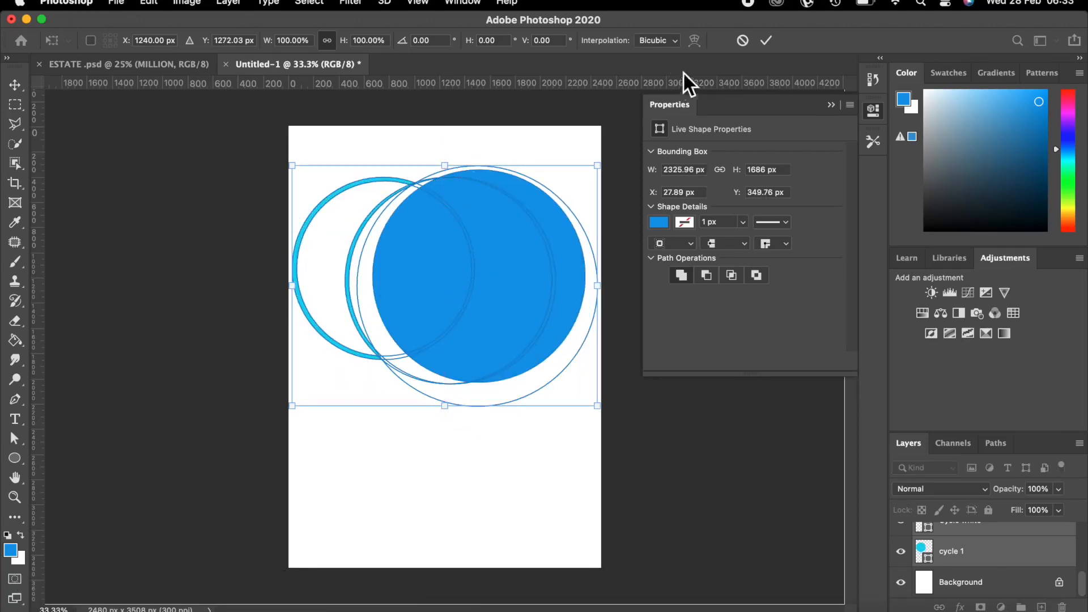
left_click(767, 40)
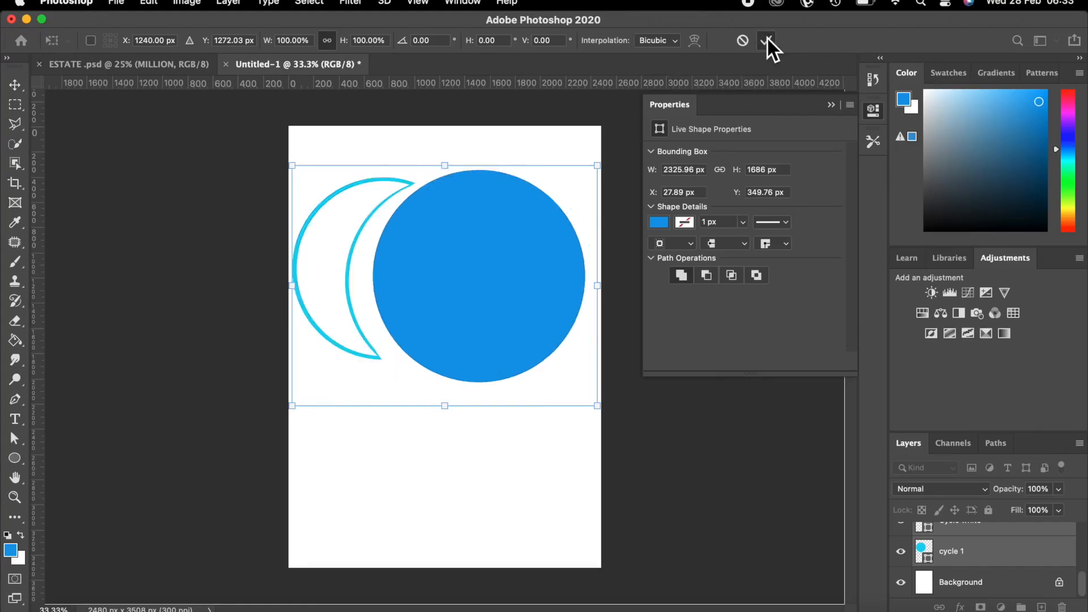
Enlarge the blue circle to about 1775 px wide, then add a new empty layer.
left_click(762, 452)
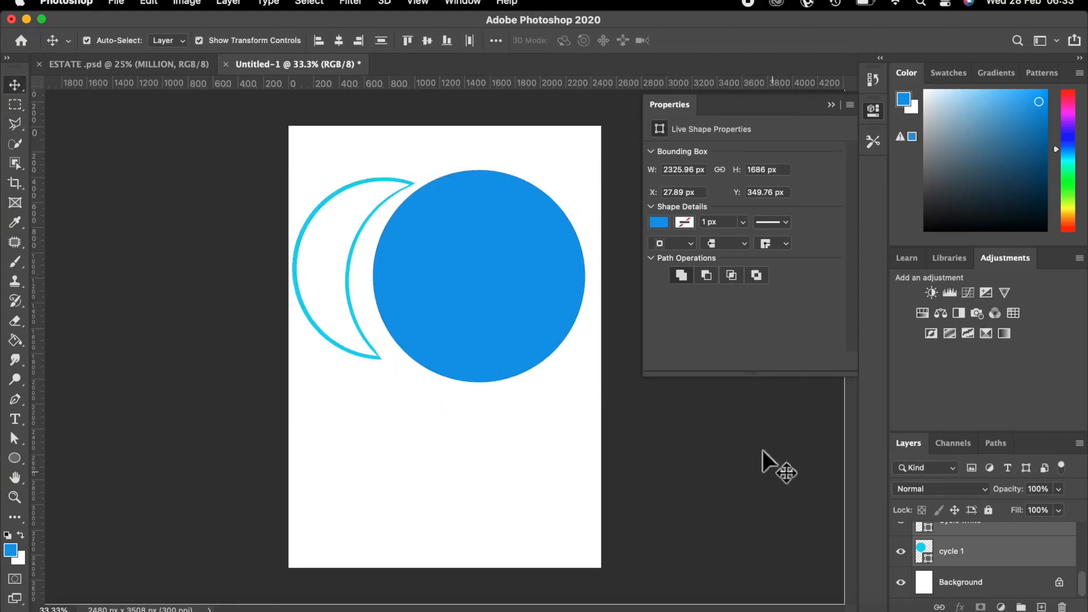
left_click(512, 298)
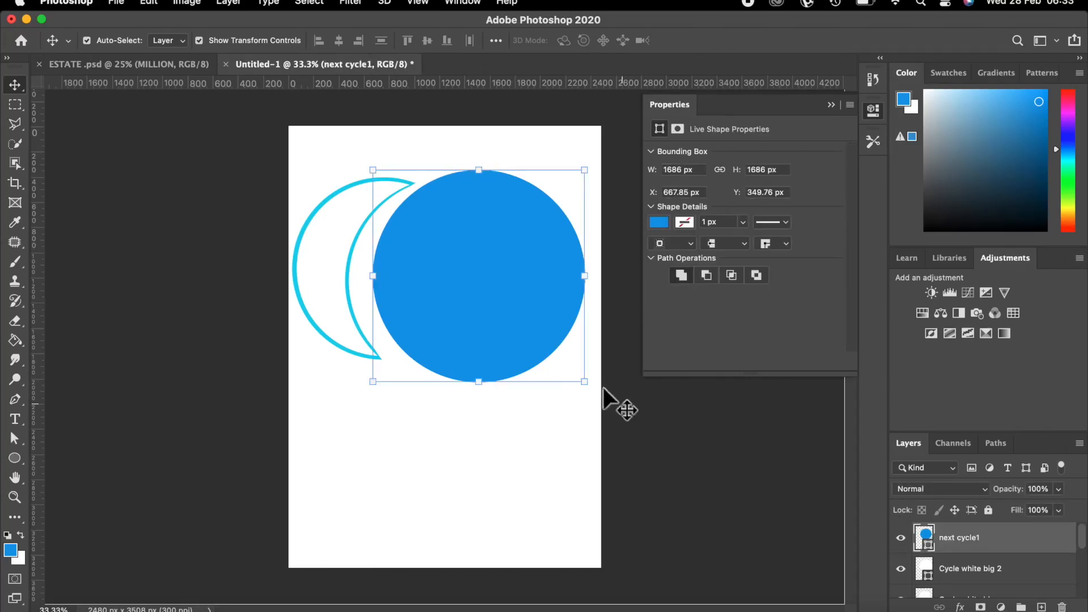
left_click_drag(584, 382, 596, 397)
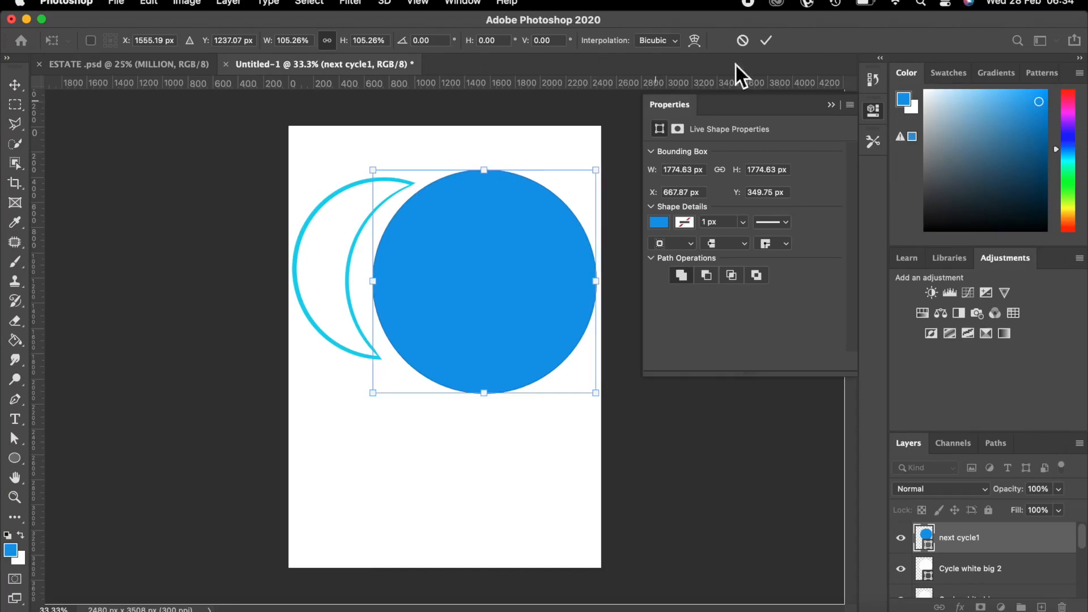
left_click(769, 37)
left_click(746, 469)
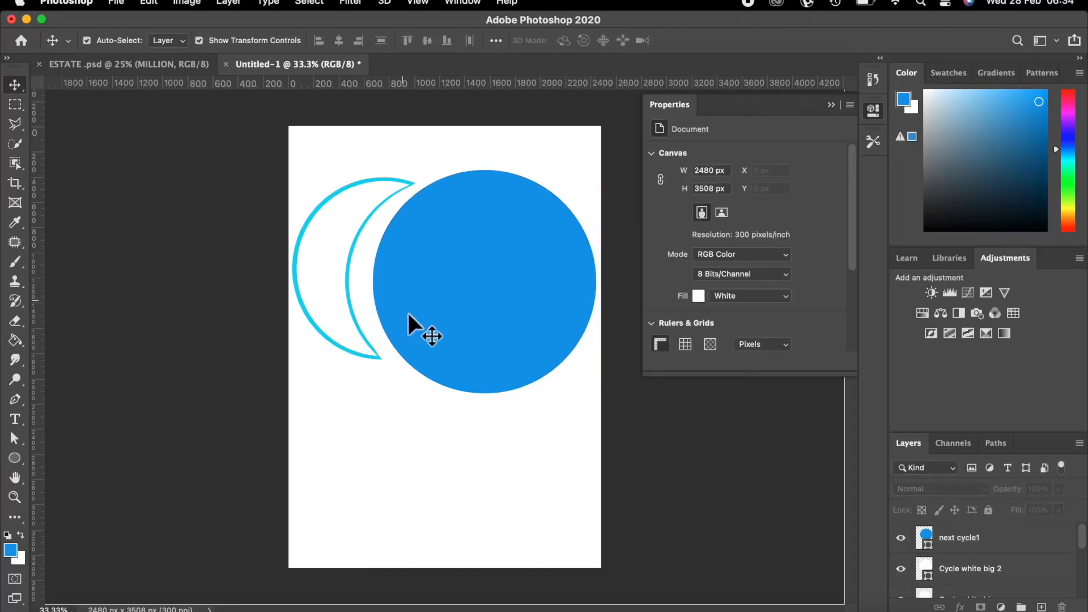
left_click(457, 291)
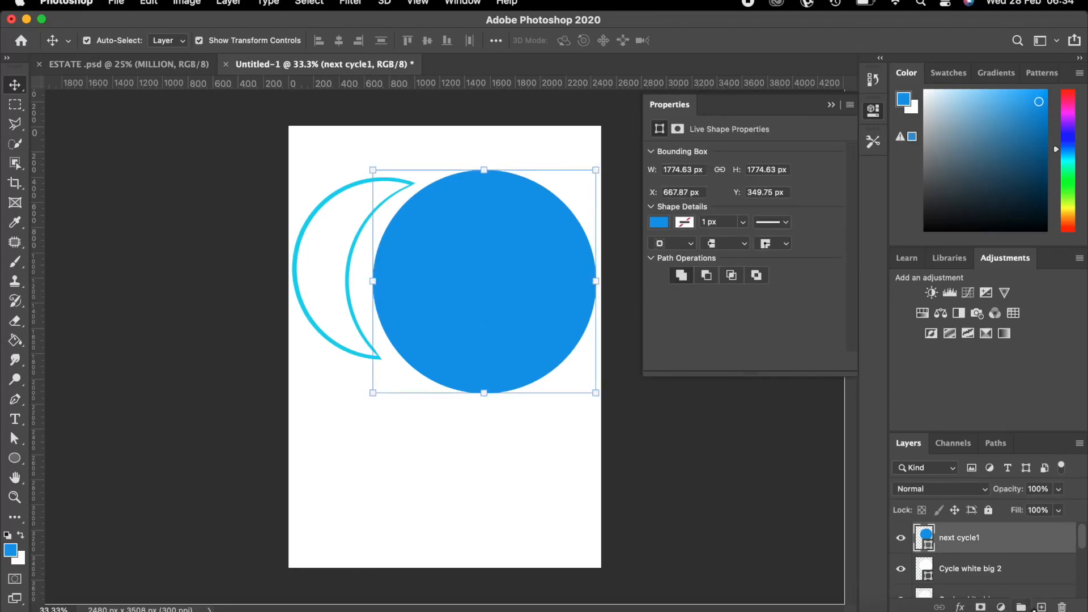
left_click(1041, 607)
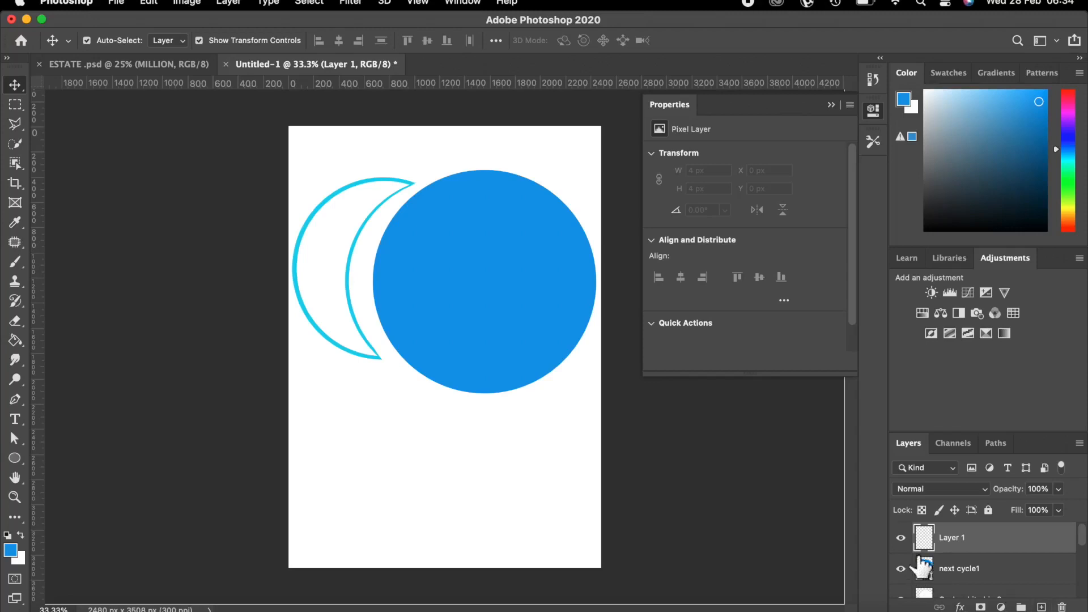
Rename the new layer to 'next cycle 3 side'.
double_click(952, 538)
key("BackSpace")
key("Return")
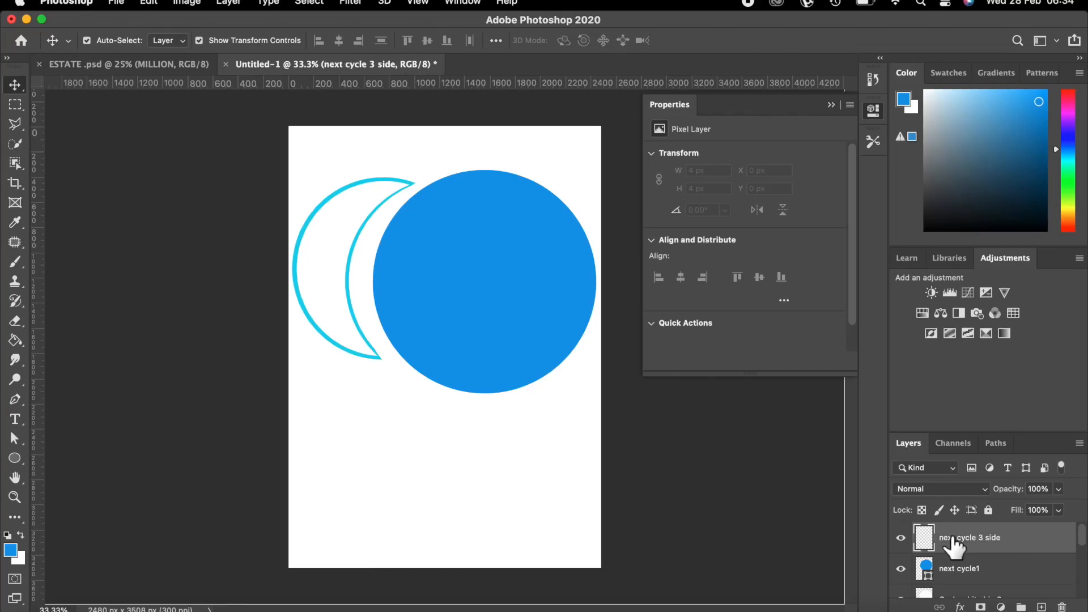
Set the foreground colour to the crescent's cyan 15d2ee by sampling it.
left_click(10, 550)
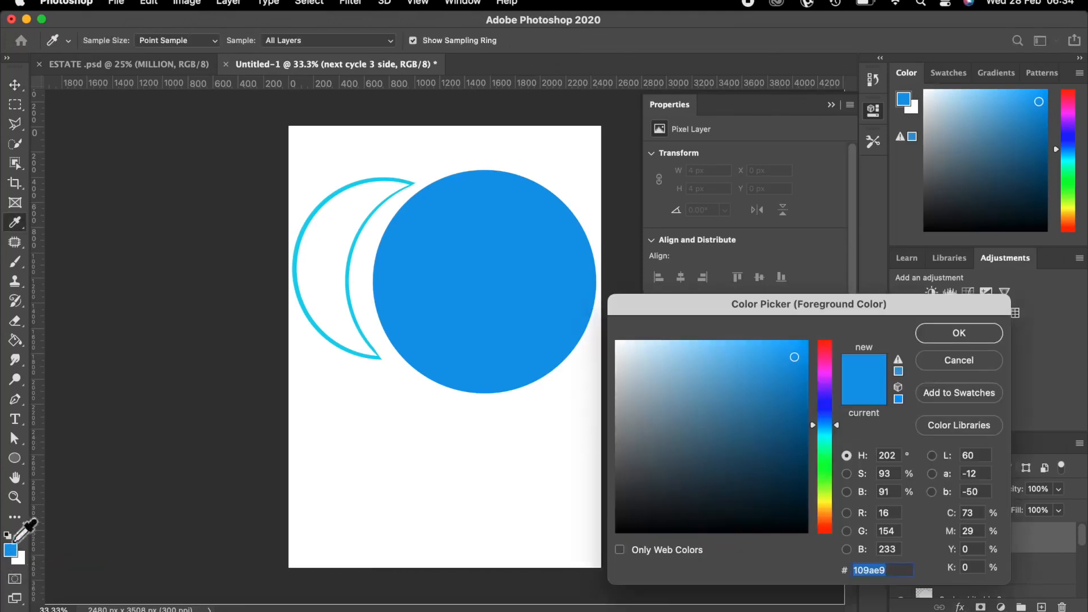
left_click(299, 292)
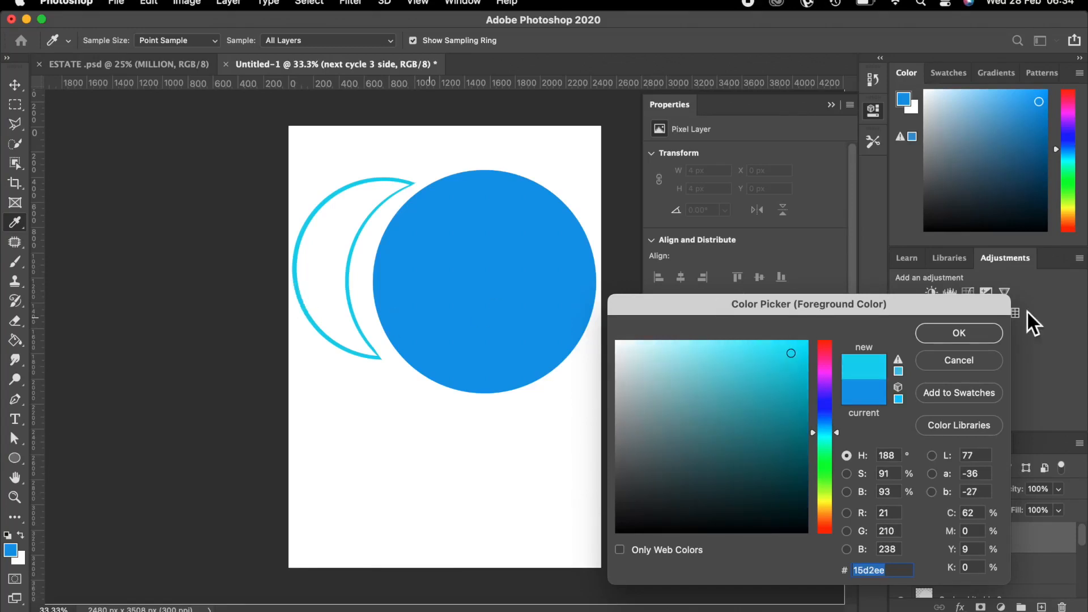
left_click(987, 334)
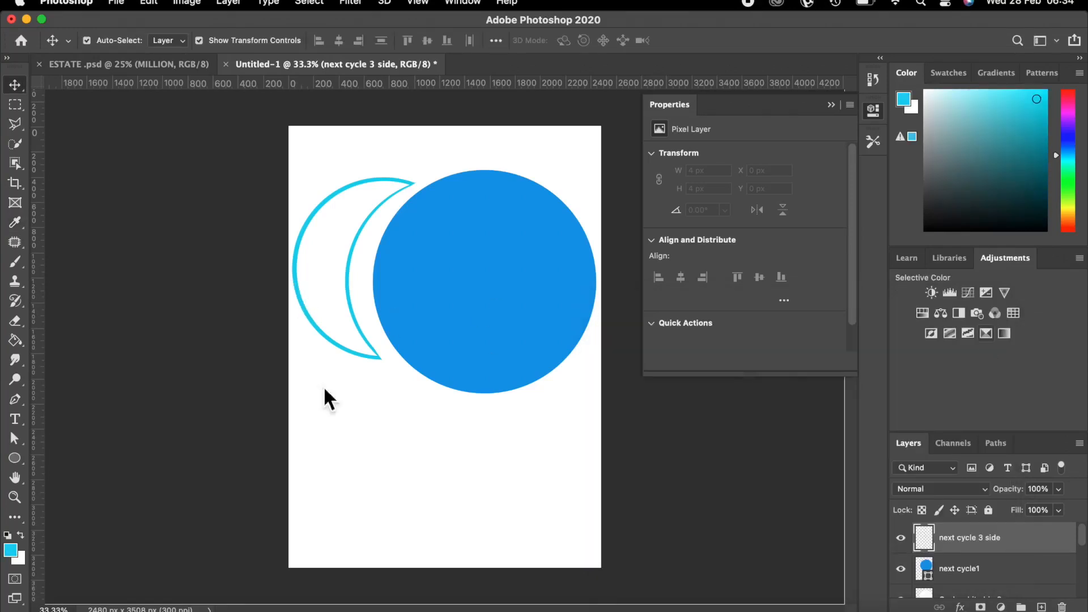
left_click(15, 459)
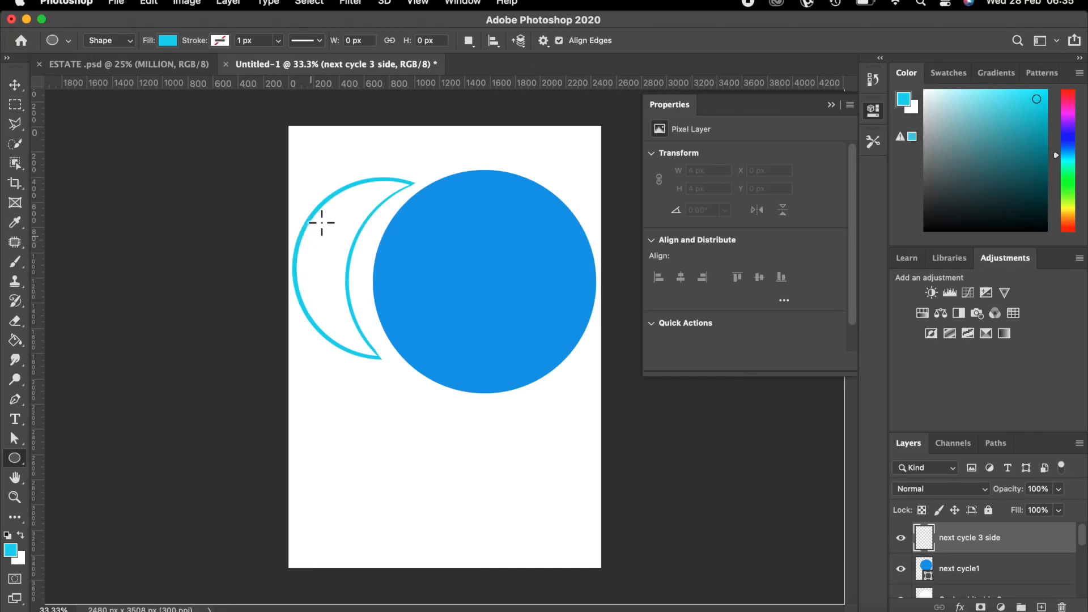
Draw a 1236 px cyan circle and position it inside the crescent, nudging the blue circle up.
left_click_drag(322, 221, 477, 425)
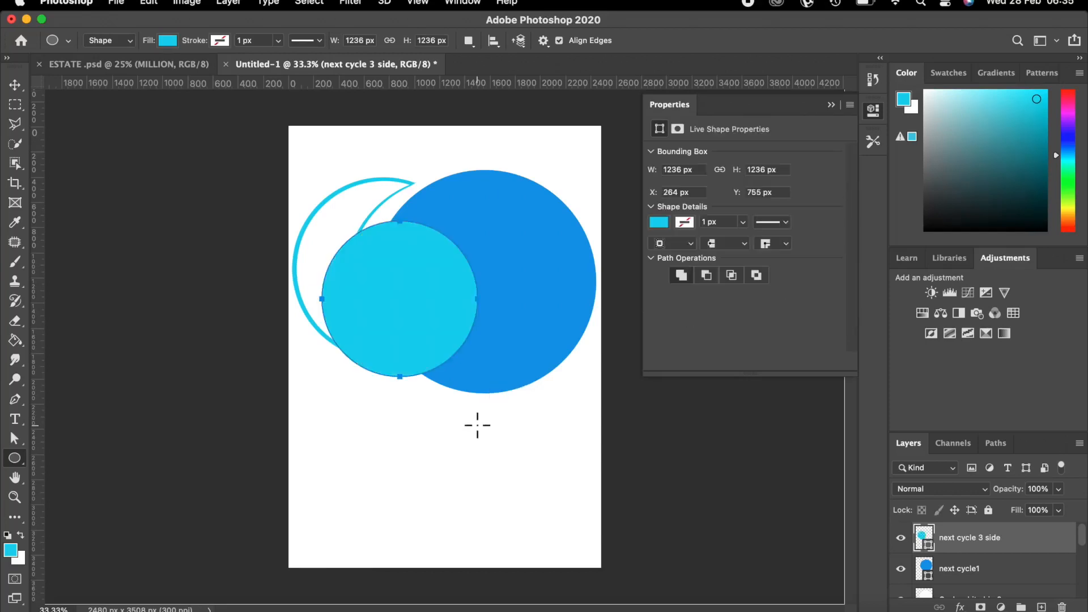
left_click(15, 86)
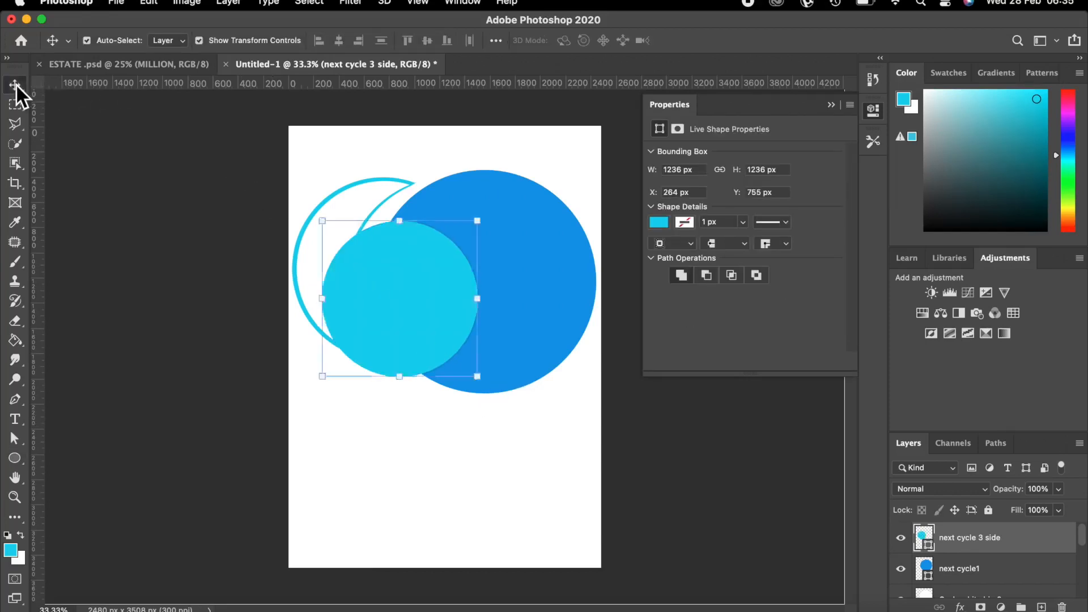
mouse_move(403, 277)
left_mouse_down()
mouse_move(387, 257)
mouse_move(408, 258)
left_mouse_up()
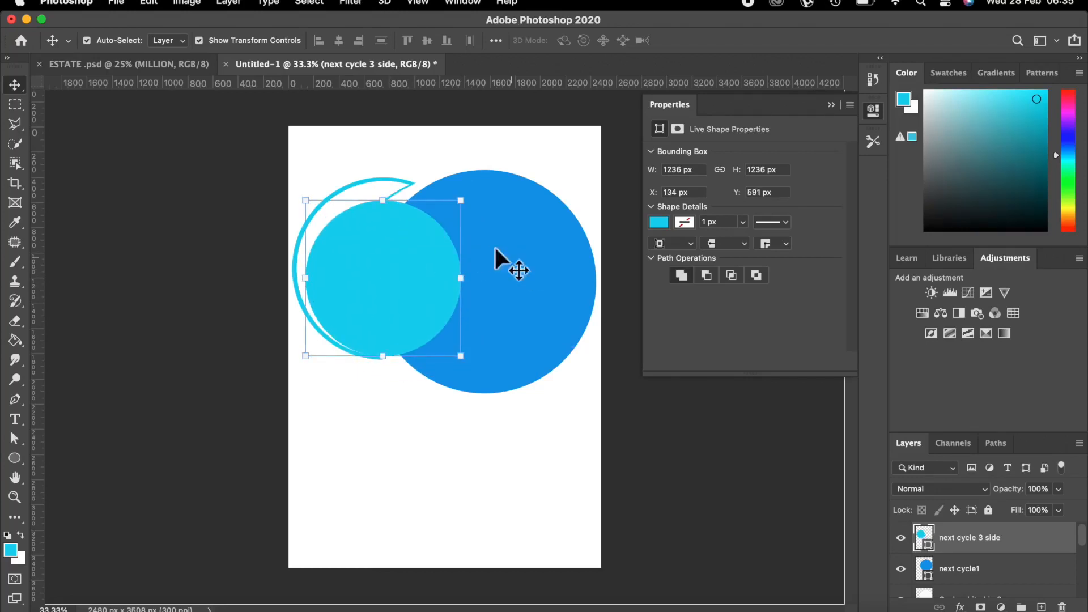
left_click(520, 289)
left_click_drag(520, 289, 522, 287)
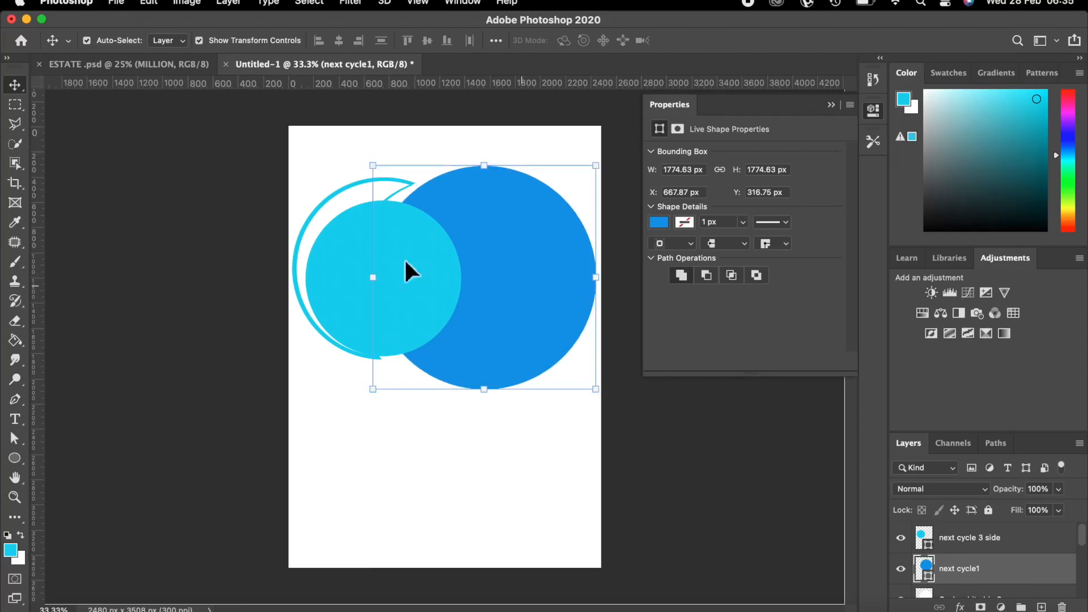
left_click_drag(336, 256, 382, 261)
Nudge the cyan circle up and enlarge the blue circle to 1802.72 px wide.
key("Up")
key("Up")
key("Up")
key("Up")
key("Up")
key("Up")
key("Up")
key("Up")
key("Up")
key("Up")
key("Up")
key("Up")
key("Up")
key("Up")
key("Up")
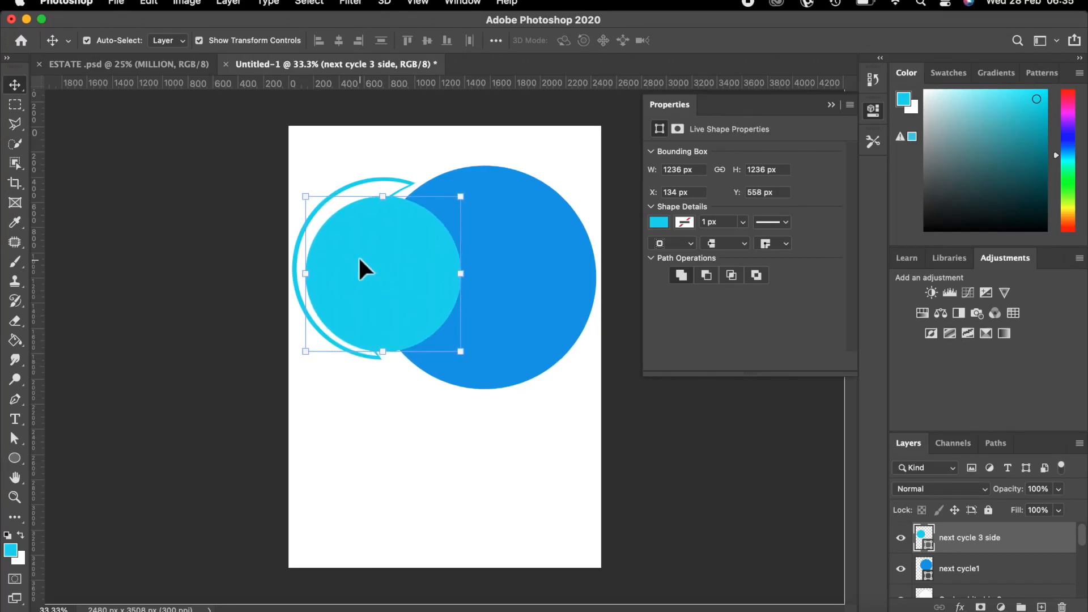
left_click(517, 267)
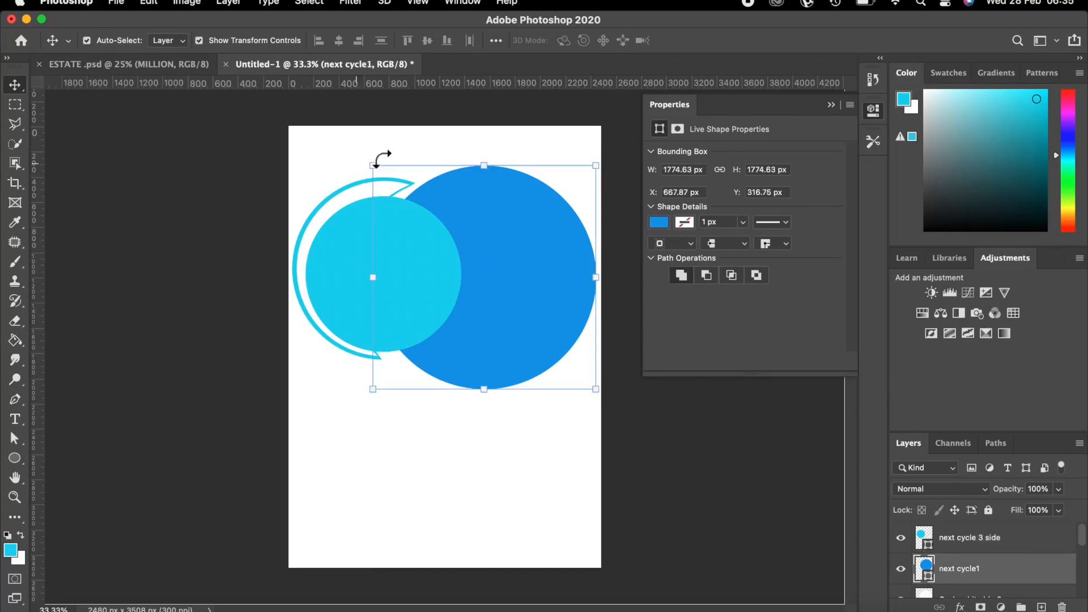
key("super+t")
left_click_drag(372, 165, 369, 161)
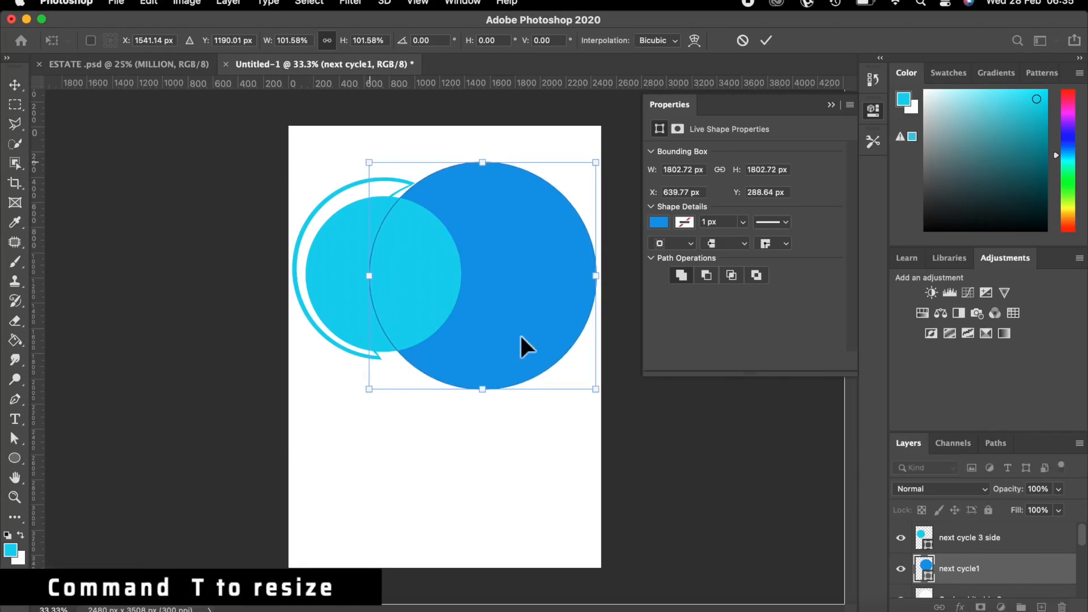
left_click_drag(498, 290, 494, 292)
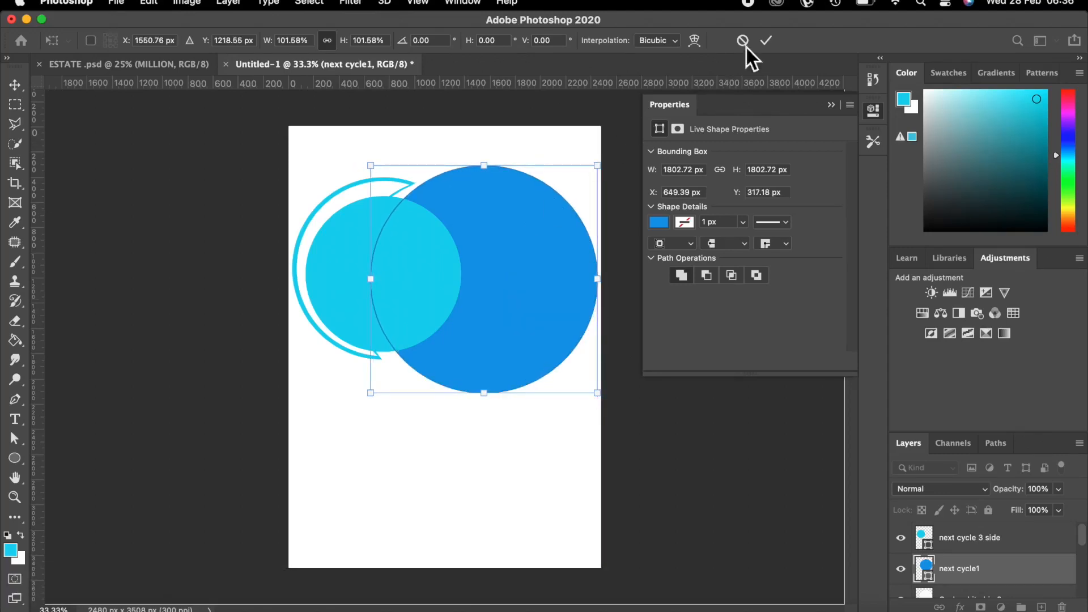
left_click(766, 39)
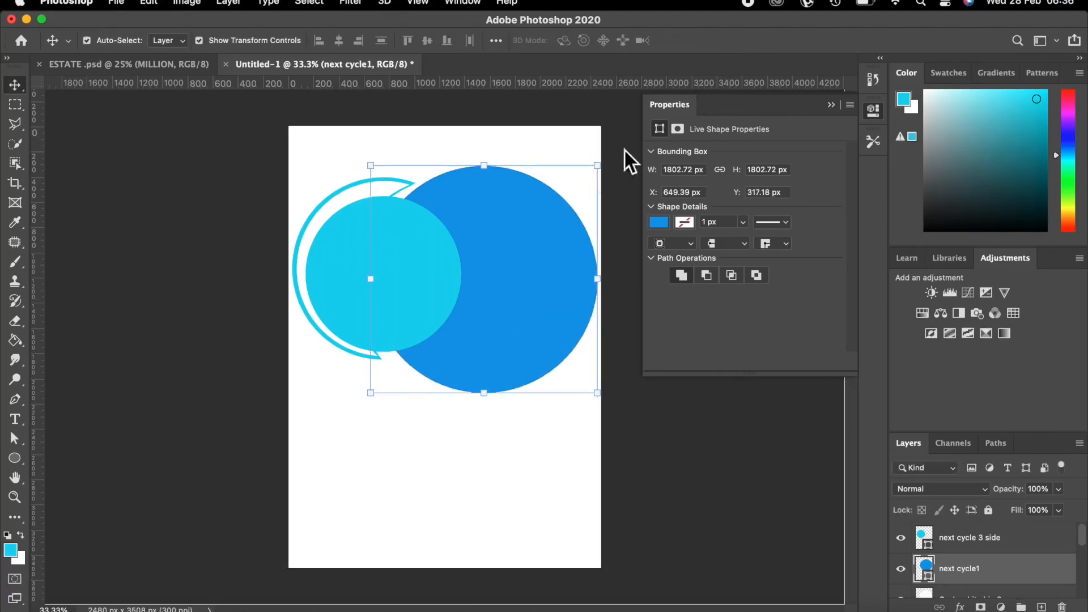
left_click(417, 282)
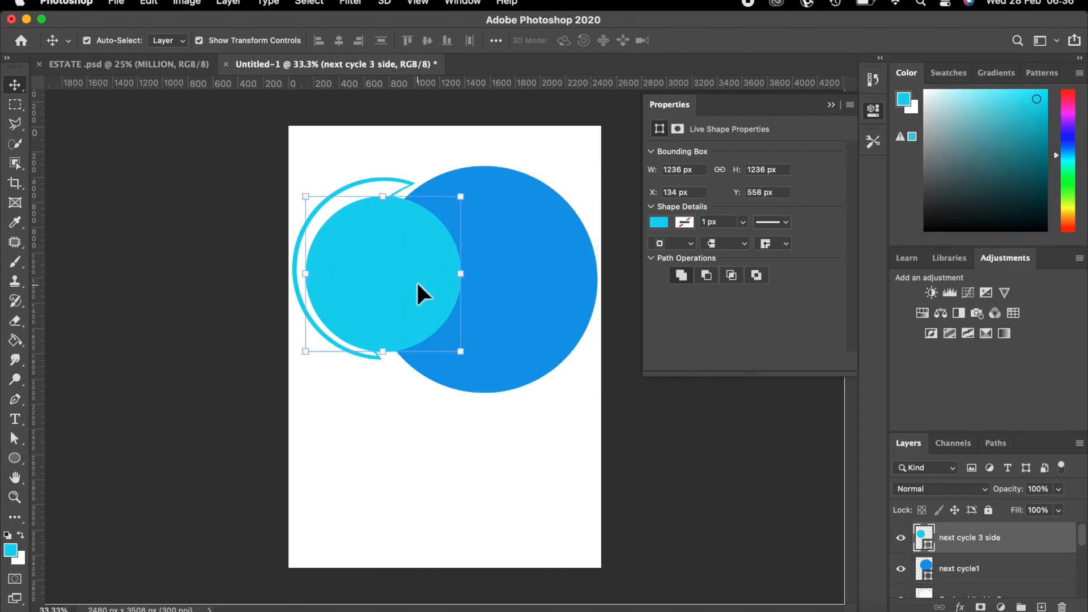
Lower the next cycle 3 side cyan circle's fill to 66%.
left_click(1056, 510)
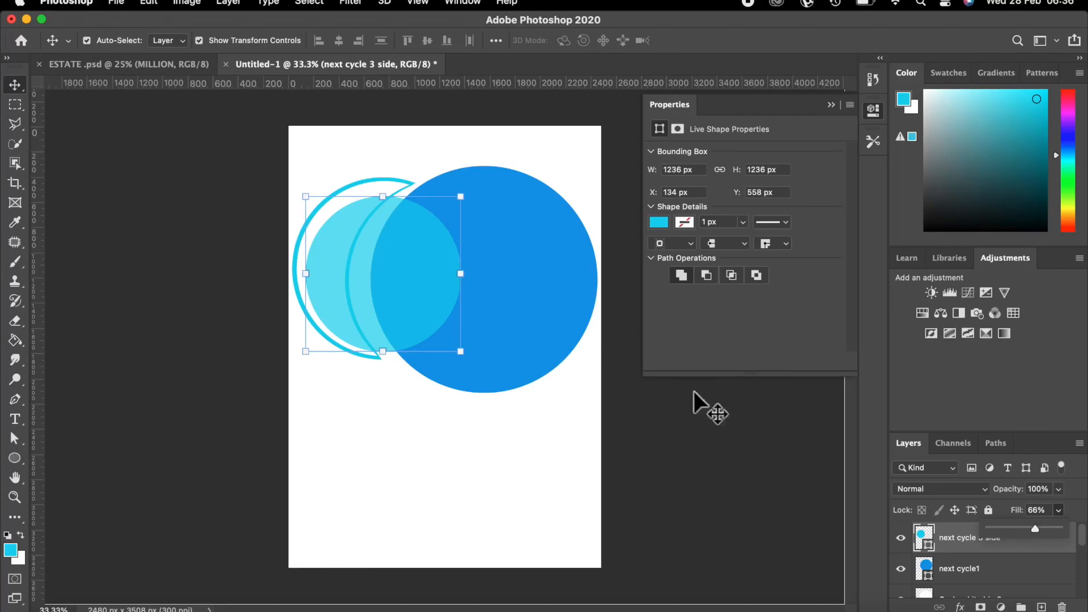
left_click(504, 315)
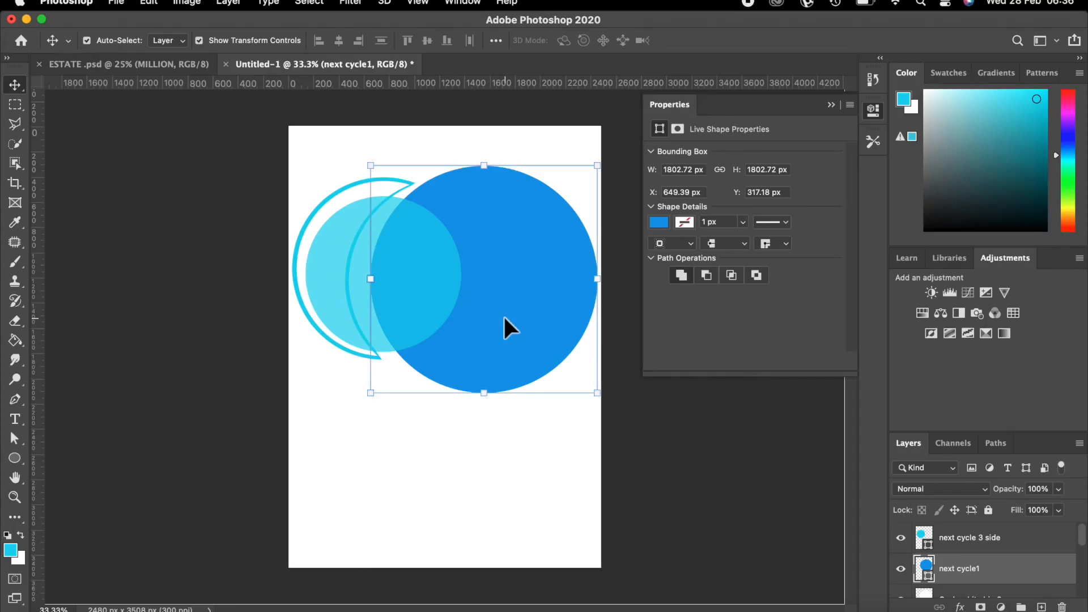
Nudge the blue circle left and down, then enlarge it to 1851.22 px wide.
key("Left")
key("Left")
key("Left")
key("Left")
key("Left")
key("Left")
key("Left")
key("Left")
key("Left")
key("Left")
key("Left")
key("Left")
key("Left")
key("Left")
key("Left")
key("Left")
key("Left")
key("Left")
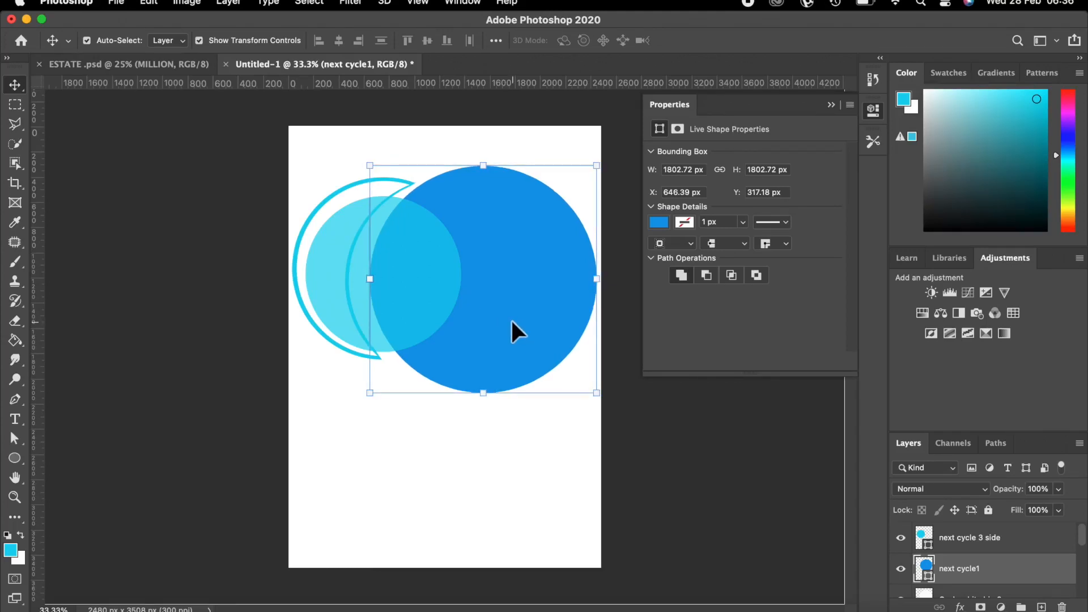
key("Left")
key("Left")
key("Left")
key("Left")
key("Left")
key("Left")
key("Left")
key("Left")
key("Left")
key("Left")
key("Left")
key("Left")
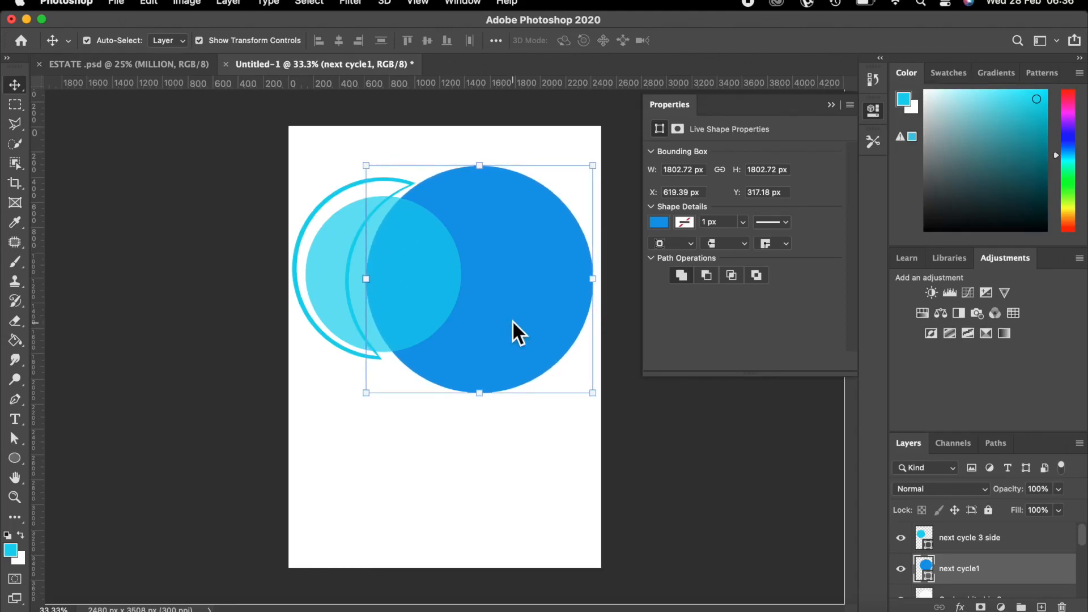
key("Down")
key("Down")
key("Down")
key("Down")
key("Down")
key("Down")
key("Down")
key("Down")
key("Down")
key("Down")
key("Down")
key("Down")
key("Down")
key("Down")
key("Down")
key("Down")
key("Down")
key("Down")
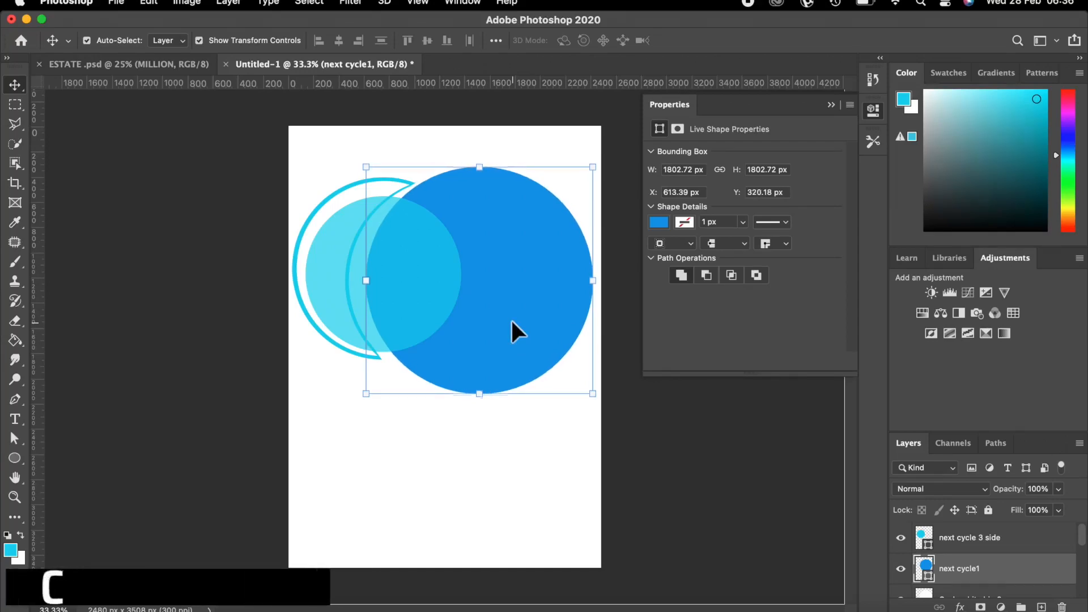
key("Down")
key("Down")
key("Down")
key("Down")
key("Down")
key("Down")
key("Left")
key("Left")
key("Left")
key("Left")
key("Left")
key("Left")
key("Left")
key("Left")
key("Left")
key("Left")
key("Left")
key("Left")
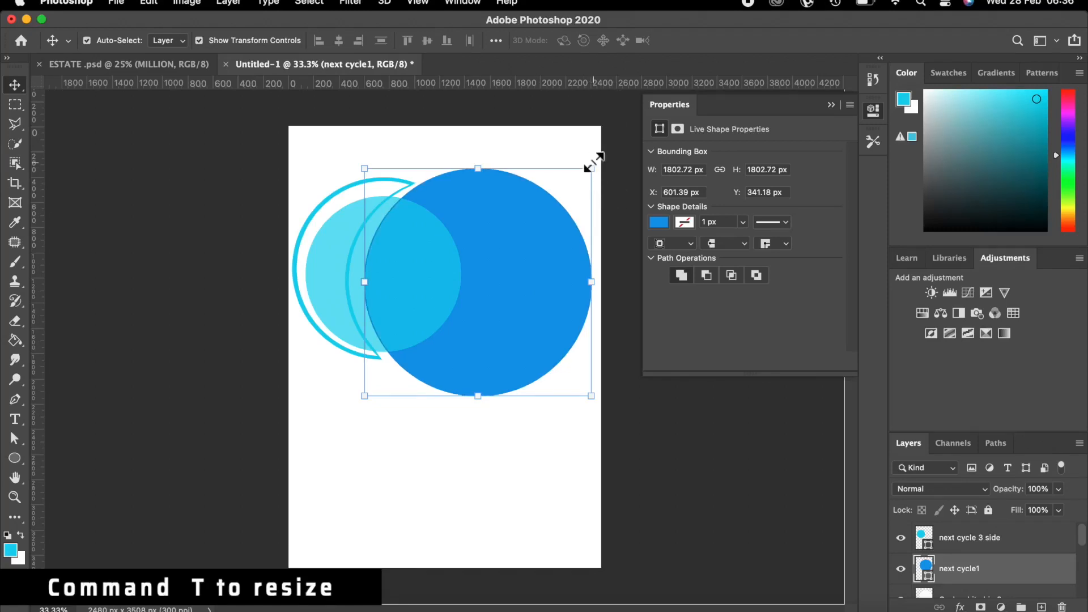
key("super+t")
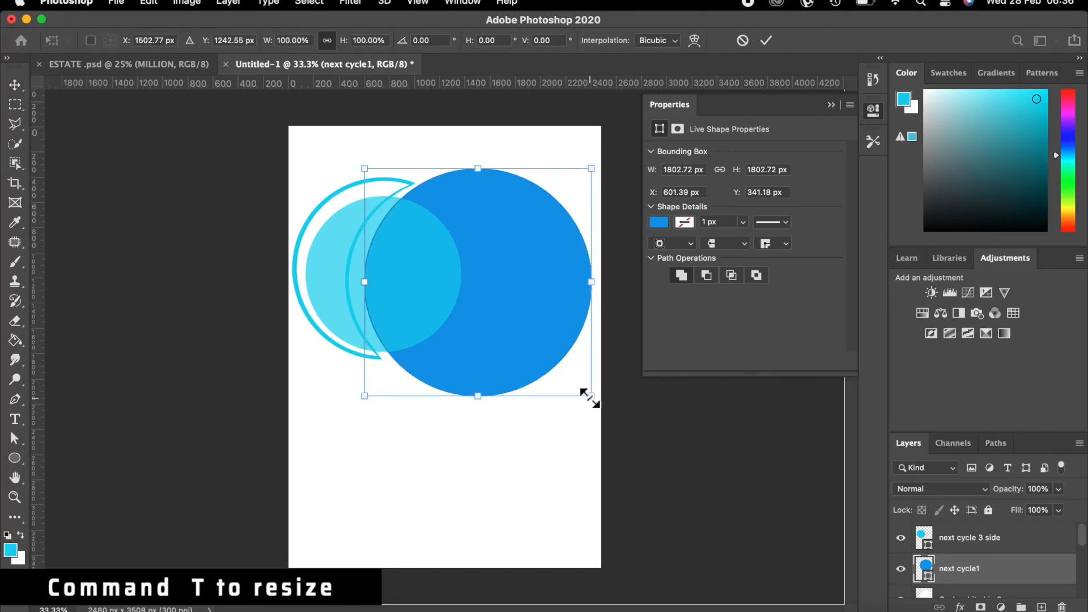
left_click_drag(591, 396, 594, 402)
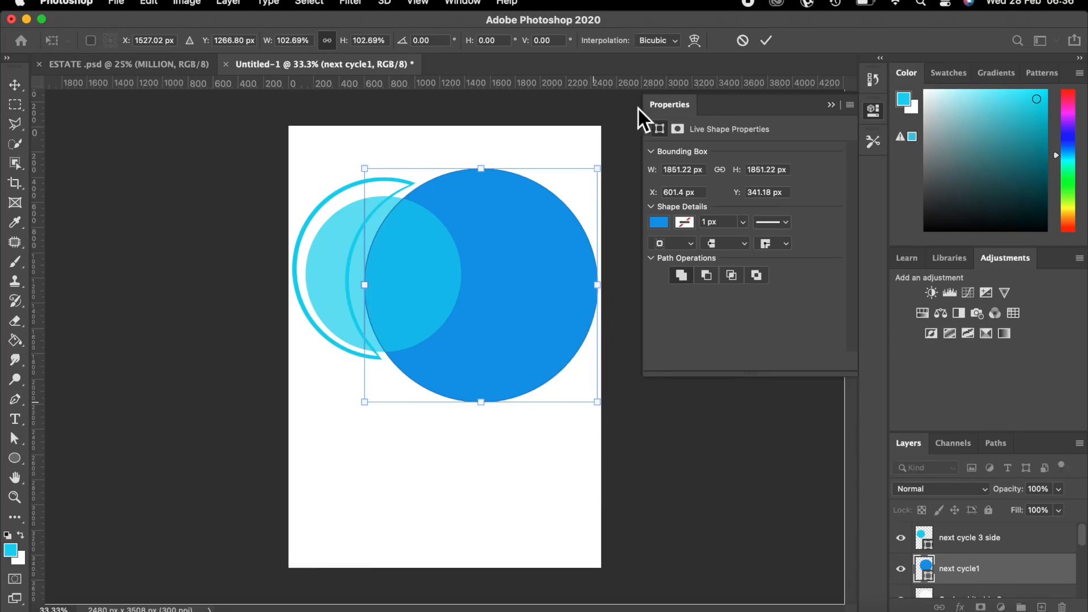
left_click(769, 38)
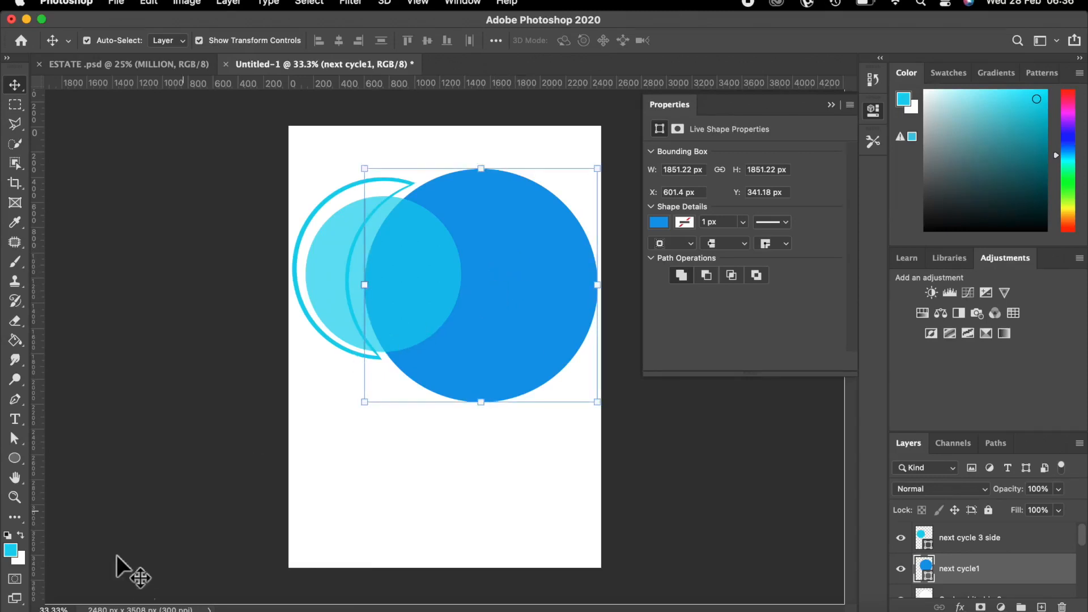
Place the house PNG from the photo training folder, scaled to 2819 × 1461 px over the circles.
left_click(55, 609)
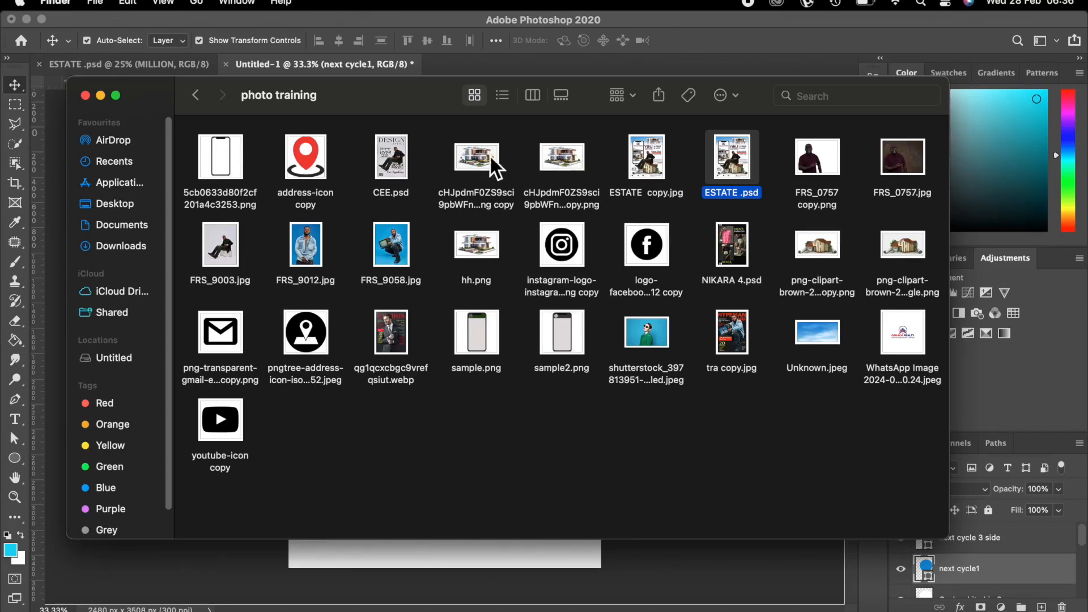
left_click(572, 147)
left_click_drag(572, 147, 440, 549)
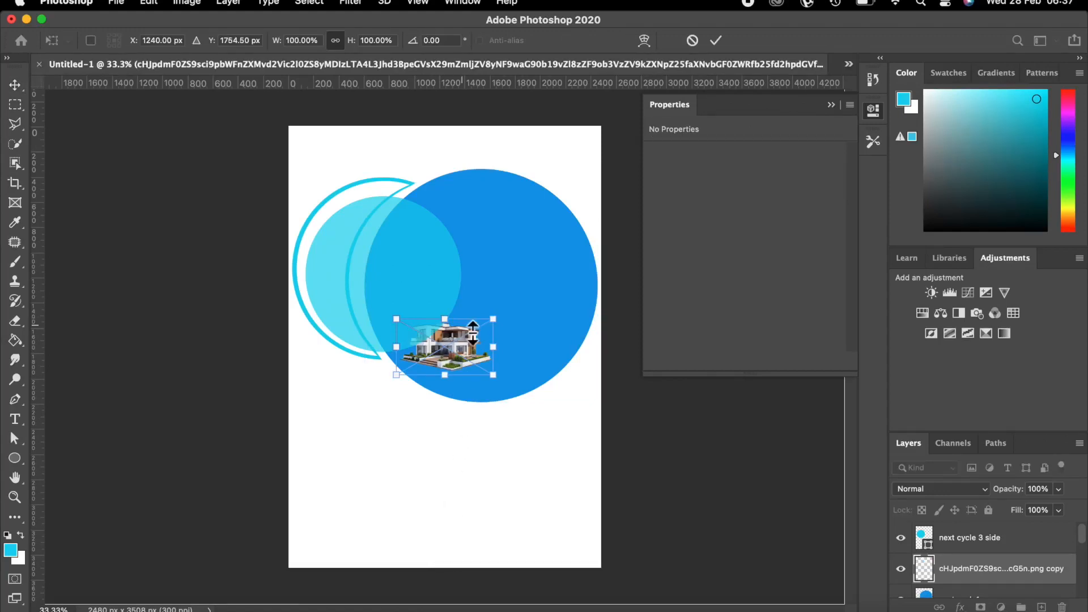
left_click_drag(497, 320, 600, 243)
left_click_drag(396, 253, 359, 191)
left_click_drag(601, 226, 634, 207)
left_click_drag(342, 376, 311, 442)
left_click_drag(633, 400, 661, 433)
left_click_drag(525, 281, 495, 277)
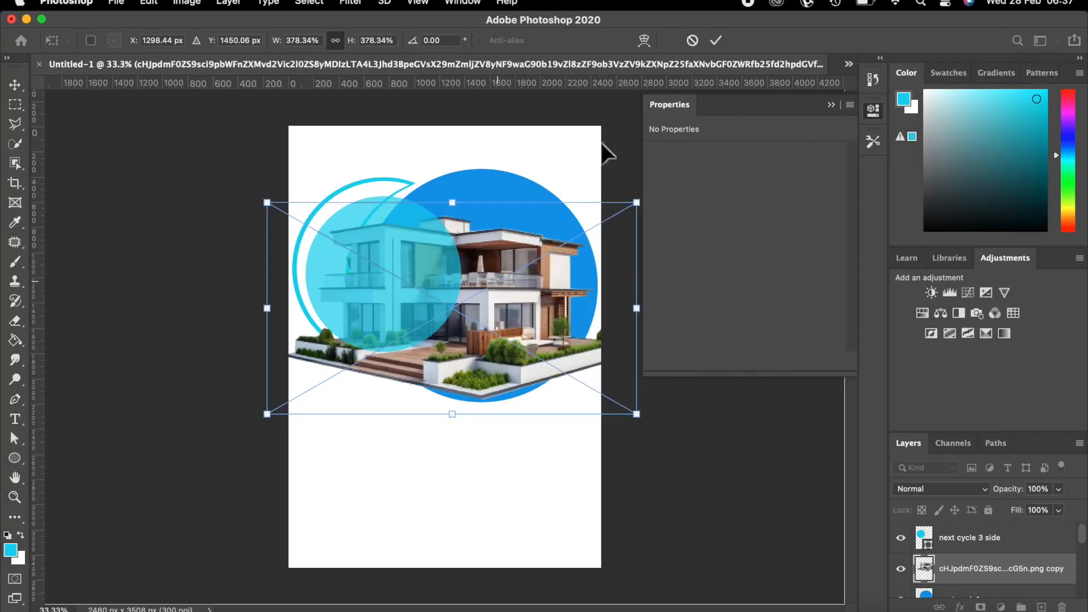
left_click(718, 39)
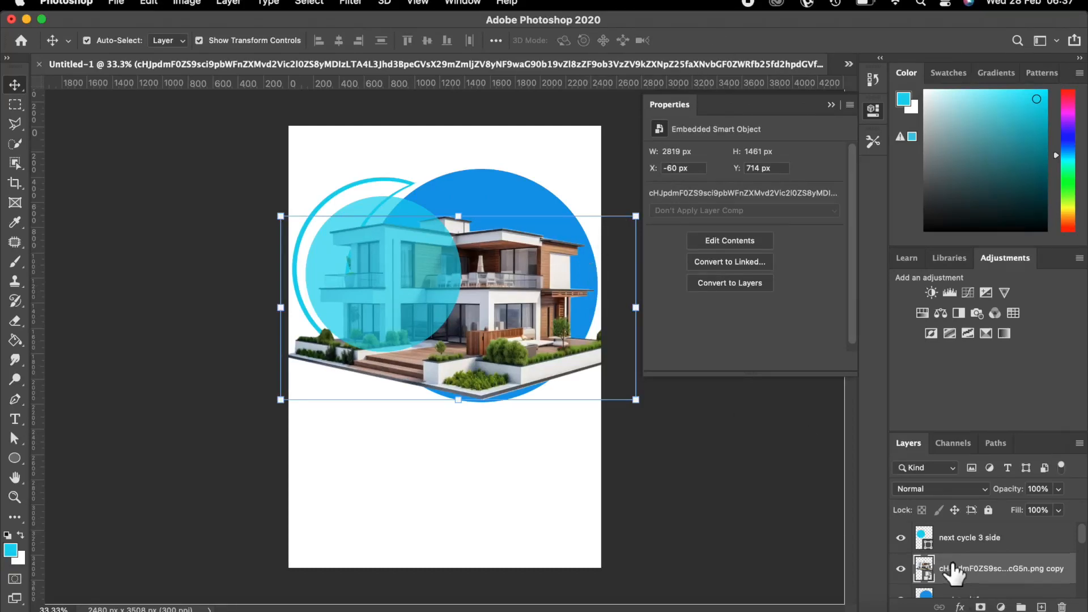
Clip the house photo layer into the next cycle1 blue circle.
scroll(954, 574, "down", 1)
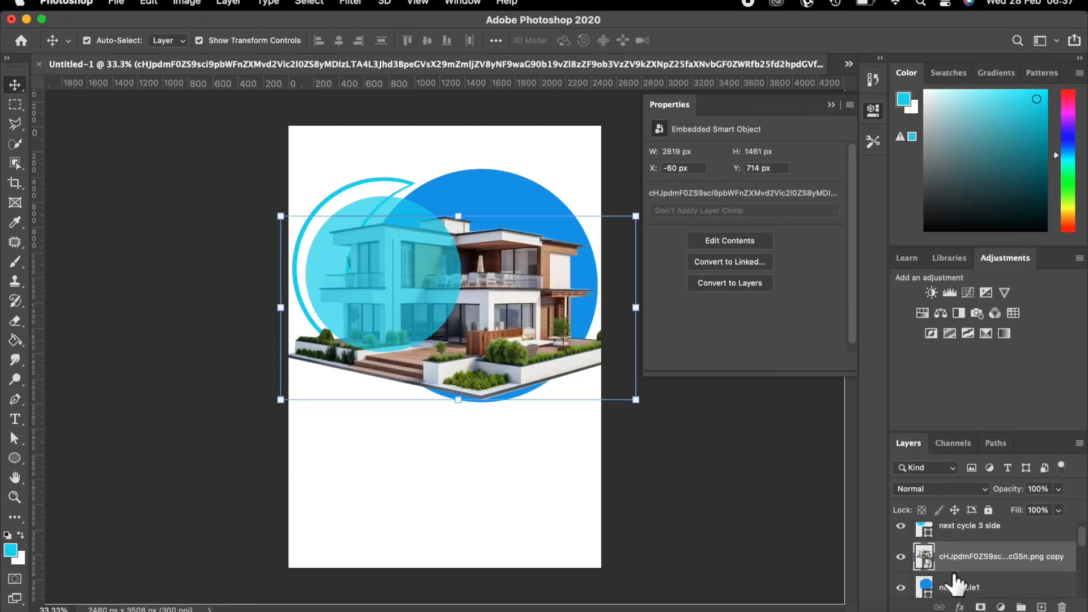
scroll(954, 576, "down", 1)
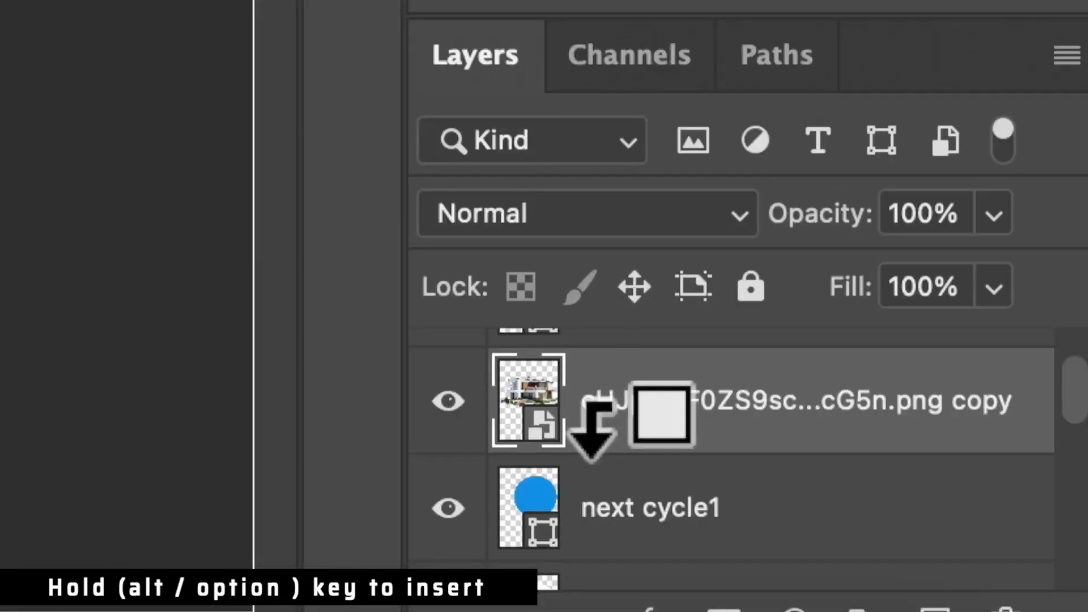
left_click(590, 436, "alt")
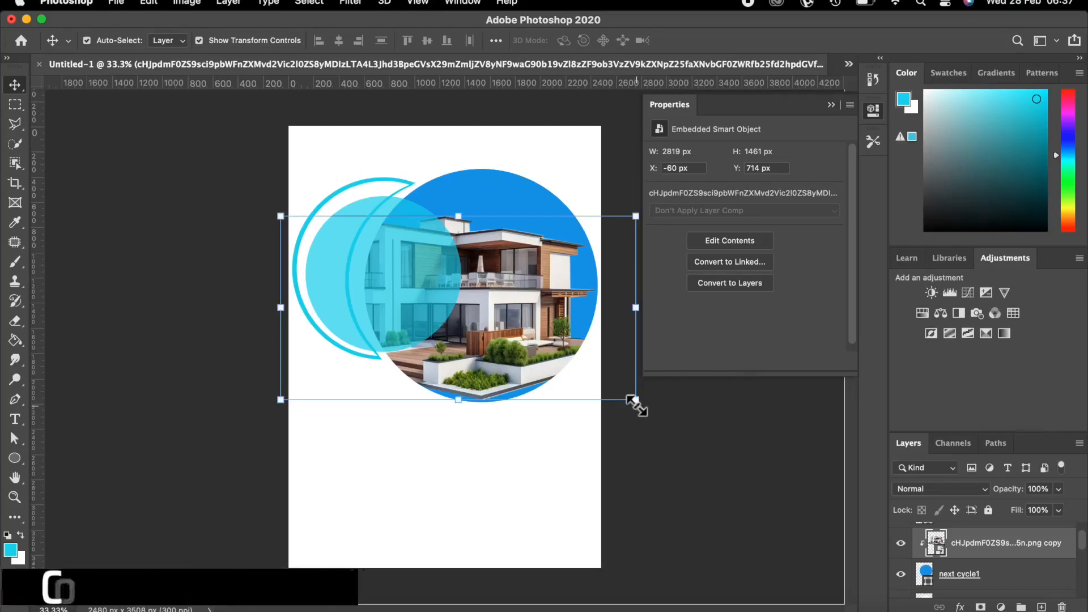
Enlarge the clipped house photo to 2913 × 1509 px and shift it into place.
left_click_drag(633, 400, 654, 434)
left_click_drag(652, 434, 653, 434)
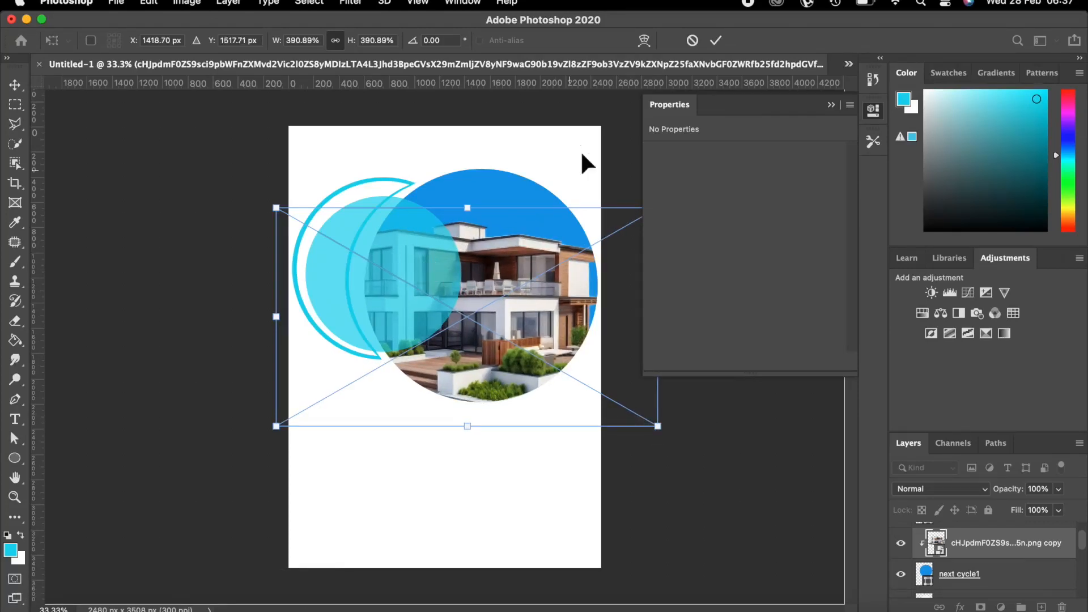
left_click(717, 39)
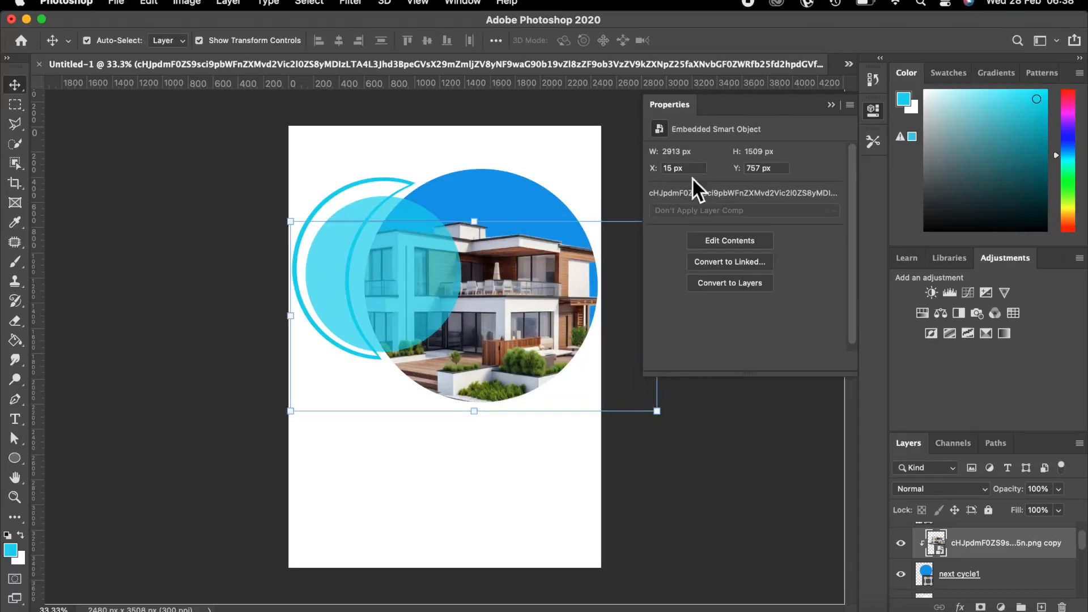
left_click(761, 436)
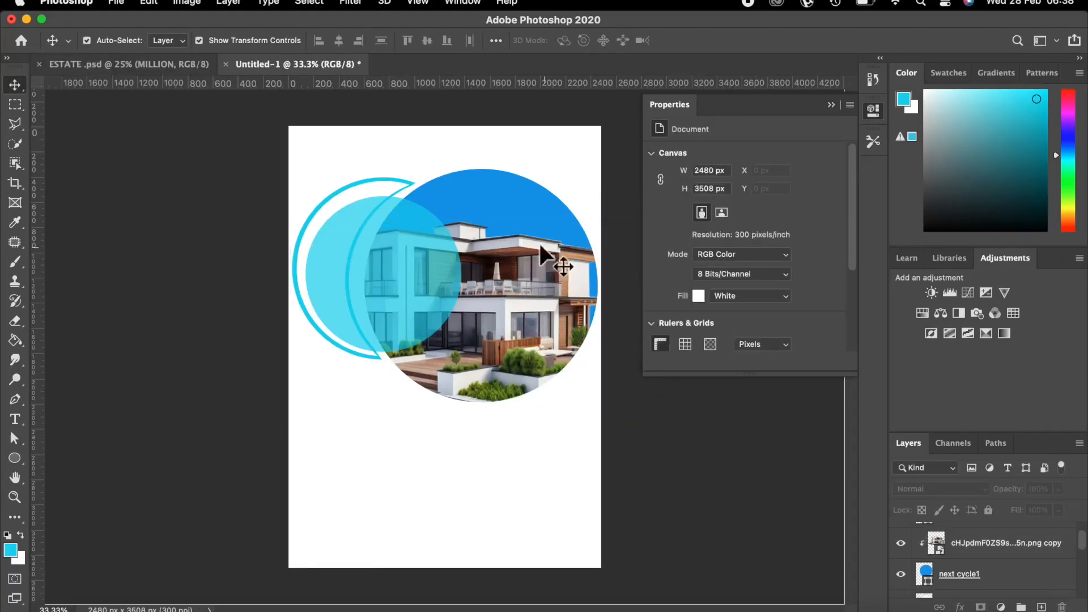
left_click(552, 276)
mouse_move(550, 275)
left_mouse_down()
mouse_move(605, 271)
mouse_move(542, 274)
left_mouse_up()
left_click(734, 448)
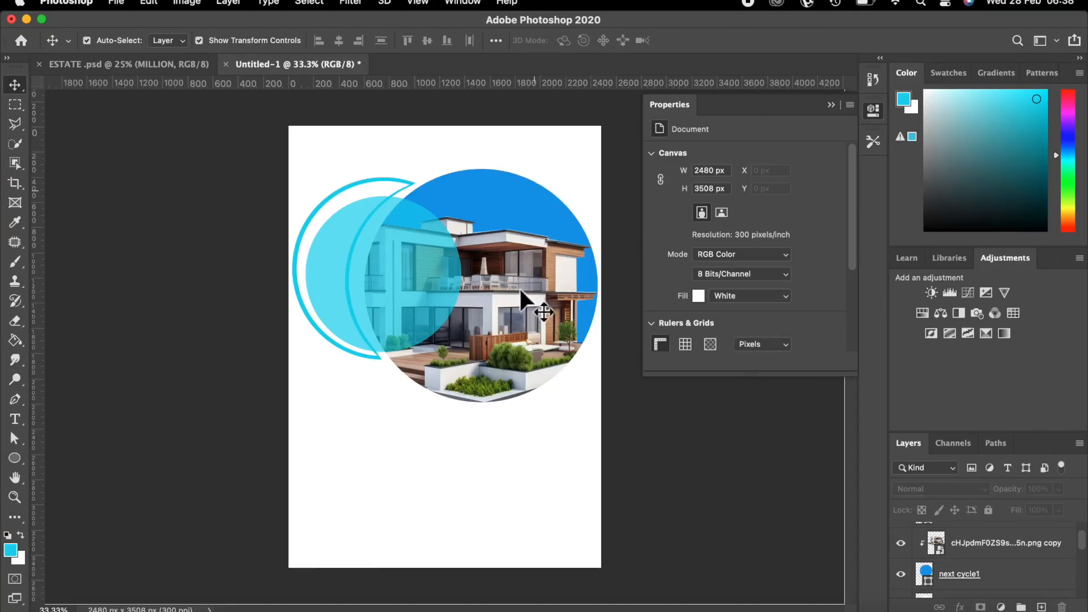
scroll(963, 558, "up", 2)
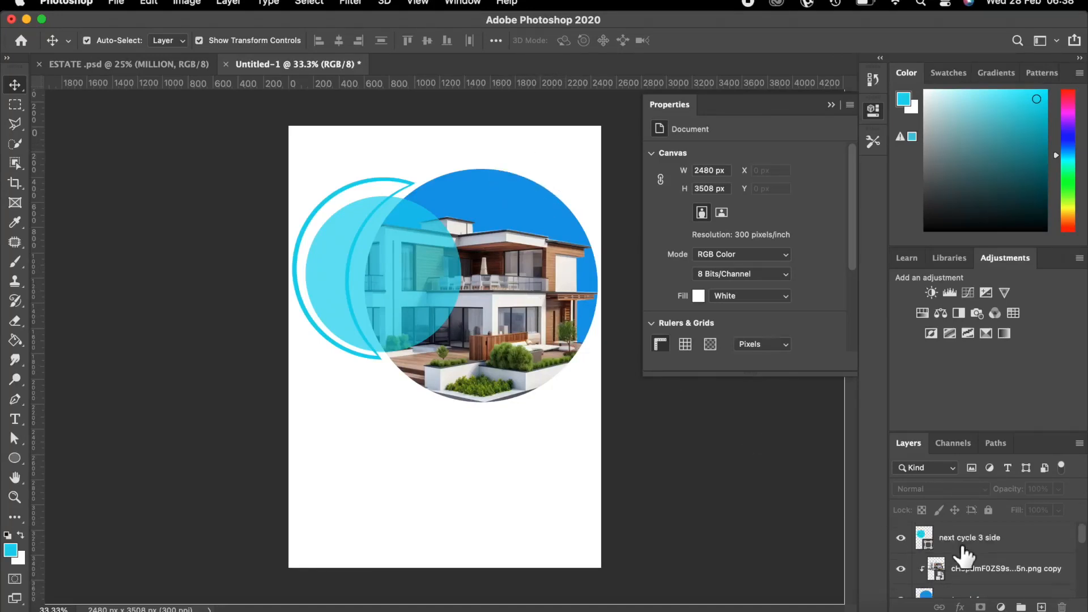
Add a new layer above next cycle 3 side and name it 'small cycle'.
left_click(971, 549)
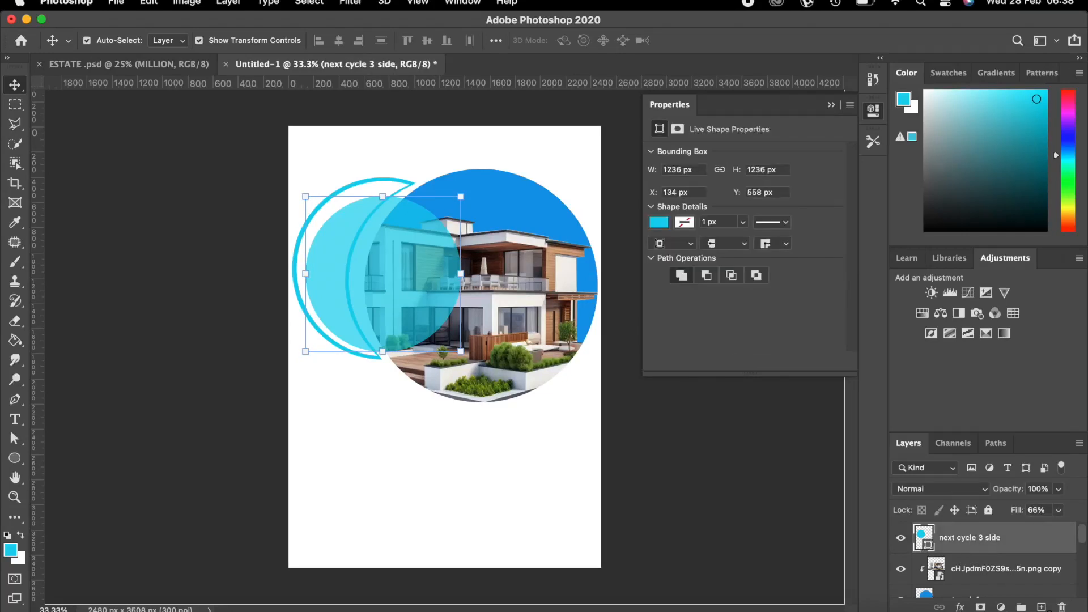
left_click(1041, 607)
double_click(945, 537)
key("BackSpace")
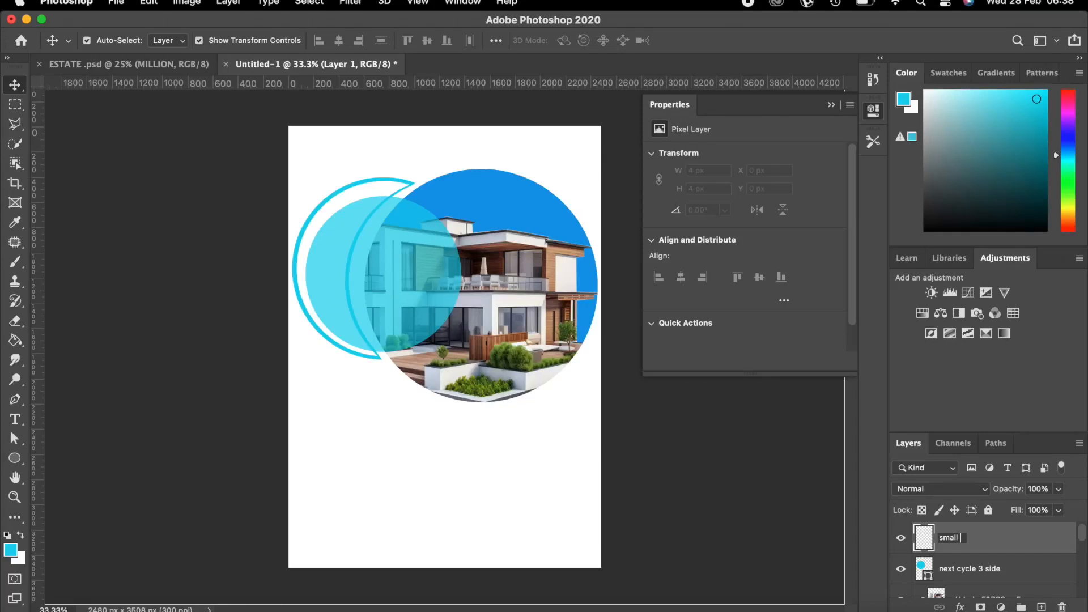
key("Return")
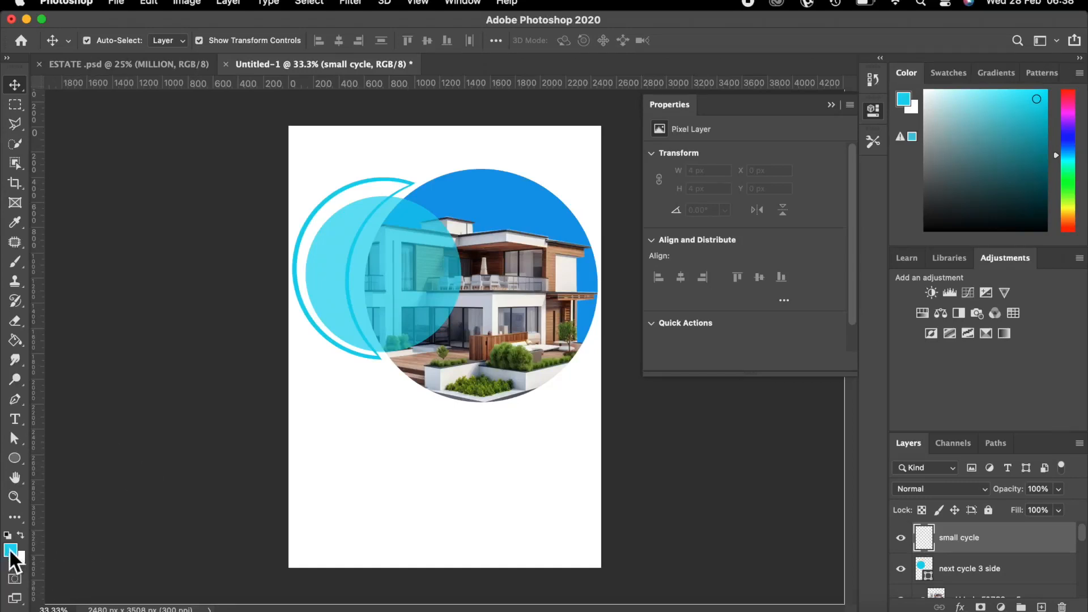
Draw an 83 × 83 px cyan circle near the top of the page.
left_click(14, 459)
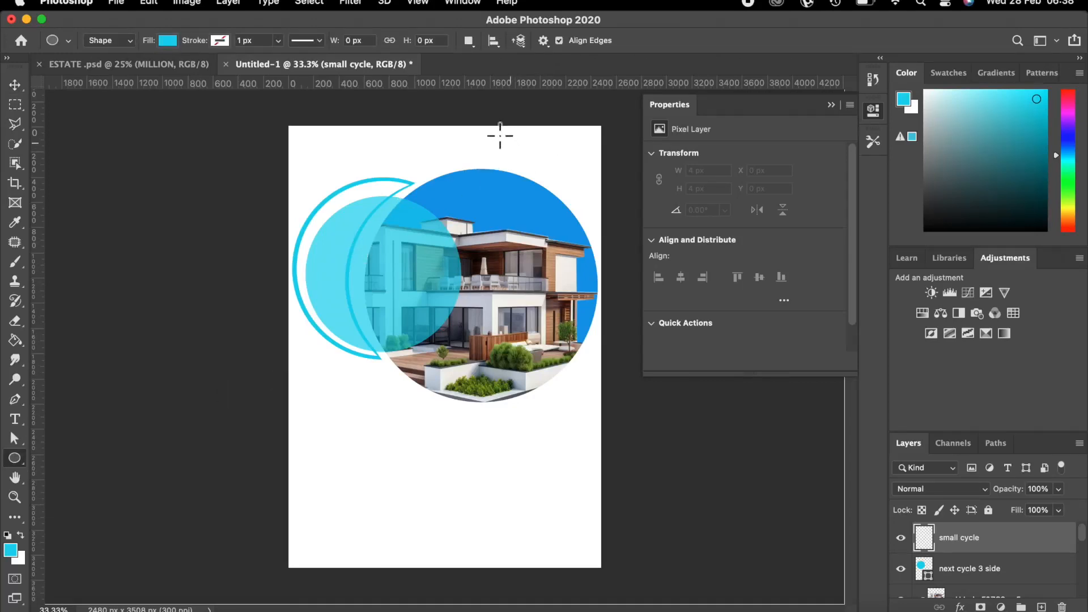
left_click_drag(522, 135, 532, 150)
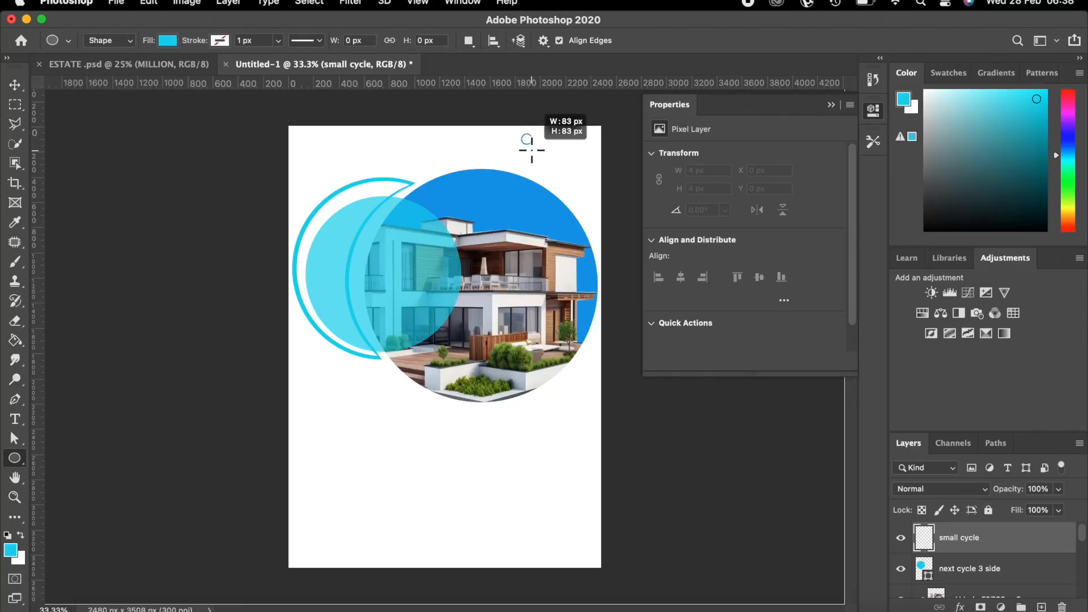
left_click_drag(531, 150, 532, 150)
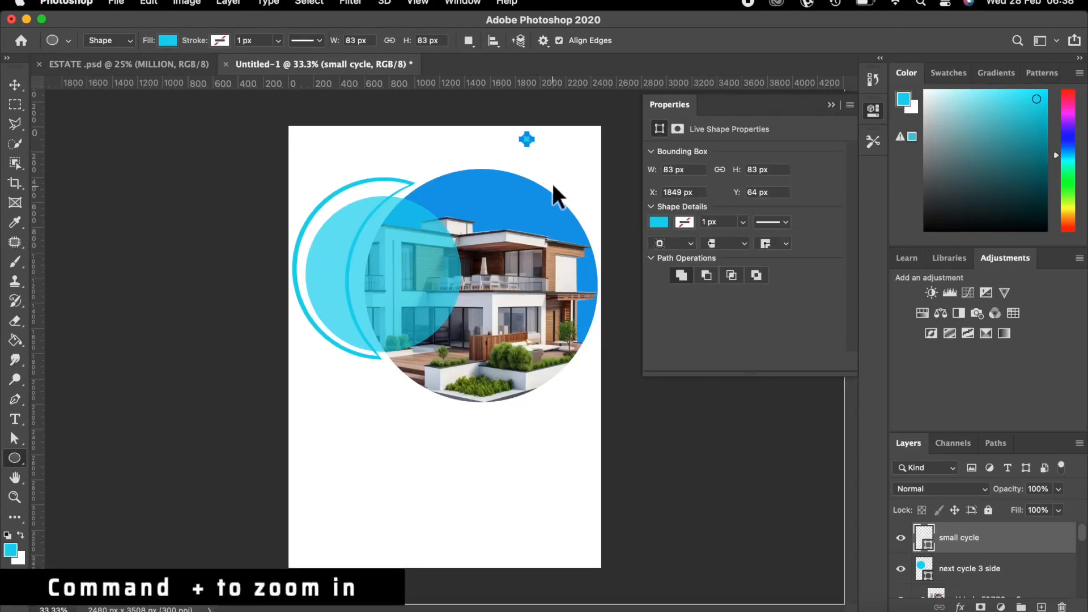
Zoom to 200% and hide the Properties panel to inspect the small circle.
key("super+plus")
key("super+plus")
key("super+plus")
key("super+plus")
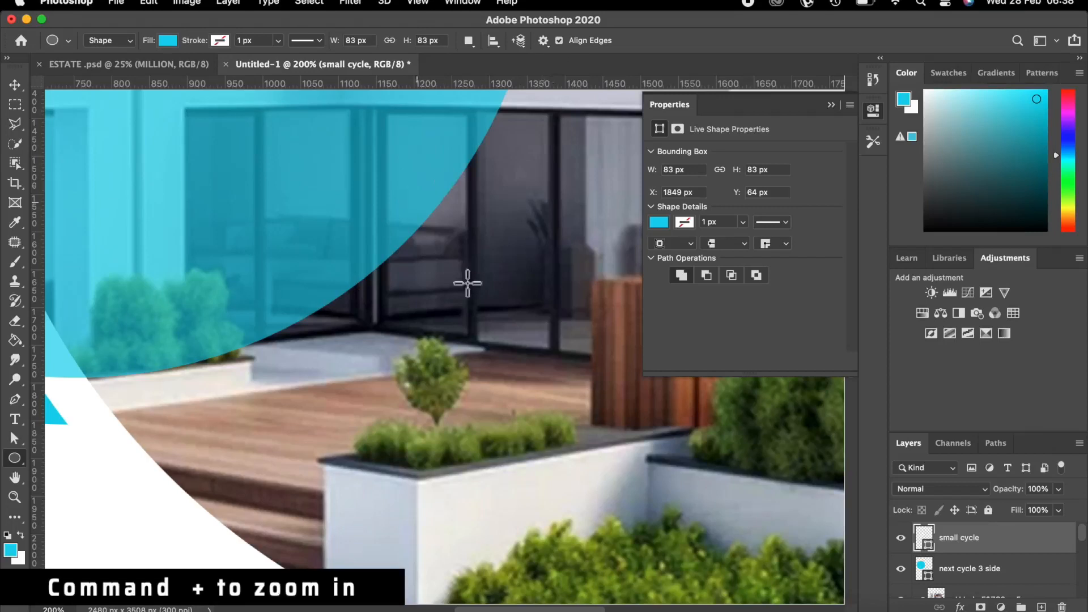
scroll(501, 360, "up", 5)
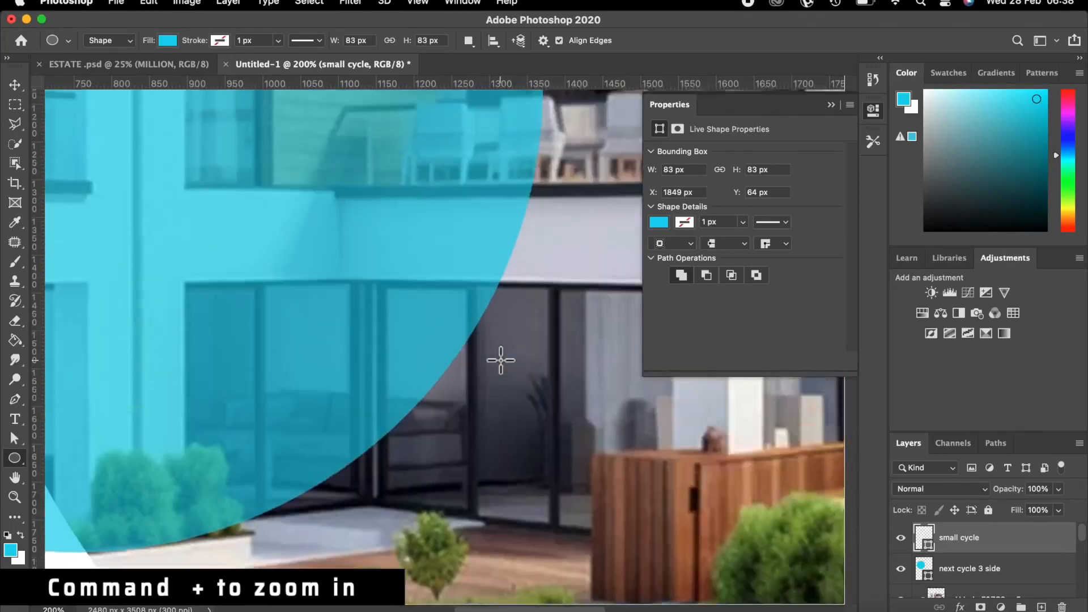
scroll(501, 360, "up", 8)
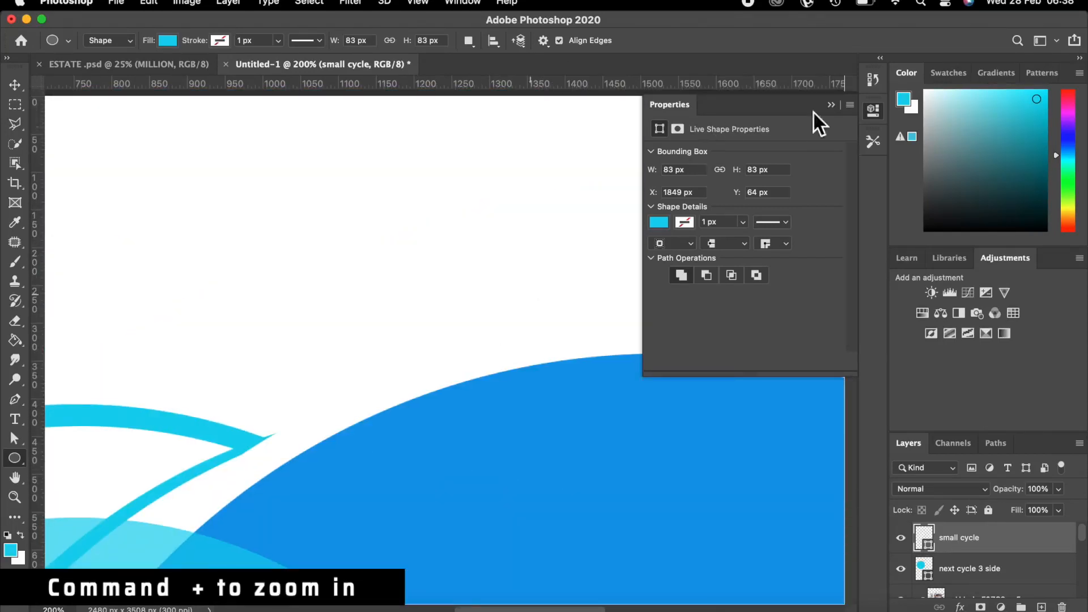
left_click(830, 105)
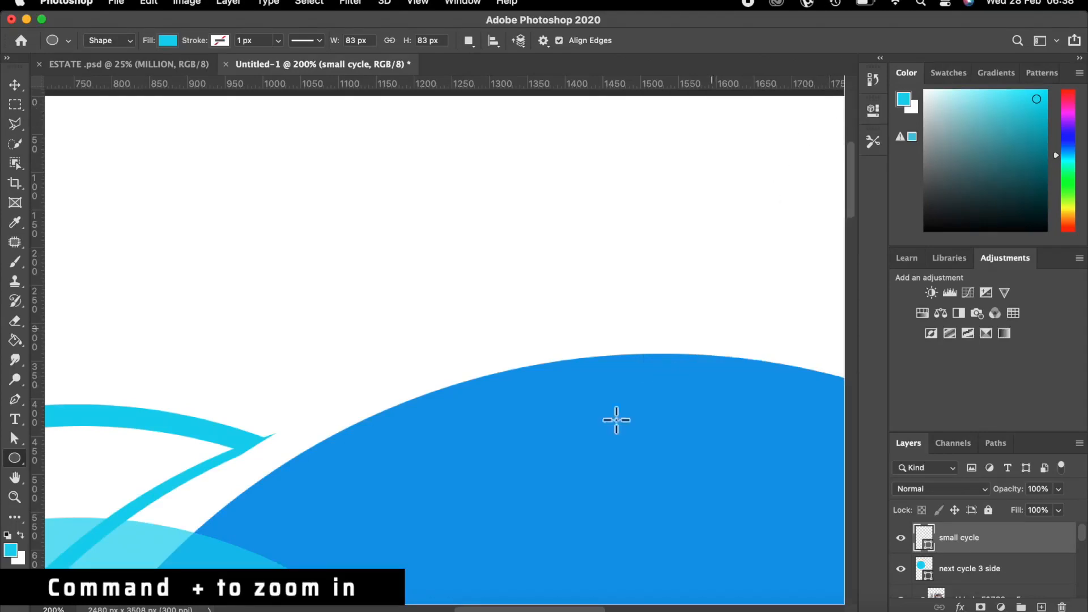
scroll(578, 609, "right", 5)
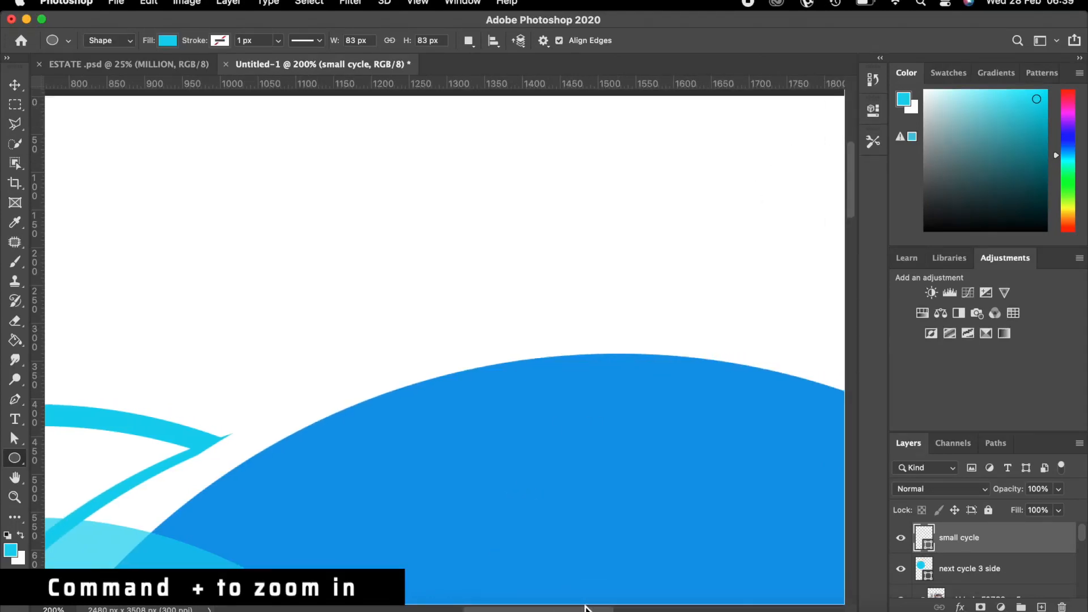
scroll(578, 609, "left", 10)
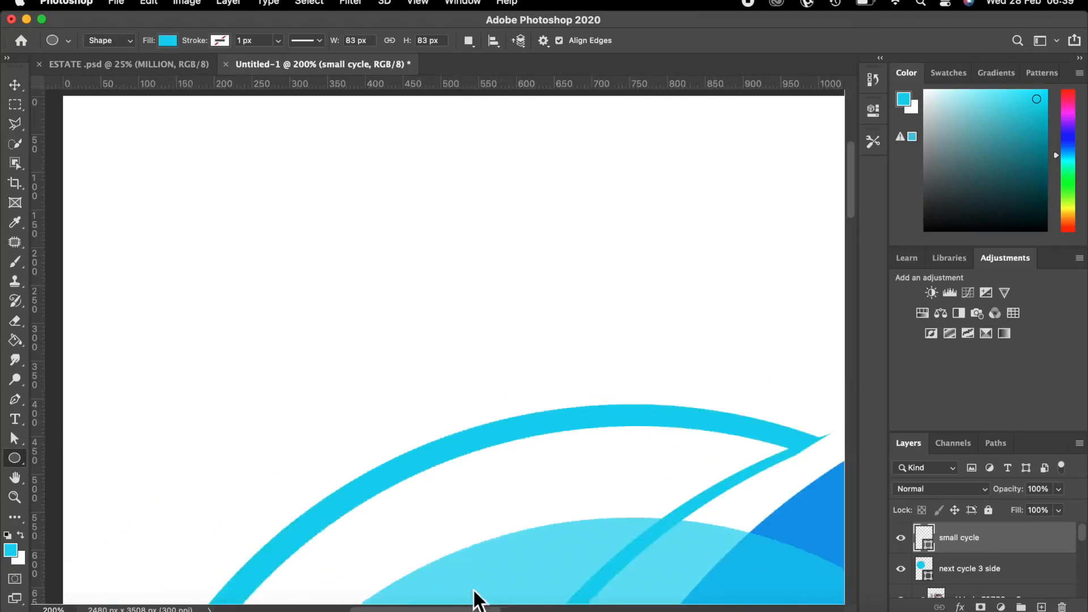
scroll(602, 610, "right", 20)
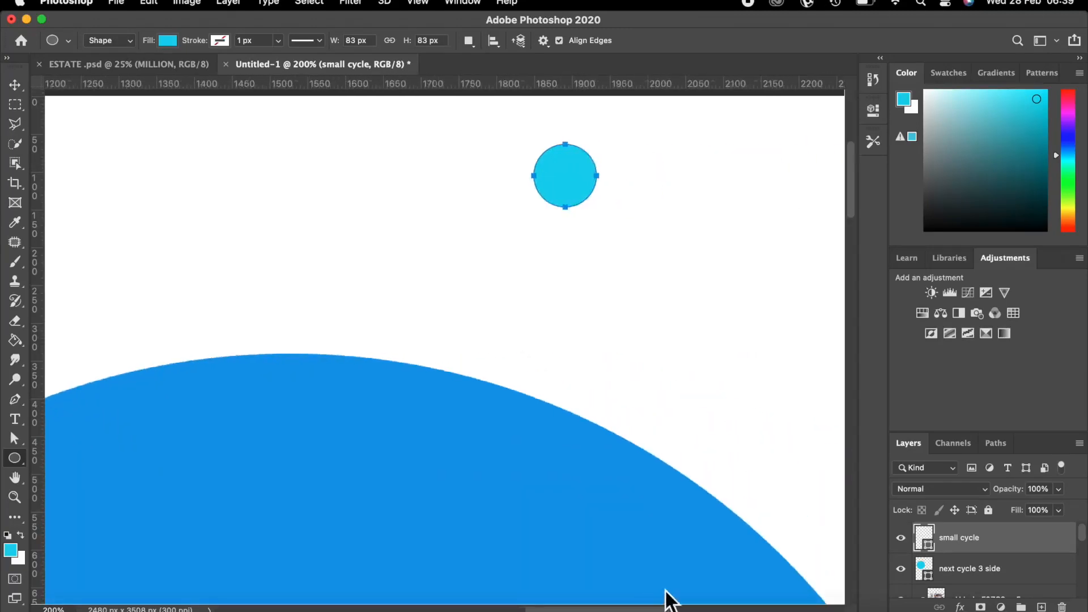
scroll(680, 600, "right", 1)
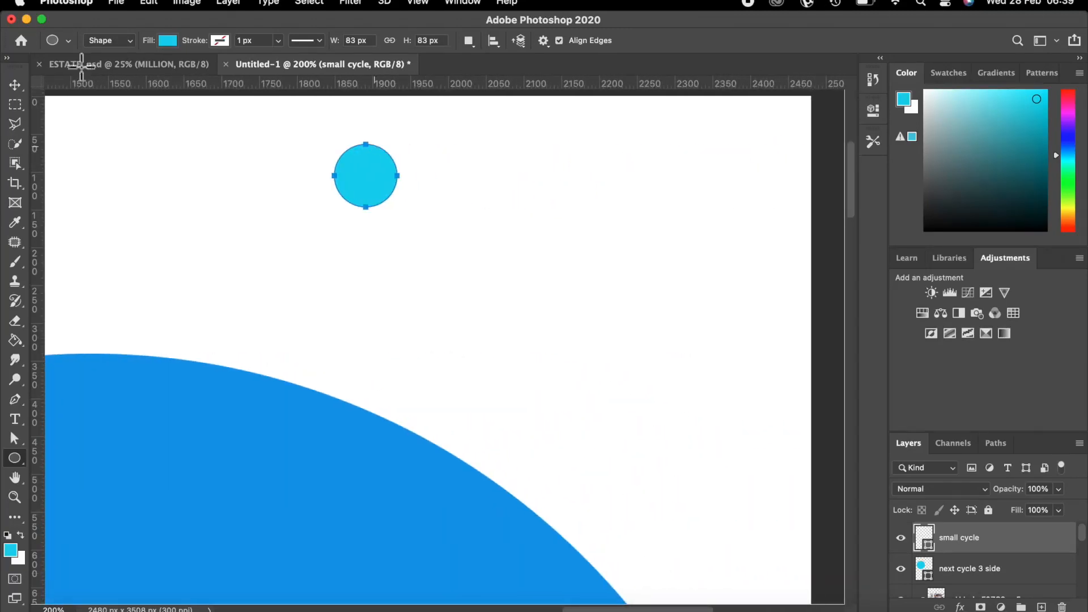
left_click(16, 83)
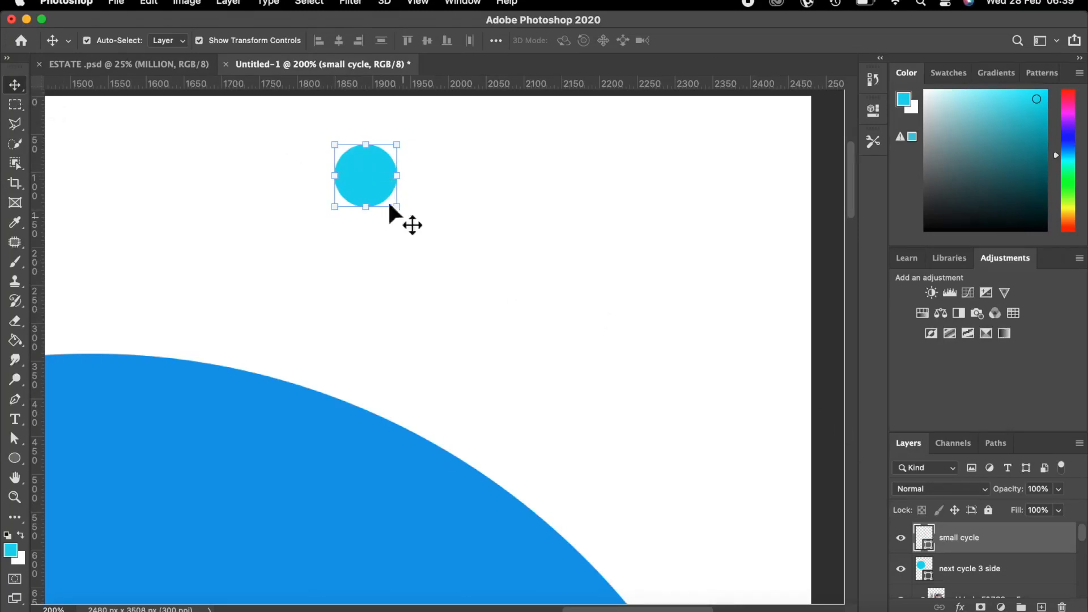
Duplicate the small cyan circle and place copies level to its right, 16 px apart.
key("super+j")
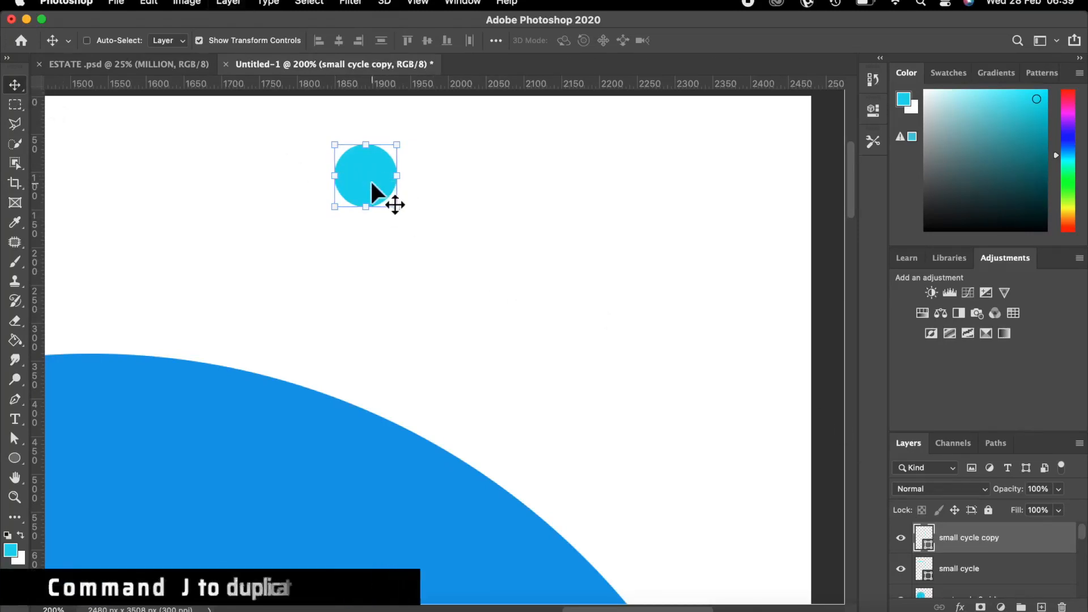
left_click_drag(371, 182, 747, 165)
key("super")
key("super+j")
key("super+j")
key("super+j")
key("super+j")
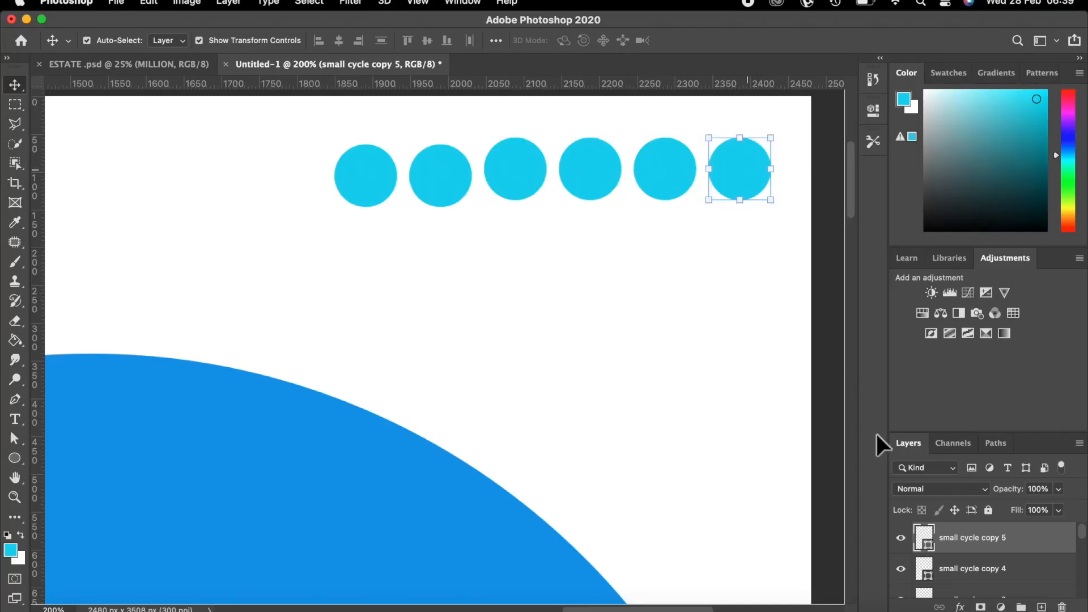
Select all six circle layers and merge them into a single shape.
scroll(988, 555, "down", 1)
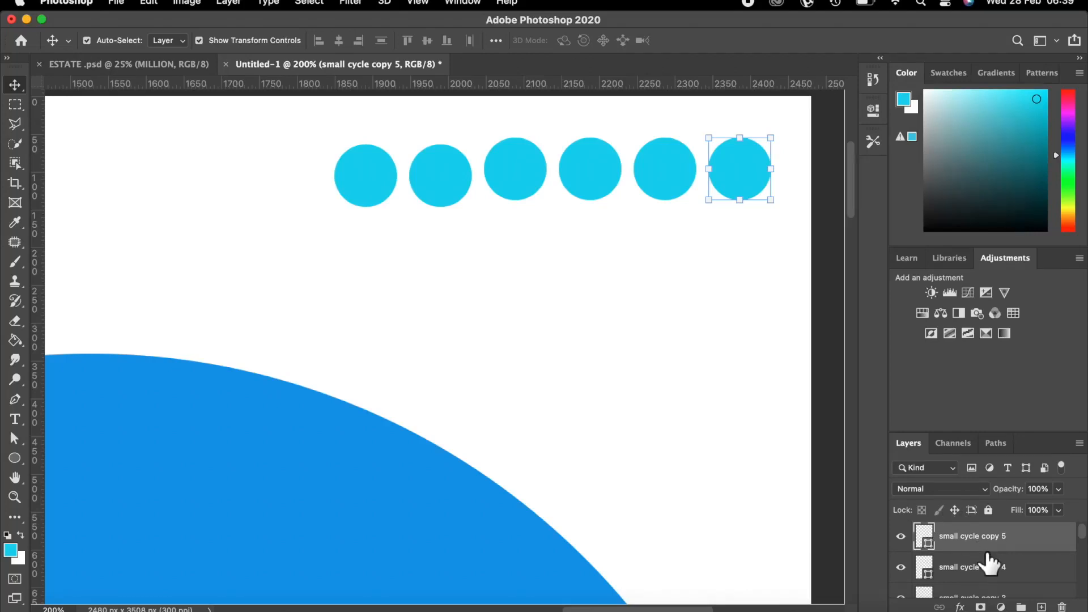
scroll(1002, 587, "down", 3)
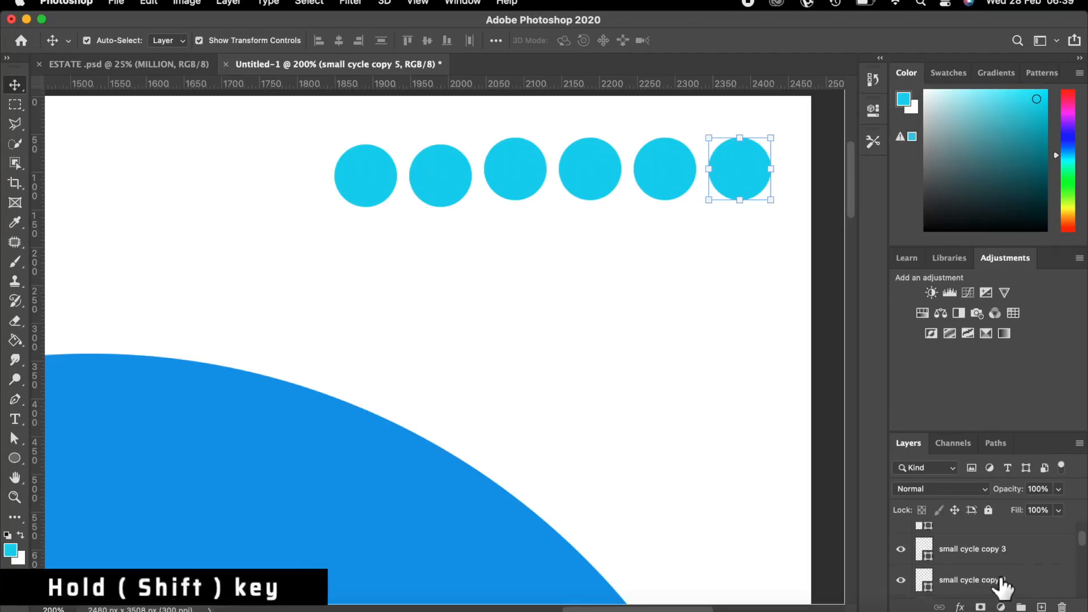
scroll(1001, 586, "down", 1)
scroll(1002, 586, "down", 3)
scroll(1000, 581, "down", 1)
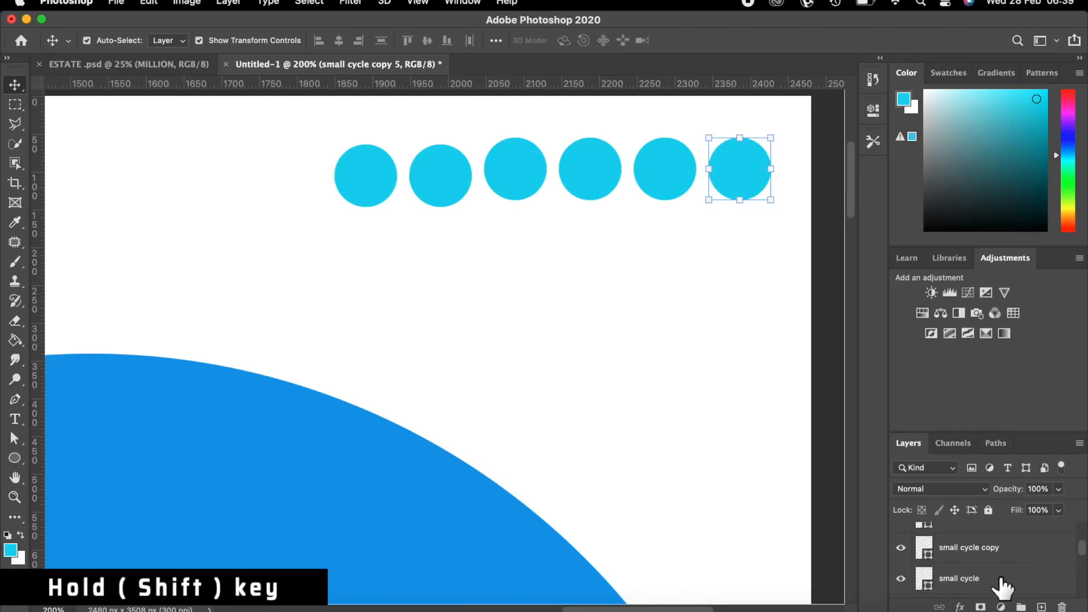
left_click(974, 575, "shift")
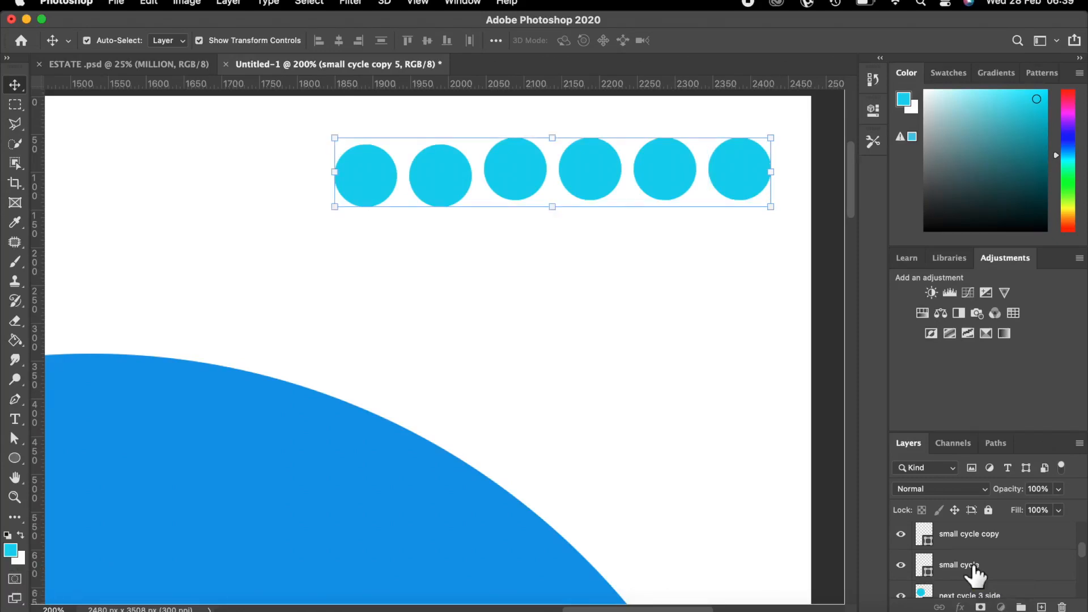
scroll(1005, 547, "down", 2)
right_click(1004, 538)
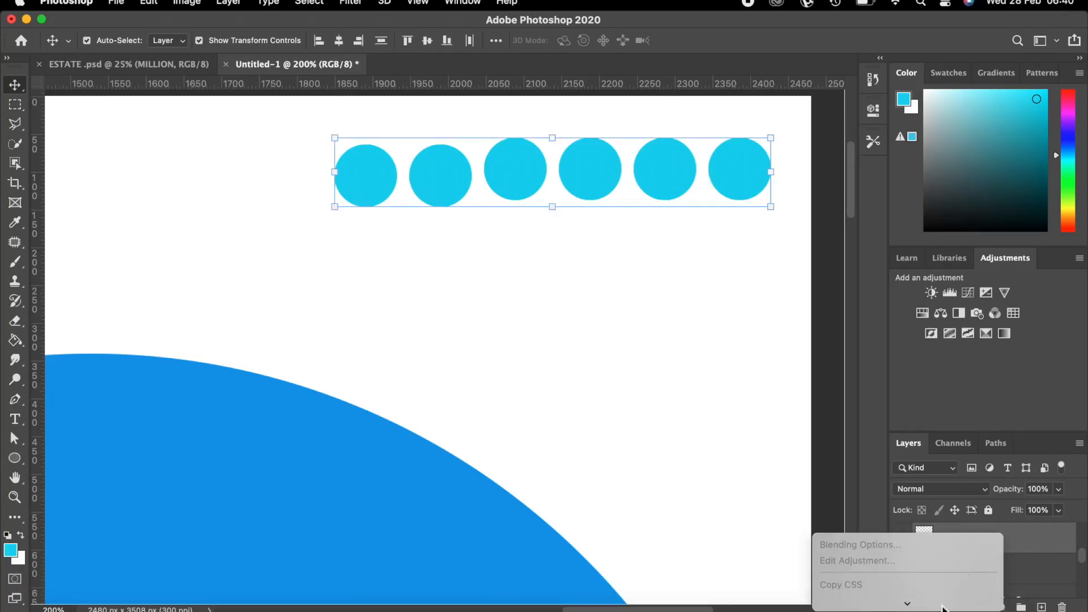
scroll(906, 510, "down", 8)
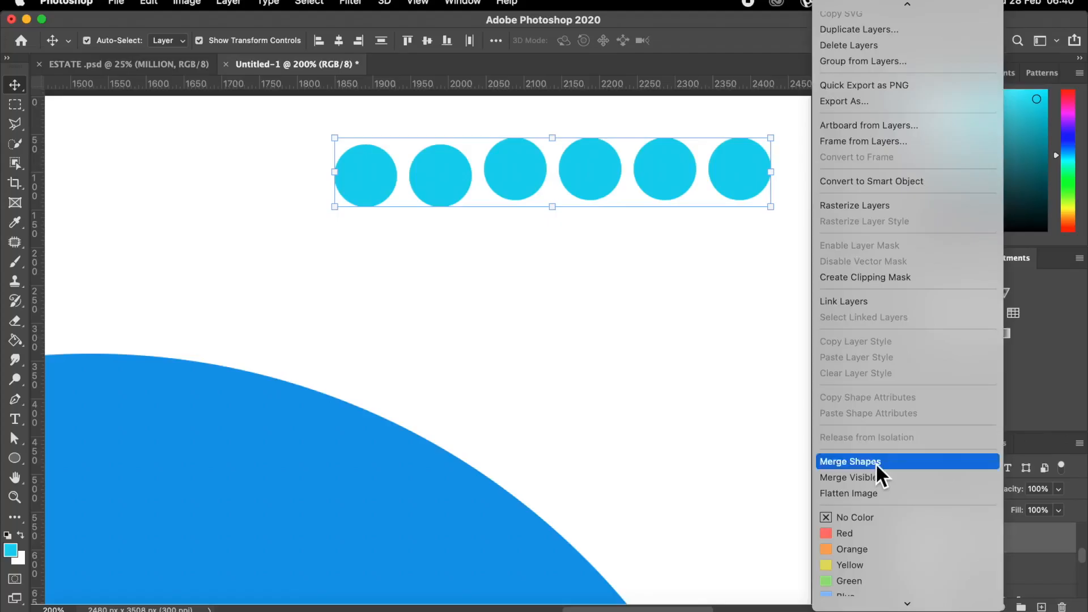
left_click(876, 462)
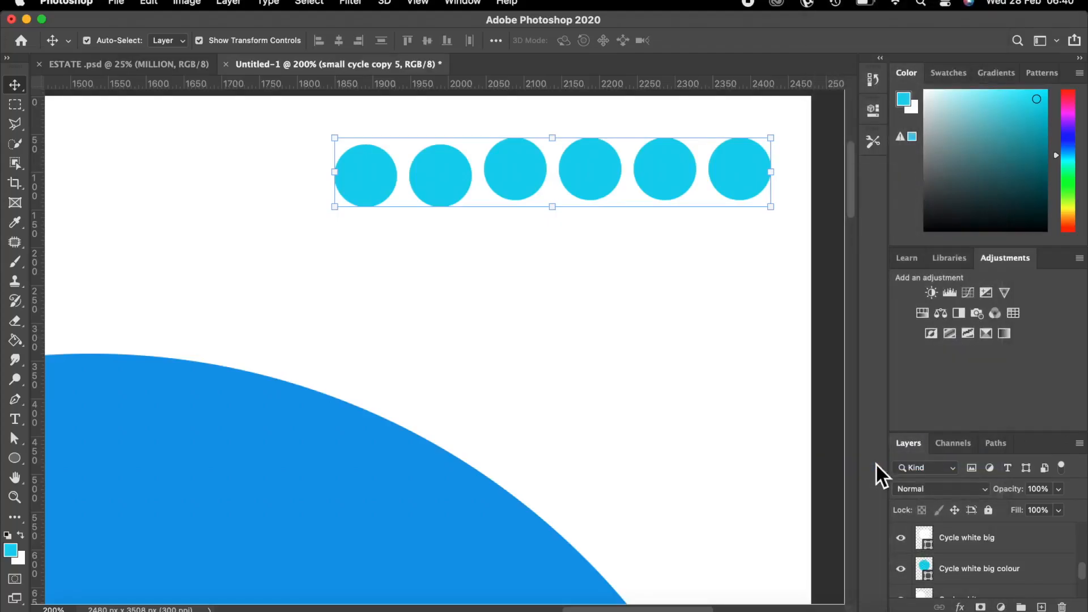
Hide the Cycle white big layer and toggle the merged row to check its placement.
left_click(900, 537)
scroll(929, 547, "up", 5)
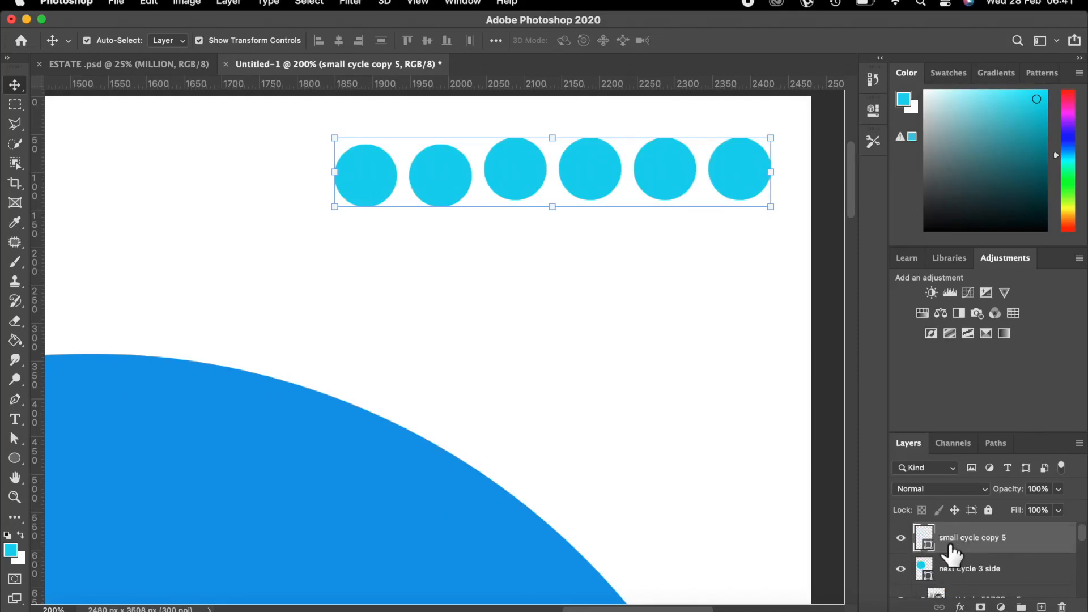
left_click(901, 539)
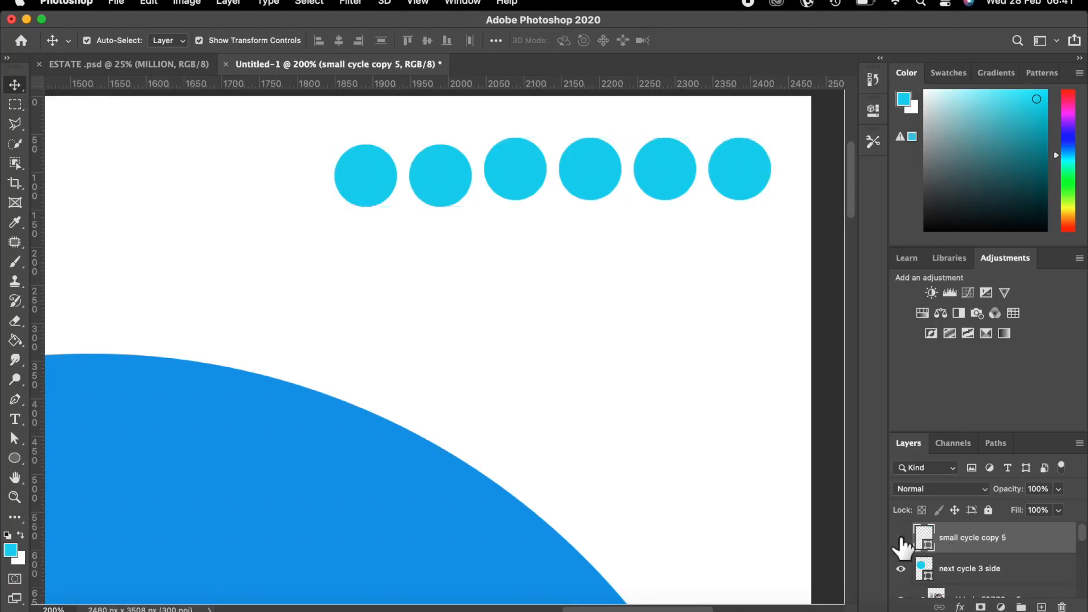
left_click(901, 539)
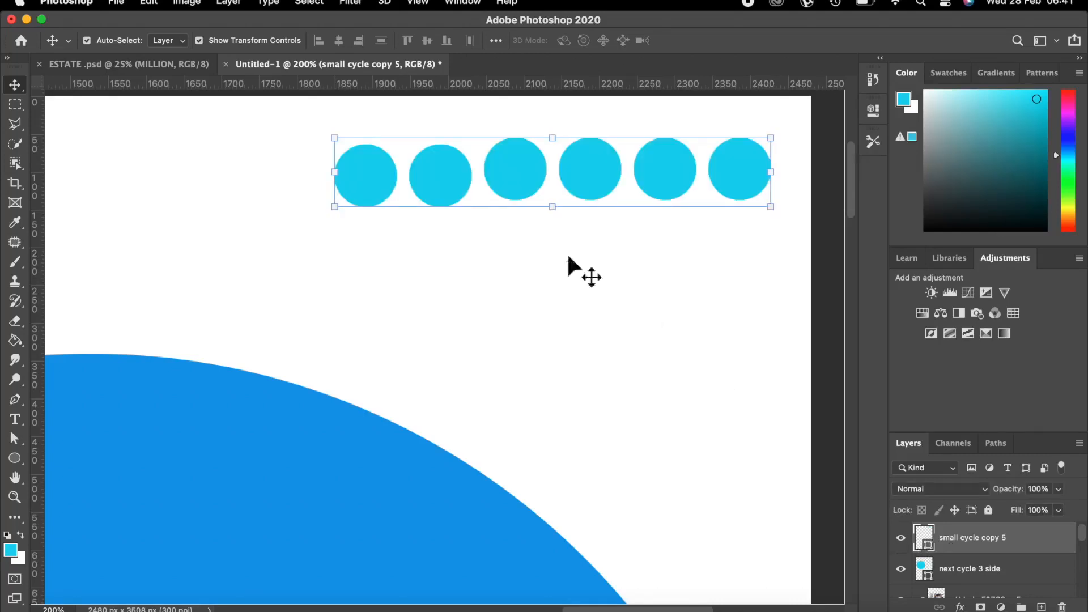
key("super")
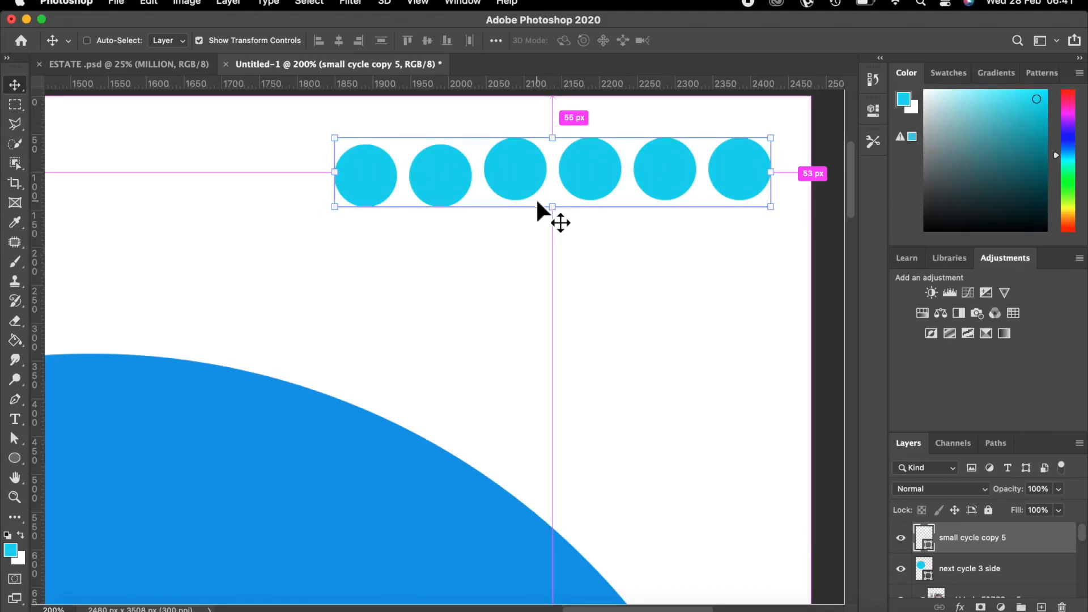
Rename the merged layer from 'small cycle copy 5' to 'small cycle'.
double_click(997, 538)
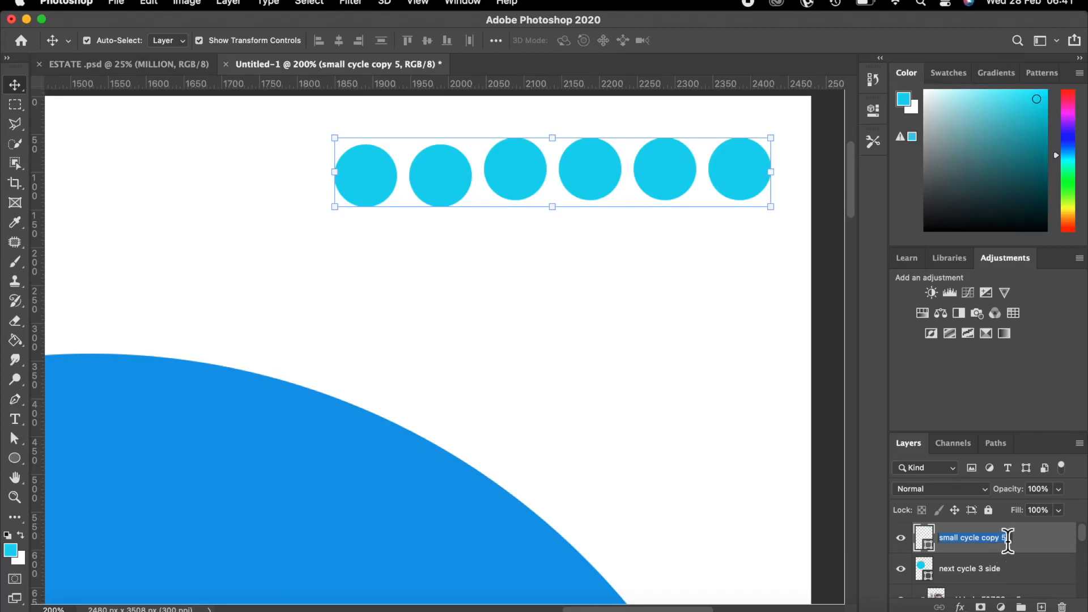
left_click(1009, 537)
key("BackSpace")
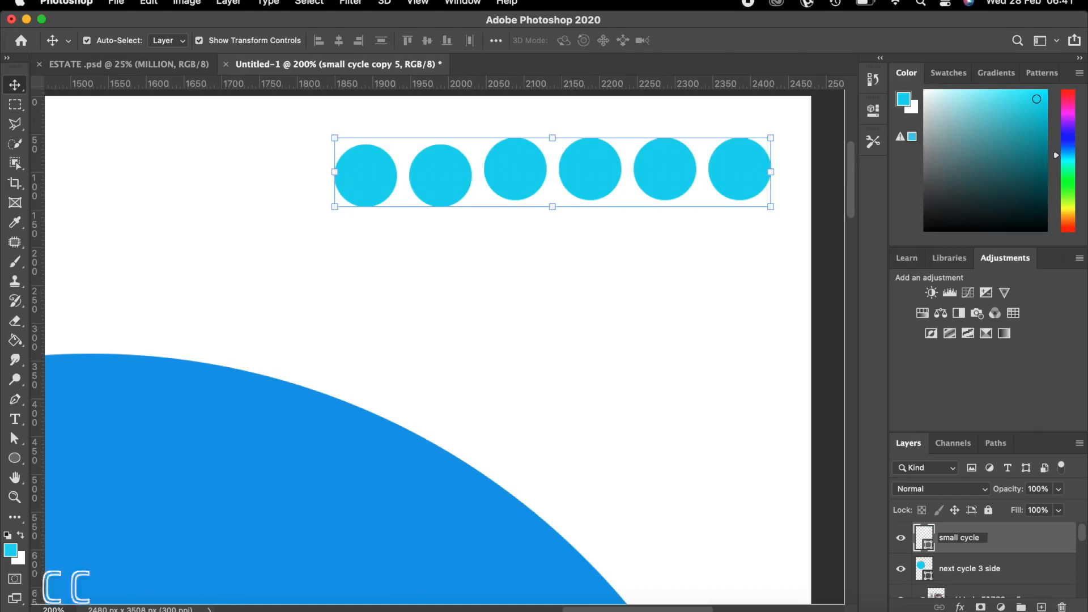
key("Return")
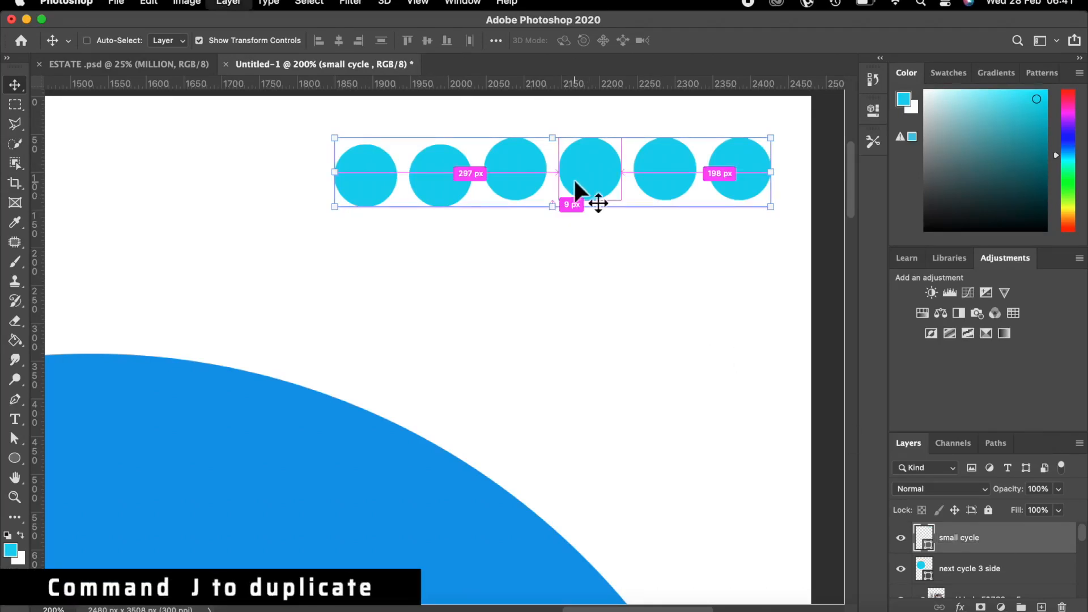
Duplicate the circle row twice, stacking each copy below to form a 3×6 dot grid.
key("super+j")
left_click_drag(587, 153, 586, 226)
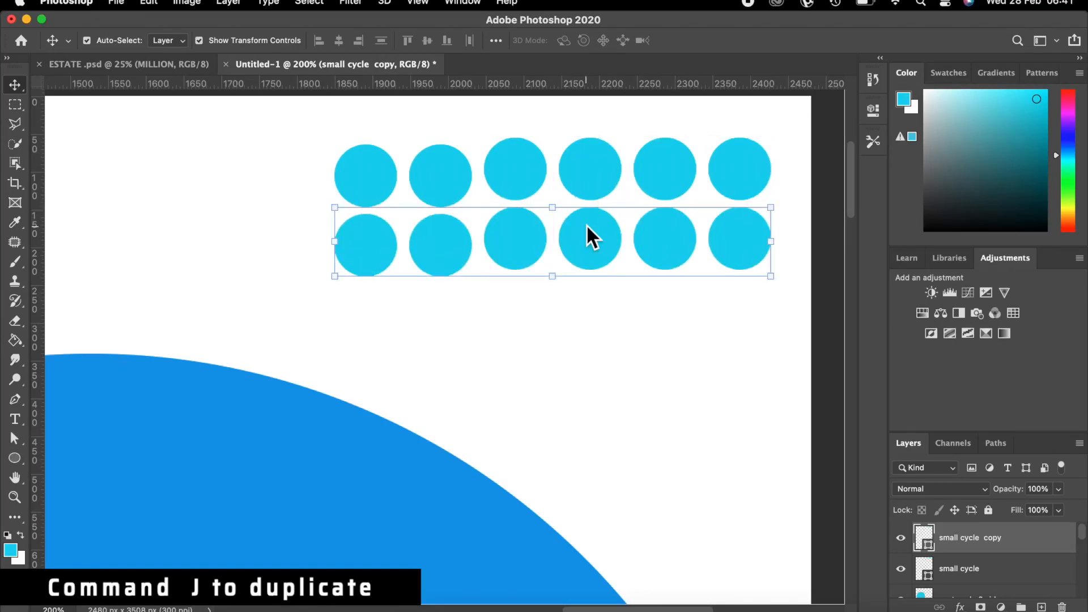
key("super+j")
left_click_drag(587, 256, 589, 312)
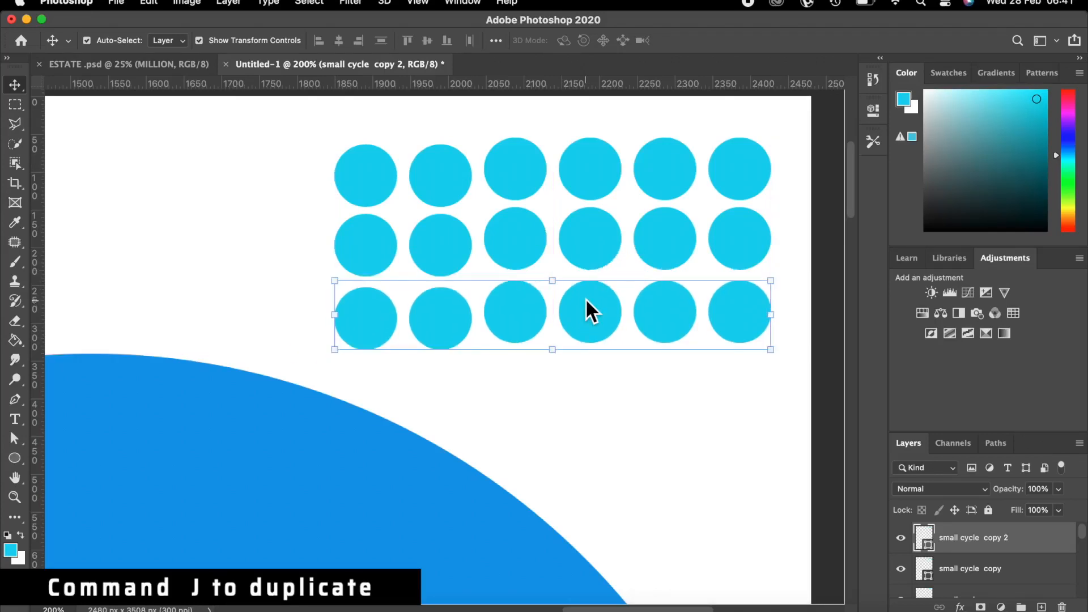
key("super+minus")
key("super+minus")
key("super+minus")
key("super+minus")
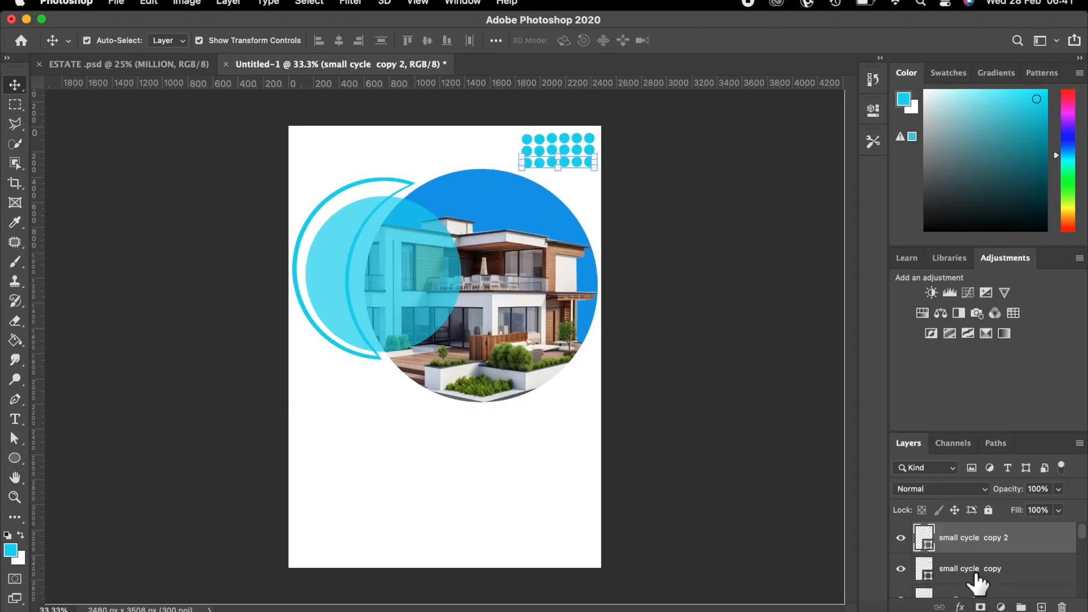
scroll(978, 584, "down", 2)
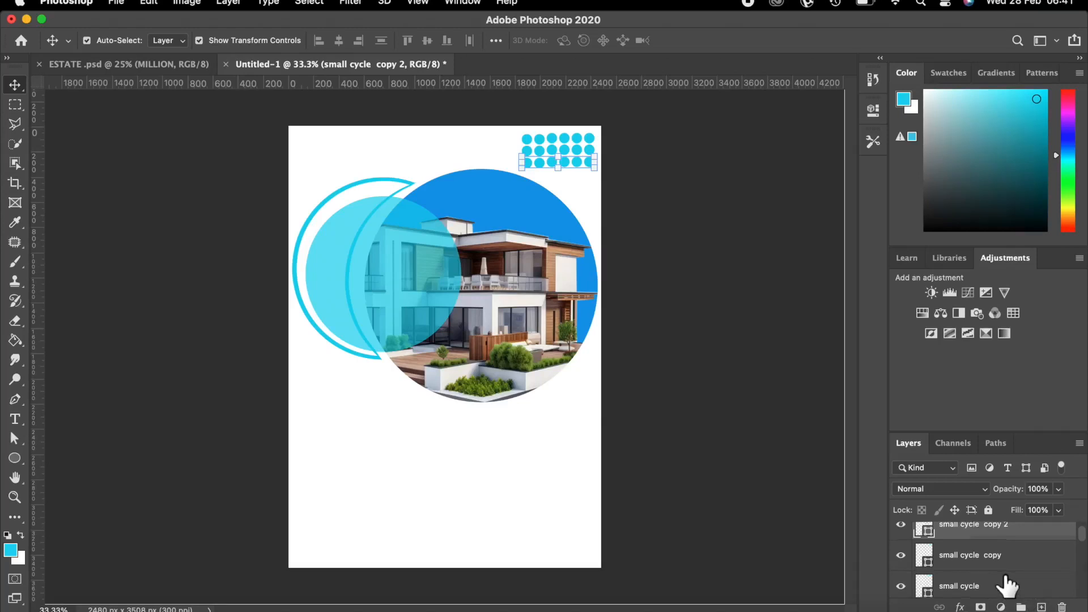
Select all three dot-row layers together.
scroll(1008, 583, "down", 2)
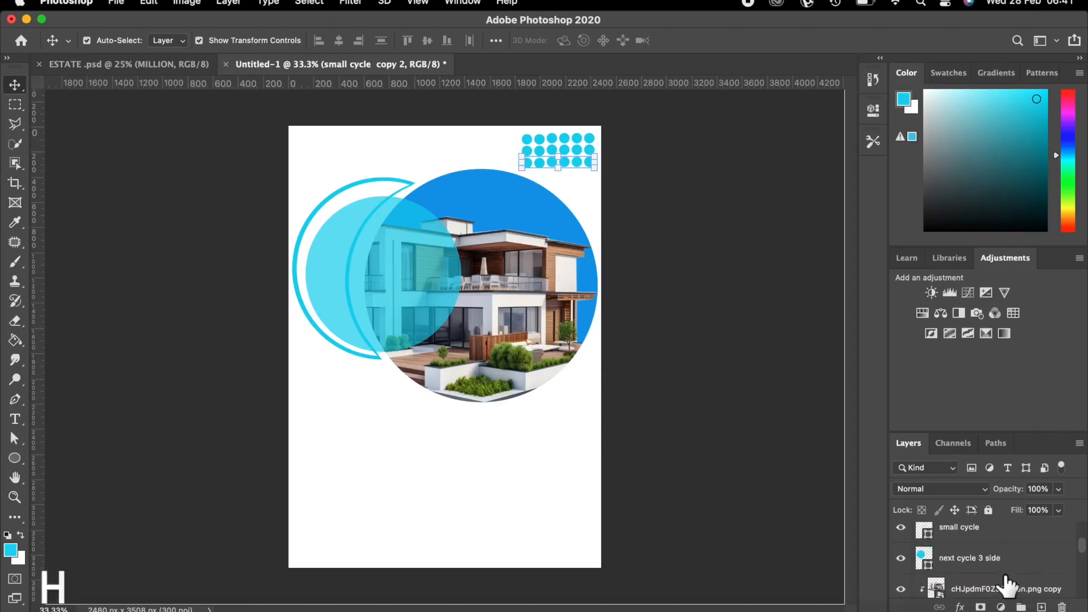
scroll(1008, 583, "up", 2)
left_click(1007, 580)
scroll(1007, 578, "up", 2)
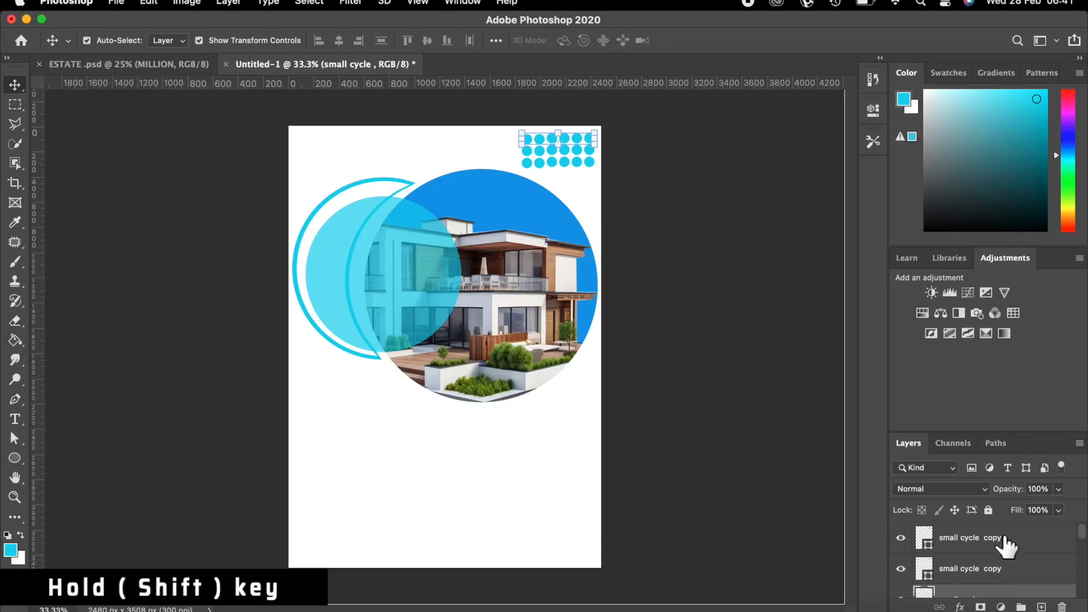
left_click(1006, 544, "shift")
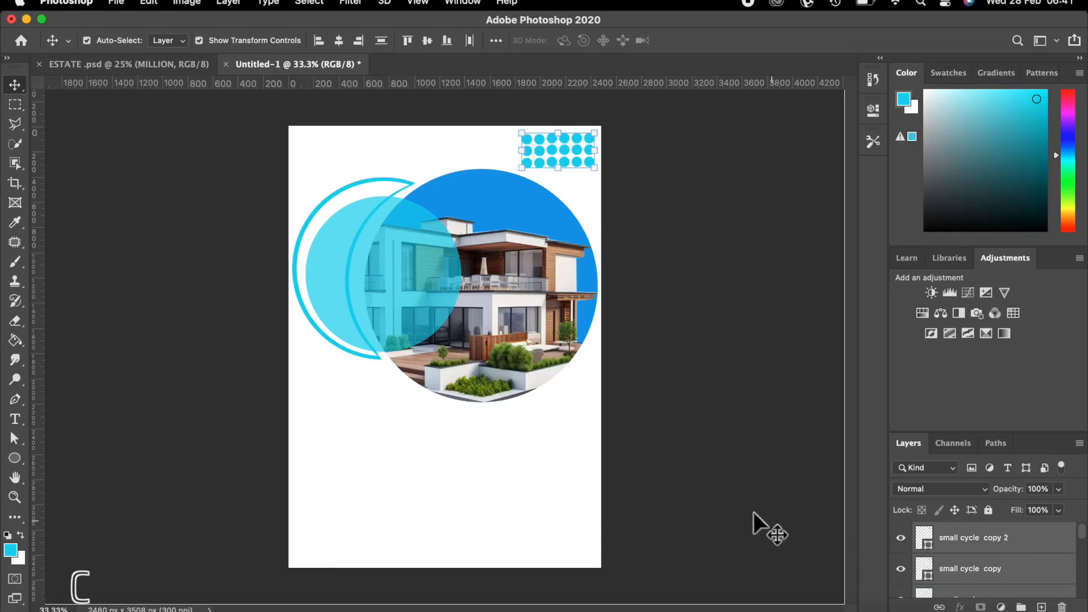
Scale the dot grid down to about 65%, roughly 379 × 184 px, and commit.
key("super+t")
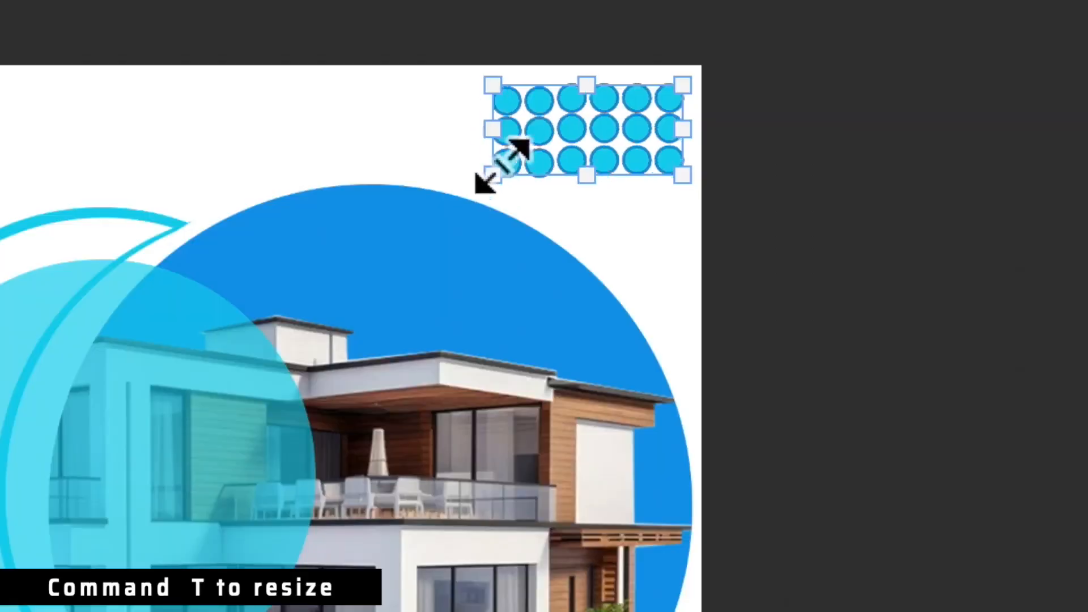
left_click_drag(528, 160, 561, 126)
left_click_drag(680, 89, 662, 109)
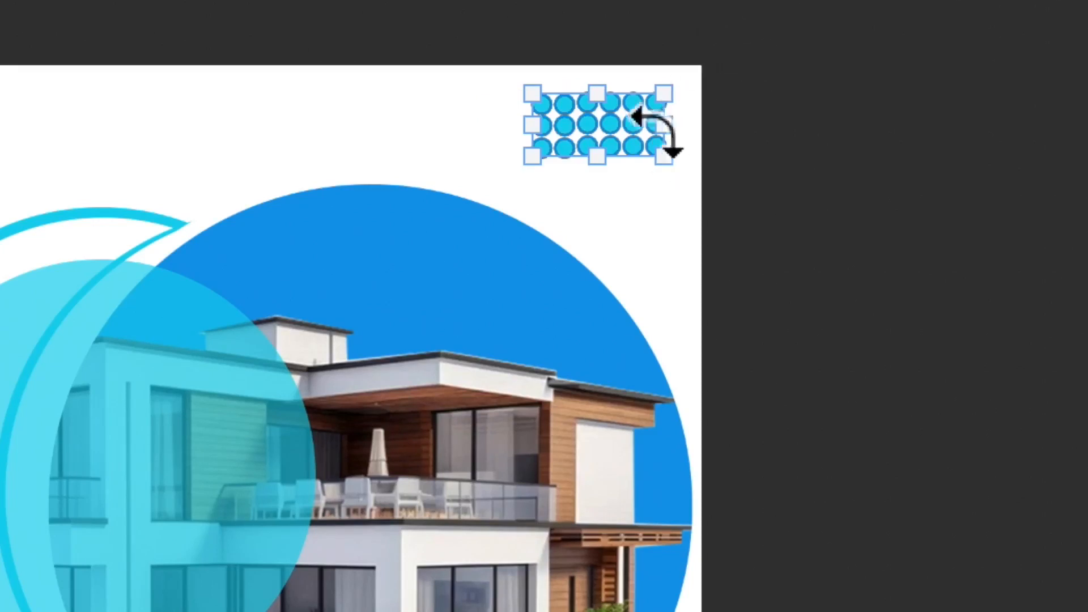
left_click_drag(648, 102, 646, 105)
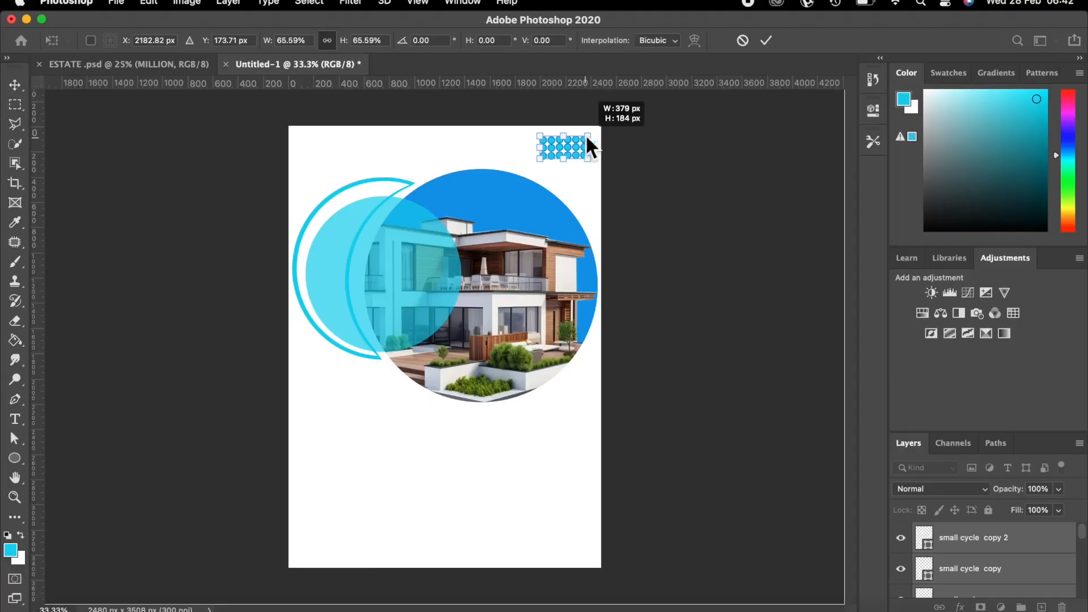
left_click_drag(587, 137, 589, 139)
left_click(767, 38)
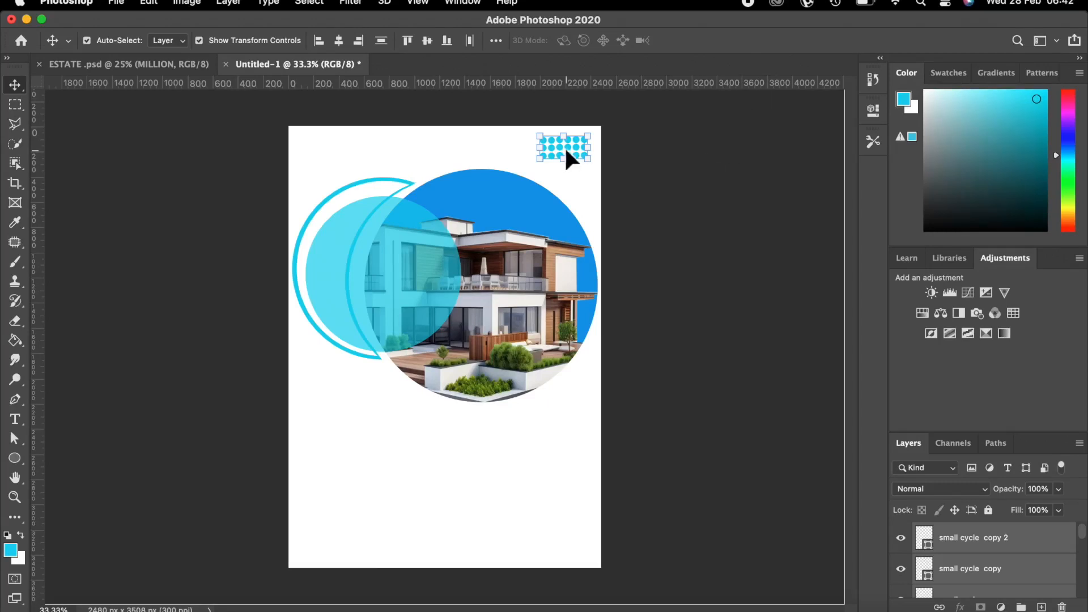
Merge the three dot rows into one shape layer 'small cycle copy 2', then deselect.
right_click(991, 539)
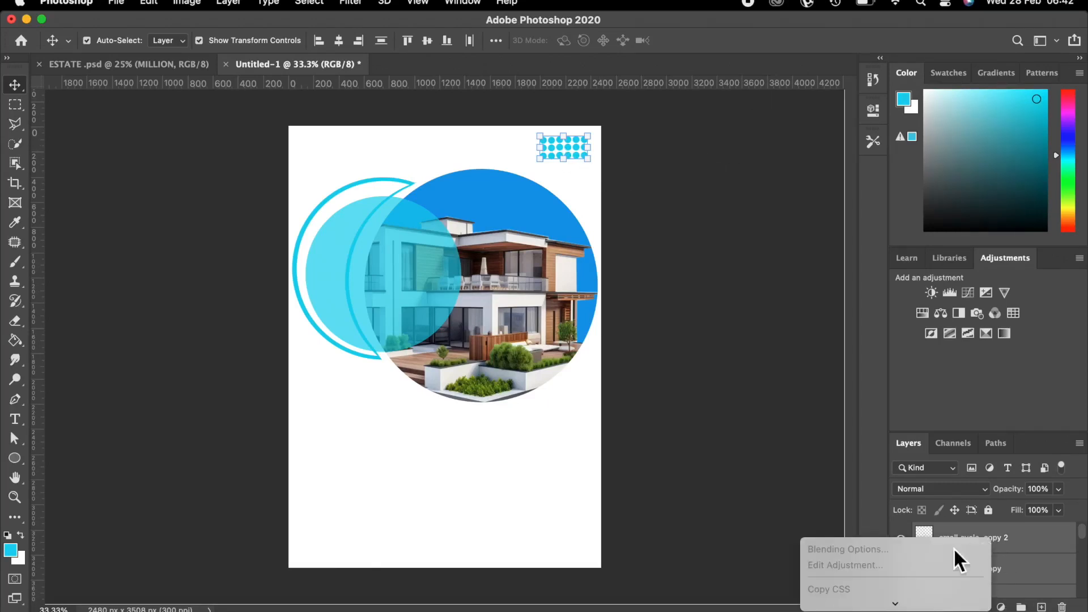
scroll(953, 547, "down", 10)
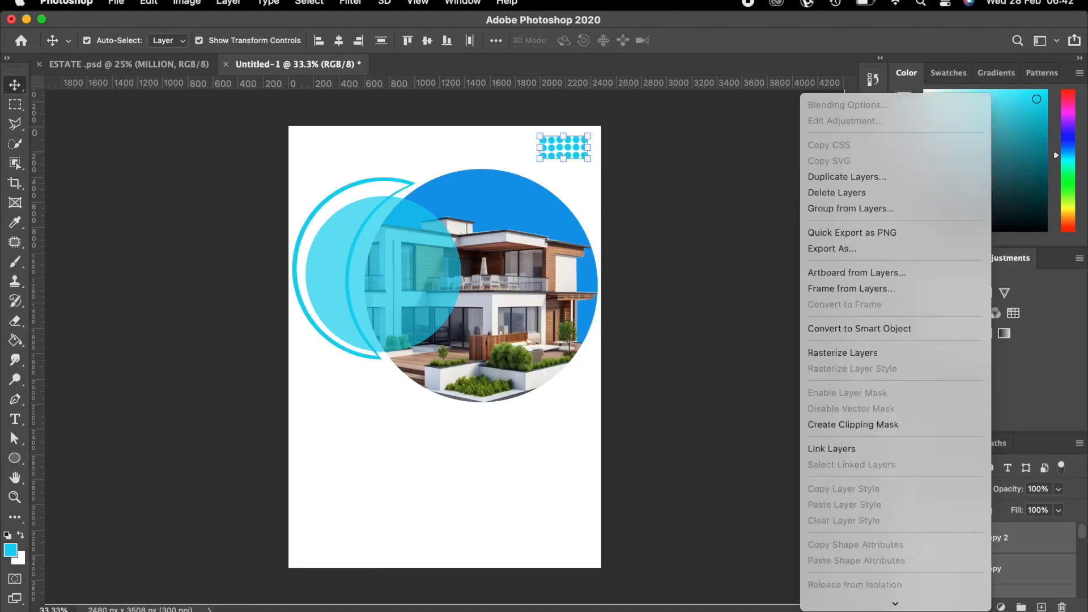
scroll(896, 510, "down", 5)
left_click(848, 498)
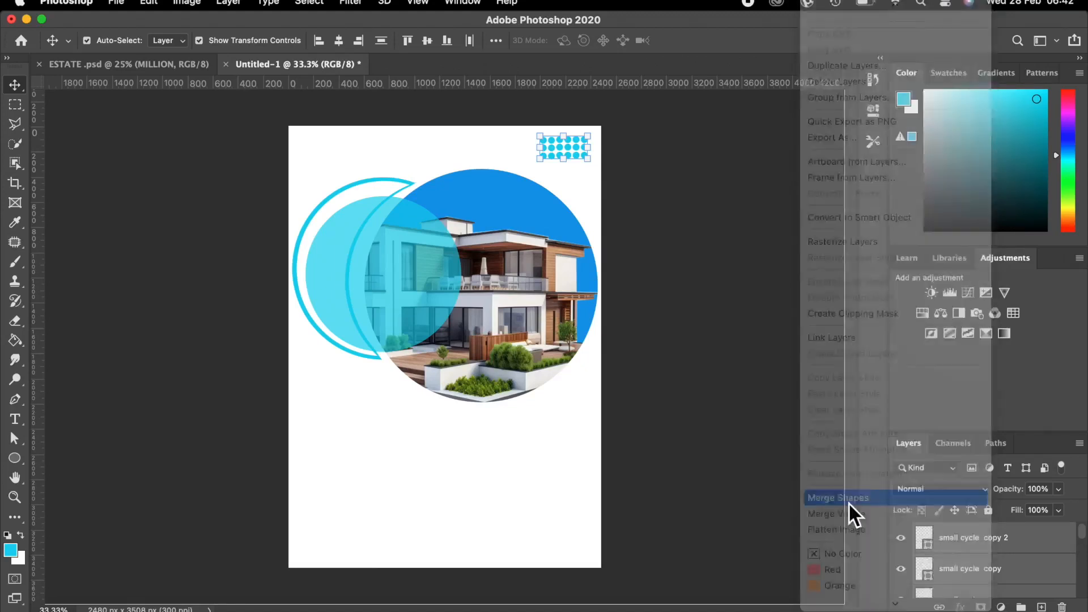
left_click(900, 537)
left_click(901, 538)
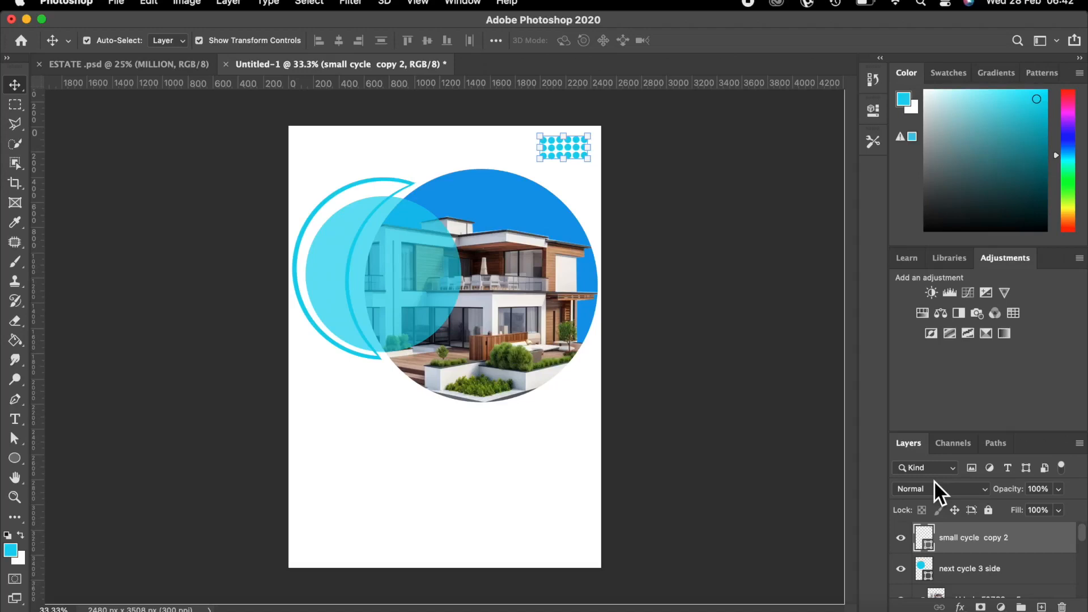
left_click(702, 252)
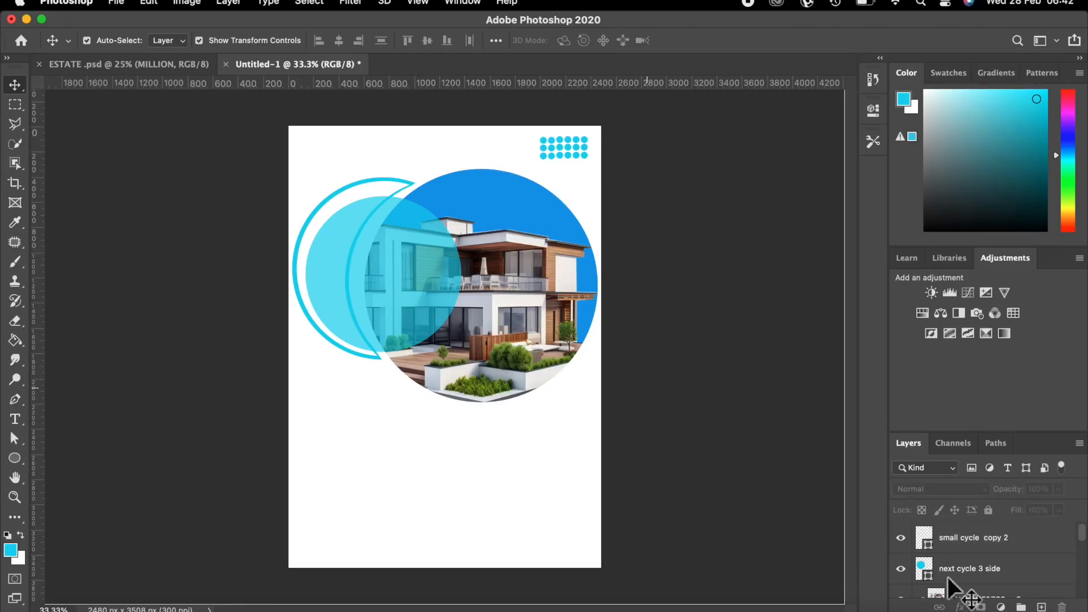
Add a new empty layer above small cycle copy 2 named 'line black 1'.
left_click(968, 544)
left_click(1042, 607)
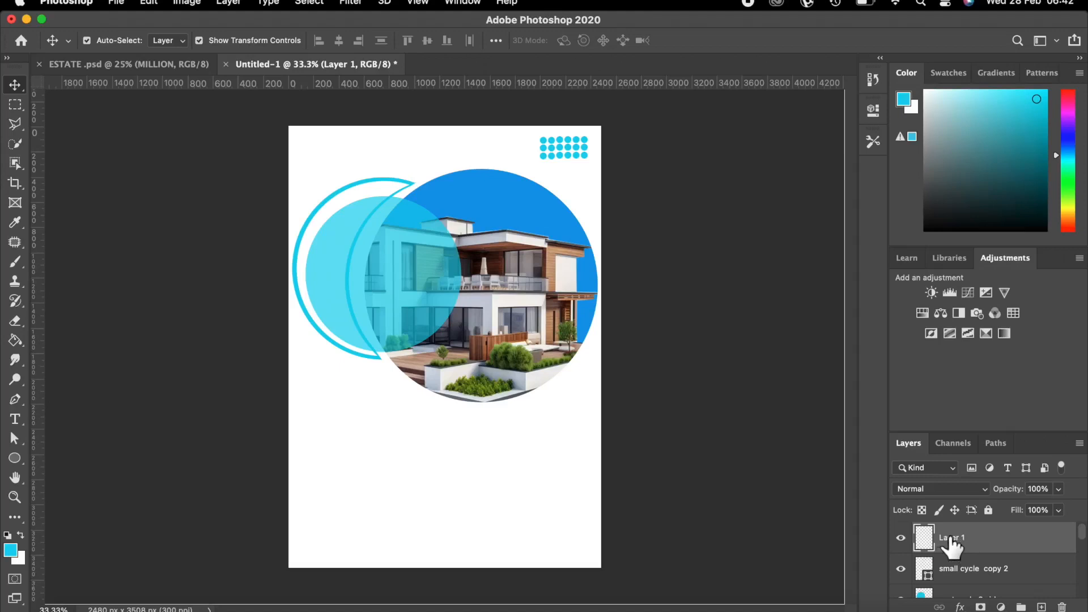
type("line black 1")
key("Return")
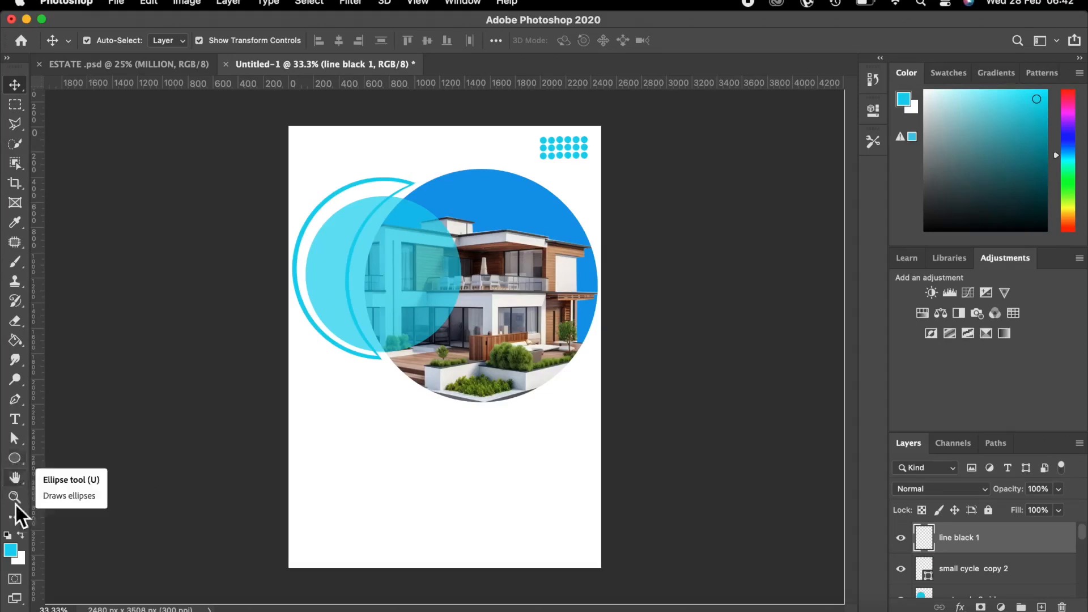
Set the foreground colour to near-black 0f0f0f.
left_click(10, 551)
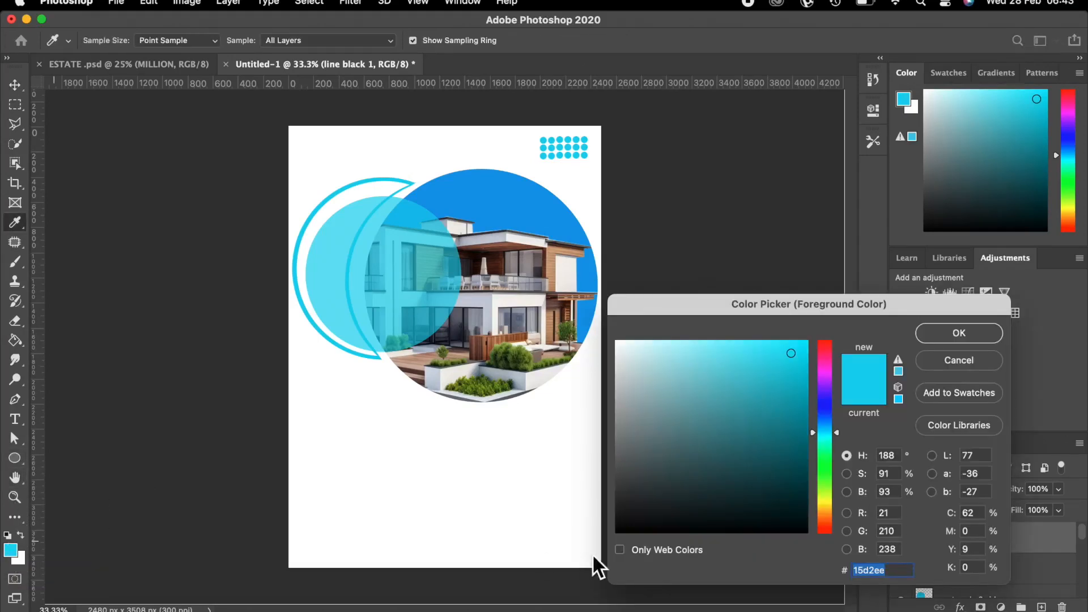
left_click(621, 522)
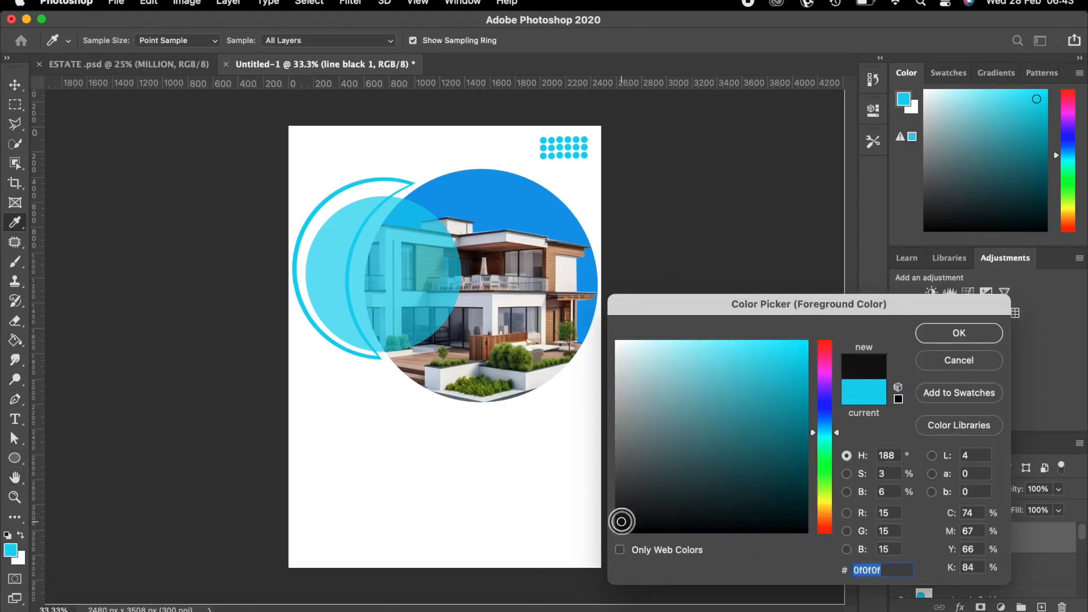
left_click(932, 332)
left_click(14, 458)
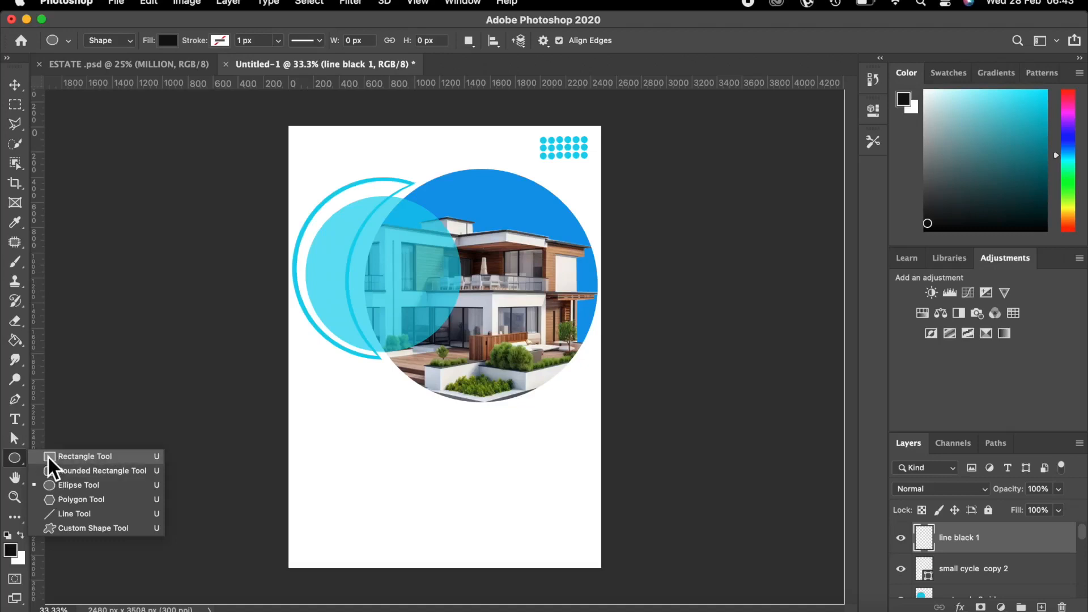
Draw a thin 12 × 563 px vertical rectangle below the house photo circle.
left_click(50, 457)
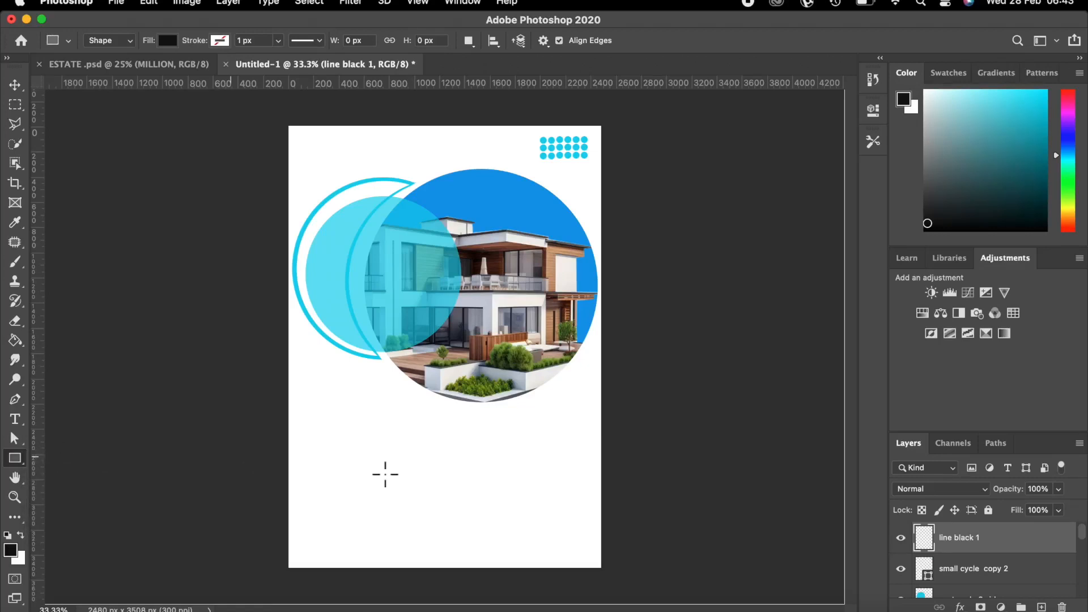
key("super+plus")
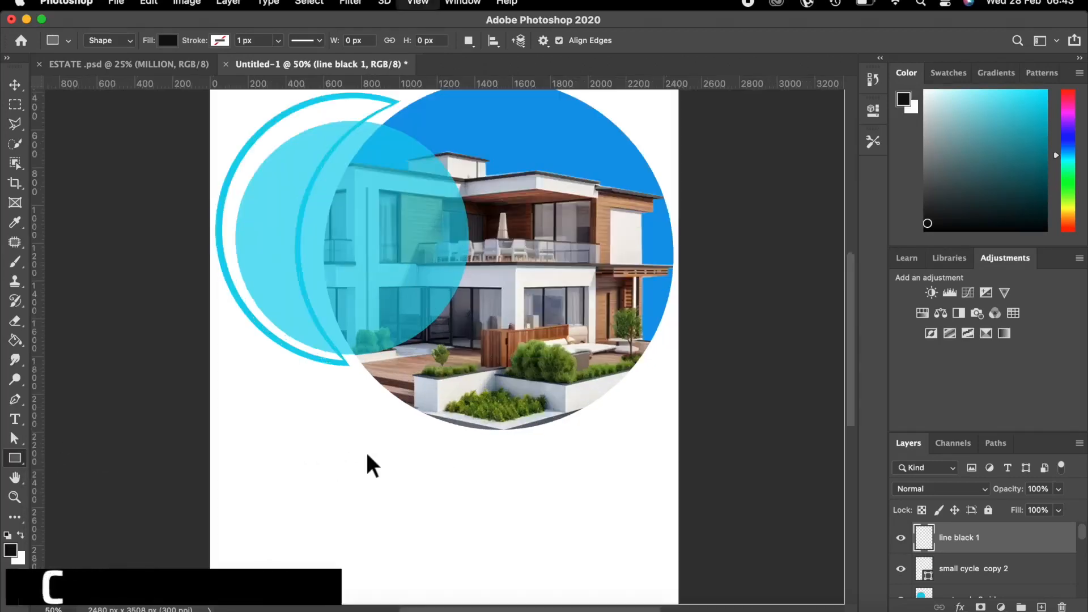
key("super+plus")
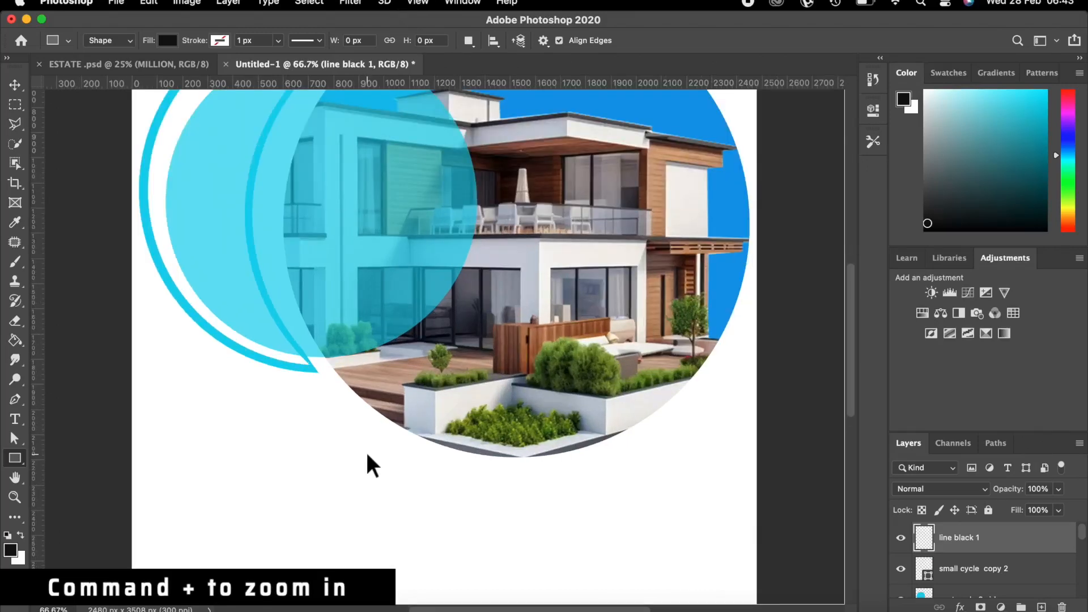
scroll(384, 472, "down", 6)
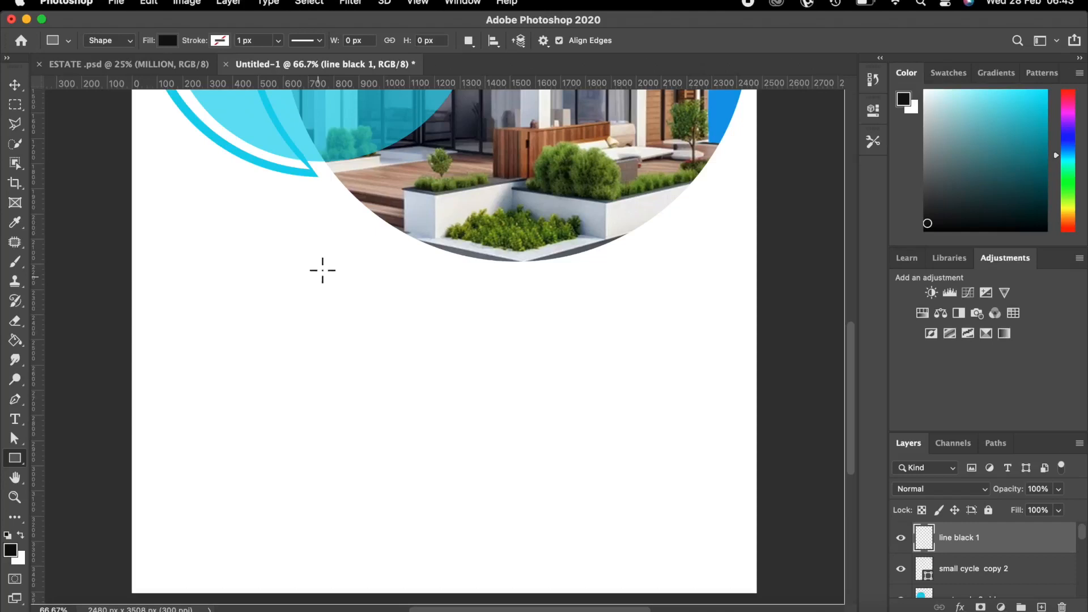
left_click_drag(313, 263, 315, 404)
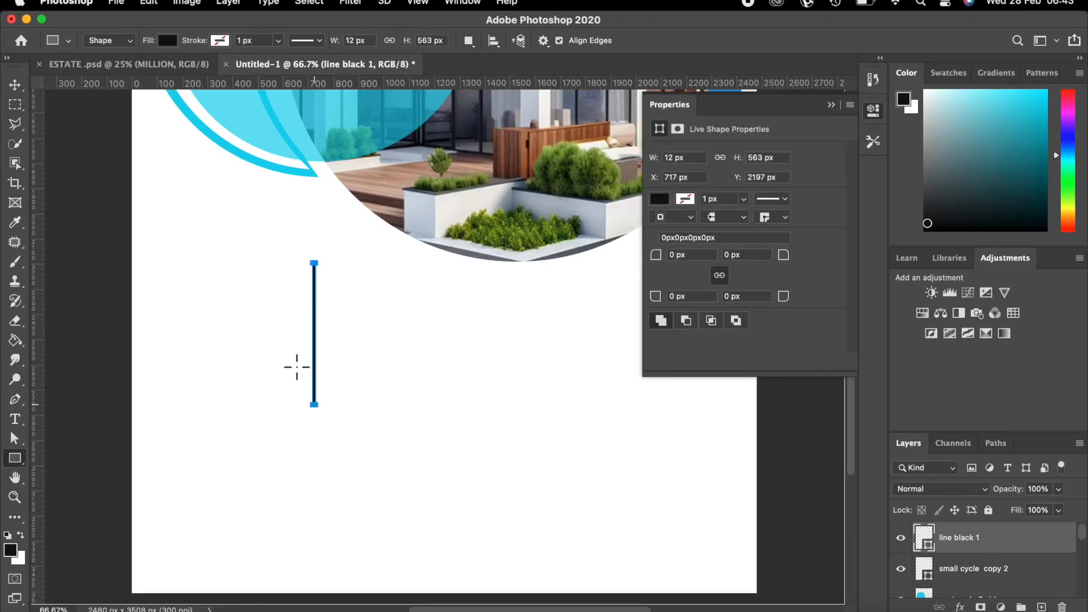
left_click(13, 85)
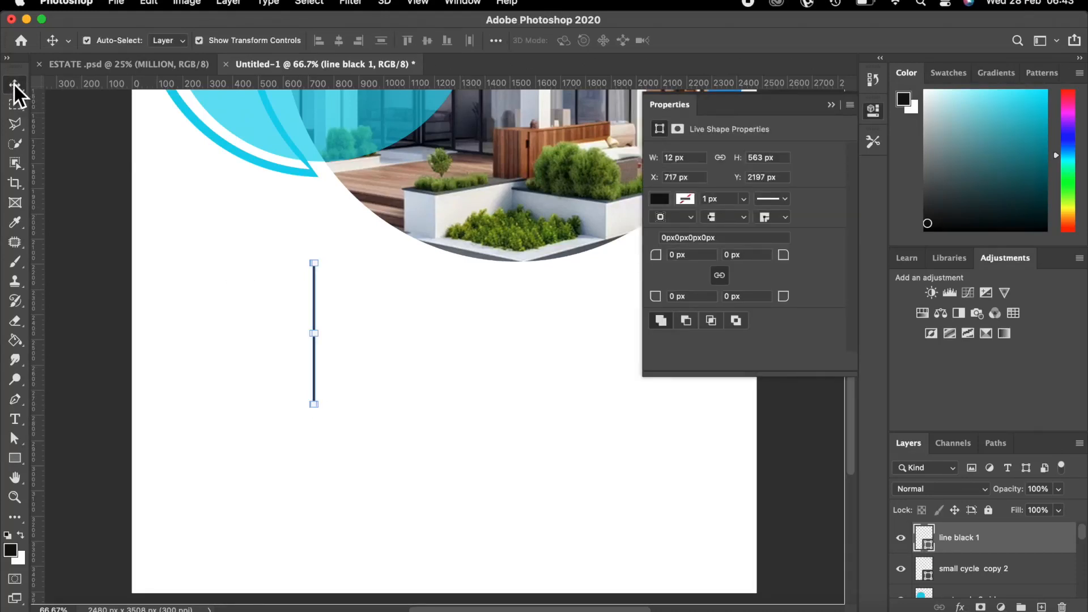
Nudge the black line down and duplicate it into a new layer.
key("Down")
key("Down")
key("Down")
key("Down")
key("Down")
key("Down")
key("Down")
key("Down")
key("Down")
key("Down")
key("Down")
key("Down")
key("Down")
key("Down")
key("Down")
key("Down")
key("Down")
key("Down")
key("Down")
key("Down")
key("shift+Down")
key("shift+Down")
key("super")
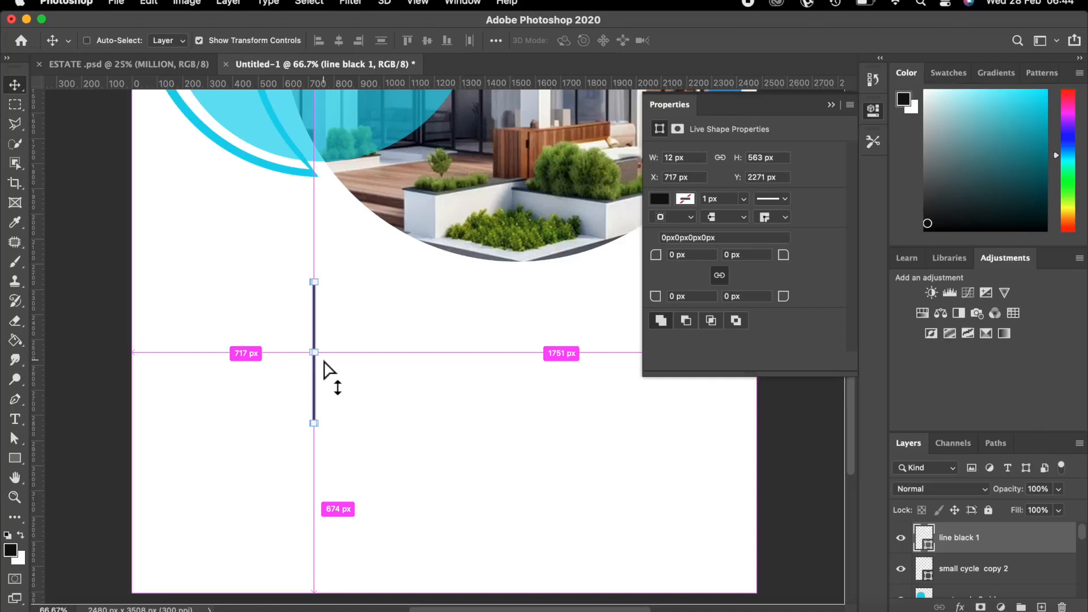
left_click(324, 369, "alt")
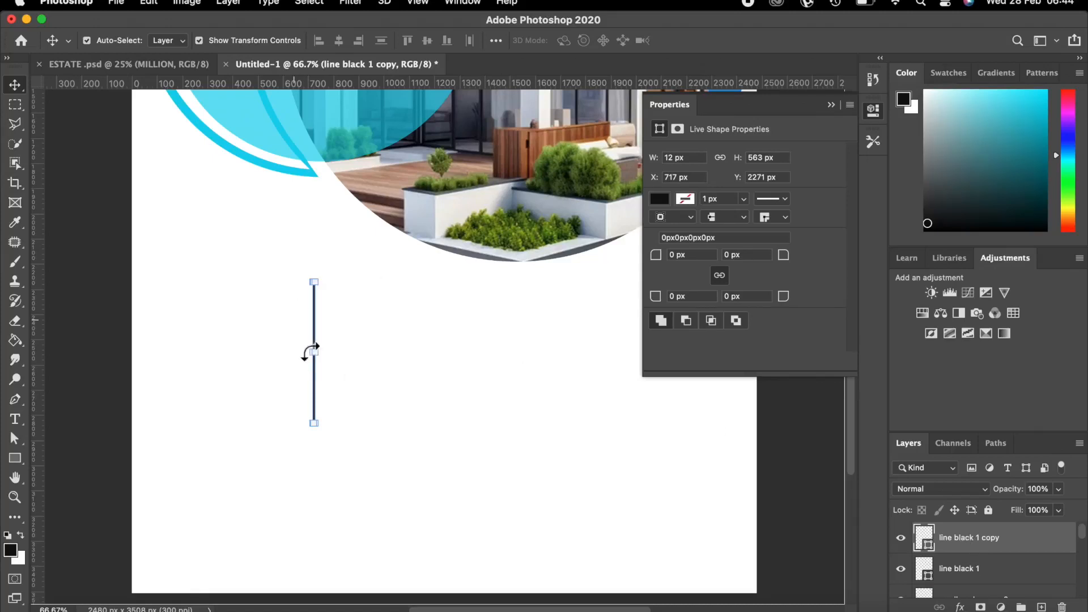
Move the copied line to the right of the original, parallel below the photo.
key("super+equal")
key("super+equal")
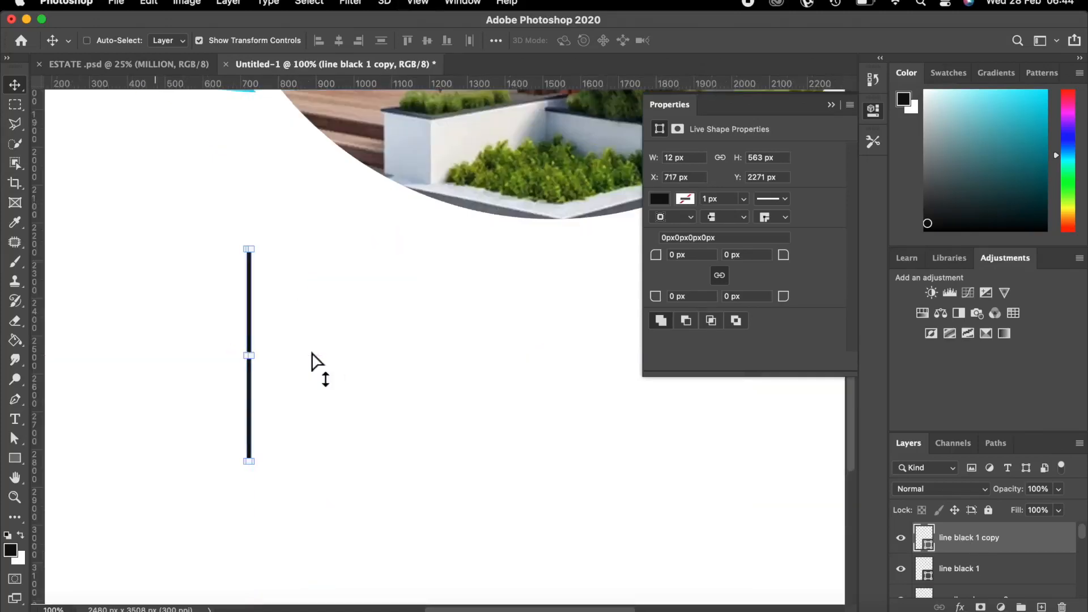
left_click(831, 104)
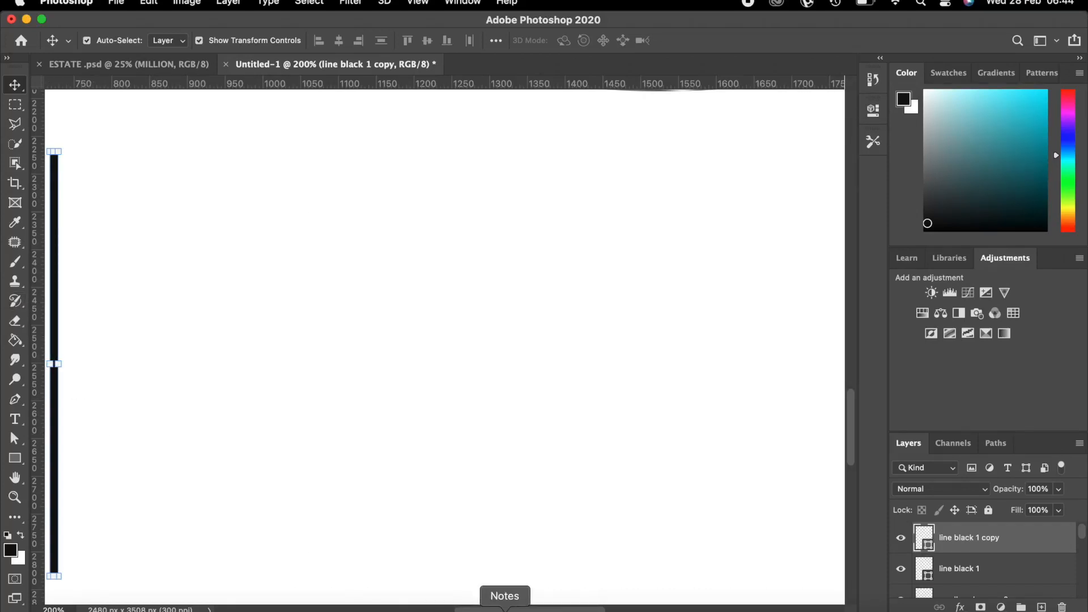
scroll(471, 609, "left", 5)
scroll(471, 609, "left", 3)
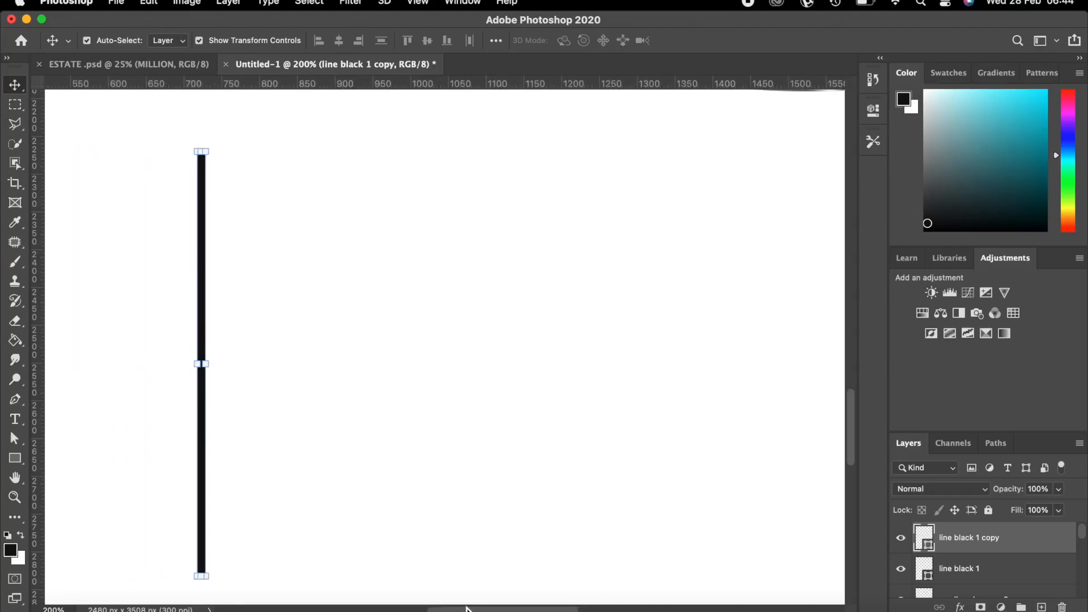
left_click(226, 351)
left_click_drag(231, 353, 779, 347)
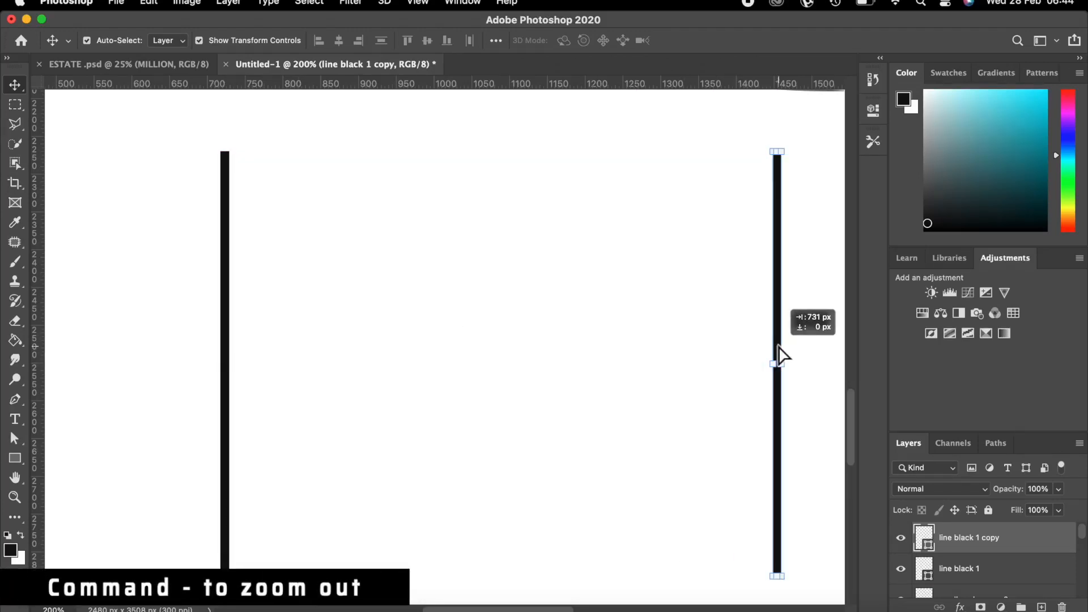
key("super+minus")
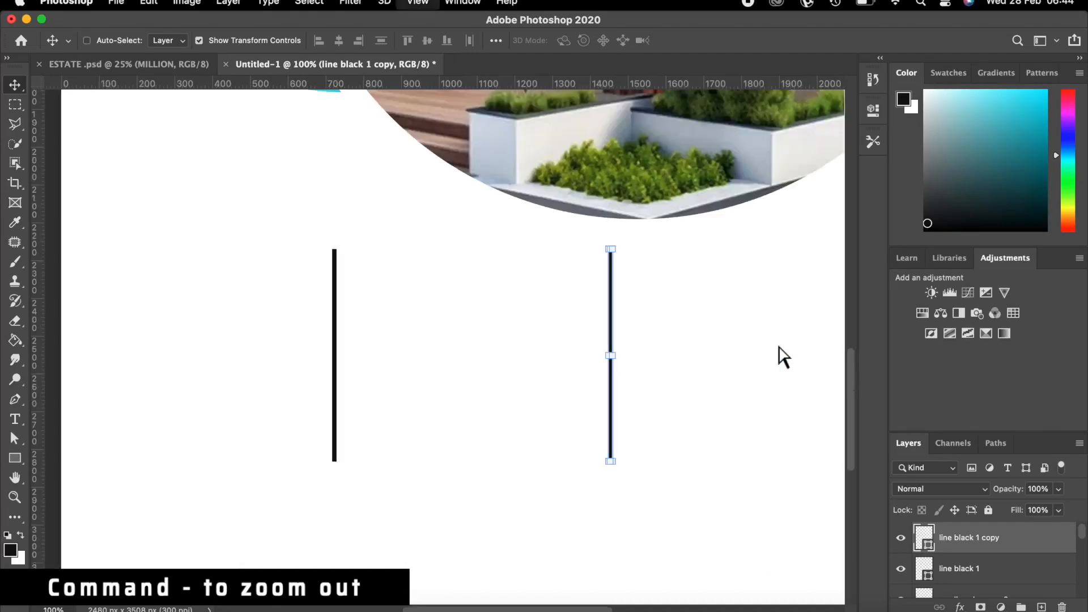
key("super+minus")
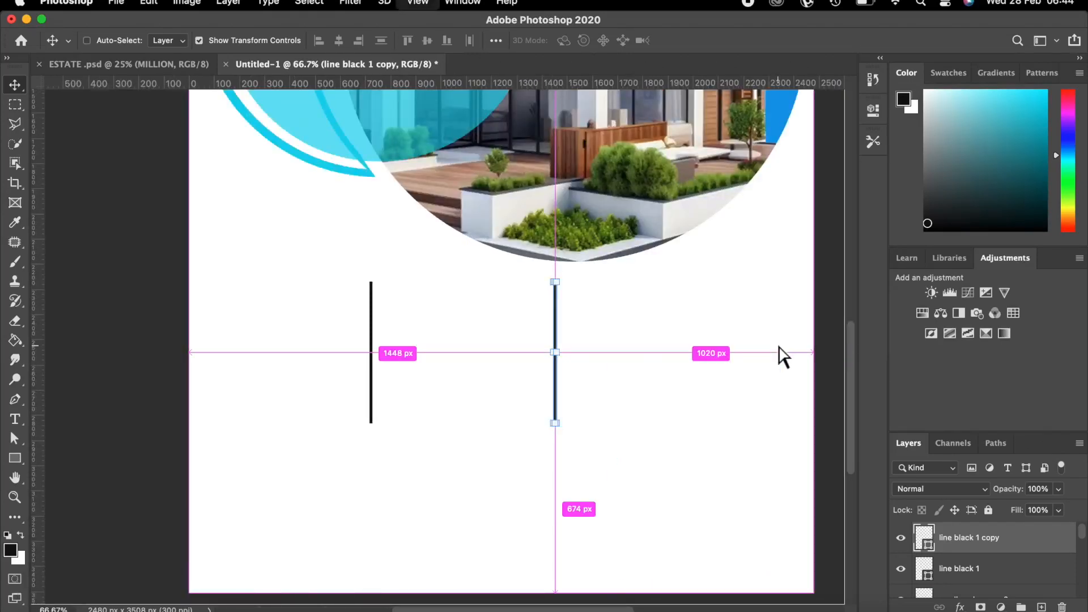
key("super+minus")
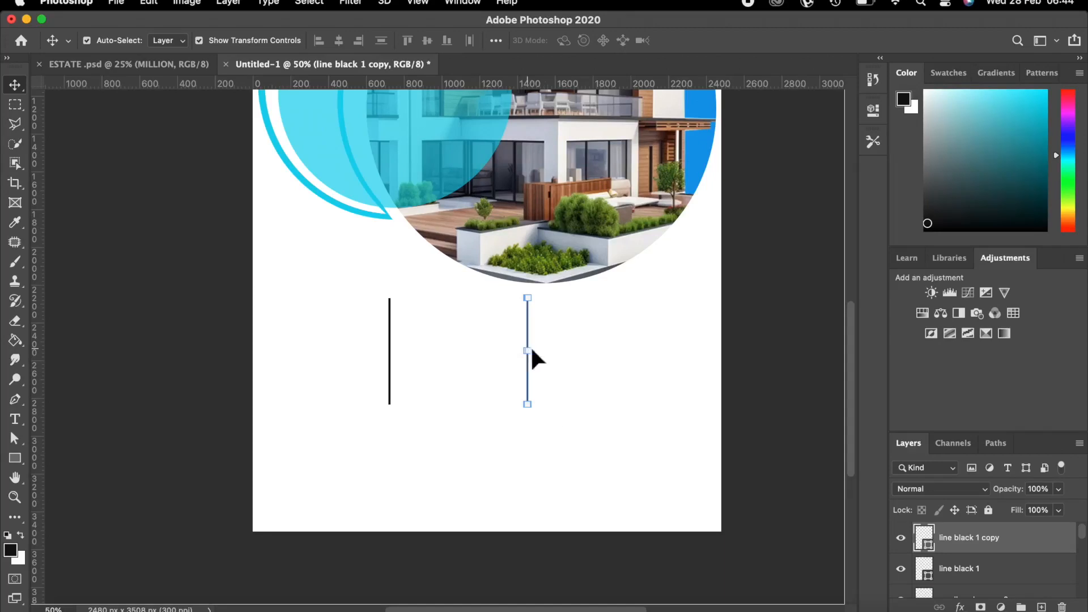
Fine-tune both lines' positions by nudging the copy and the original right.
key("Right")
key("Right")
key("Right")
key("Right")
key("Right")
key("Right")
key("Right")
key("Right")
key("Right")
key("Right")
key("Right")
key("Right")
key("Right")
key("Right")
key("Right")
key("Right")
key("Right")
key("Right")
key("Right")
key("Right")
key("Right")
key("Right")
key("Right")
key("Right")
key("Right")
key("Right")
key("Right")
key("Right")
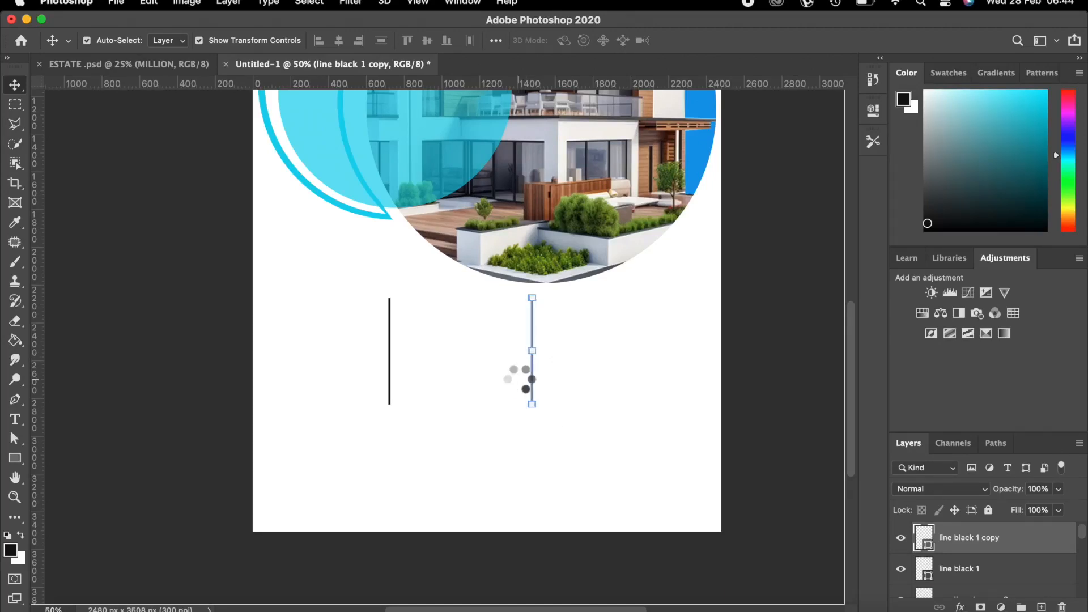
key("Right")
key("Right")
key("Right")
key("Right")
key("Right")
key("Right")
key("Right")
key("Right")
key("Right")
key("Right")
key("Right")
key("Right")
key("Right")
key("Right")
key("Right")
key("Right")
key("Right")
key("Right")
key("Right")
key("Right")
key("Right")
key("Right")
key("Right")
key("Right")
key("Right")
key("Right")
key("Right")
key("Right")
key("Right")
key("Right")
key("Right")
key("Right")
key("Right")
key("Right")
key("Right")
key("Right")
key("Right")
key("Right")
key("Right")
key("Right")
key("Right")
key("Right")
key("Right")
key("Right")
key("Right")
key("Right")
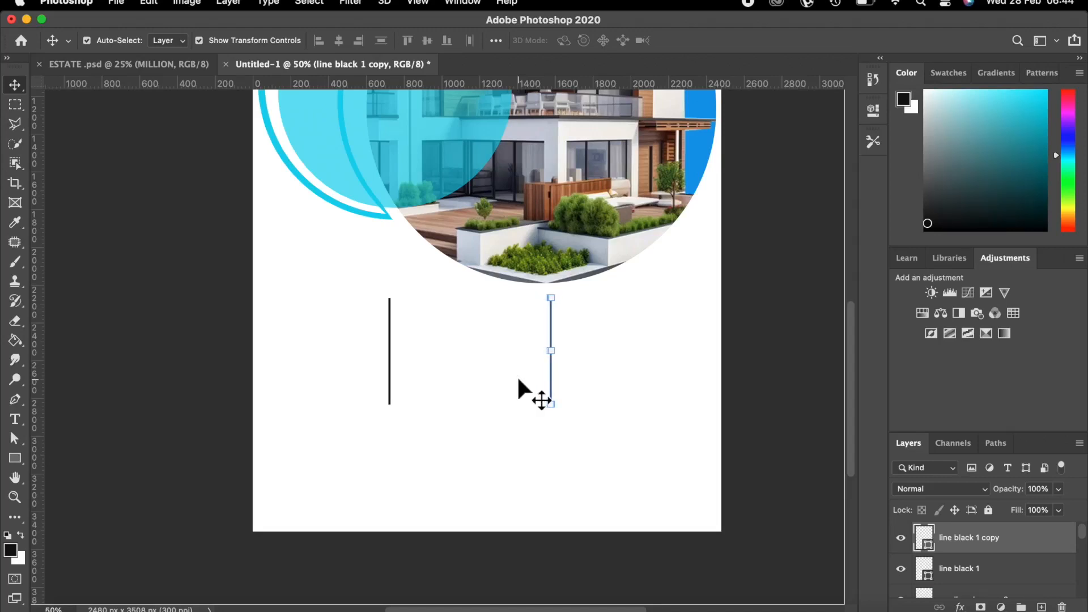
left_click(786, 362)
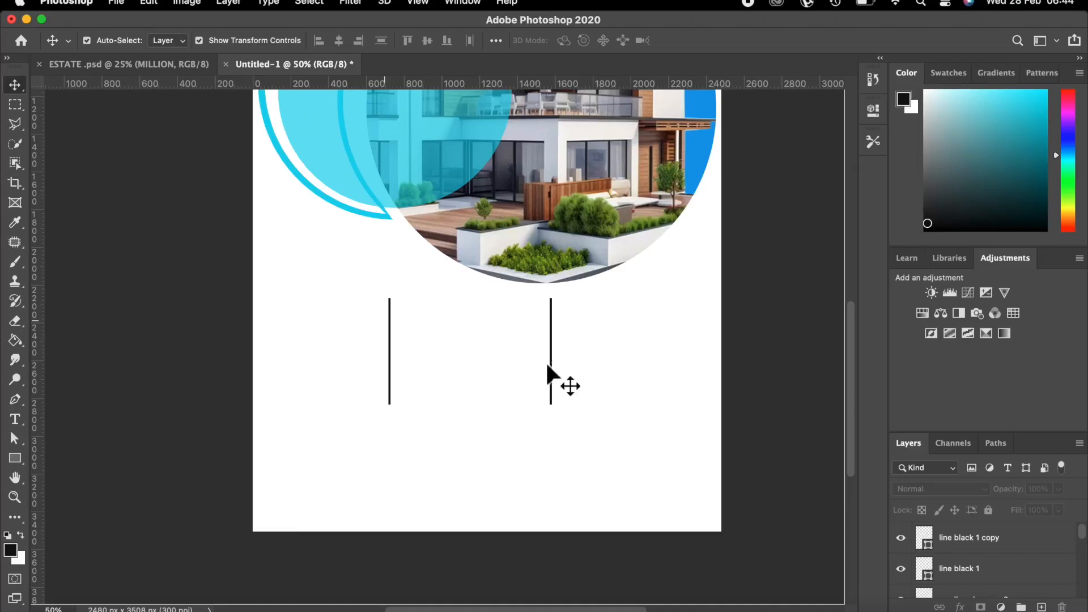
left_click(389, 337)
key("Right")
key("Right")
key("Right")
key("Right")
key("Right")
key("Right")
key("Right")
key("Right")
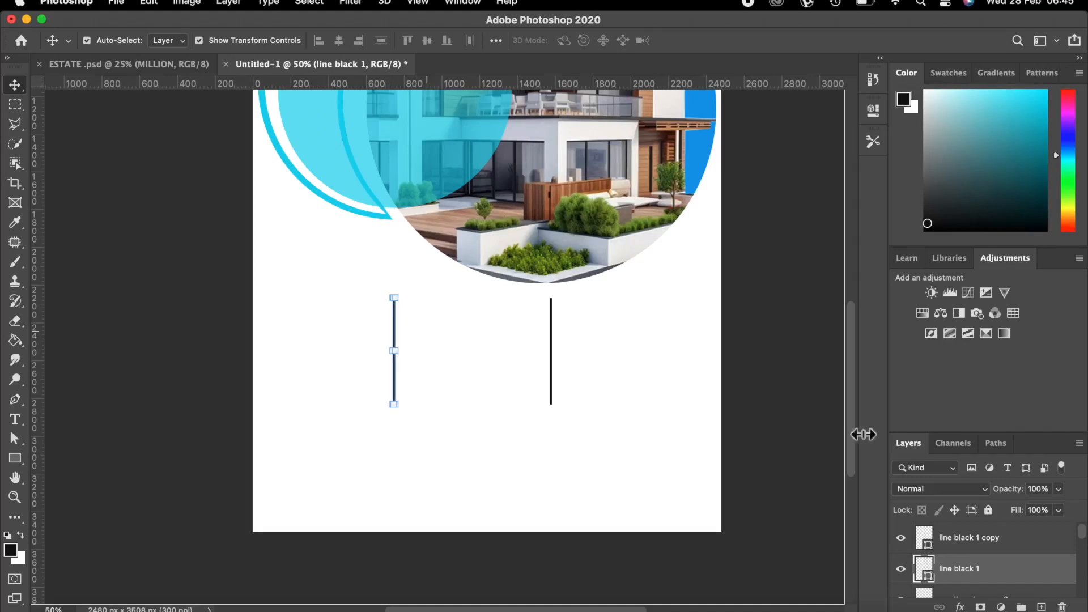
left_click(783, 403)
scroll(619, 356, "up", 3)
scroll(619, 355, "up", 2)
key("super+minus")
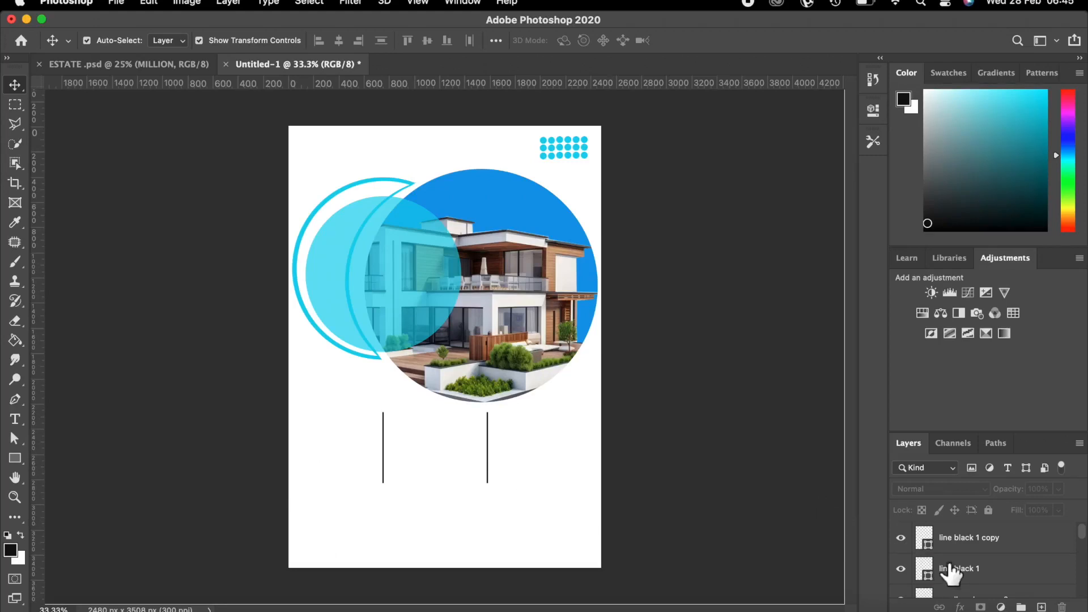
Rename the copied line's layer to 'line black 1 2'.
double_click(987, 539)
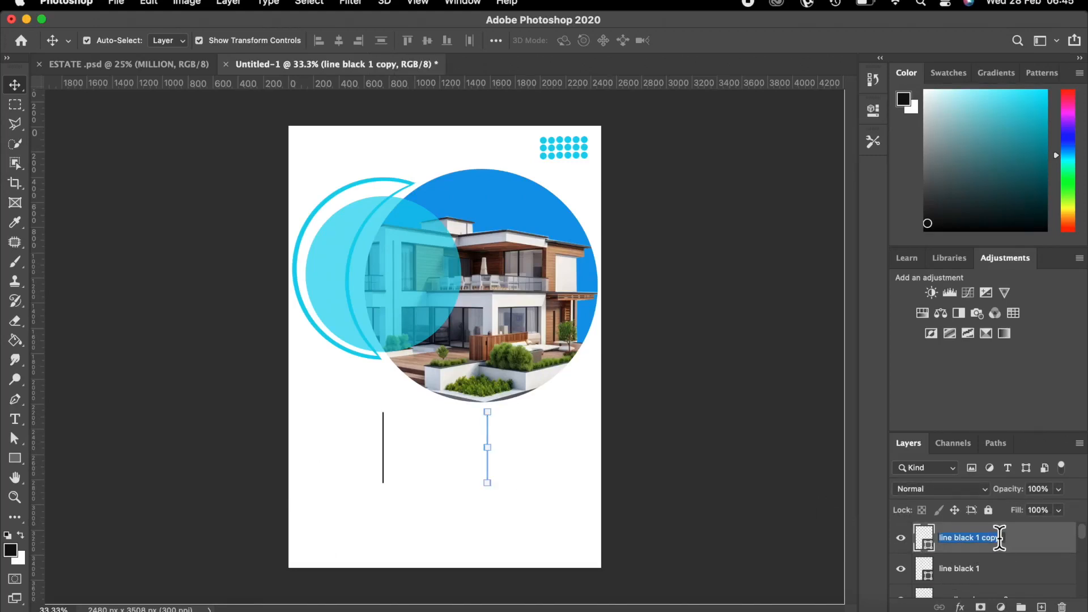
key("Right")
key("BackSpace")
key("BackSpace")
key("BackSpace")
key("BackSpace")
type("2")
key("Return")
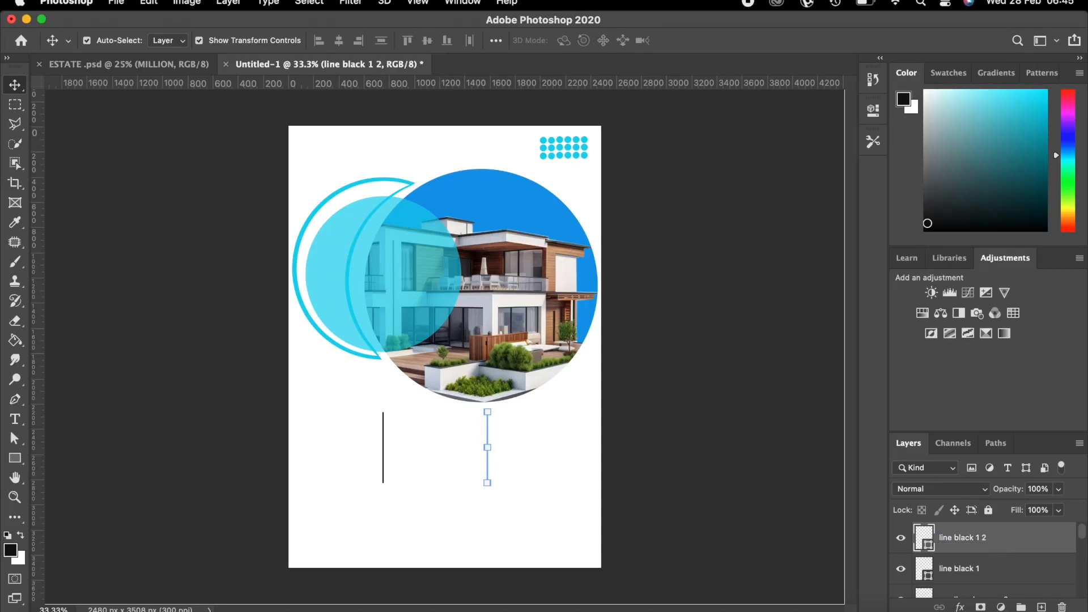
Nudge the second line slightly right and add a new empty layer above it.
left_click(902, 538)
left_click(902, 538)
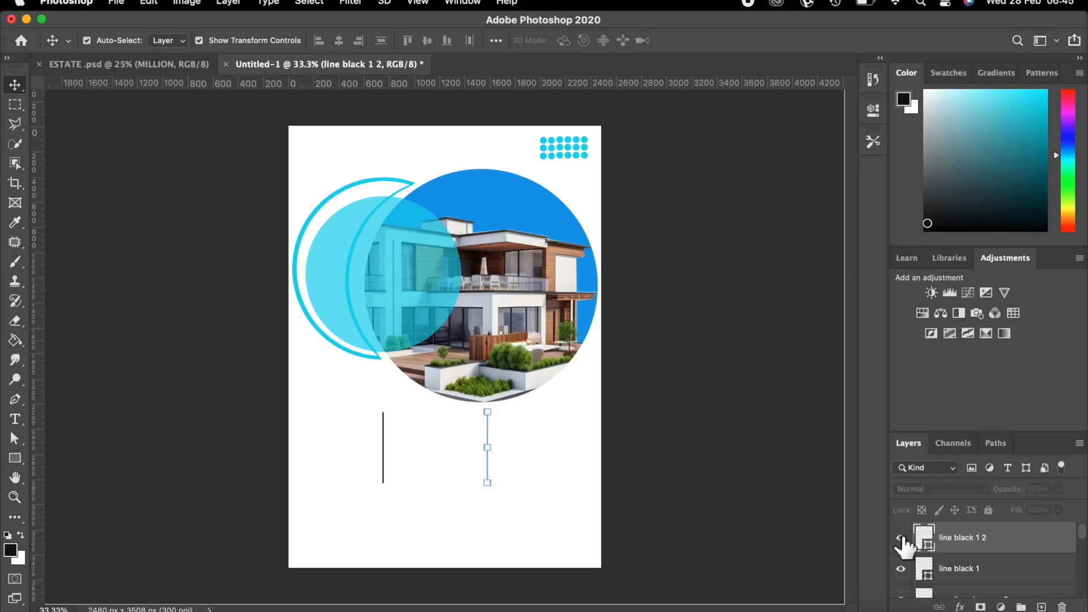
key("Right")
key("Right")
key("Right")
key("Right")
key("Right")
key("Right")
key("Right")
key("Right")
key("Right")
key("Right")
key("Right")
key("Right")
key("Right")
key("Right")
key("Right")
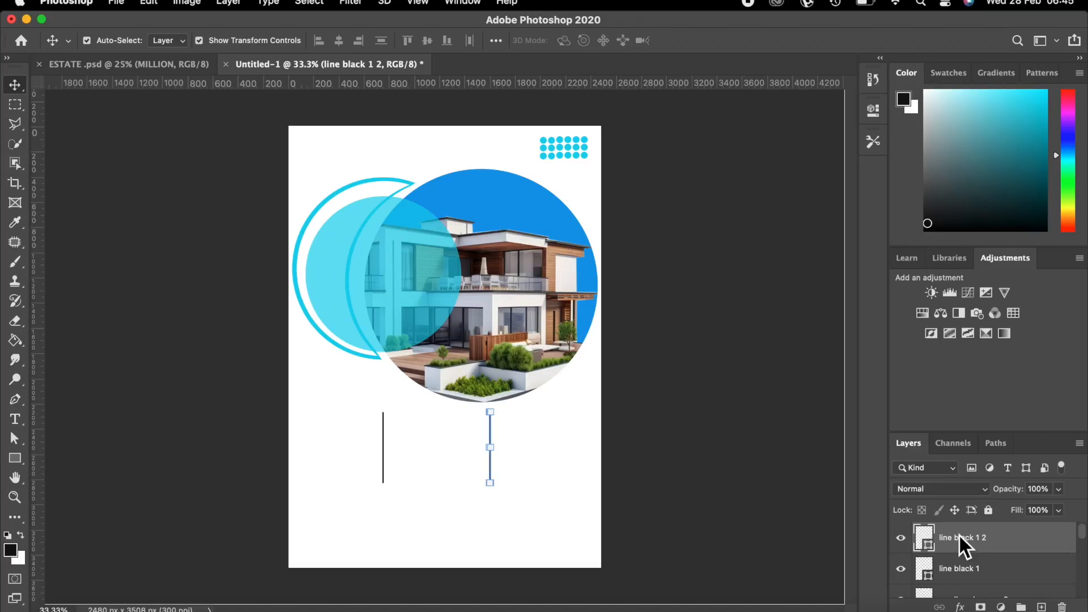
left_click(753, 471)
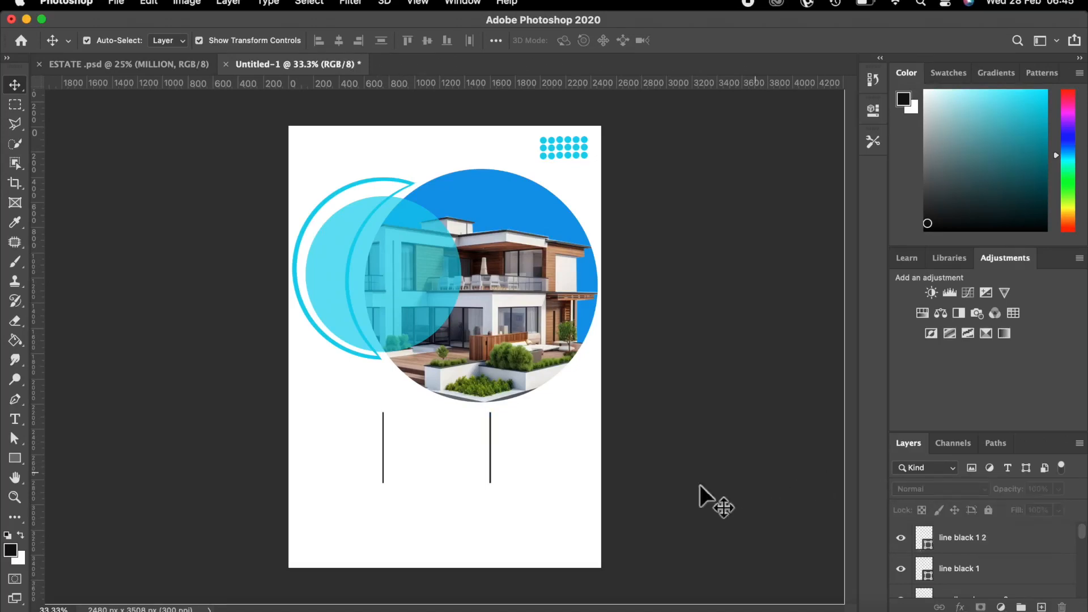
left_click(1011, 546)
left_click(1041, 607)
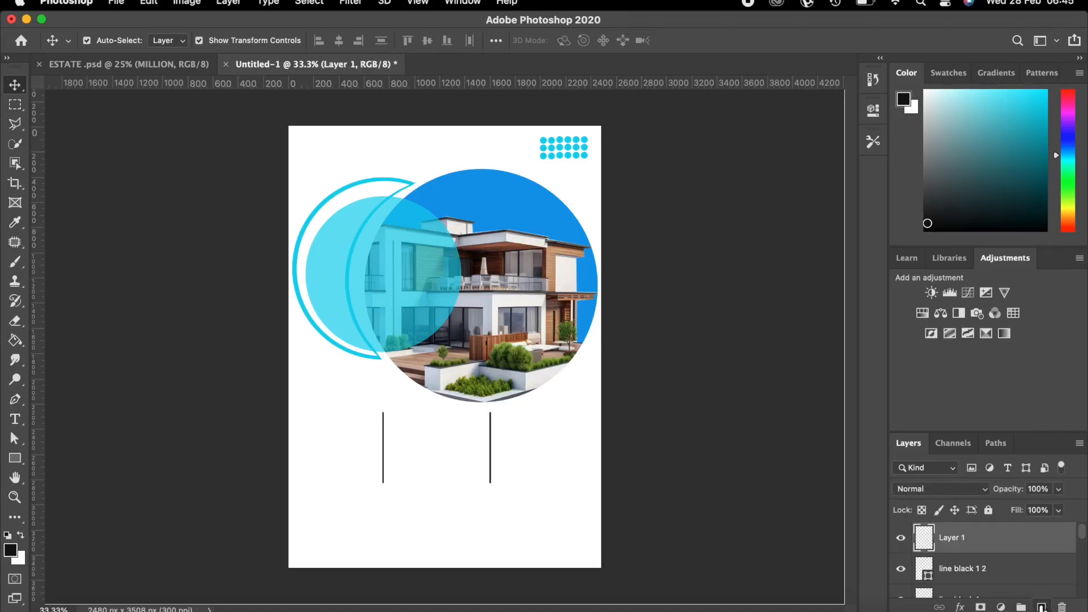
Sample the light-blue circle's cyan as the foreground colour.
left_click(10, 550)
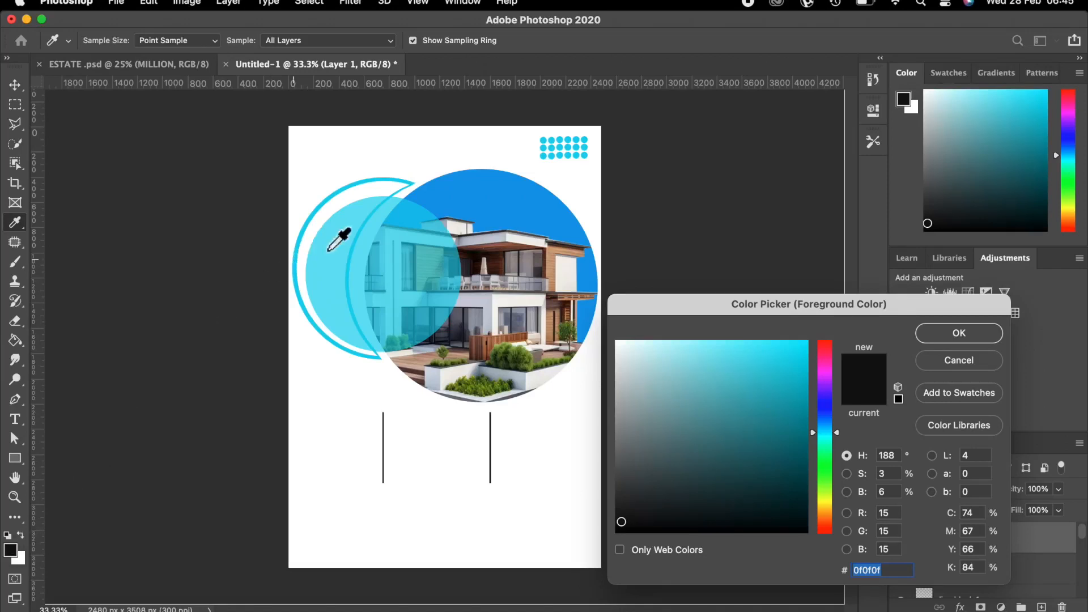
left_click(327, 257)
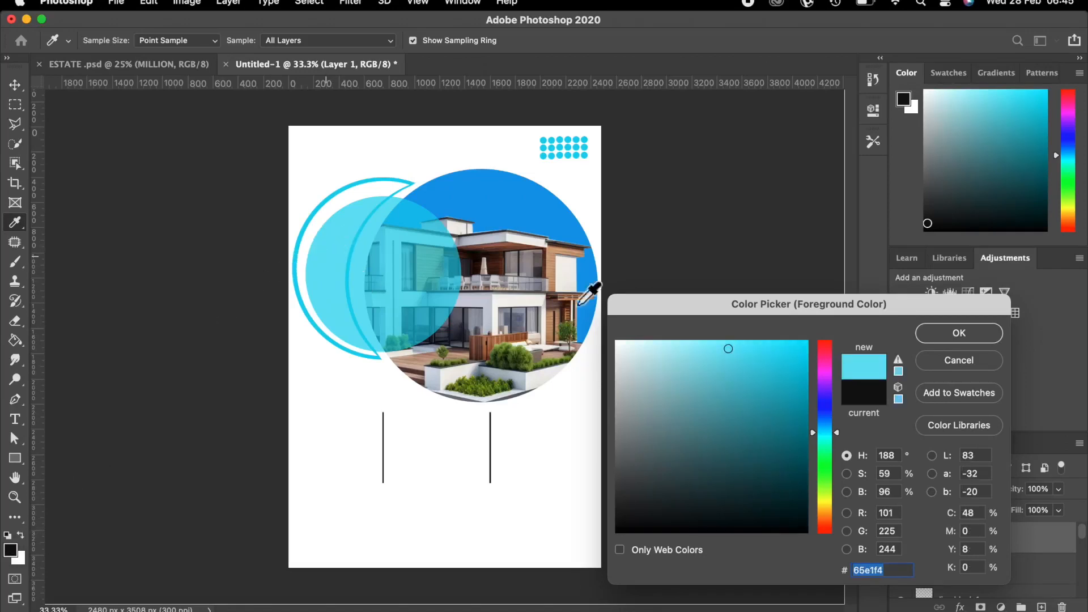
left_click(958, 333)
key("v")
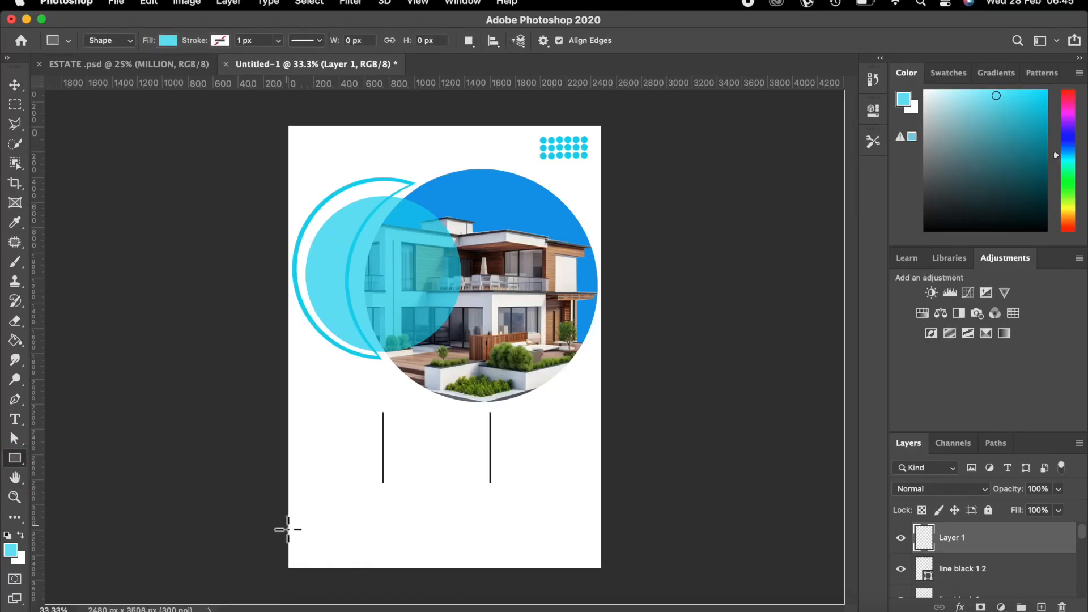
Draw a 2922 × 380 px cyan rectangle band along the flyer's bottom edge.
left_click_drag(287, 525, 655, 571)
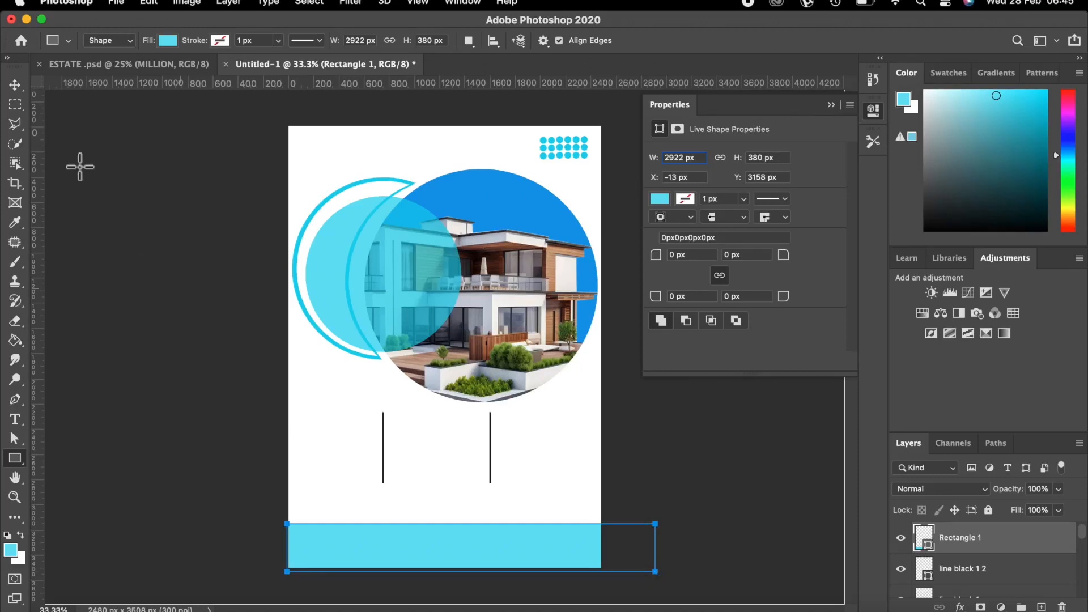
left_click(15, 86)
left_click(107, 333)
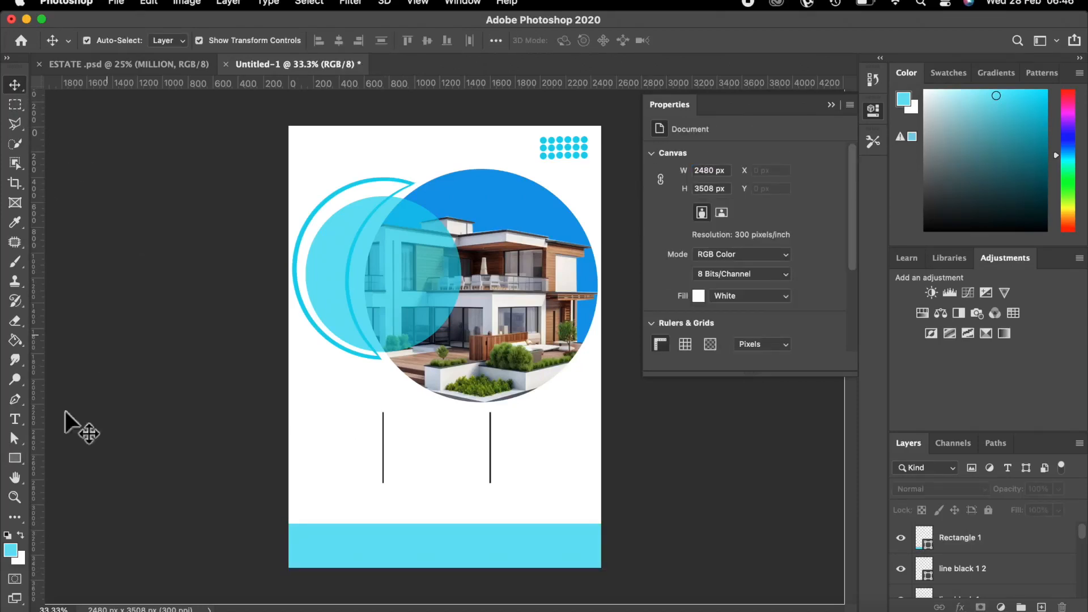
Sample the large photo circle's blue as the foreground colour.
left_click(11, 550)
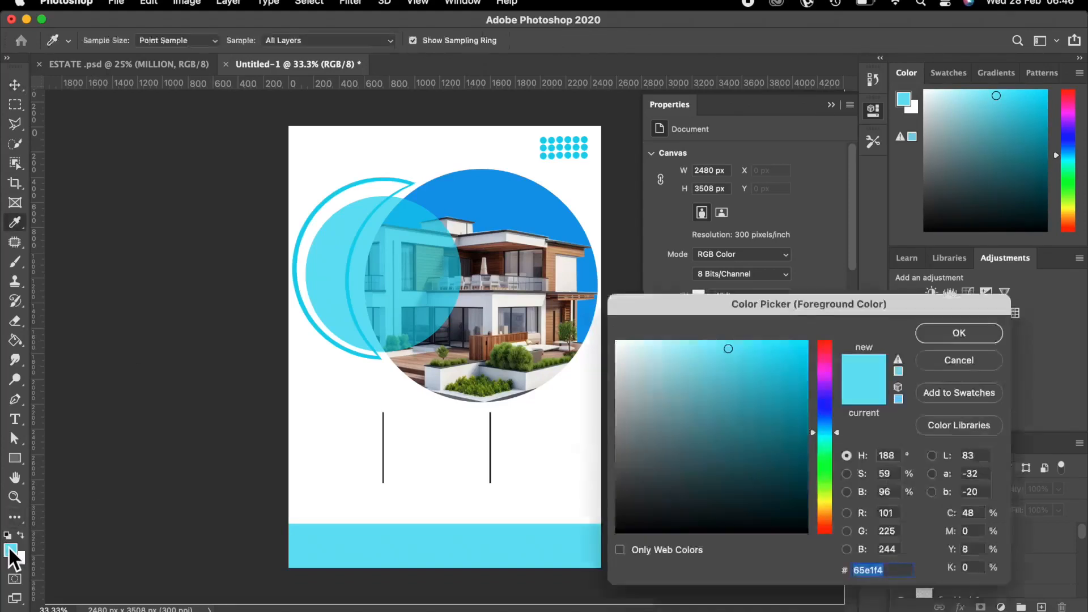
left_click(469, 202)
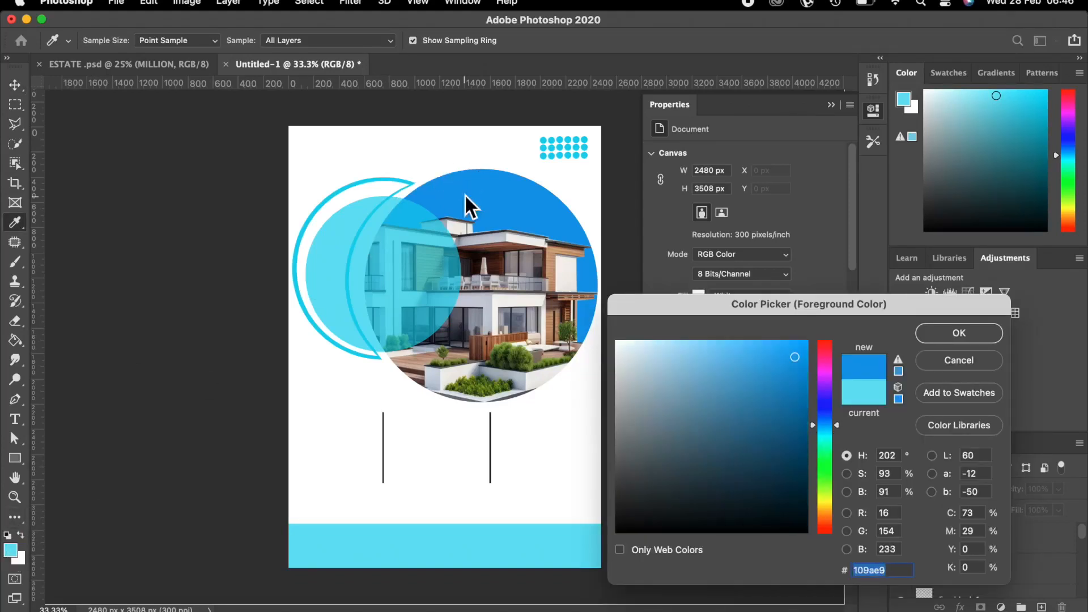
left_click(938, 332)
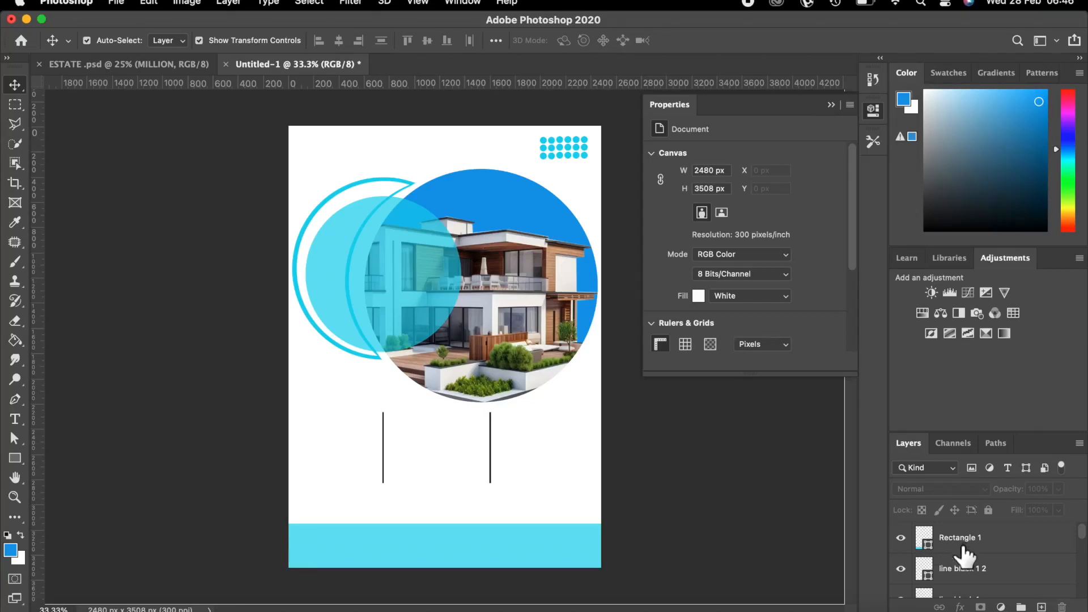
Rename the Rectangle 1 layer to 'under 1'.
left_click(969, 546)
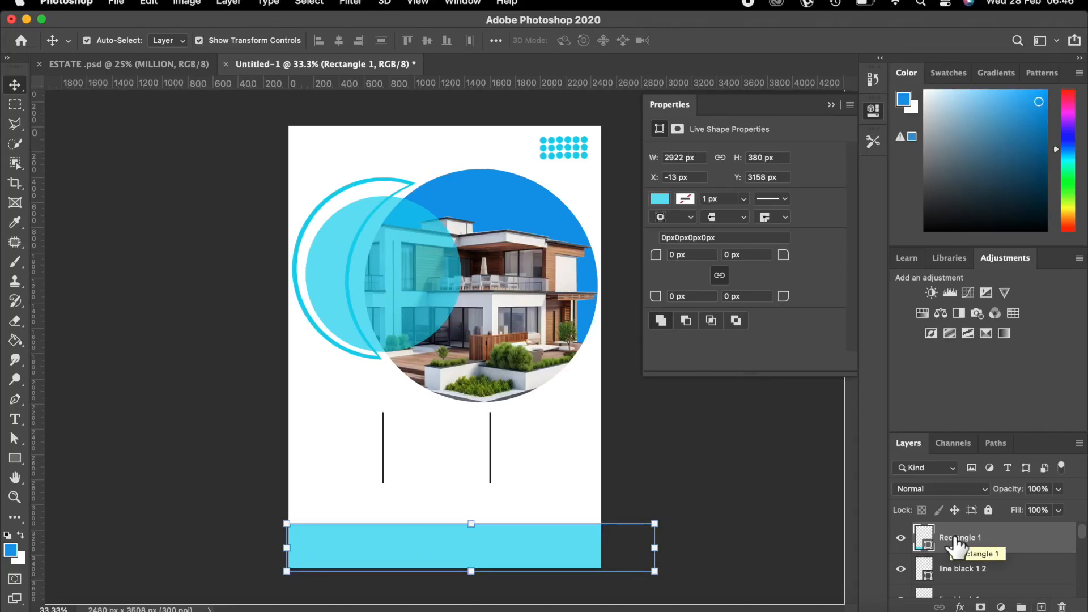
double_click(954, 537)
key("BackSpace")
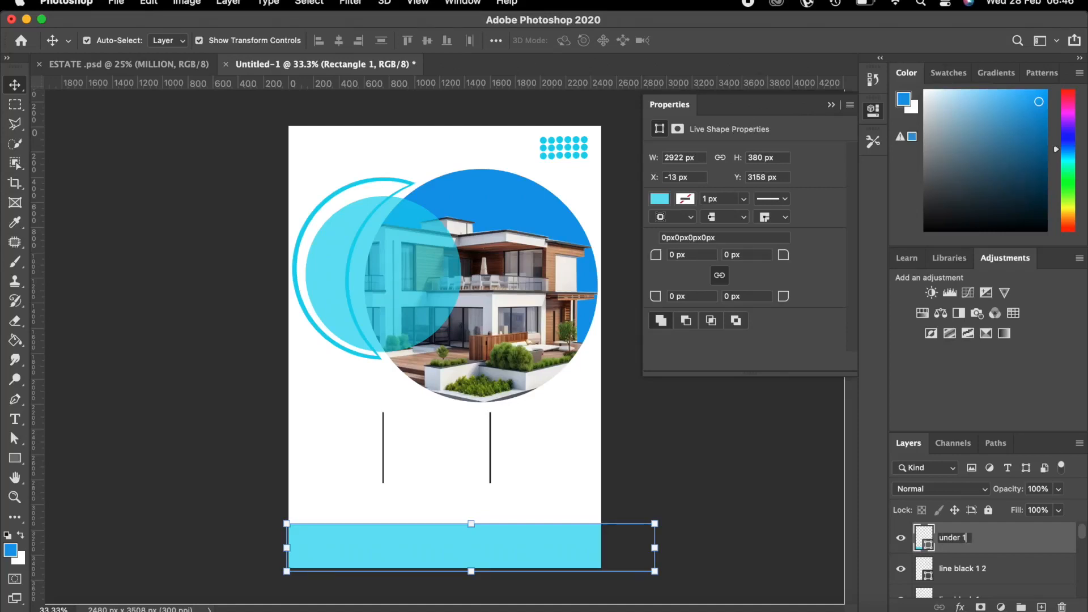
type("under 1")
key("Return")
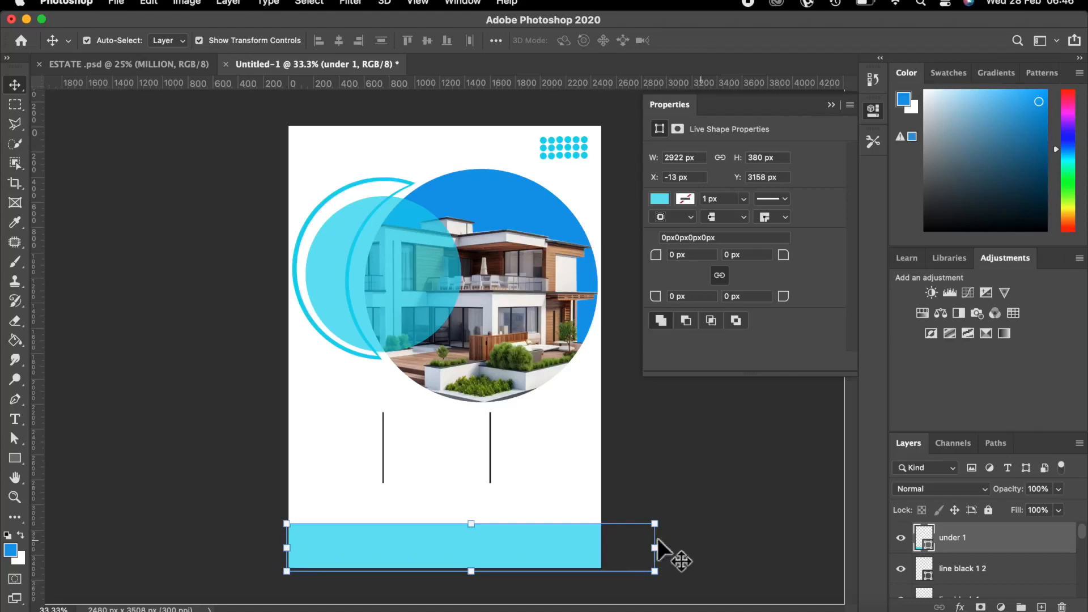
Add a new empty layer above it named 'under 2'.
left_click(1042, 607)
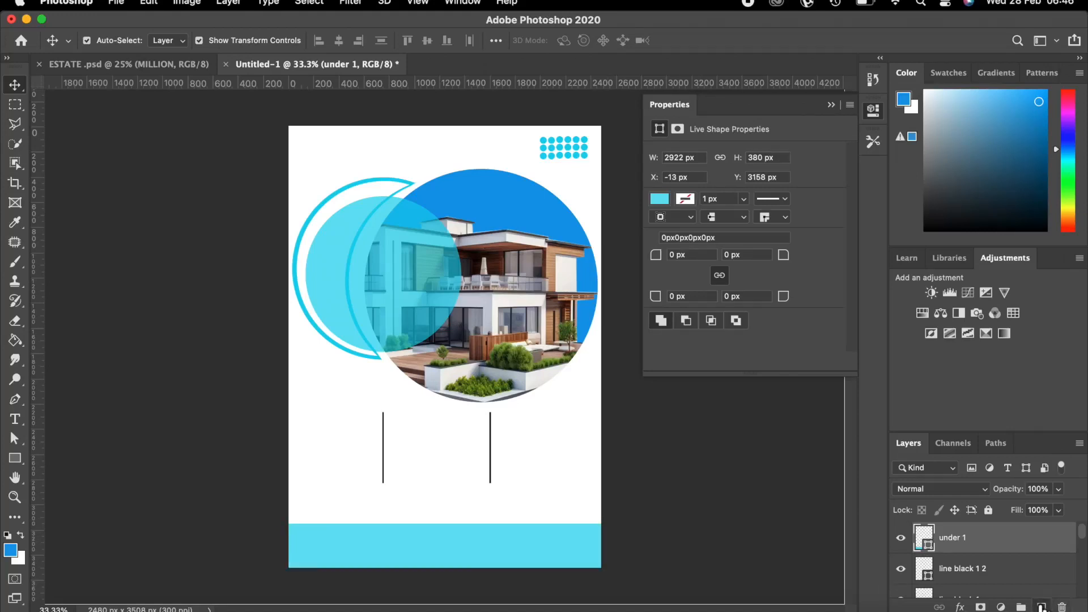
double_click(957, 538)
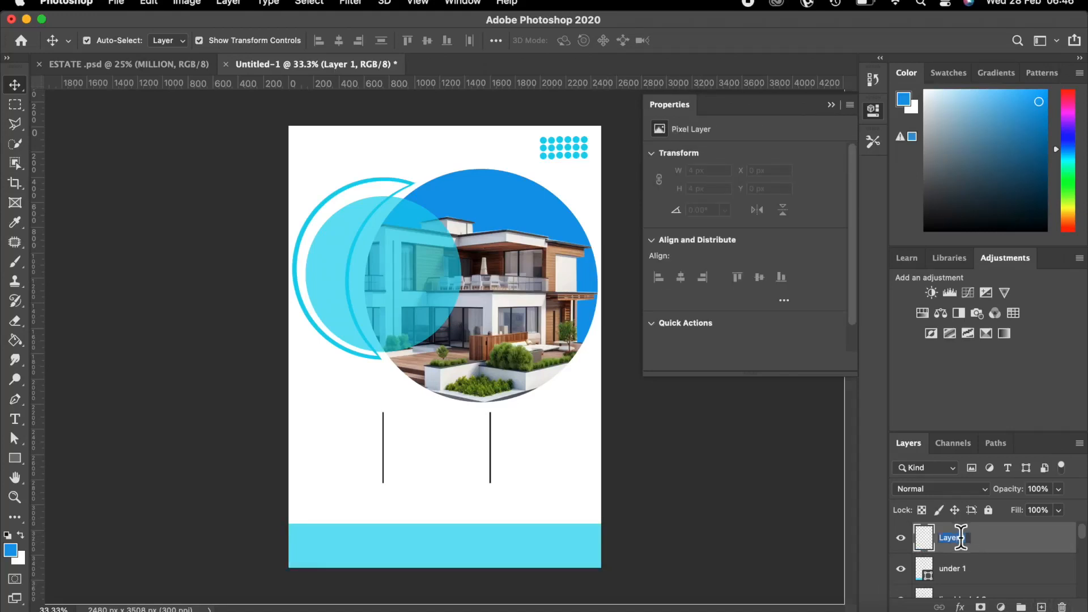
key("BackSpace")
type("under 2")
key("Return")
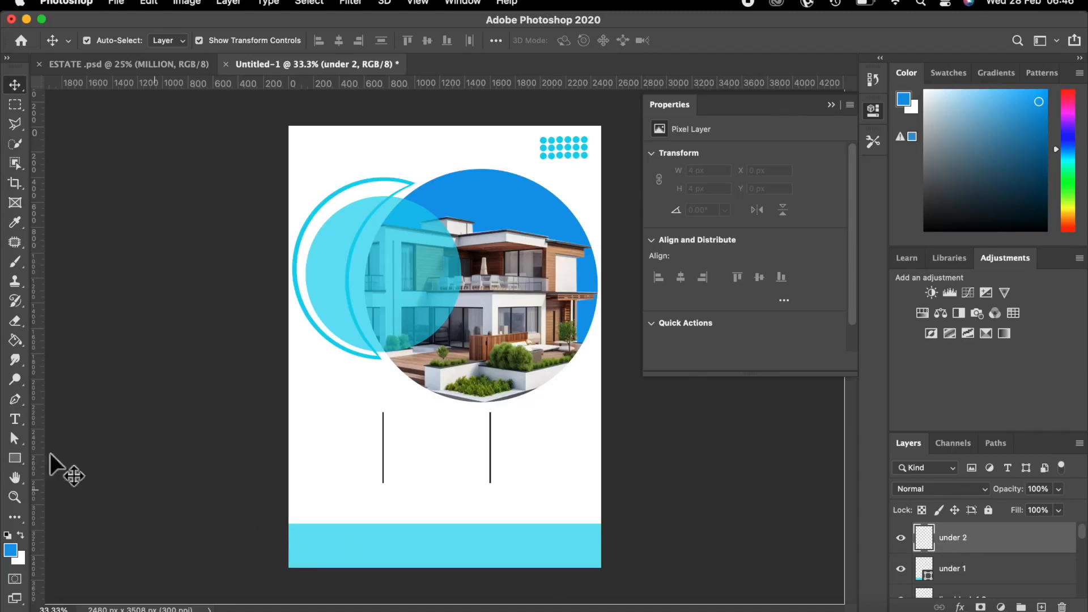
left_click(16, 457)
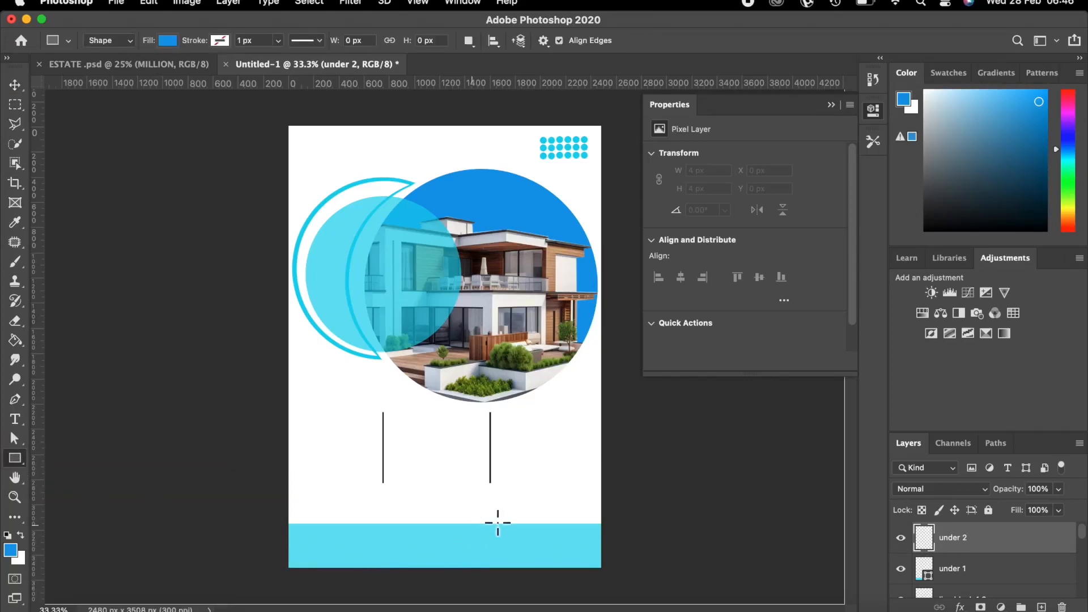
Draw a blue rectangle over the band's right end on under 2 and clip it to under 1.
left_click_drag(499, 519, 650, 590)
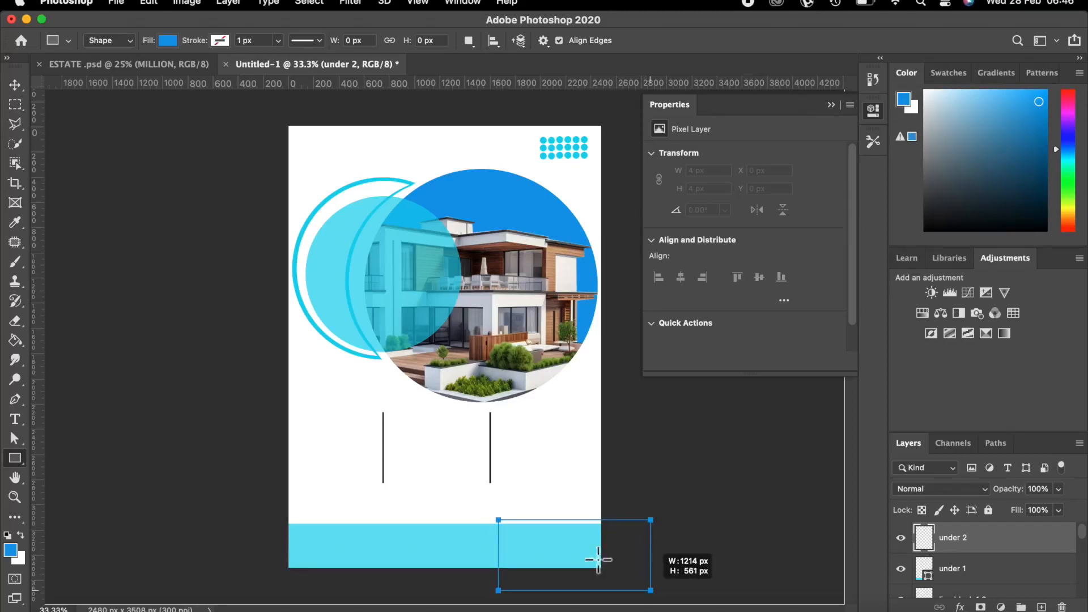
left_click(16, 86)
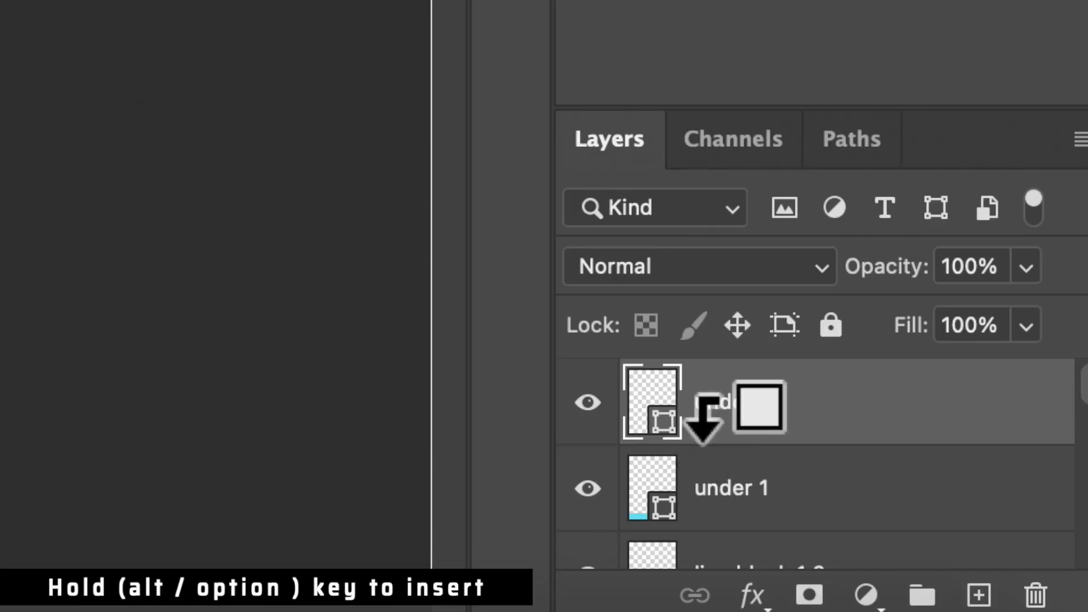
left_click(703, 419, "alt")
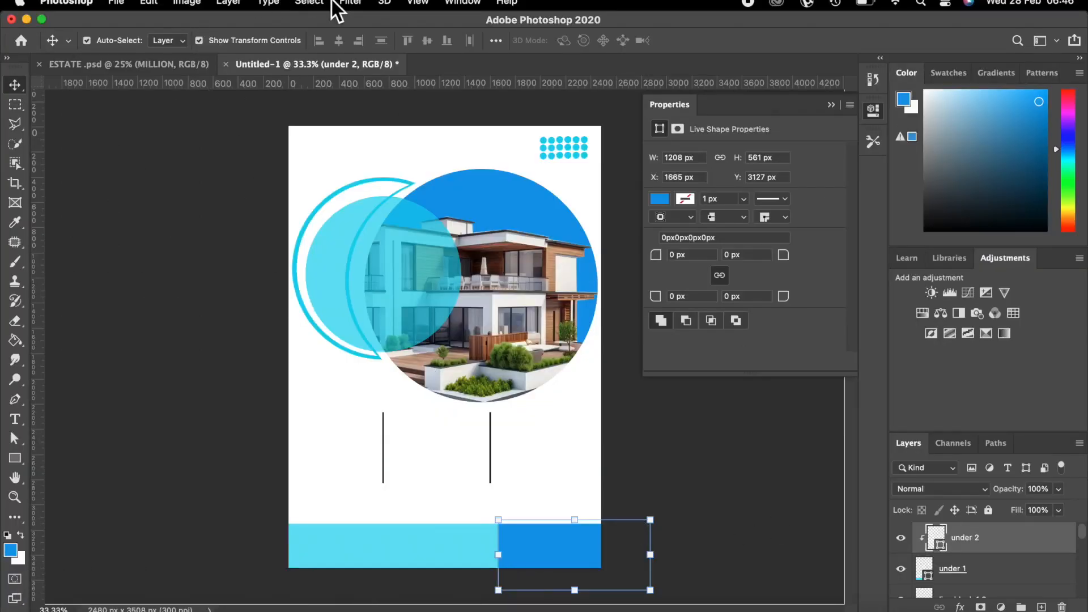
Convert the blue rectangle to a smart object and apply a 482-pixel Box Blur.
left_click(350, 10)
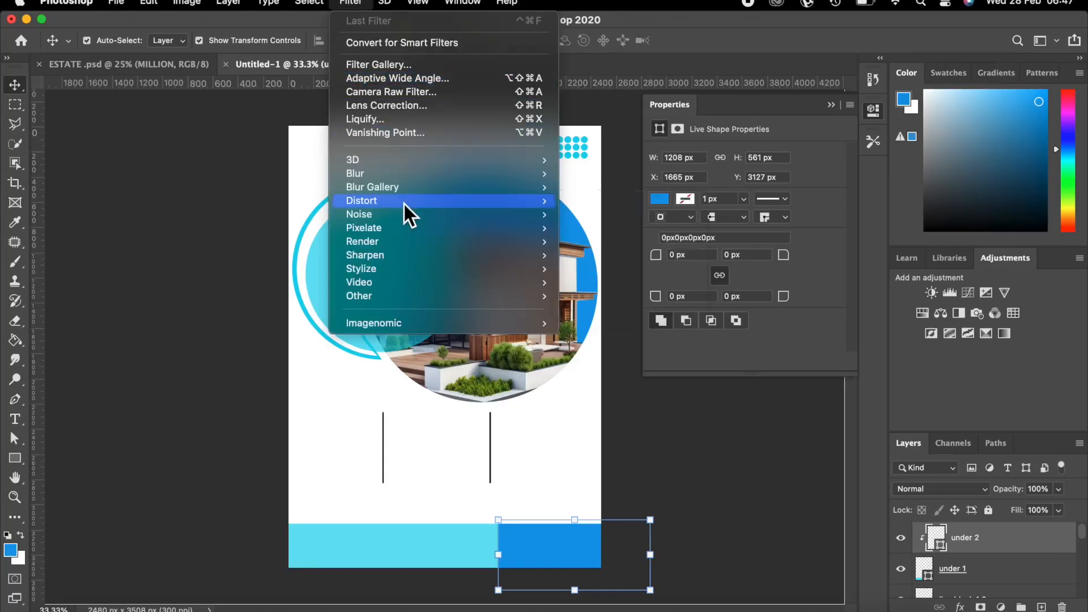
mouse_move(400, 175)
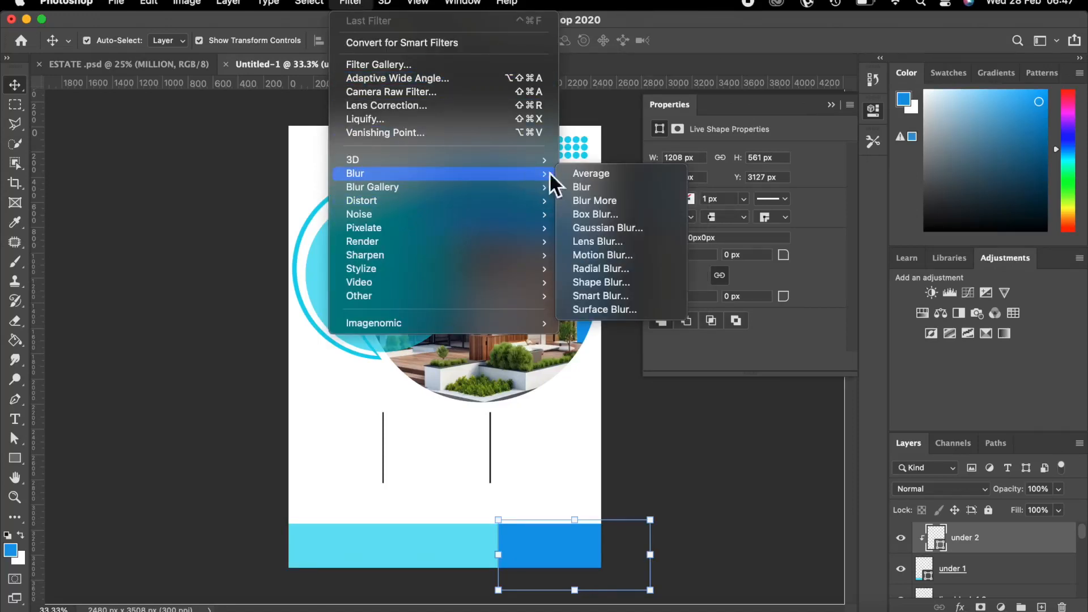
left_click(600, 210)
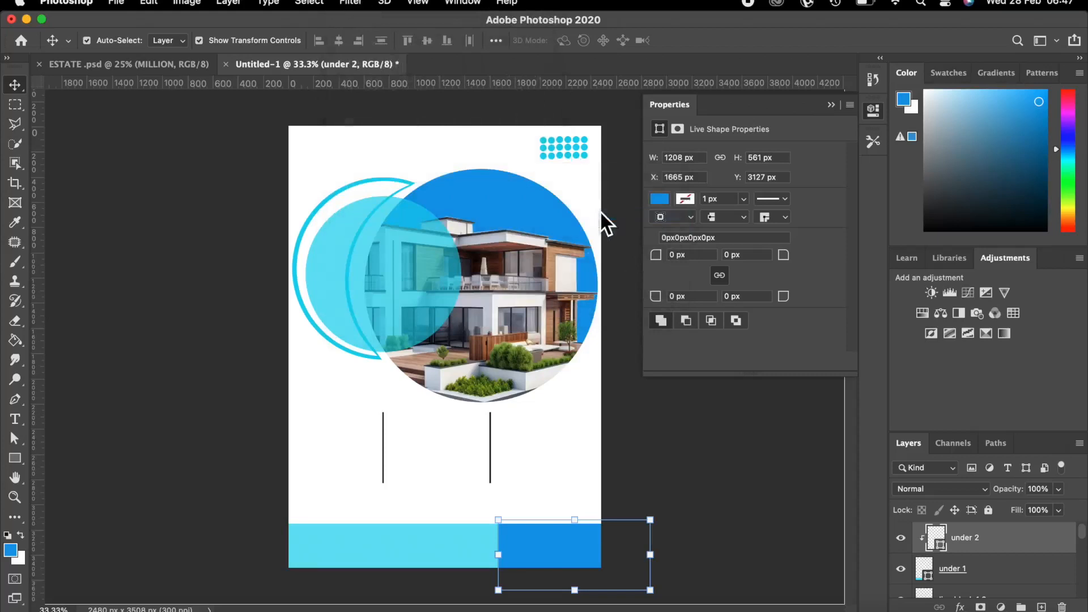
left_click(507, 265)
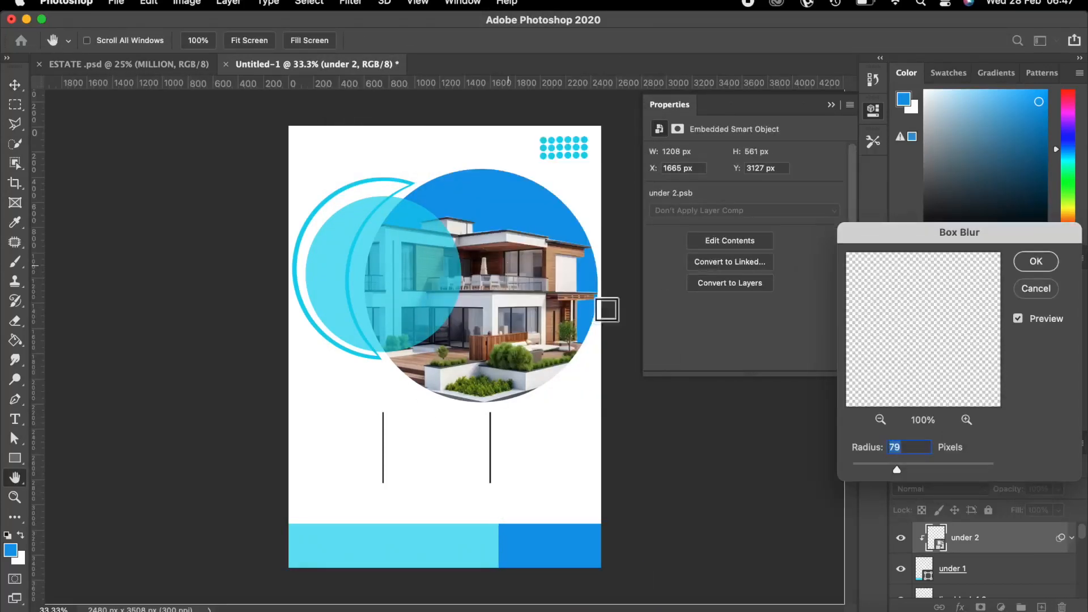
left_click_drag(893, 466, 954, 474)
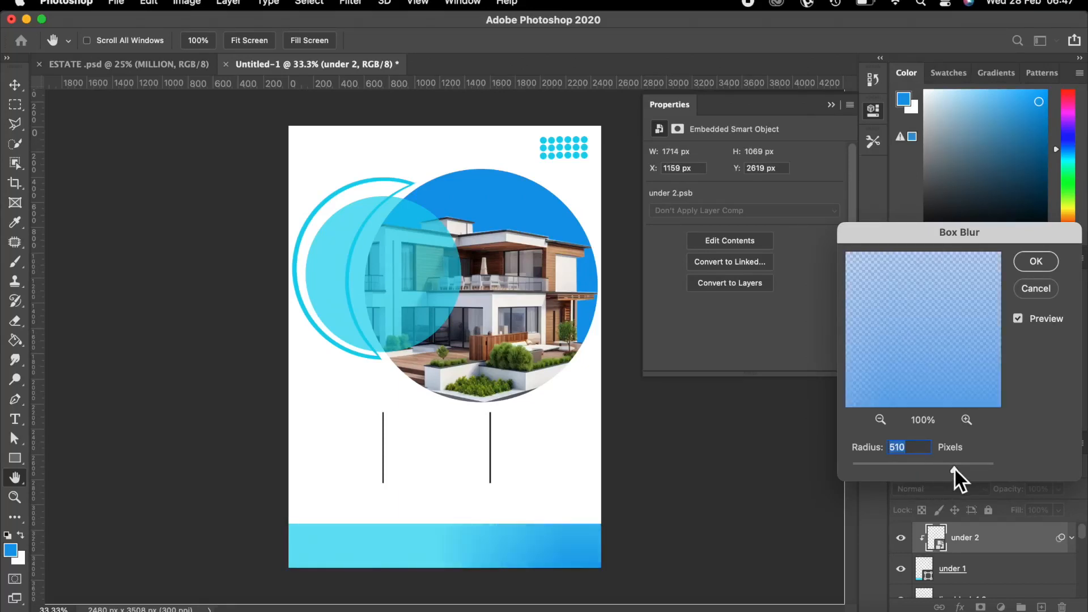
left_click_drag(954, 465, 951, 473)
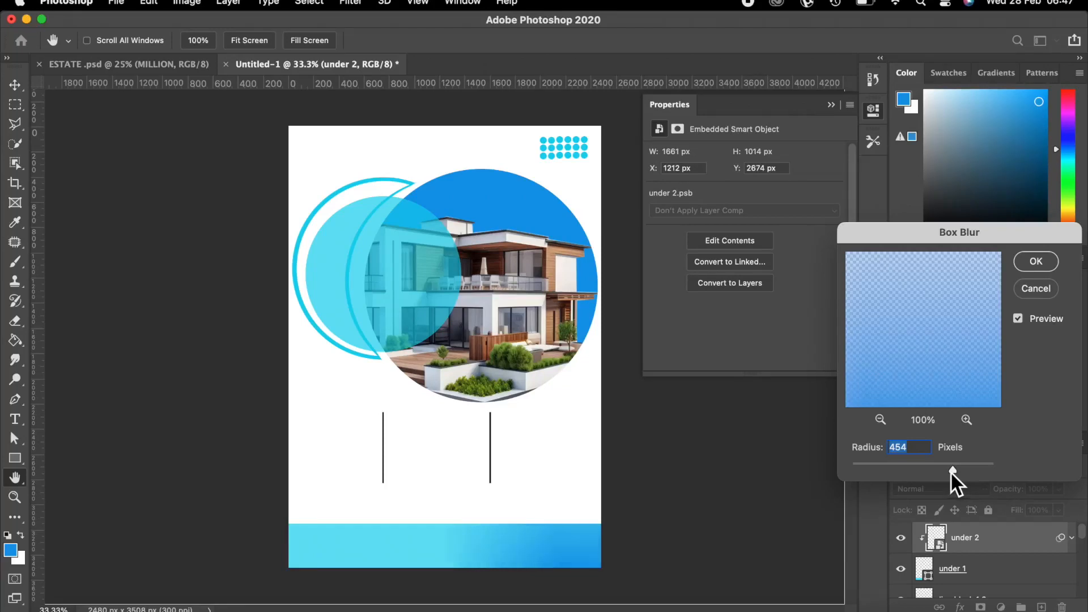
left_click_drag(950, 468, 954, 472)
left_click(1043, 260)
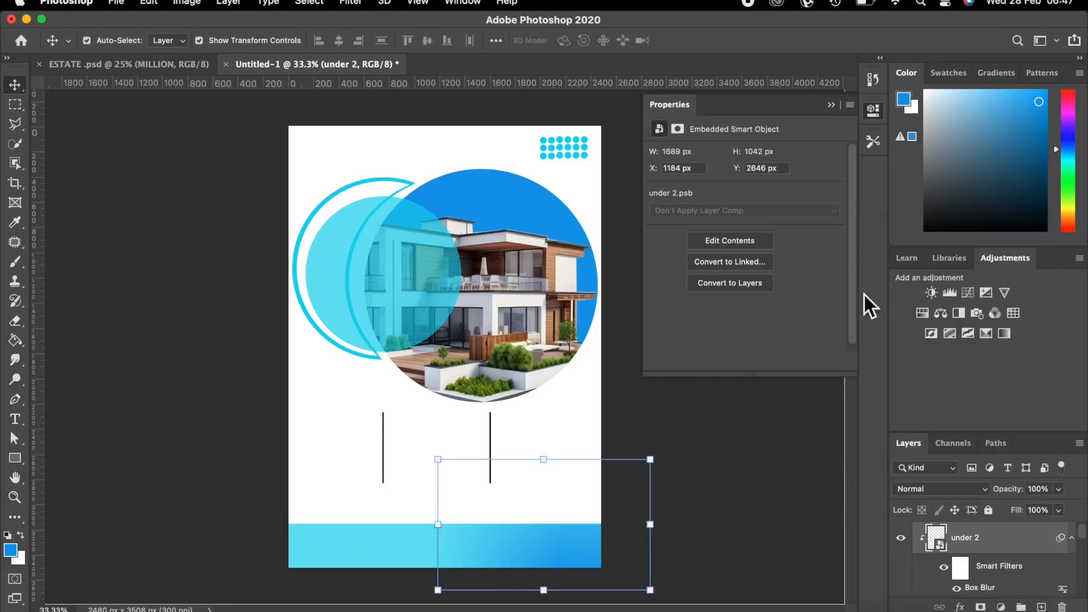
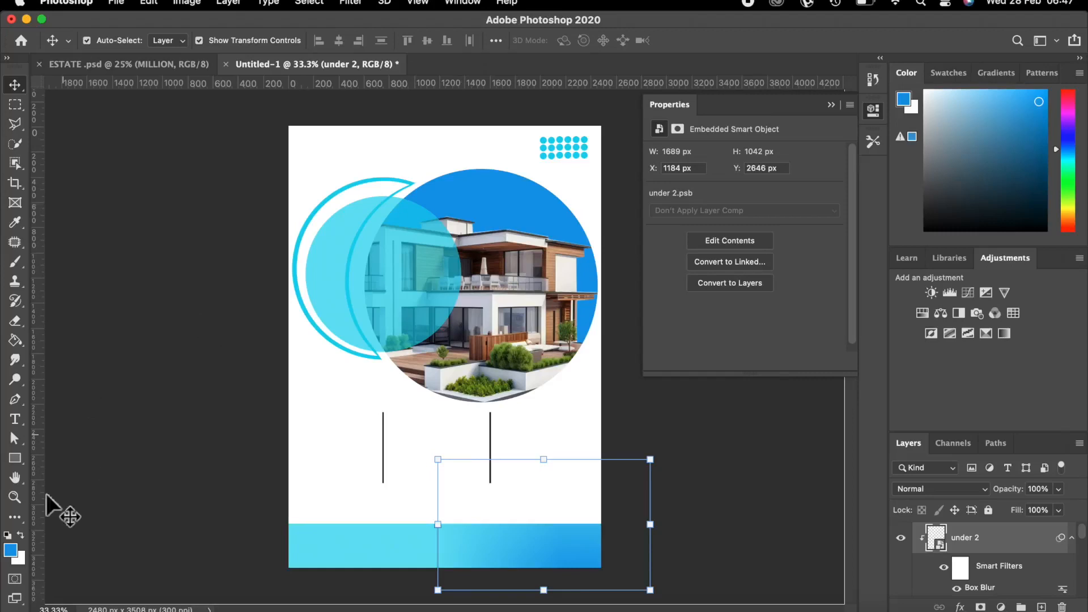
Set the foreground colour to the light cyan sampled from the circle artwork.
left_click(18, 532)
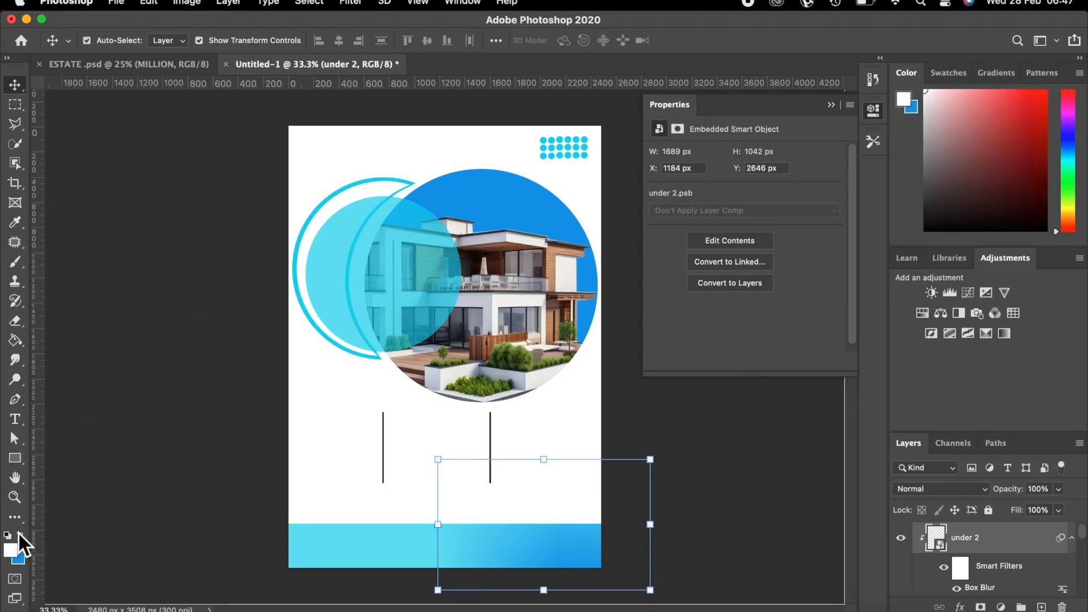
left_click(10, 548)
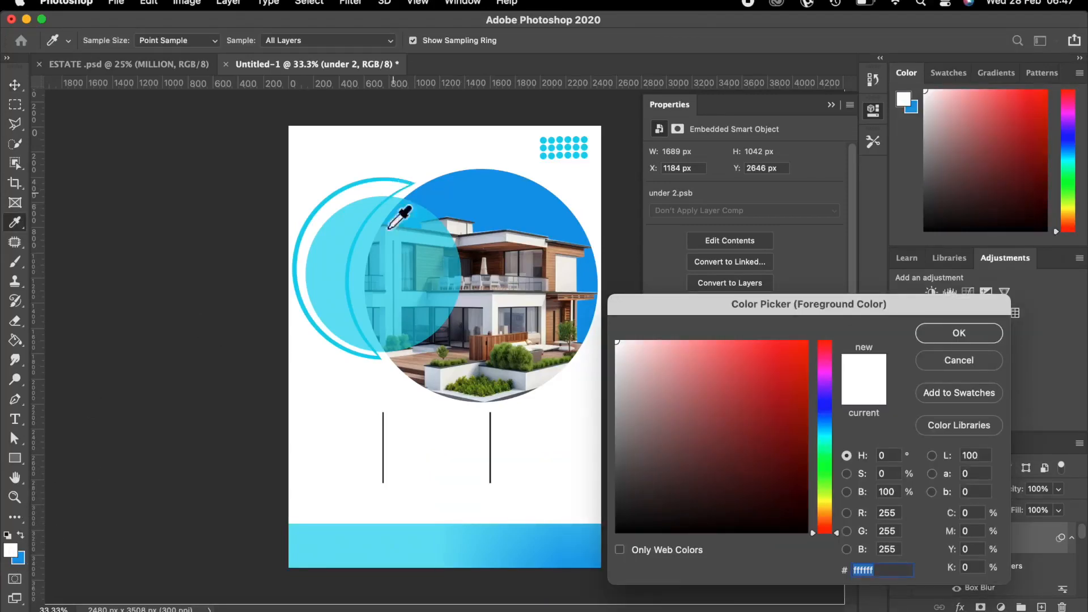
left_click(319, 255)
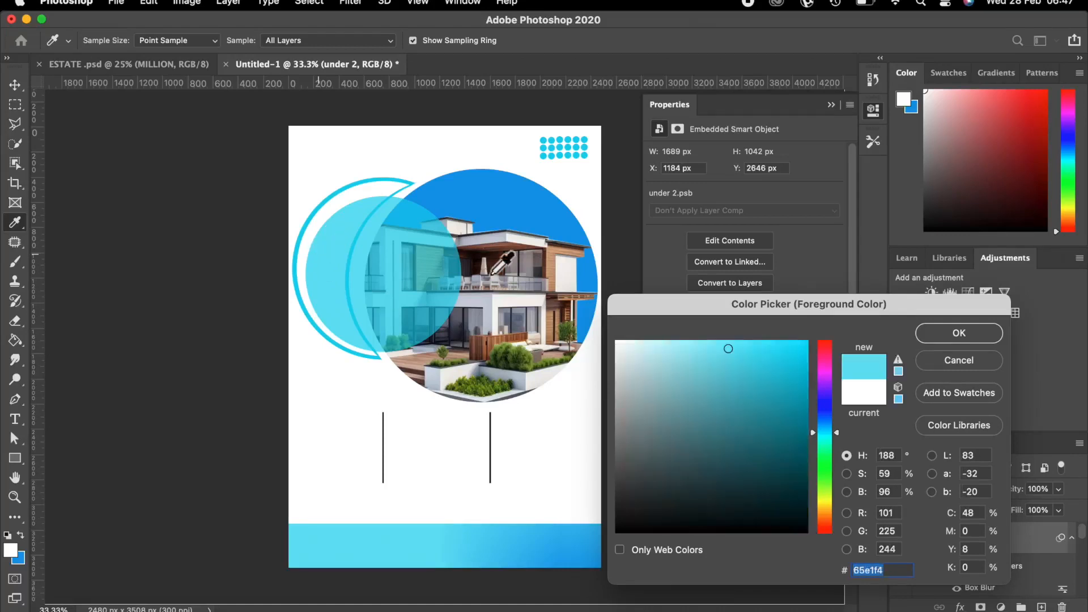
left_click(951, 336)
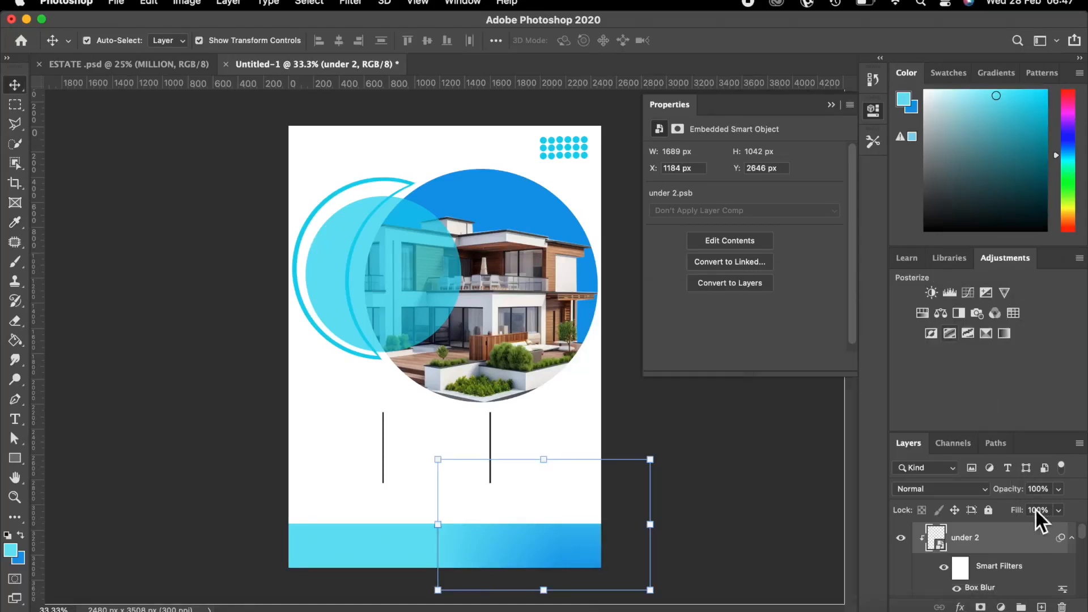
Add a new empty layer named 'new sample cycle'.
left_click(1042, 606)
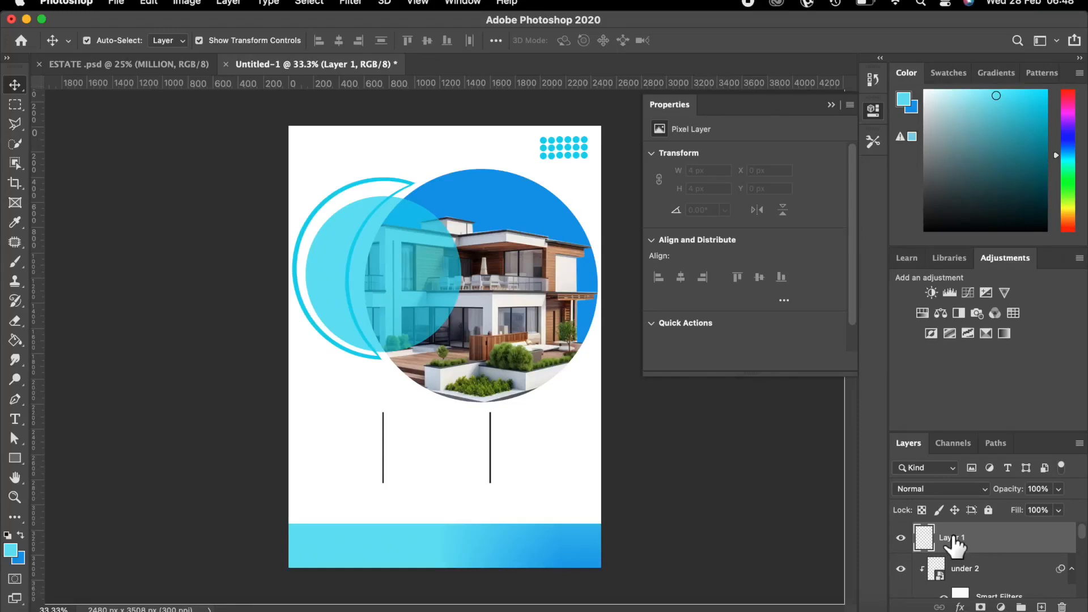
double_click(952, 538)
type("new sample cycle")
key("Return")
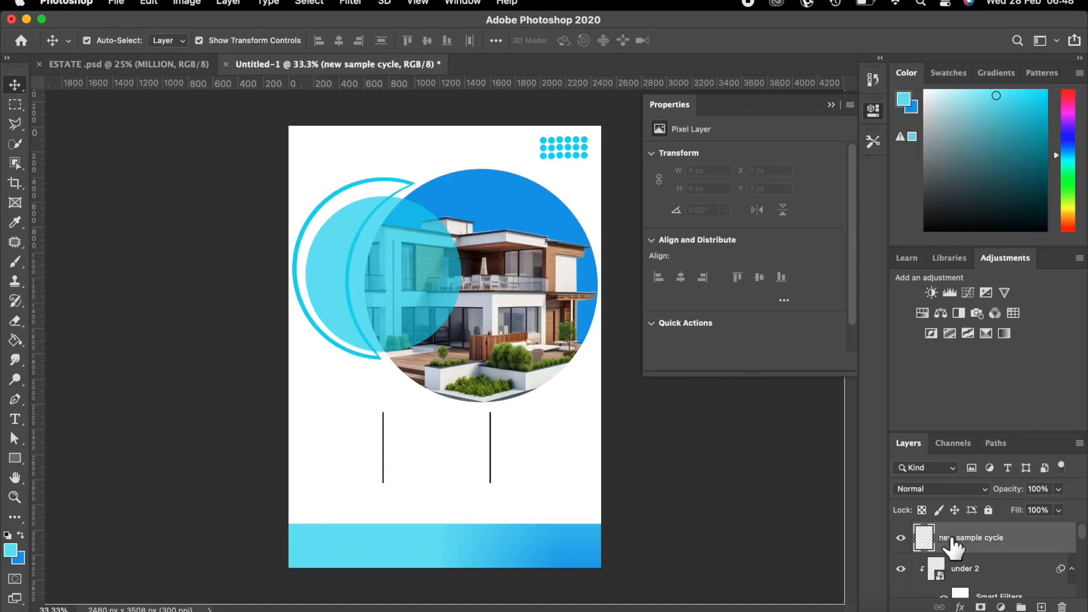
With the Ellipse tool at 100% zoom, draw an 82 × 82 px cyan circle above the blue band's left end.
left_click(11, 458)
left_click(52, 485)
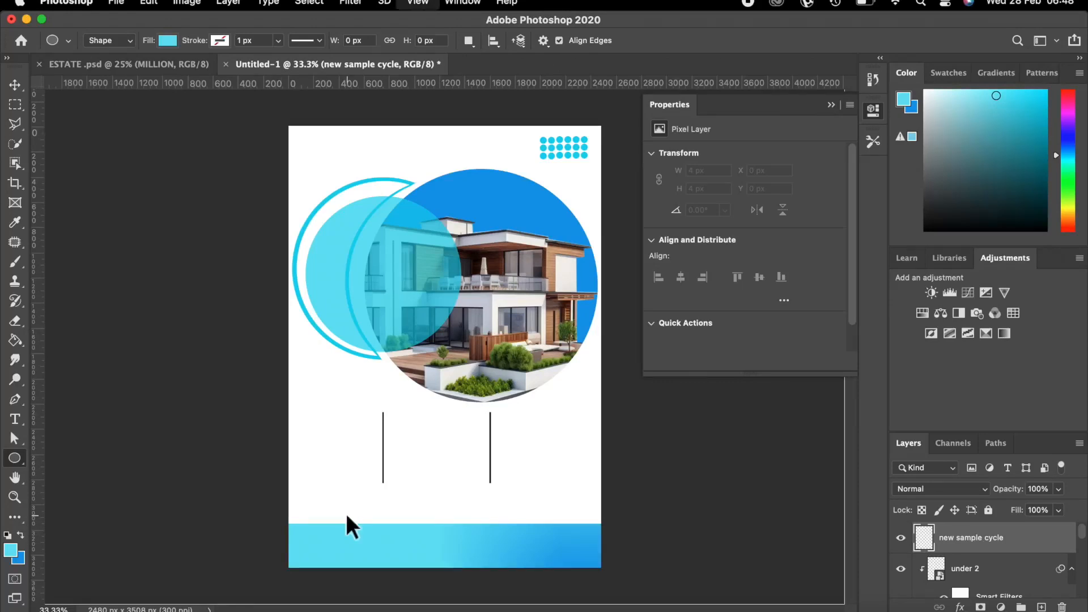
key("super+equal")
key("super+equal")
key("super+equal")
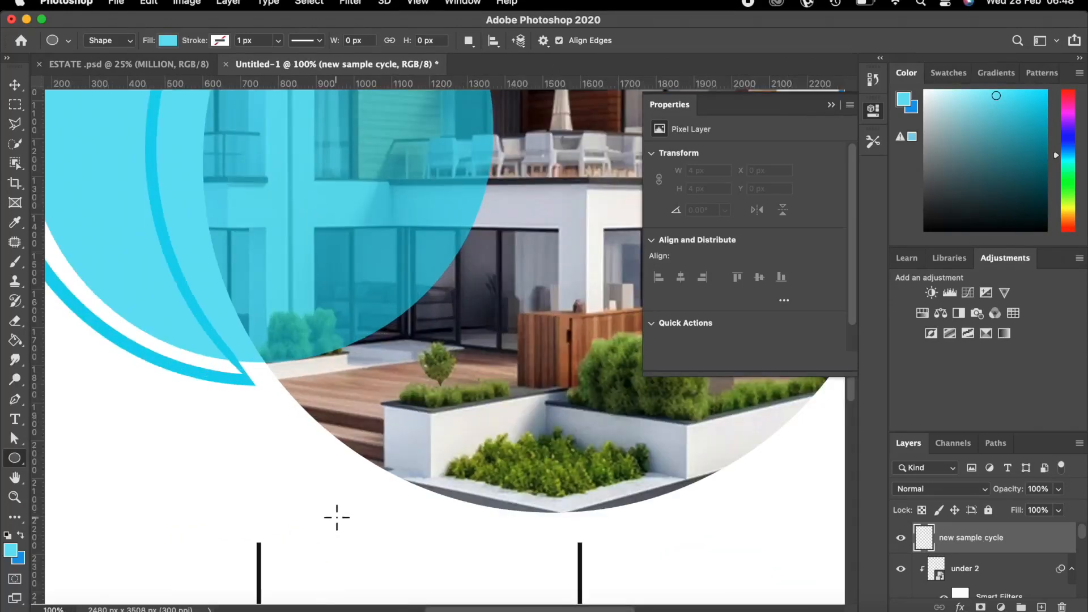
scroll(337, 517, "down", 10)
scroll(448, 606, "down", 2)
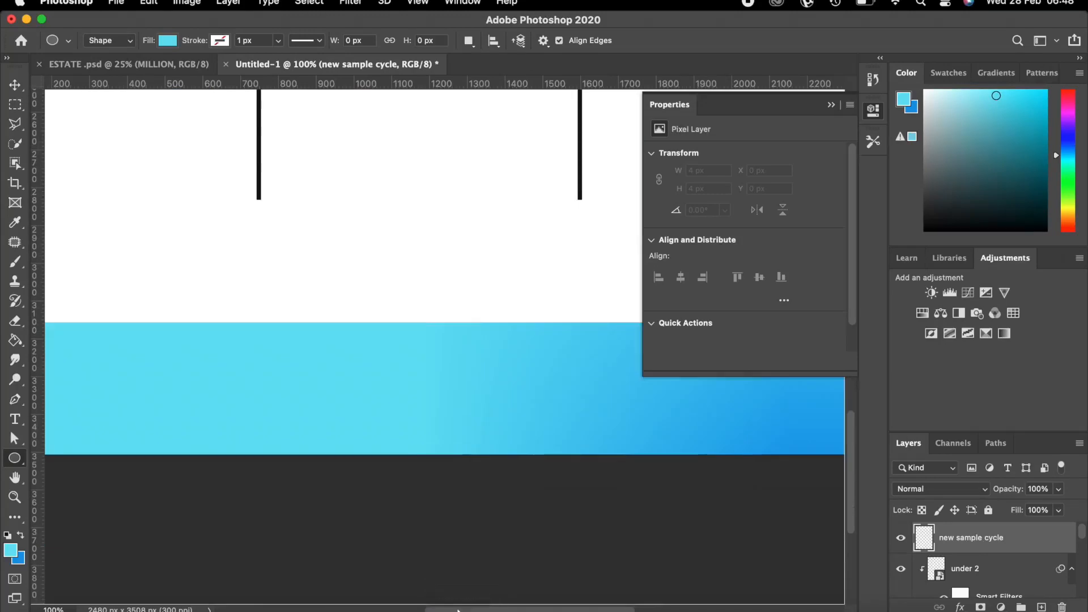
scroll(436, 609, "left", 2)
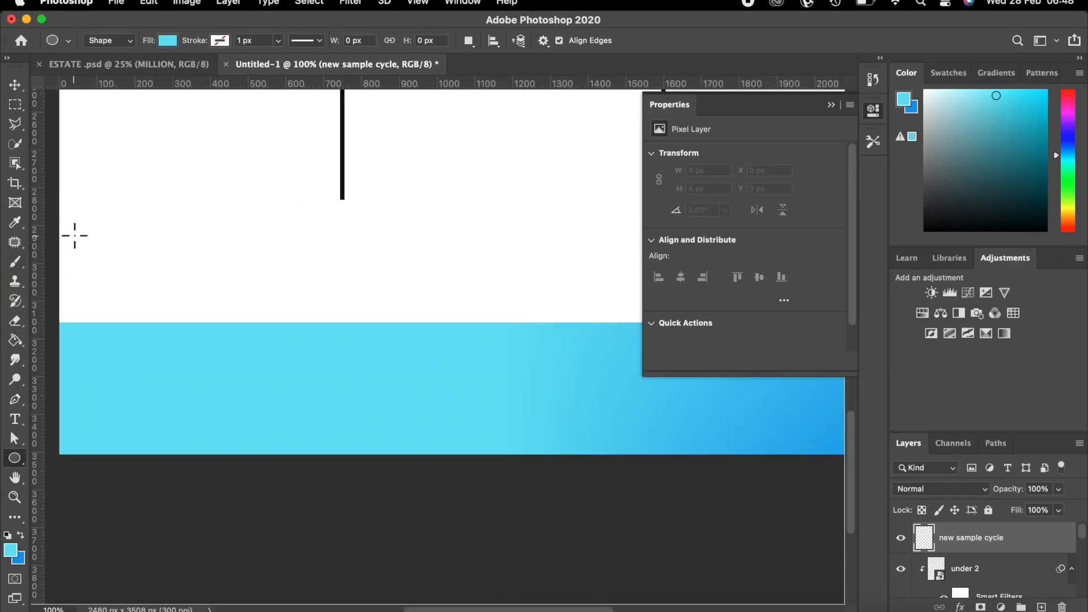
left_click_drag(78, 236, 110, 279)
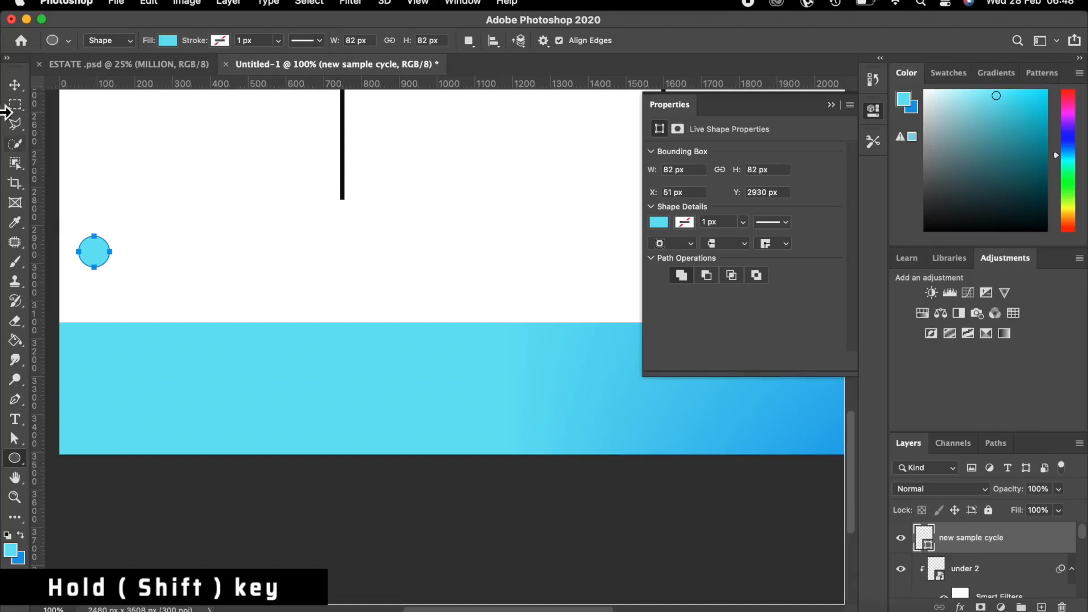
left_click(15, 85)
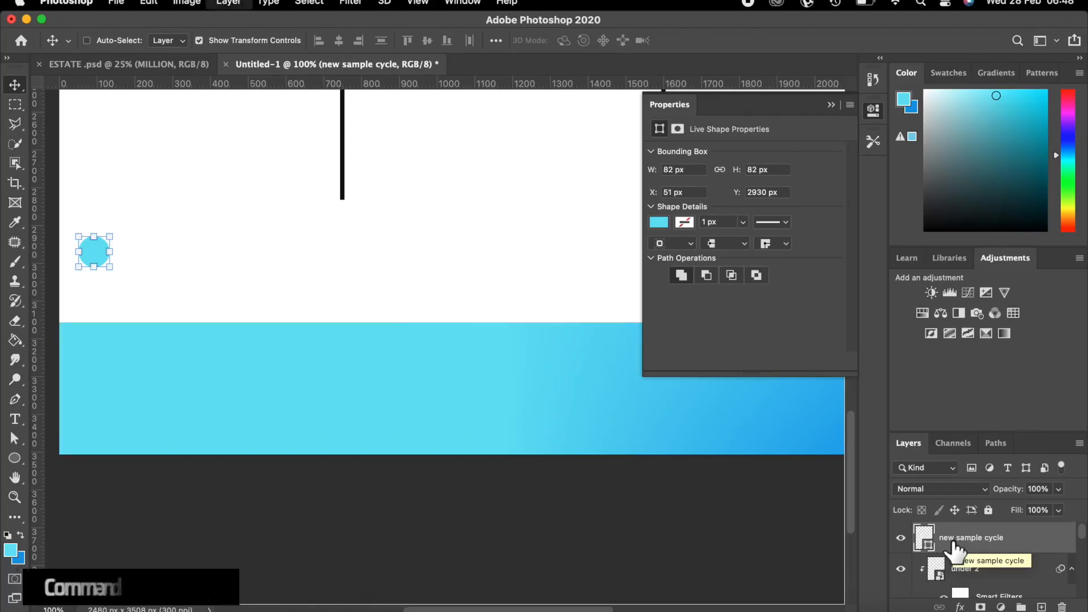
Duplicate the circle, move the copy right and fill it with the darker blue.
key("super+j")
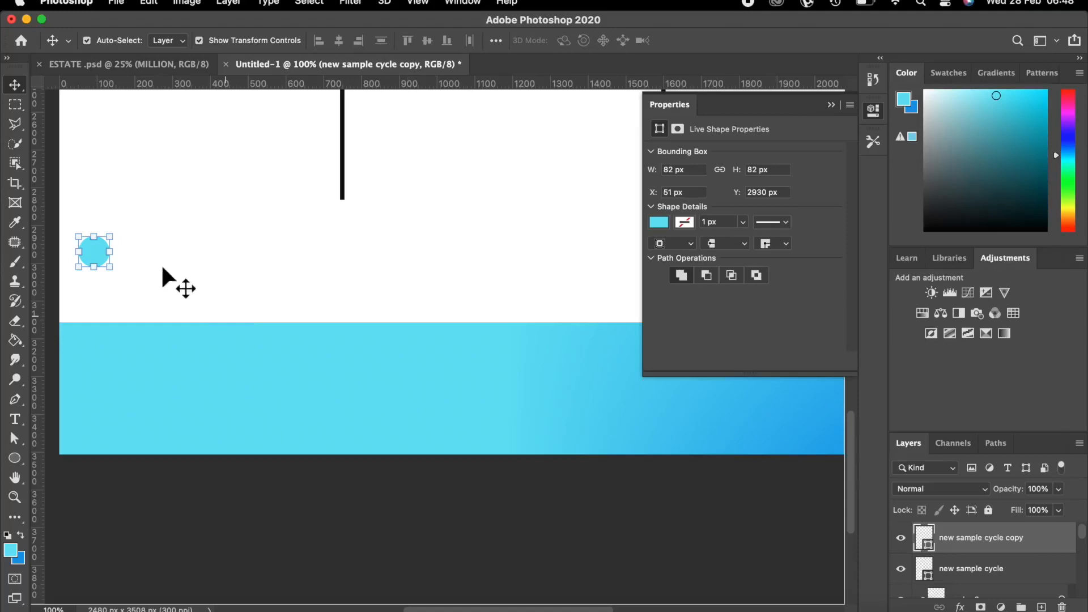
left_click_drag(91, 250, 137, 251)
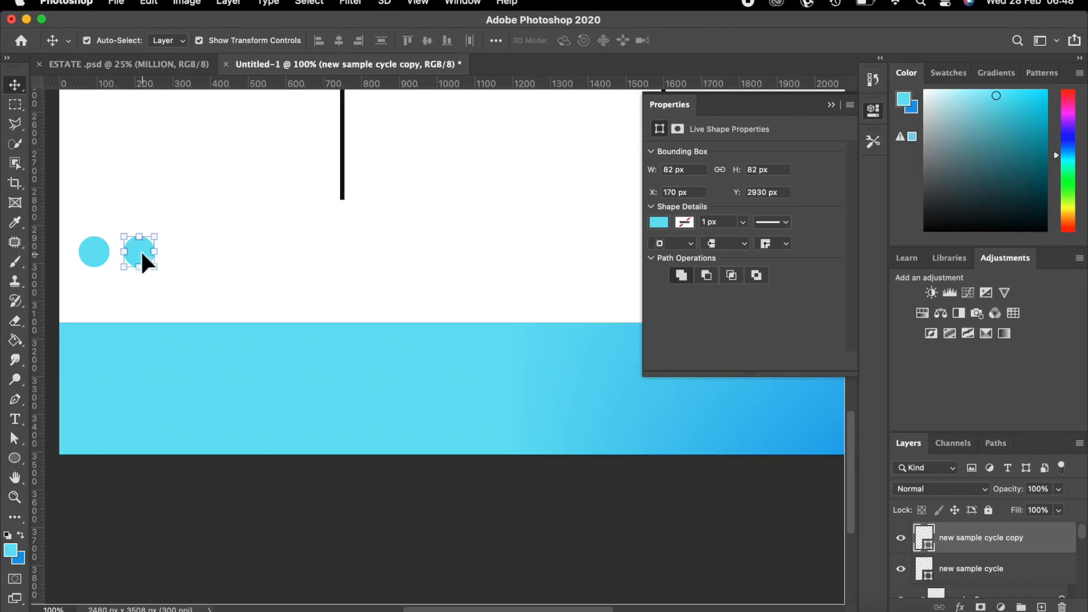
left_click(20, 453)
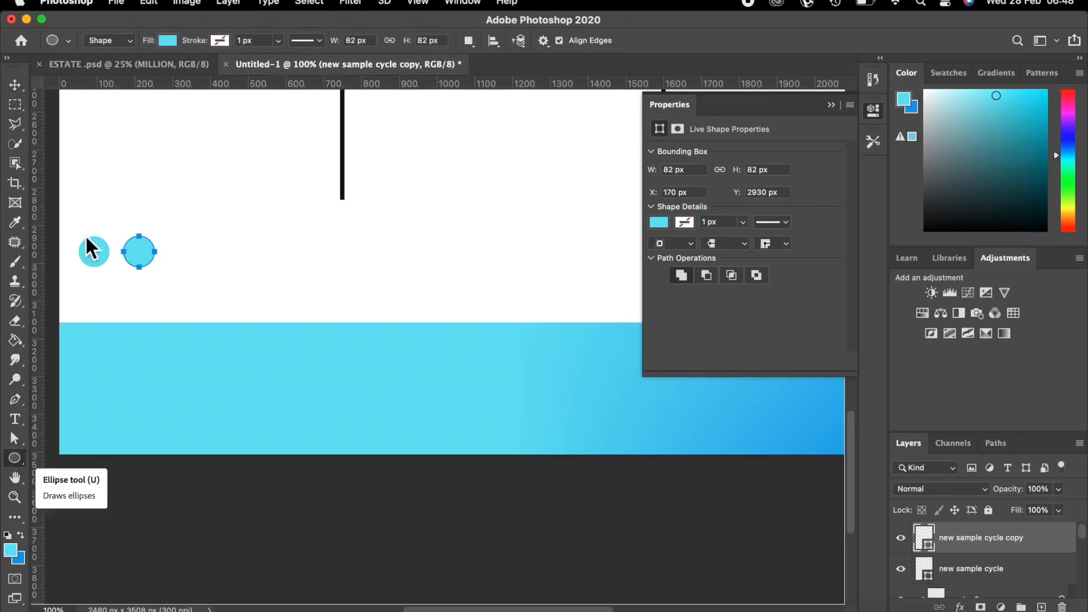
left_click(165, 39)
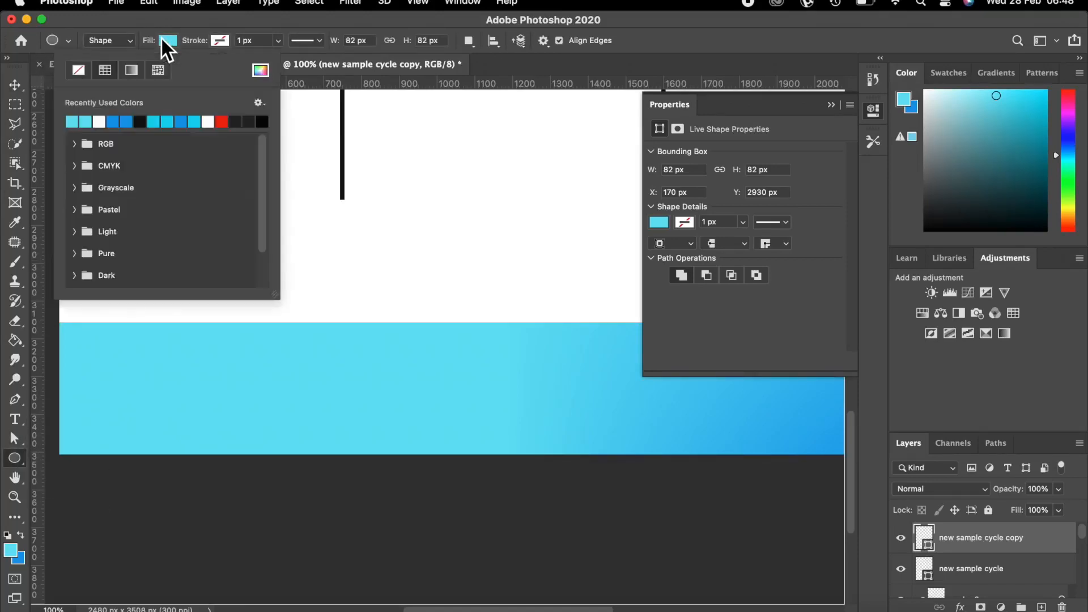
left_click(112, 122)
left_click(14, 86)
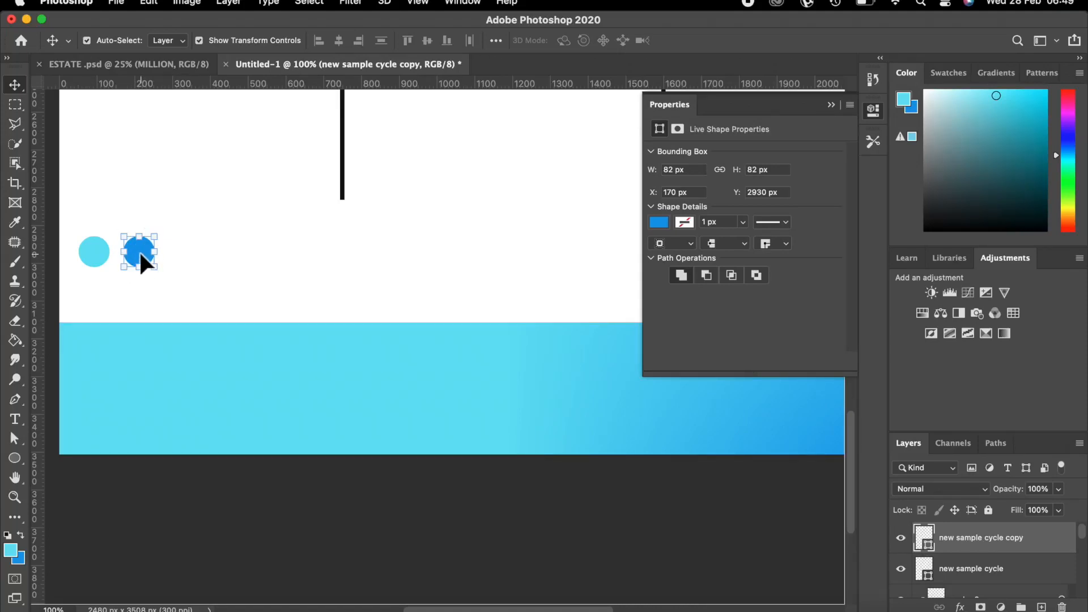
Duplicate again, place the third circle evenly spaced to the right, and fill it light cyan.
key("super+j")
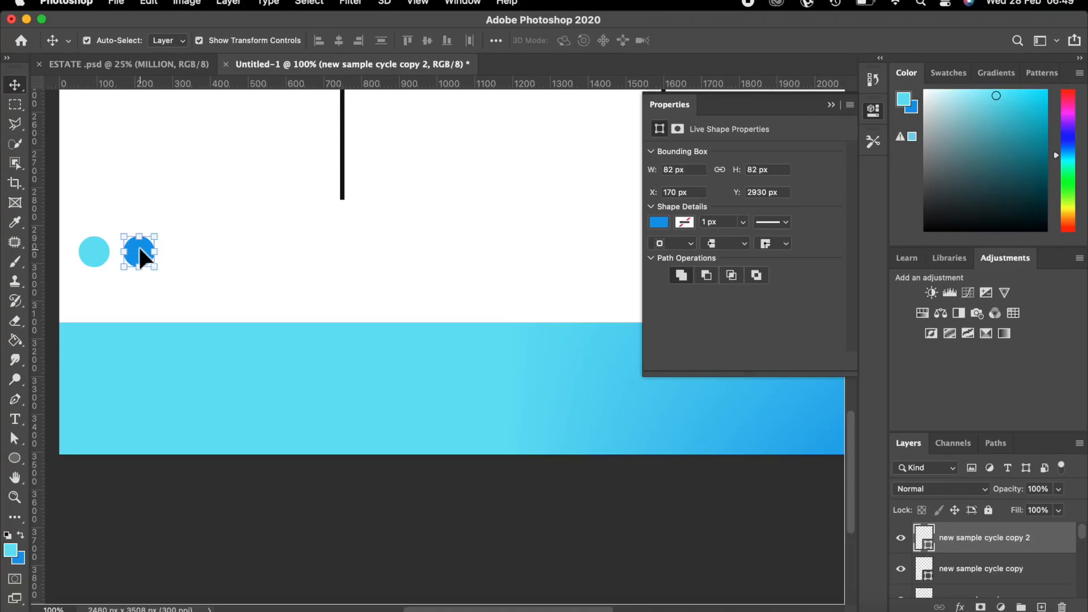
left_click_drag(149, 255, 180, 255)
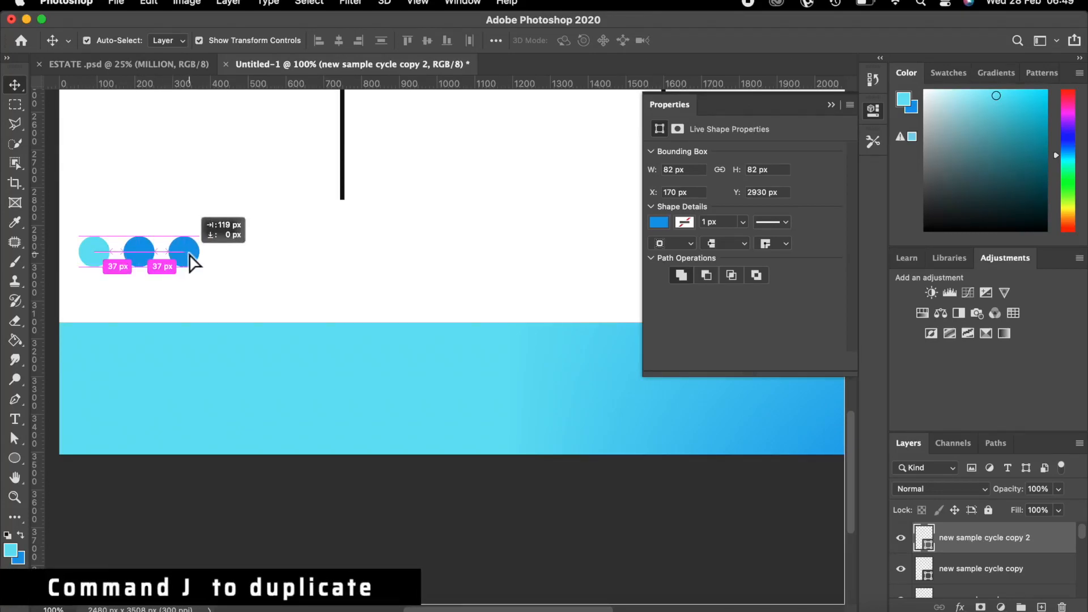
left_click_drag(190, 255, 190, 256)
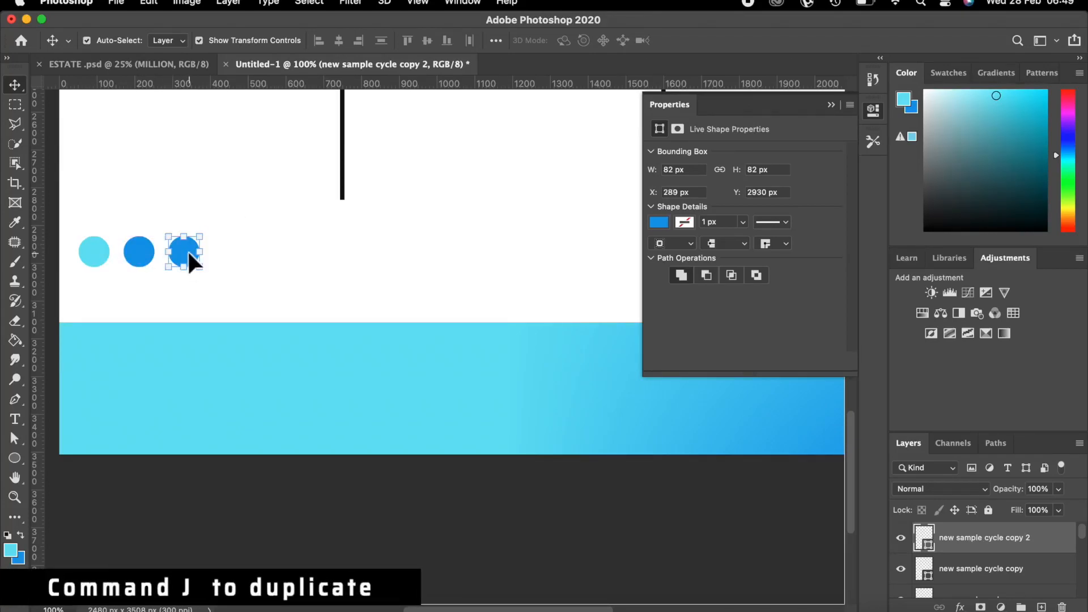
left_click(15, 458)
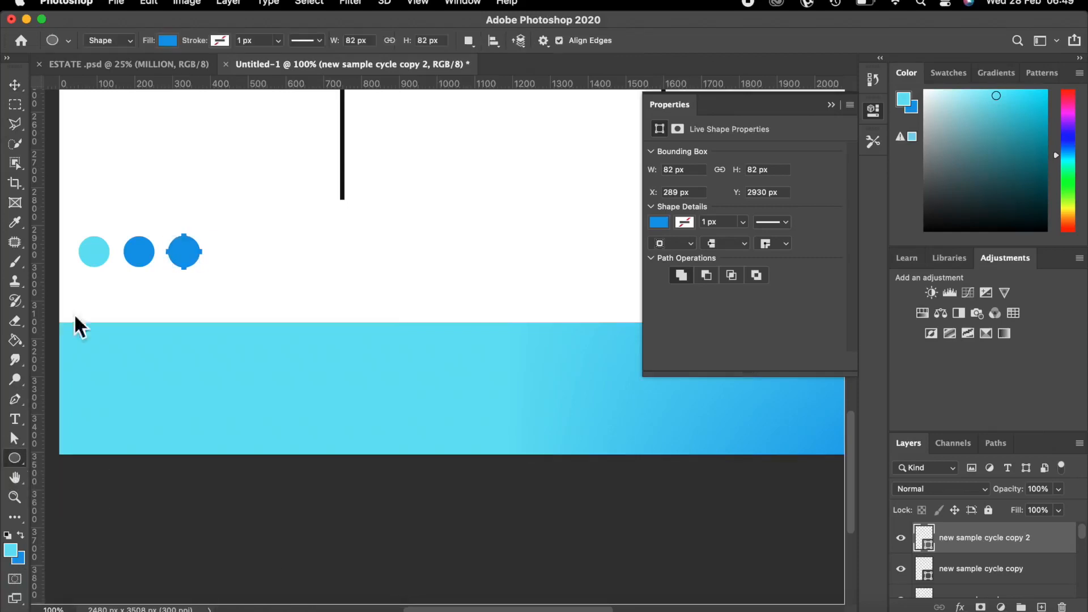
left_click(168, 41)
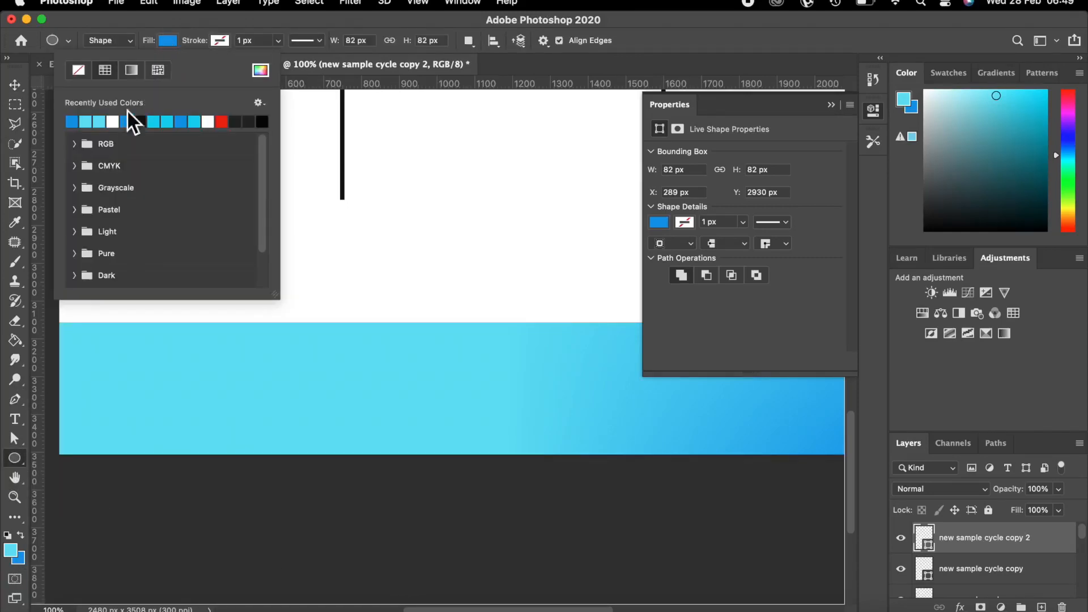
left_click(90, 121)
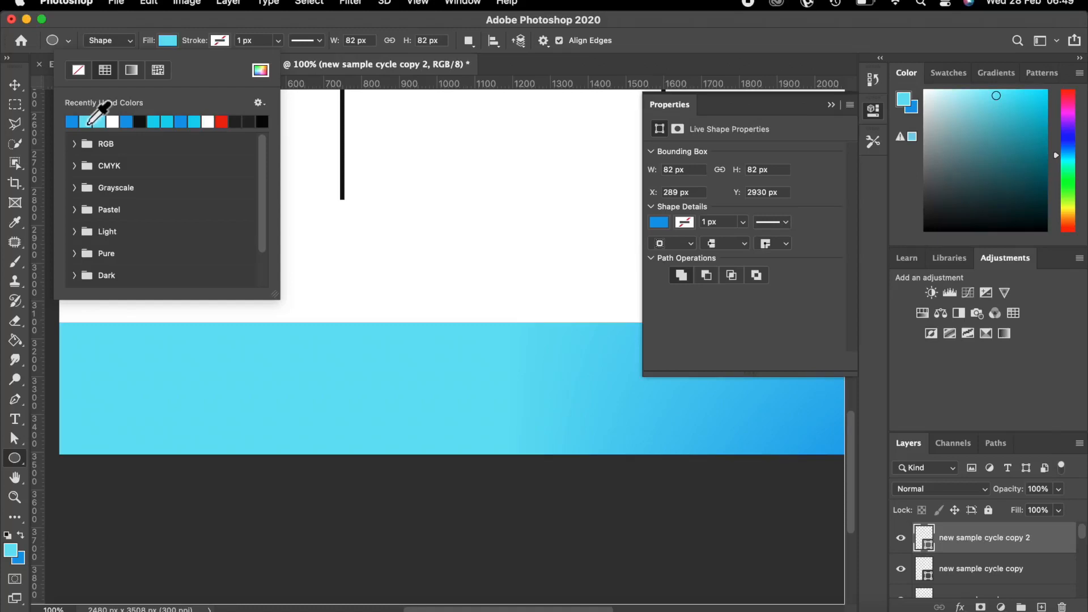
left_click(17, 87)
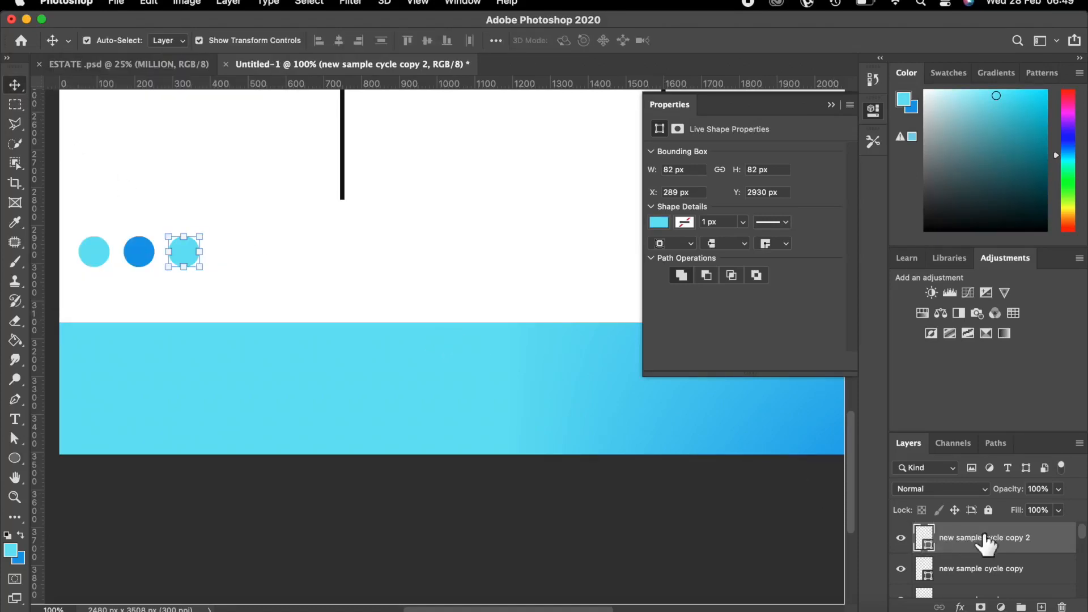
Rename the circle copies to 'new sample cycle 2' and 'new sample cycle 3'.
left_click_drag(981, 539, 1012, 586)
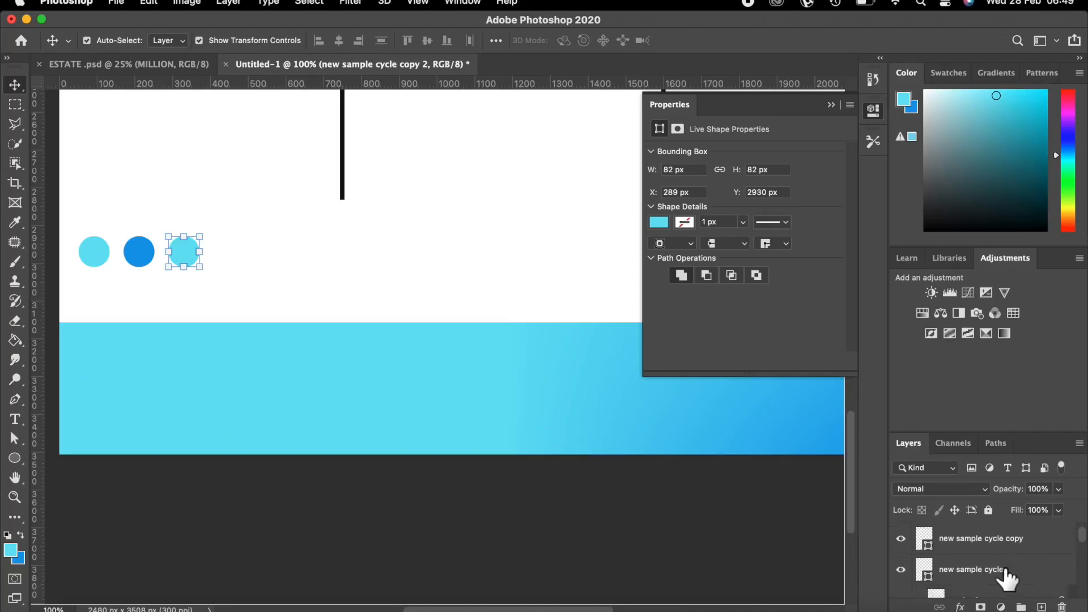
double_click(1000, 569)
double_click(1019, 539)
key("Right")
key("BackSpace")
key("BackSpace")
key("BackSpace")
key("BackSpace")
key("Return")
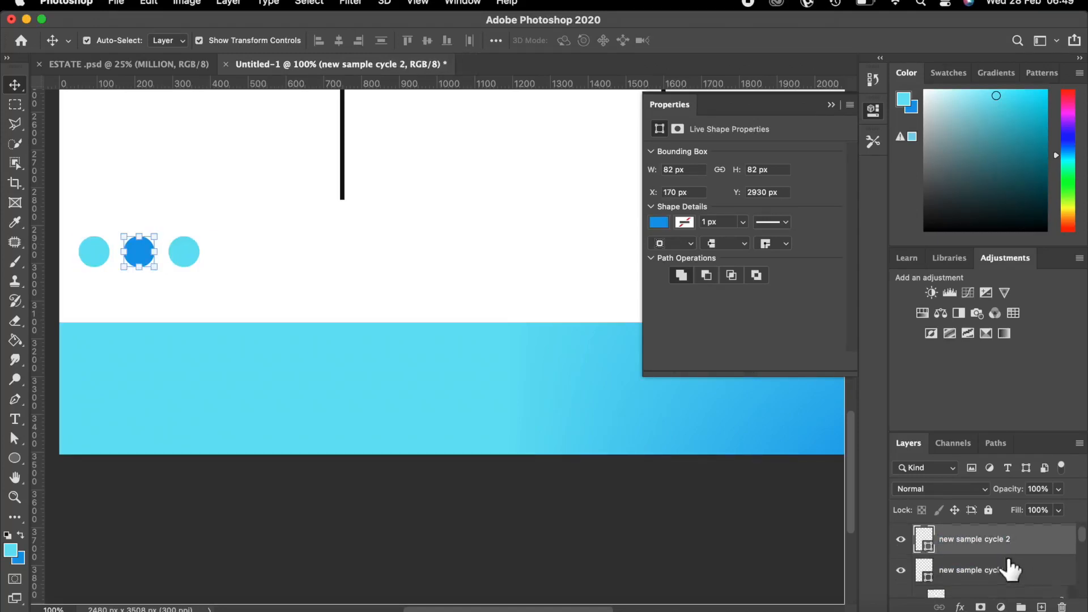
scroll(1071, 563, "up", 1)
left_click(1032, 538)
double_click(1032, 535)
key("Right")
key("BackSpace")
key("BackSpace")
key("BackSpace")
key("BackSpace")
key("BackSpace")
key("BackSpace")
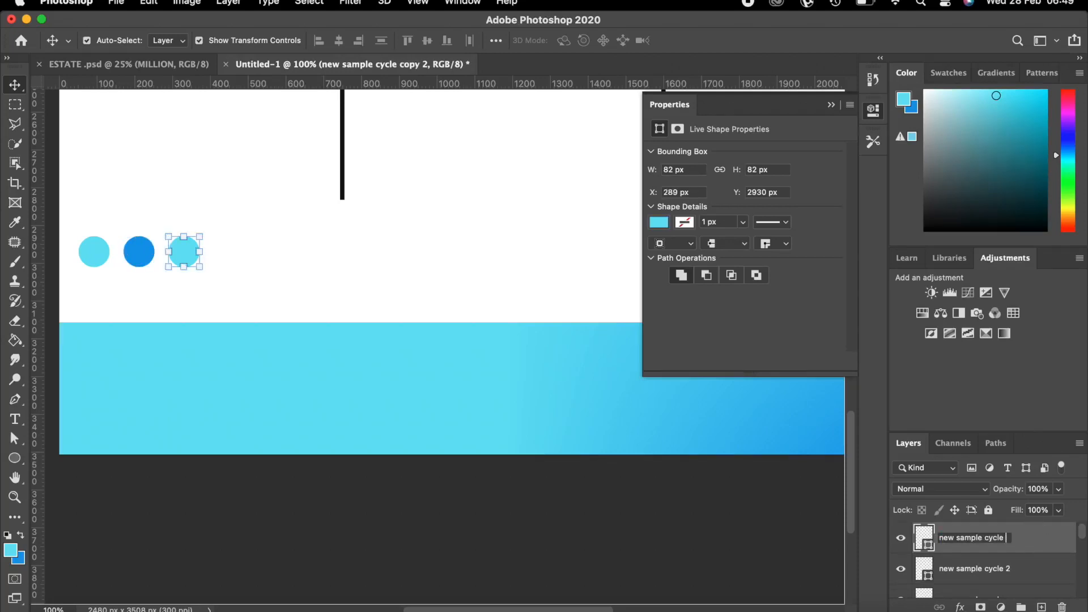
key("Return")
Lower the third circle layer's fill to 61% and zoom out to the whole flyer.
left_click(1058, 510)
left_click_drag(1061, 530, 1049, 528)
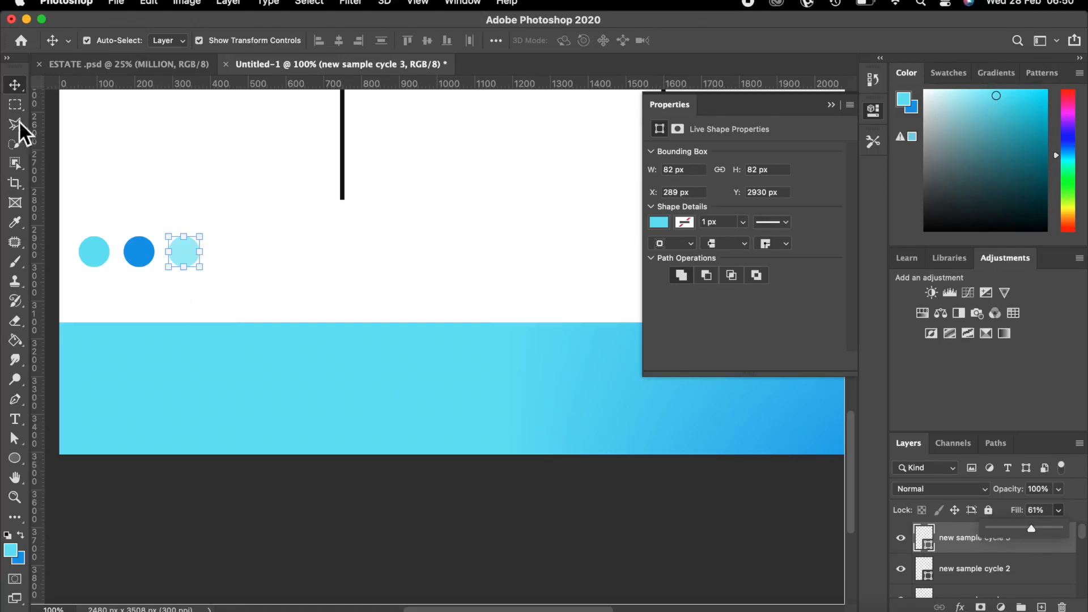
left_click(14, 88)
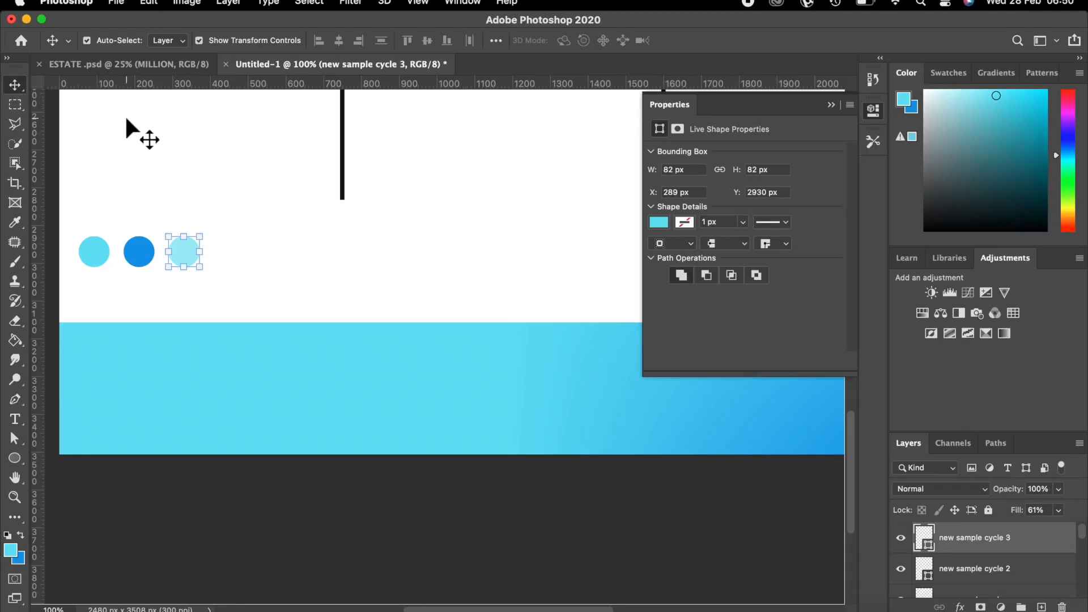
key("super+minus")
key("super+minus")
key("super+minus")
key("super+minus")
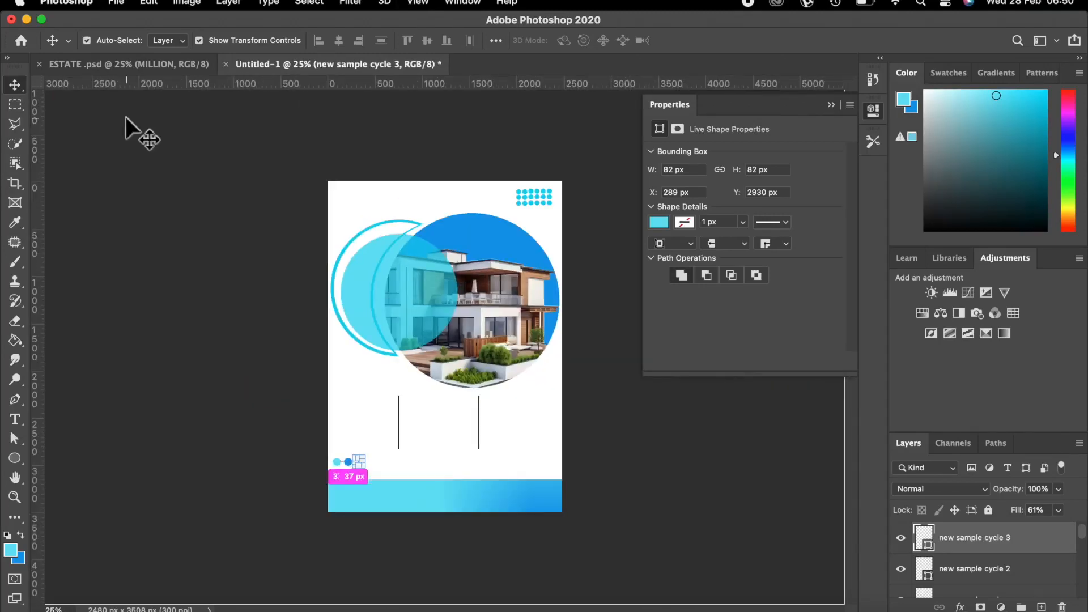
left_click(247, 178)
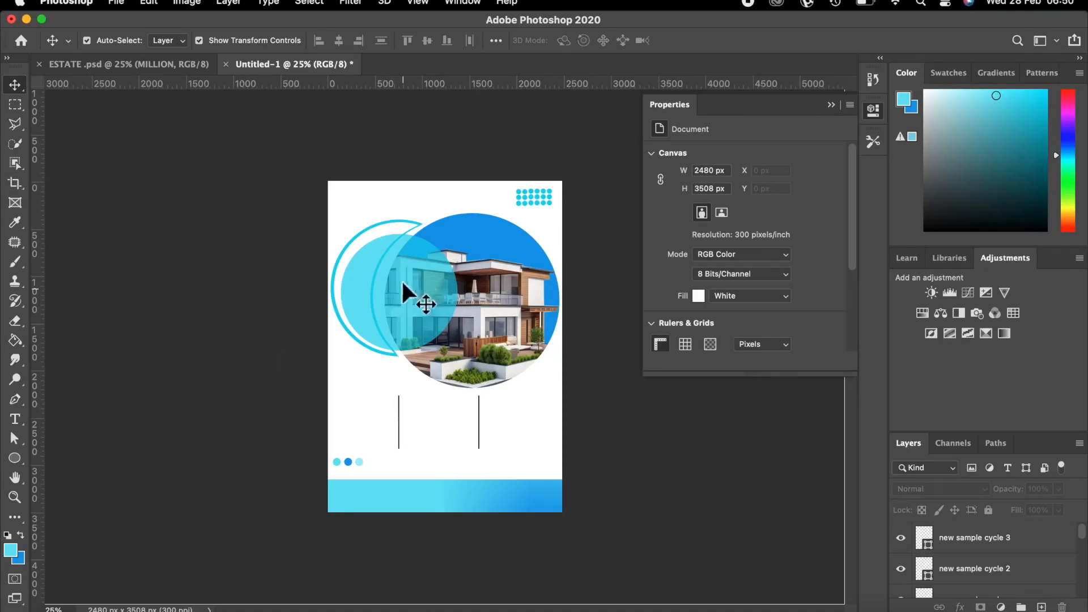
left_click(491, 226)
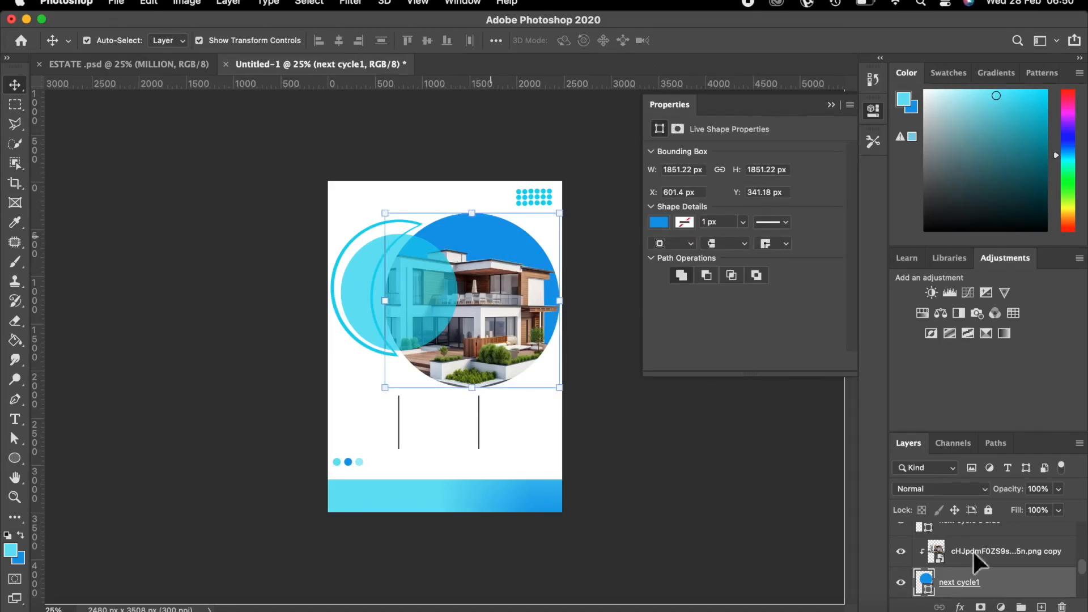
scroll(998, 590, "down", 2)
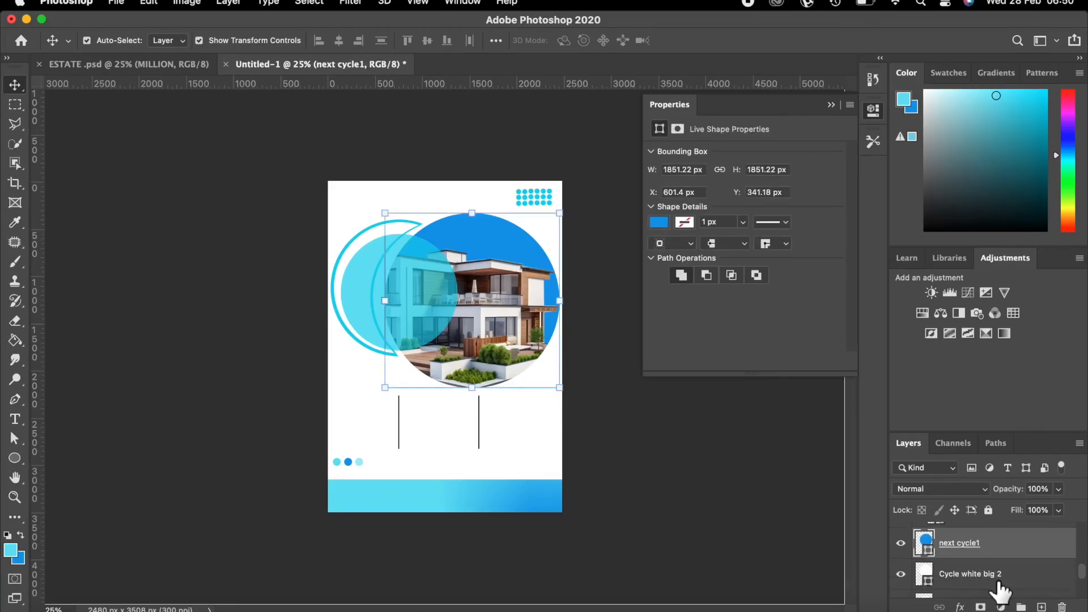
scroll(996, 581, "up", 1)
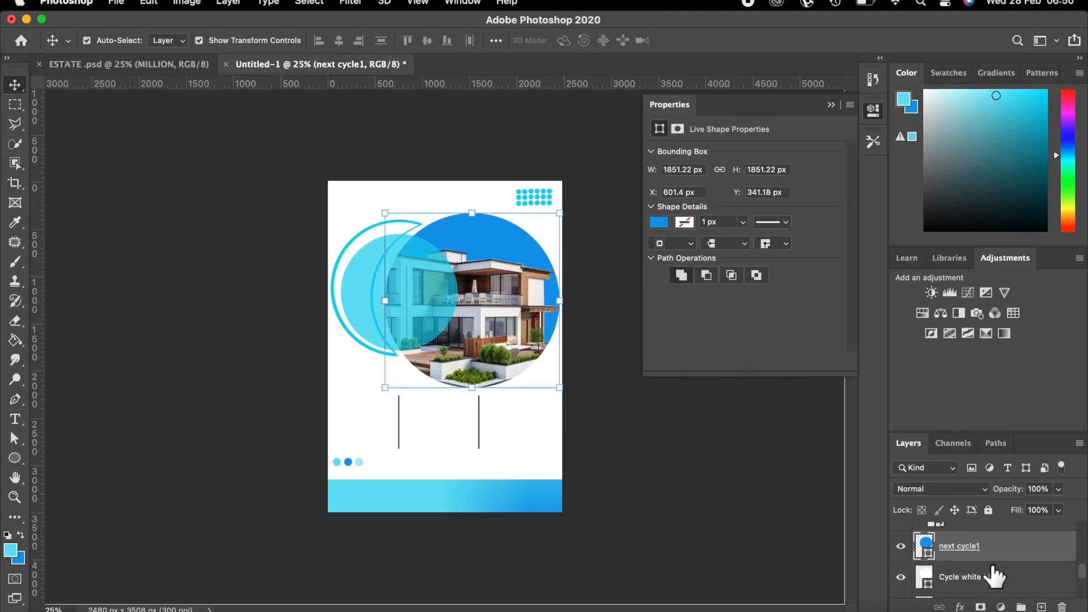
scroll(973, 558, "up", 1)
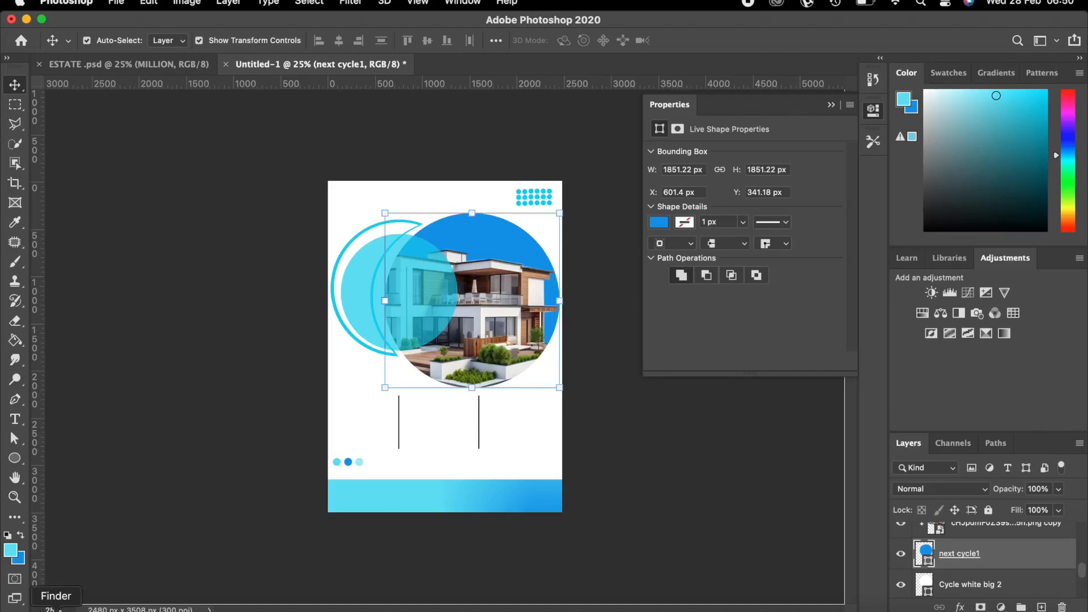
left_click(56, 610)
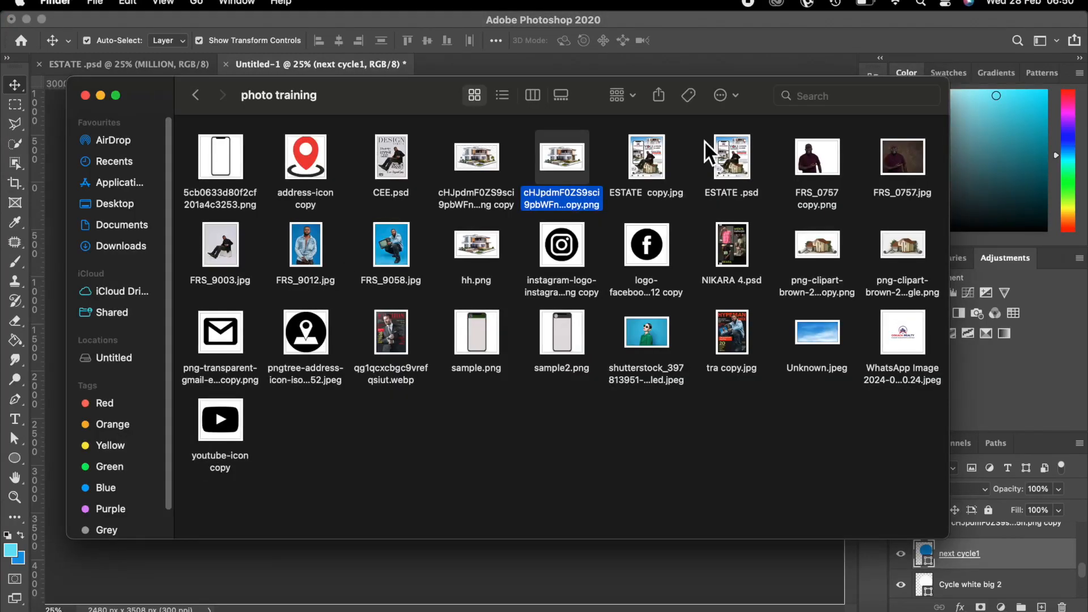
Drag Unknown.jpeg from the photo training folder onto the Photoshop flyer.
left_click_drag(817, 333, 589, 572)
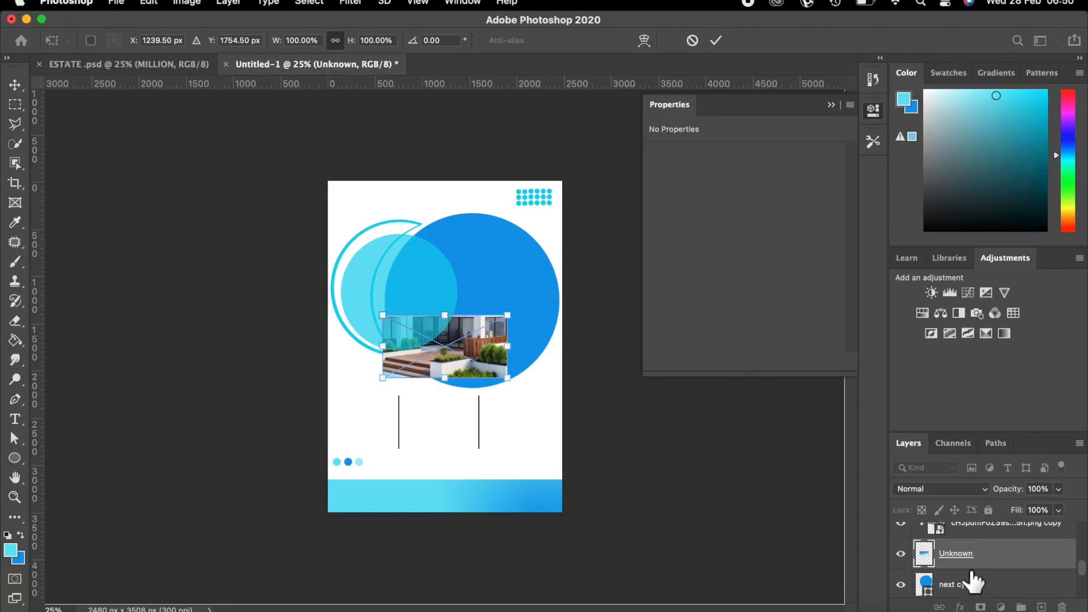
Enlarge the placed Unknown photo and shift it over the big blue circle.
scroll(972, 580, "up", 1)
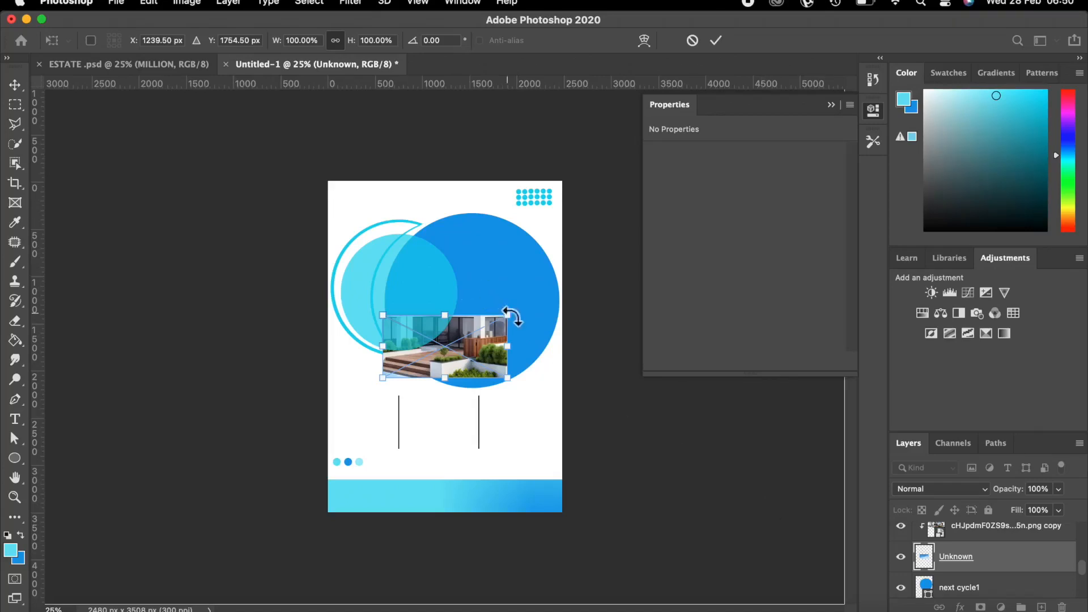
left_click_drag(507, 315, 801, 272)
left_click_drag(382, 379, 321, 425)
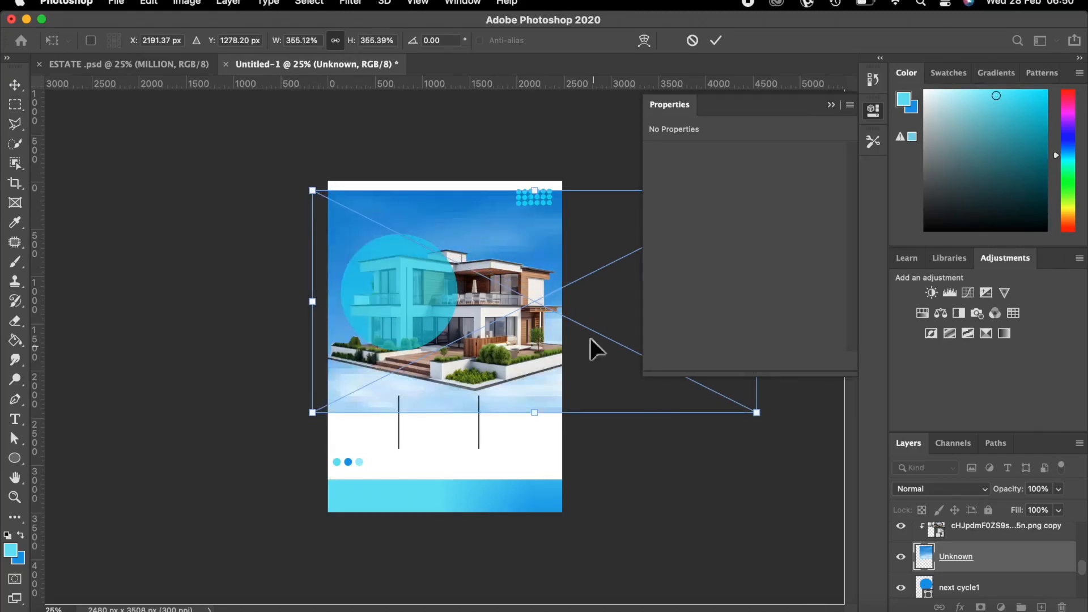
left_click_drag(538, 236, 427, 235)
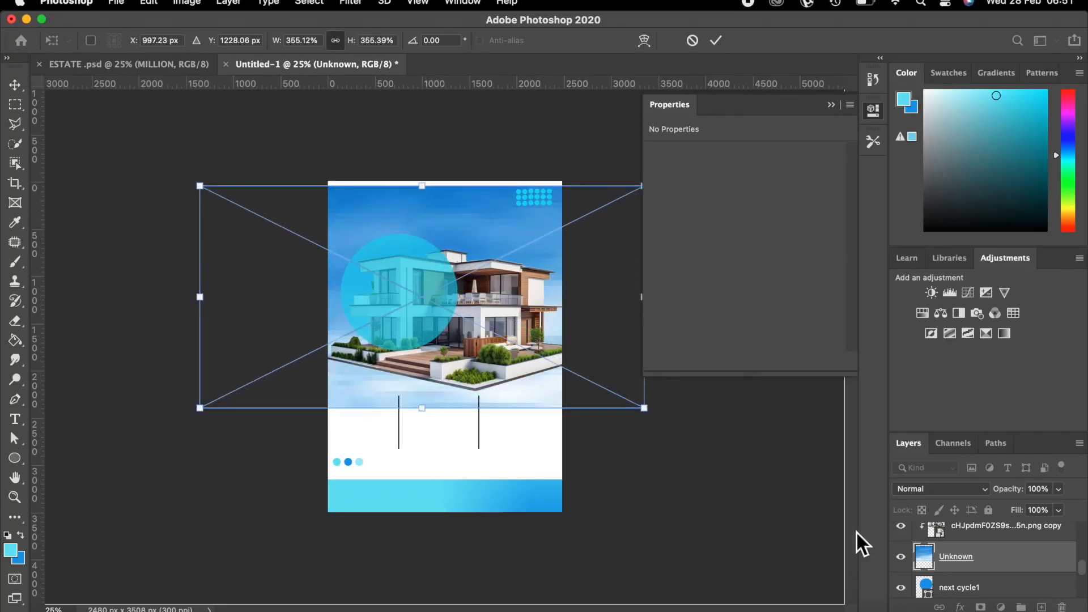
Clip the photo into the blue circle and scale it to 402.79% (5337 × 2670 px).
left_click(945, 561, "alt")
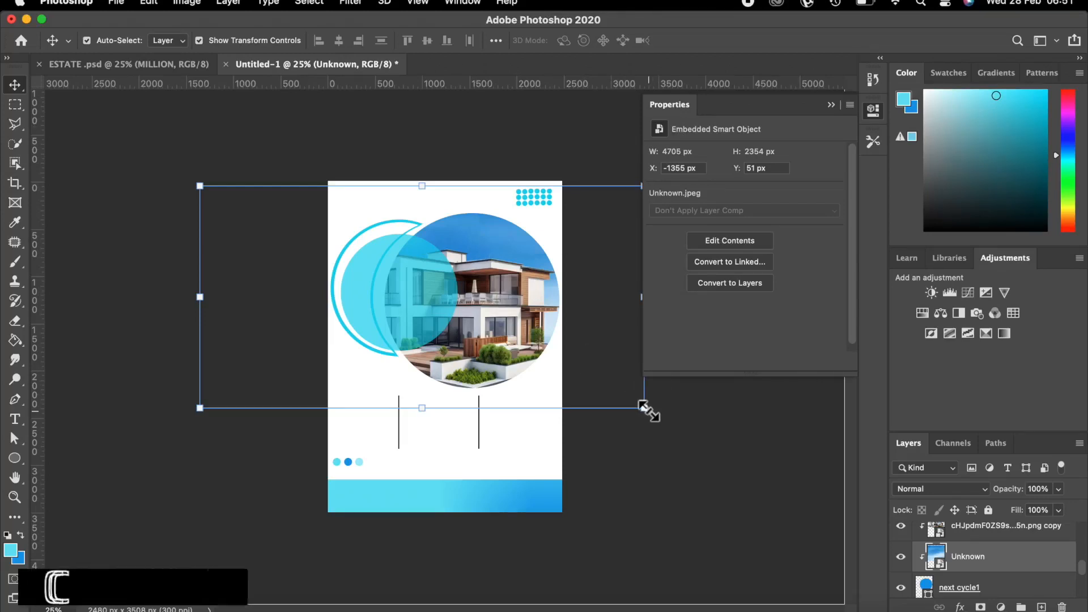
key("super+t")
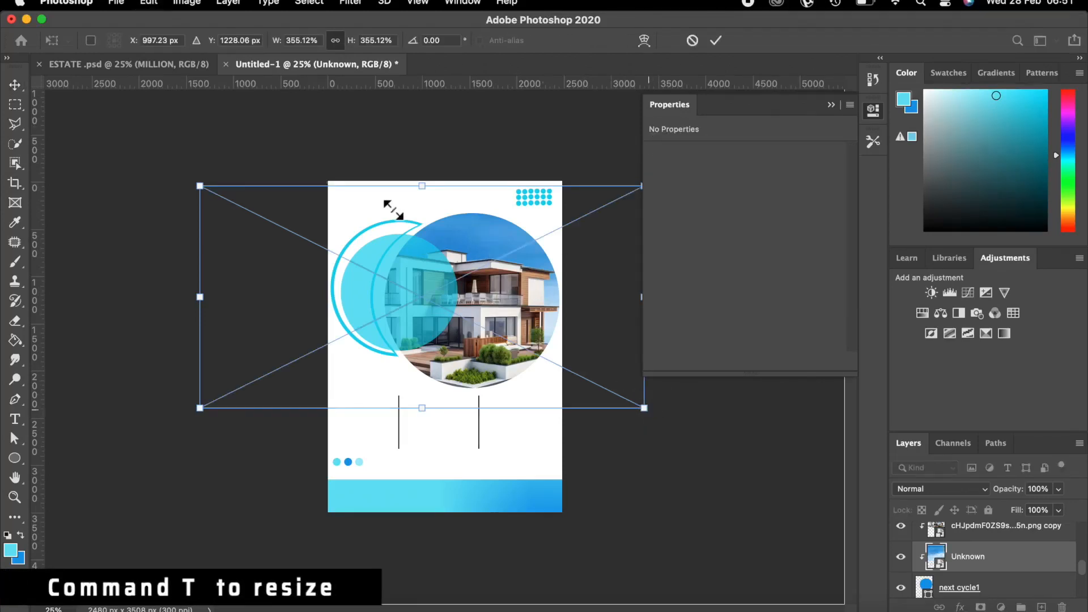
left_click_drag(187, 178, 140, 136)
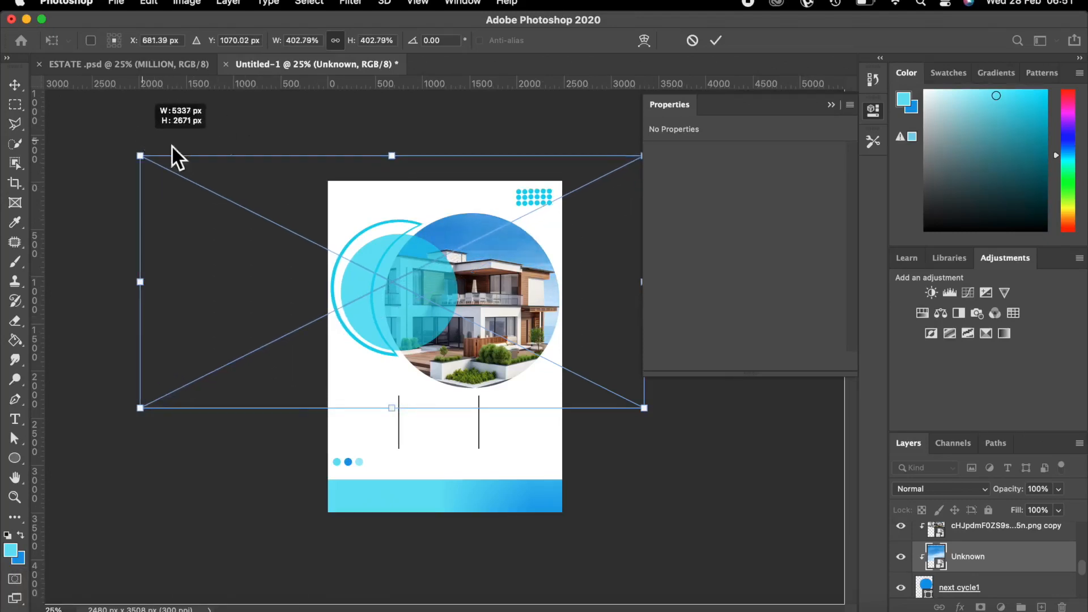
left_click(713, 40)
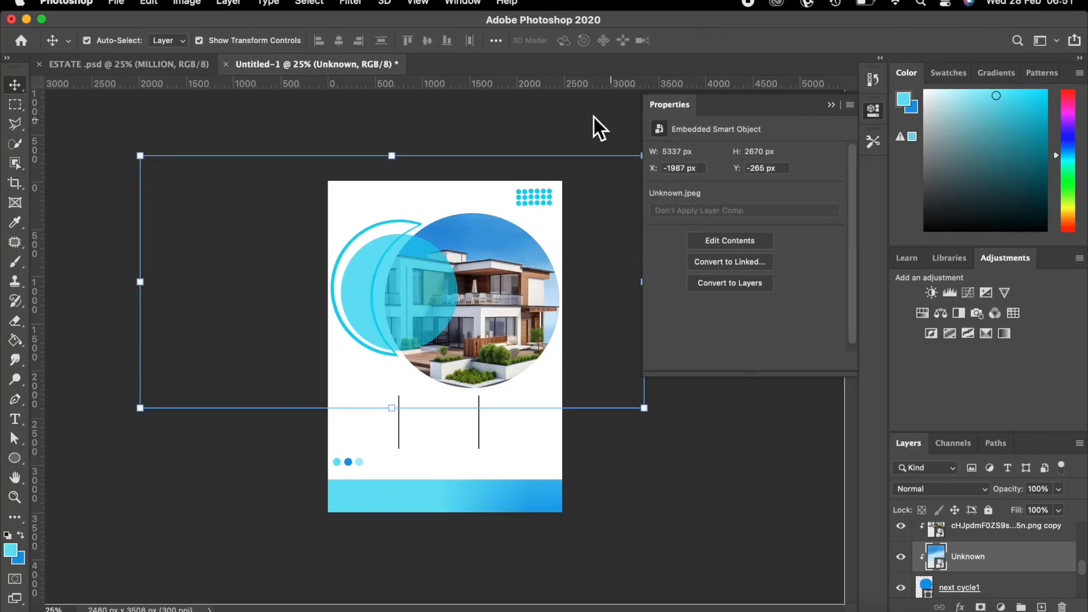
left_click(567, 111)
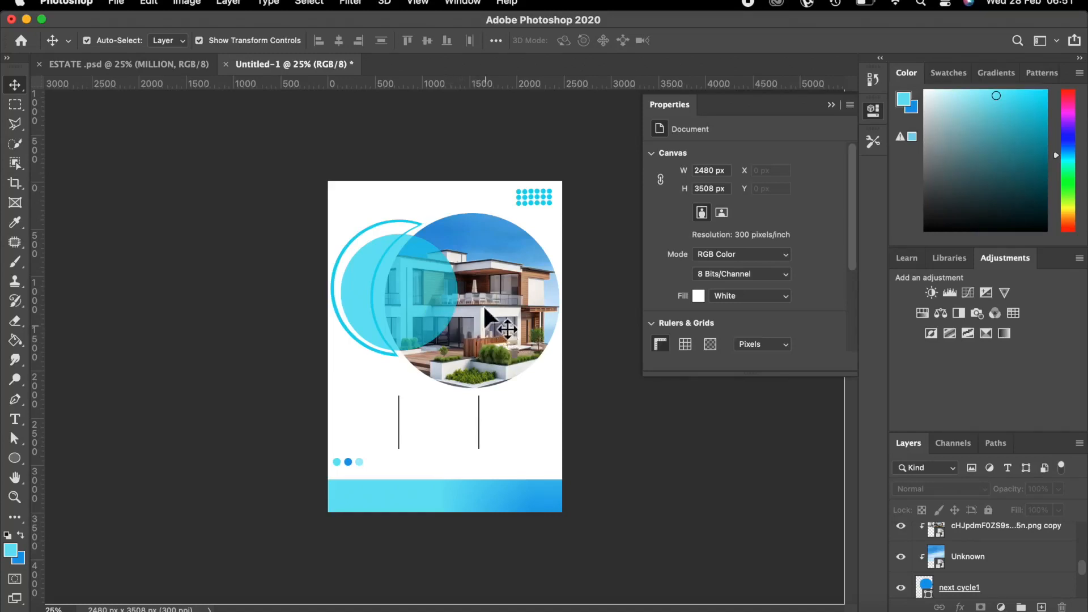
Add a new empty layer named 'Fun cycle' above new sample cycle 3.
scroll(1008, 561, "up", 5)
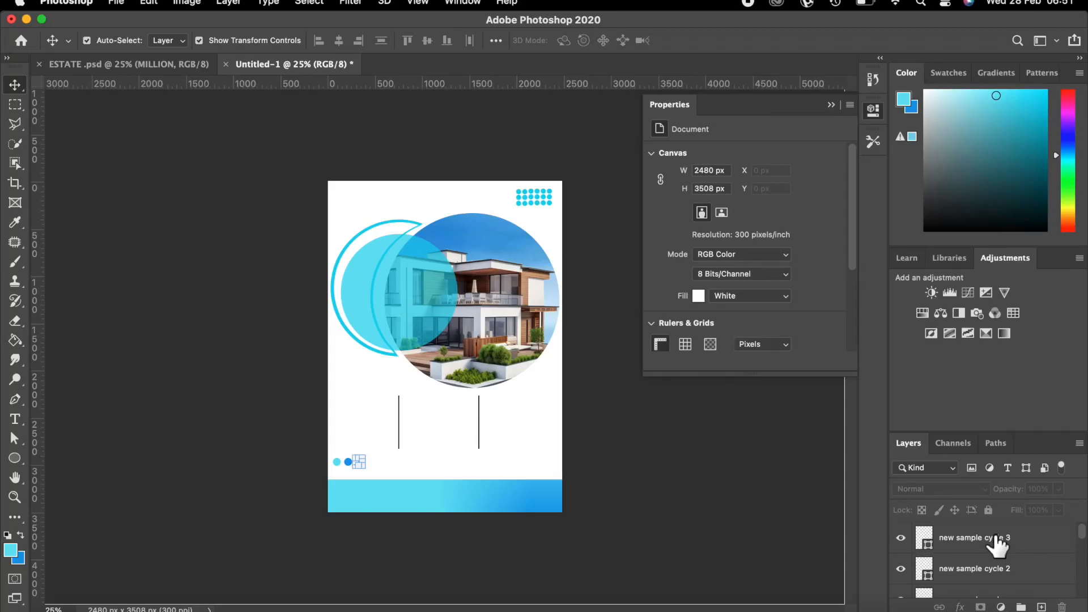
left_click(996, 537)
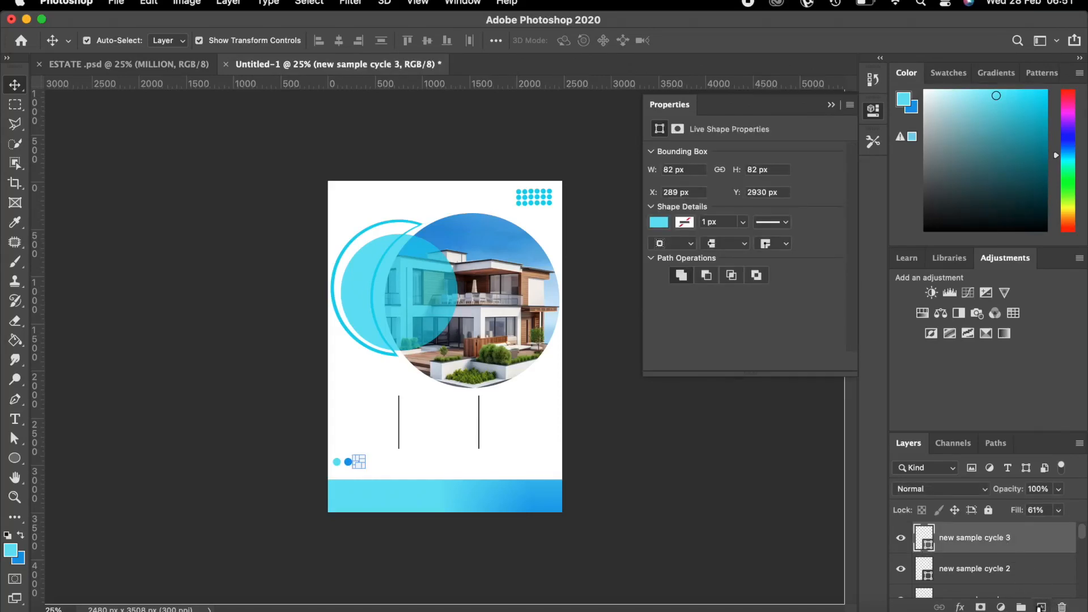
left_click(1041, 607)
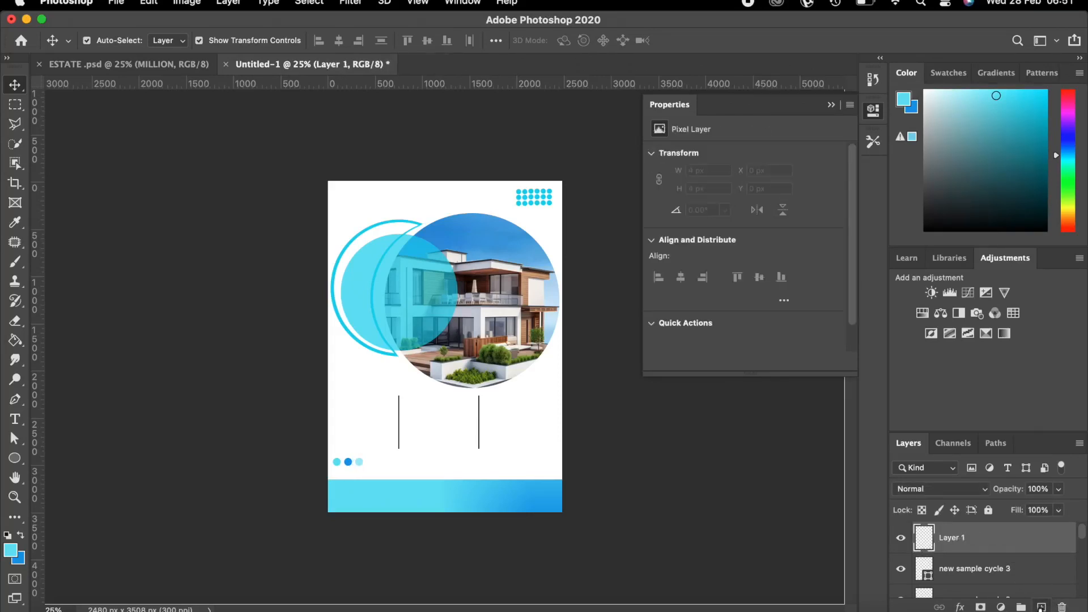
double_click(953, 539)
key("Return")
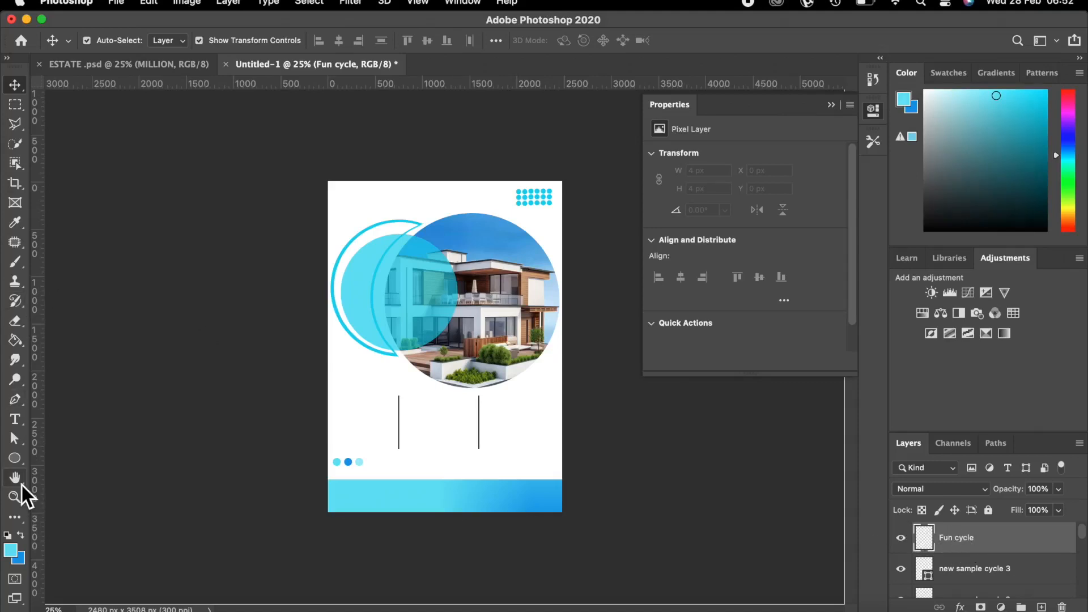
Draw a 546 × 546 px blue circle at 77% fill overlapping the house circle's lower right edge.
left_click(19, 533)
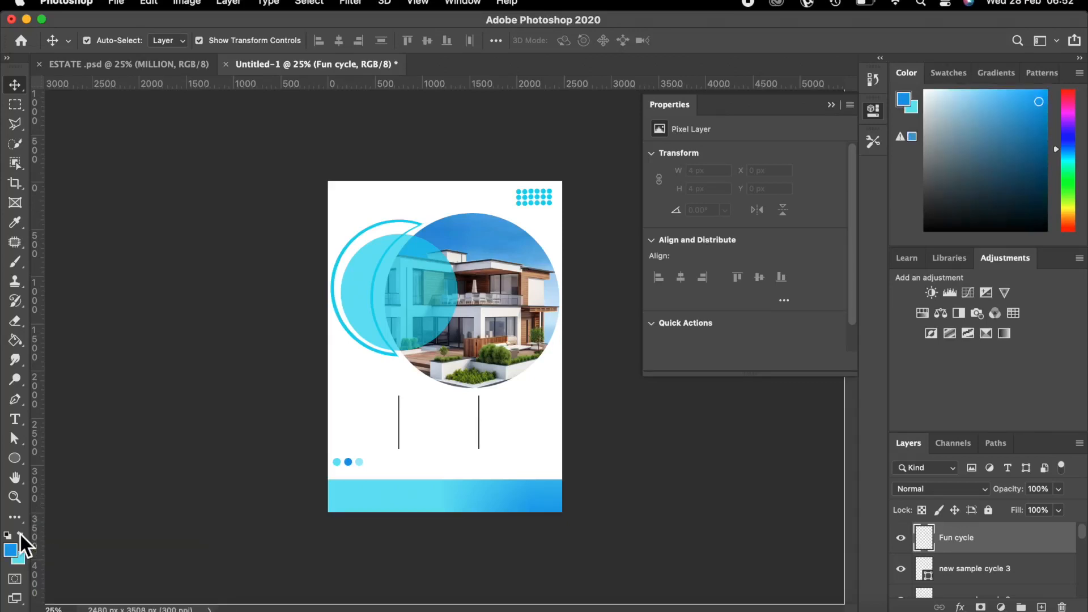
left_click(11, 458)
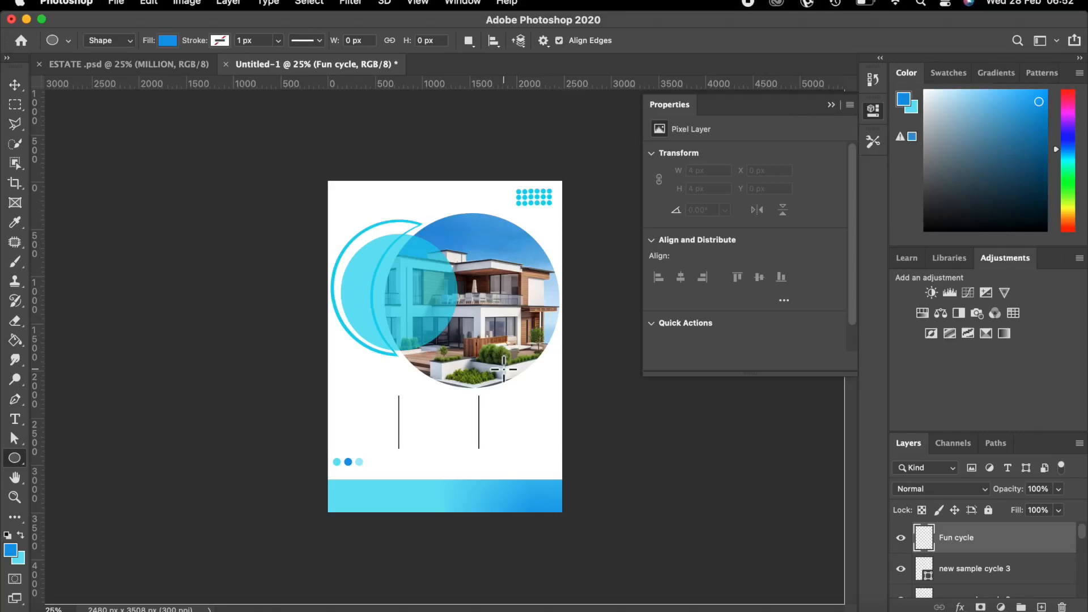
left_click_drag(494, 350, 557, 401)
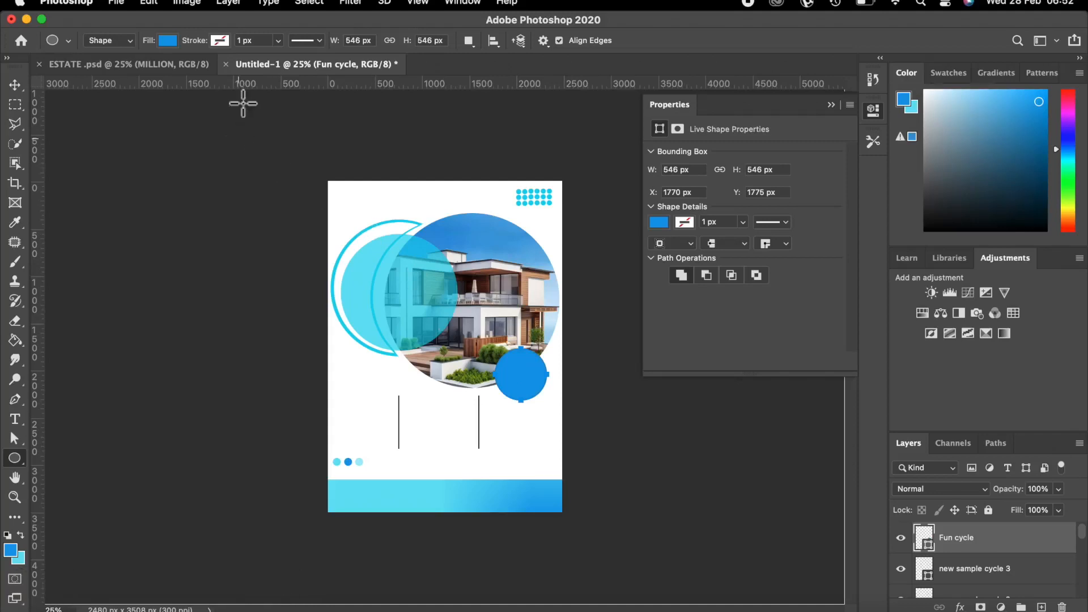
left_click(1058, 510)
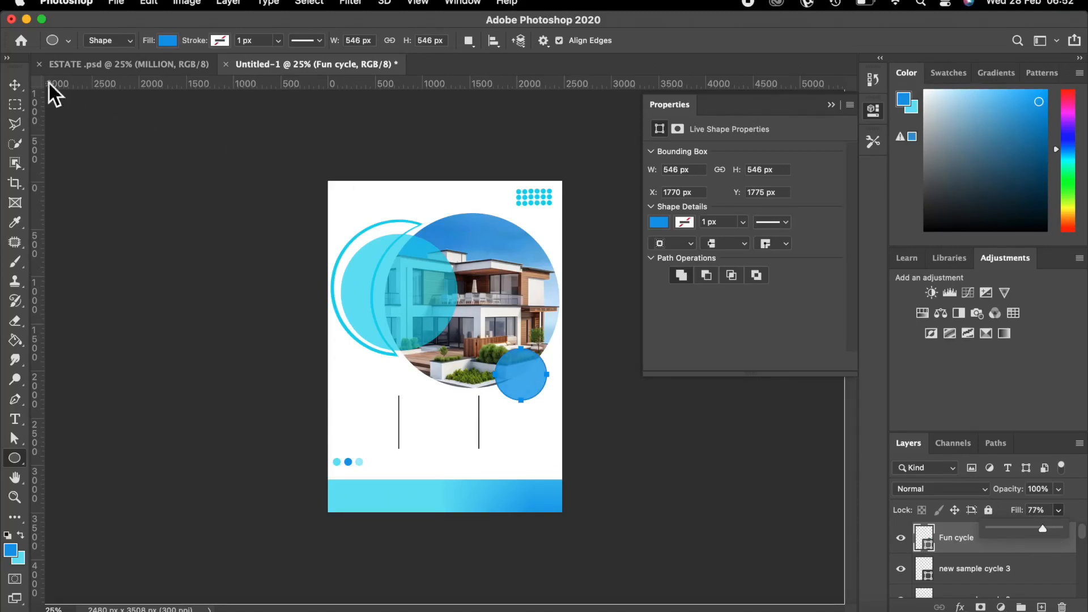
left_click(17, 83)
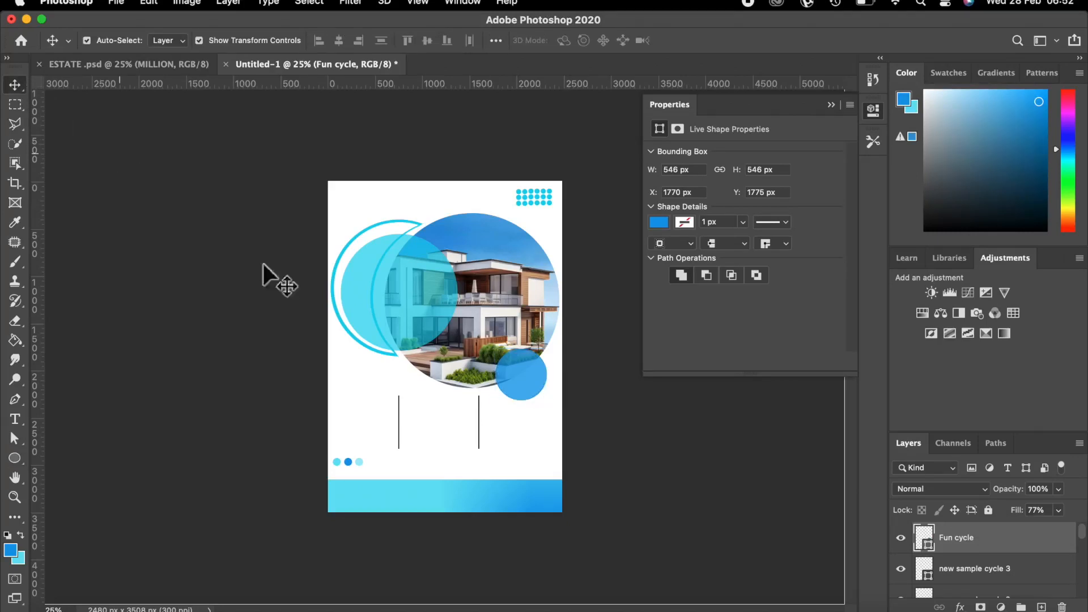
mouse_move(521, 377)
left_mouse_down()
mouse_move(537, 362)
mouse_move(528, 378)
mouse_move(536, 374)
left_mouse_up()
left_click(637, 420)
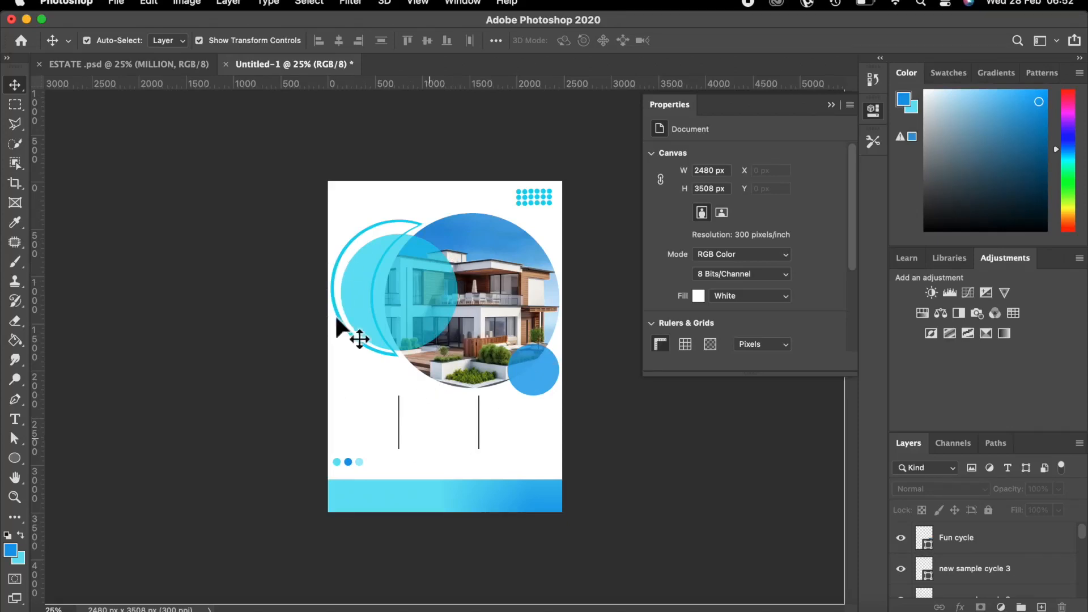
left_click(961, 544)
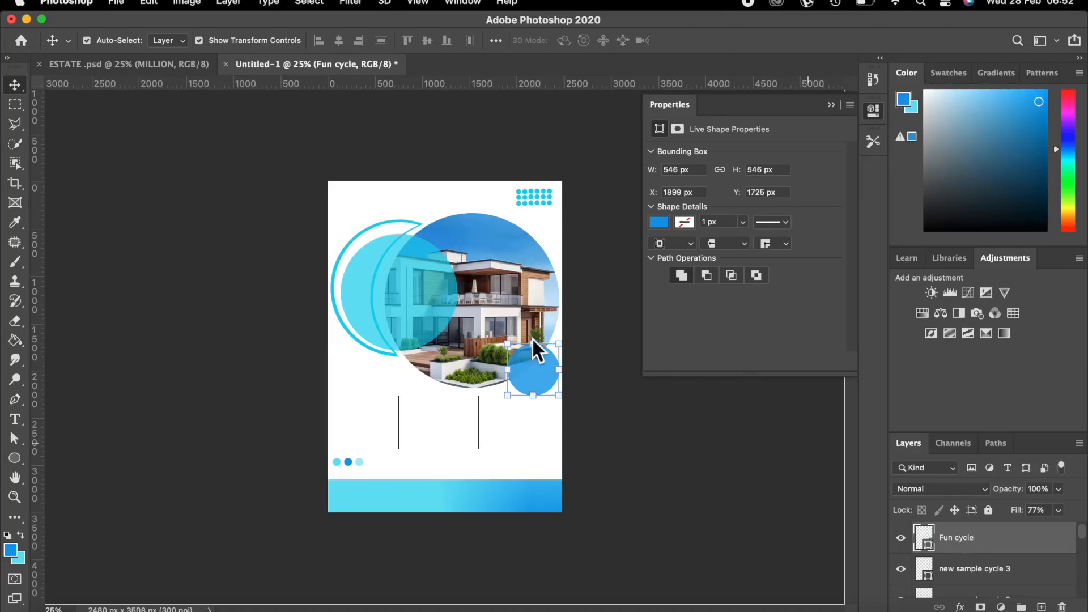
Add a new empty layer named 'Land 1'.
left_click(1041, 607)
double_click(950, 538)
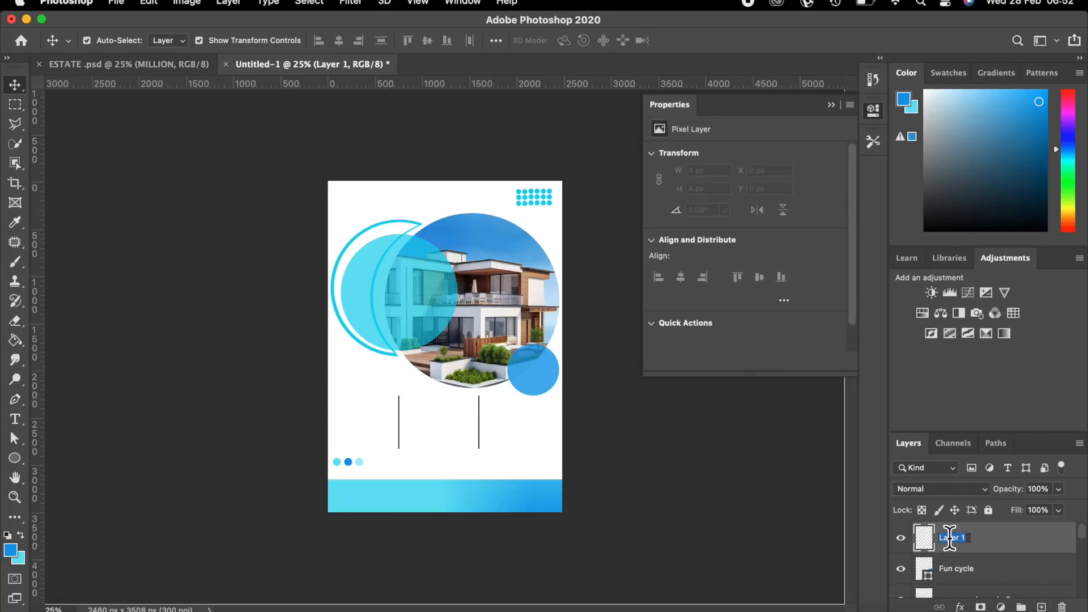
type("4")
type("and")
type(" 1")
key("Return")
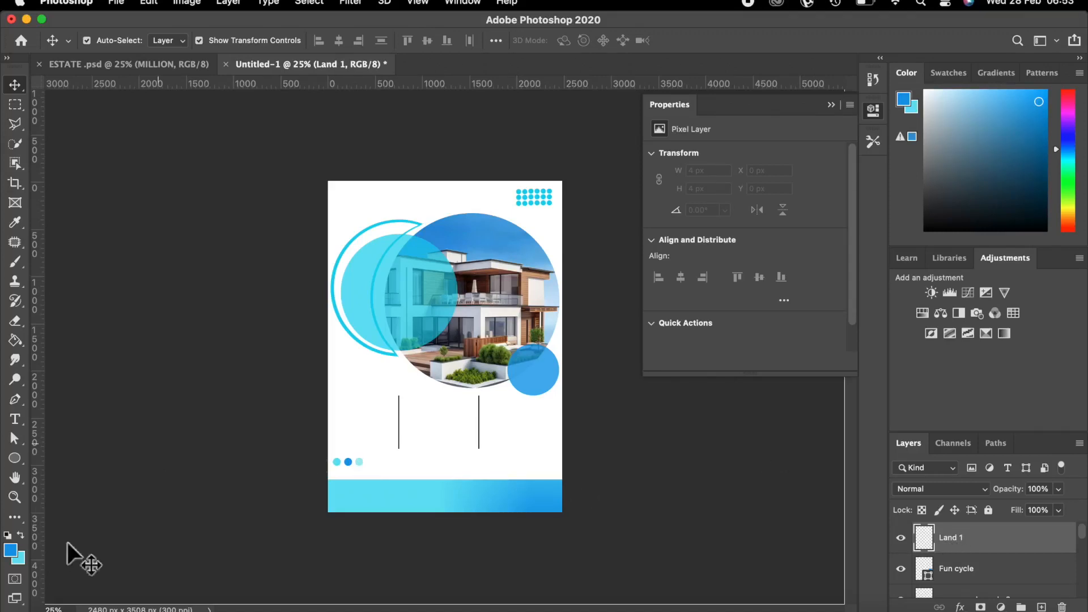
Set the foreground colour to near-black 070808.
left_click(11, 549)
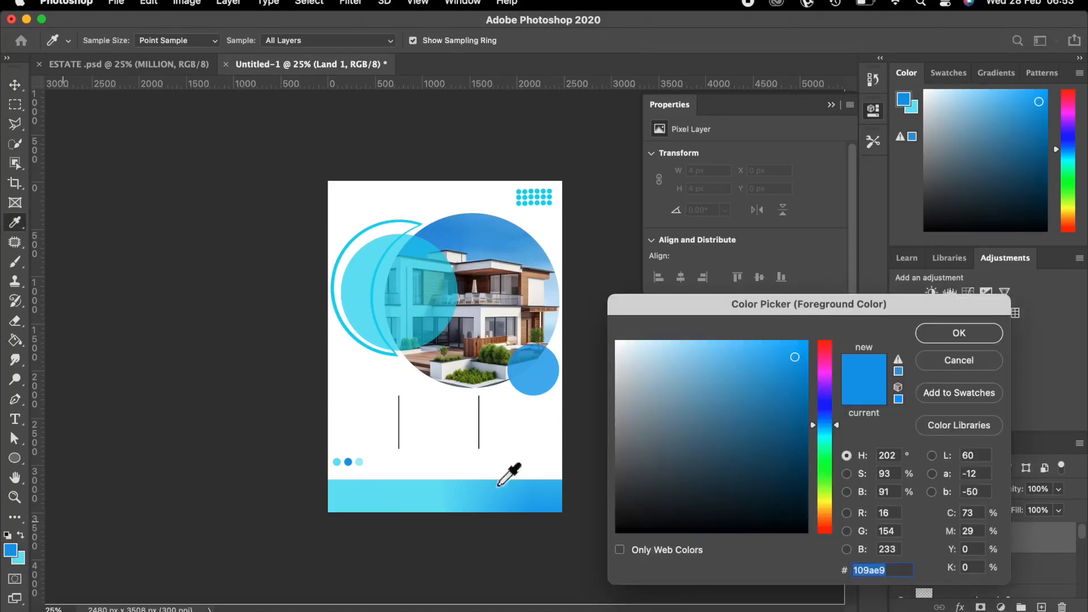
left_click(634, 526)
left_click(957, 334)
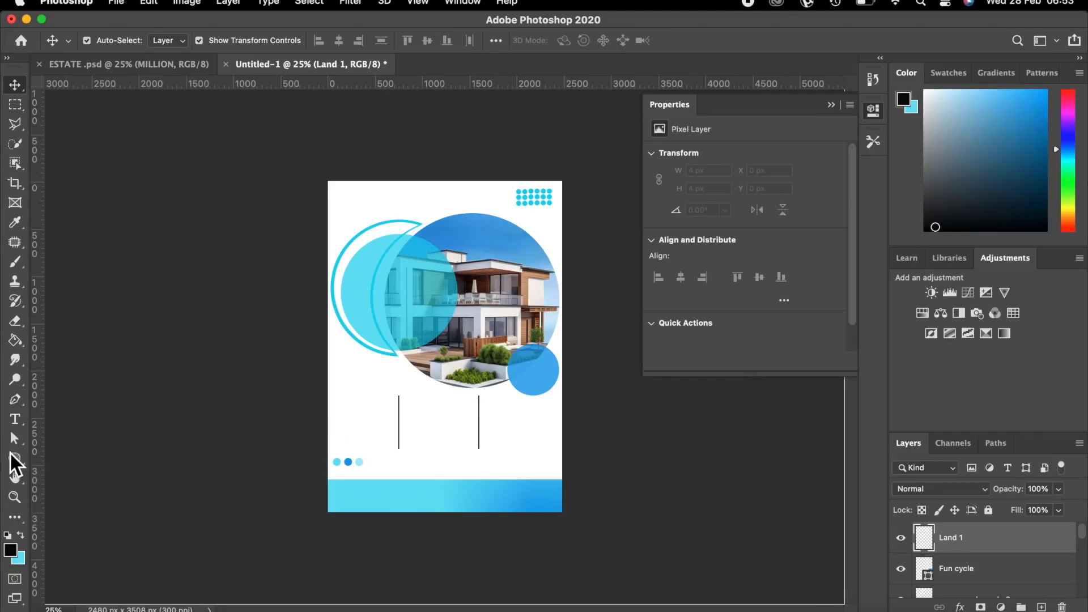
left_click(13, 418)
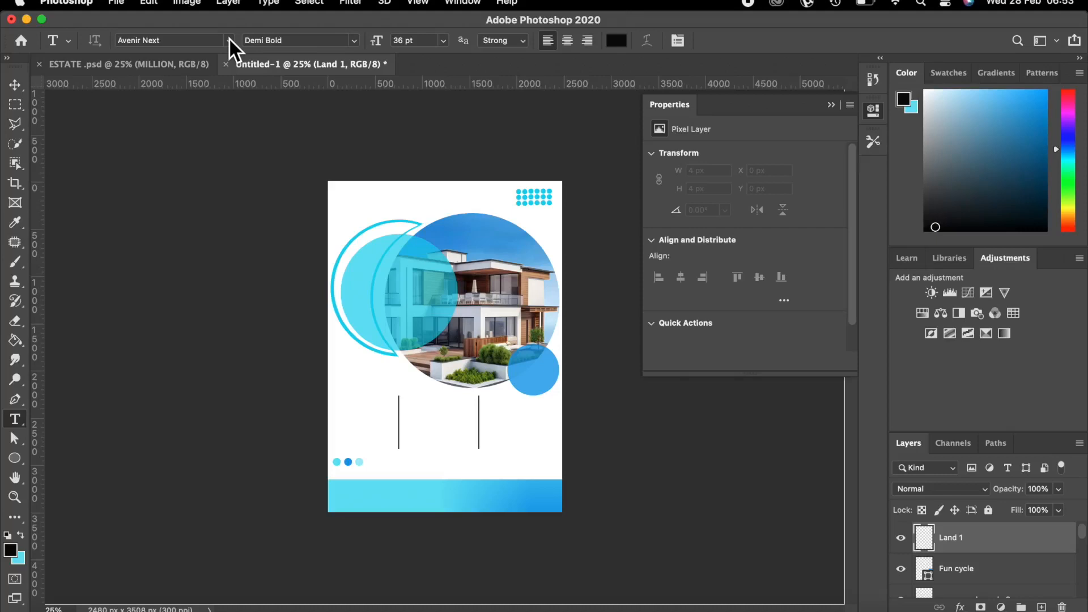
Set the type options to Avenir Next, Medium weight, 24 pt.
left_click(229, 37)
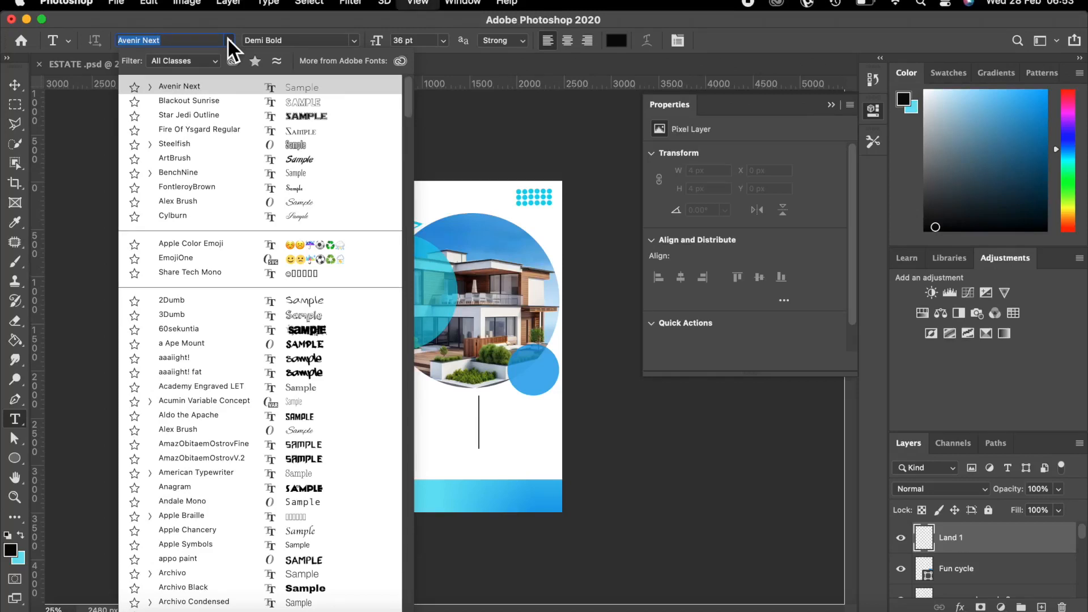
key("super+plus")
key("super+plus")
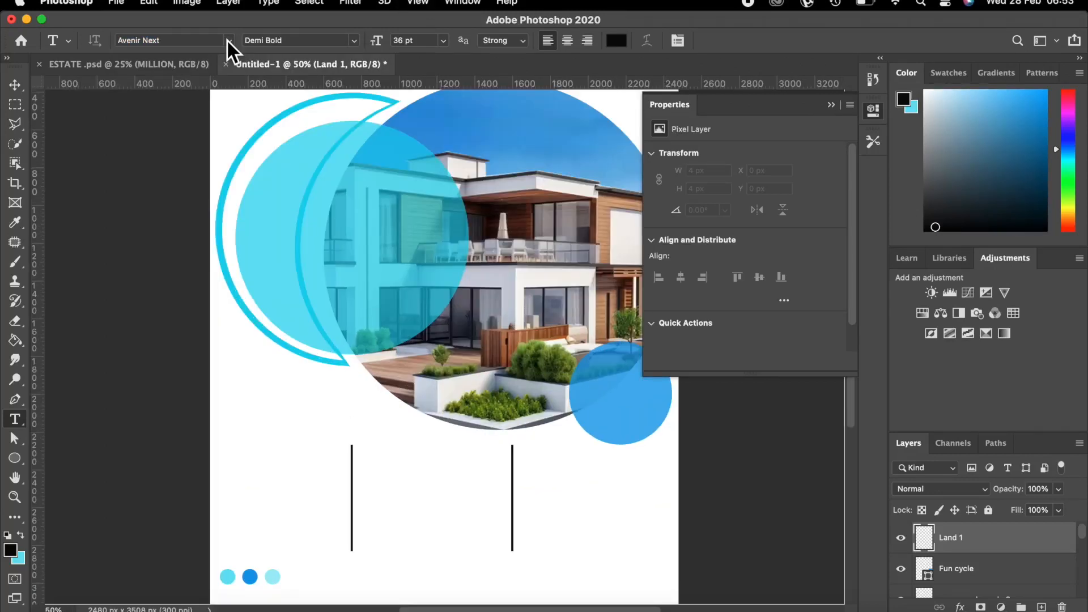
left_click(228, 40)
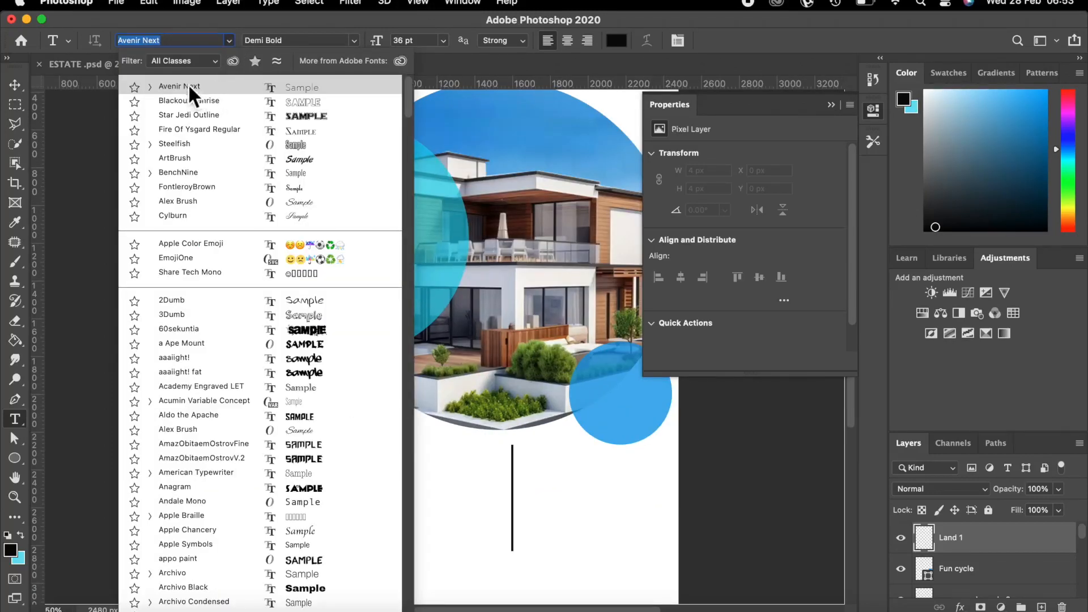
left_click(291, 87)
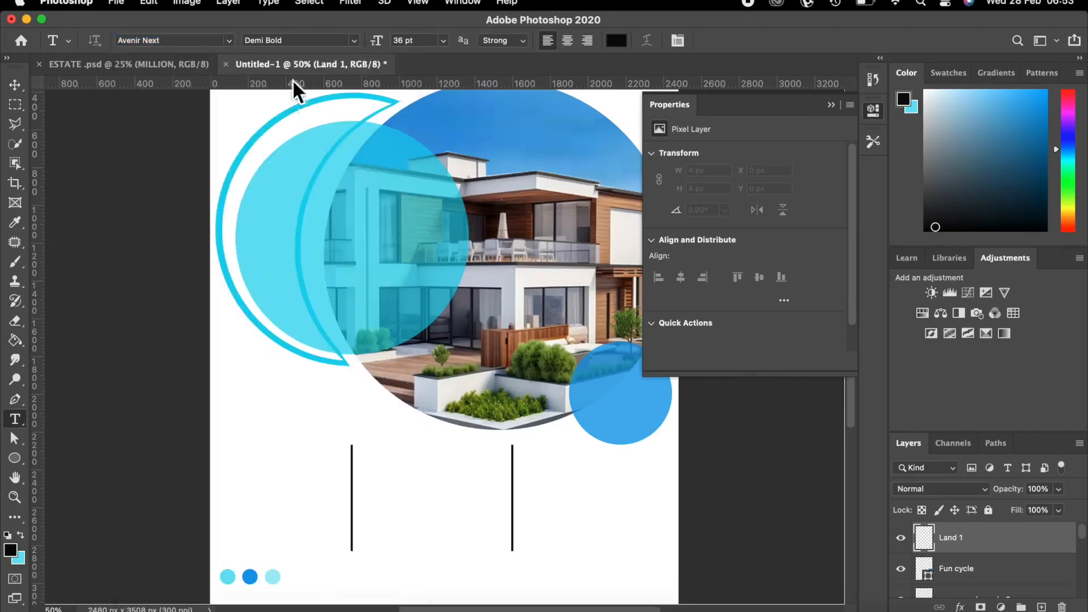
left_click(354, 43)
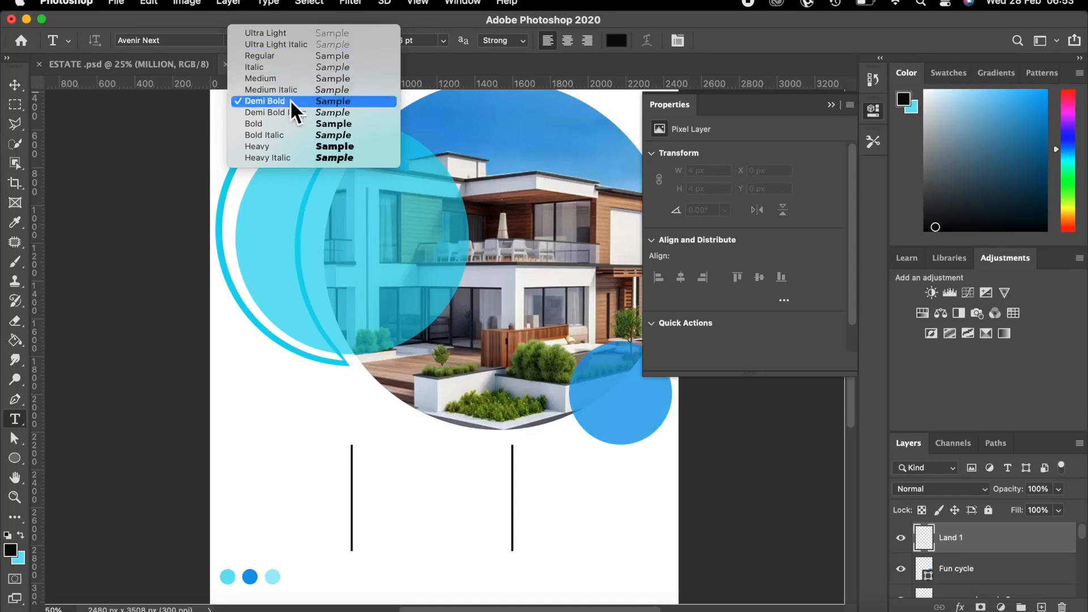
left_click(263, 76)
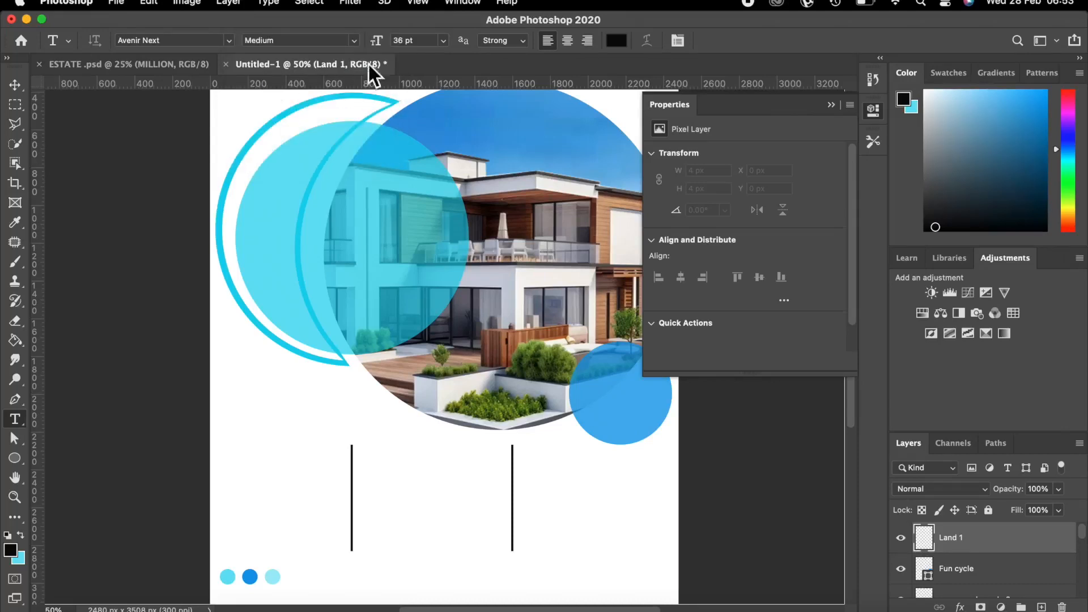
left_click(444, 40)
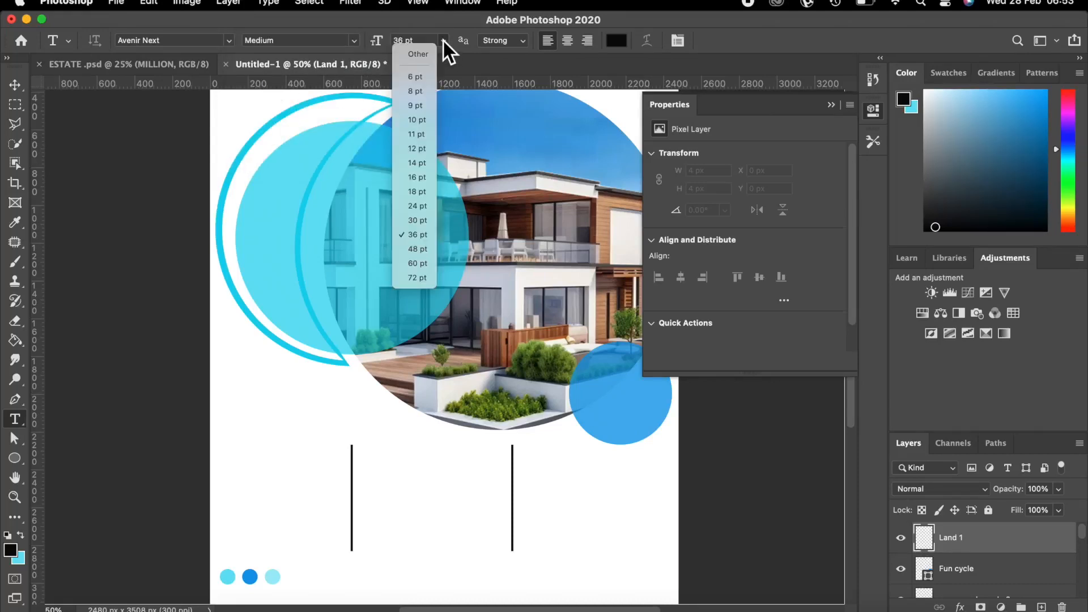
left_click(417, 207)
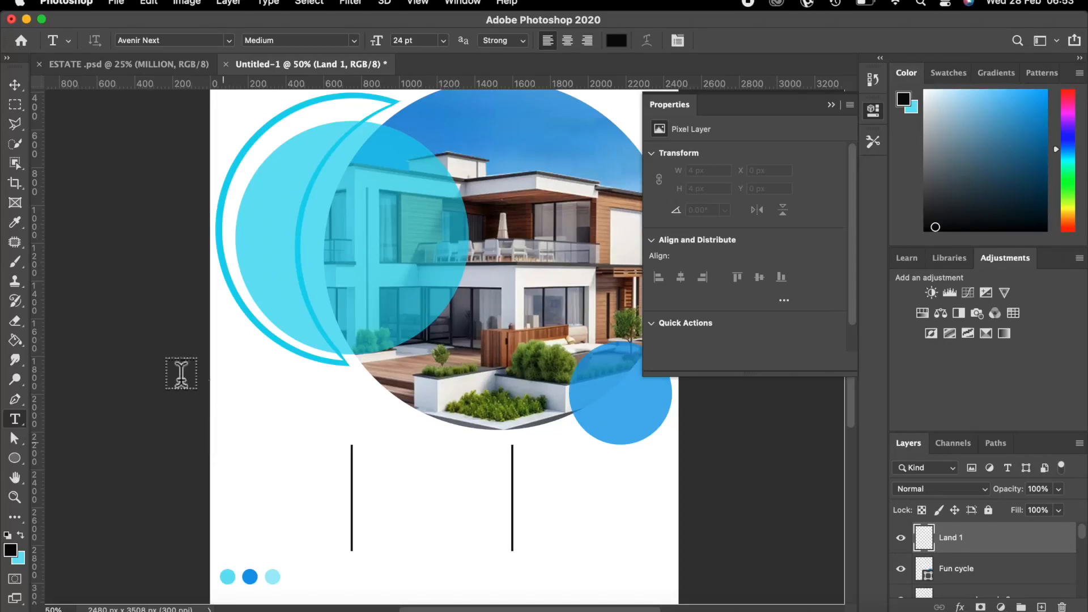
Type 'LAND' below the house photo and move it slightly lower.
left_click(229, 433)
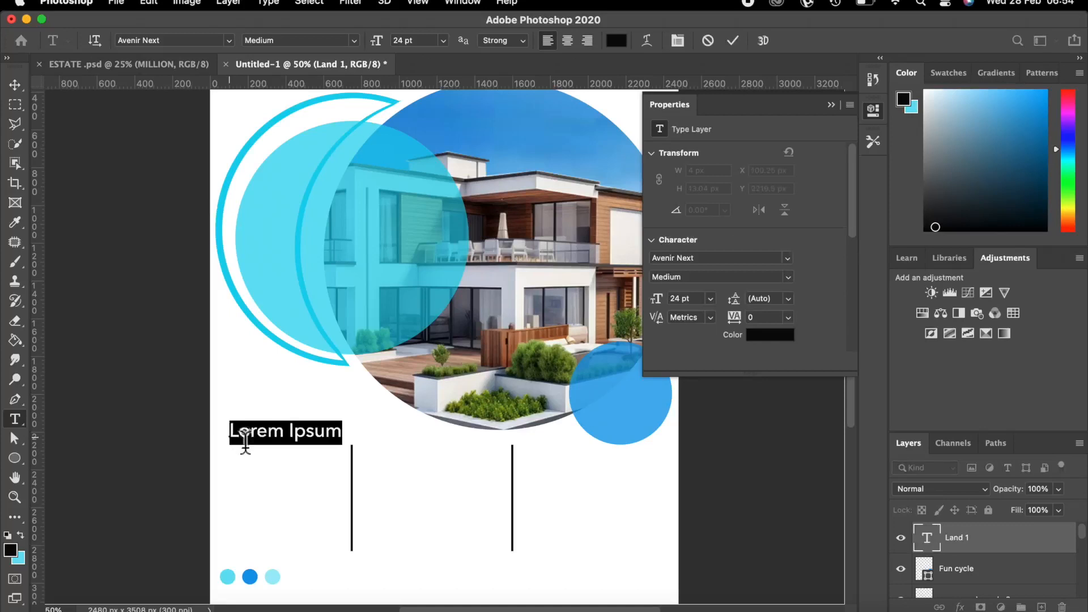
key("BackSpace")
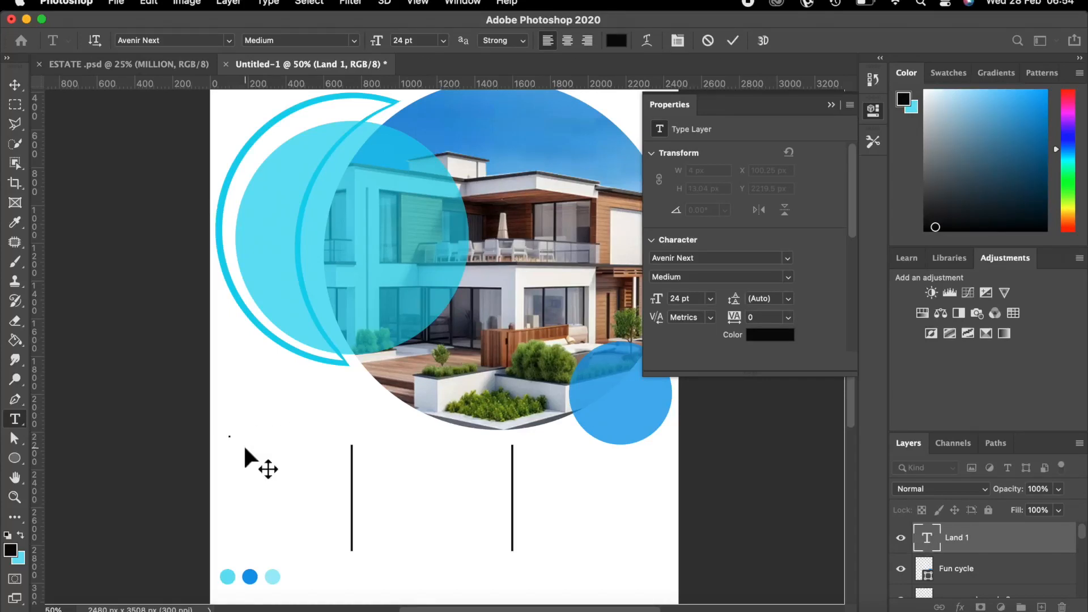
type("LAND")
left_click(732, 40)
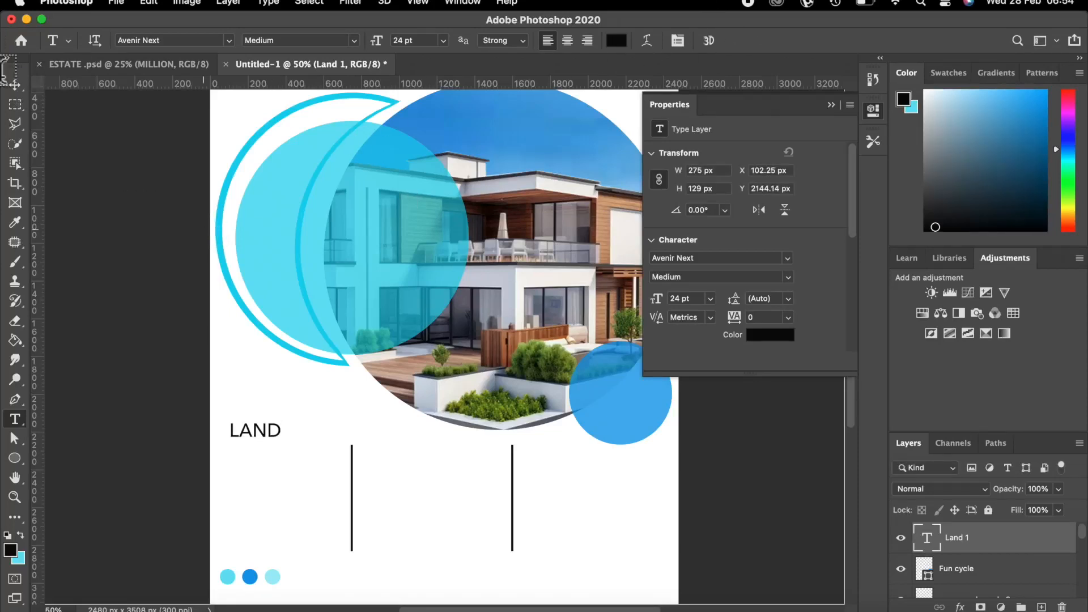
left_click(14, 86)
left_click(54, 154)
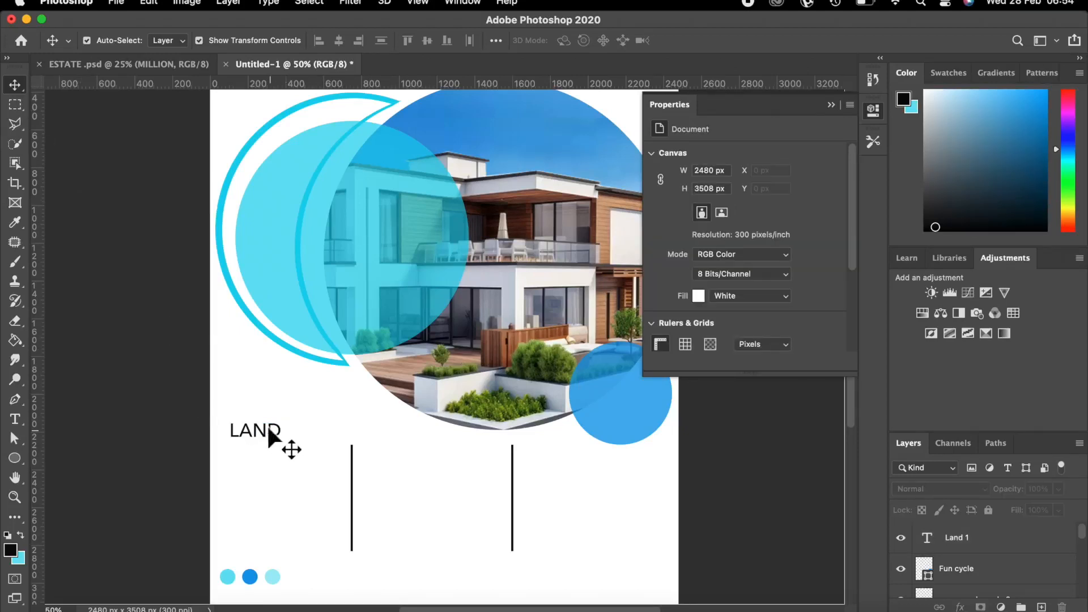
left_click_drag(271, 435, 261, 455)
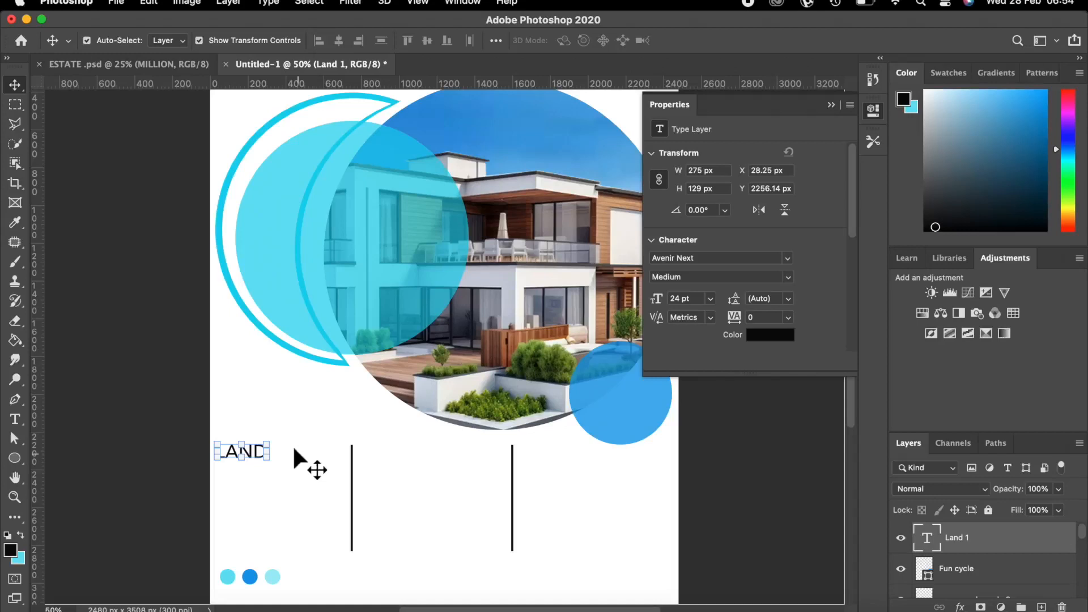
Change the text from 'LAND' to 'GOAL' and make it Demi Bold.
left_click(15, 420)
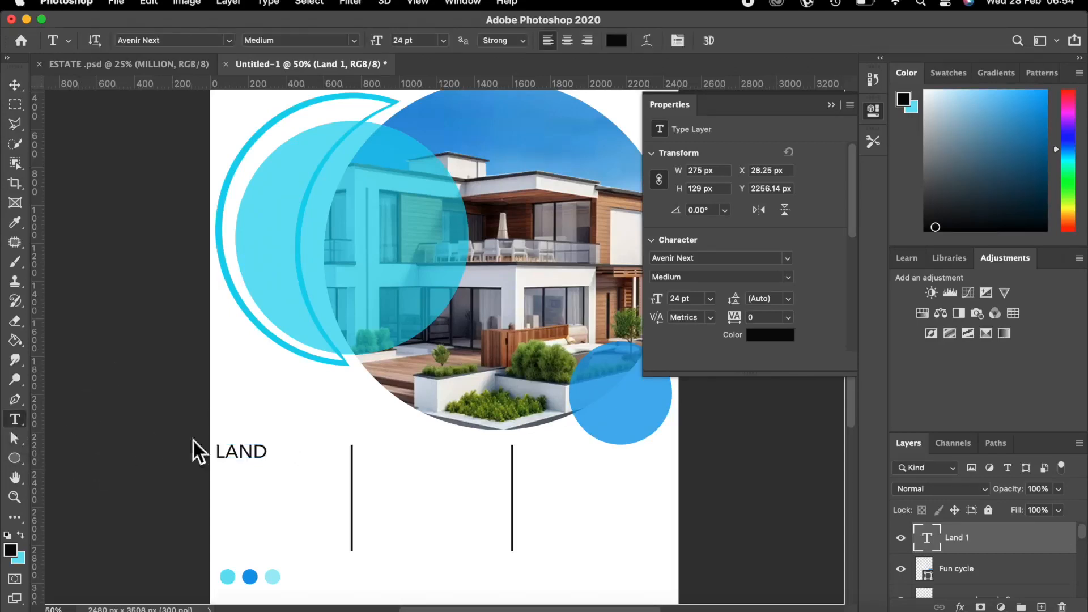
left_click(265, 451)
key("BackSpace")
key("BackSpace")
key("BackSpace")
key("BackSpace")
type("G")
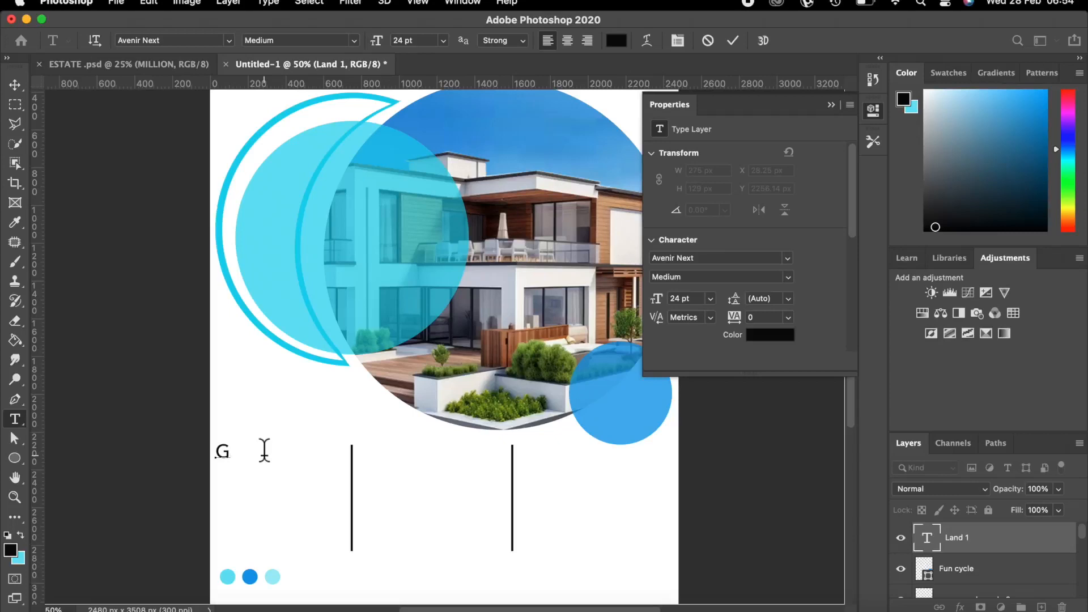
type("OAL")
left_click(732, 41)
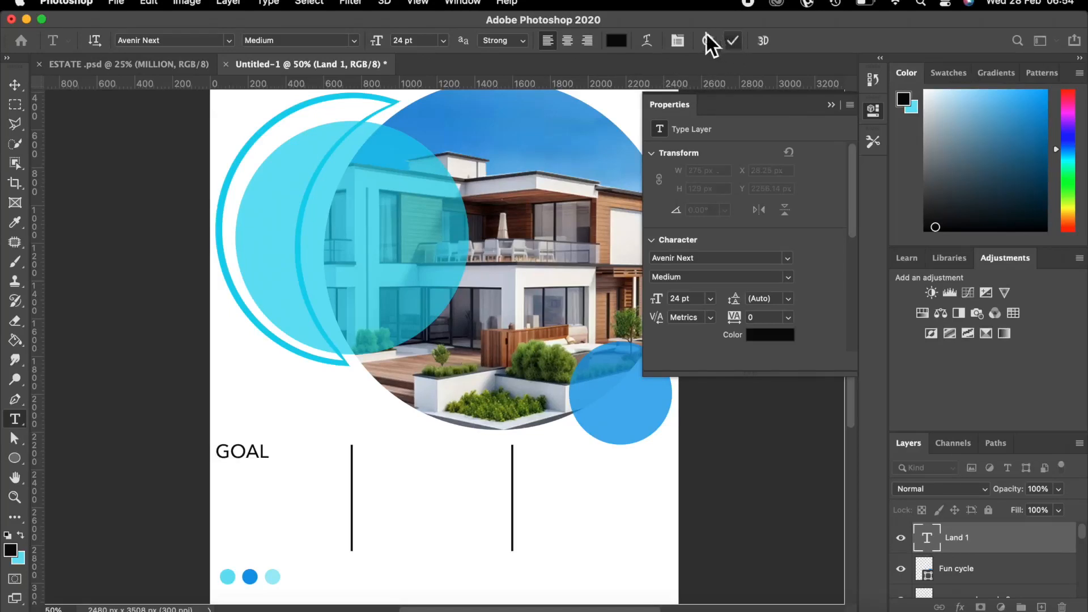
left_click(355, 38)
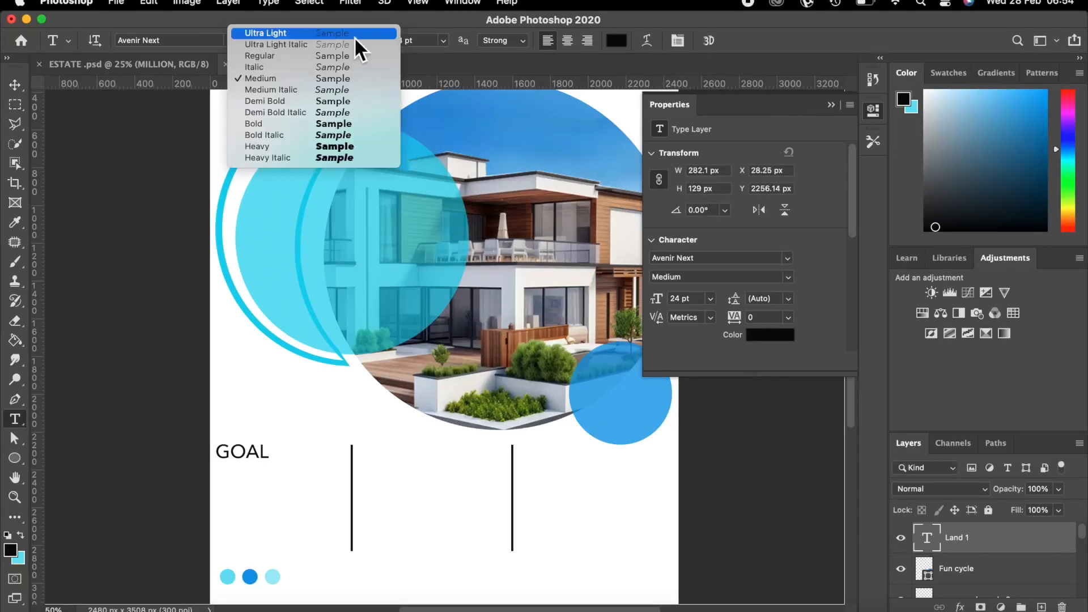
left_click(297, 101)
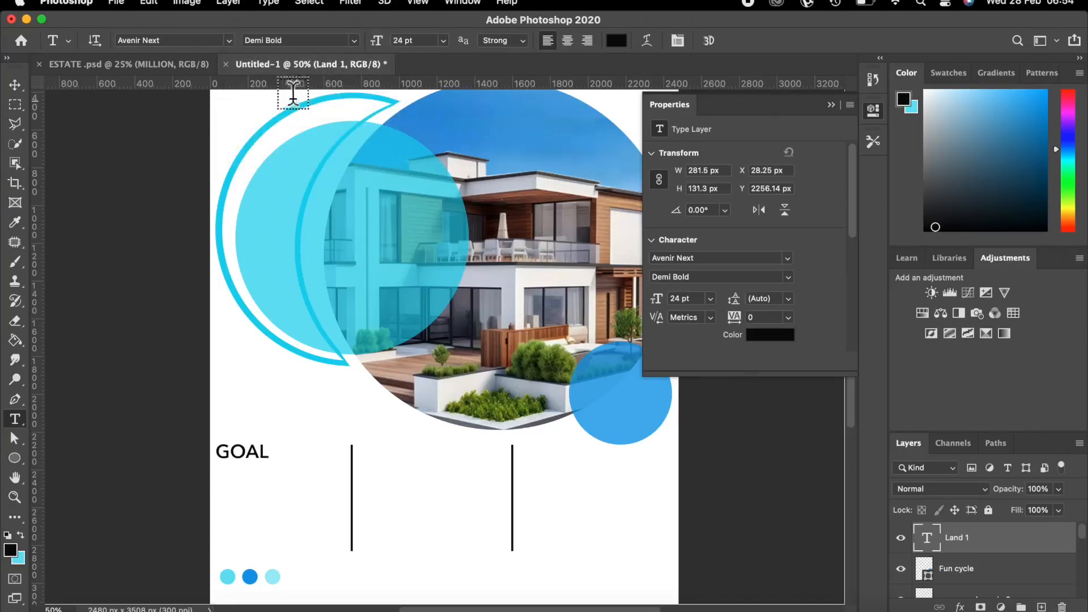
Keep the GOAL text at its original size and duplicate its layer.
left_click(16, 85)
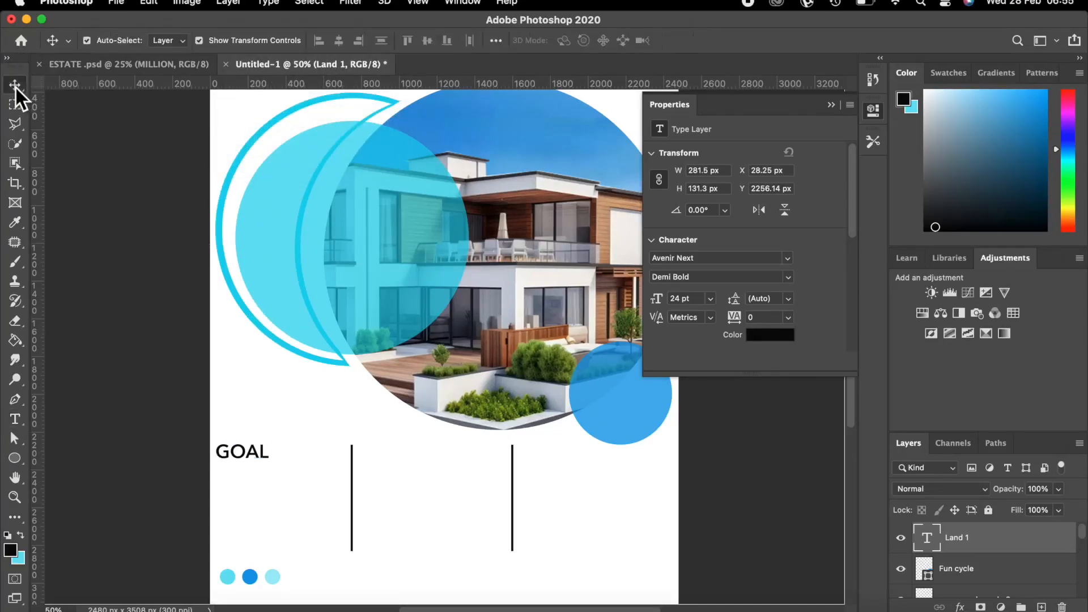
left_click(145, 252)
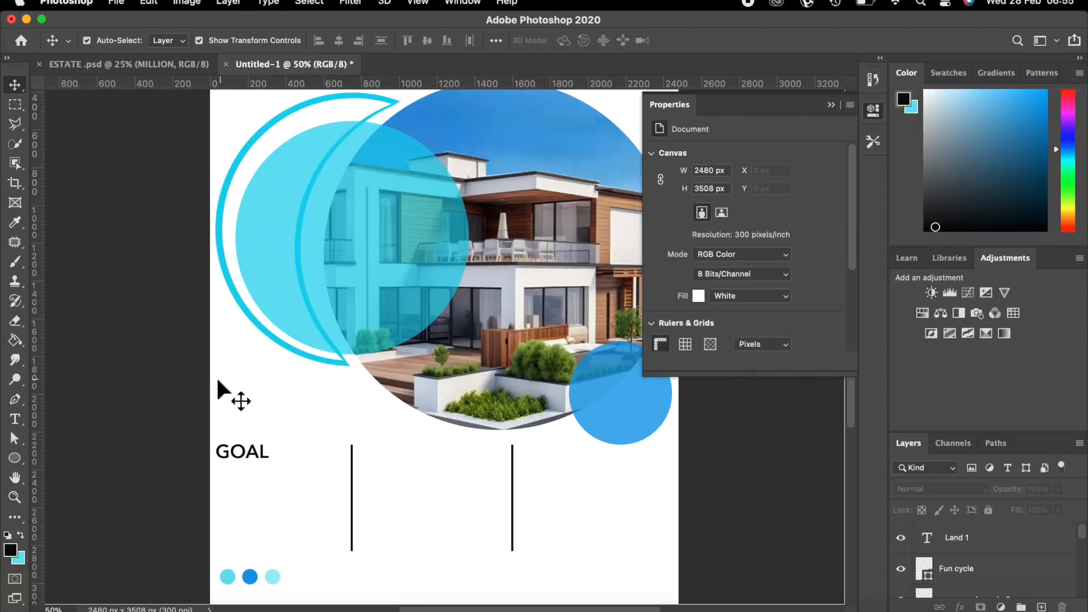
left_click(262, 450)
mouse_move(274, 438)
left_mouse_down()
mouse_move(318, 439)
mouse_move(288, 447)
left_mouse_up()
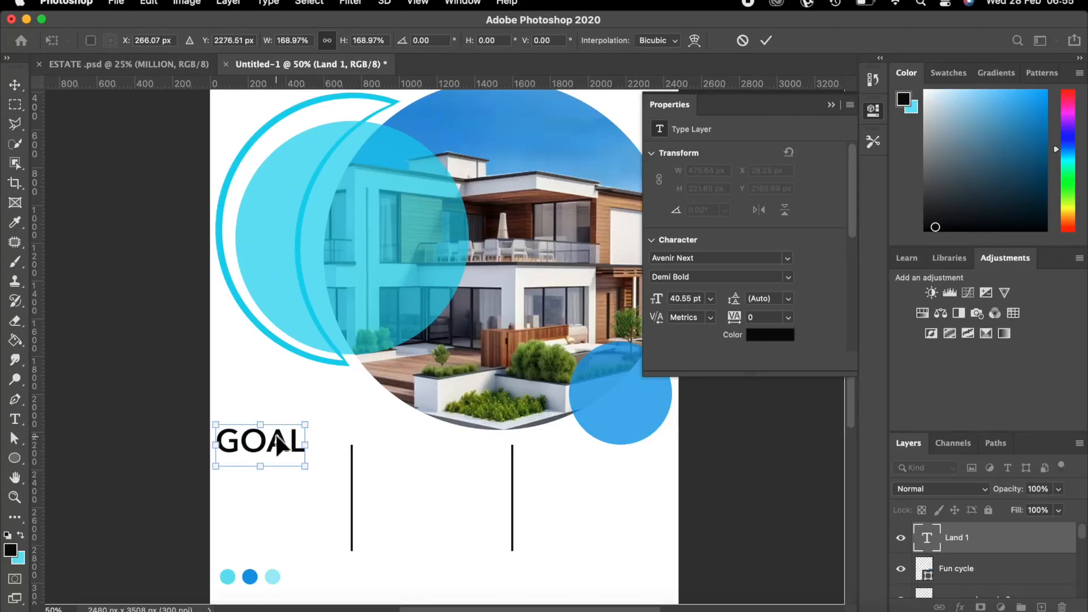
left_click(742, 41)
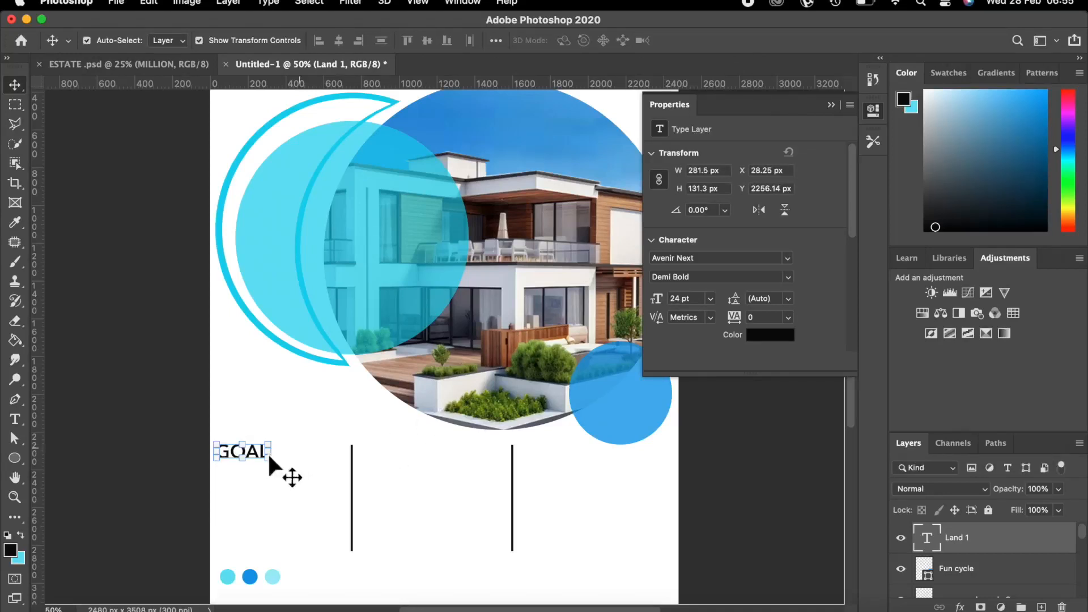
key("super")
key("super+j")
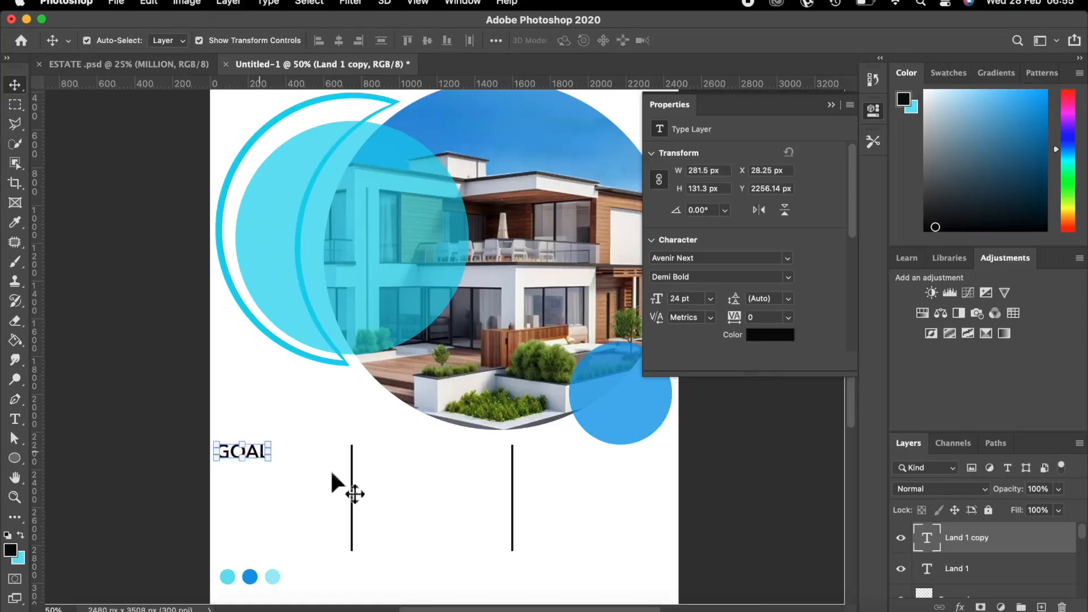
Rename the copied heading layer to Land 2 and align it with the first vertical line.
double_click(974, 538)
key("Right")
key("BackSpace")
key("BackSpace")
key("BackSpace")
key("BackSpace")
type("2")
key("BackSpace")
key("BackSpace")
key("BackSpace")
type("2")
key("Return")
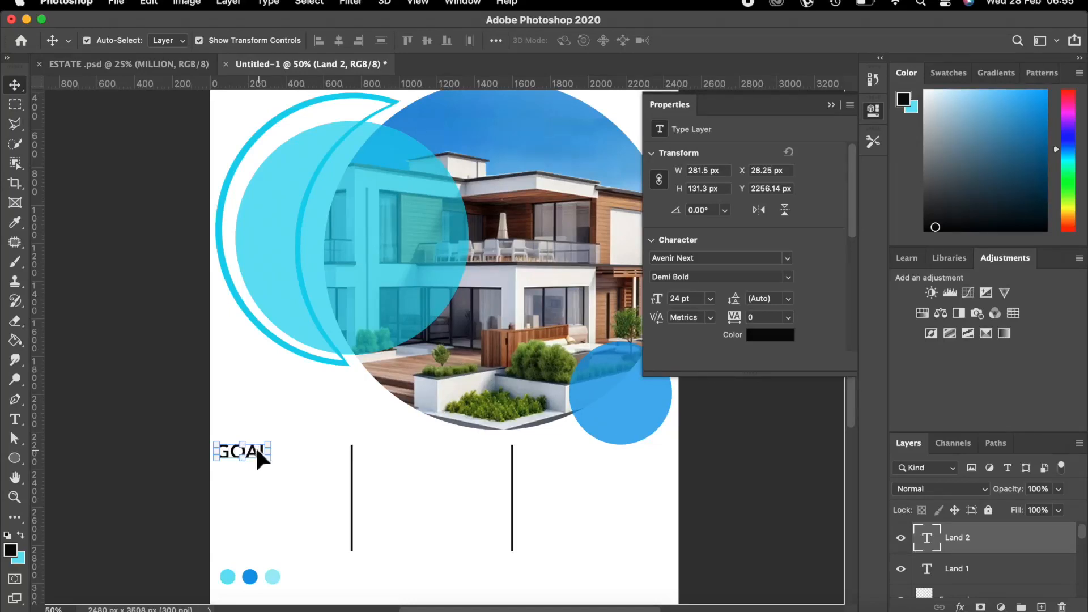
left_click_drag(253, 452, 418, 457)
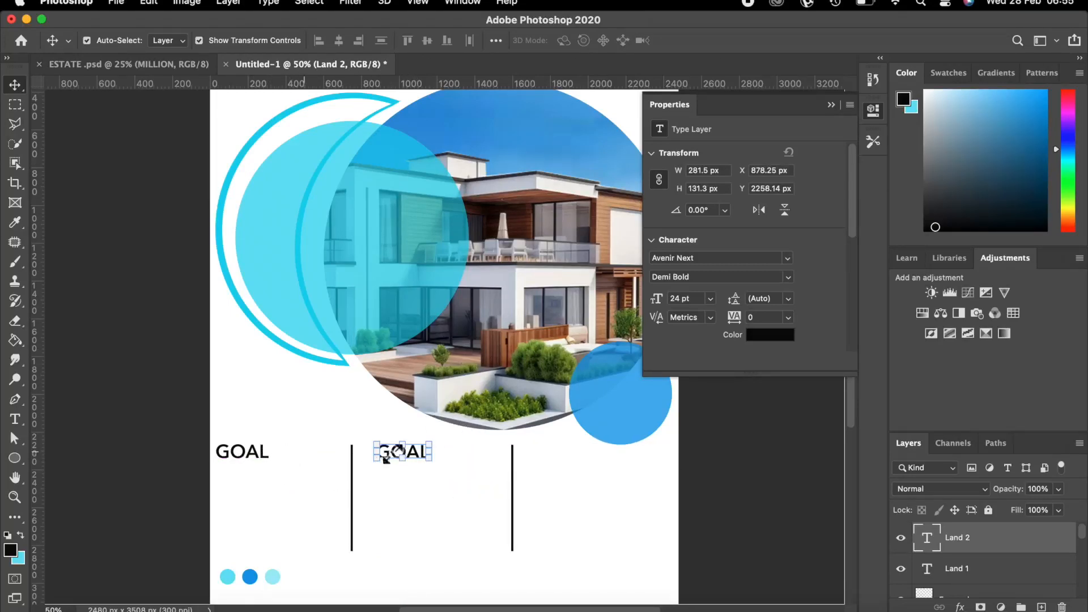
mouse_move(419, 453)
left_mouse_down()
mouse_move(401, 457)
mouse_move(412, 456)
left_mouse_up()
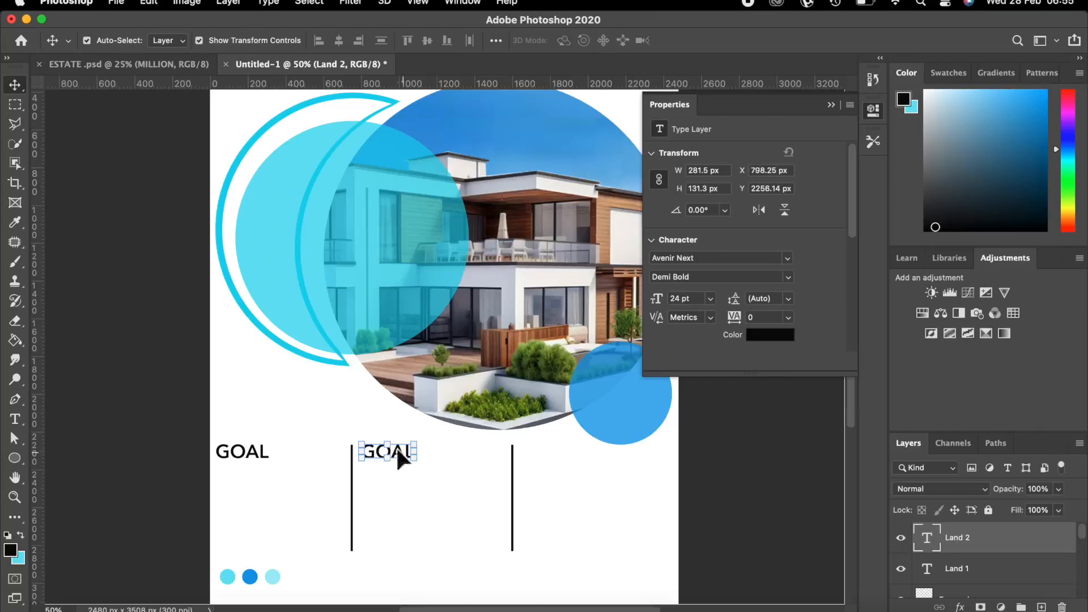
Retype the second GOAL heading as LAND and commit the text.
left_click(14, 419)
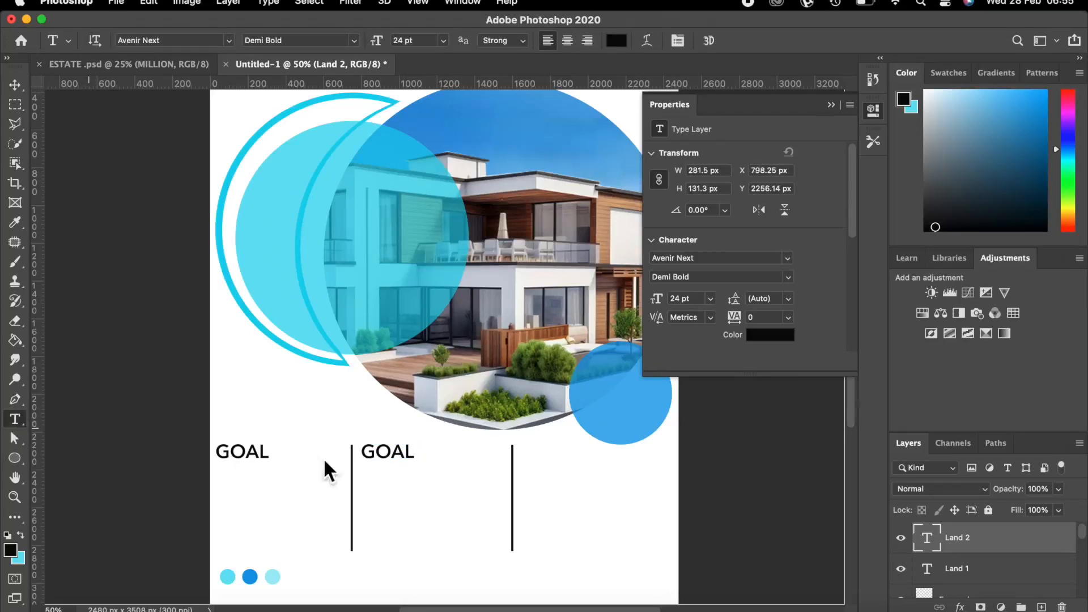
left_click(414, 451)
key("BackSpace")
key("BackSpace")
key("BackSpace")
key("BackSpace")
type("L")
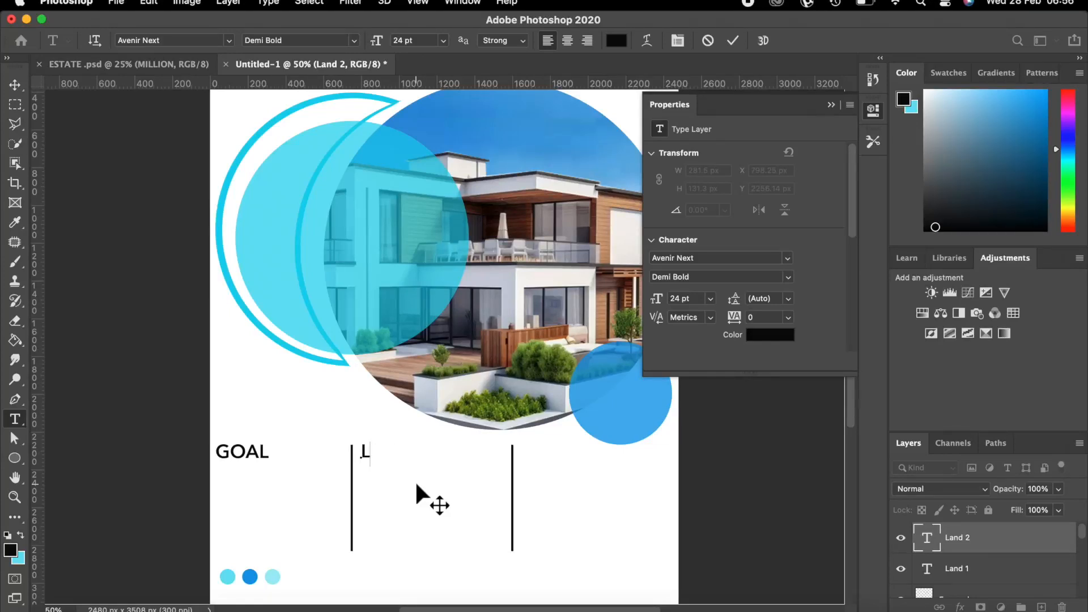
type("AND")
left_click(737, 39)
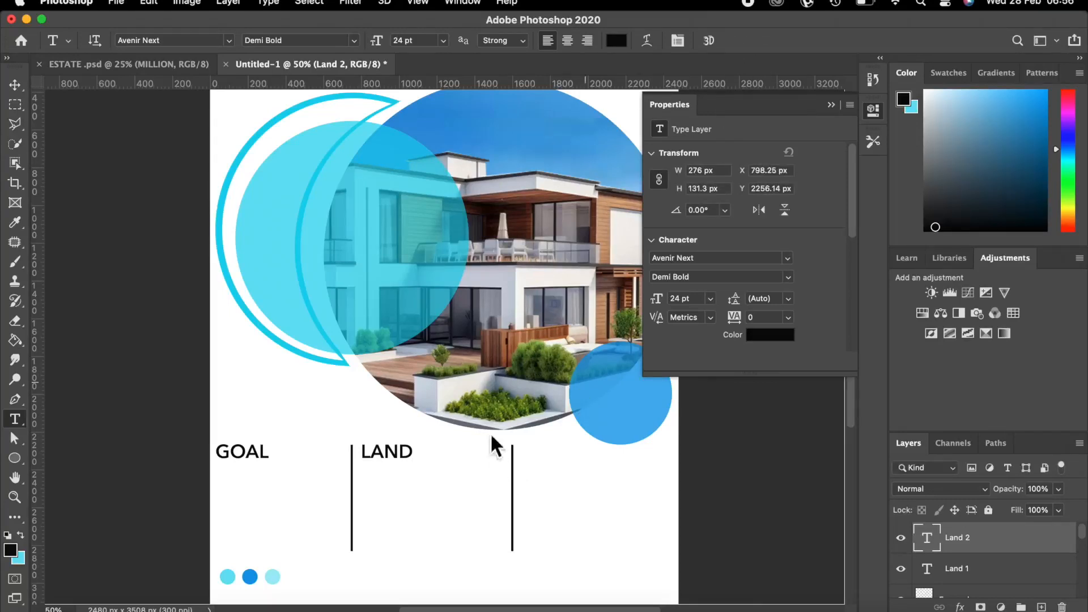
Duplicate the LAND heading, name the copy Land 3, and move it into the third column.
scroll(485, 409, "down", 5)
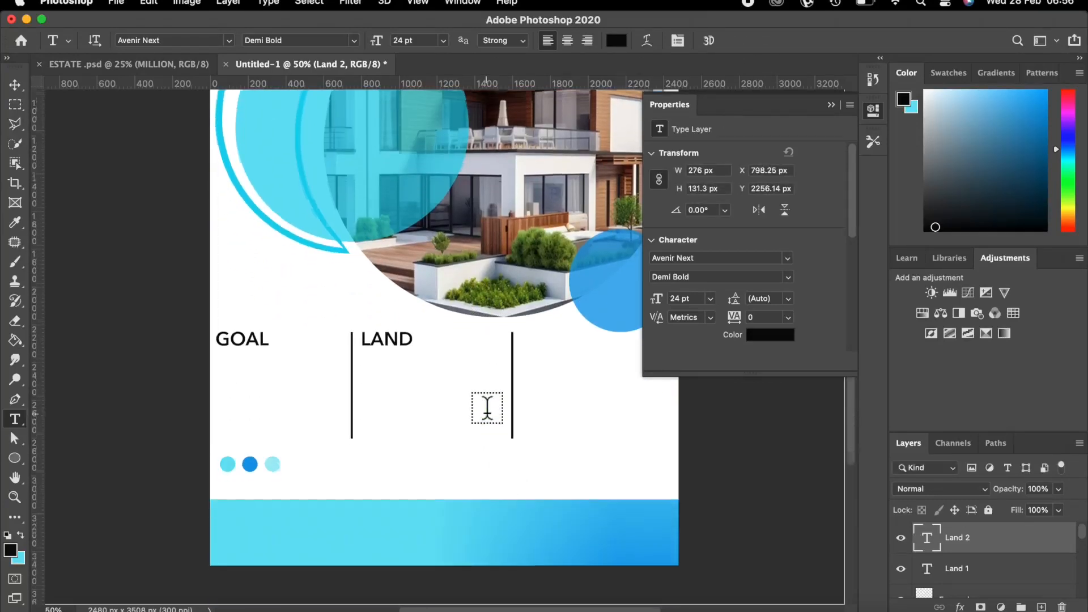
scroll(486, 408, "down", 1)
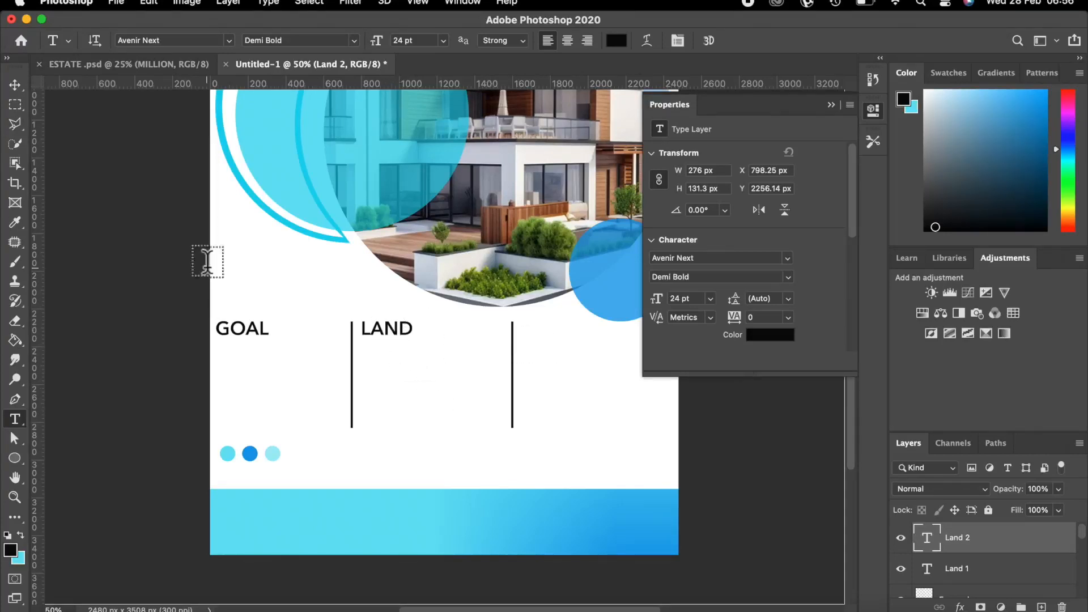
left_click(15, 86)
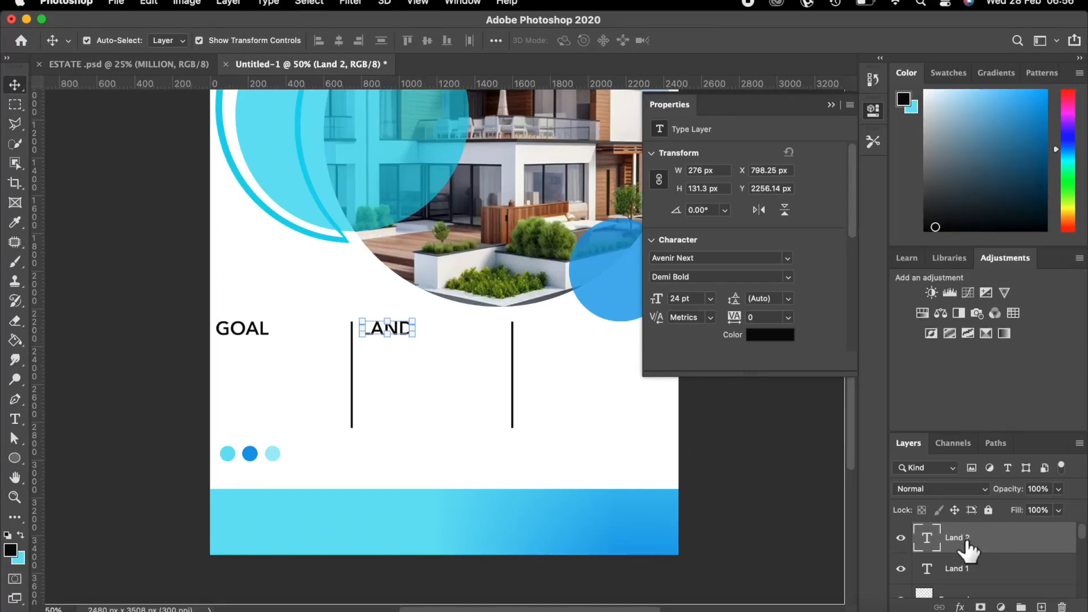
key("super+j")
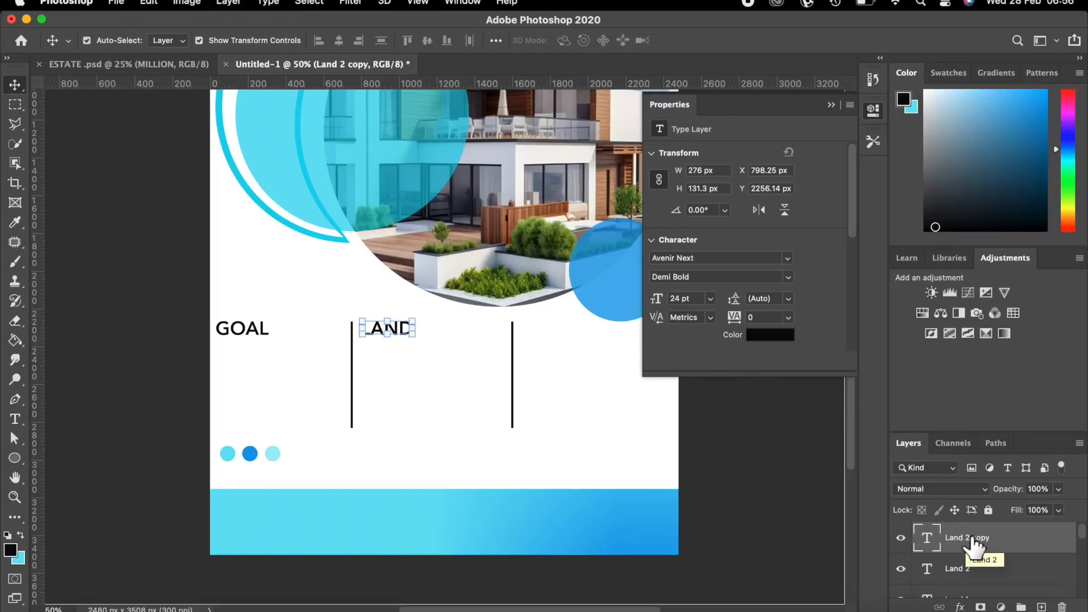
double_click(988, 539)
left_click(993, 539)
key("BackSpace")
key("BackSpace")
key("BackSpace")
key("BackSpace")
key("BackSpace")
key("BackSpace")
type("3")
key("Return")
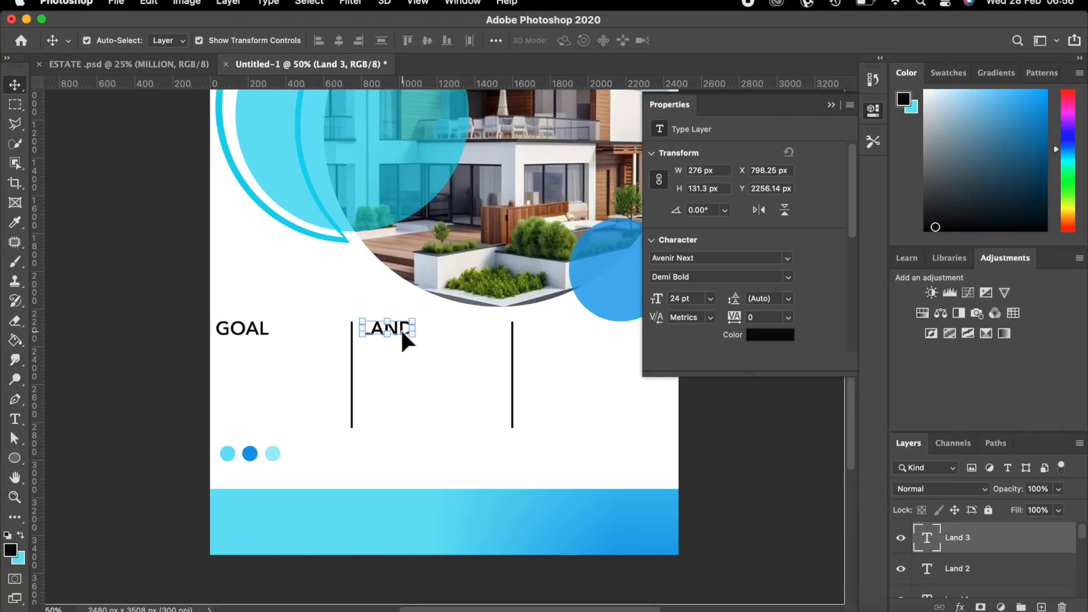
left_click_drag(401, 330, 561, 333)
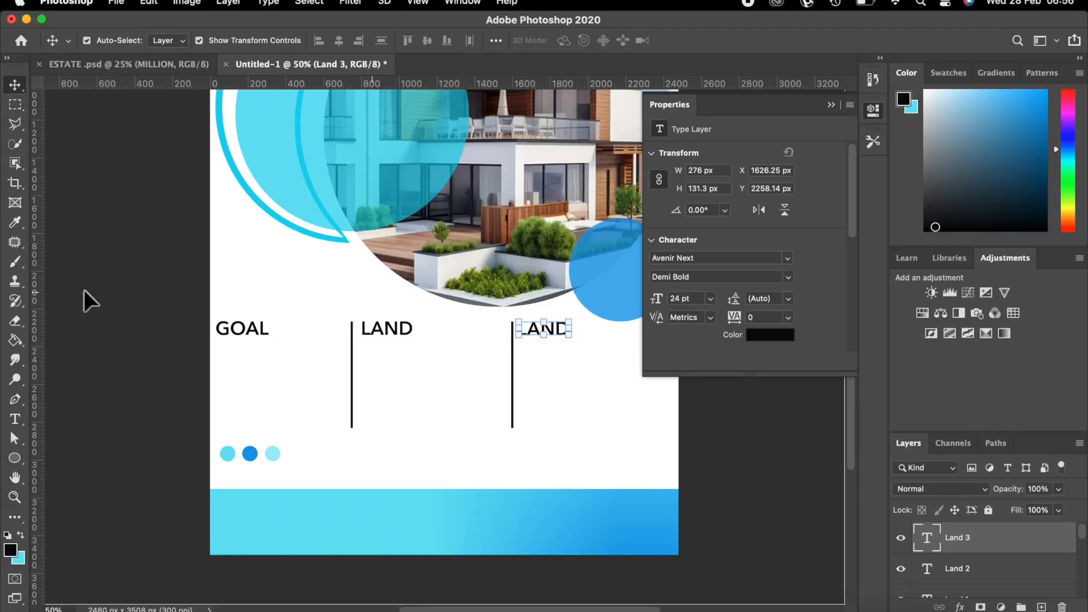
Retype the third-column heading as PRICE and commit it.
left_click(17, 419)
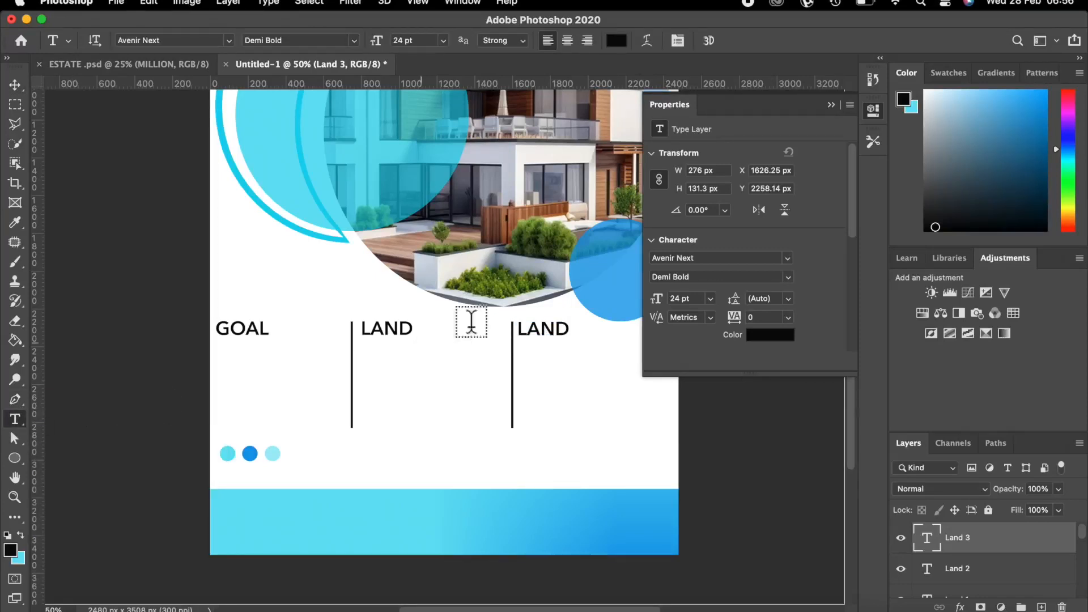
left_click(563, 329)
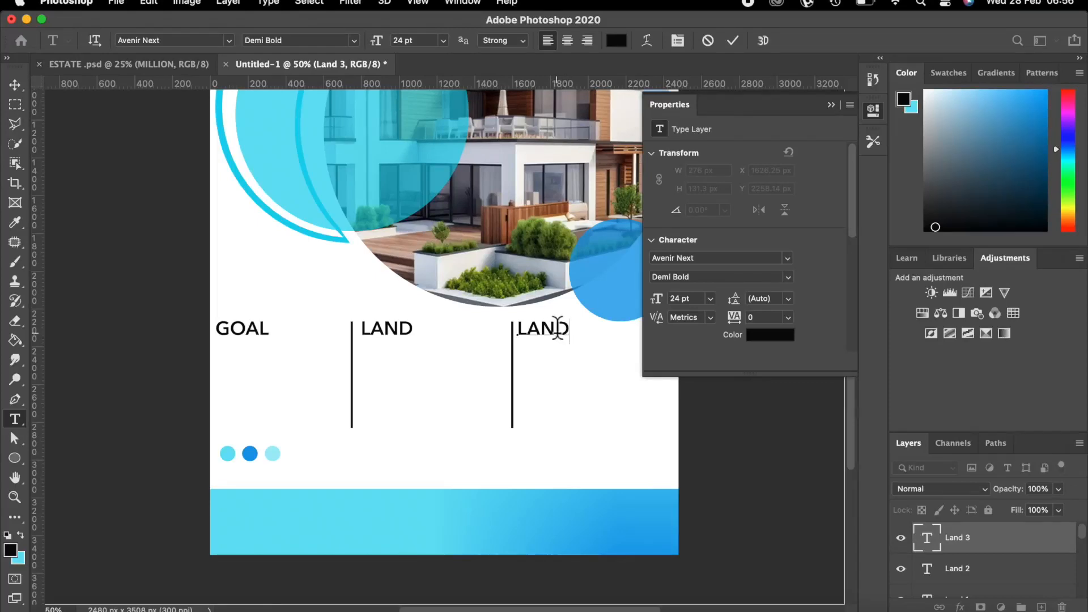
left_click(570, 329)
key("BackSpace")
key("BackSpace")
key("BackSpace")
key("BackSpace")
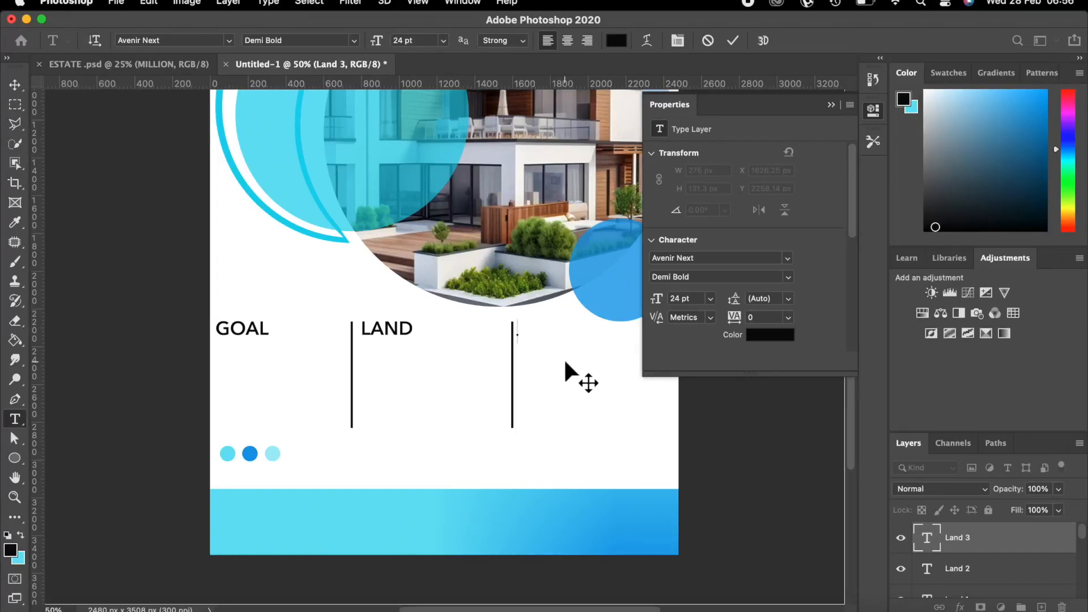
type("P")
key("BackSpace")
type("PRICE")
left_click(728, 42)
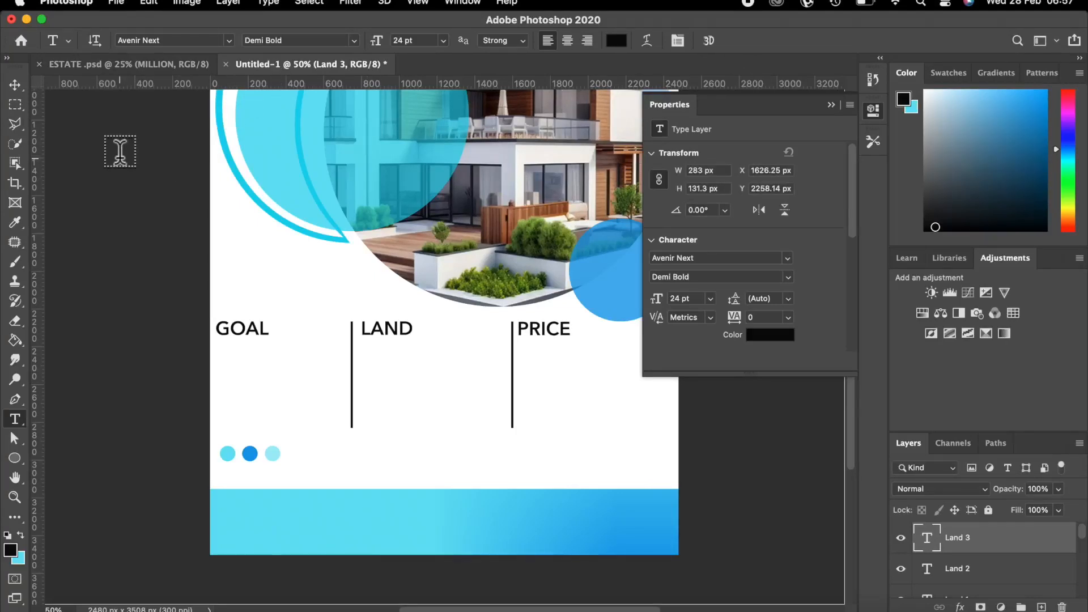
left_click(17, 84)
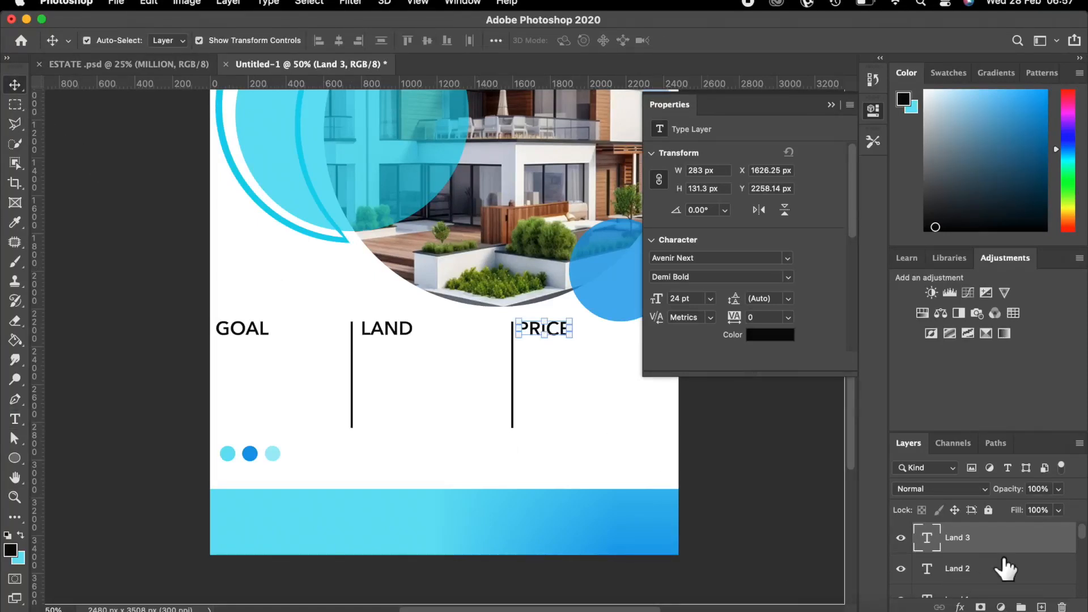
Add a new empty layer named Writer 1.
left_click(1041, 606)
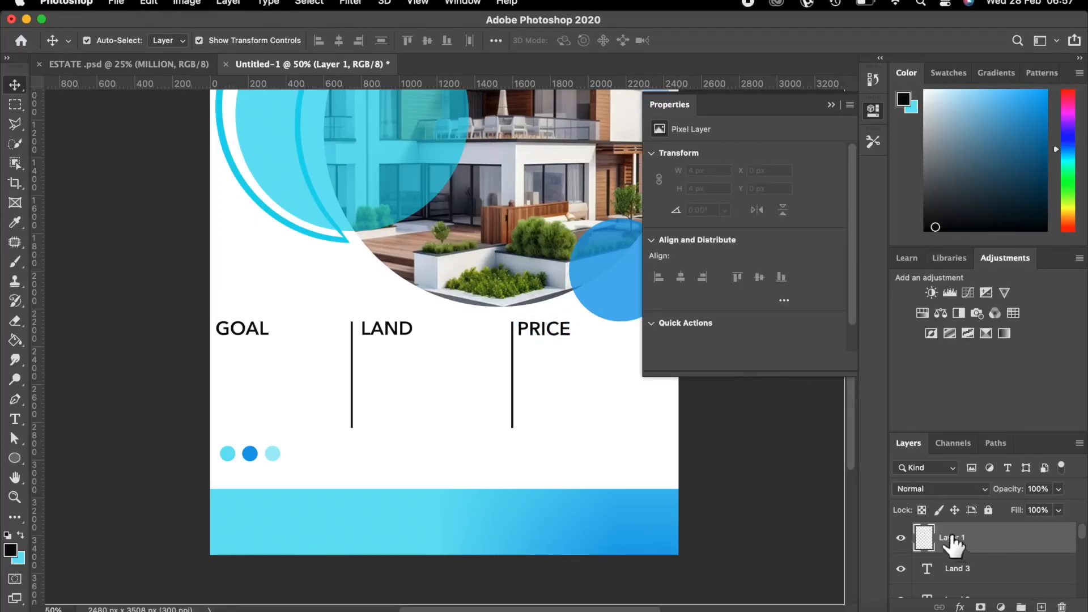
key("BackSpace")
type("Writer 1")
left_click(955, 544)
Set the Type tool to 9 pt Regular.
left_click(16, 418)
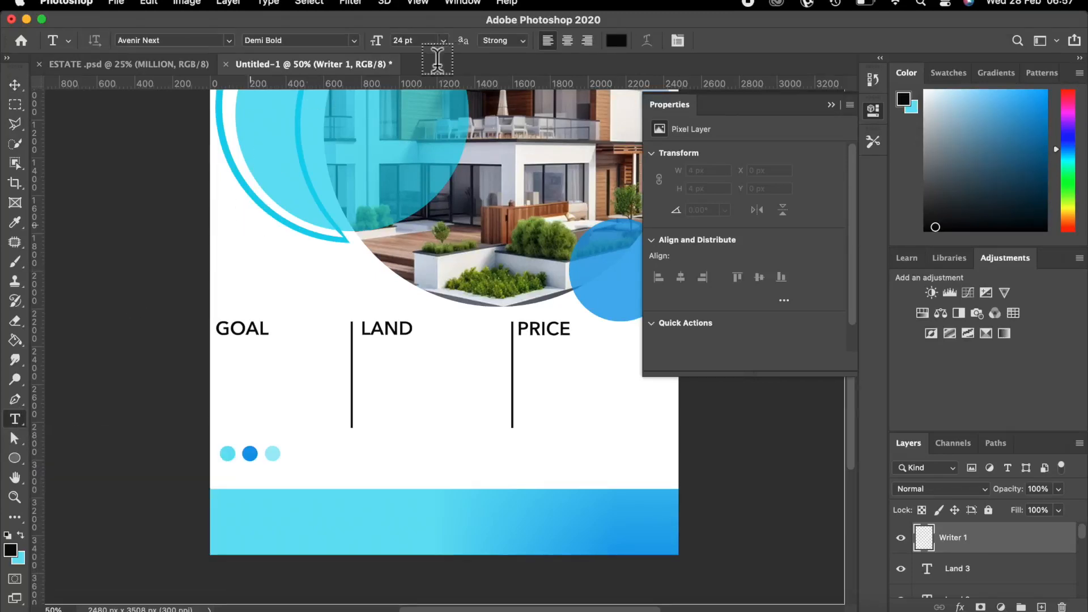
left_click(443, 40)
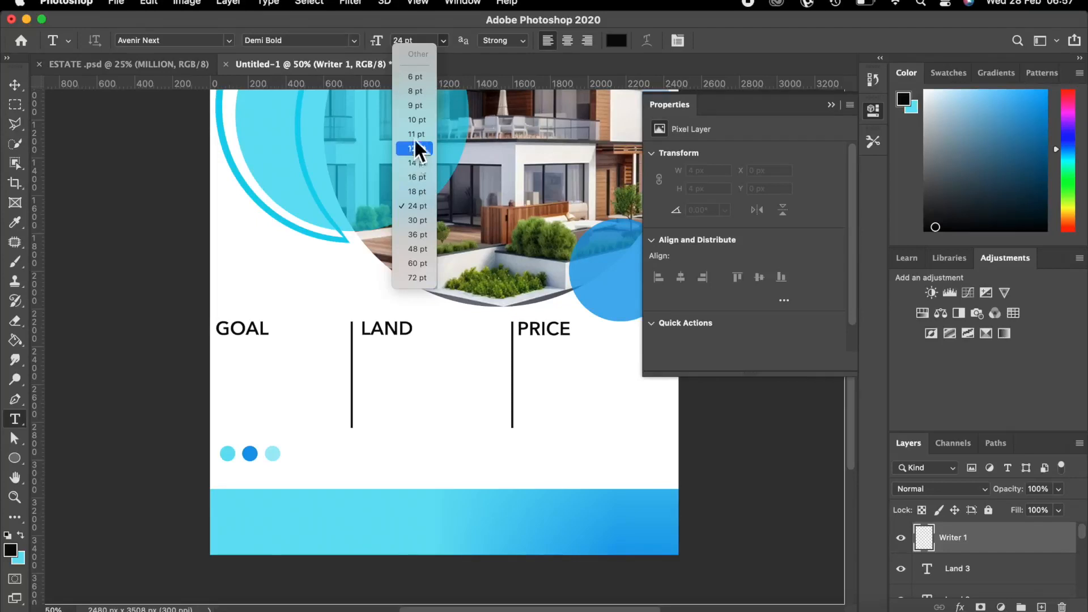
left_click(412, 105)
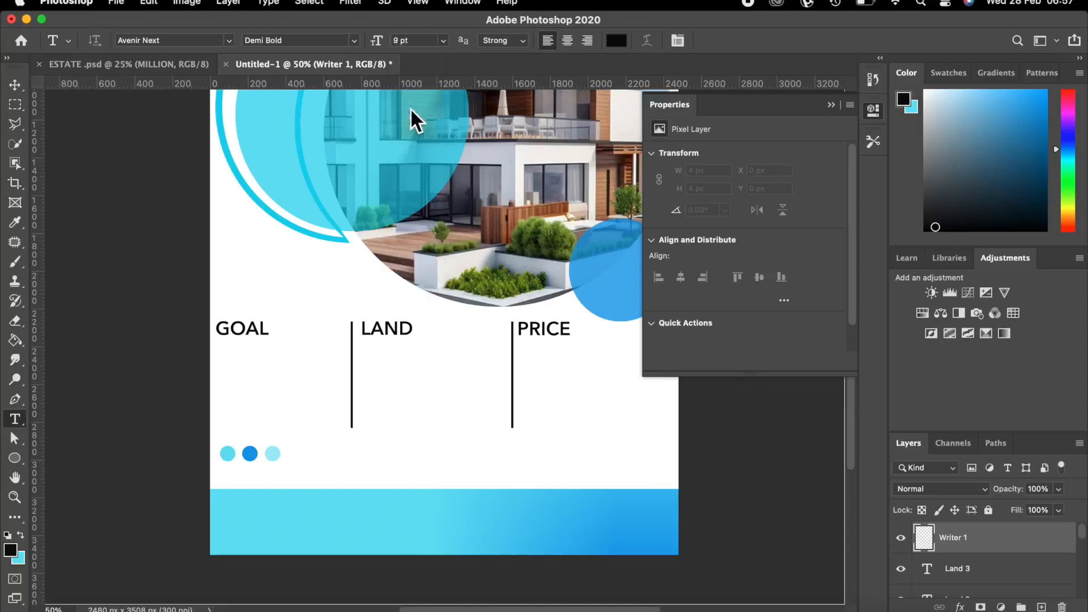
left_click(353, 40)
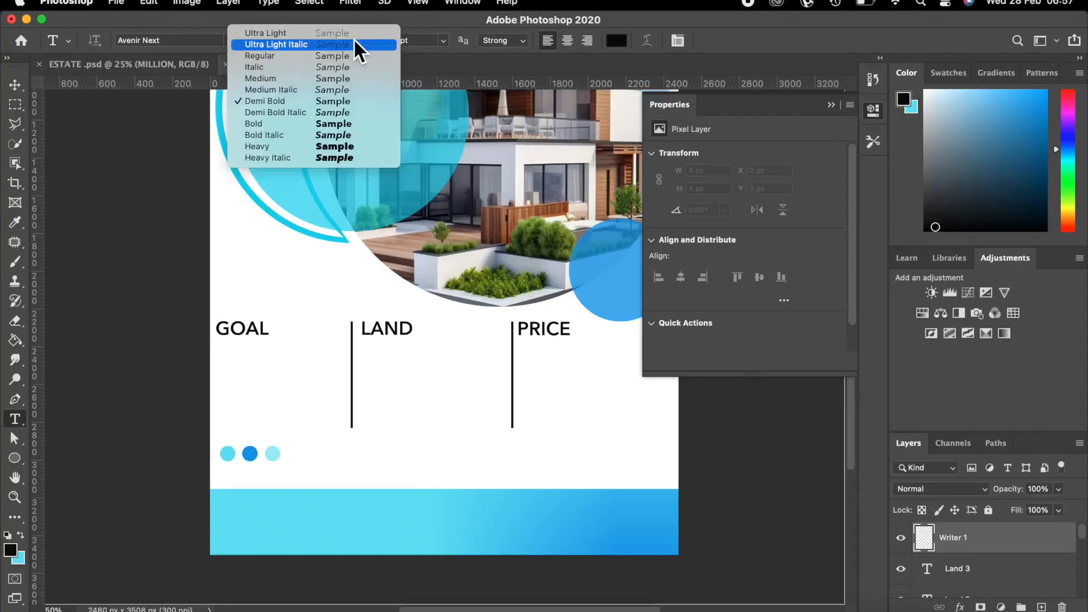
left_click(274, 56)
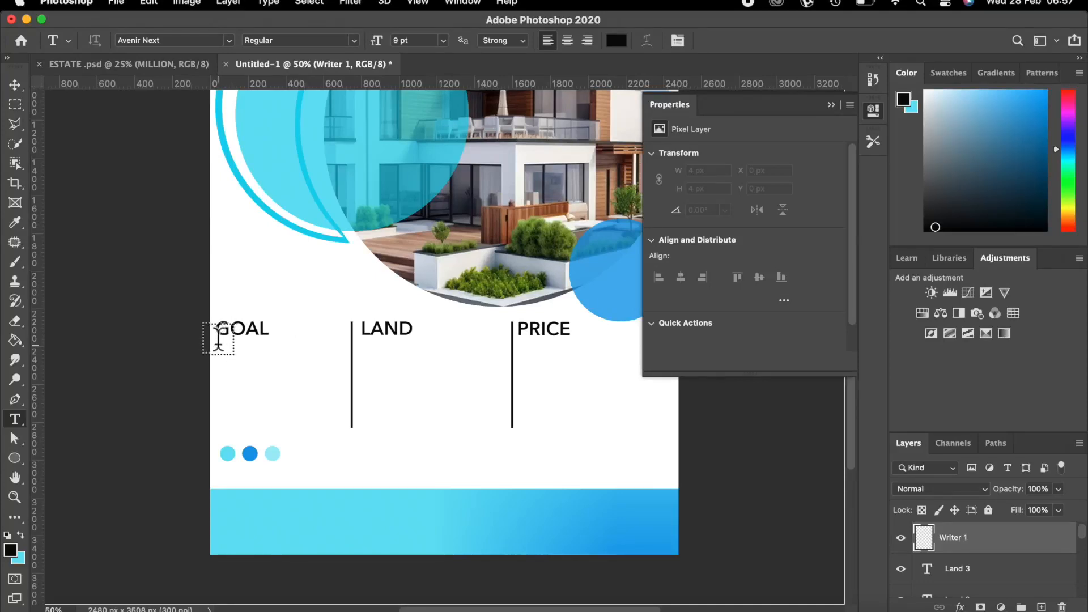
Draw a paragraph text box below the GOAL heading, leaving GOAL unchanged.
left_click(218, 333)
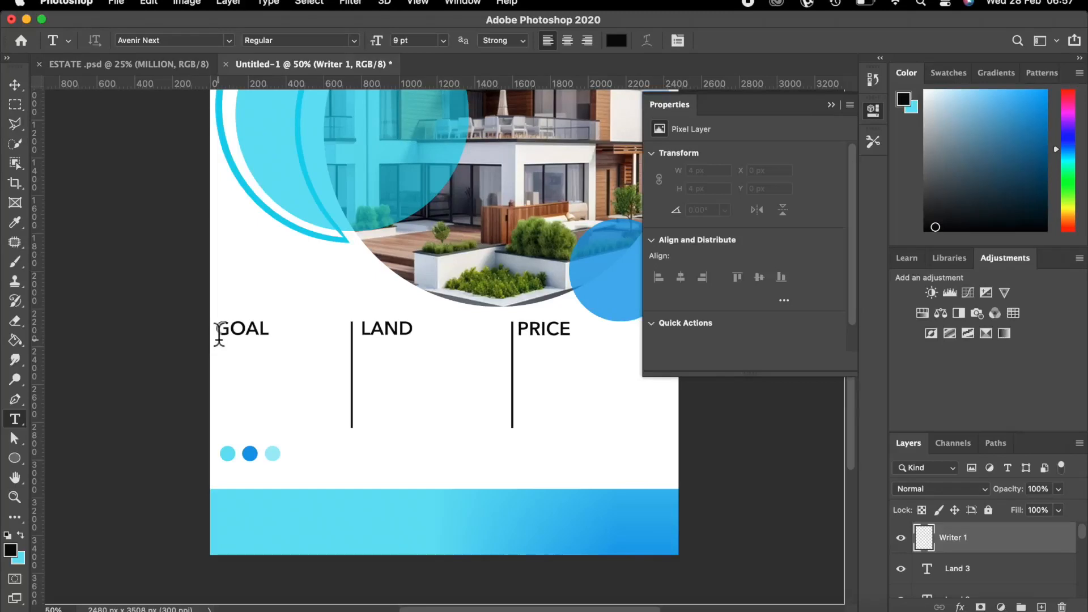
double_click(269, 347)
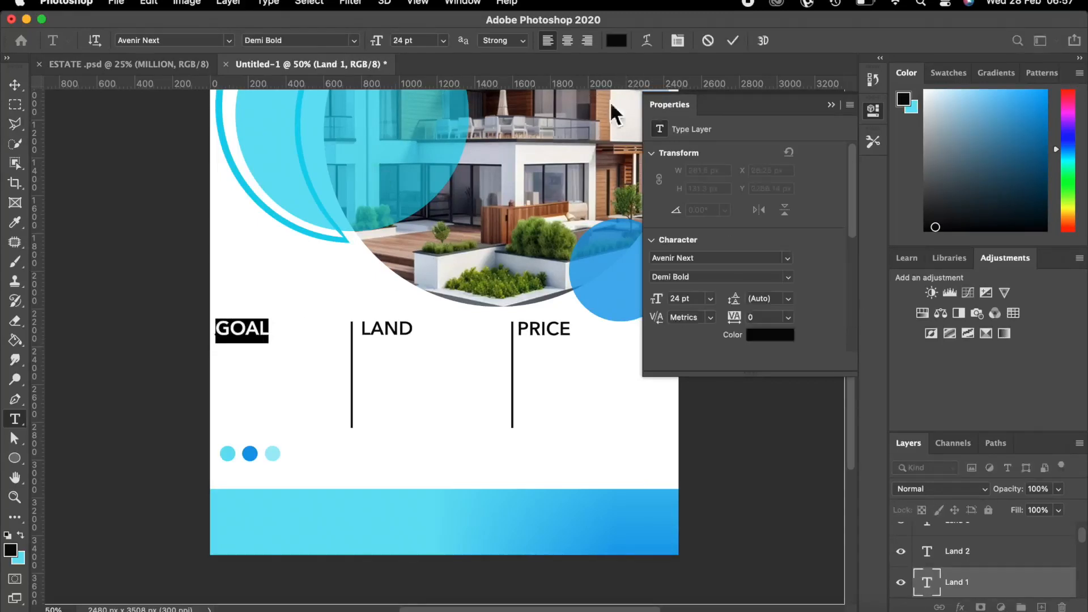
left_click(705, 41)
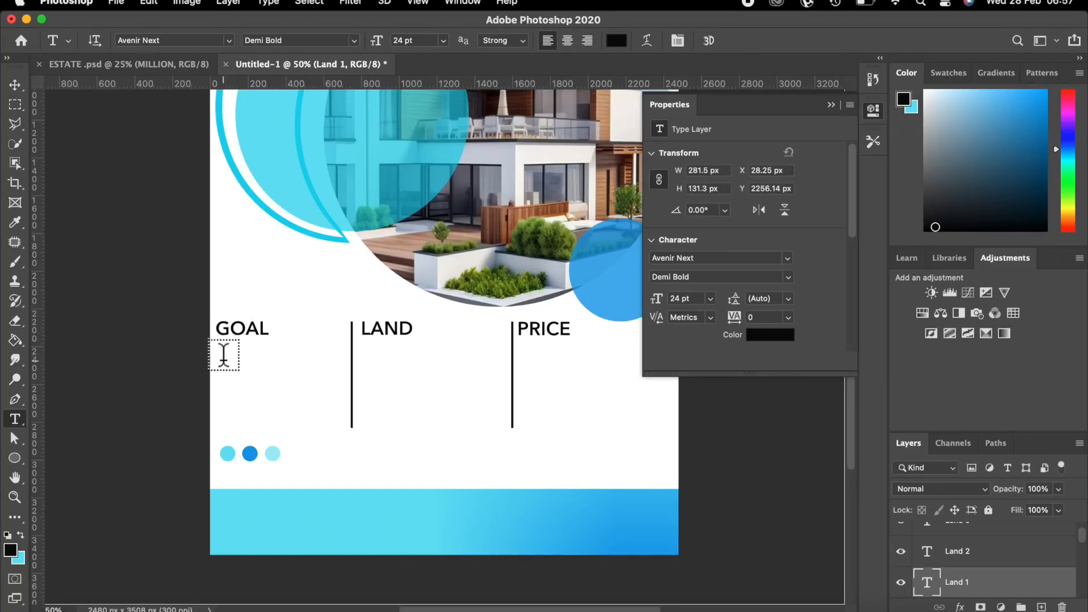
left_click_drag(224, 359, 343, 414)
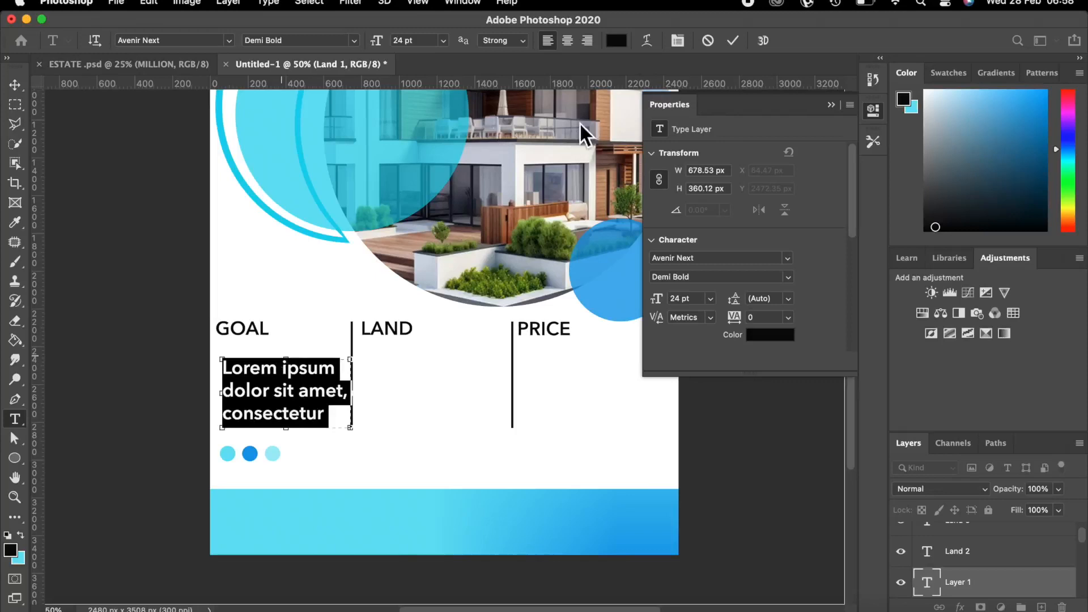
Commit the placeholder paragraph, shrink it to 9 pt, and align it under GOAL.
left_click(732, 42)
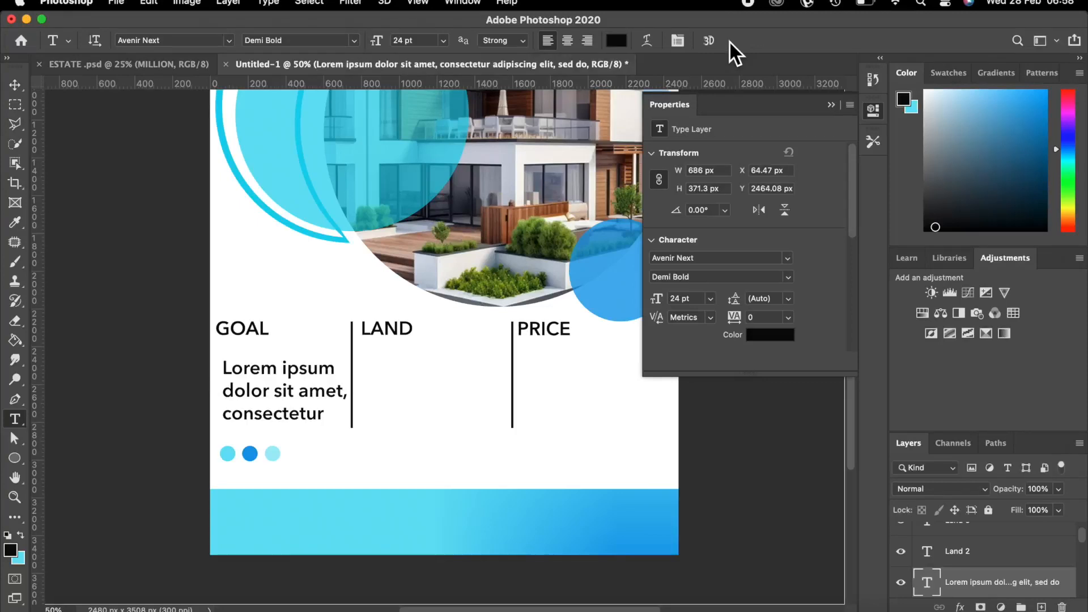
left_click(444, 41)
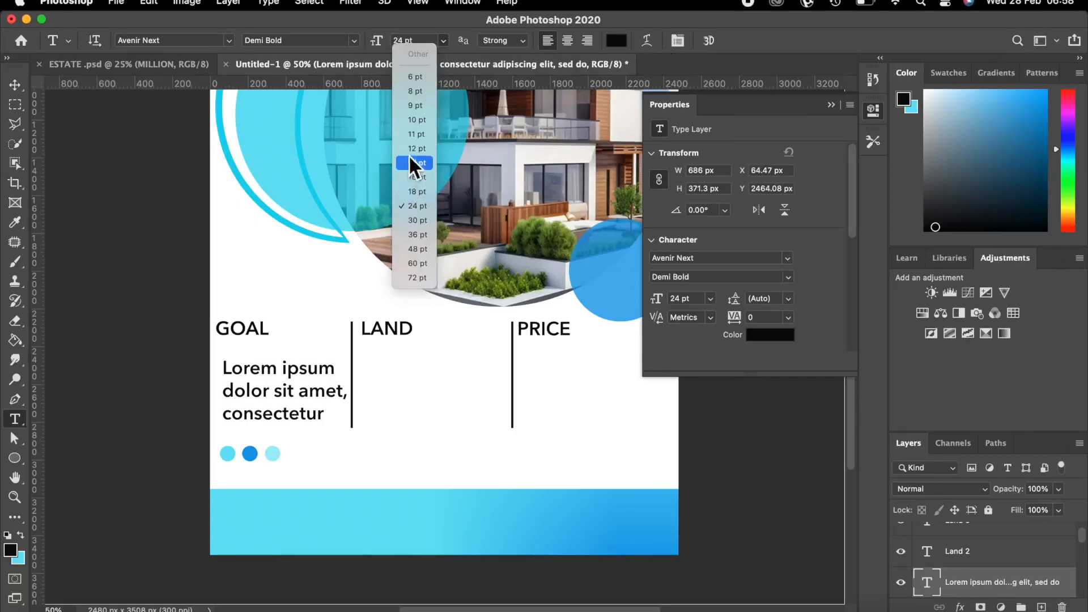
left_click(414, 106)
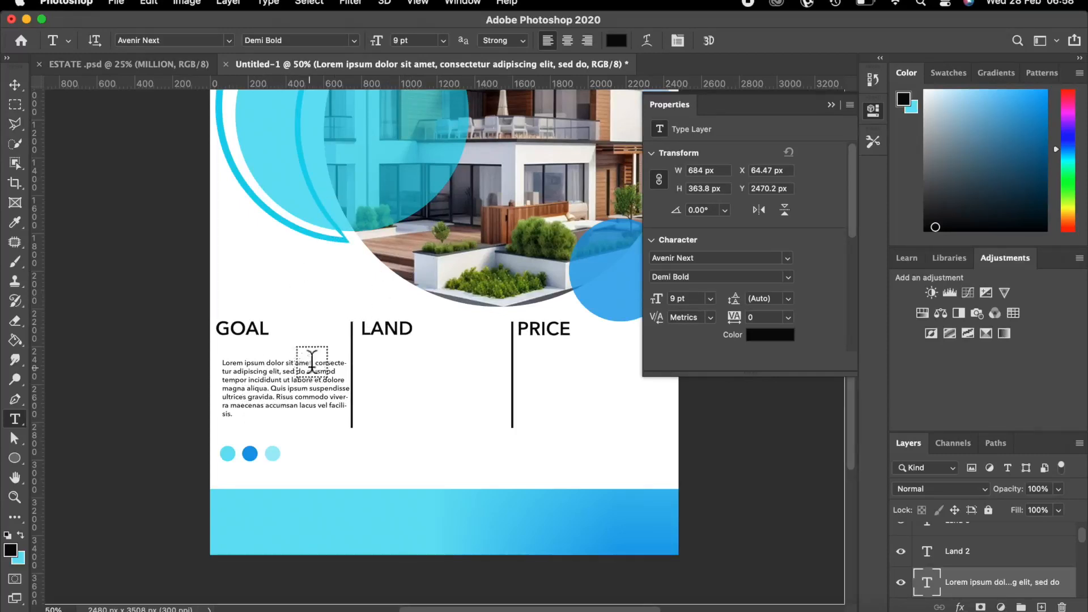
left_click(15, 84)
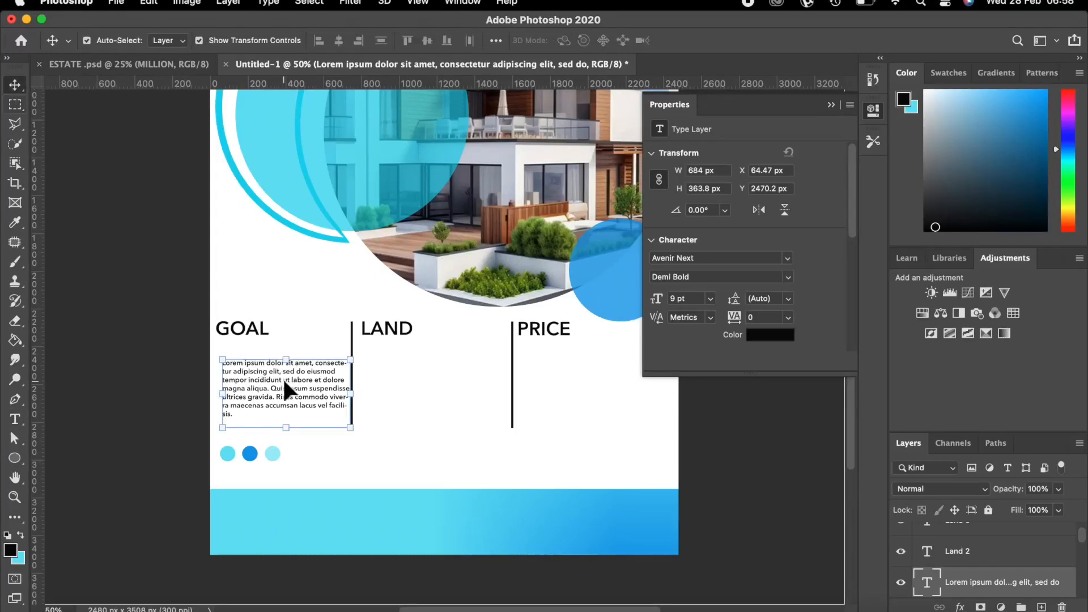
left_click_drag(282, 386, 276, 372)
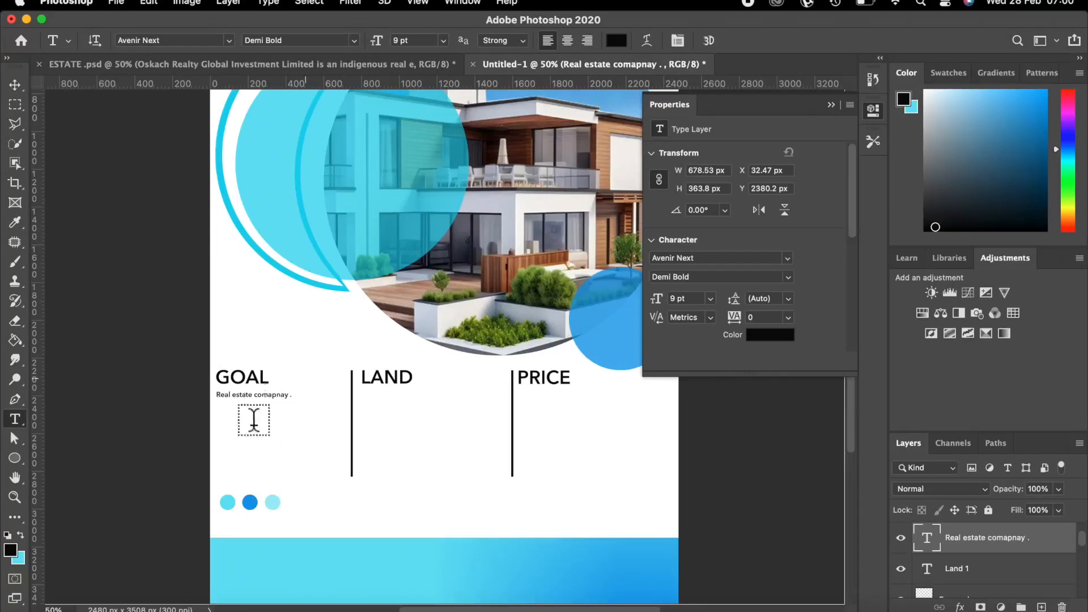
Paste the Oskach Realty company description under GOAL, drop the 'Our mission' line, and set it to 12 pt.
left_click(272, 393)
left_click(289, 394)
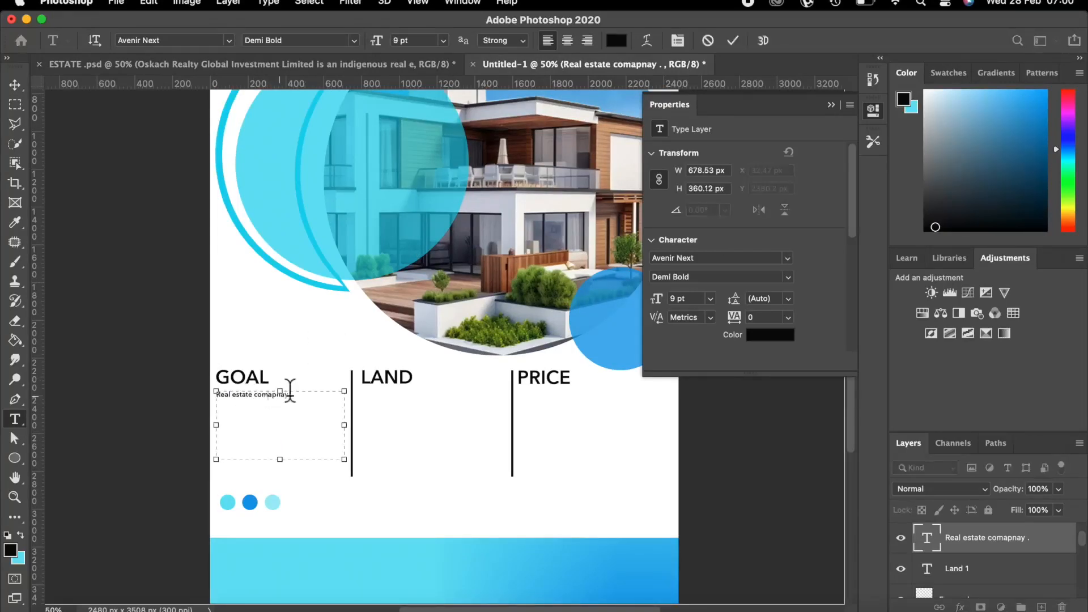
key("shift+Home")
key("BackSpace")
right_click(220, 397)
left_click(253, 458)
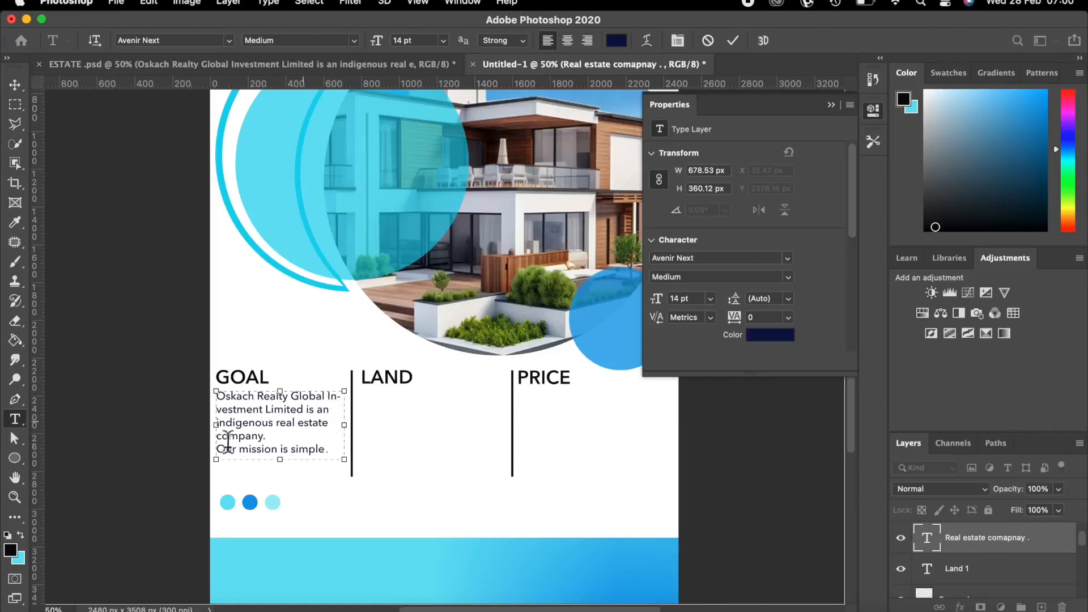
left_click_drag(328, 448, 214, 448)
key("BackSpace")
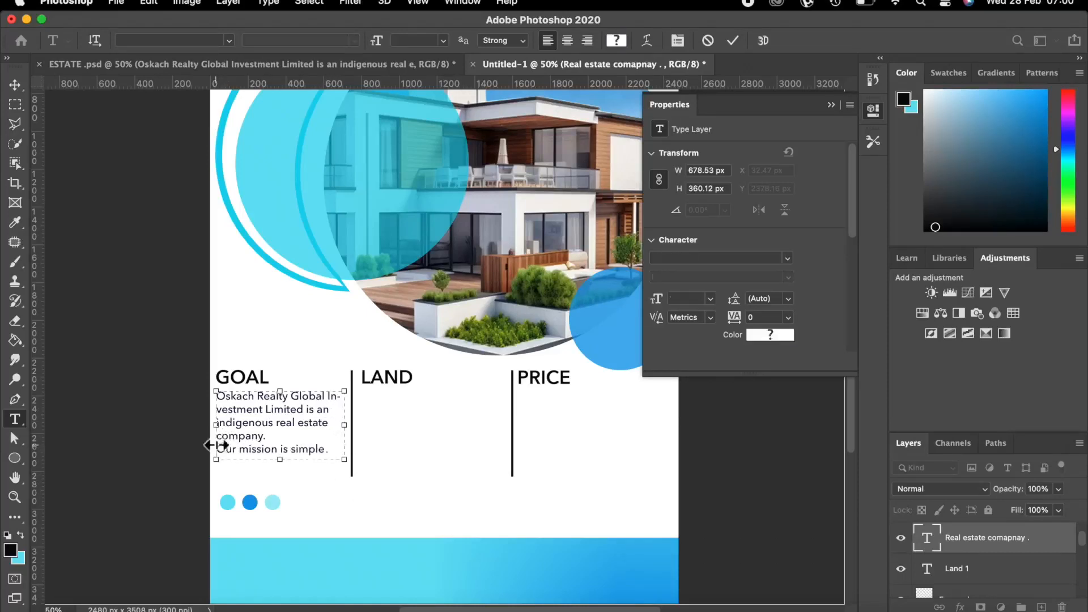
left_click(732, 40)
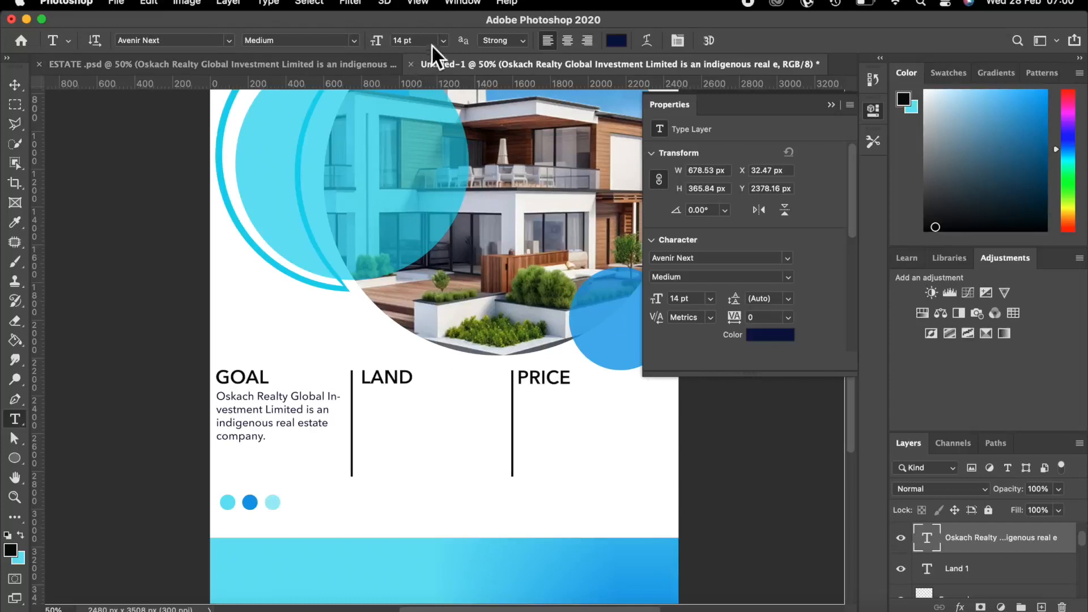
left_click(442, 38)
left_click(423, 148)
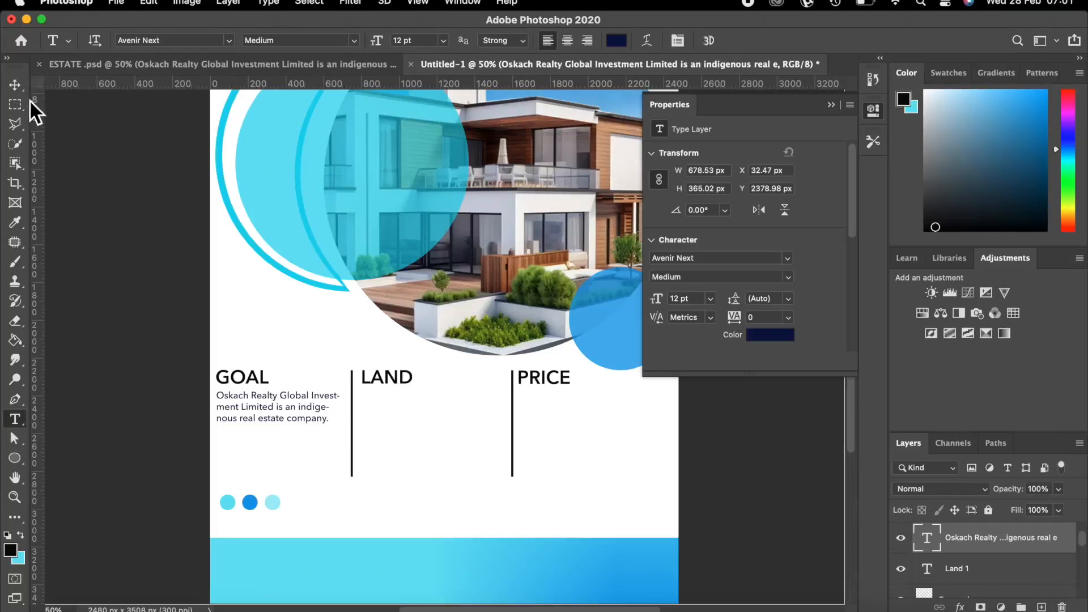
Hide the Writer 1 layer and move the GOAL paragraph layer to the top.
left_click(17, 85)
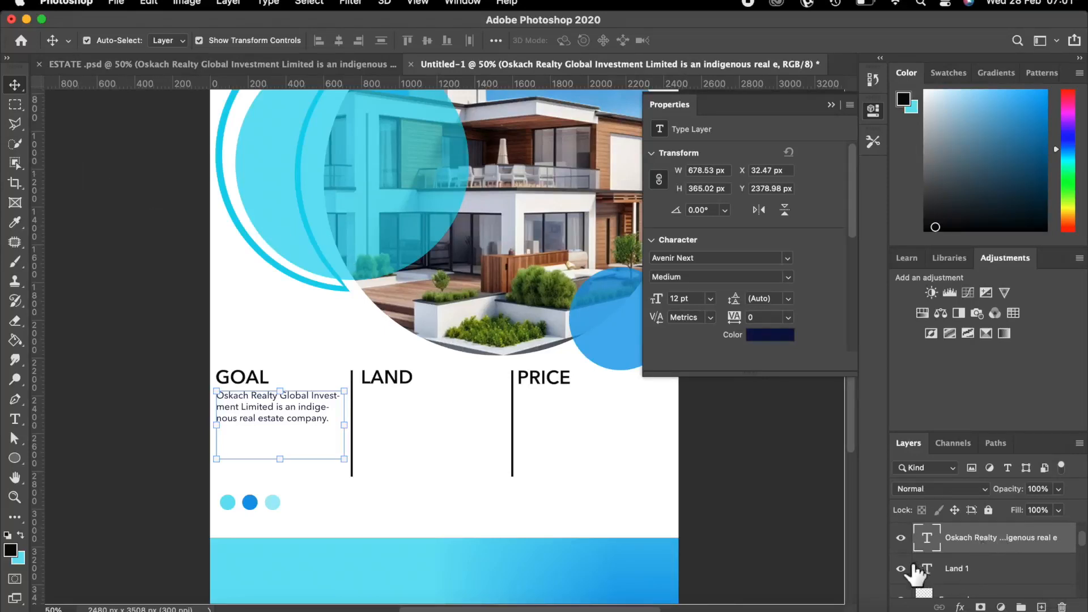
scroll(955, 549, "up", 2)
scroll(955, 550, "down", 2)
scroll(954, 551, "up", 2)
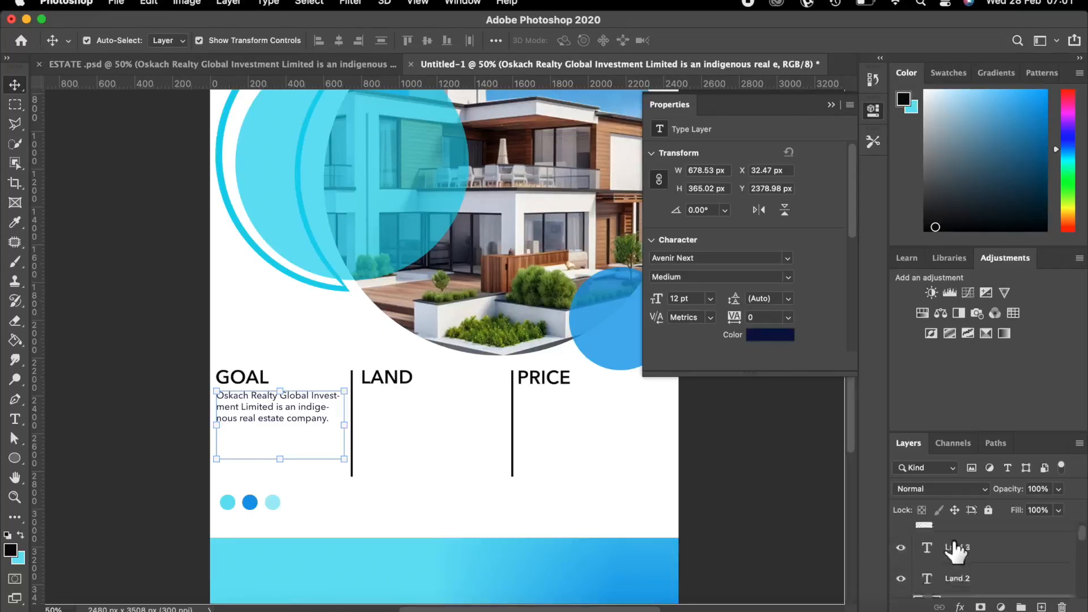
left_click(900, 538)
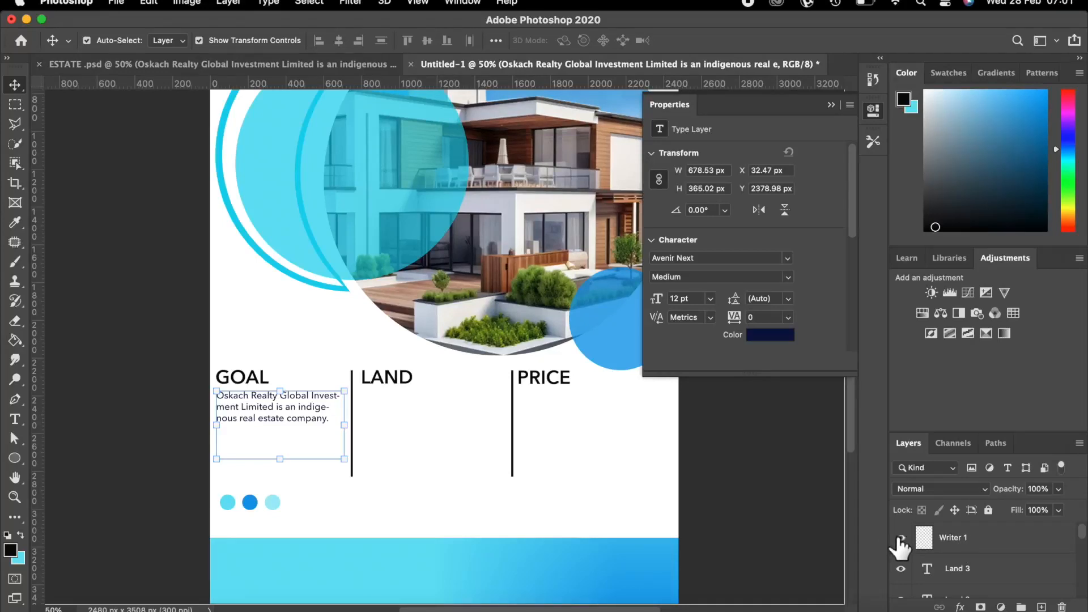
scroll(962, 544, "down", 2)
mouse_move(938, 538)
left_mouse_down()
mouse_move(955, 545)
mouse_move(954, 502)
mouse_move(959, 547)
mouse_move(952, 515)
mouse_move(952, 534)
left_mouse_up()
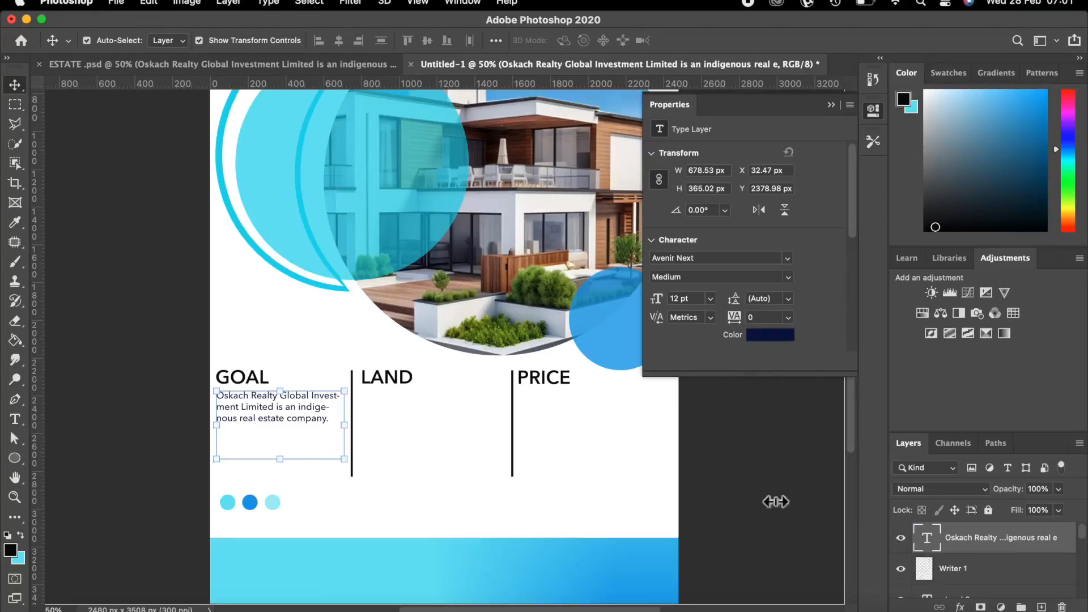
Rename the GOAL paragraph layer to 'writer 1' and reselect the paragraph.
double_click(972, 537)
type("writer")
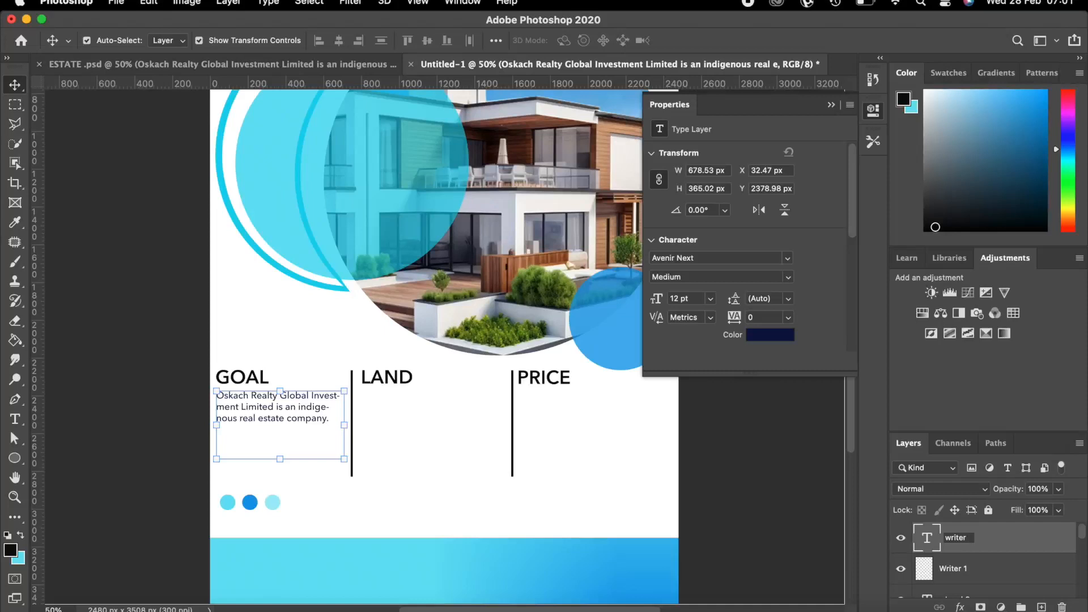
type(" 1")
key("Return")
left_click(901, 568)
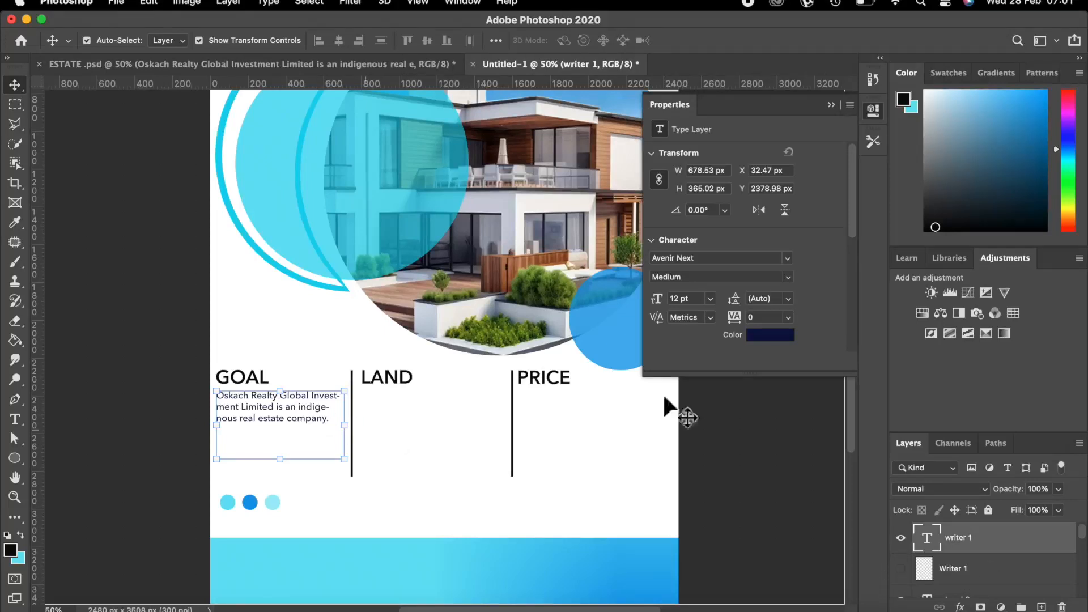
left_click(362, 398)
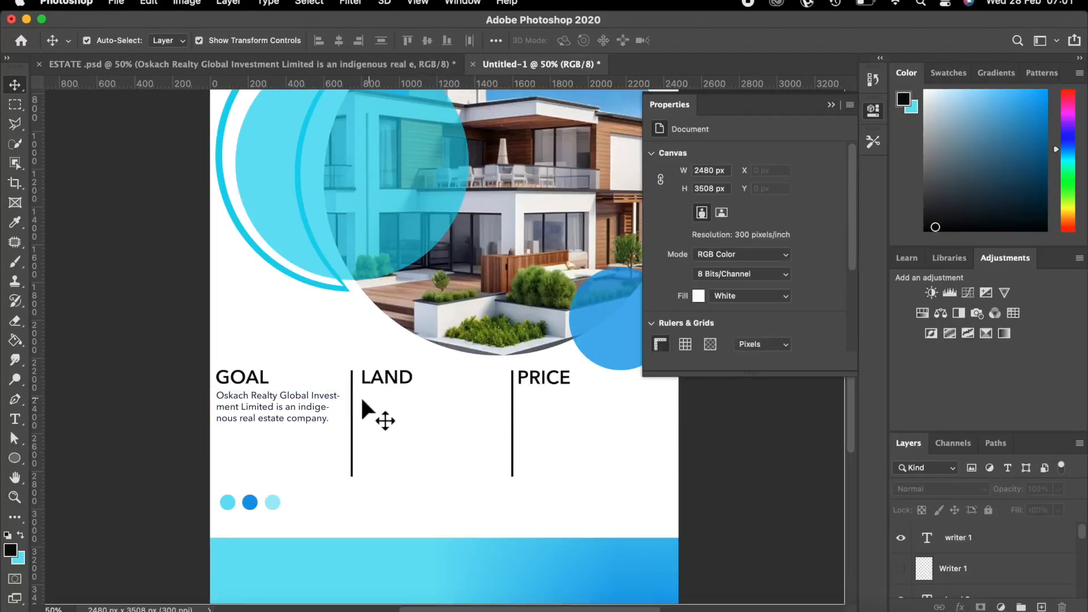
left_click(288, 400)
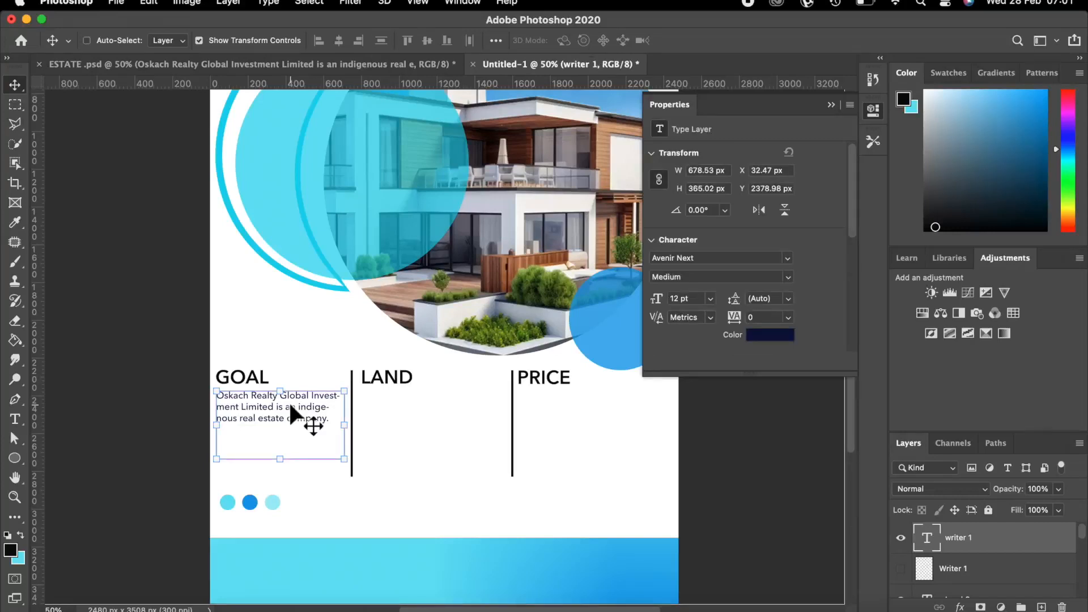
Duplicate the GOAL paragraph under LAND and replace its text with the pasted home-ownership paragraph.
key("super+j")
left_click_drag(296, 400, 436, 399)
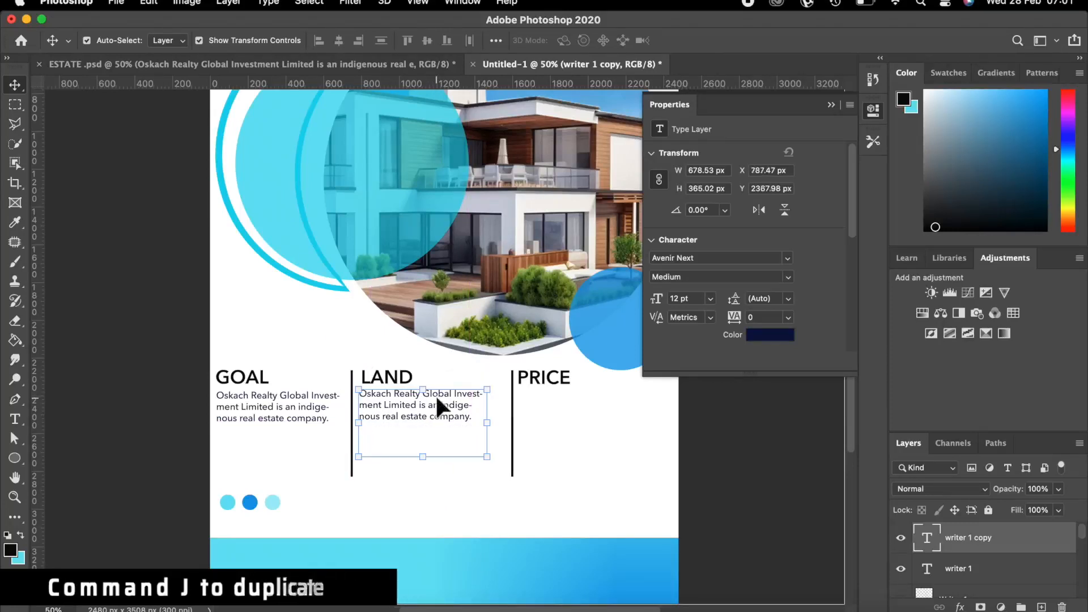
double_click(435, 398)
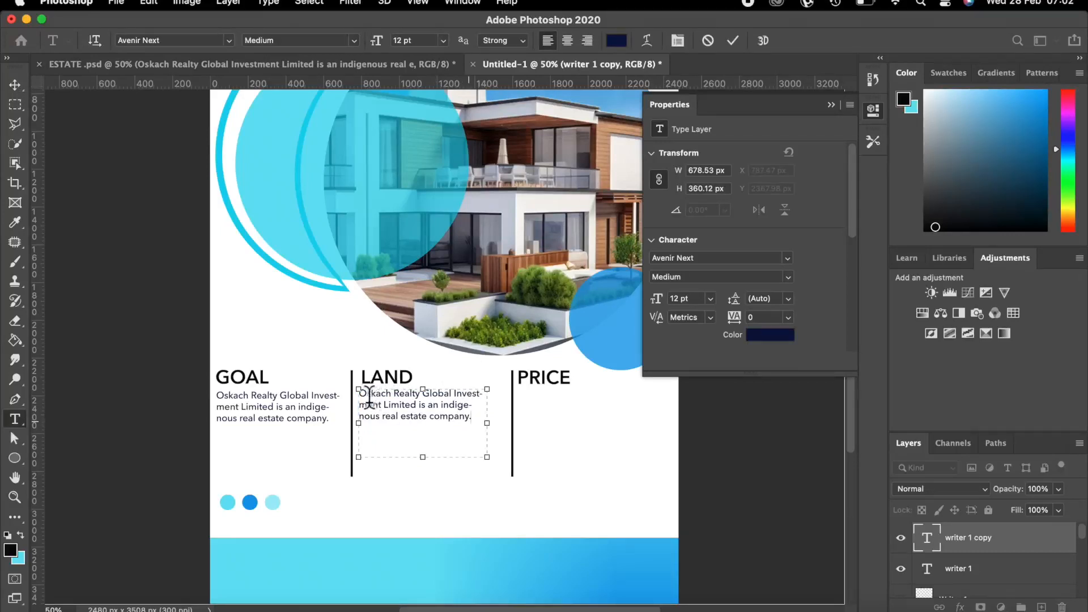
key("super+a")
key("BackSpace")
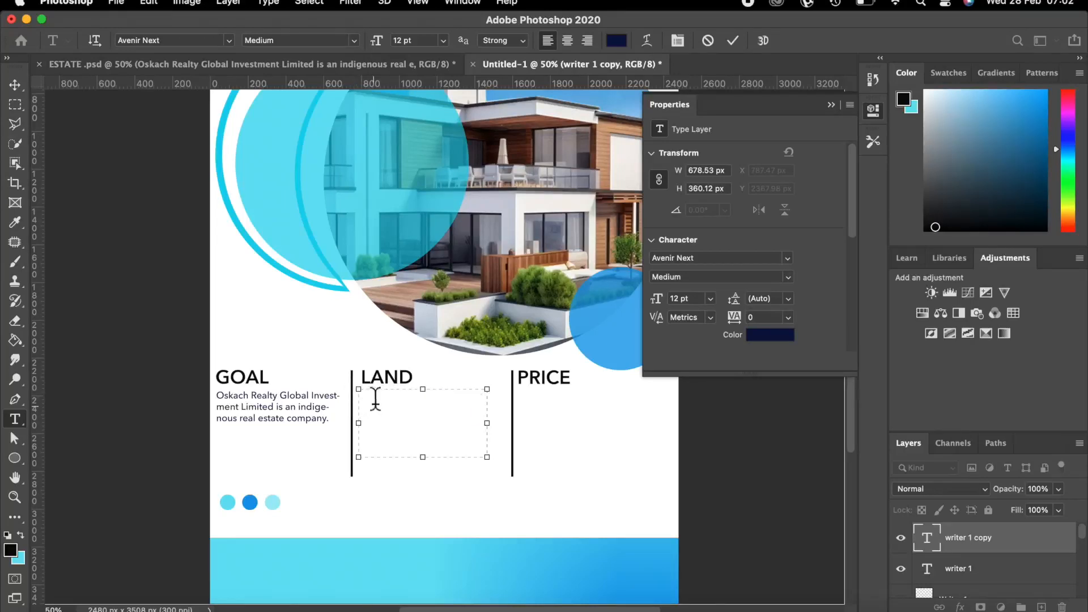
right_click(375, 403)
left_click(411, 468)
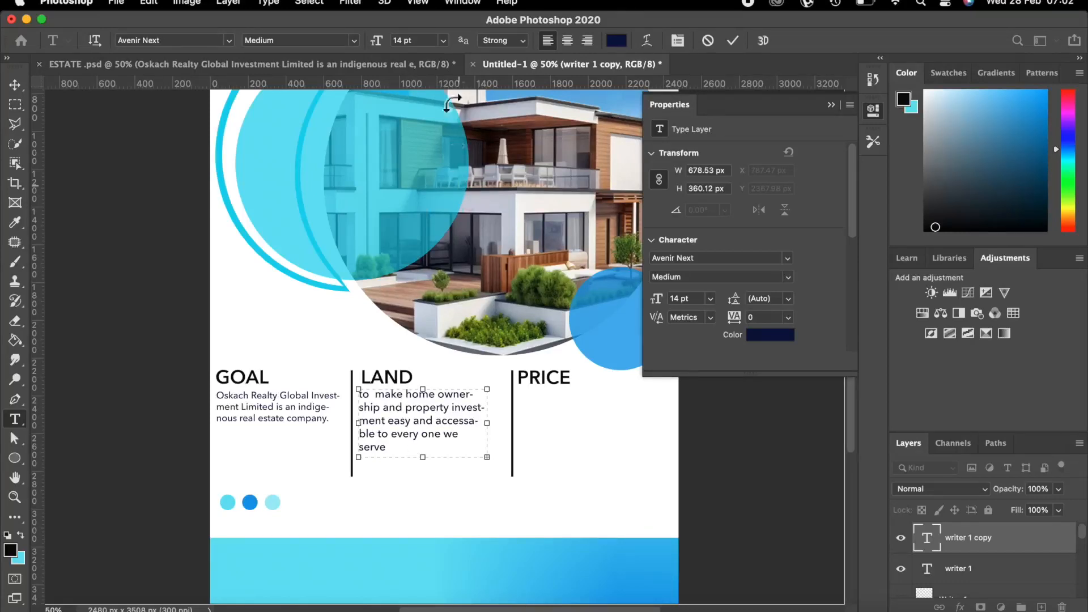
left_click(731, 41)
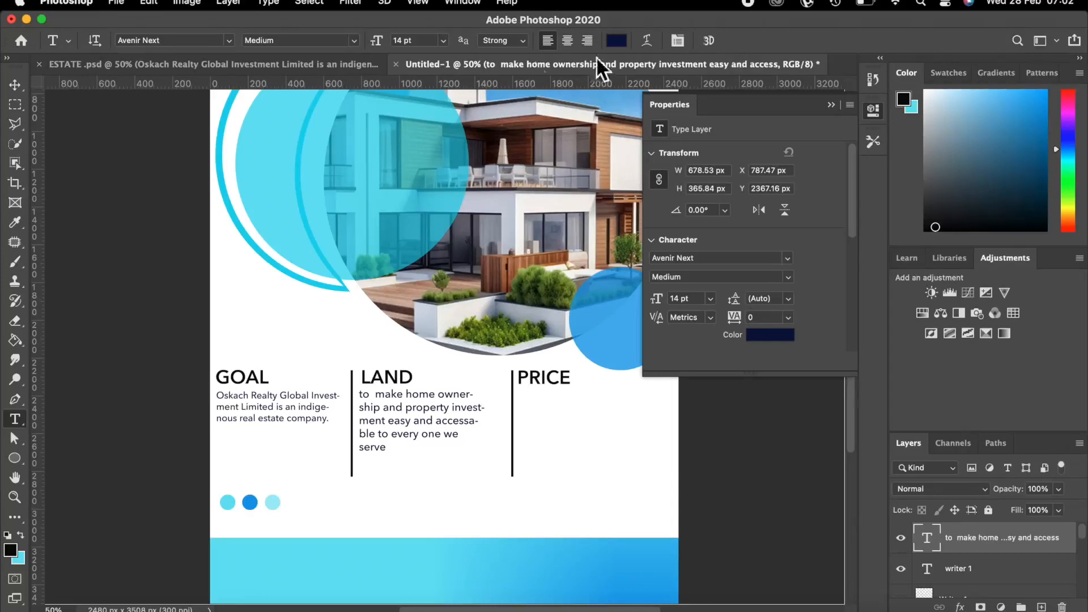
Set the LAND paragraph to 12 pt and zoom out to view the whole flyer.
left_click(445, 40)
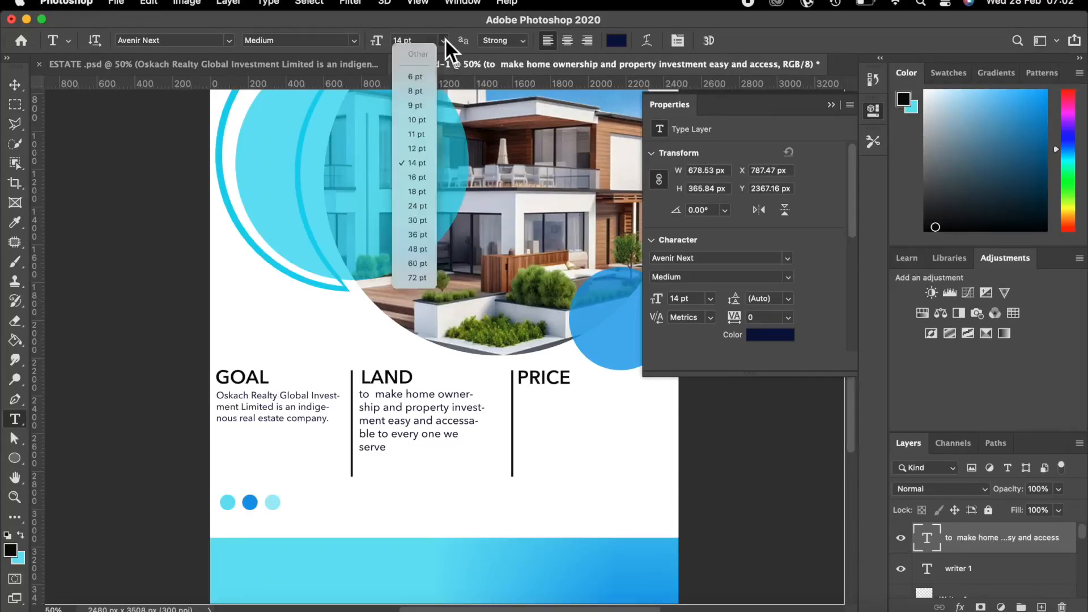
left_click(417, 147)
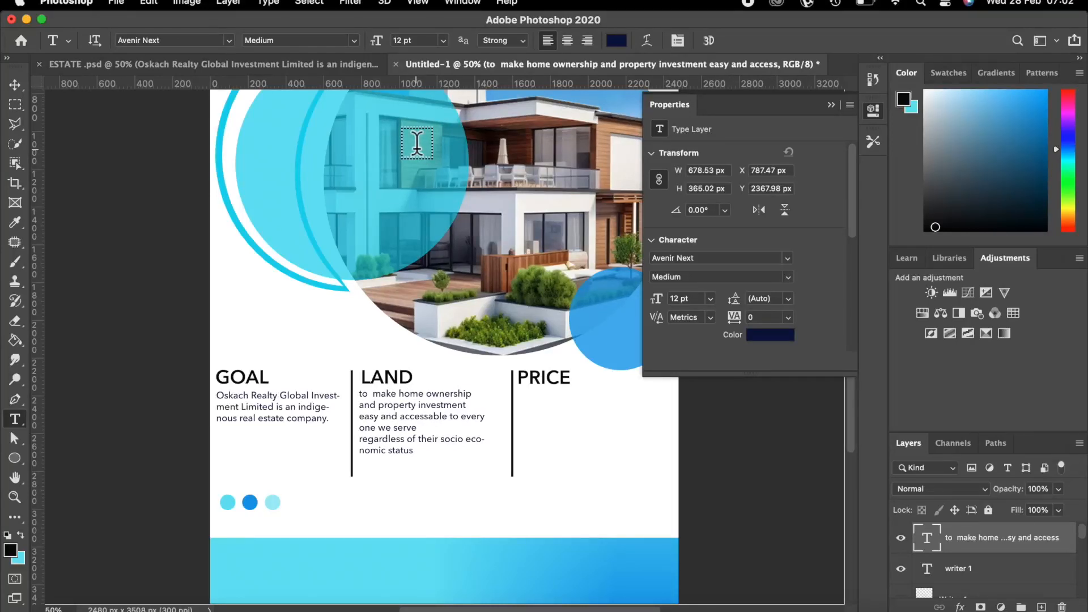
left_click(15, 85)
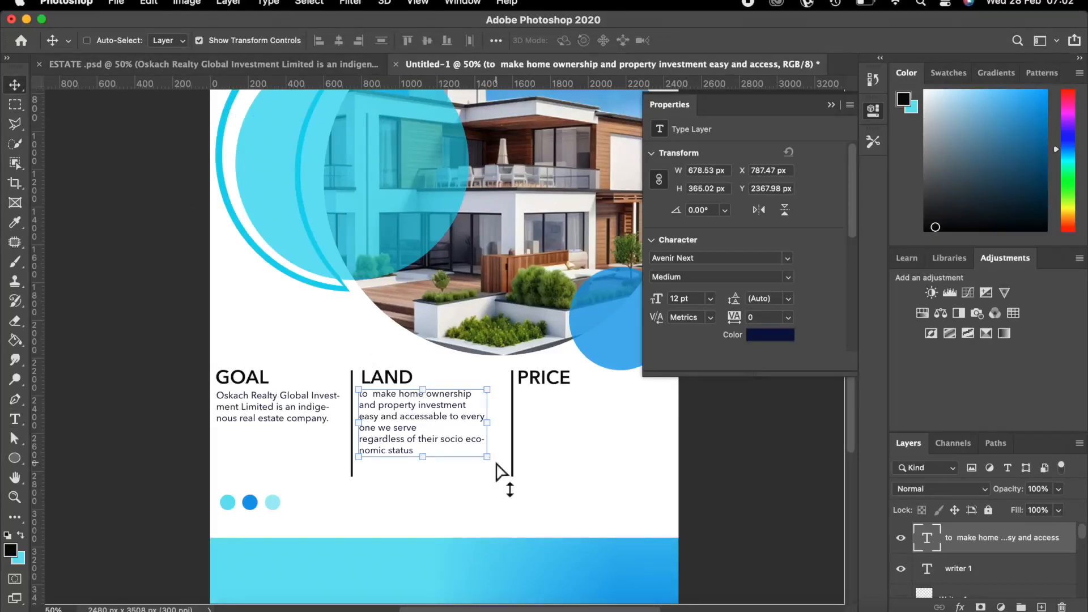
key("super+minus")
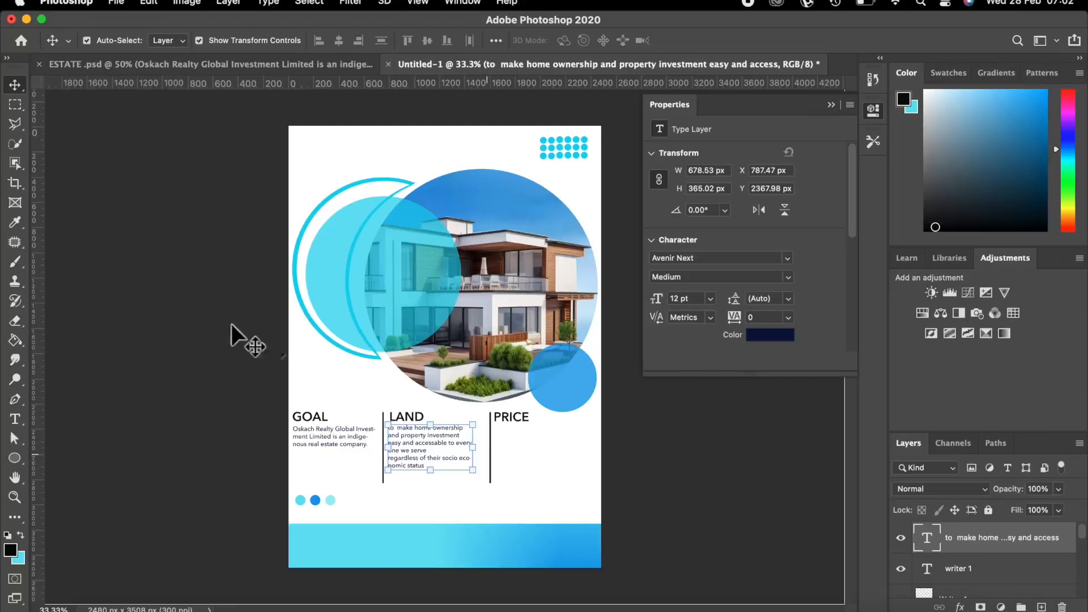
Add a new layer named price above the LAND paragraph layer.
left_click(176, 318)
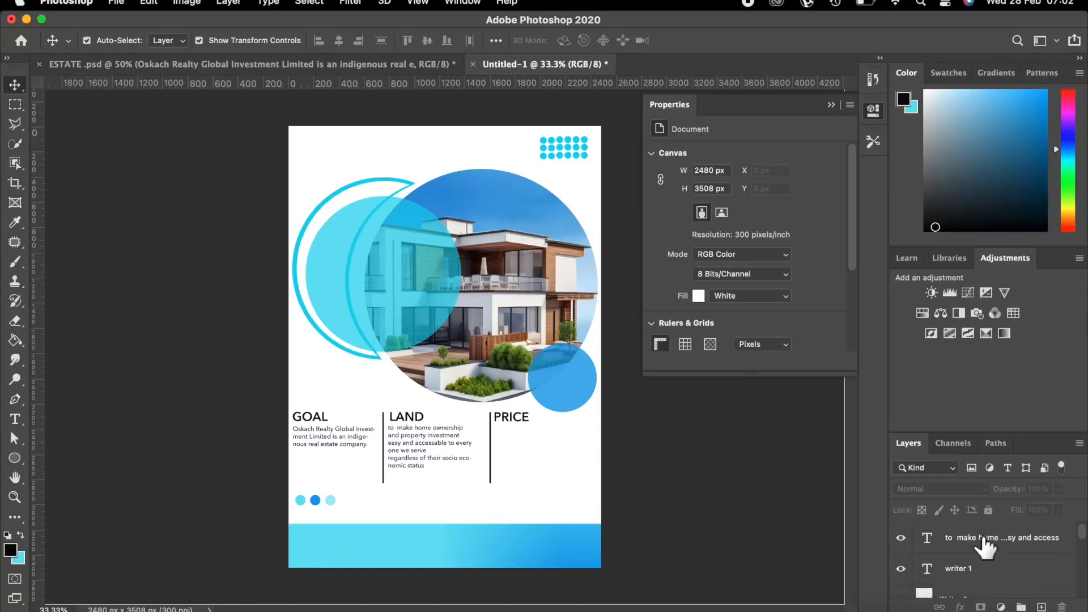
left_click(983, 539)
left_click(1041, 607)
double_click(952, 539)
type("price")
key("Return")
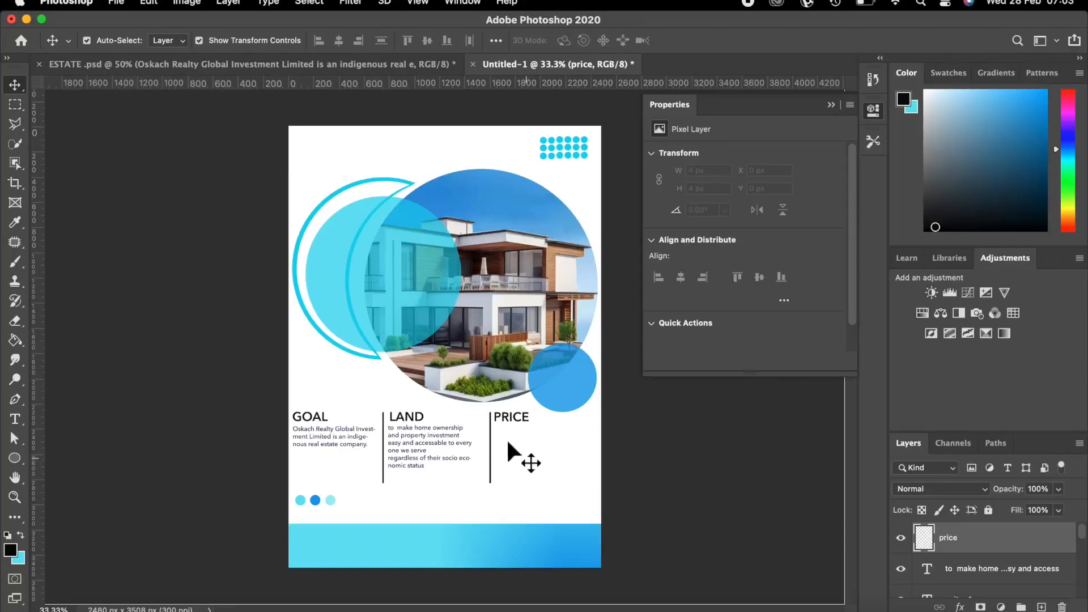
Set the Type tool to 48 pt Demi Bold.
left_click(16, 420)
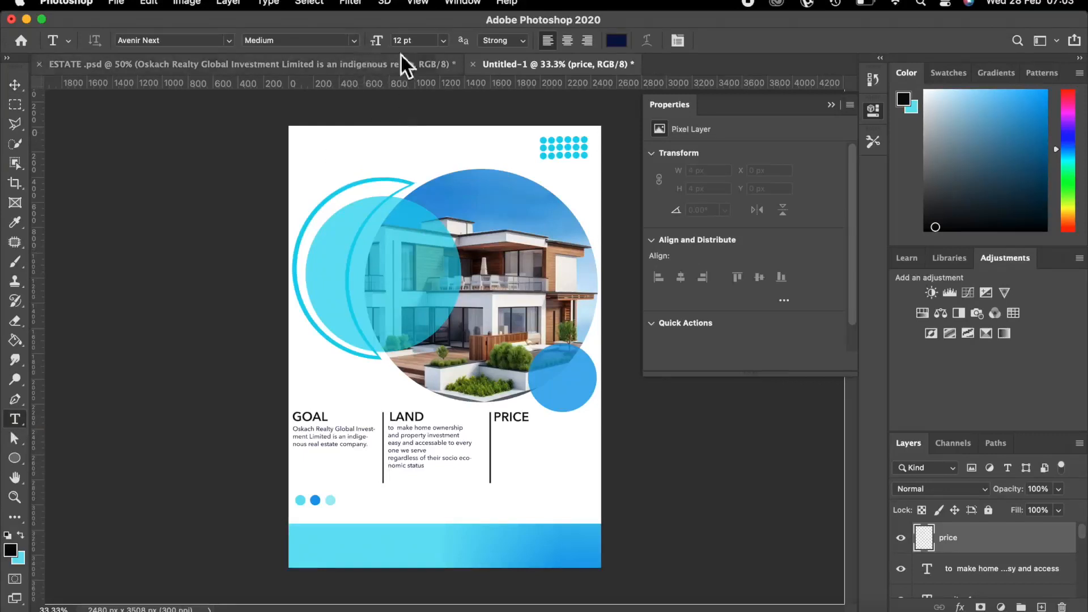
left_click(443, 40)
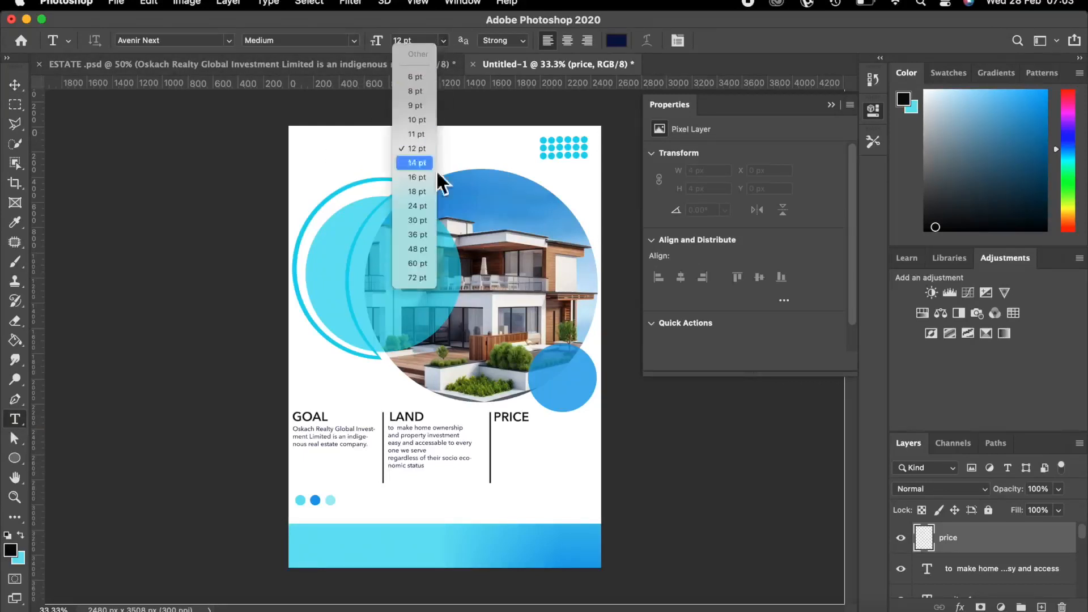
left_click(417, 248)
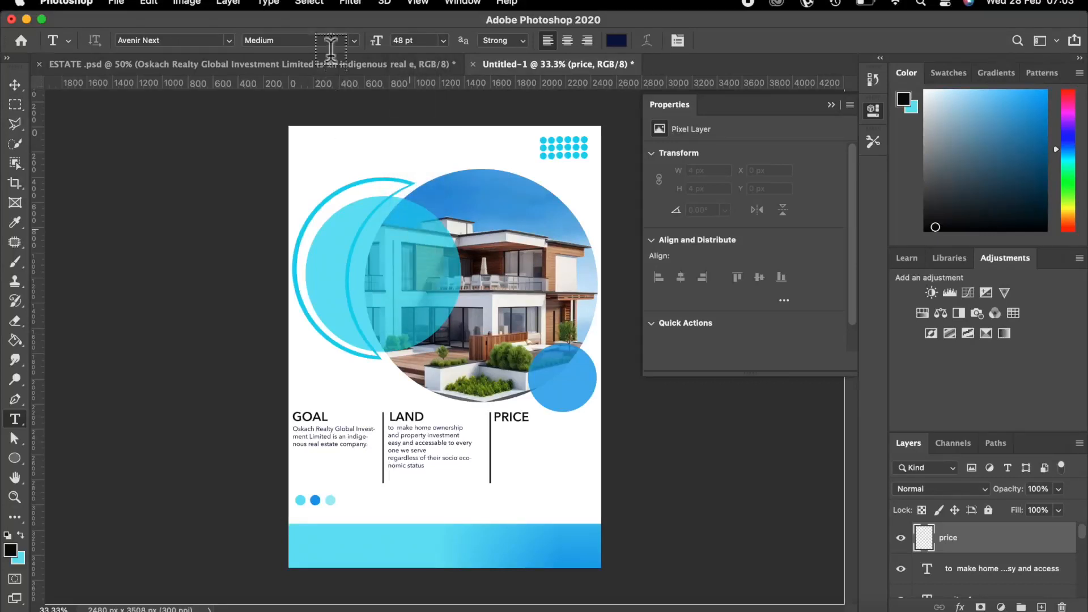
left_click(354, 40)
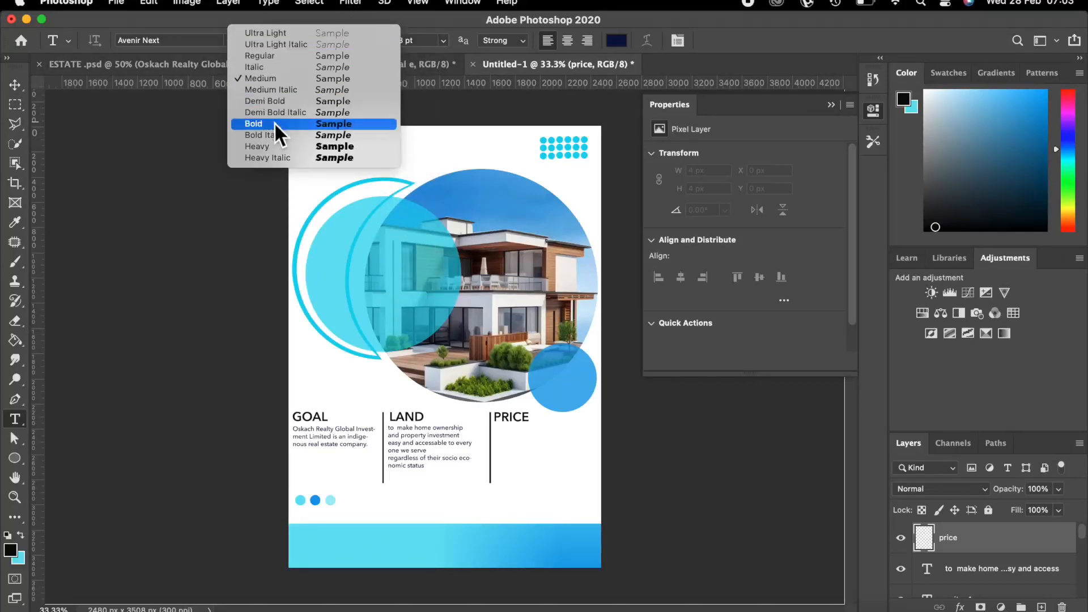
left_click(277, 100)
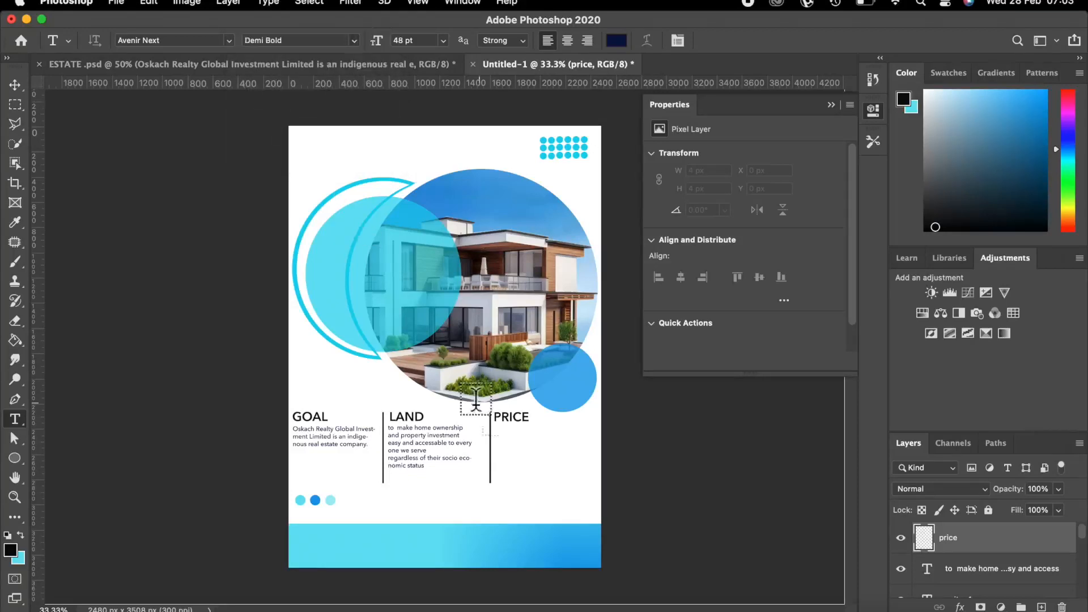
Type NOW under PRICE, commit it, and add a new empty layer.
left_click(503, 442)
key("BackSpace")
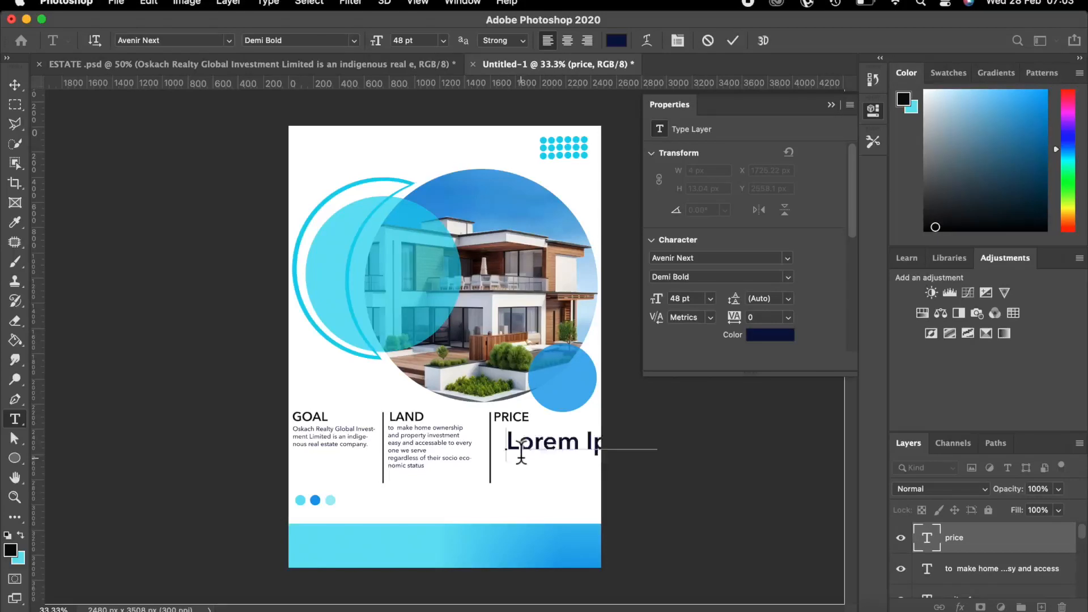
type("NOW")
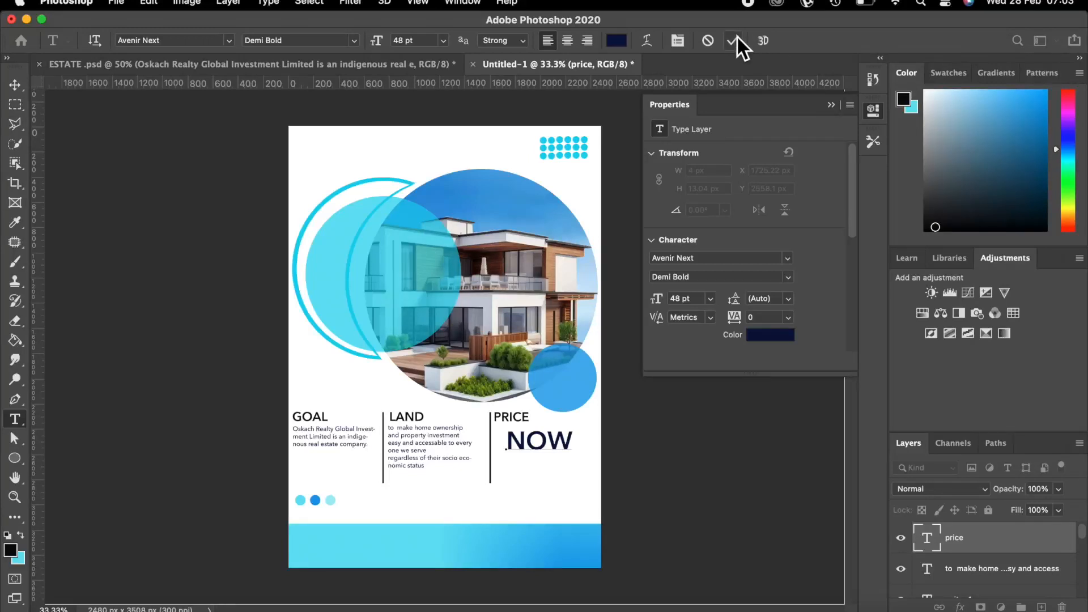
key("Return")
type("SE")
key("BackSpace")
key("BackSpace")
left_click(734, 39)
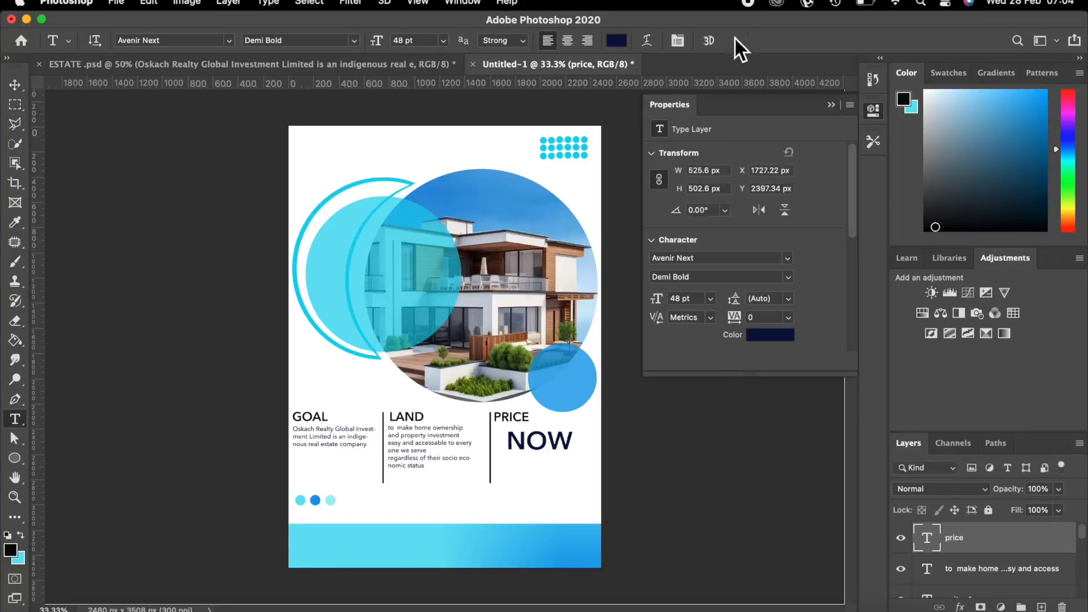
left_click(1042, 606)
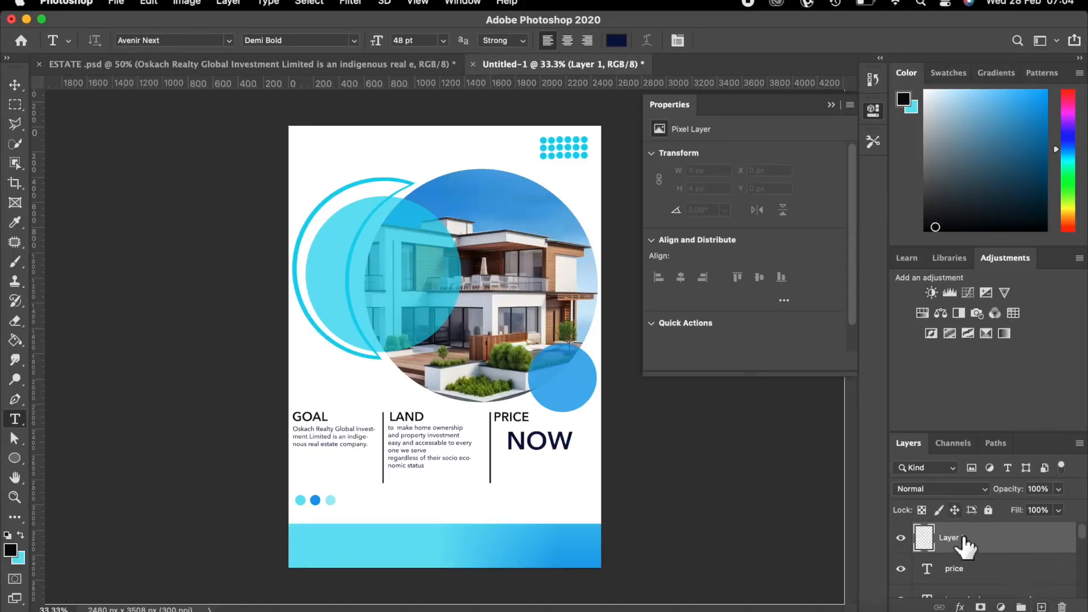
Rename the new layer to SELLING.
double_click(949, 539)
key("BackSpace")
type("SELLING")
key("Return")
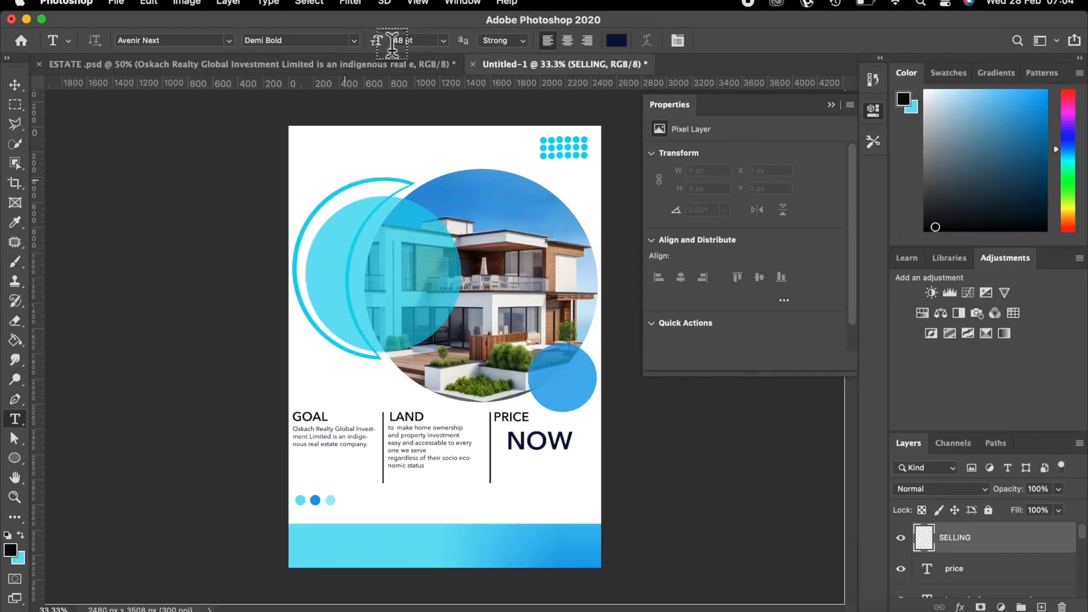
Set the text to 30 pt Medium with a cyan colour sampled from the circle.
left_click(442, 39)
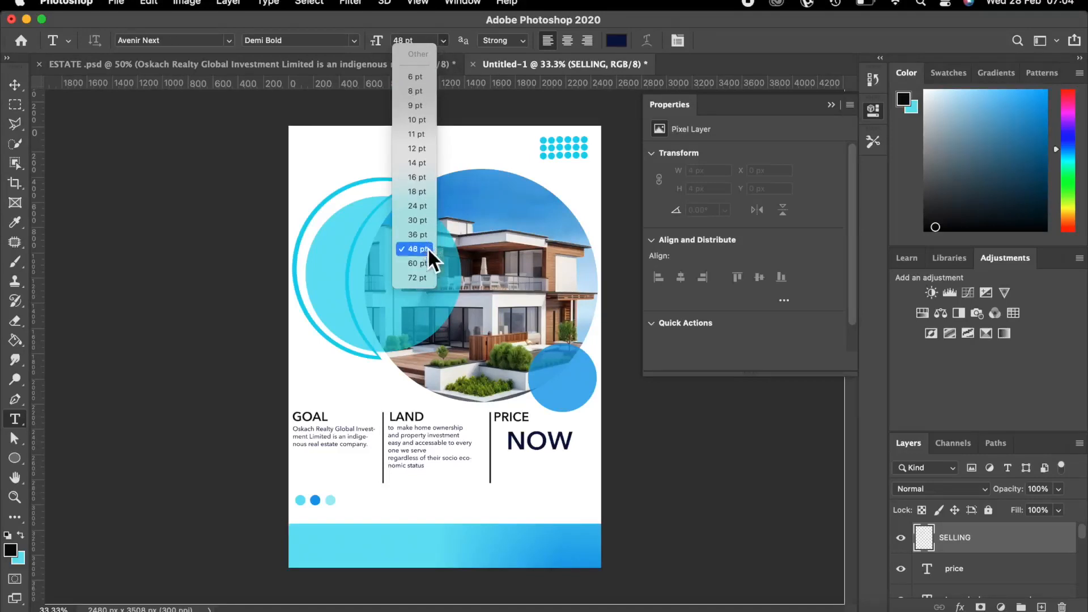
left_click(418, 220)
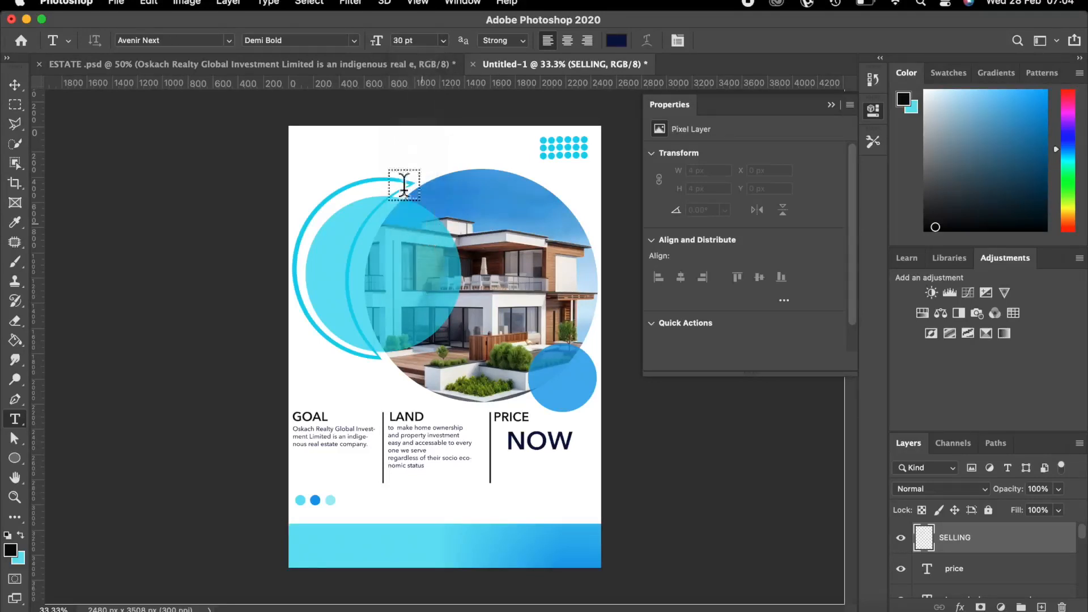
left_click(355, 39)
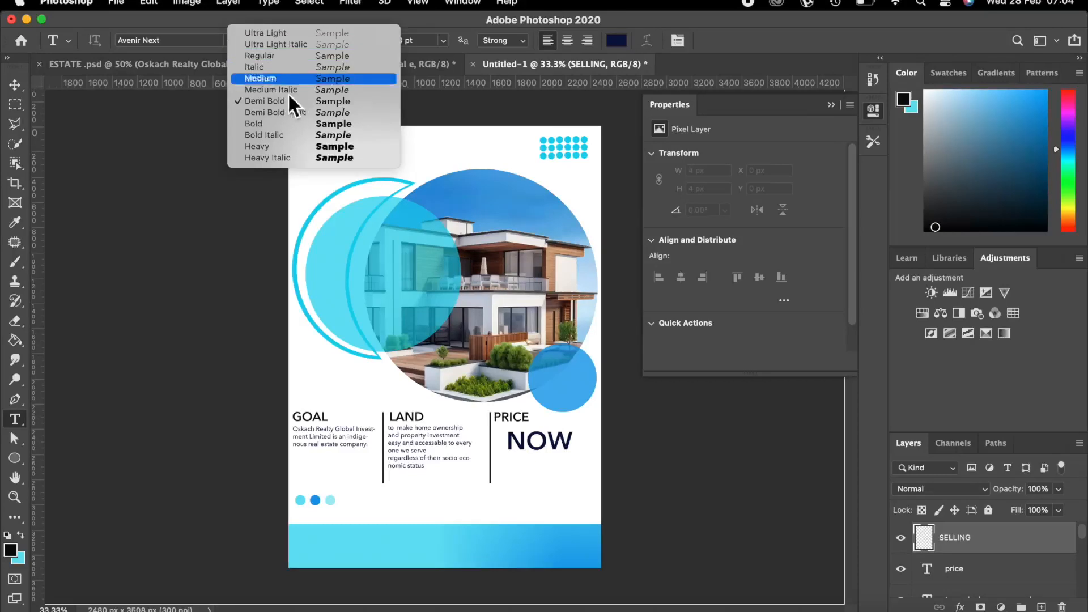
left_click(264, 74)
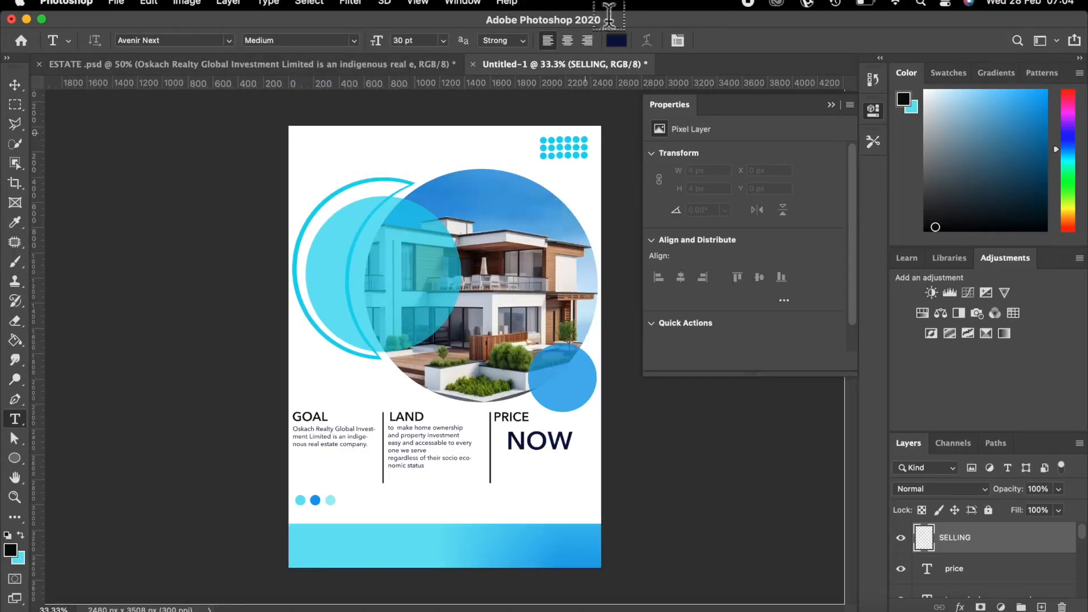
left_click(616, 40)
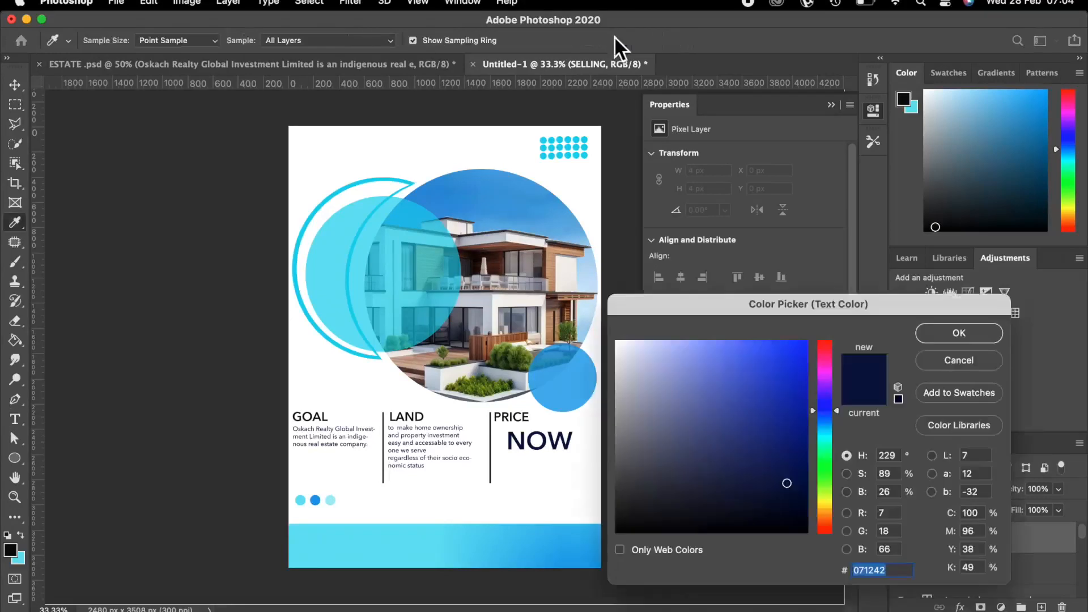
left_click(330, 289)
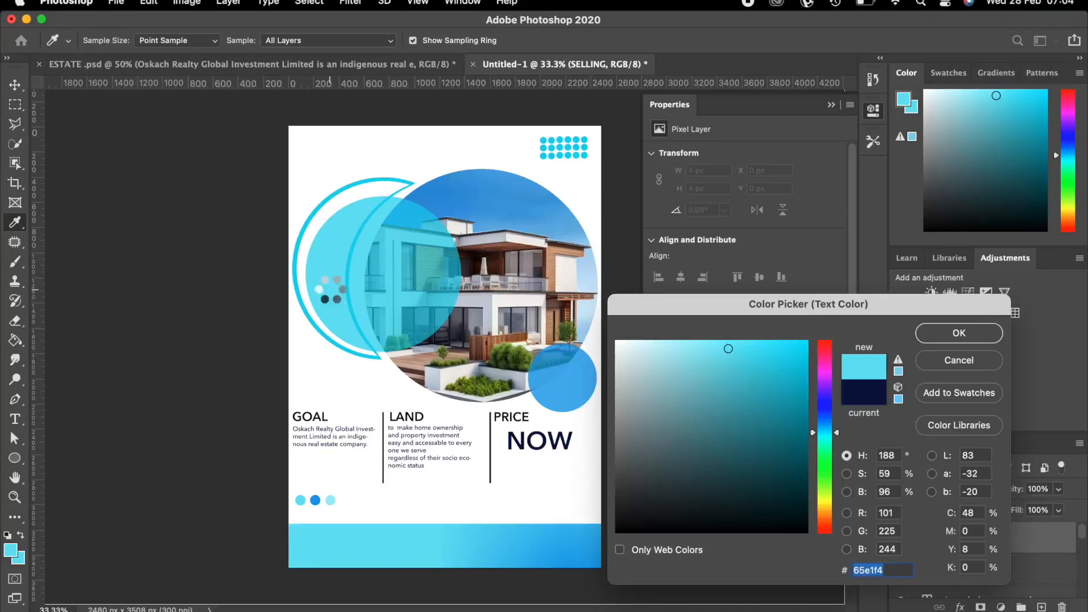
left_click(932, 335)
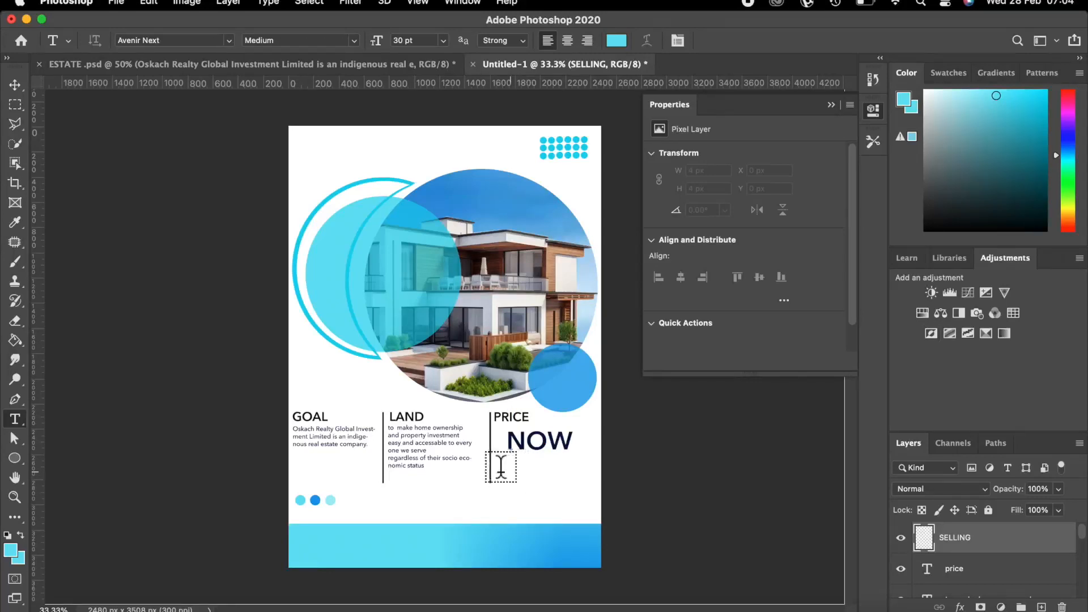
Type SELLING below NOW and commit it.
left_click(508, 475)
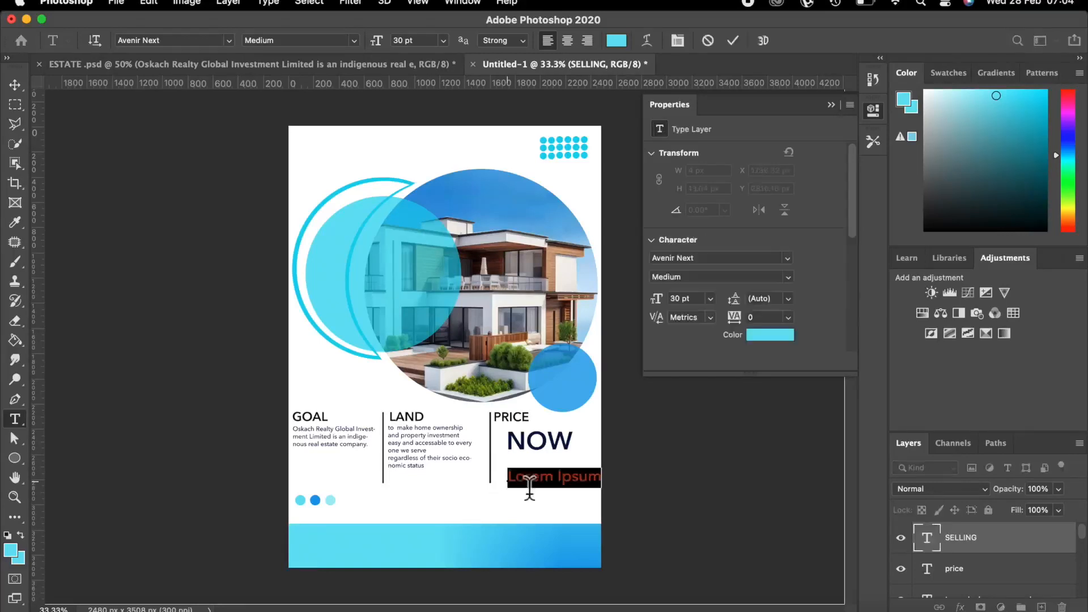
key("BackSpace")
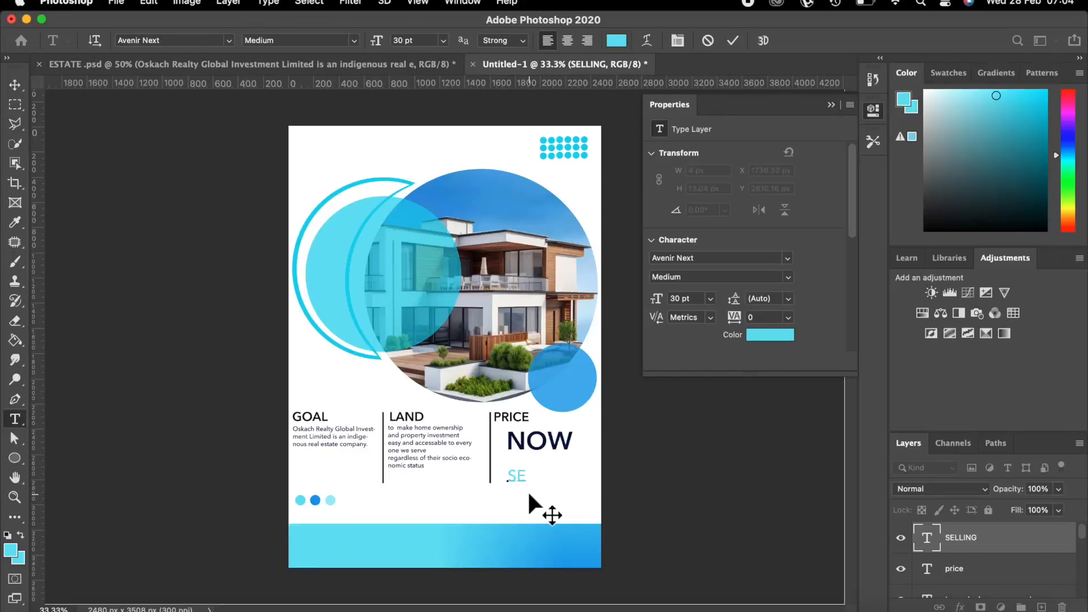
type("SELLING")
left_click(732, 41)
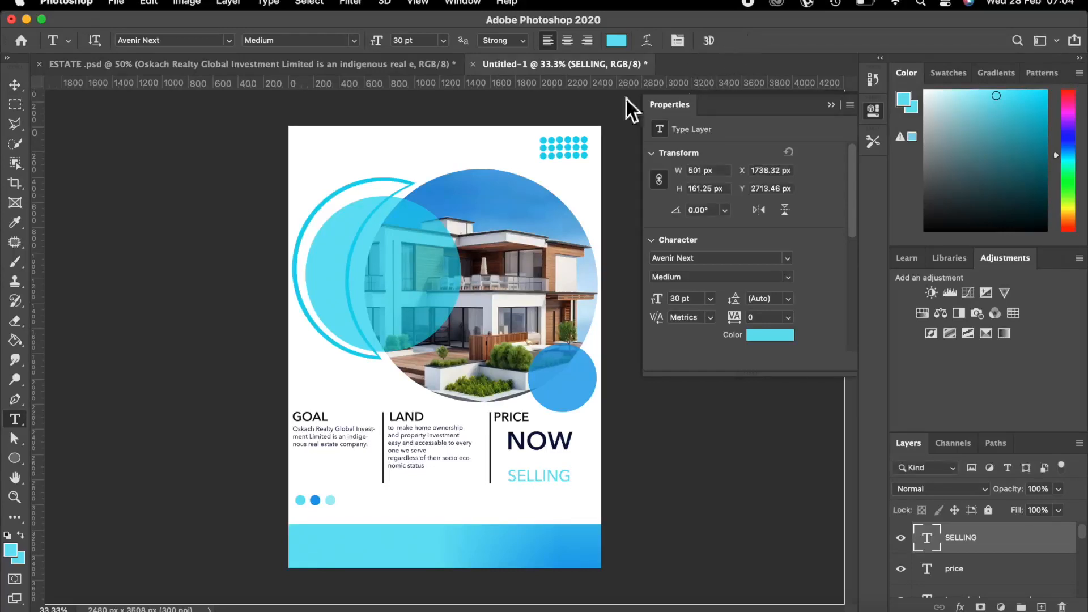
Position SELLING directly beneath NOW.
left_click(14, 84)
mouse_move(548, 473)
left_mouse_down()
mouse_move(547, 460)
mouse_move(554, 471)
left_mouse_up()
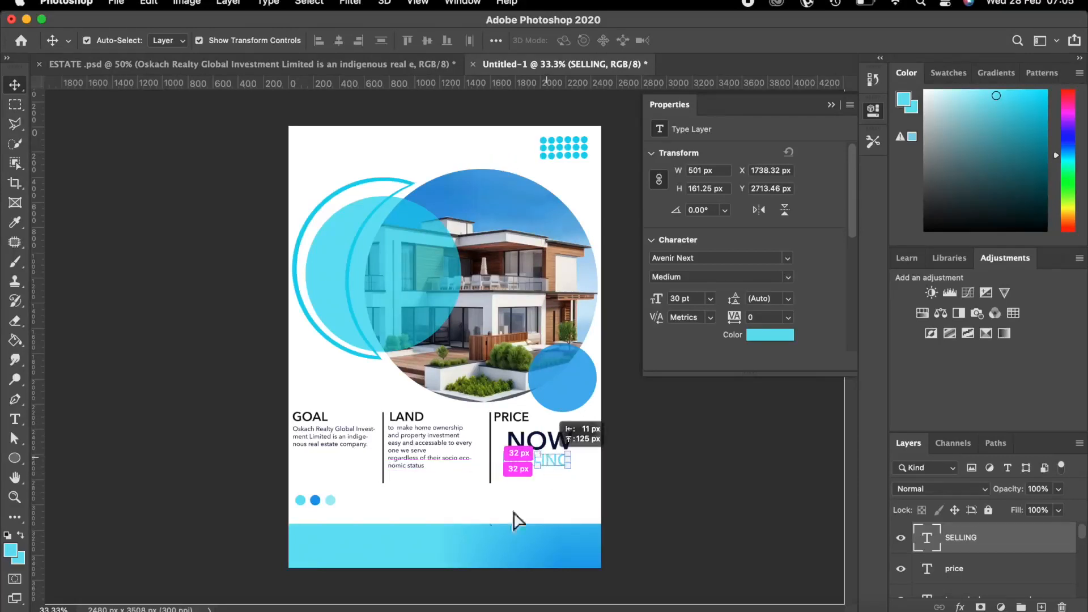
left_click_drag(515, 520, 515, 520)
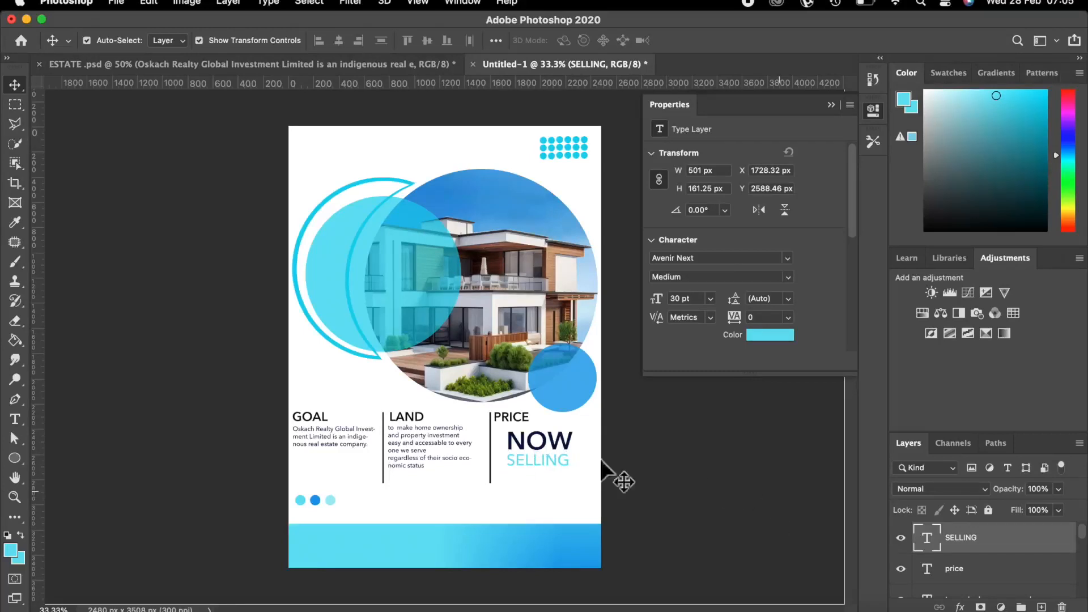
left_click(609, 471)
left_click(560, 458)
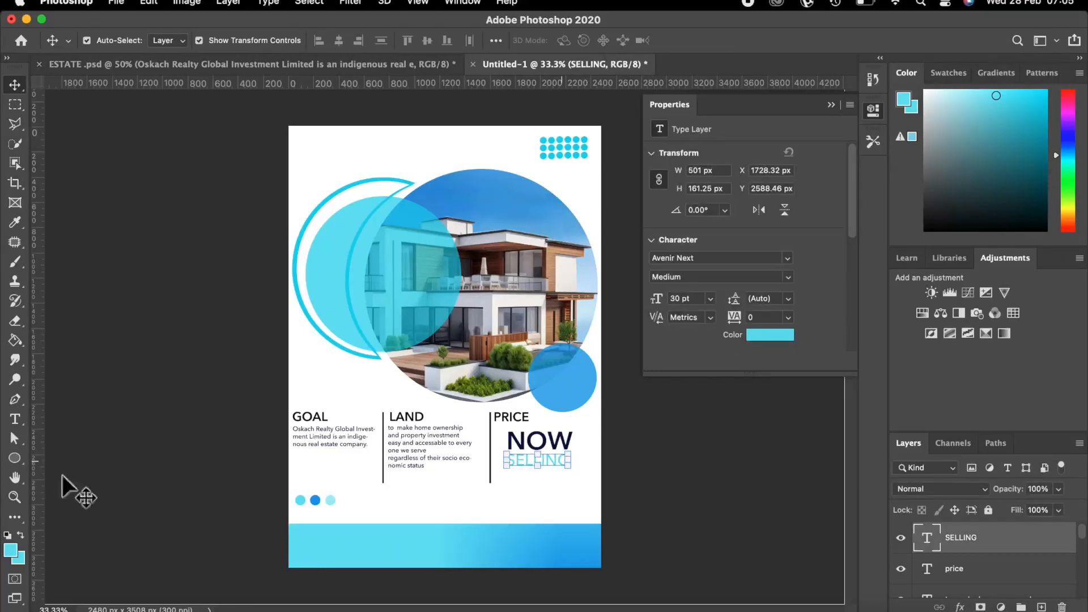
Recolour SELLING to teal #128ea1 and add a new empty layer above it.
left_click(15, 419)
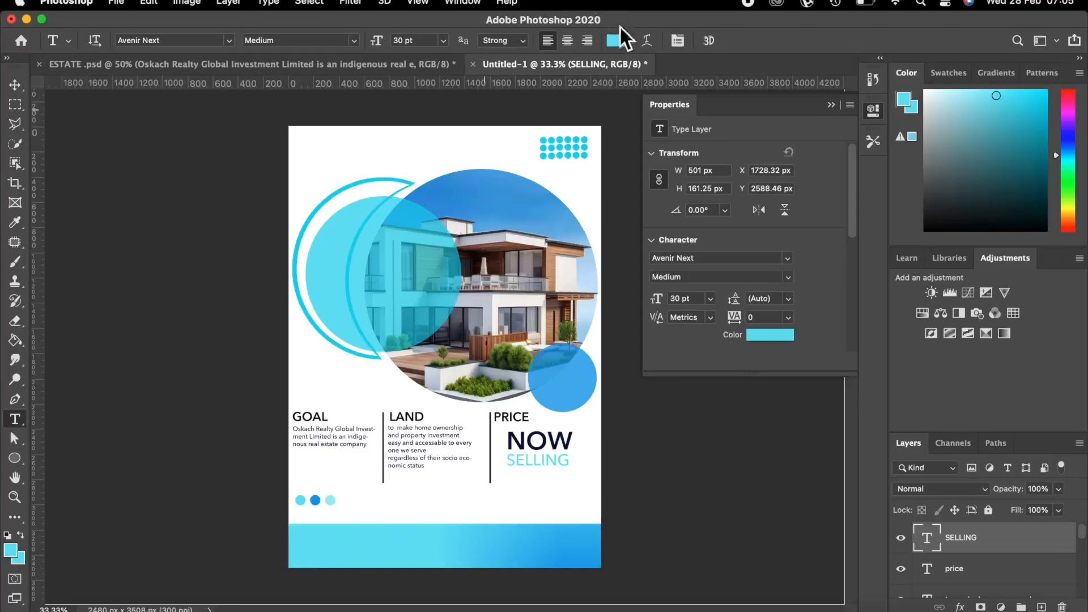
left_click(623, 41)
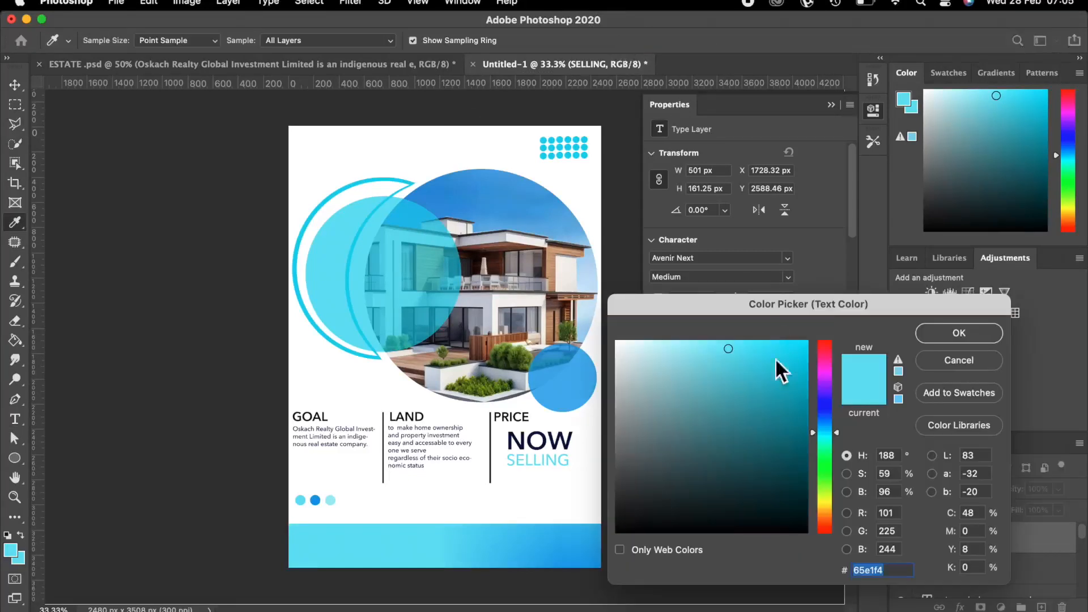
left_click(784, 415)
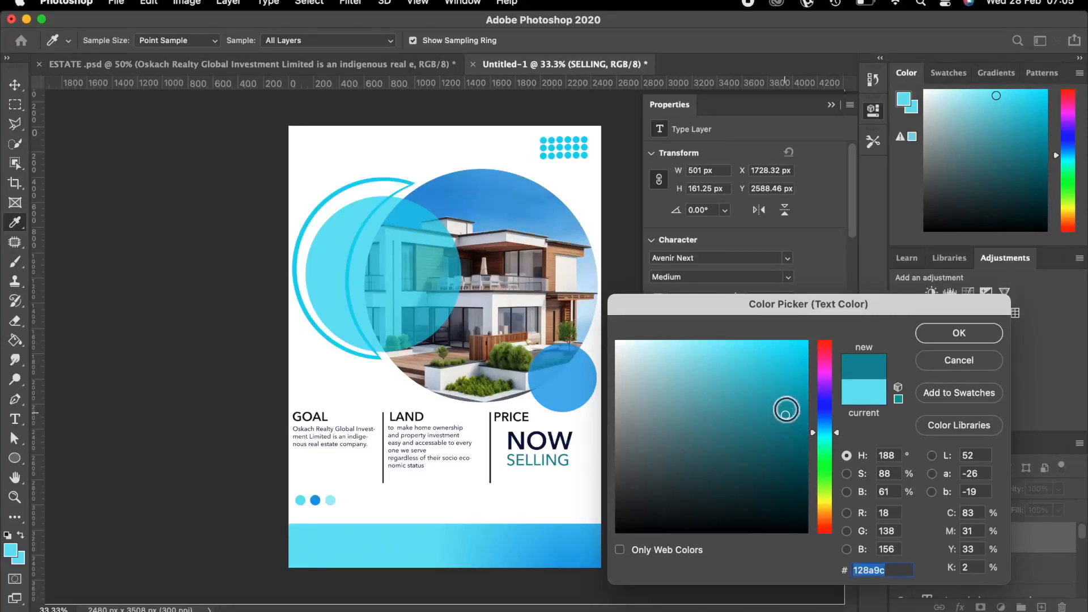
left_click(786, 412)
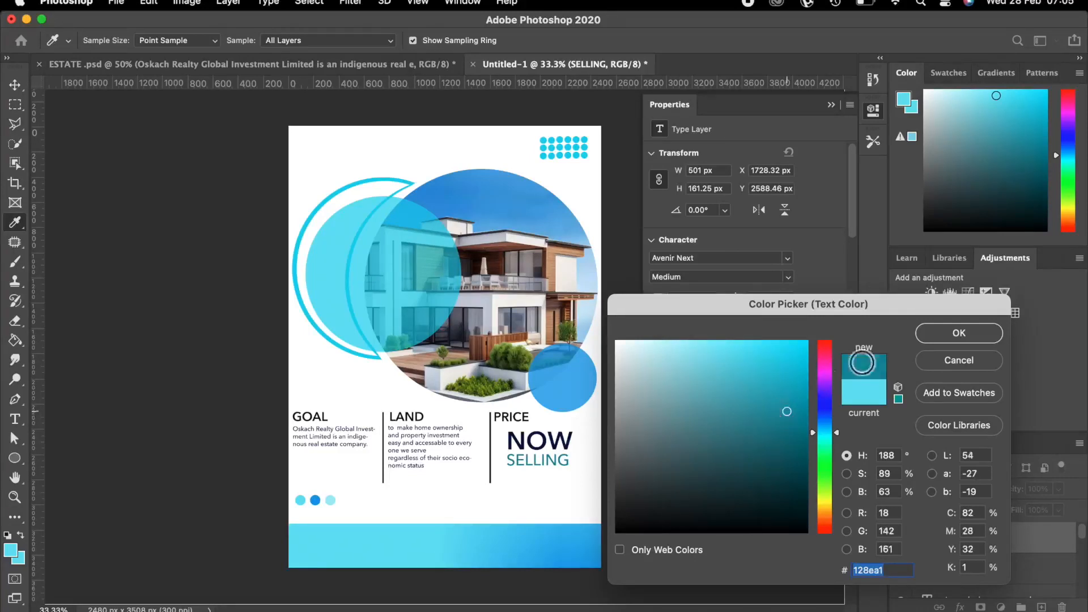
left_click(929, 332)
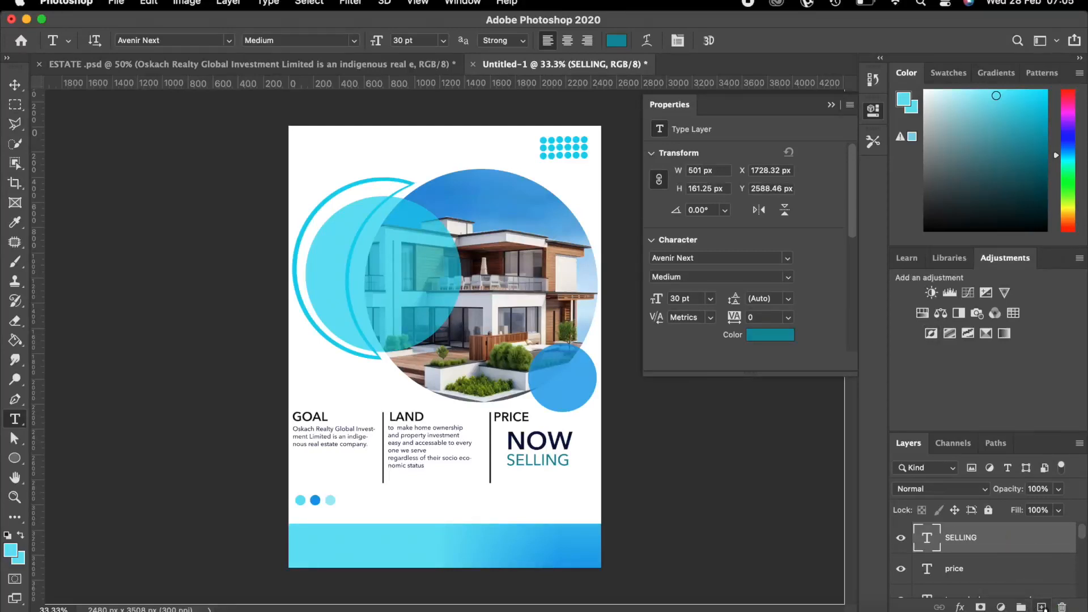
left_click(1042, 607)
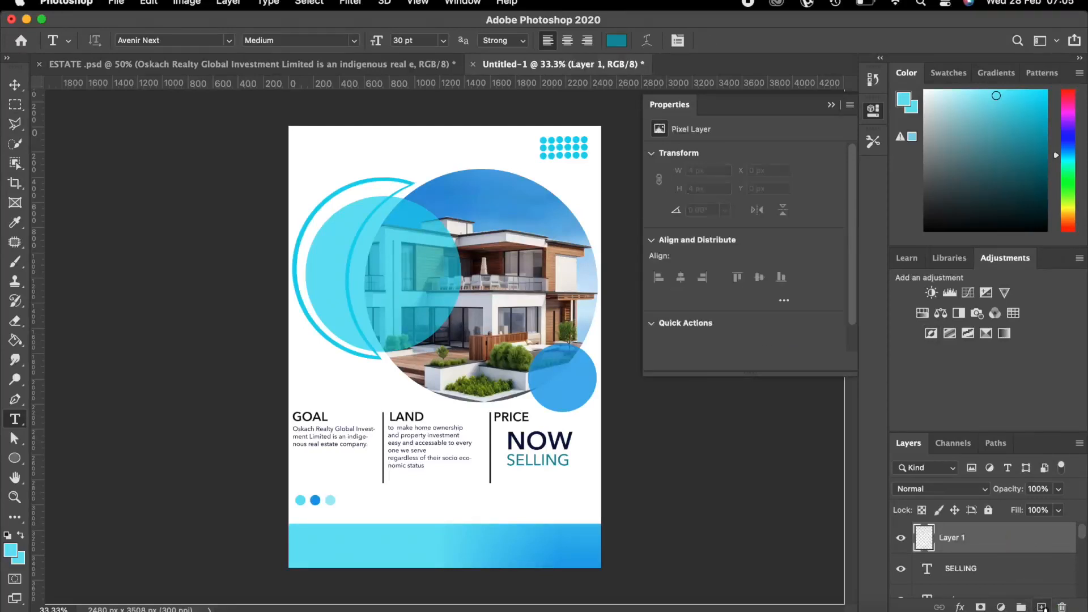
Rename the new layer to AMOUNT.
double_click(950, 538)
key("BackSpace")
type("NT")
key("Return")
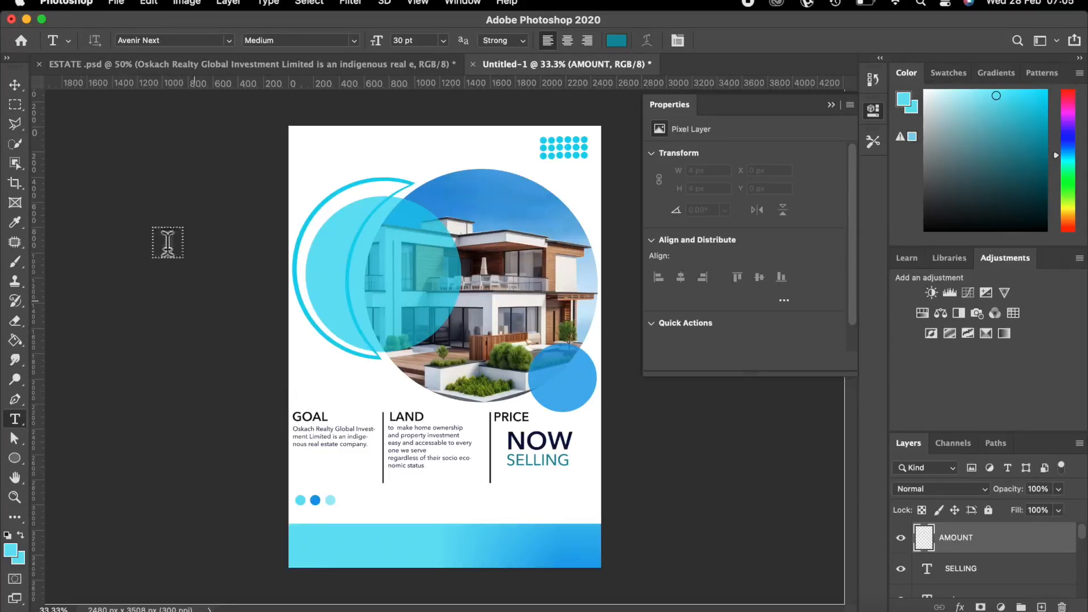
Set the text colour to near-black.
left_click(615, 39)
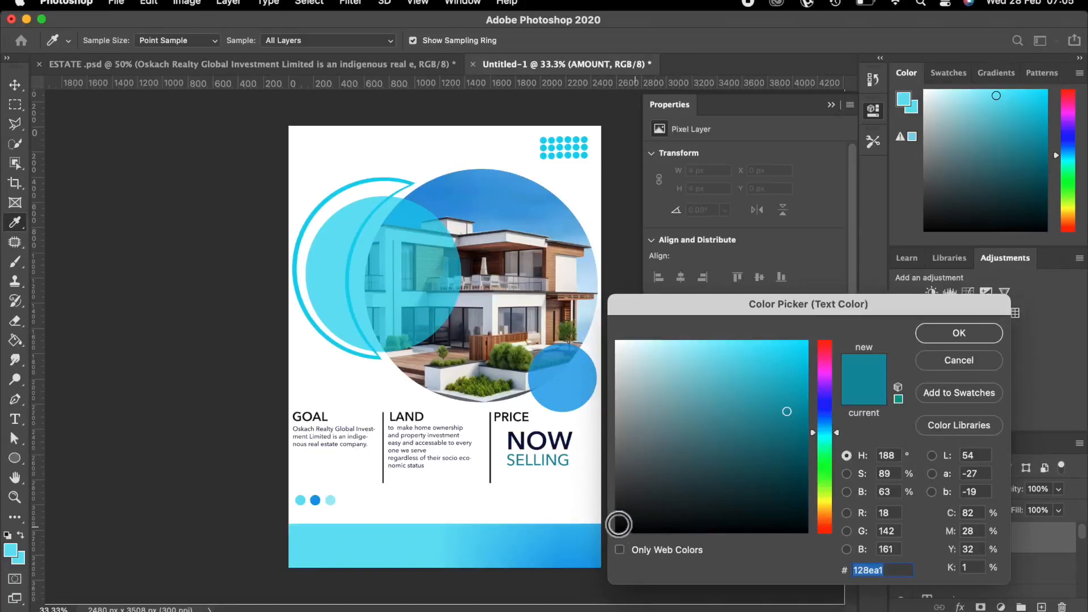
left_click(626, 522)
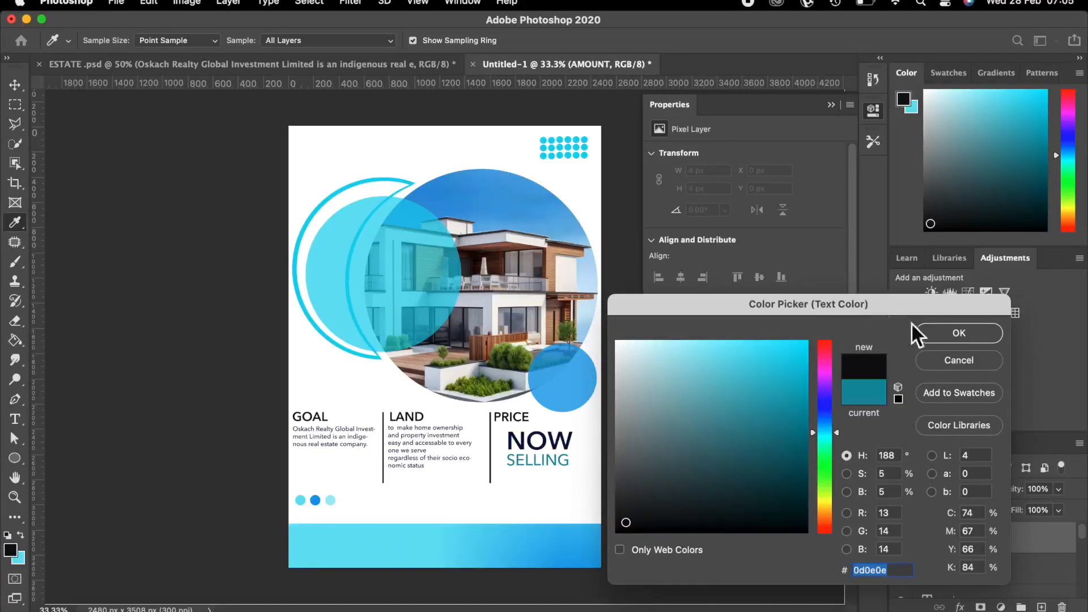
left_click(935, 333)
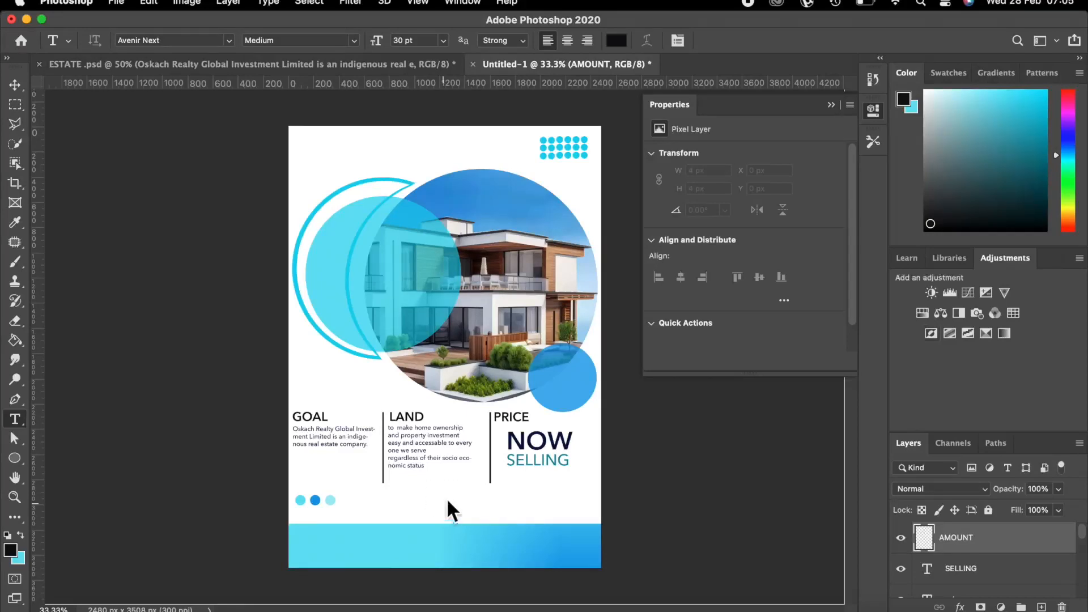
Type the price 'N2.5' in a new text block below SELLING.
left_click(511, 482)
key("BackSpace")
type("N2")
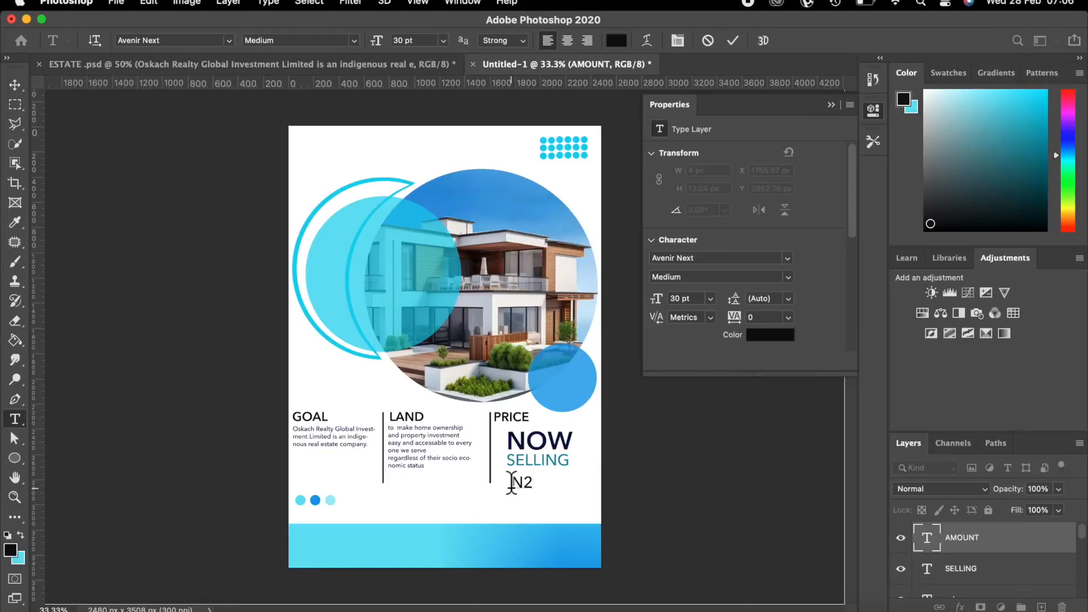
type(".5")
left_click(733, 40)
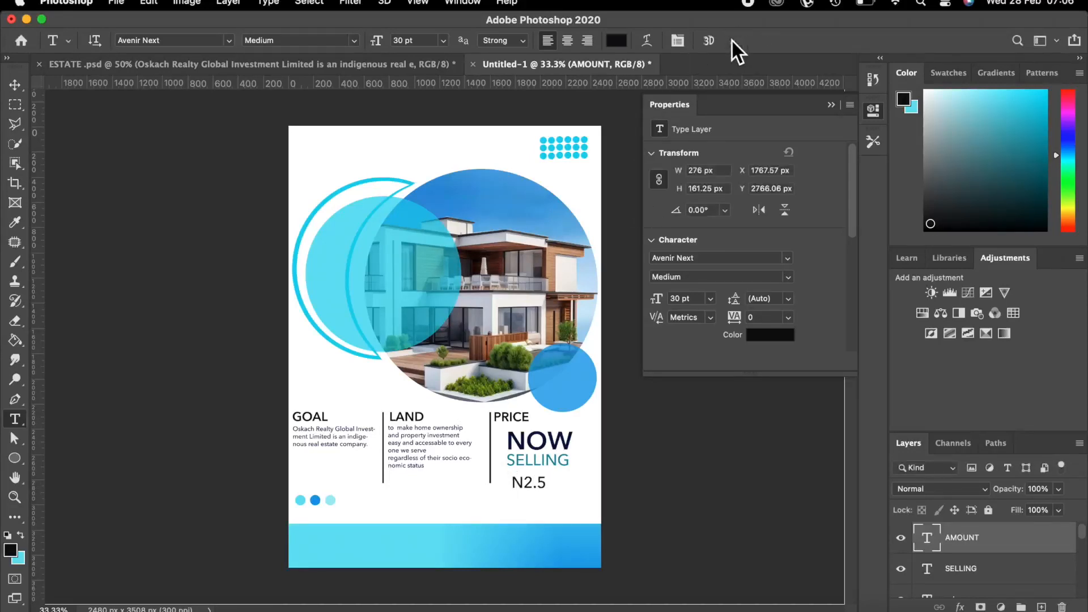
Set the N2.5 price to 60 pt Demi Bold.
left_click(444, 40)
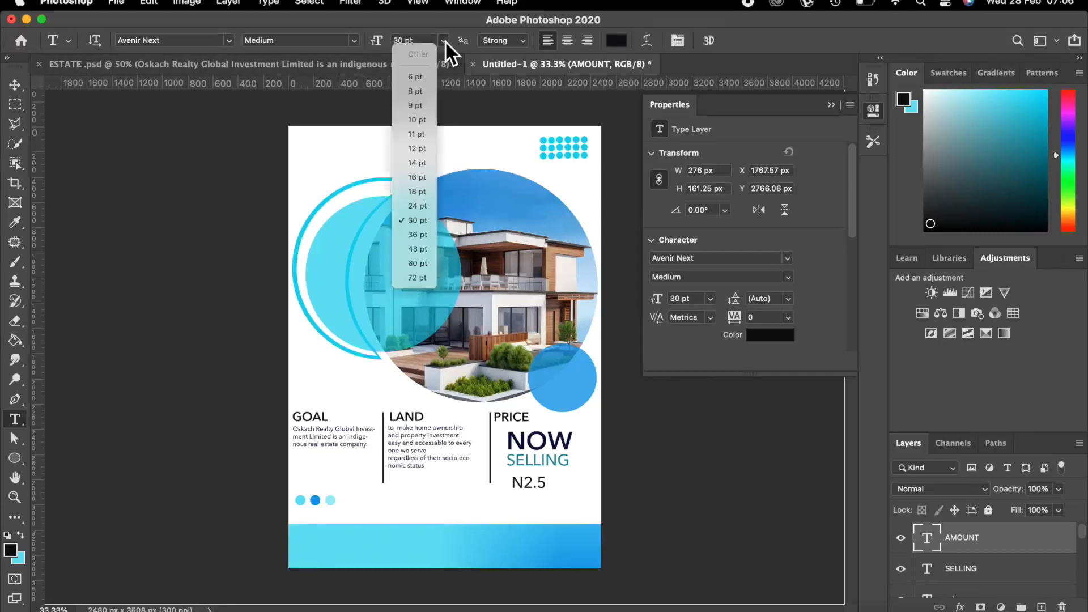
left_click(417, 264)
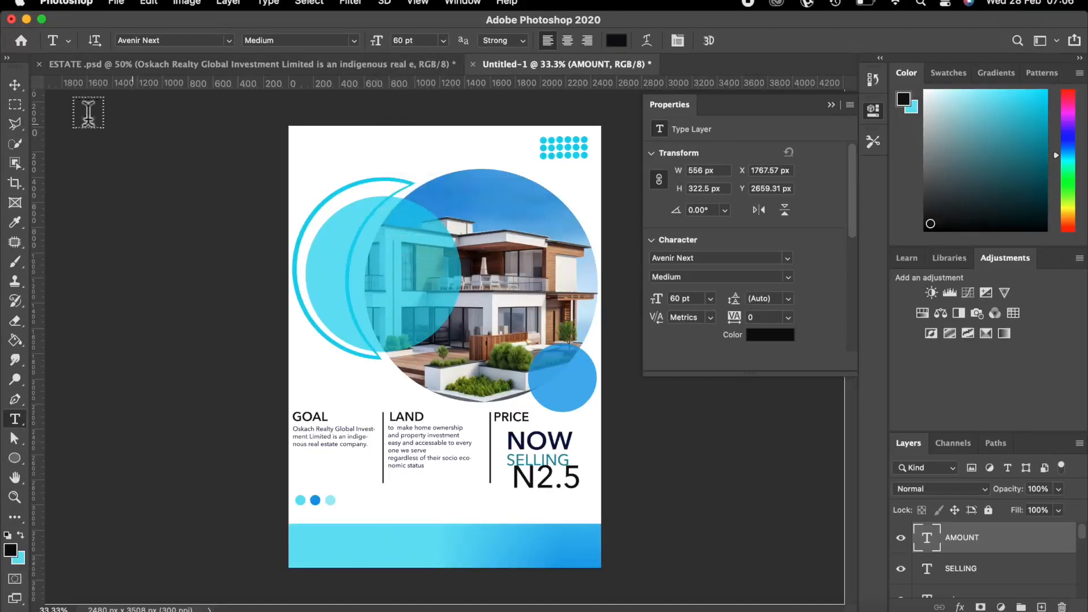
left_click(354, 39)
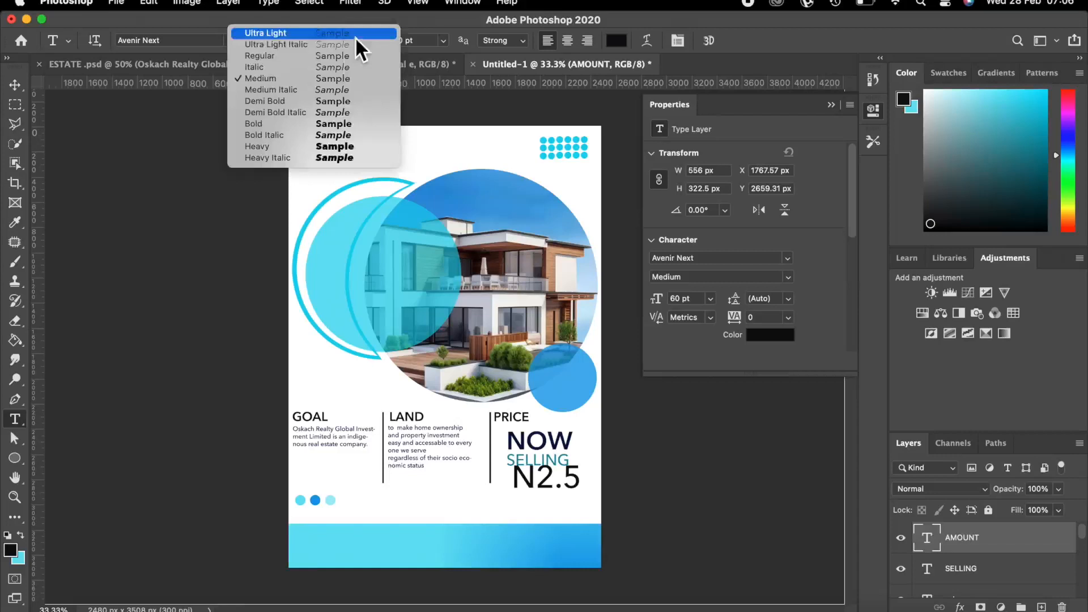
left_click(273, 100)
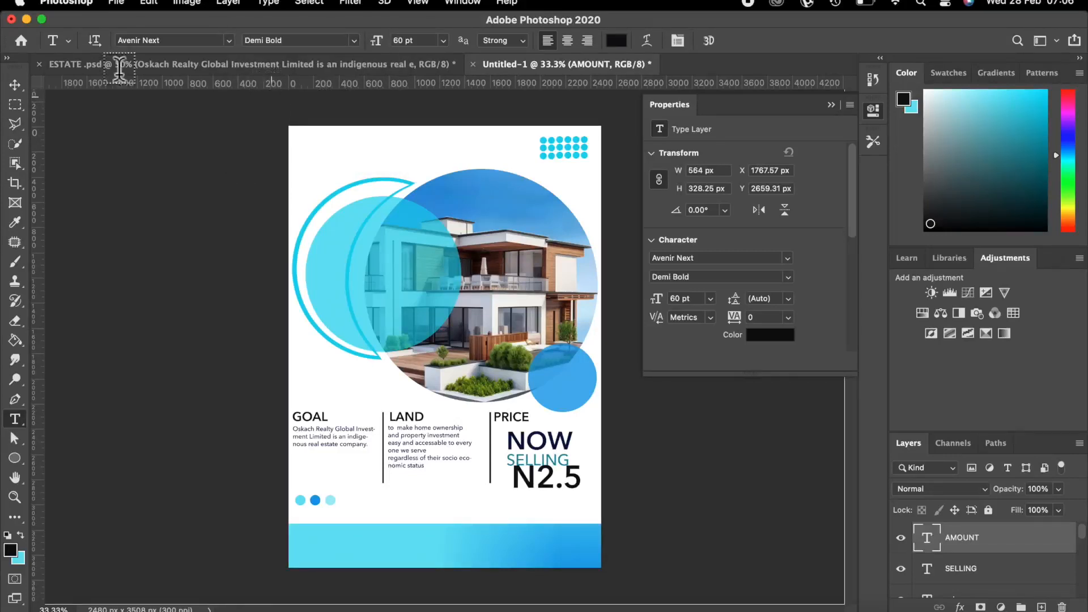
left_click(13, 85)
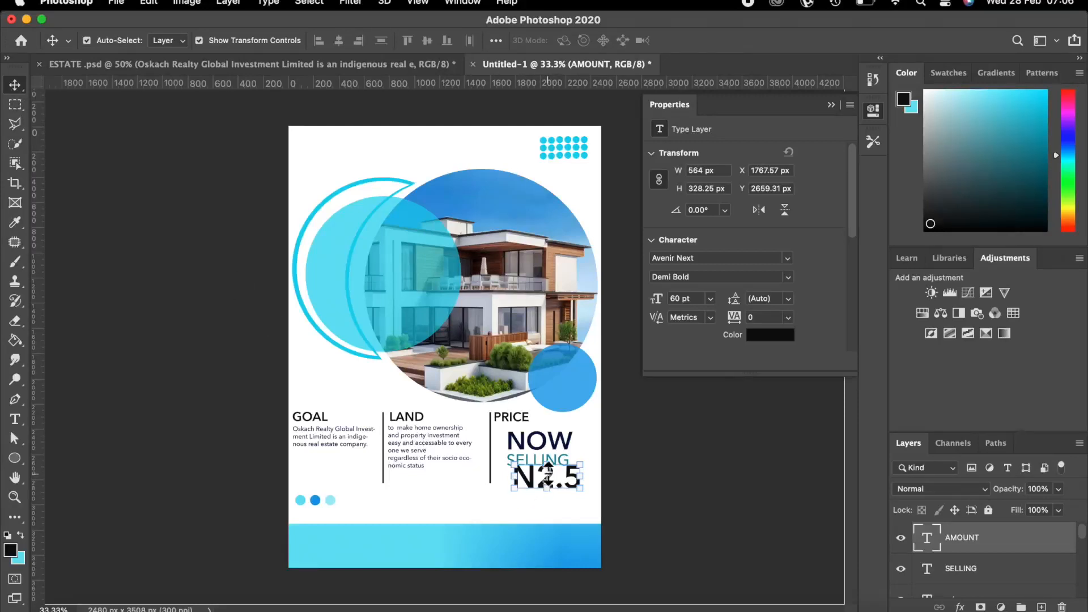
Transform N2.5 to sit slightly lower-left under SELLING, scaled to about 59.85 pt.
key("ctrl+t")
left_click_drag(544, 475, 538, 486)
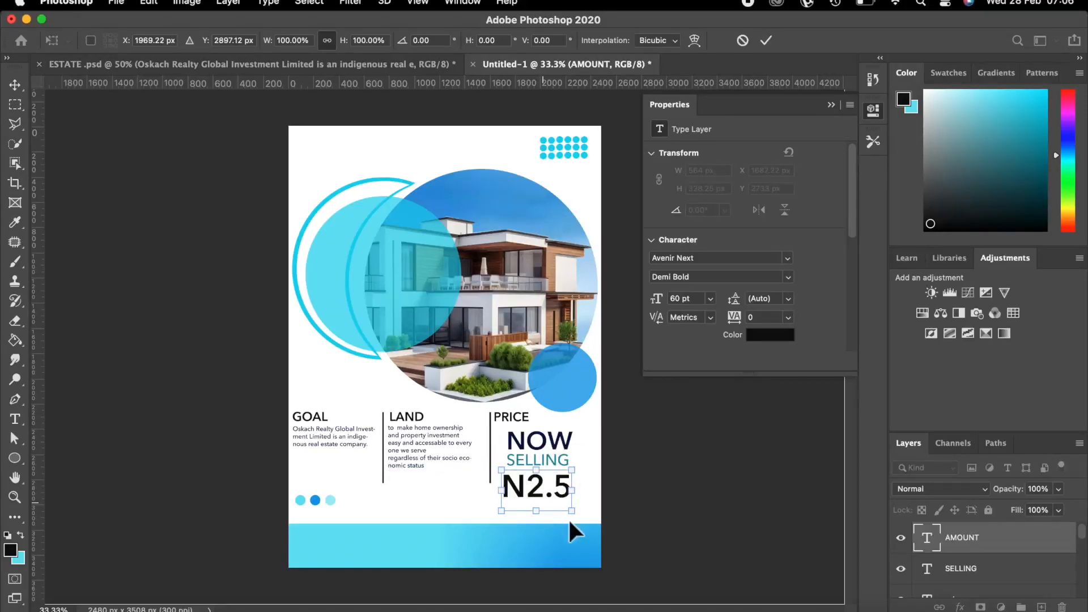
mouse_move(572, 510)
left_mouse_down()
mouse_move(602, 543)
mouse_move(574, 517)
left_mouse_up()
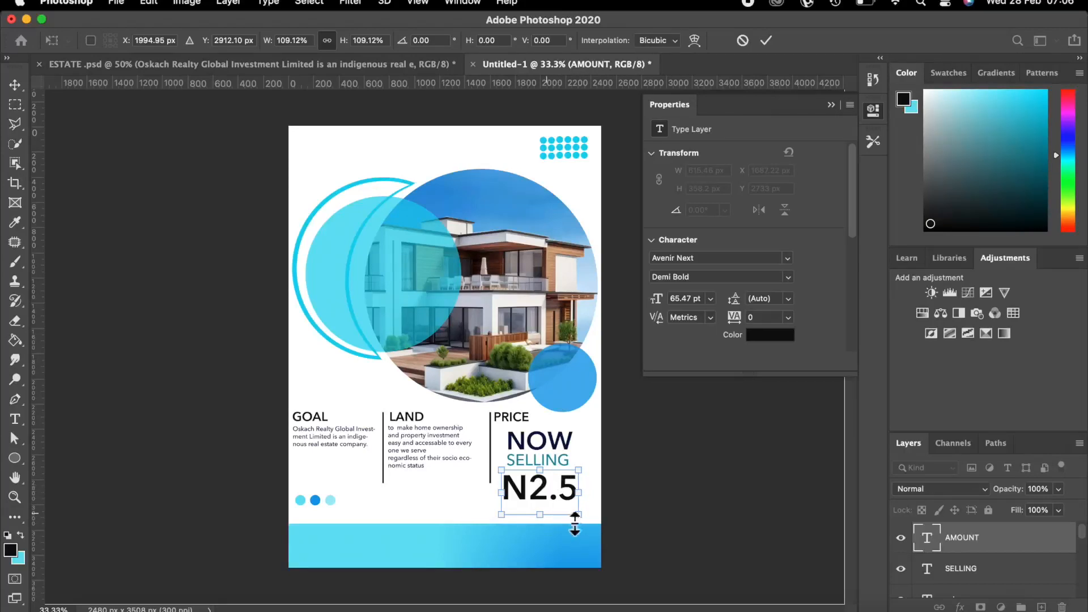
left_click_drag(578, 515, 574, 511)
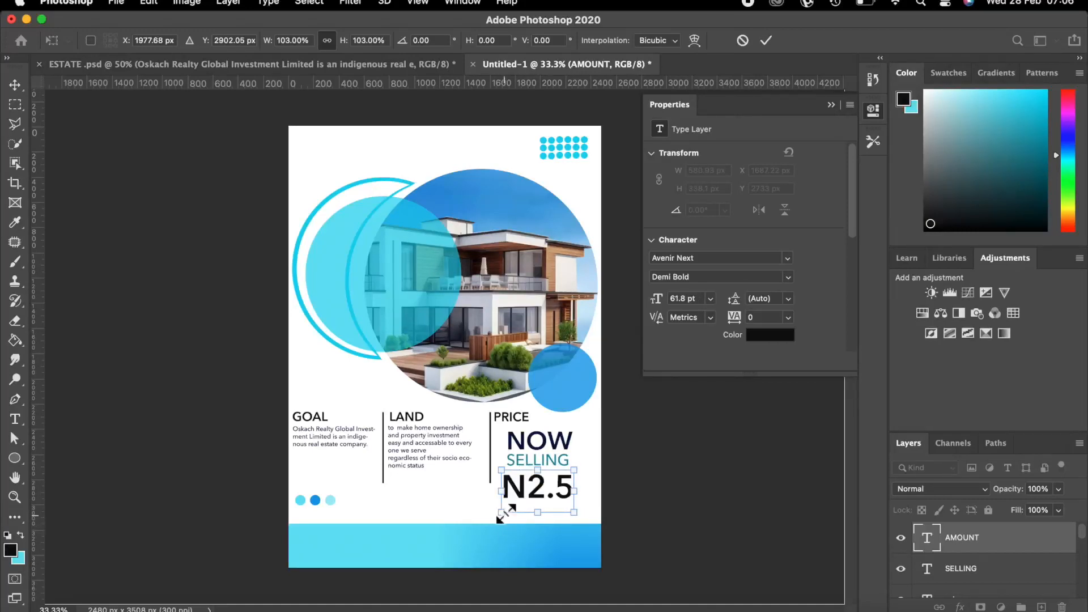
left_click_drag(500, 512, 505, 509)
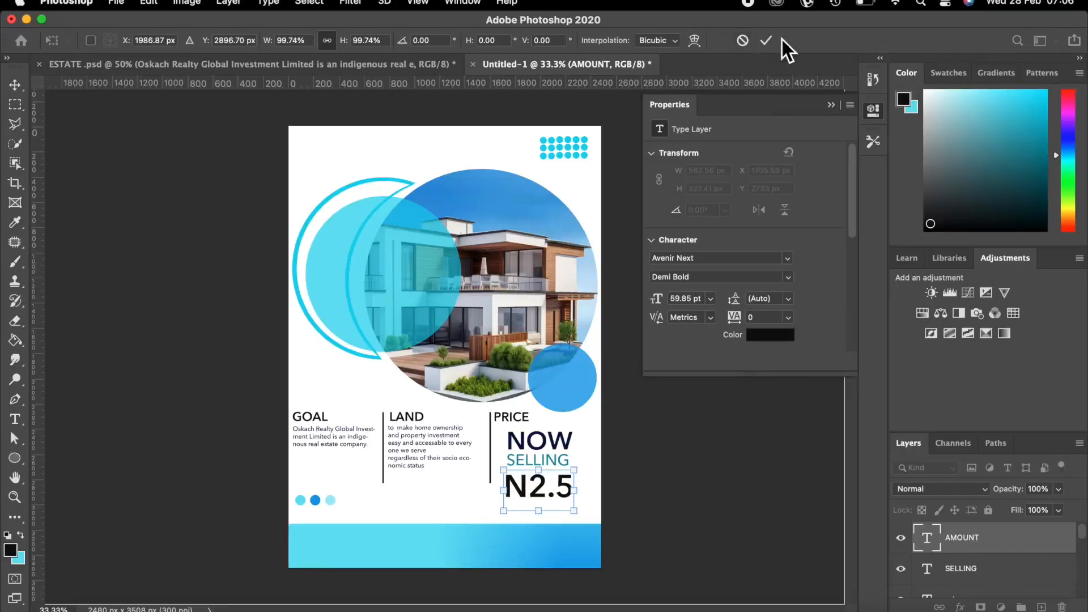
left_click(767, 40)
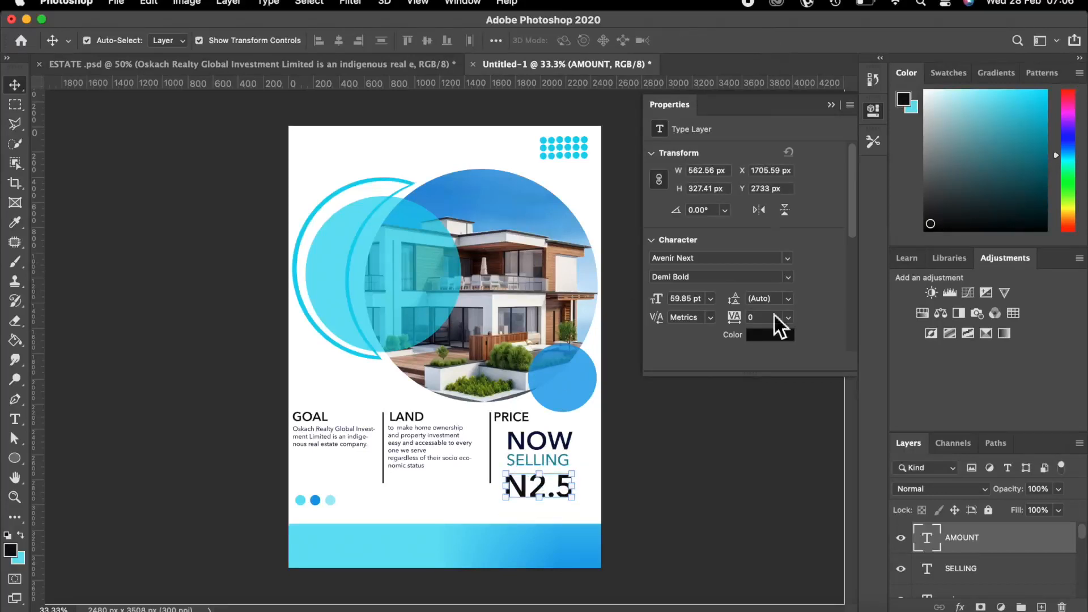
left_click(754, 466)
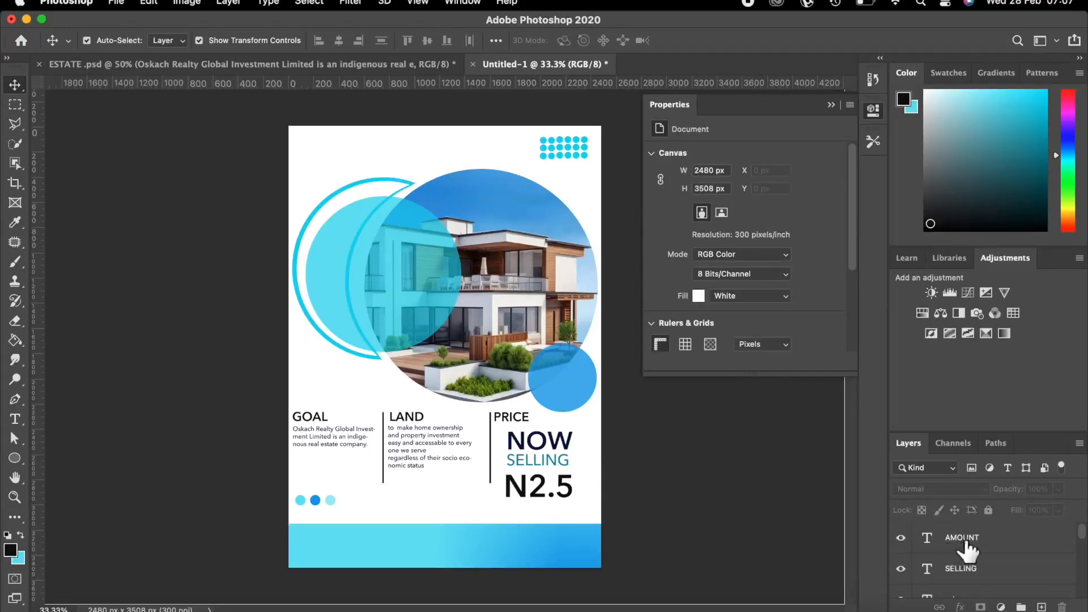
Add a new layer above AMOUNT and name it ESTATE.
left_click(1007, 548)
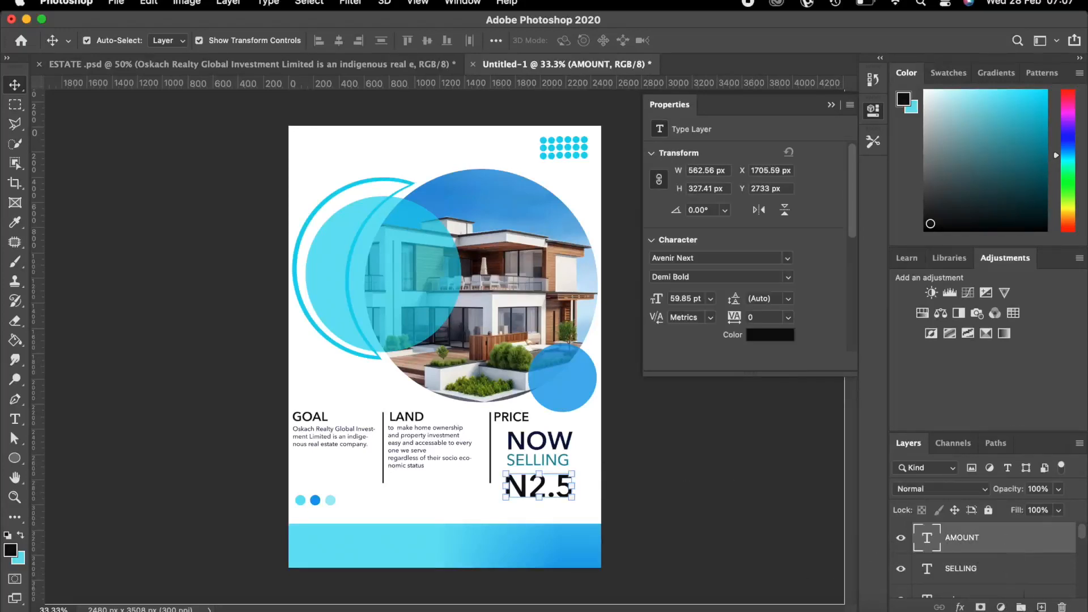
left_click(1041, 606)
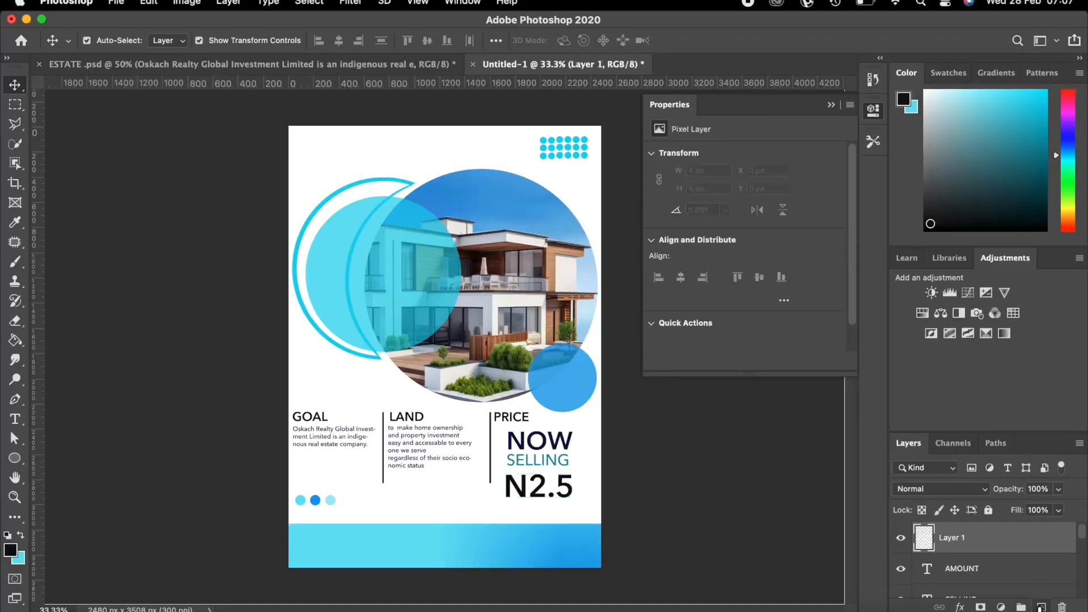
double_click(951, 538)
key("BackSpace")
type("ESTATE")
key("Return")
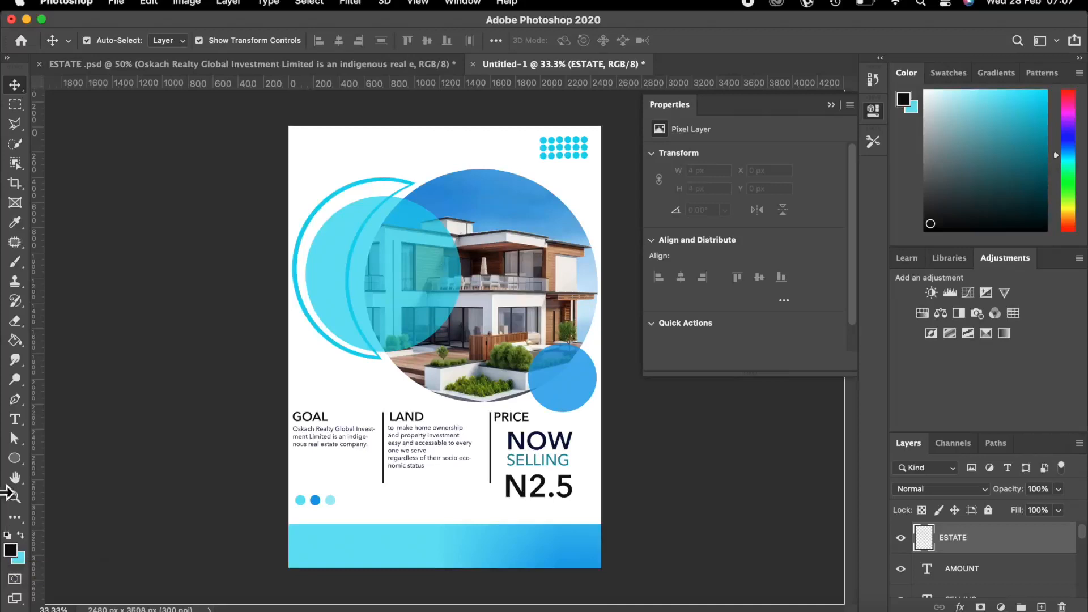
Set the text colour to a brighter, saturated blue sampled from the flyer's bottom band.
left_click(14, 420)
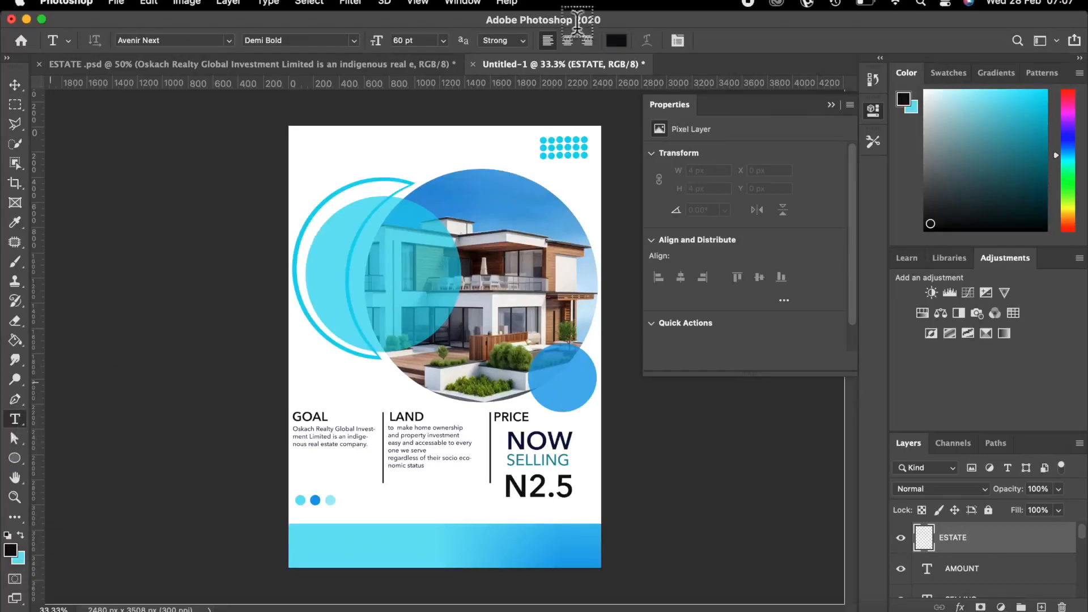
left_click(617, 40)
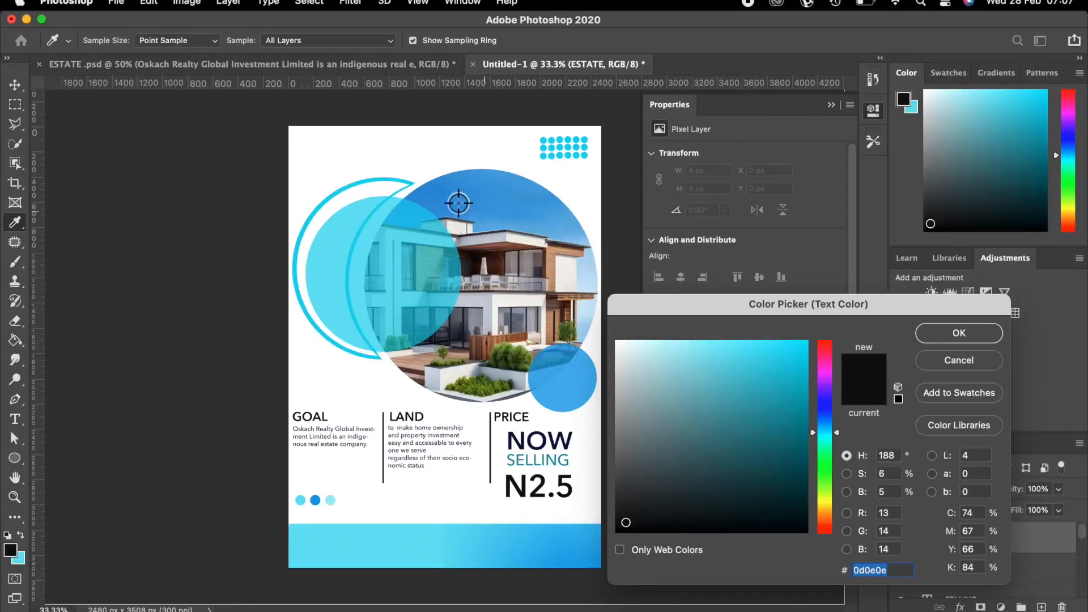
left_click(590, 551)
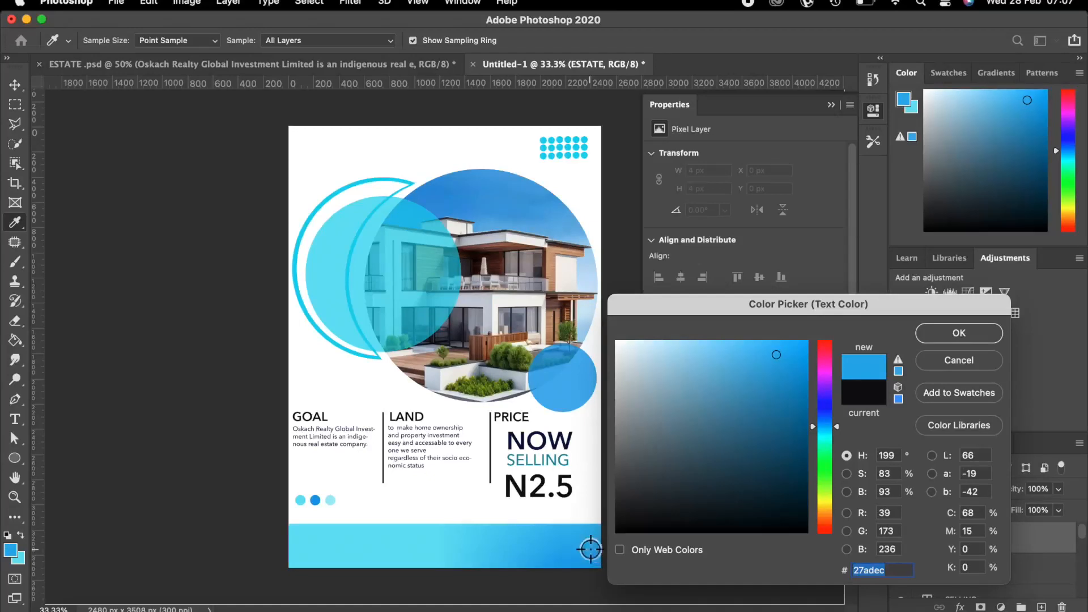
left_click(799, 350)
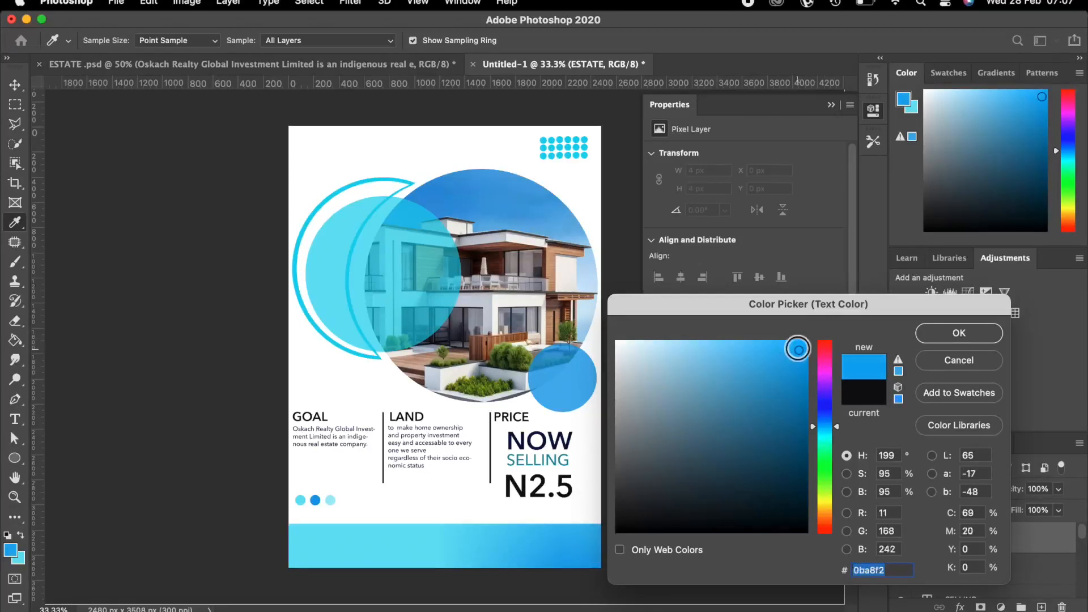
left_click(950, 333)
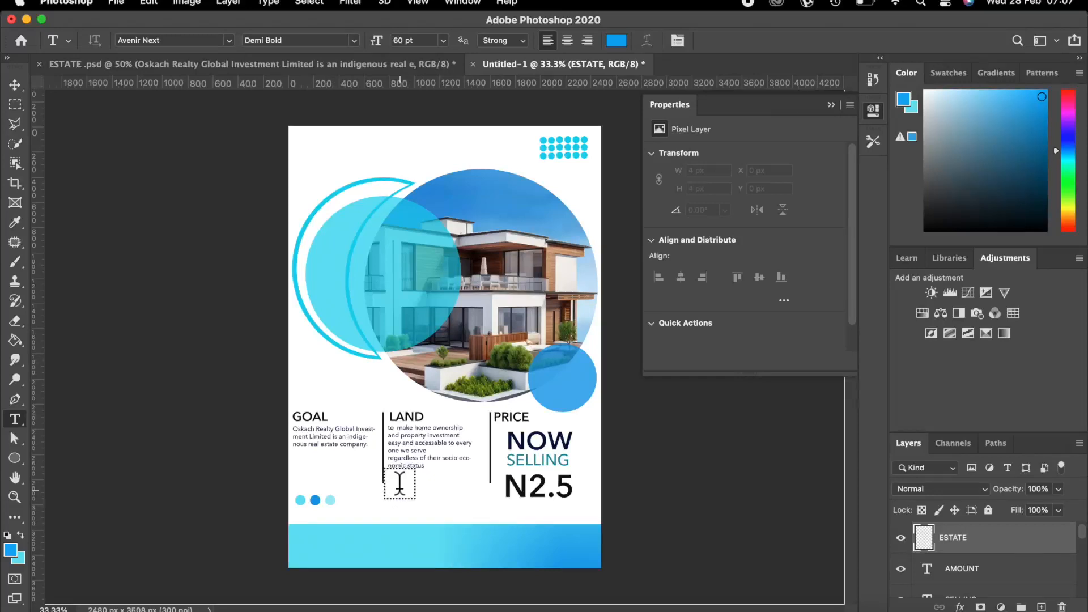
Type 'SKY' below the LAND column at 30 pt.
left_click(398, 489)
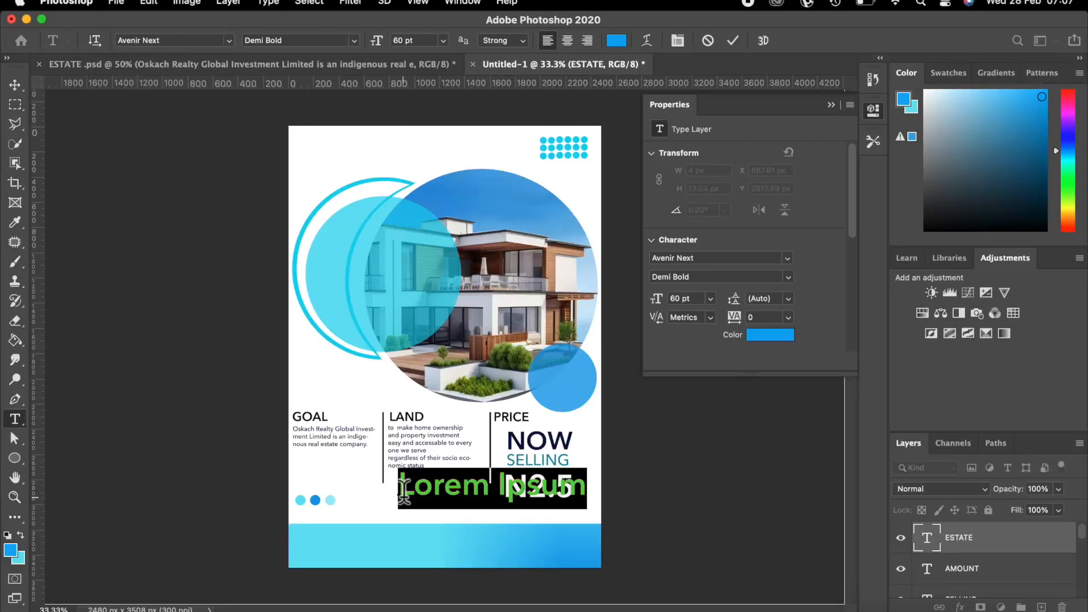
key("BackSpace")
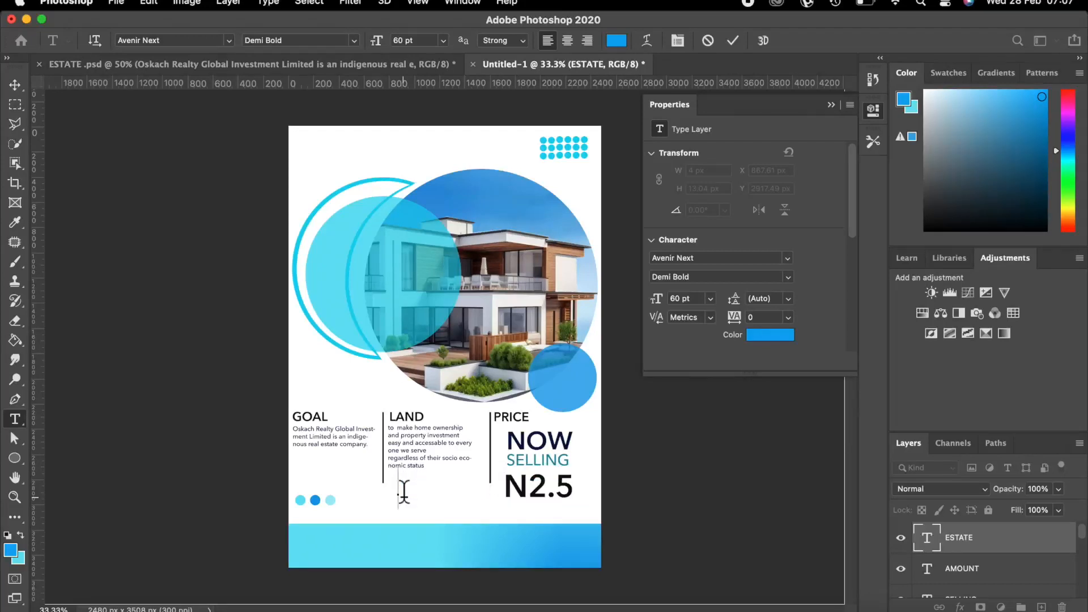
type("SKY")
left_click(733, 42)
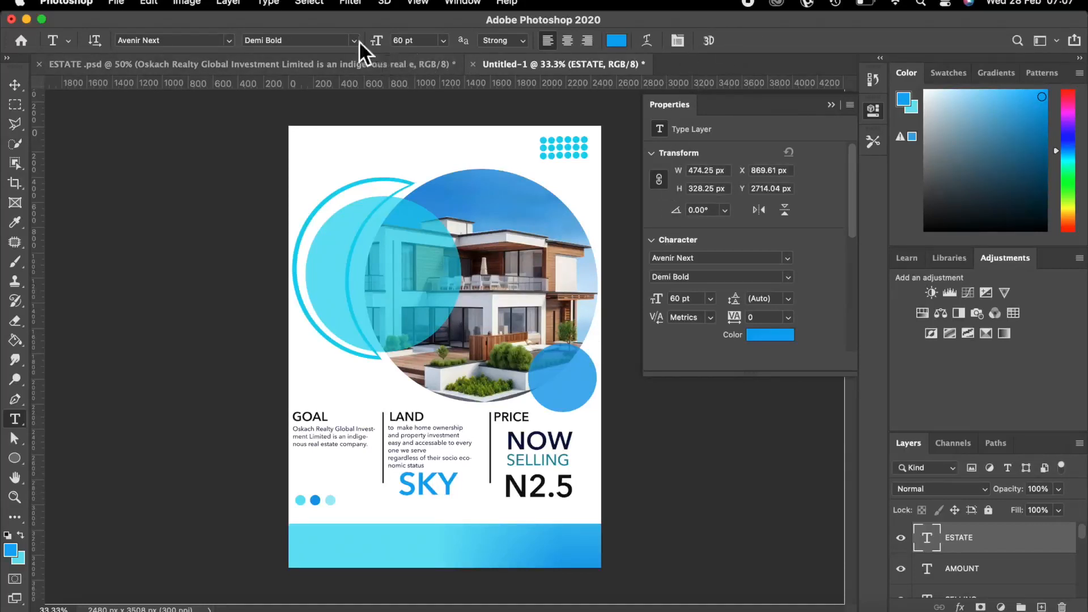
left_click(443, 40)
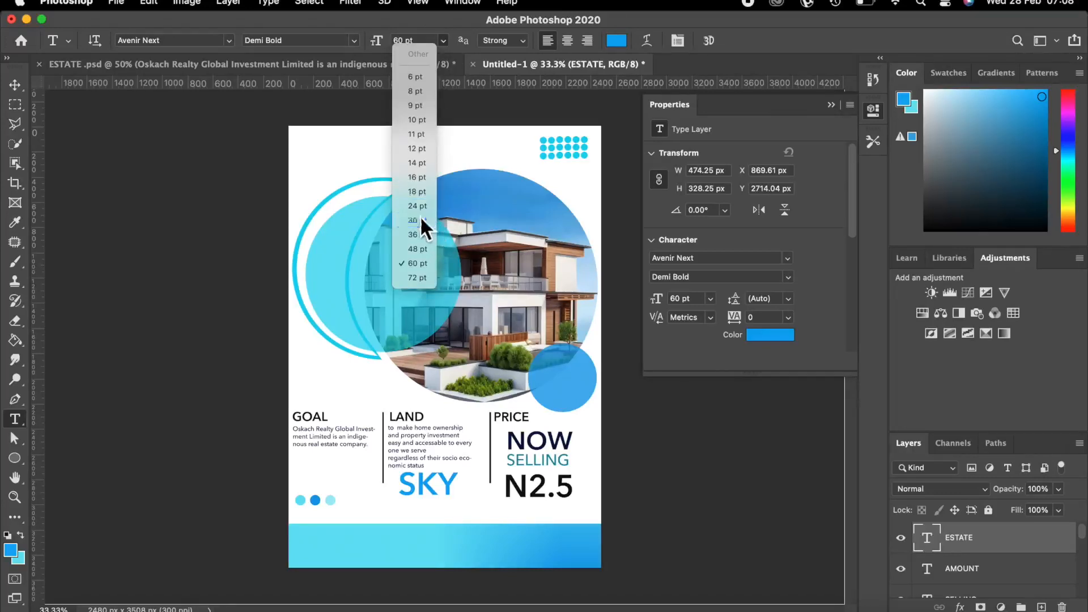
key("Escape")
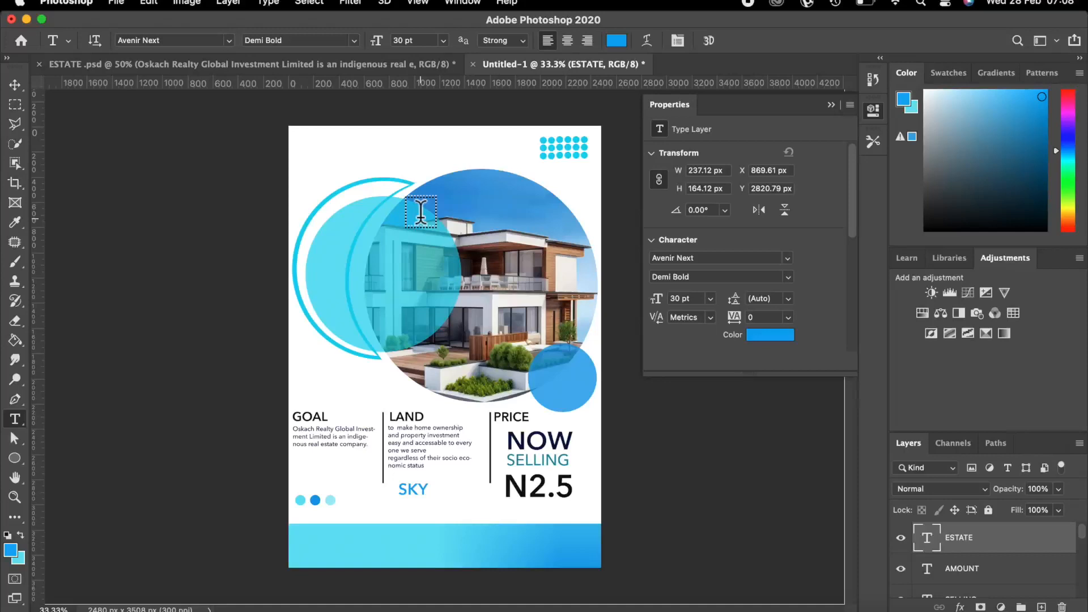
Extend the label to 'SKY LAND' and start 'ESTAT' on a second line.
left_click(425, 487)
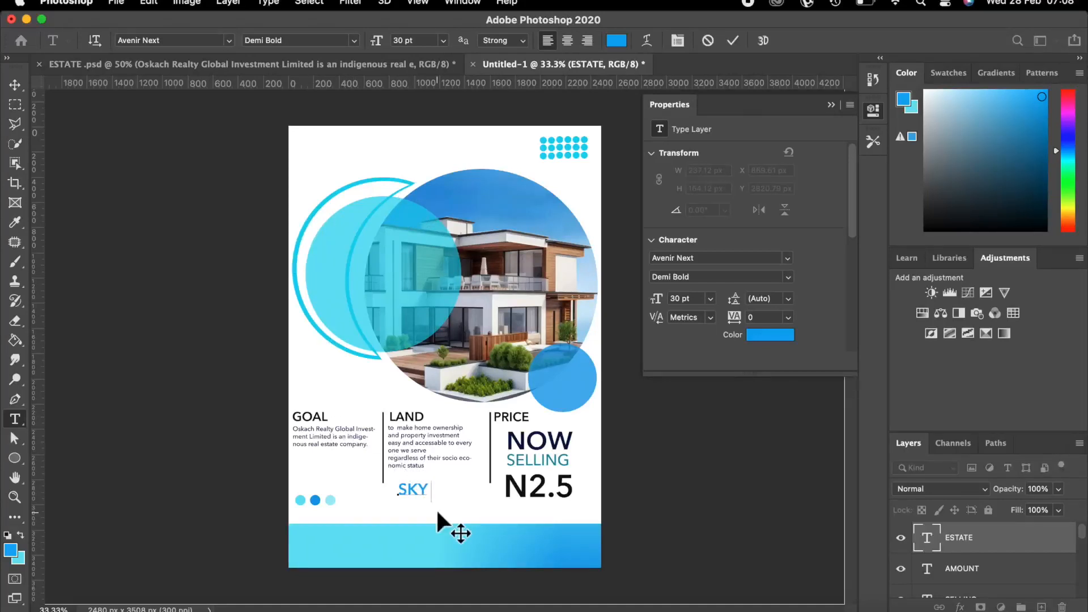
type("LAND")
key("Return")
type("ESTATE V2")
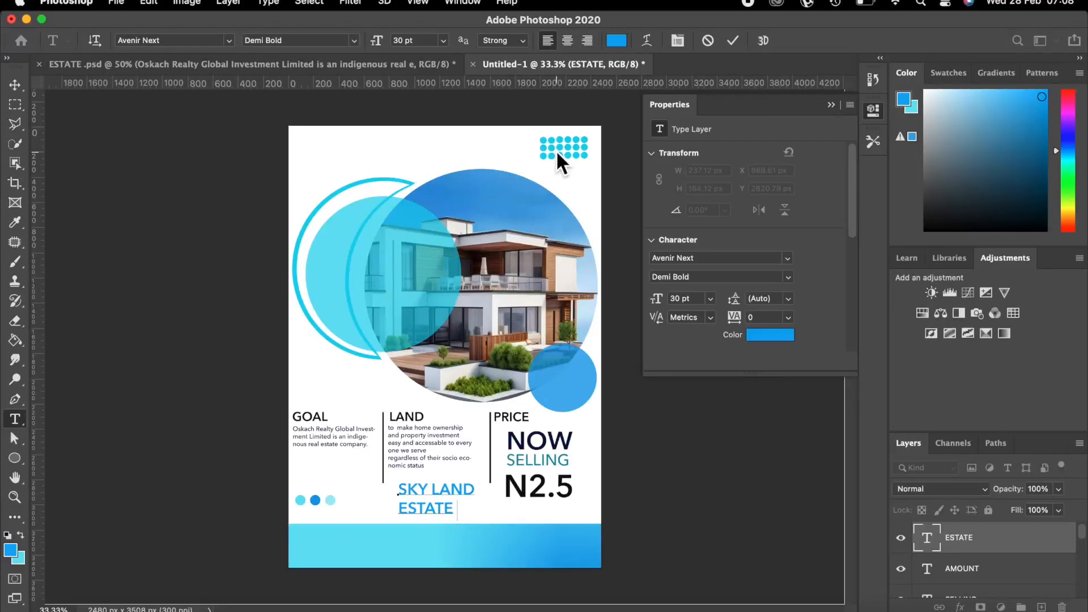
Extend the heading to 'SKY LAND ESTATE V2' and colour it black.
type("V2")
left_click(736, 40)
left_click(618, 40)
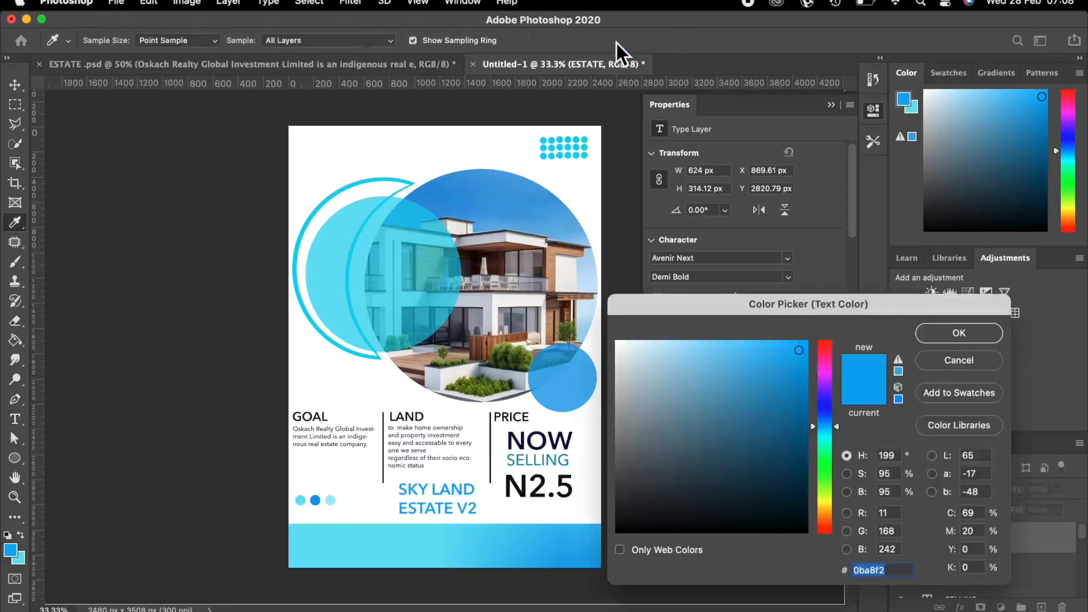
left_click(624, 525)
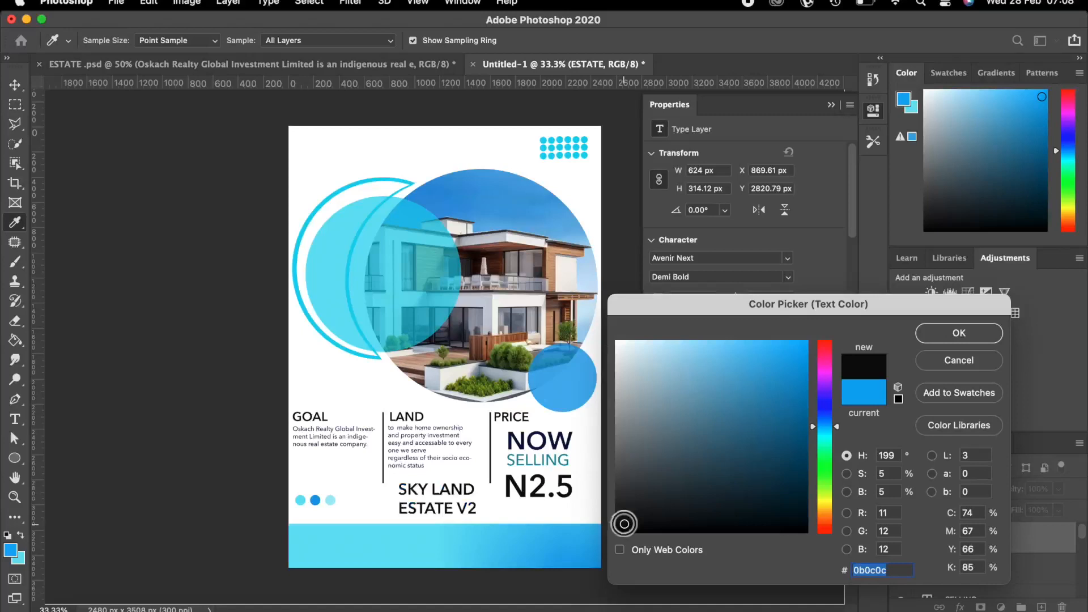
left_click(825, 525)
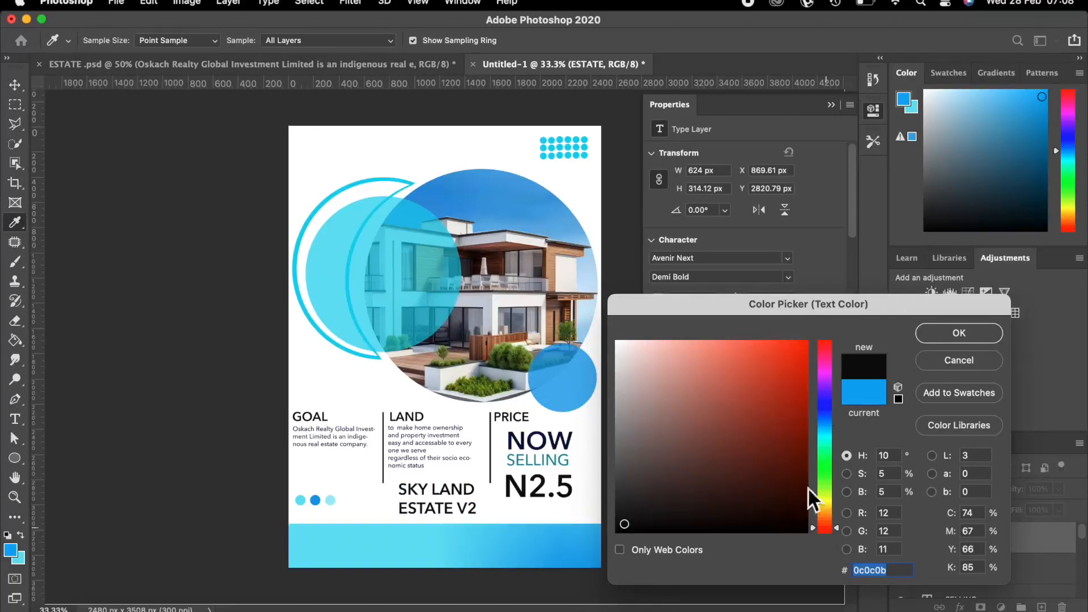
left_click(797, 353)
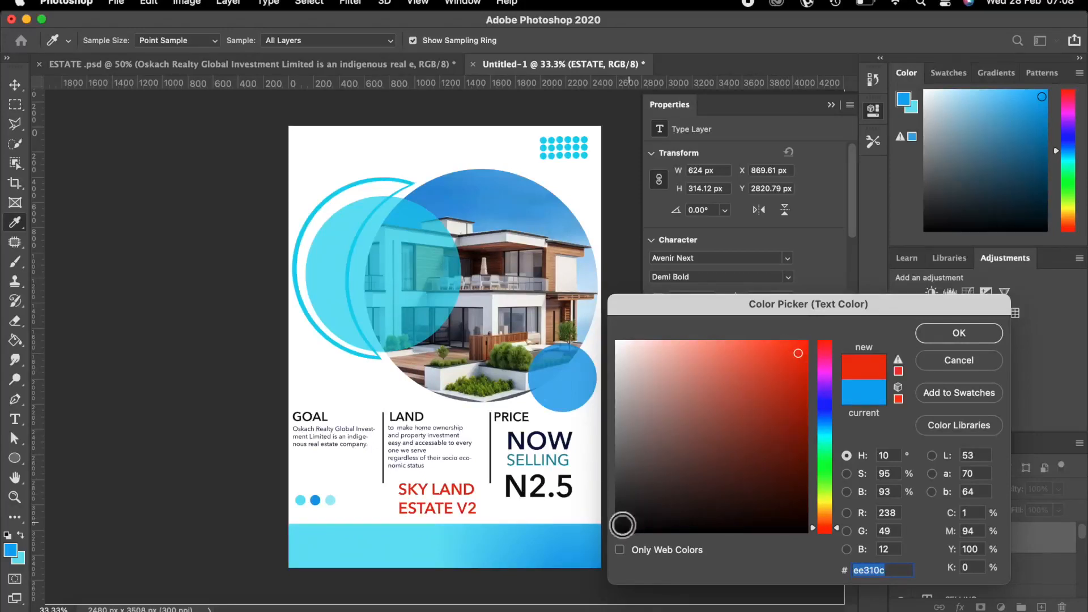
left_click(623, 528)
left_click(959, 335)
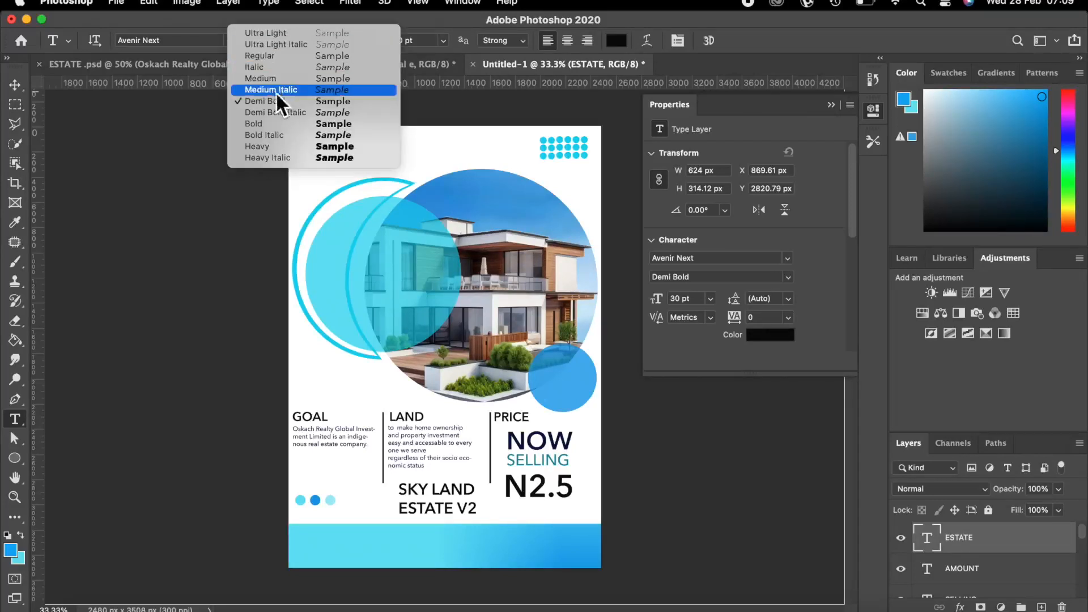
Set the heading to Medium weight and nudge it slightly left and down.
left_click(257, 76)
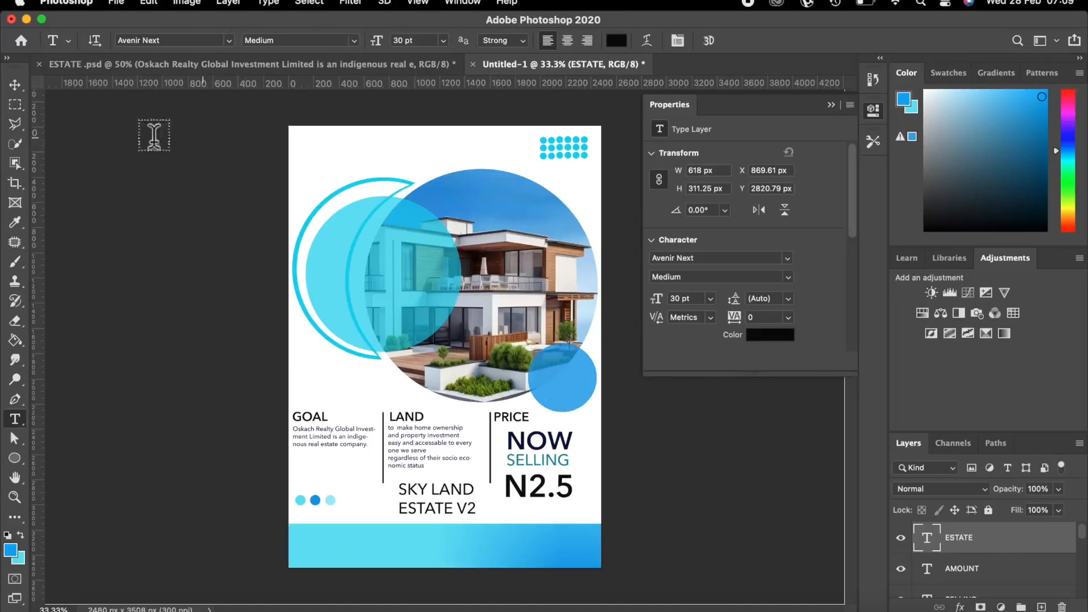
left_click(16, 84)
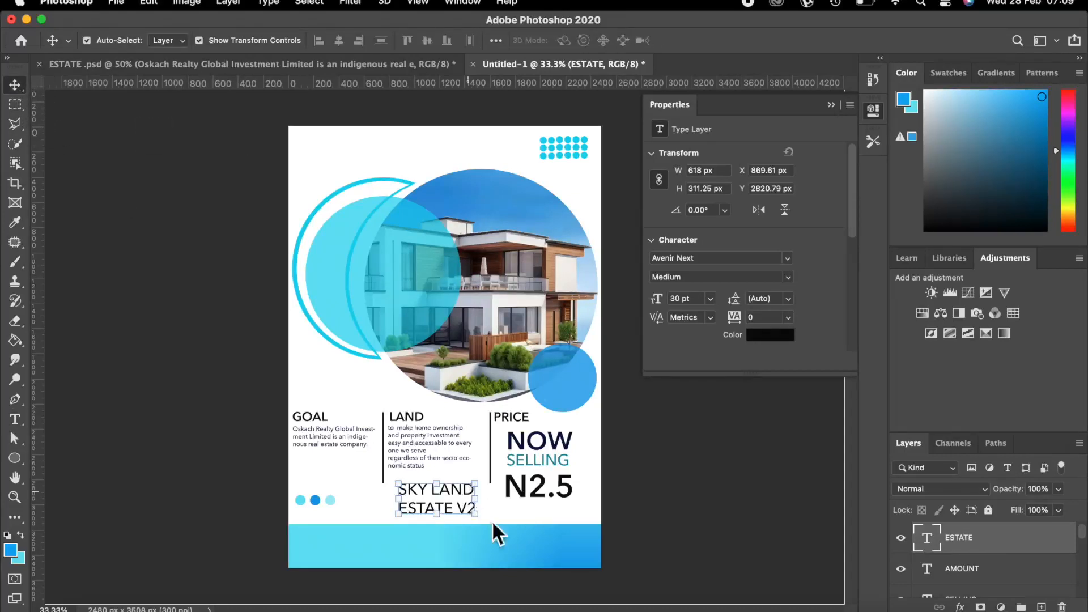
left_click_drag(455, 488, 436, 494)
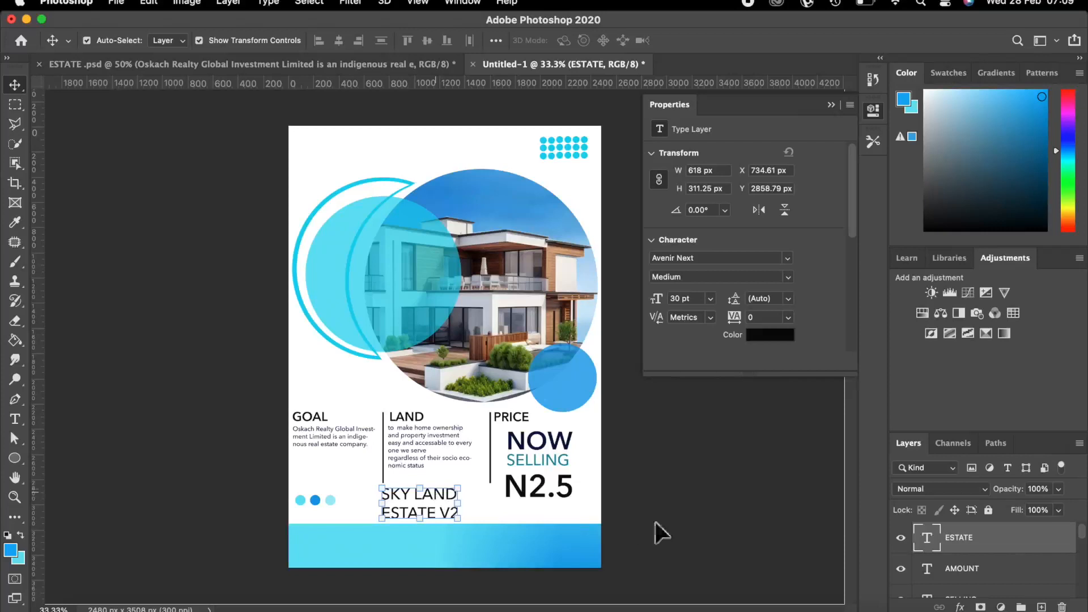
left_click(726, 512)
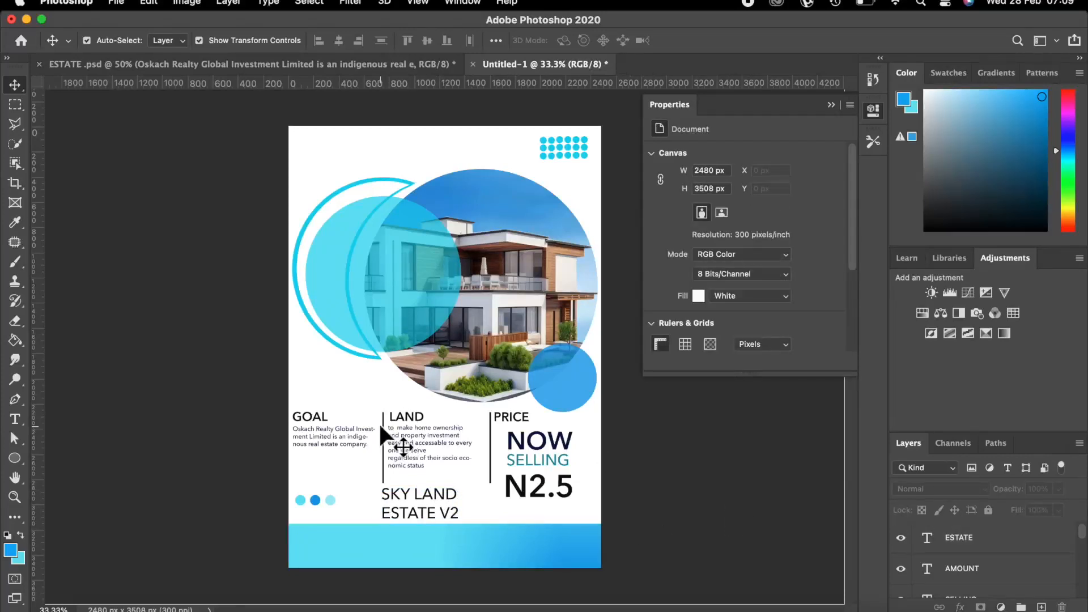
Add a new empty layer named BUILD above the ESTATE text layer.
left_click(368, 283)
scroll(924, 553, "up", 5)
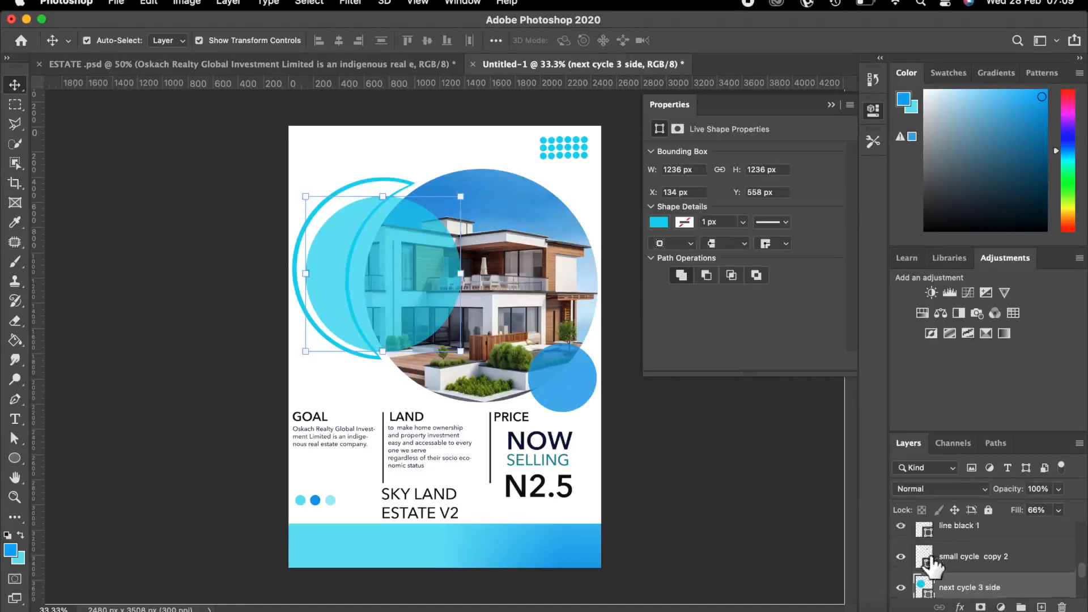
scroll(958, 544, "up", 3)
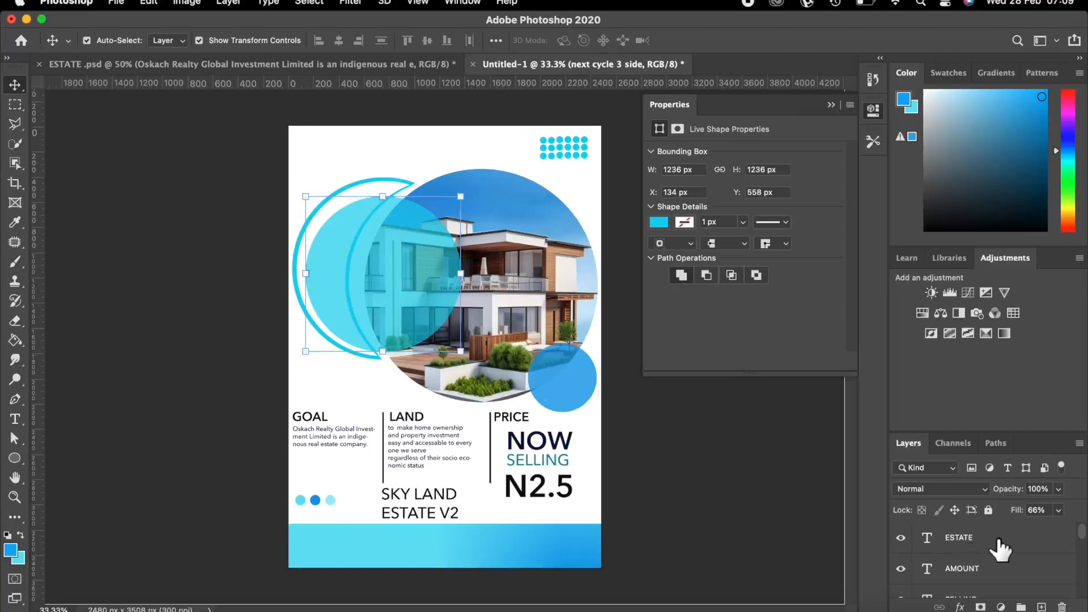
left_click(999, 541)
left_click(1042, 607)
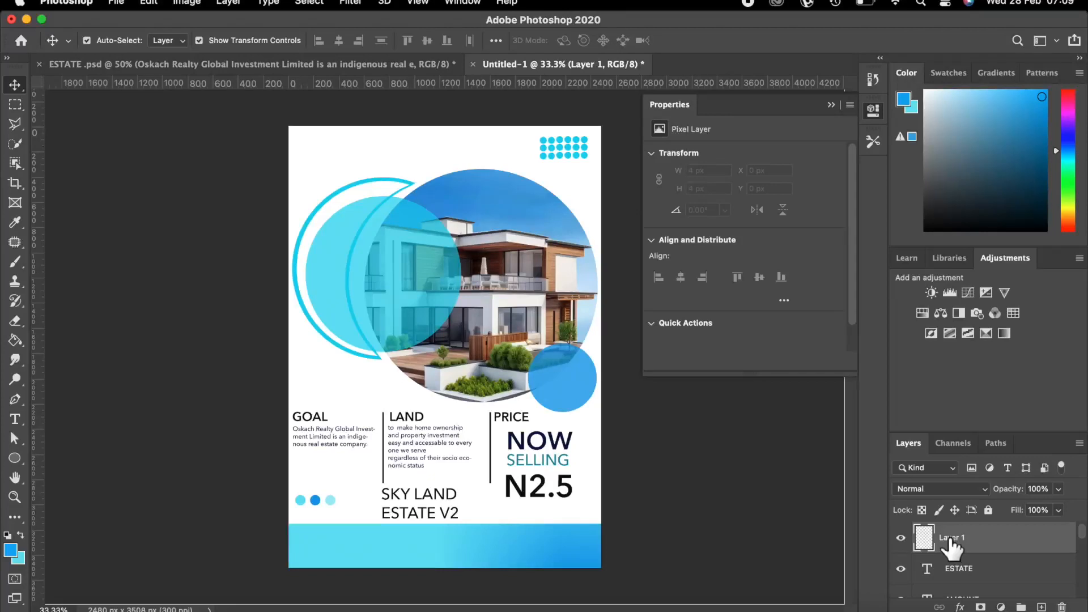
double_click(951, 538)
type("BUILD")
key("Return")
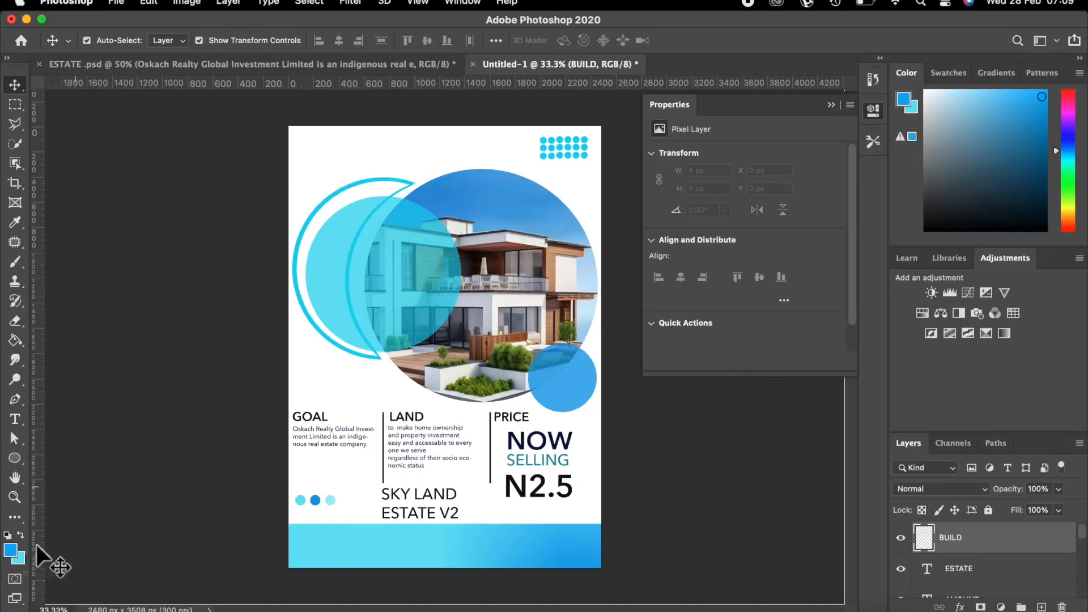
Set the foreground colour to white (#ffffff).
left_click(11, 553)
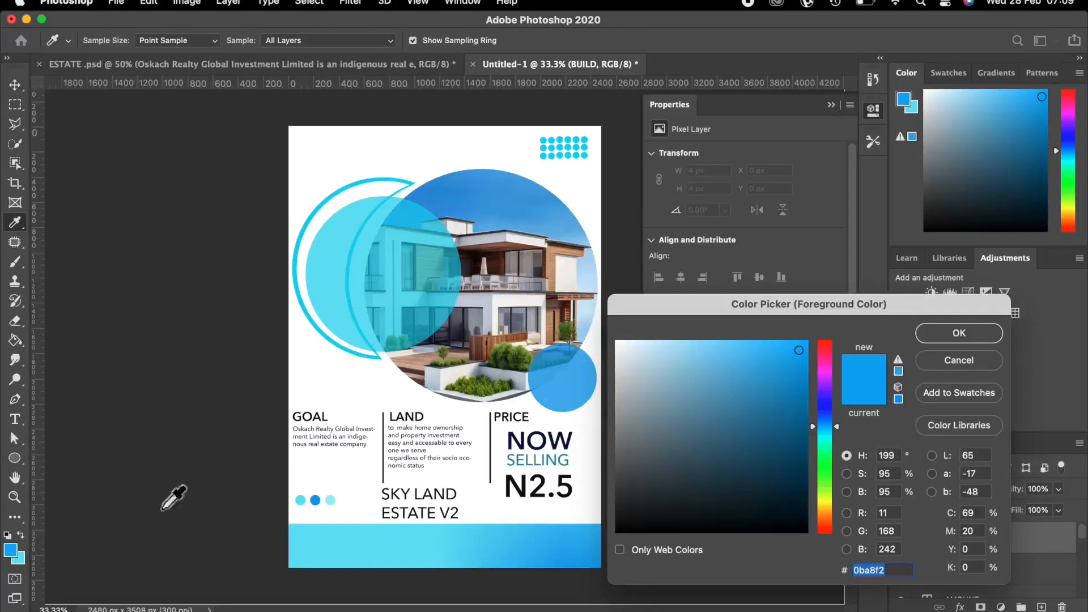
left_click(312, 377)
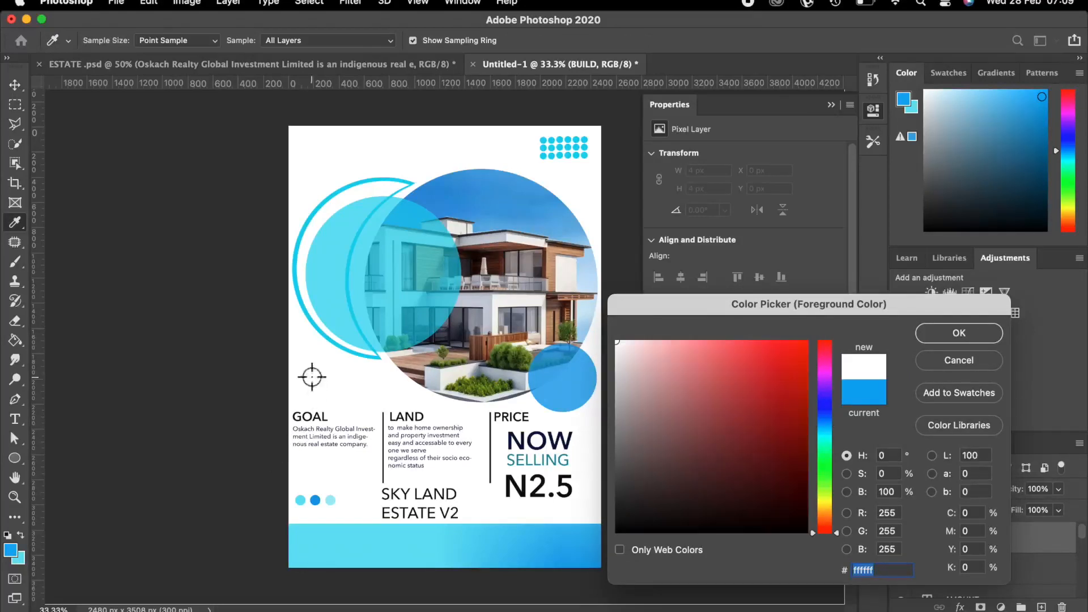
left_click(956, 334)
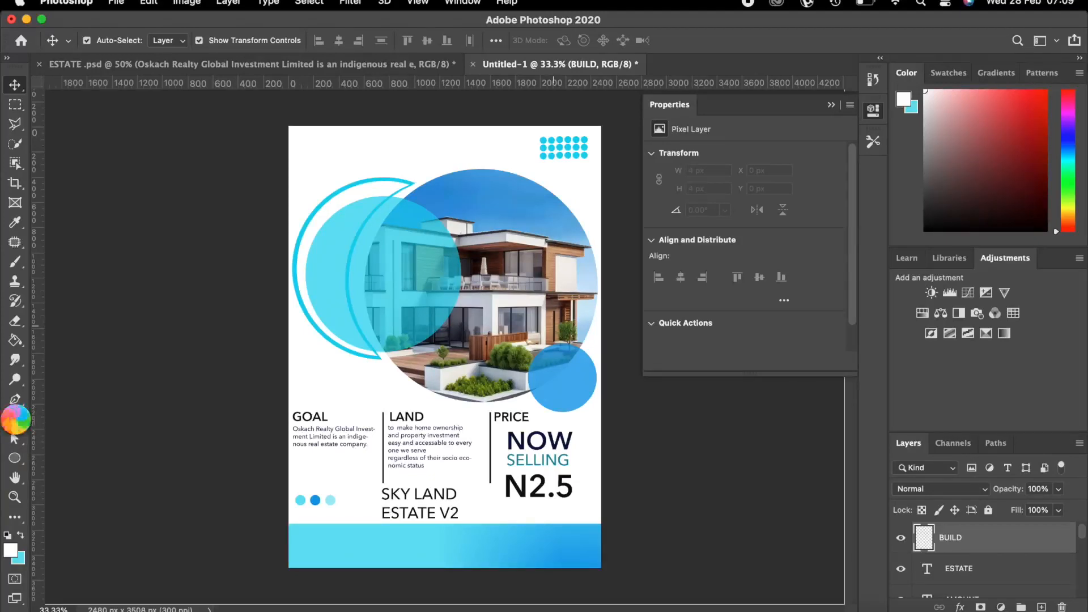
left_click(15, 418)
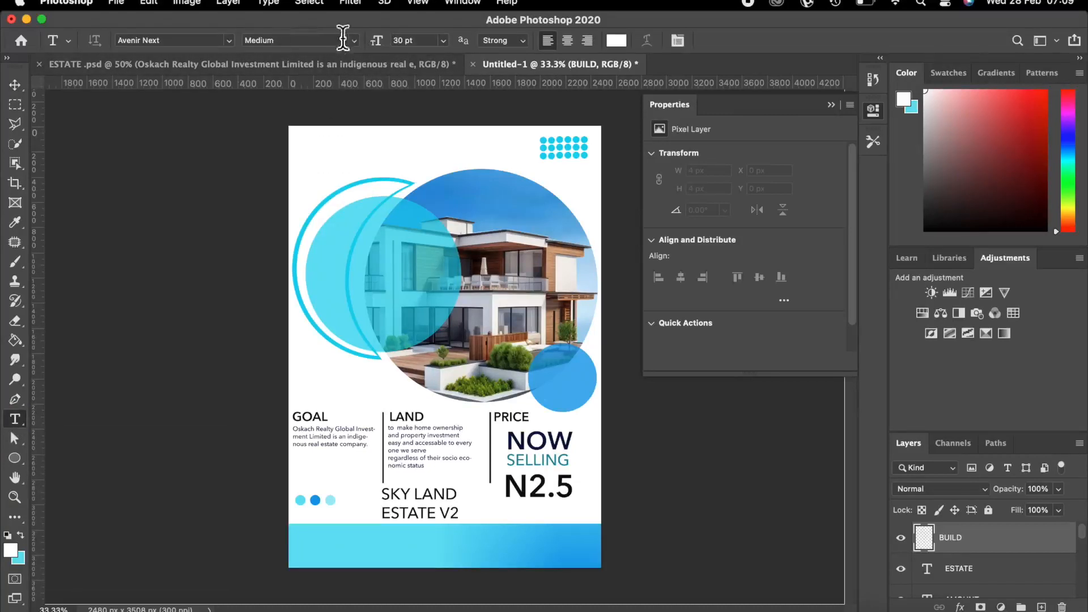
Type BUILD over the left light-blue circle in white Avenir Next Bold 60 pt.
left_click(340, 248)
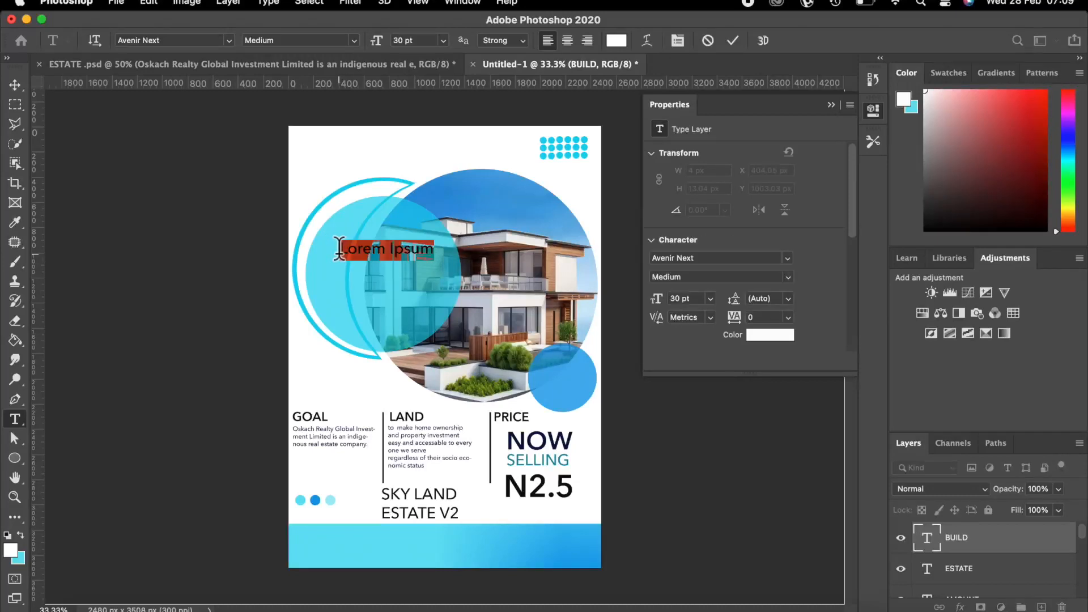
key("BackSpace")
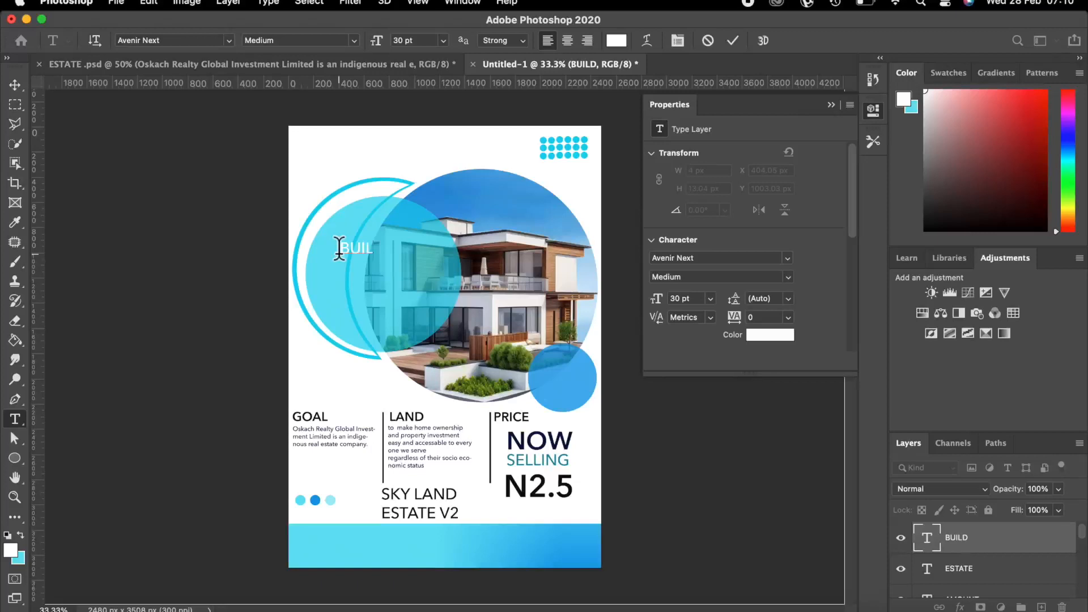
left_click(734, 40)
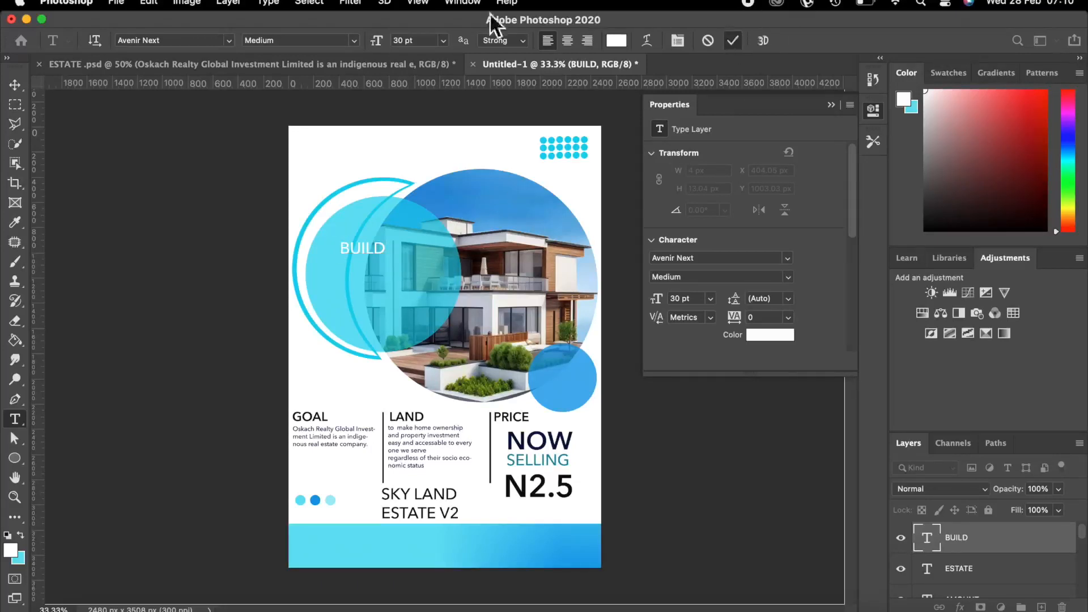
left_click(356, 36)
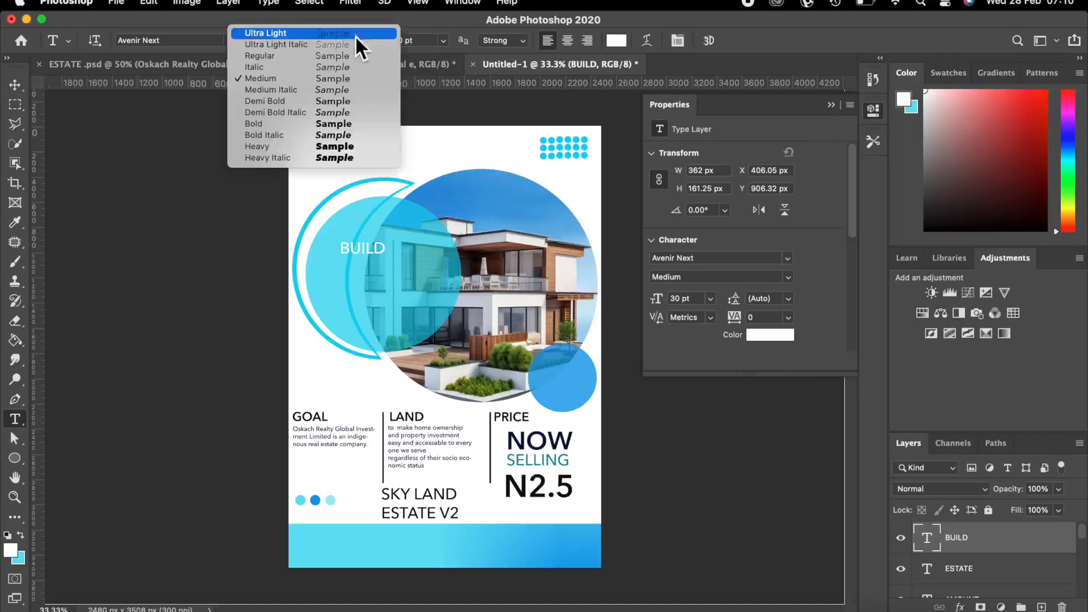
left_click(285, 124)
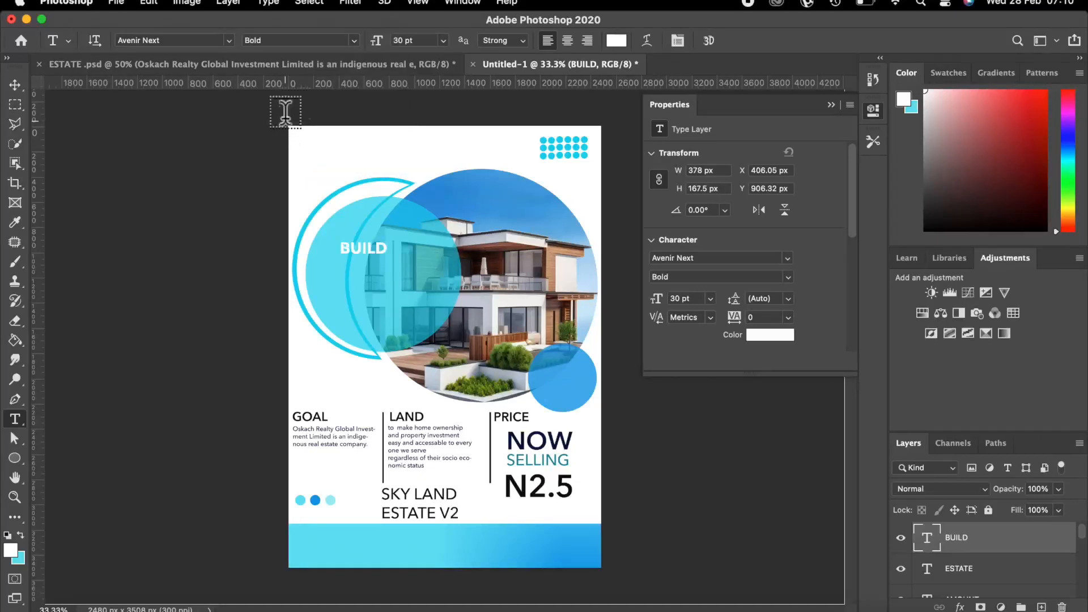
left_click(444, 40)
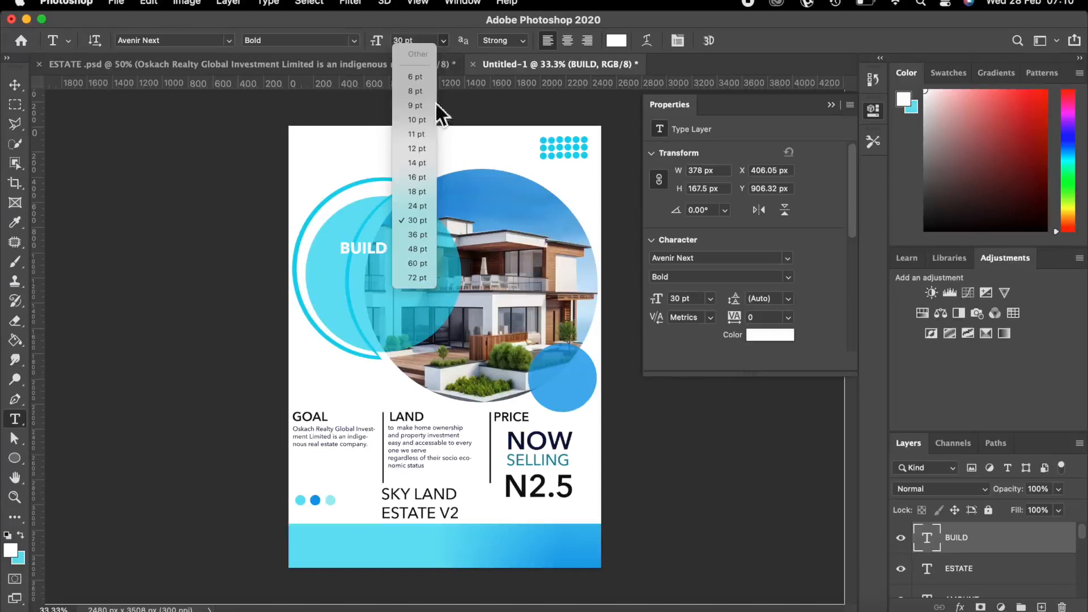
left_click(417, 263)
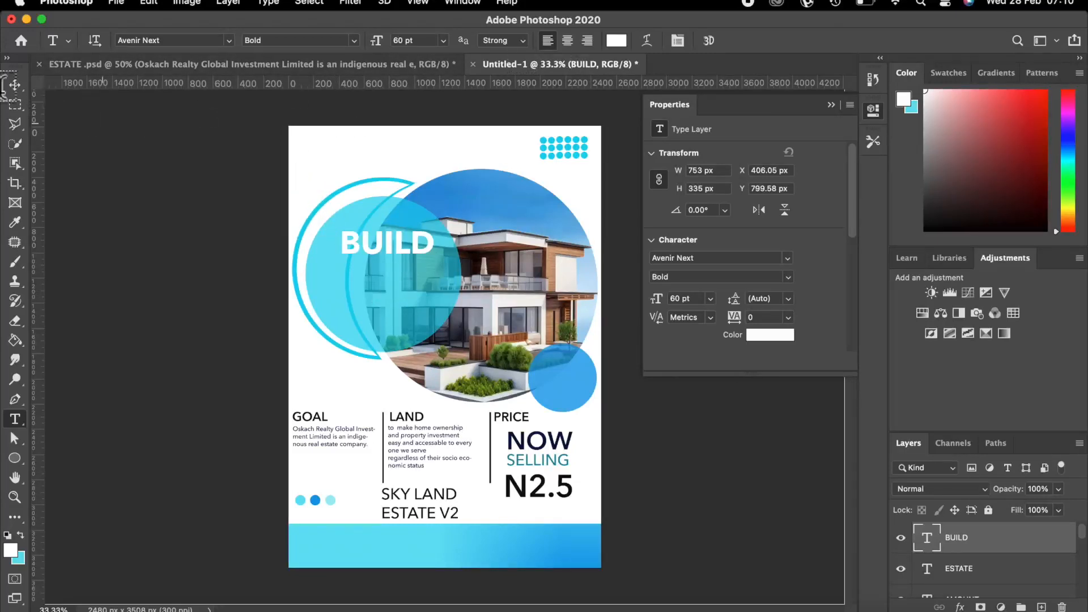
left_click(14, 85)
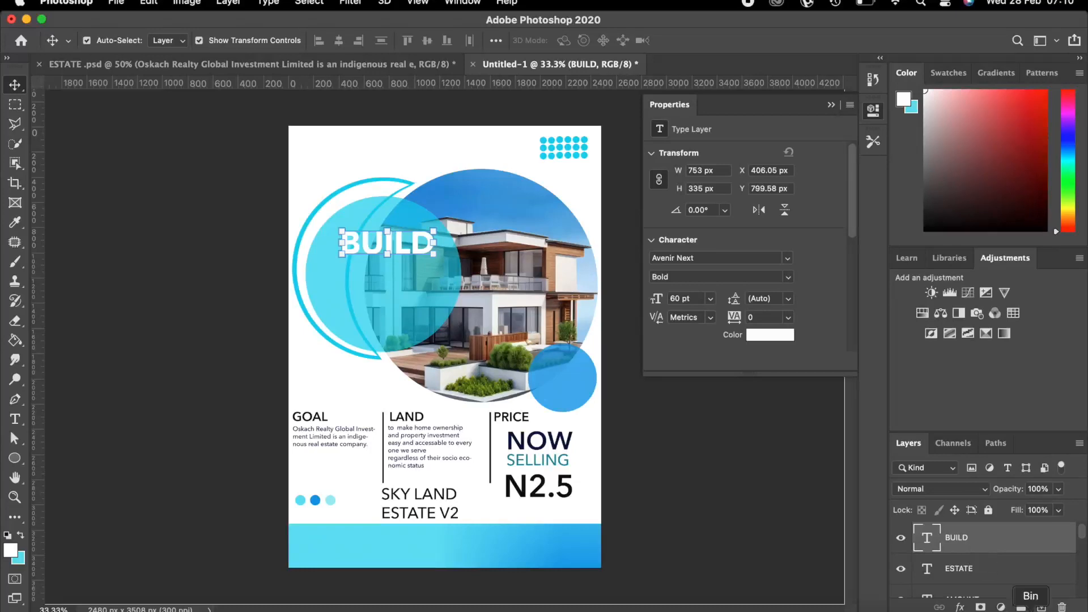
left_click(1042, 607)
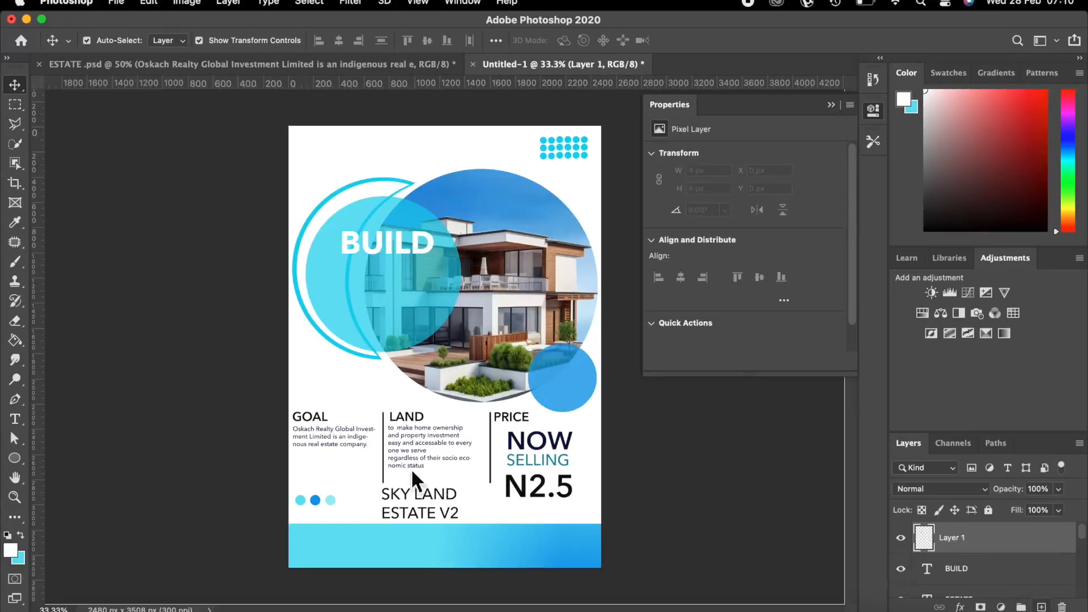
Rename the new empty layer to WITH.
double_click(944, 538)
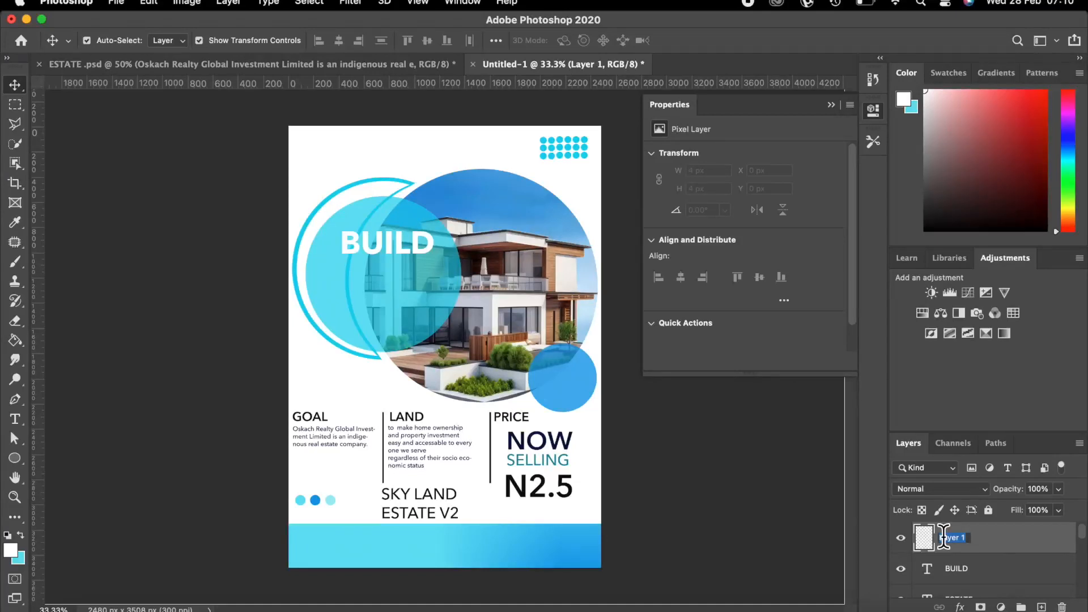
key("BackSpace")
key("Return")
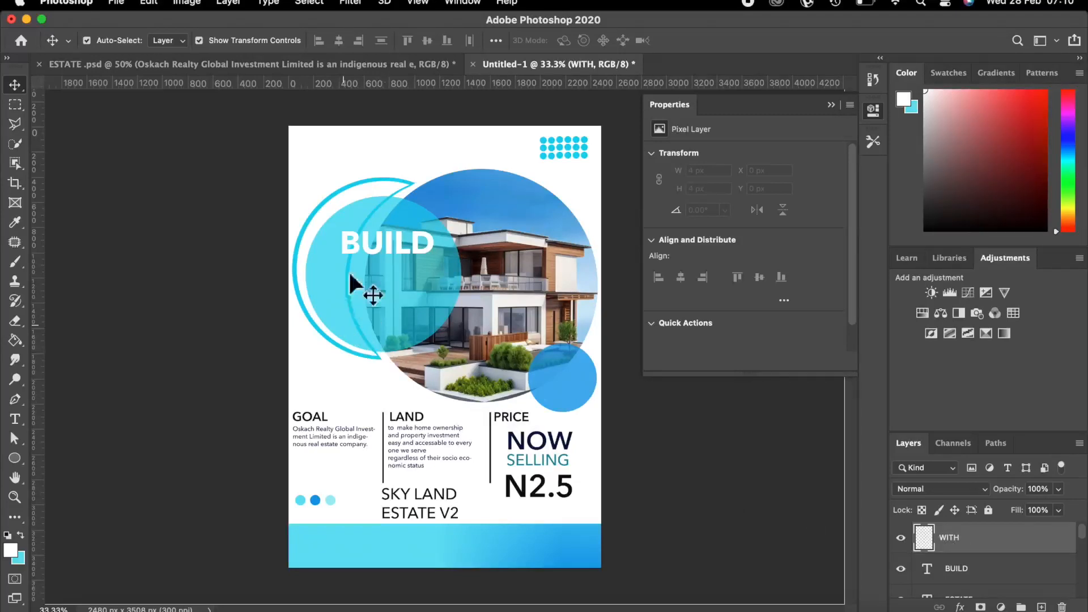
Type WITH below BUILD and nudge it two steps left.
left_click(15, 419)
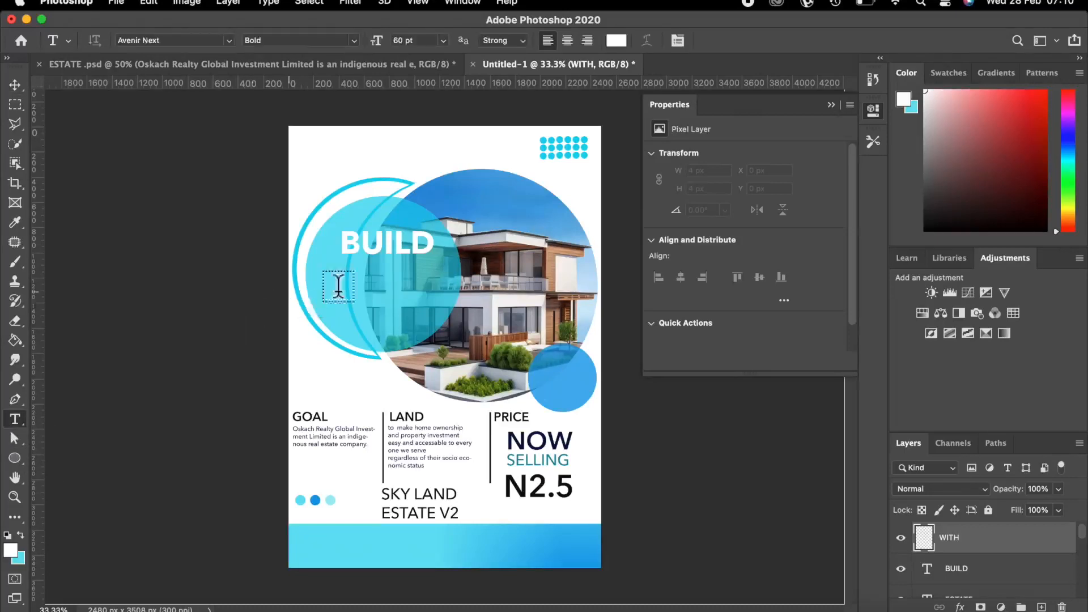
left_click(356, 278)
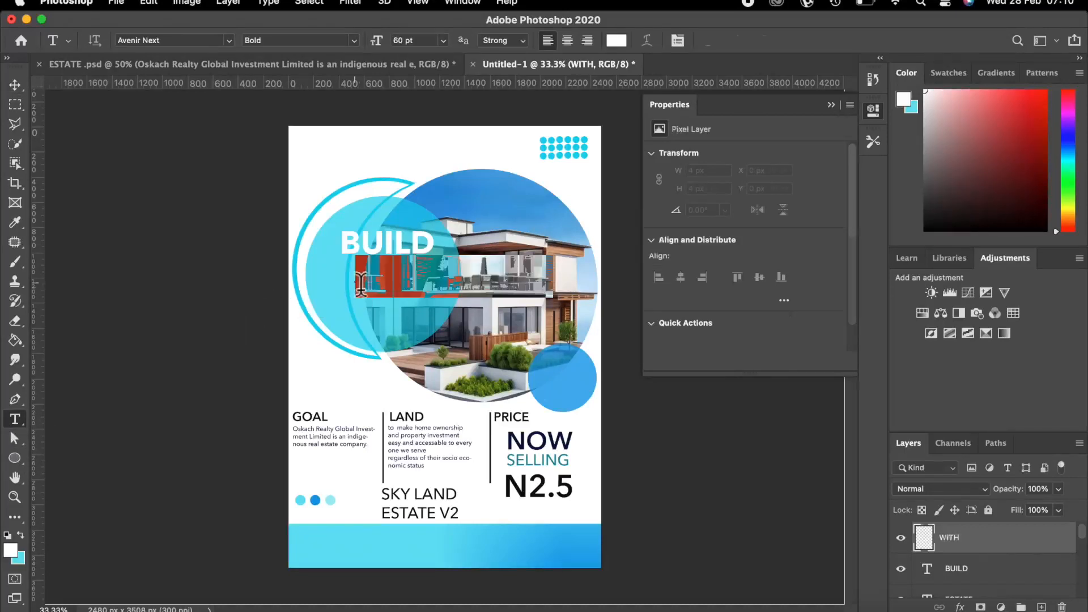
key("BackSpace")
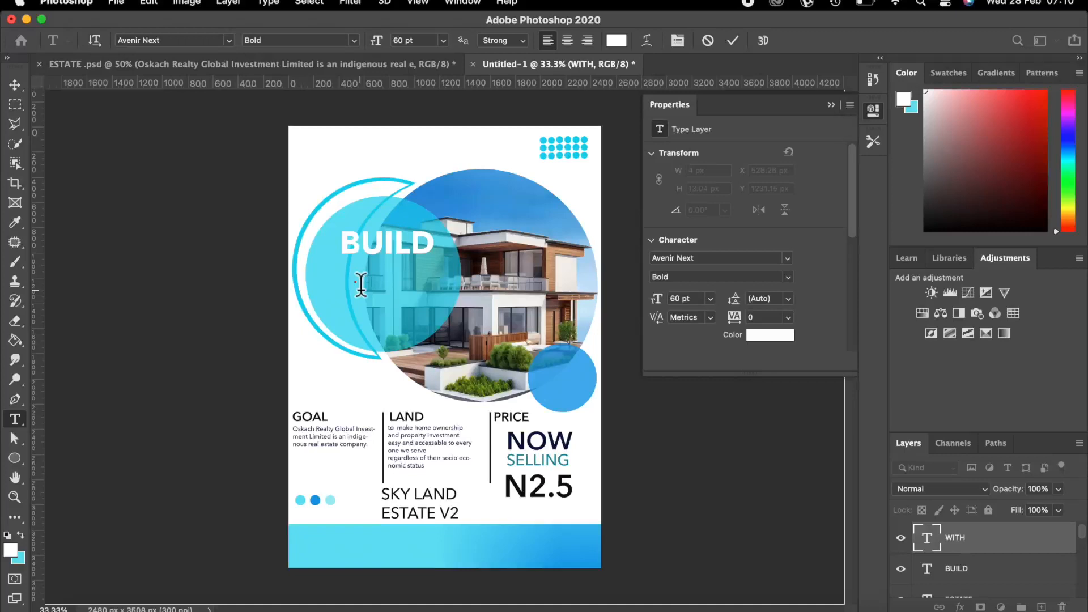
type("WITH")
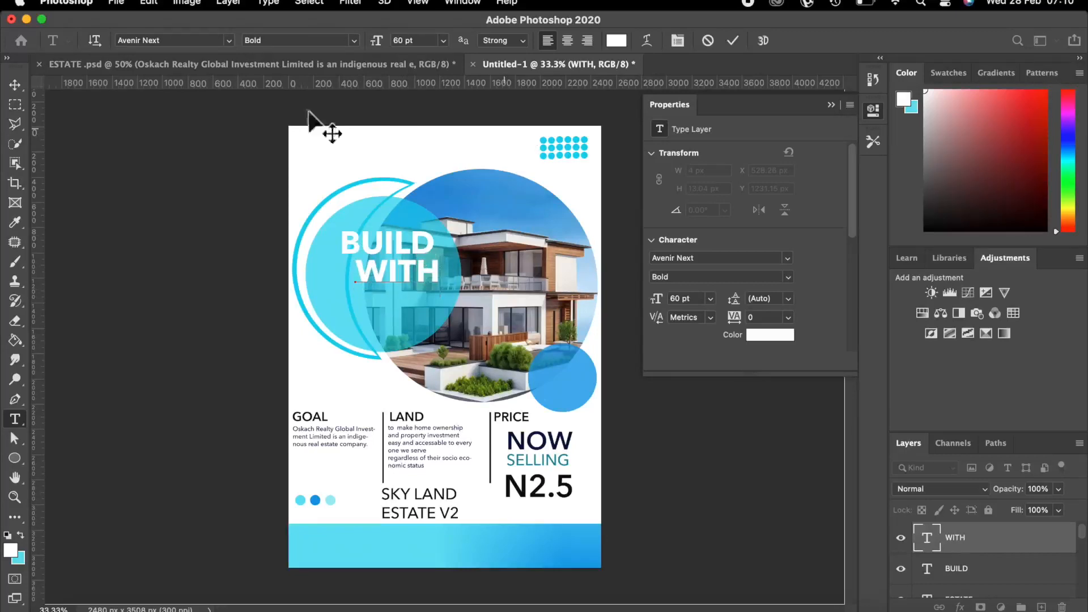
left_click(14, 85)
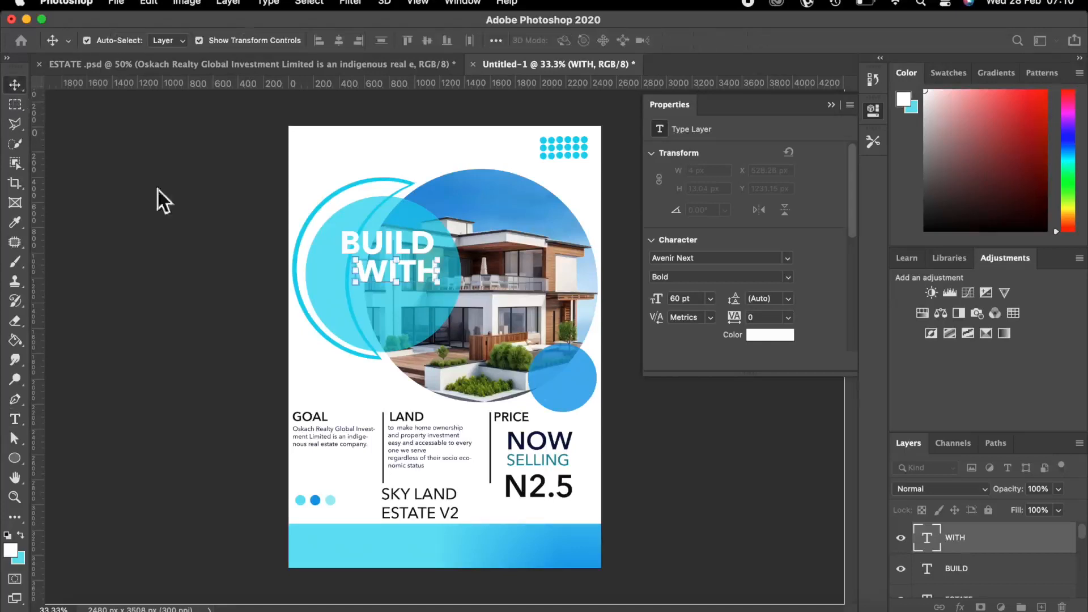
key("Left")
key("Left")
key("Left")
key("Left")
key("Left")
key("Left")
key("Left")
key("Left")
key("Left")
key("Left")
key("Left")
key("Left")
key("Left")
key("Left")
key("Left")
key("Left")
key("Left")
key("Left")
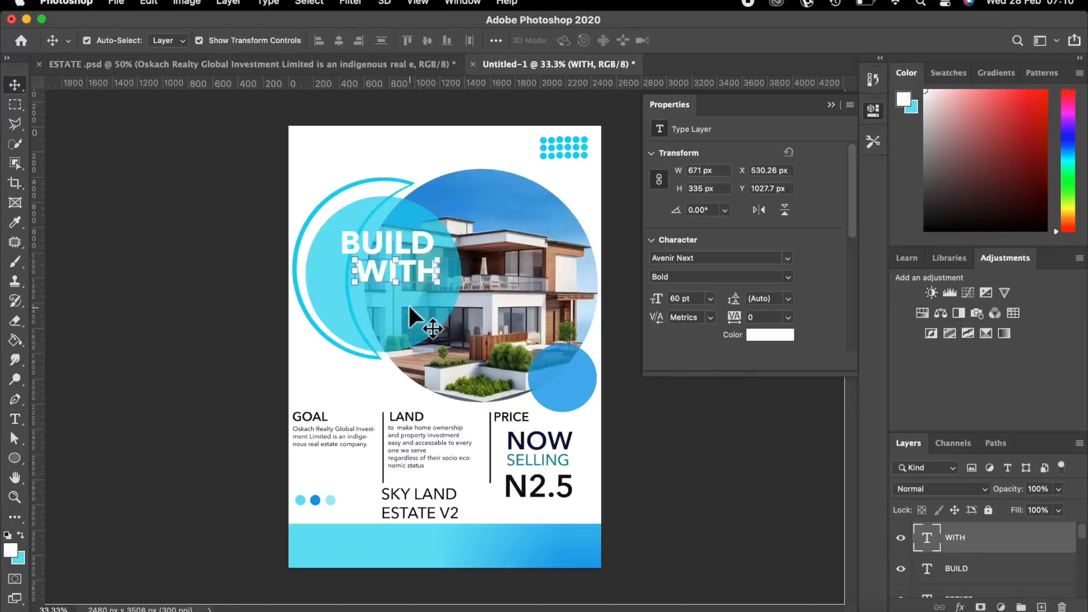
key("Left")
key("Left")
key("Left")
key("Left")
key("Left")
key("Left")
key("Left")
key("Left")
key("Left")
key("Left")
key("Left")
key("Left")
key("Left")
key("Left")
key("Left")
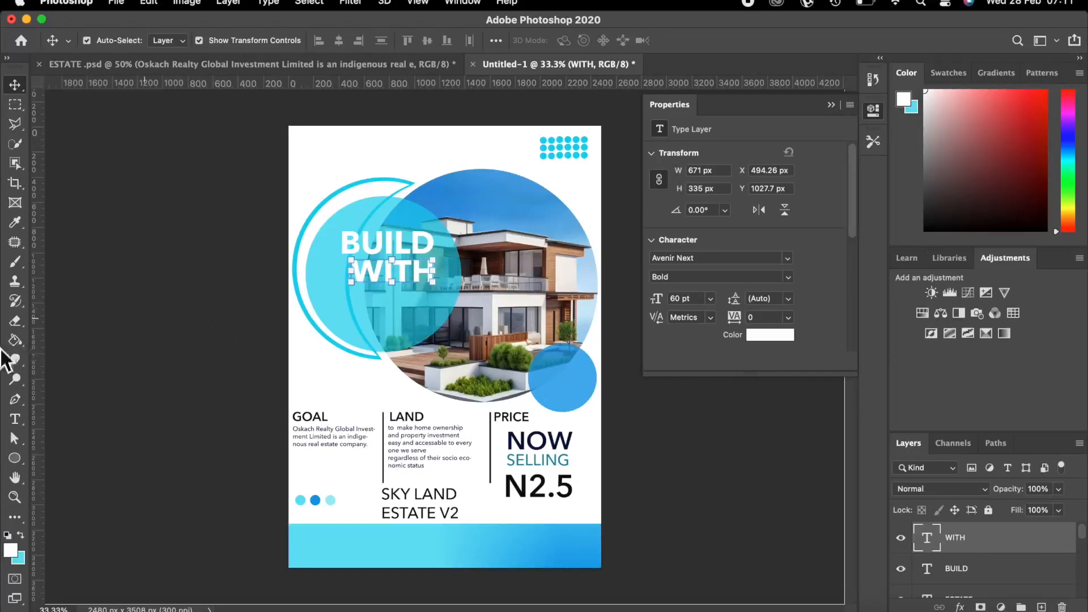
Change the WITH text to Demi Bold.
left_click(17, 419)
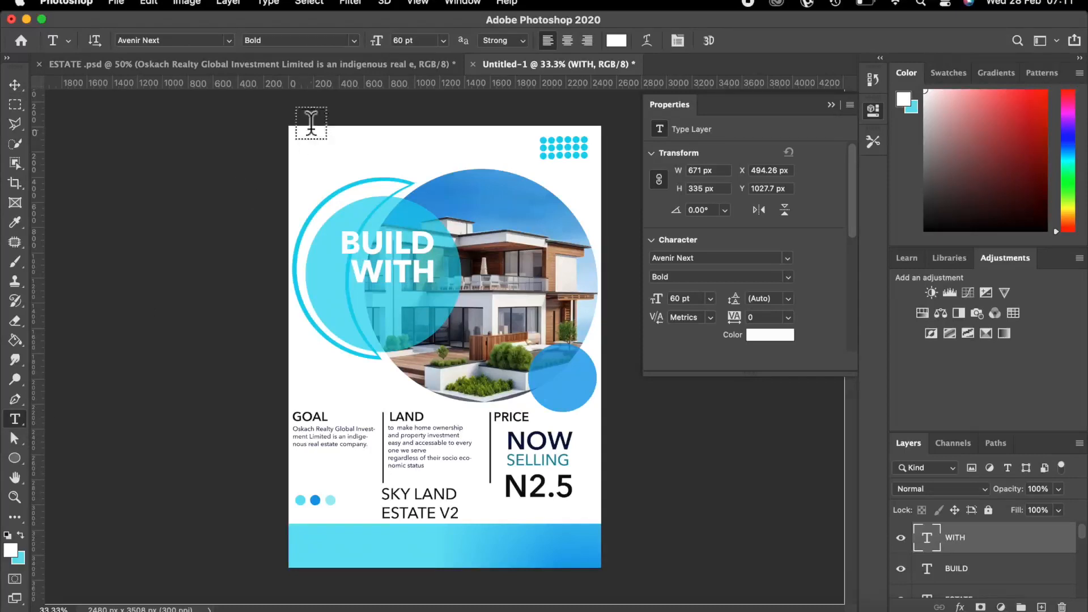
left_click(353, 40)
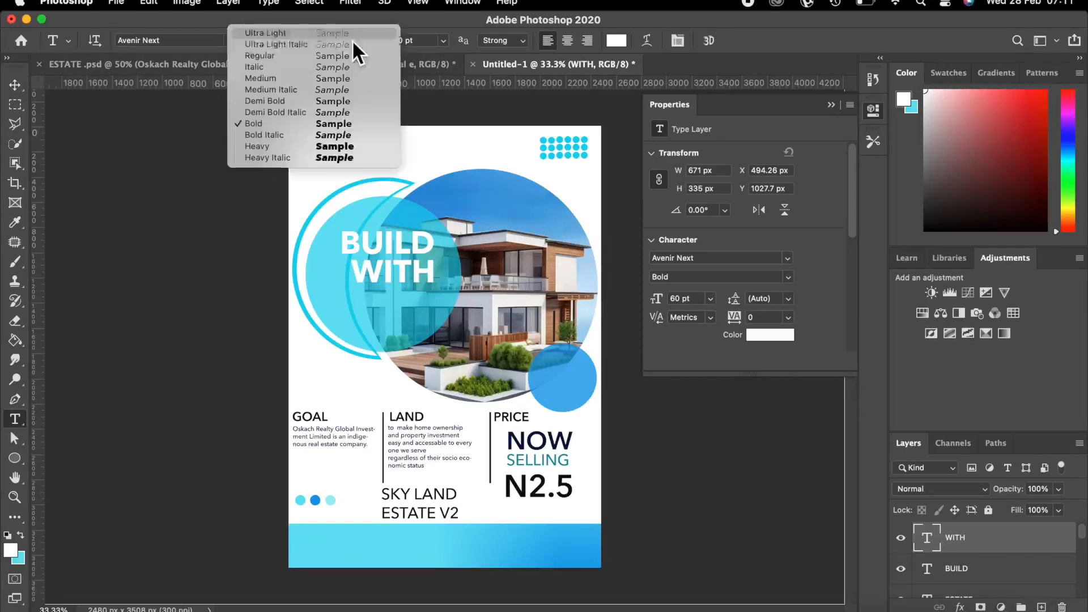
left_click(261, 101)
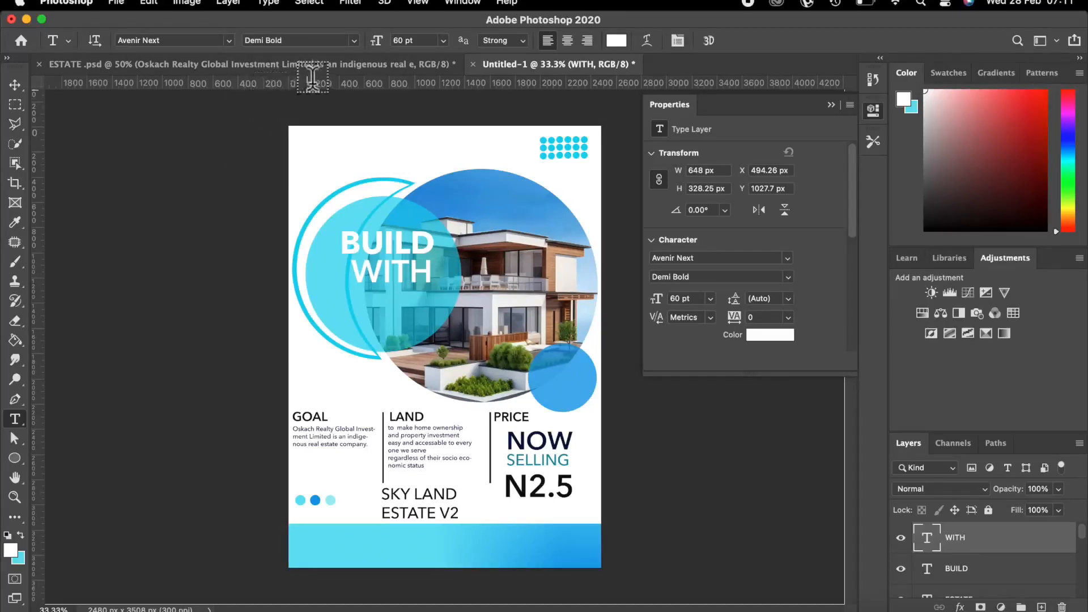
Nudge WITH one step left and up, then add a new empty layer above it.
left_click(18, 83)
key("Left")
key("Left")
key("Left")
key("Left")
key("Left")
key("Left")
key("Up")
key("Up")
key("Up")
key("Up")
key("Up")
key("Up")
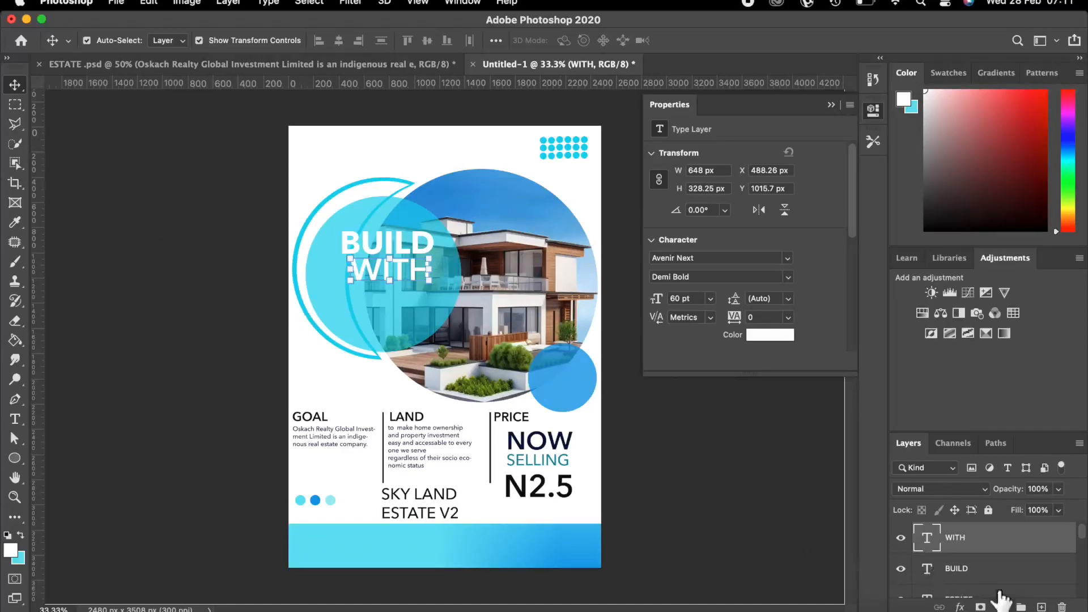
left_click(1041, 606)
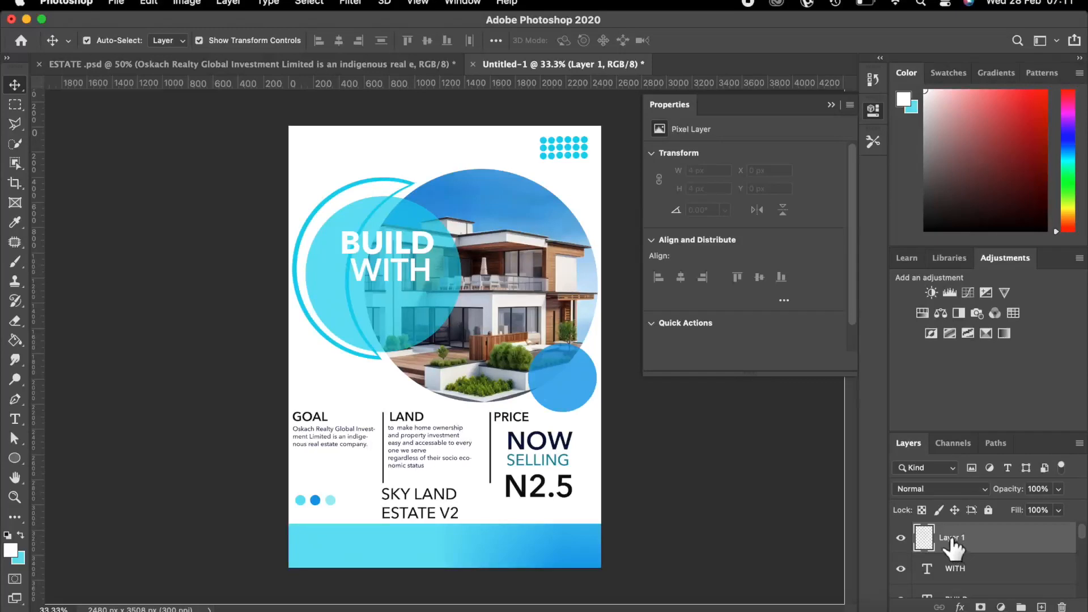
double_click(951, 539)
Name the new layer US and type 'US' below WITH.
type("US")
key("Return")
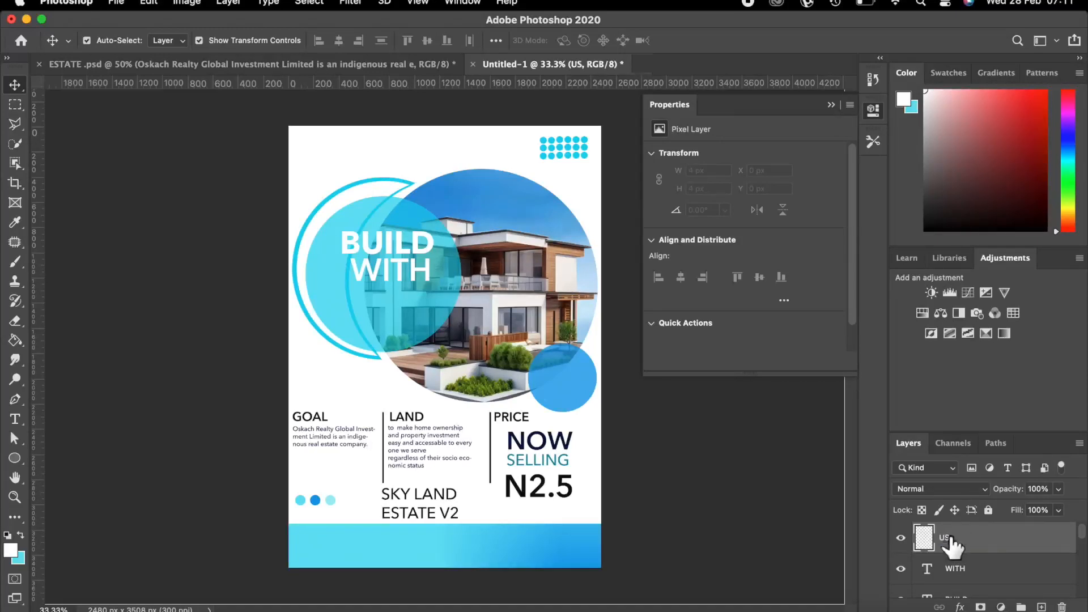
left_click(15, 418)
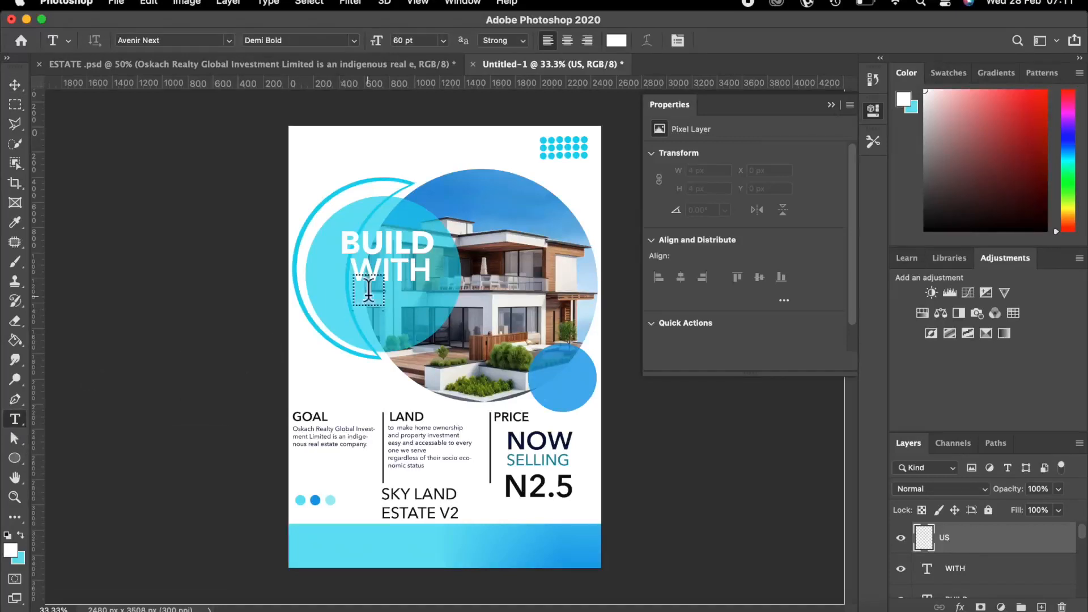
left_click(371, 309)
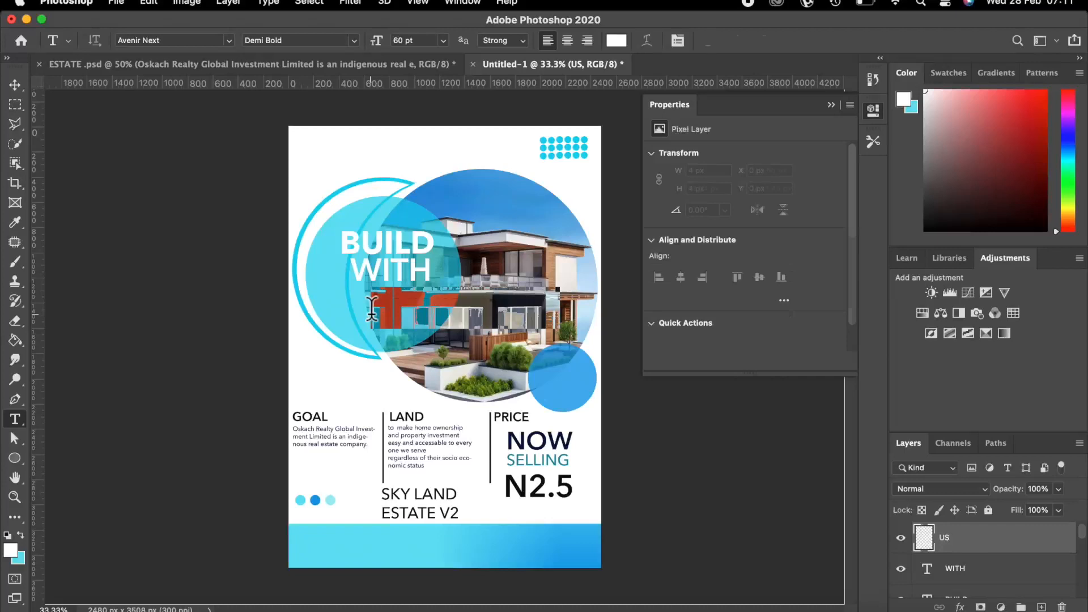
key("BackSpace")
type("US")
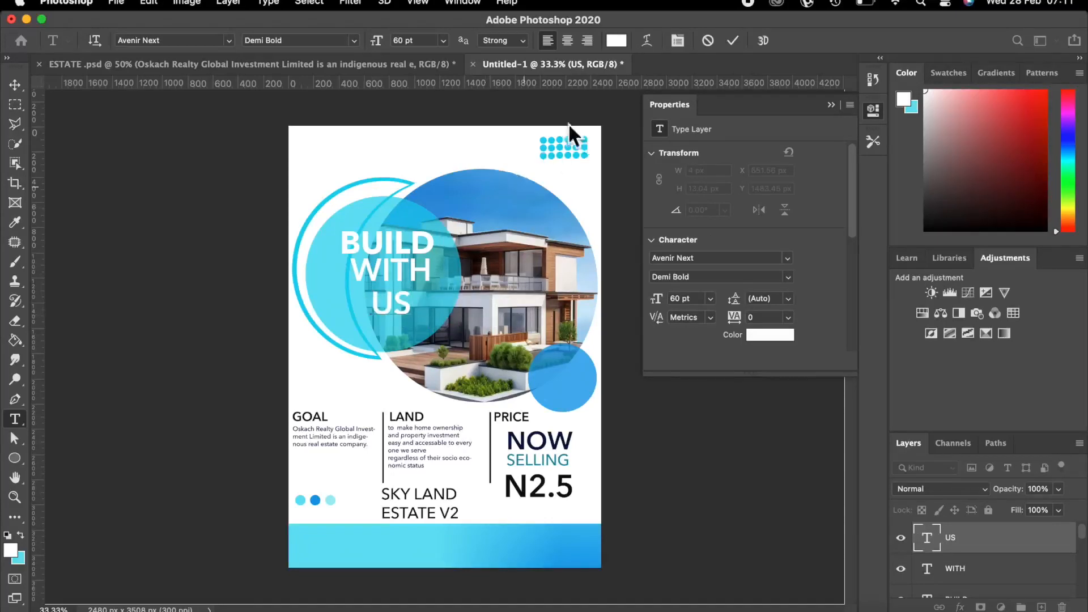
left_click(734, 40)
Set the US text to Avenir Next Bold at 72 pt.
left_click(353, 38)
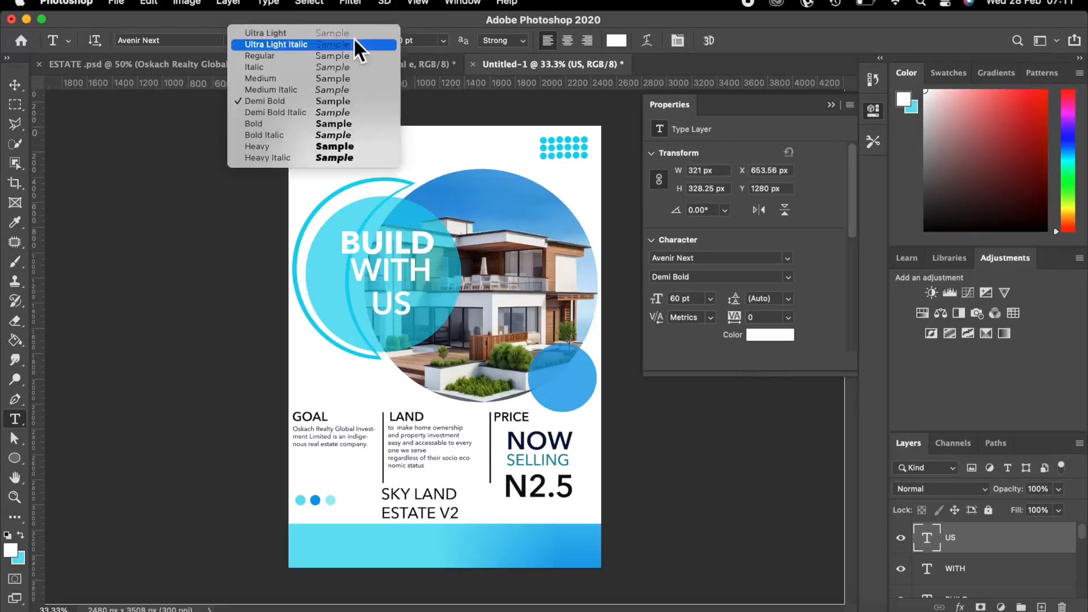
left_click(308, 131)
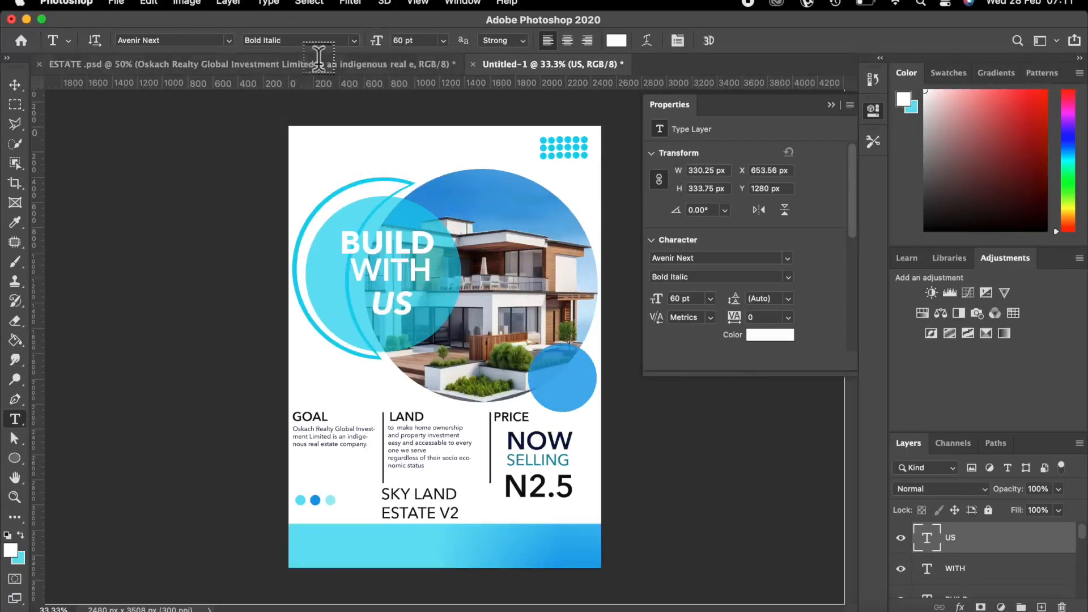
left_click(353, 39)
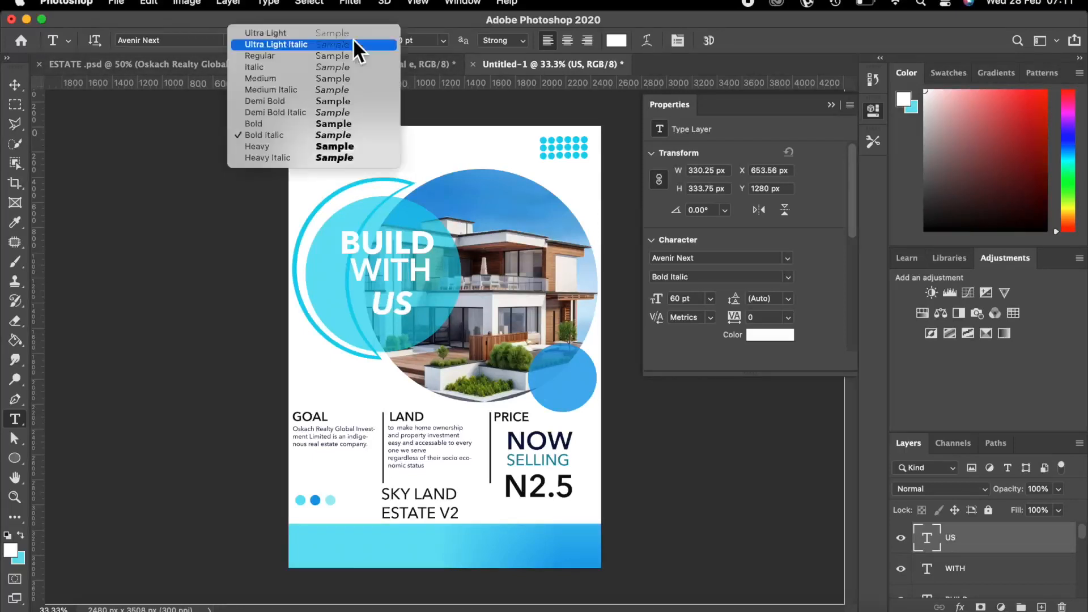
left_click(276, 125)
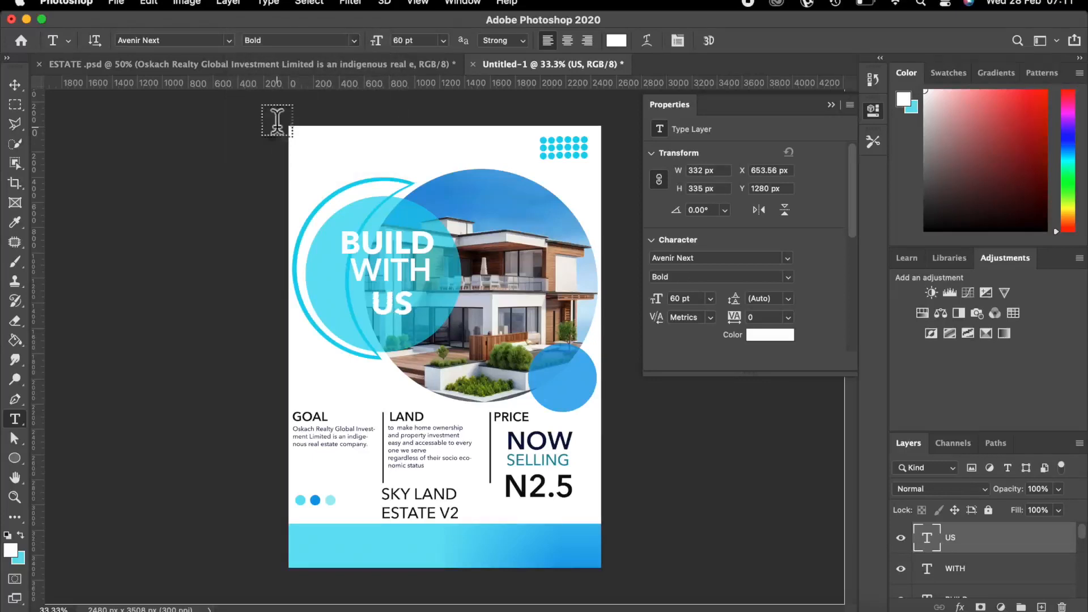
left_click(444, 40)
left_click(421, 276)
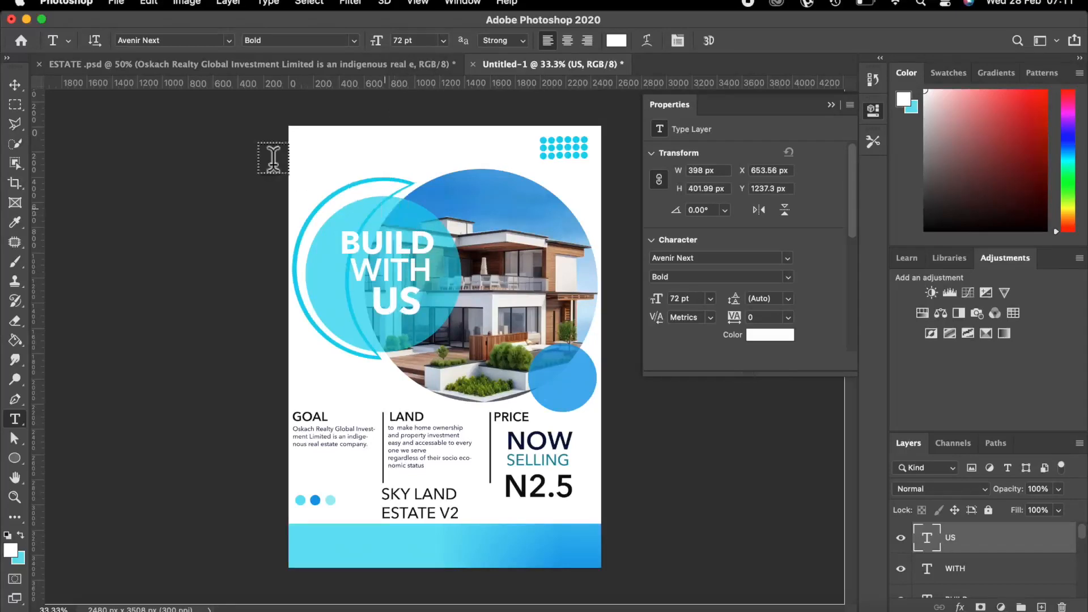
left_click(15, 85)
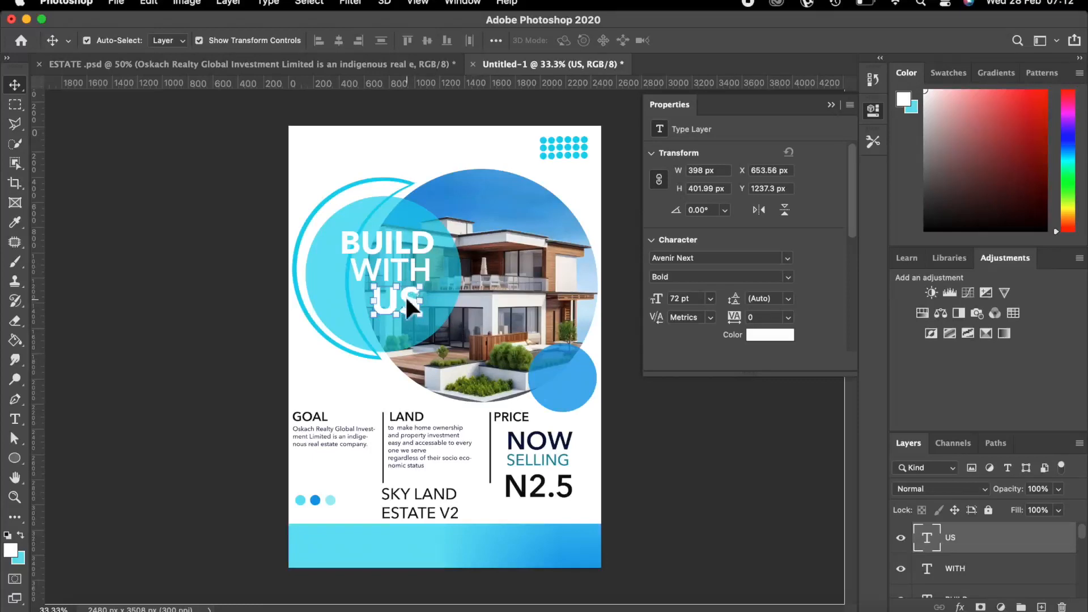
Move US under WITH and scale it up to about 118 pt.
left_click_drag(406, 296, 416, 305)
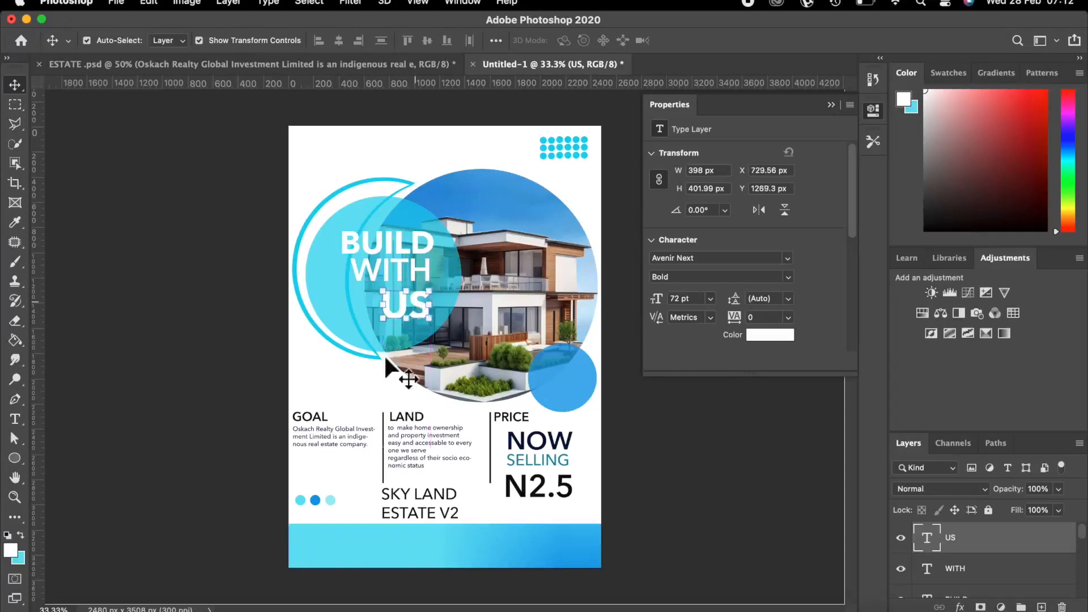
key("super+t")
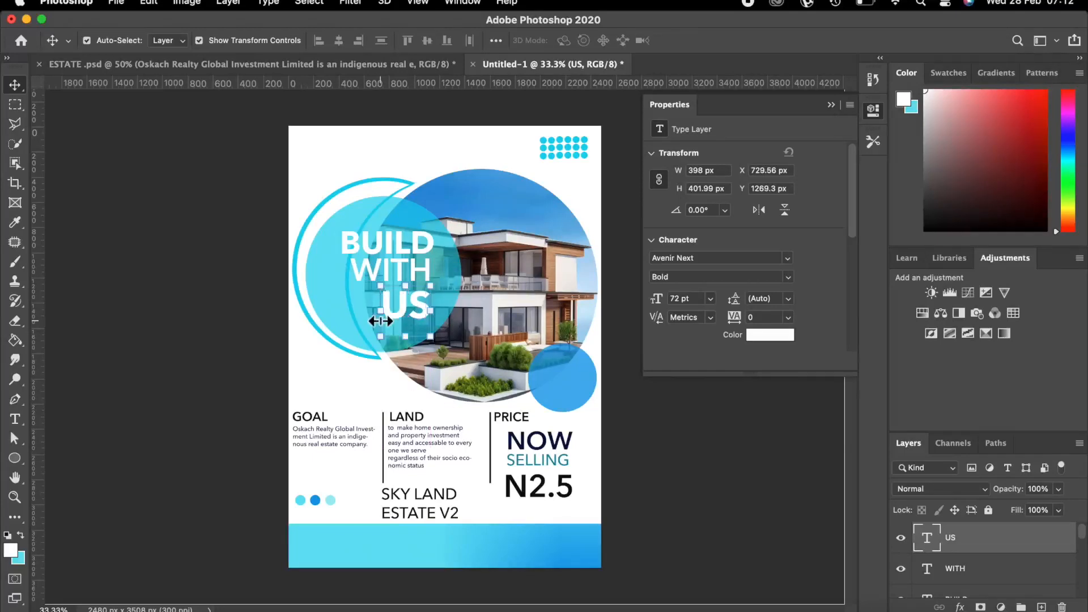
left_click_drag(379, 335, 339, 365)
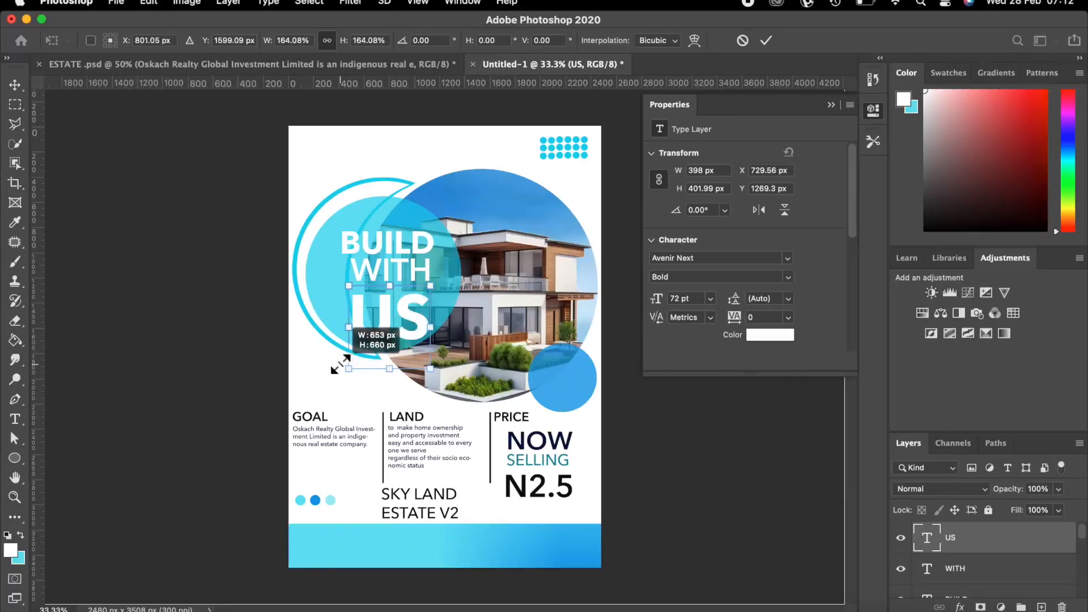
left_click_drag(340, 363, 341, 363)
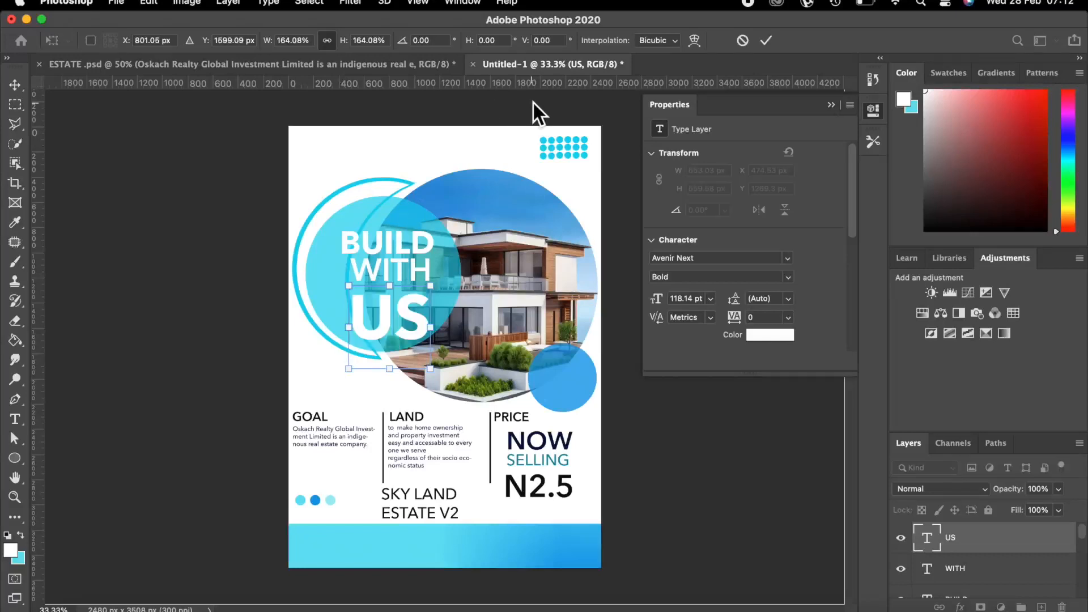
left_click(766, 40)
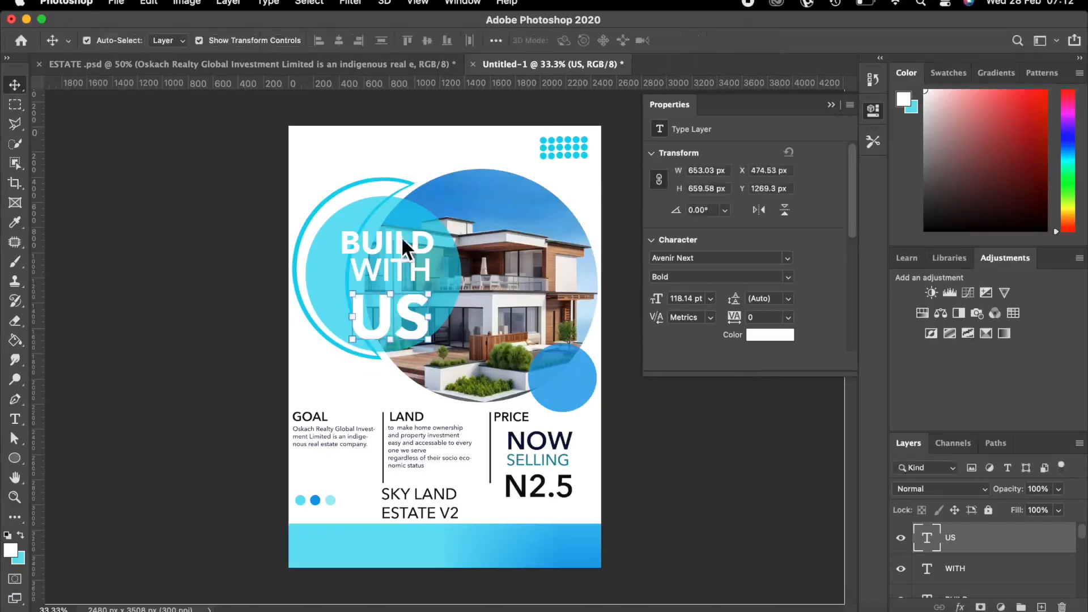
Nudge the US text up and to the right inside the circle.
left_click(182, 139)
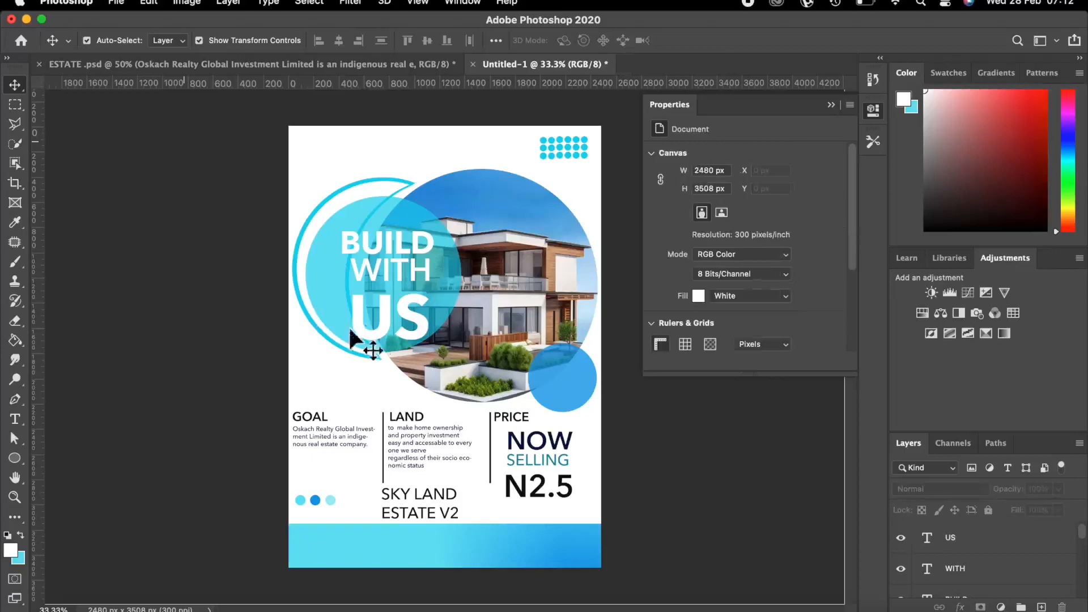
left_click(387, 312)
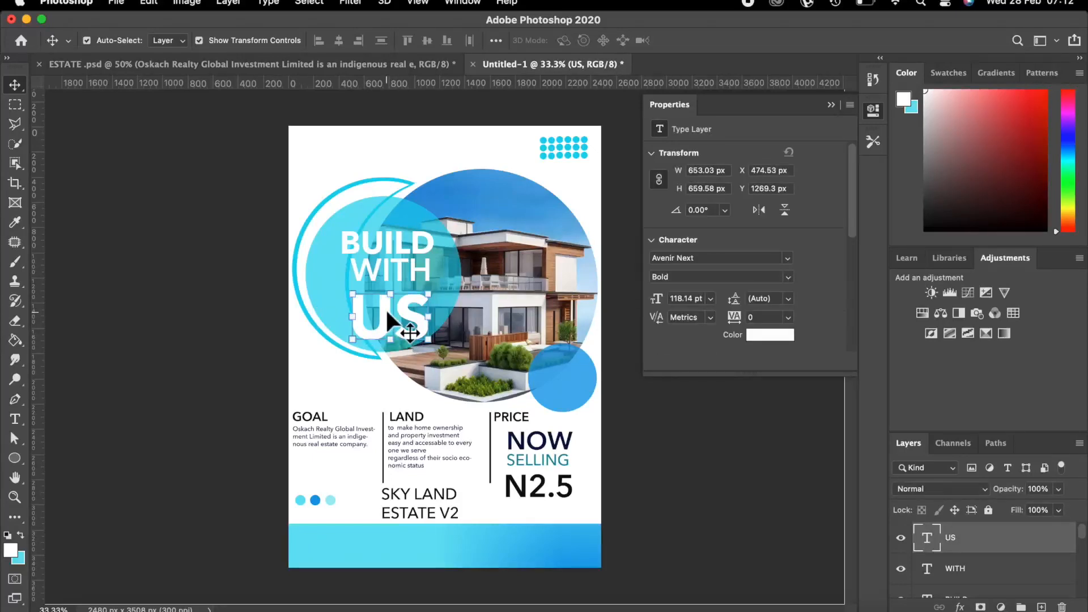
key("shift+Up")
key("shift+Up")
key("shift+Up")
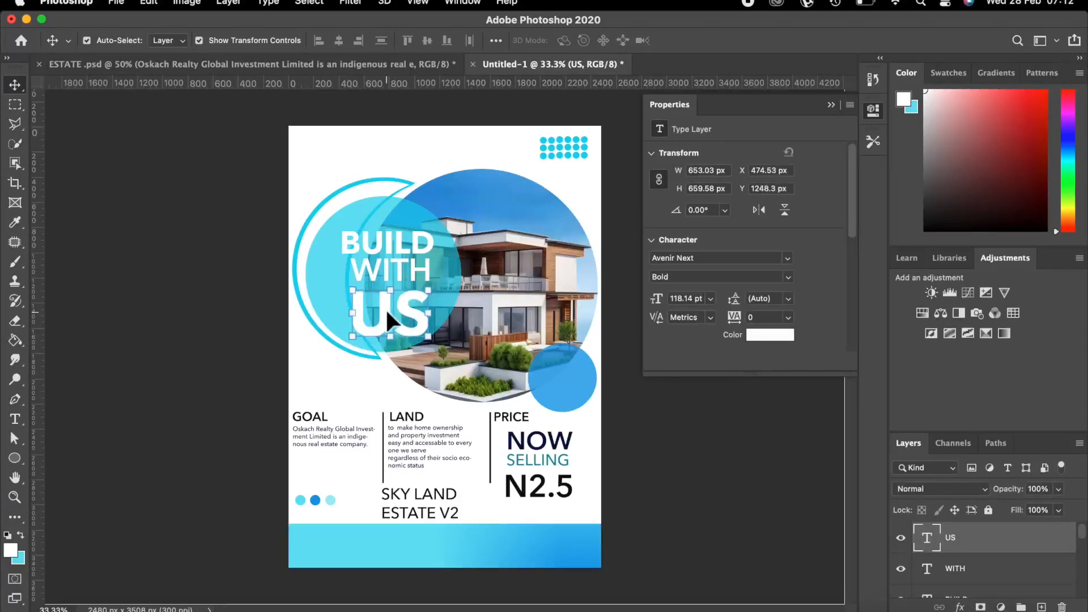
key("Right")
key("Right")
key("Right")
key("Right")
key("Right")
key("Right")
key("Up")
key("Up")
key("Up")
key("Up")
key("Up")
key("Up")
key("Up")
key("Up")
key("Up")
key("Up")
key("Up")
key("Up")
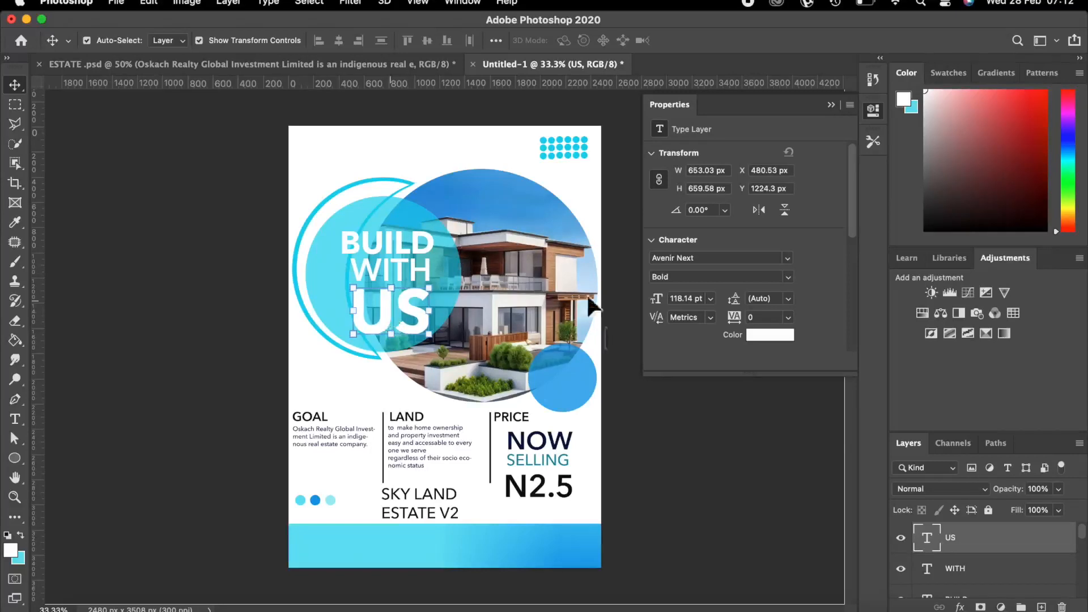
Deselect US and create a new empty layer above HOUSE called LOGO.
left_click(692, 440)
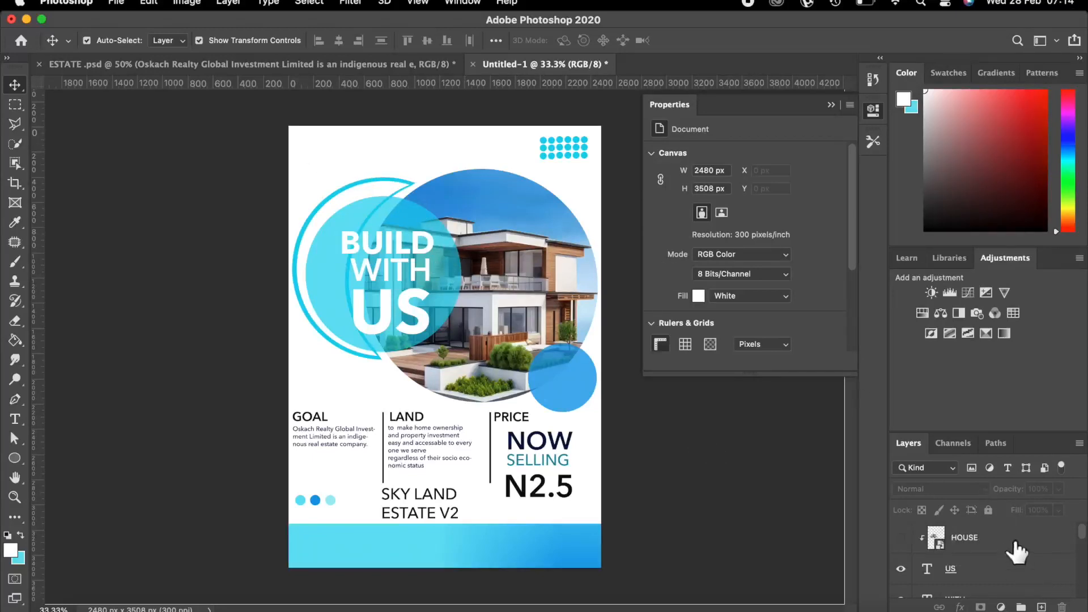
left_click(1041, 607)
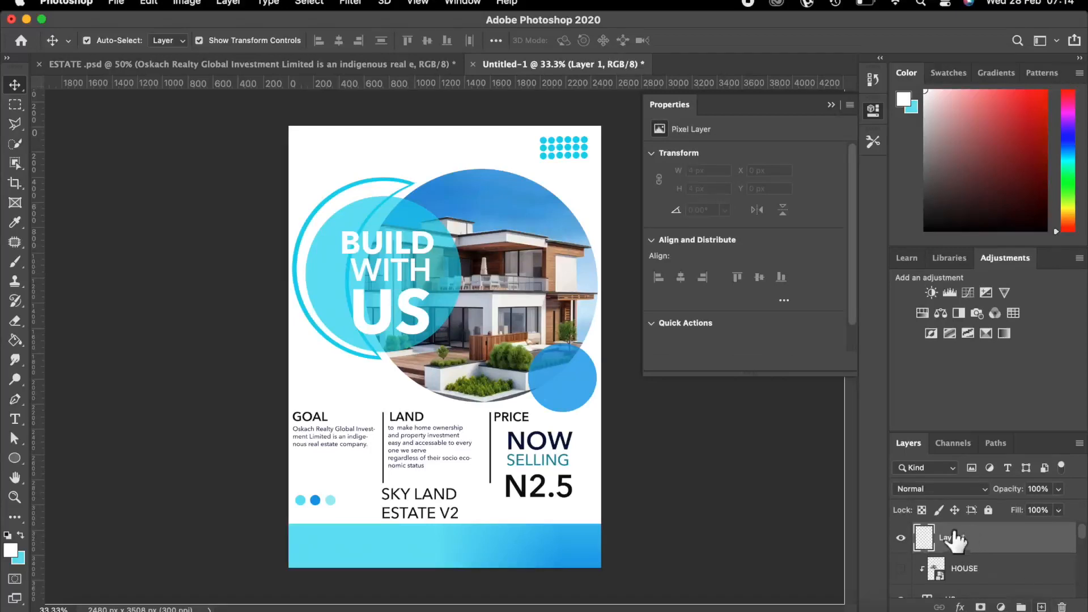
double_click(951, 539)
key("BackSpace")
left_click(952, 551)
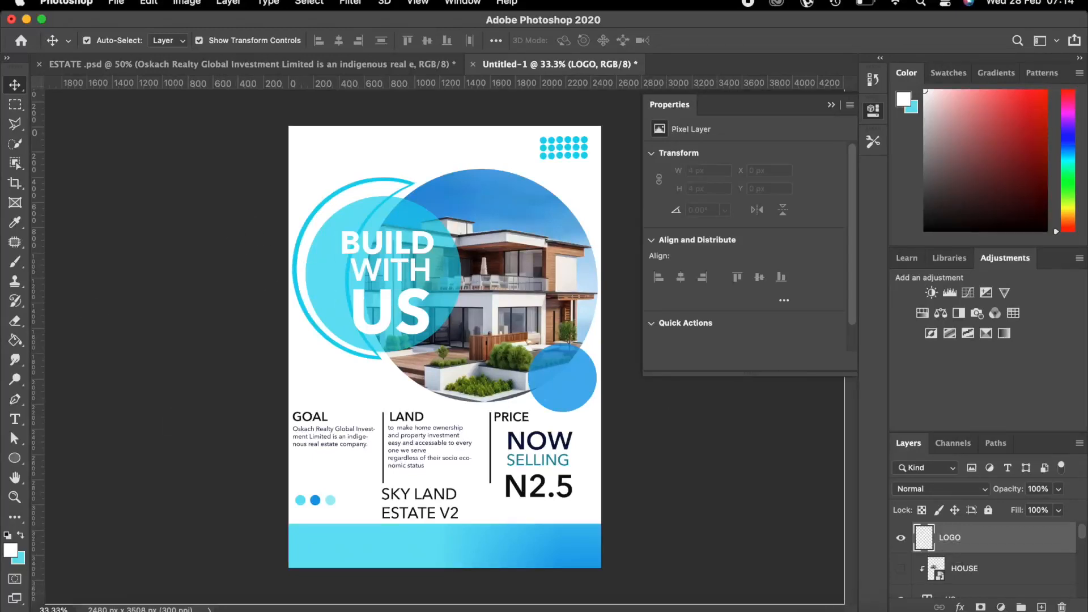
left_click(56, 609)
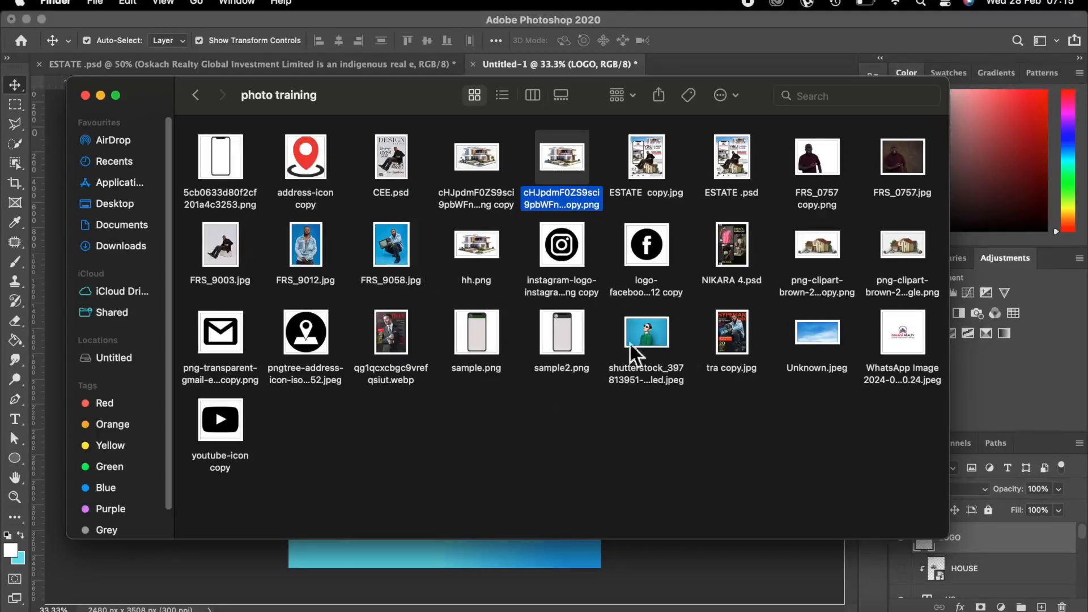
Drag the WhatsApp Image logo JPEG from the photo training folder onto the flyer.
left_click_drag(899, 327, 603, 538)
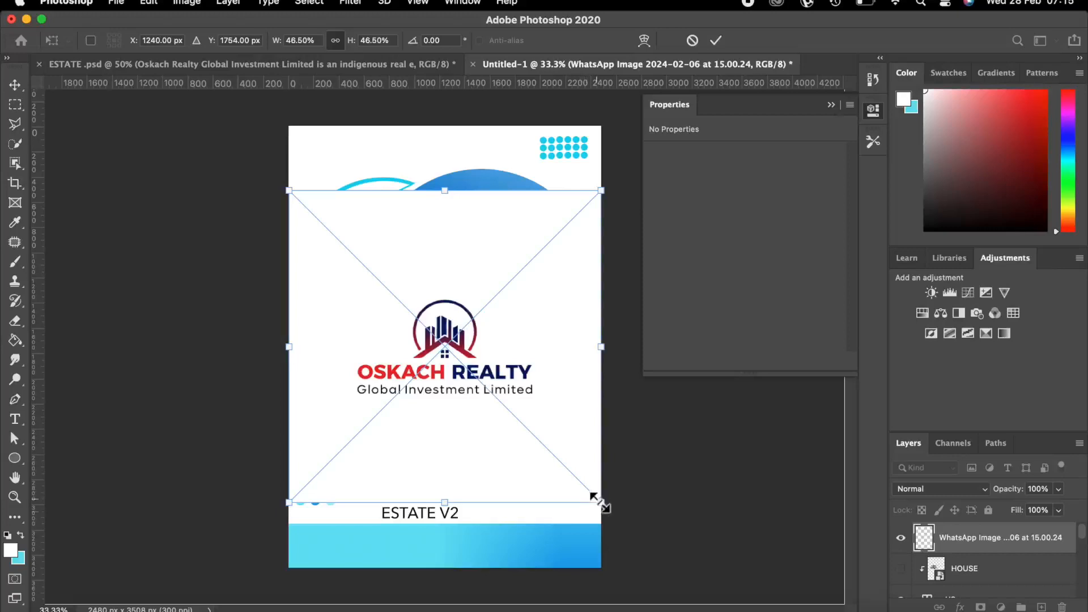
Scale the Oskach Realty logo down to about 34% and commit it at the top-left corner.
left_click_drag(597, 499, 537, 397)
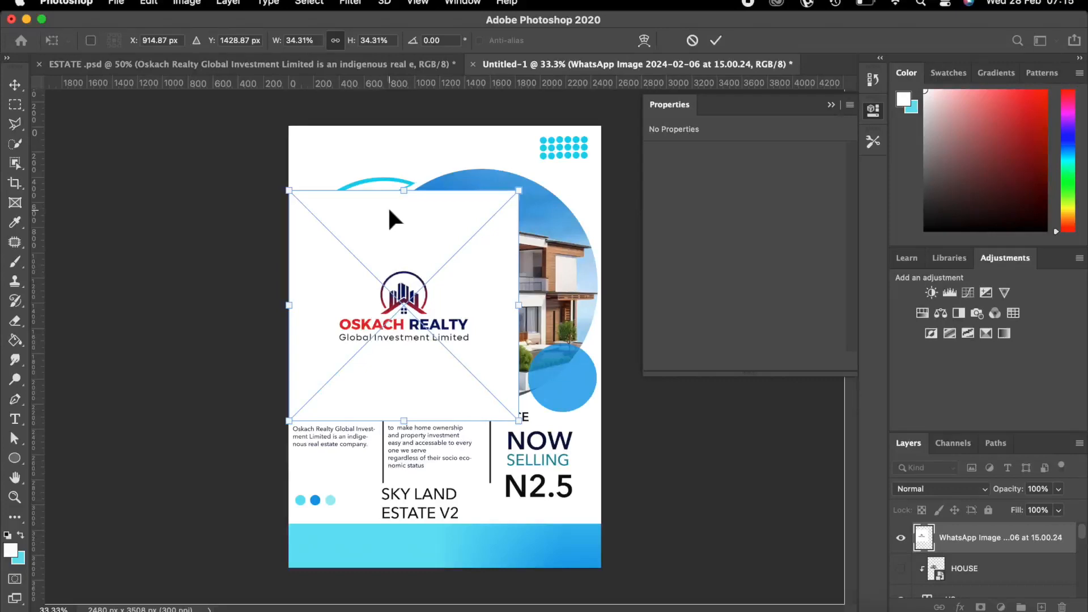
left_click_drag(419, 382, 398, 269)
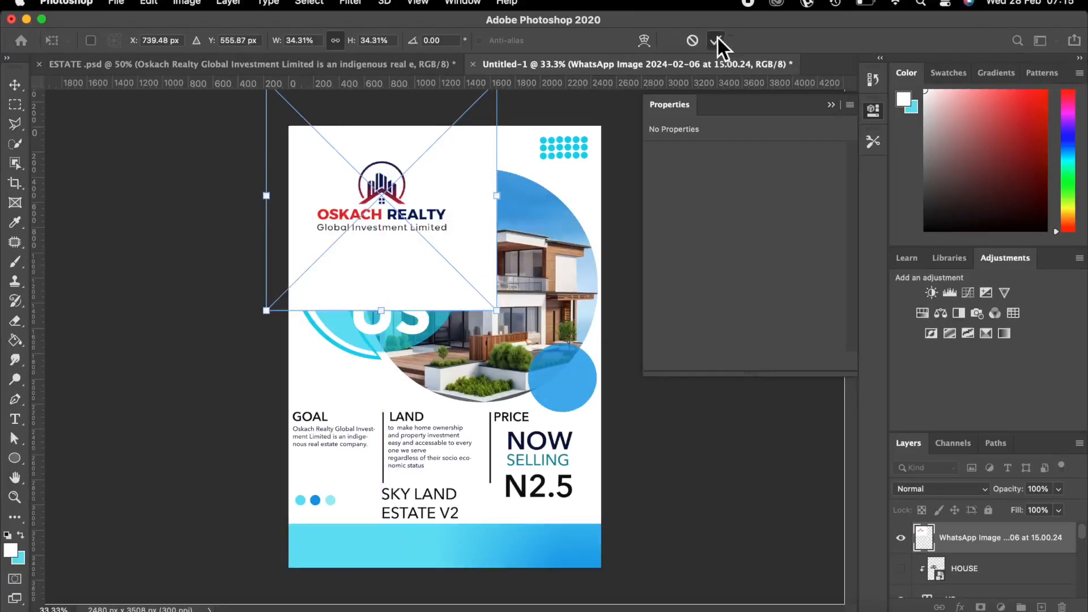
left_click(715, 40)
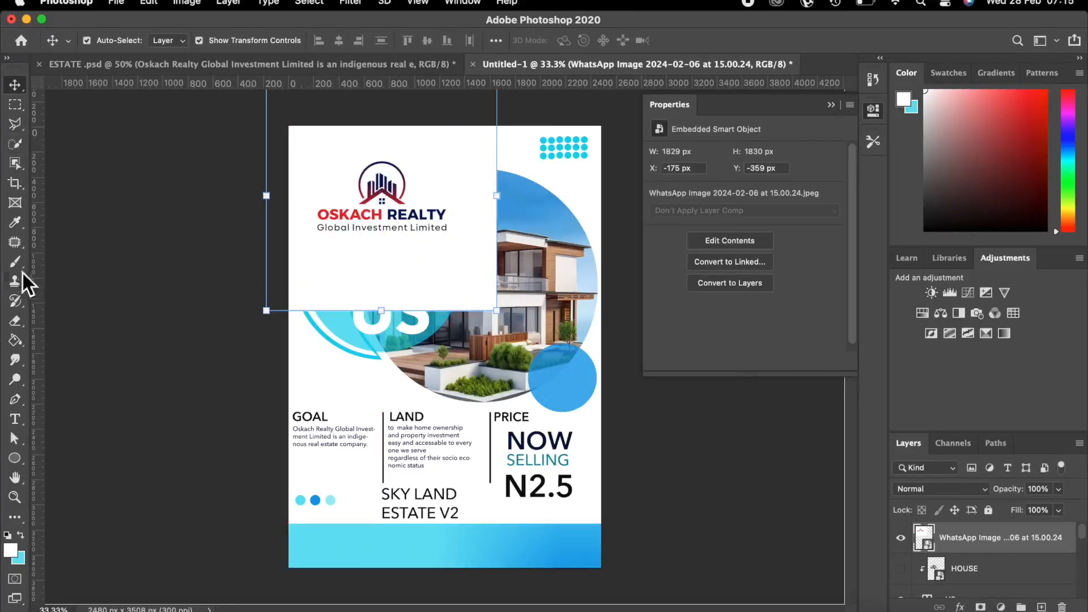
left_click(13, 105)
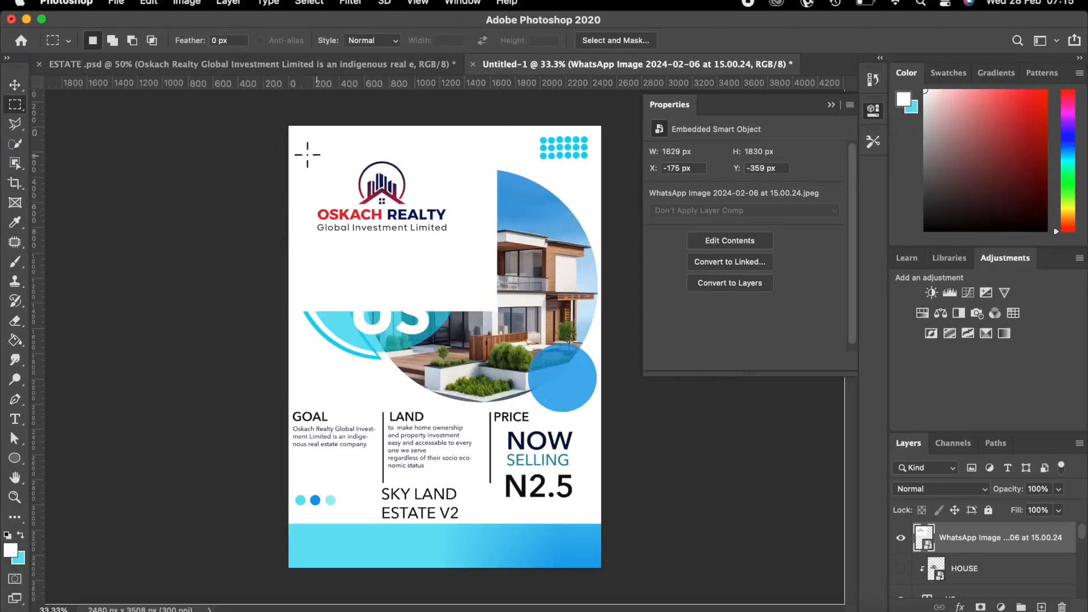
Copy a rectangle around the logo onto a new 1245 × 642 px Layer 1.
left_click_drag(303, 154, 459, 233)
key("super+j")
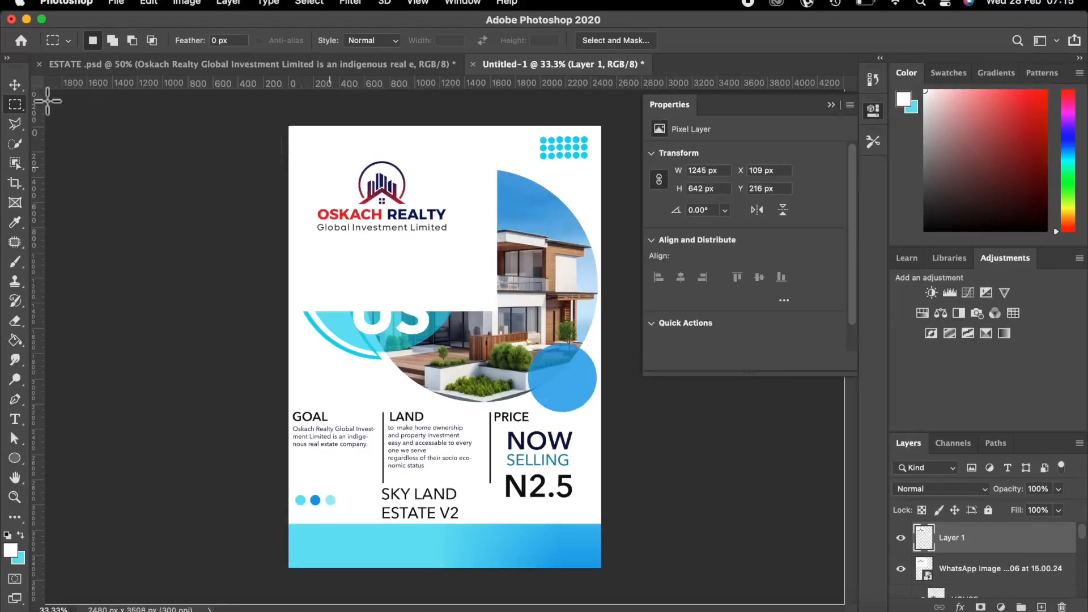
left_click(17, 85)
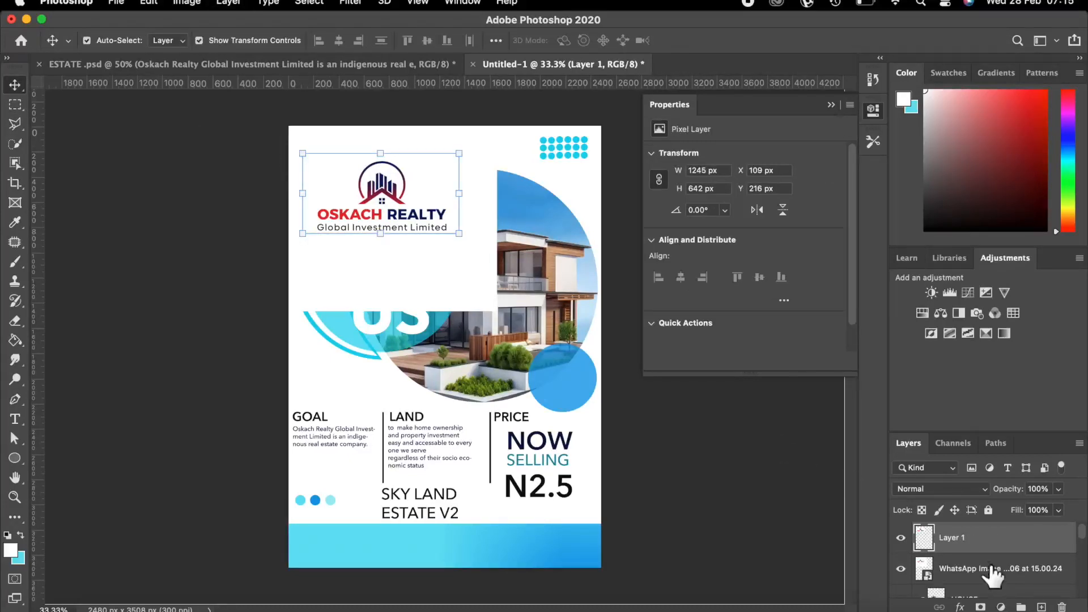
Hide the WhatsApp image layer and shrink the copied logo into the flyer's top-left corner.
left_click(901, 568)
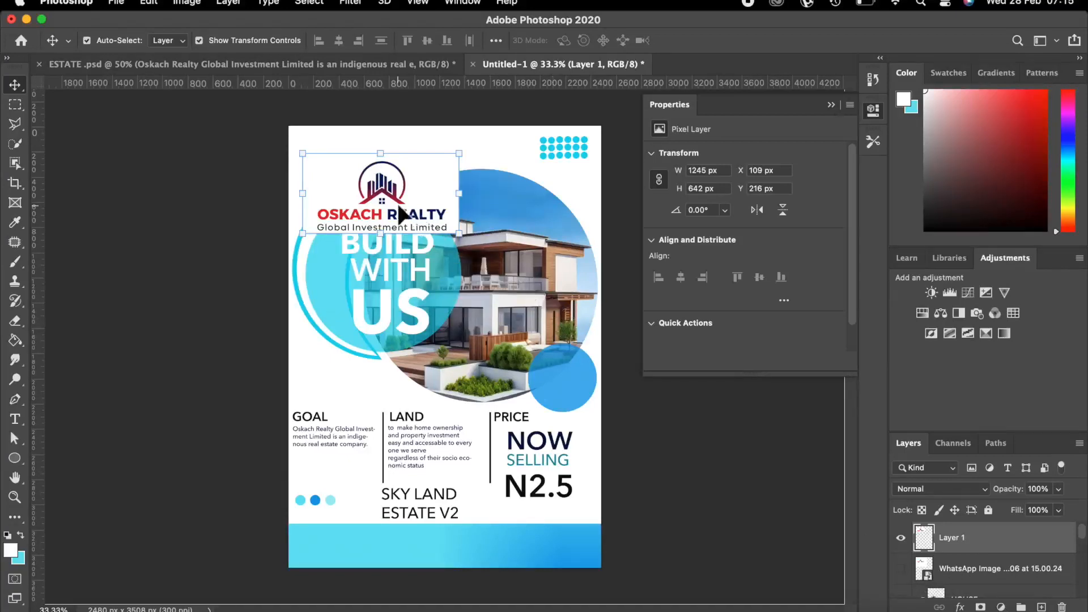
scroll(964, 546, "down", 1)
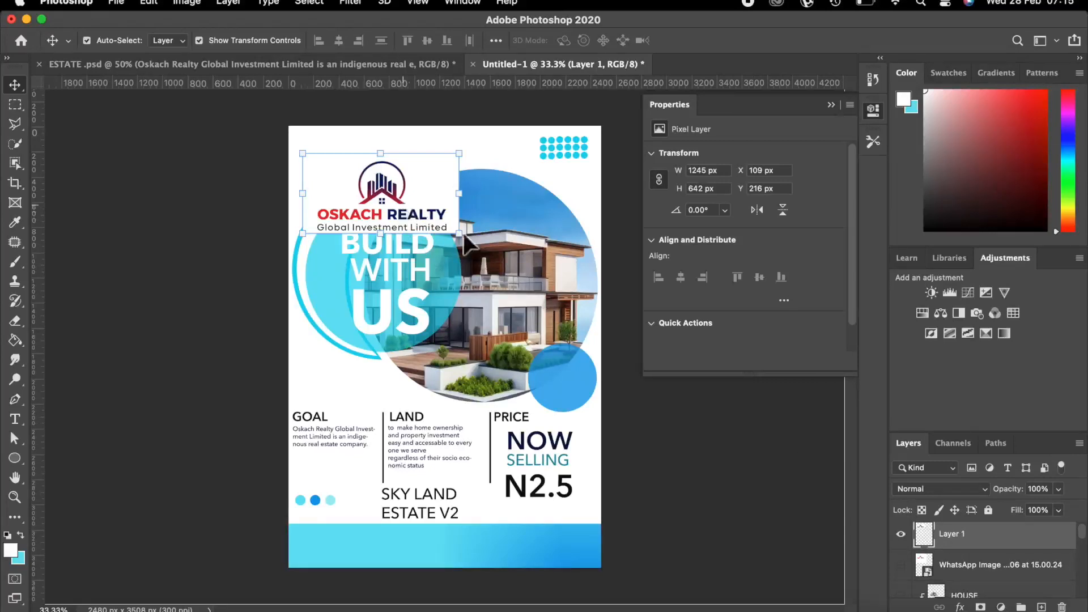
left_click_drag(456, 235, 405, 205)
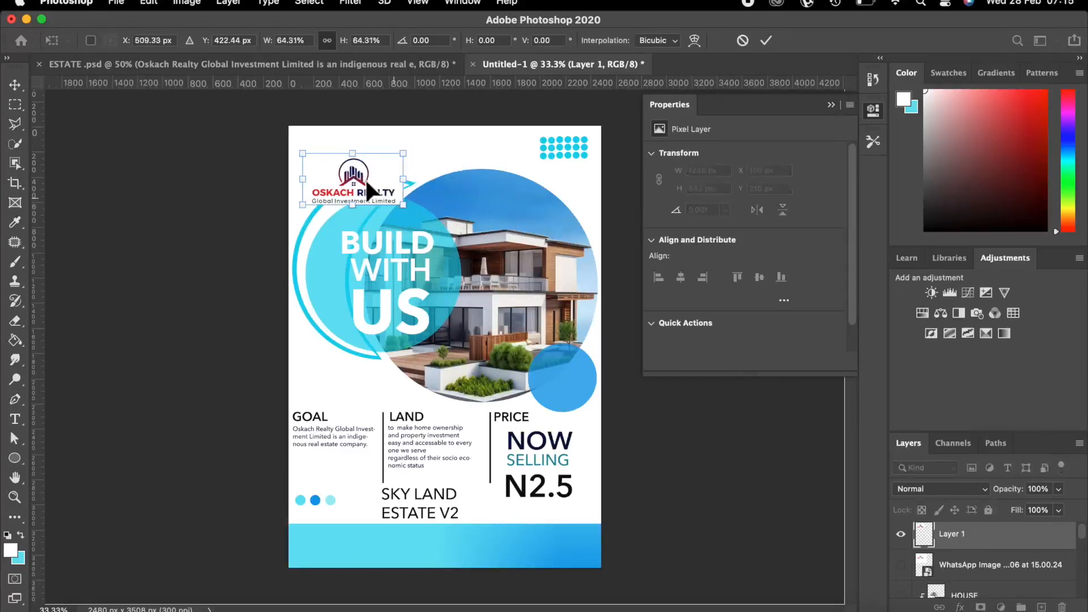
mouse_move(362, 169)
left_mouse_down()
mouse_move(352, 150)
mouse_move(367, 174)
left_mouse_up()
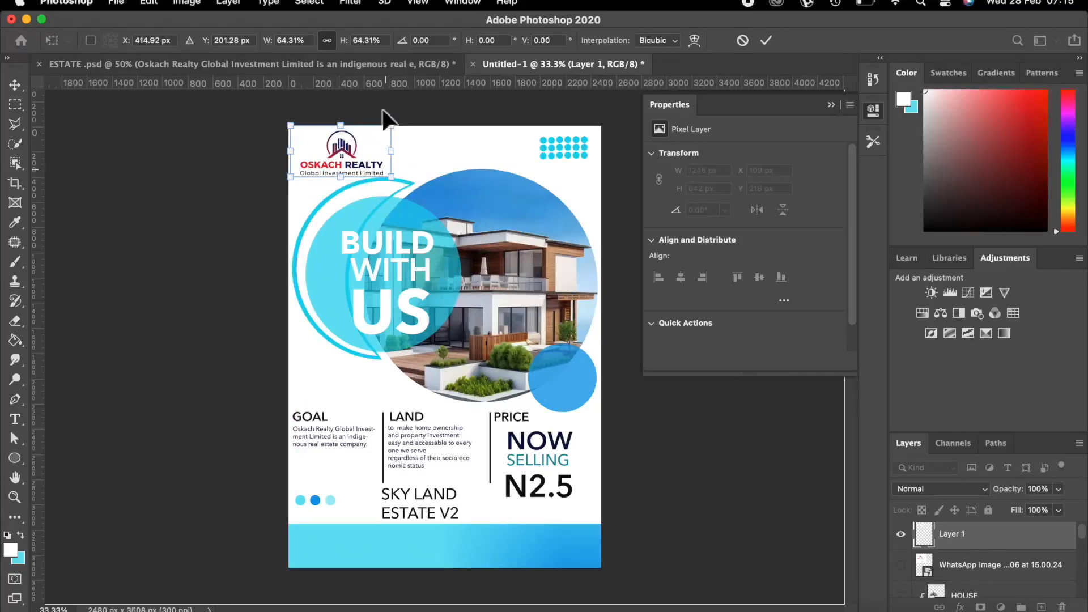
left_click_drag(388, 124, 372, 145)
left_click_drag(287, 174, 325, 146)
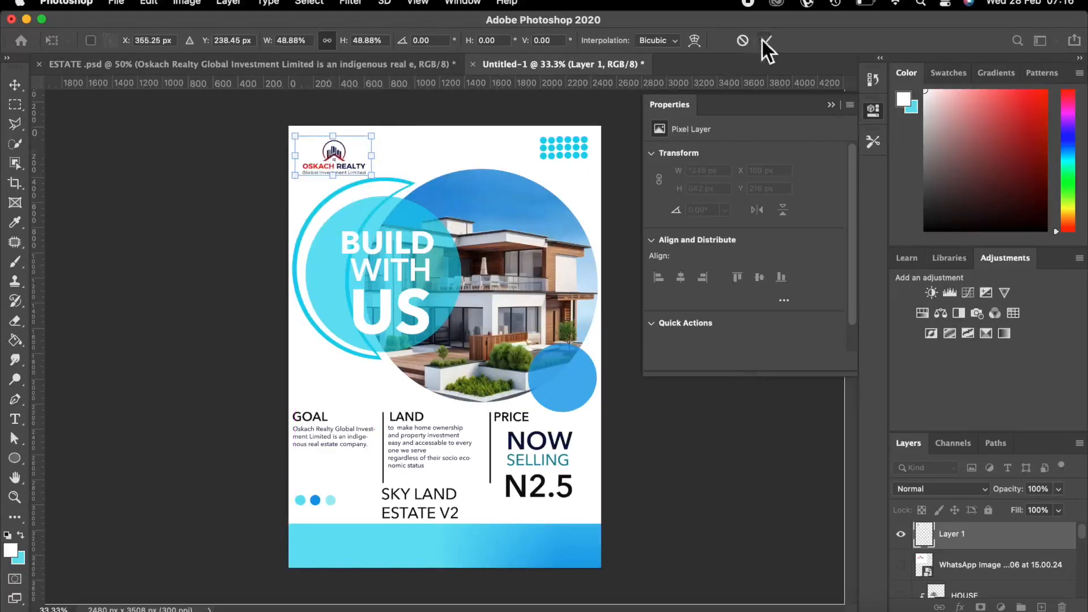
left_click(764, 40)
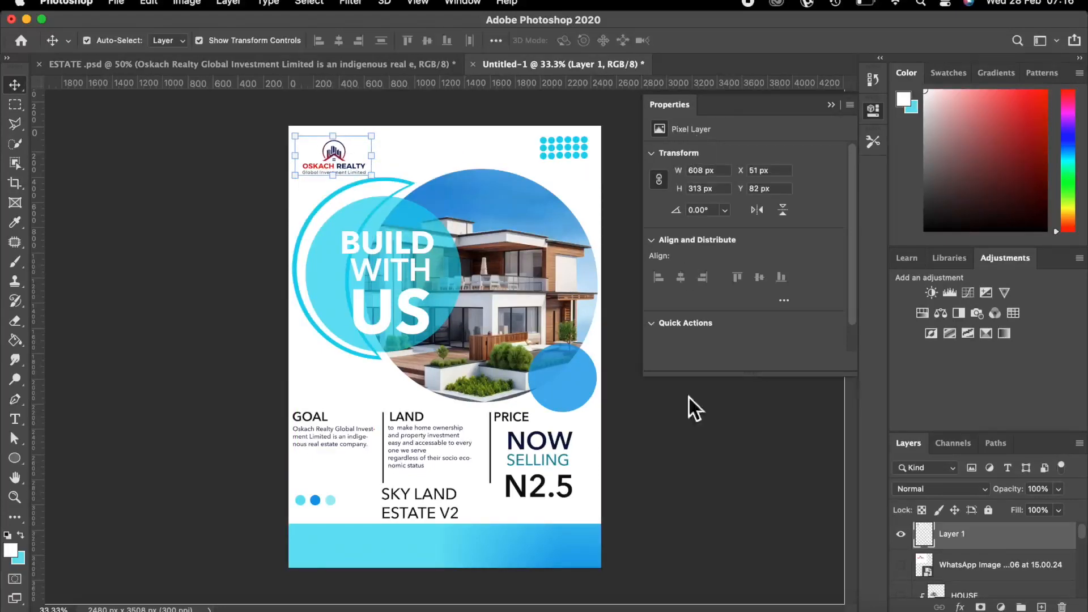
Reselect the logo and nudge it slightly higher in the top-left corner.
left_click(698, 437)
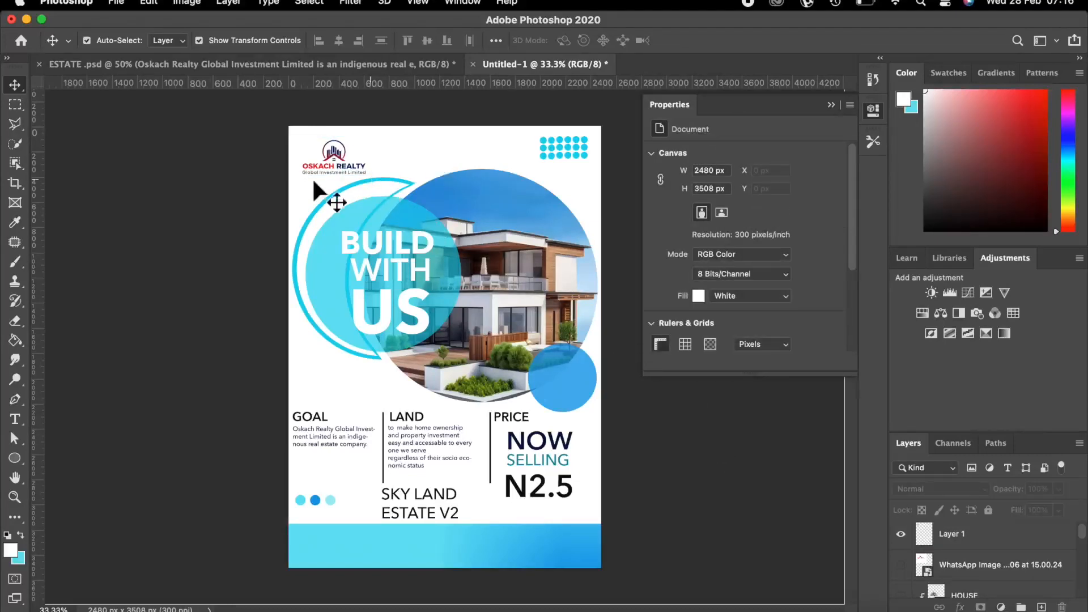
left_click(332, 154)
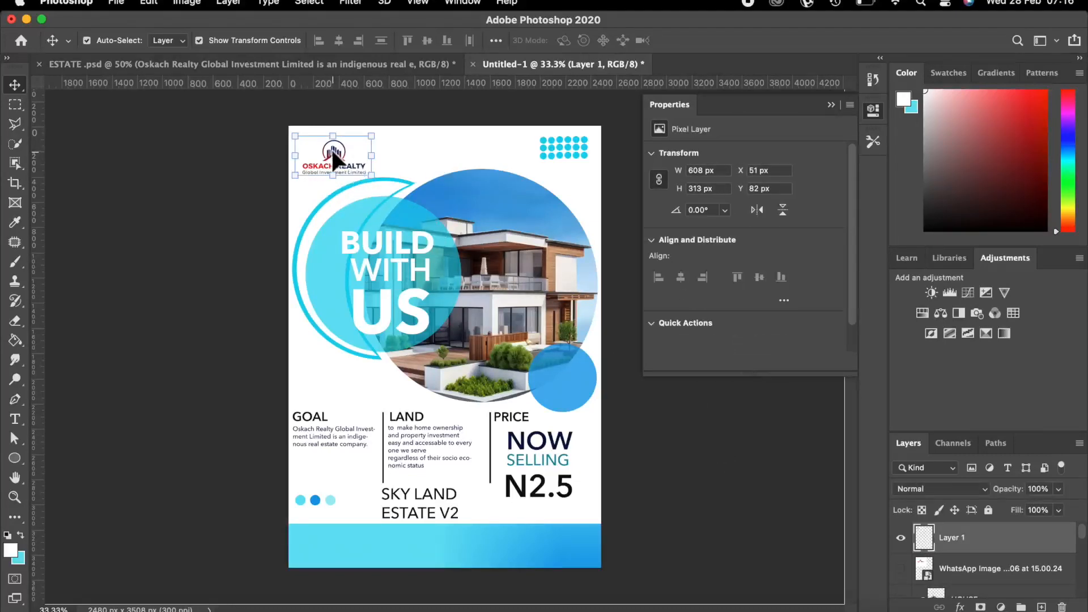
left_click_drag(332, 149, 333, 151)
left_click(742, 484)
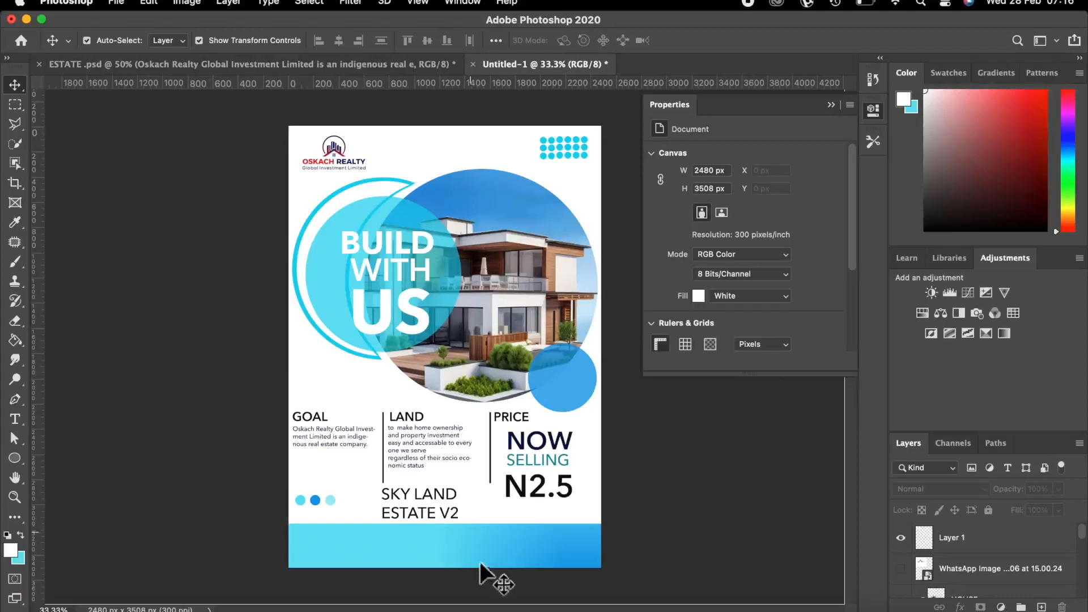
left_click(456, 542)
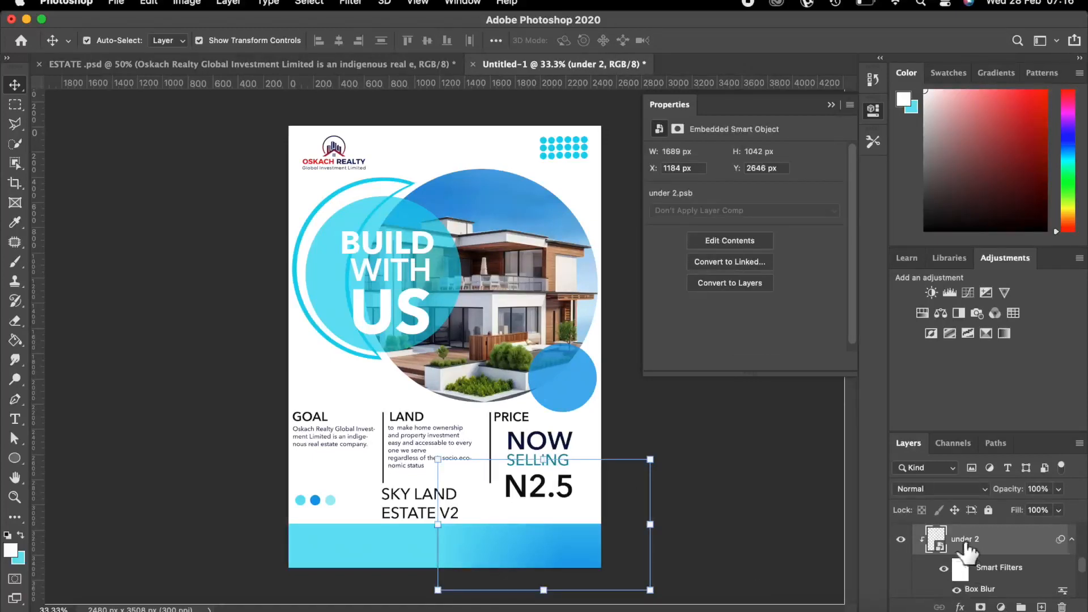
Select the logo's Layer 1, cancel the Layer Style dialog, and show the photo training folder in Finder.
scroll(969, 552, "up", 2)
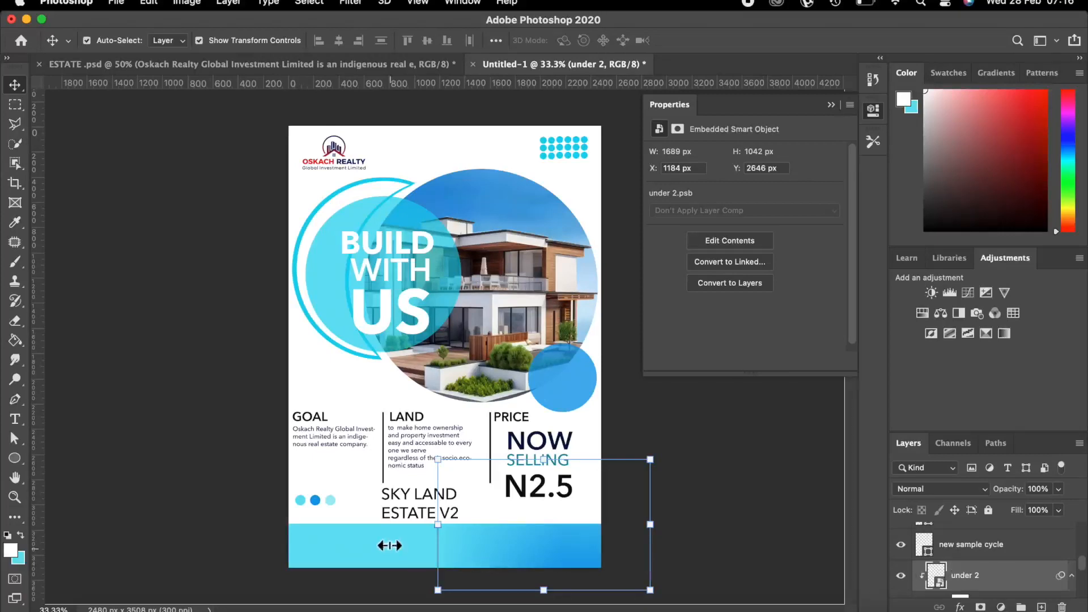
scroll(970, 561, "up", 5)
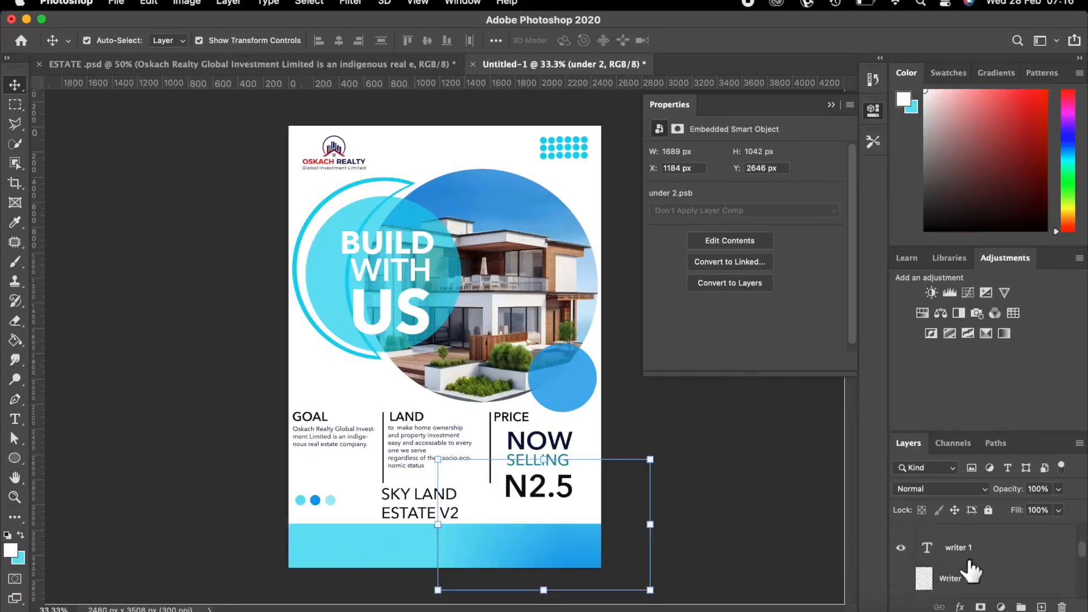
scroll(971, 567, "up", 1)
left_click(1006, 549)
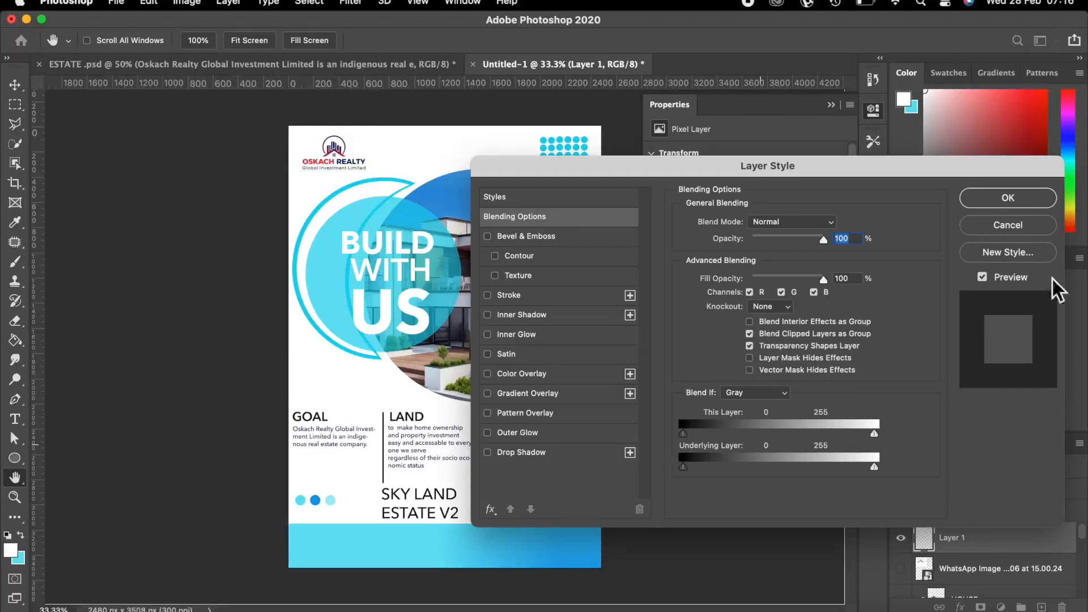
left_click(998, 225)
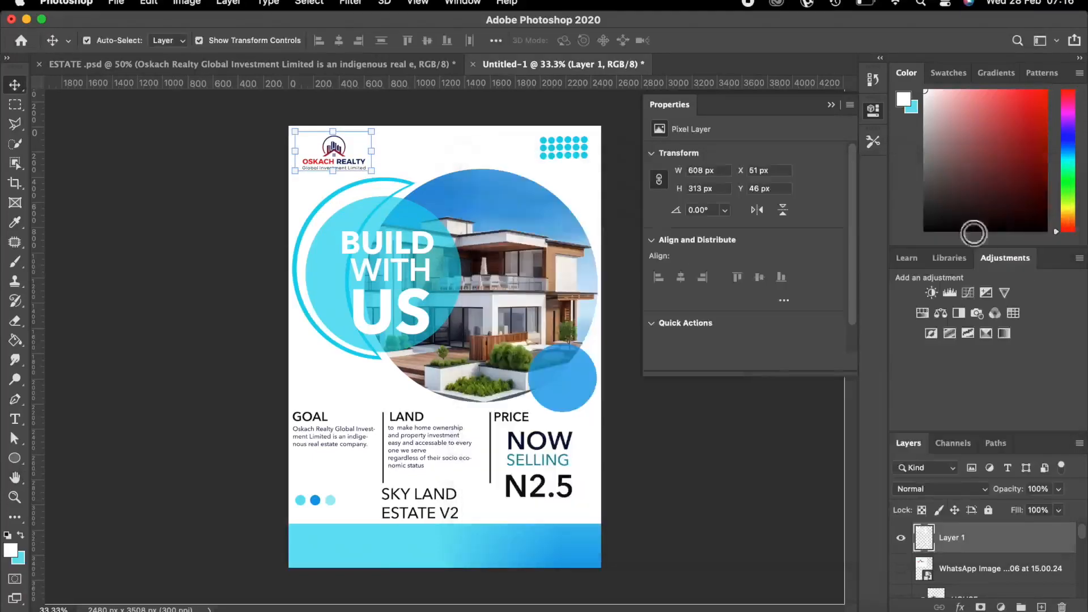
left_click(55, 606)
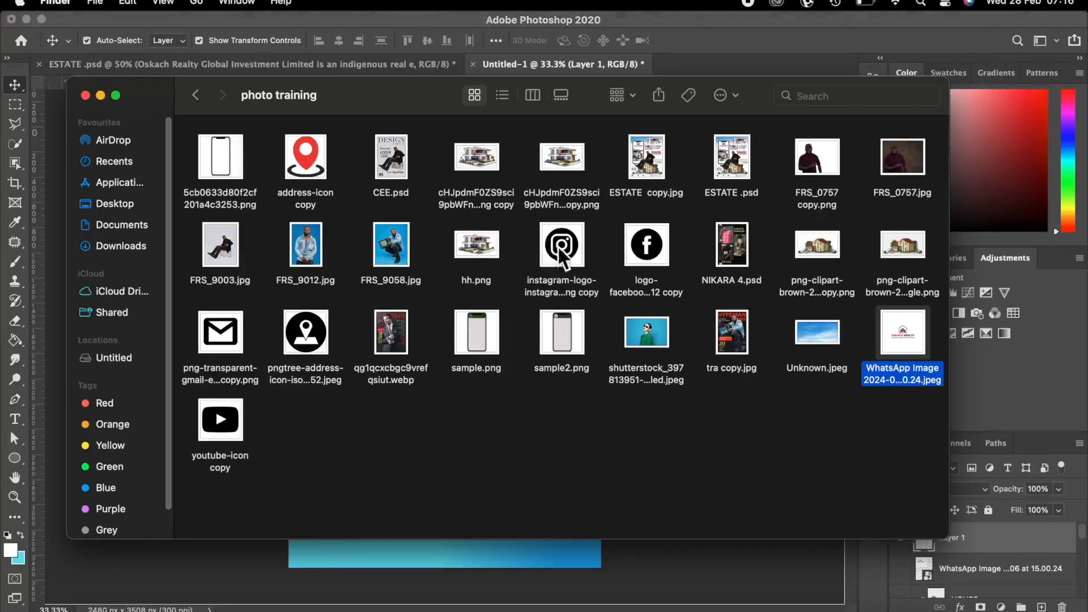
Place the Instagram logo file into the flyer and scale it well down.
left_click_drag(561, 244, 318, 553)
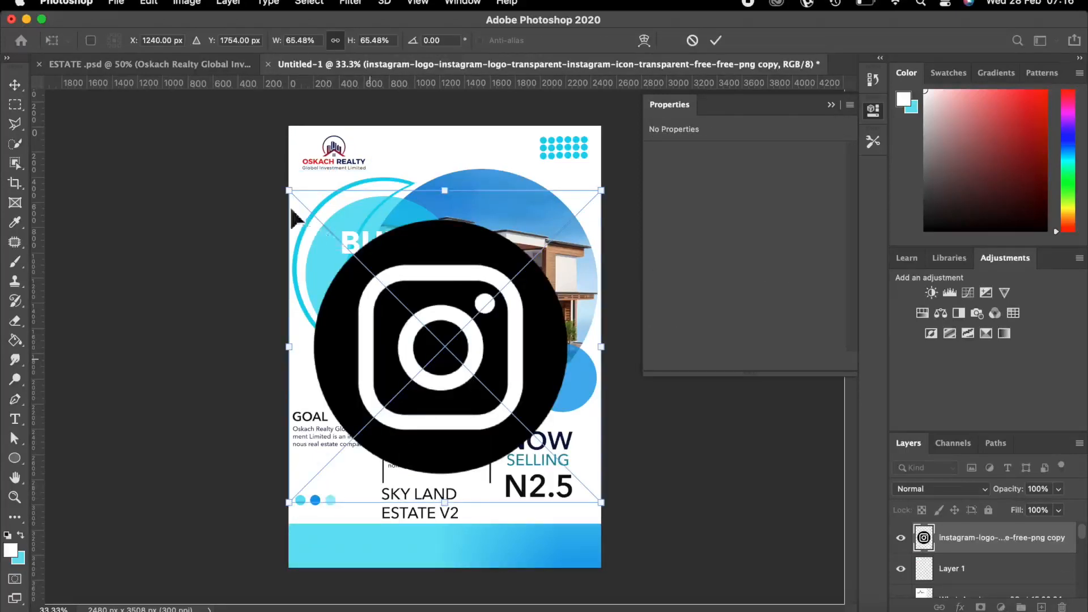
left_click_drag(283, 188, 415, 318)
left_click_drag(599, 317, 505, 429)
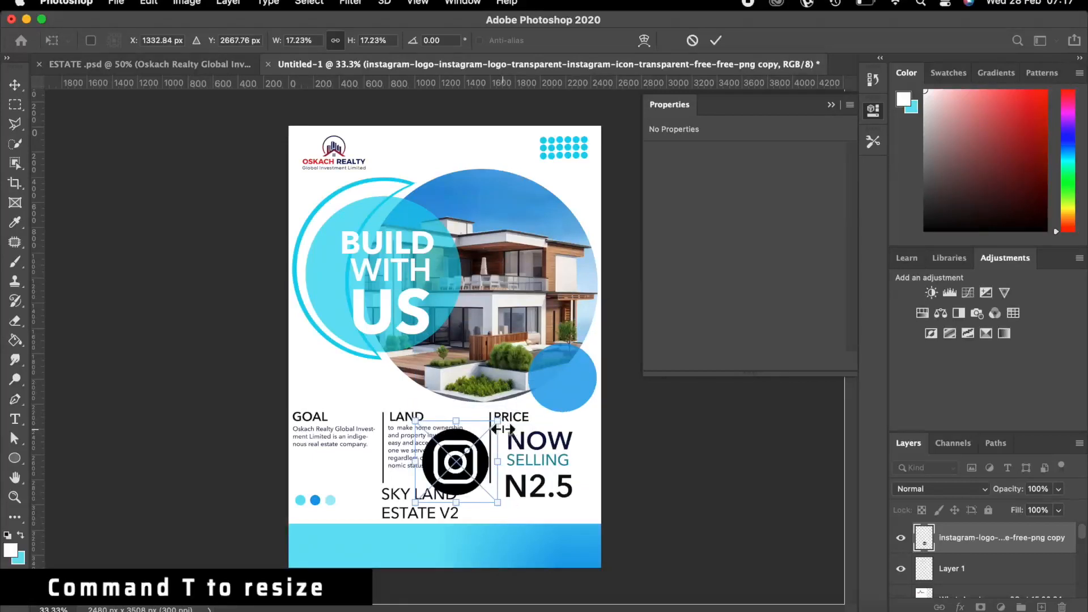
key("super+equal")
key("super+equal")
key("super+equal")
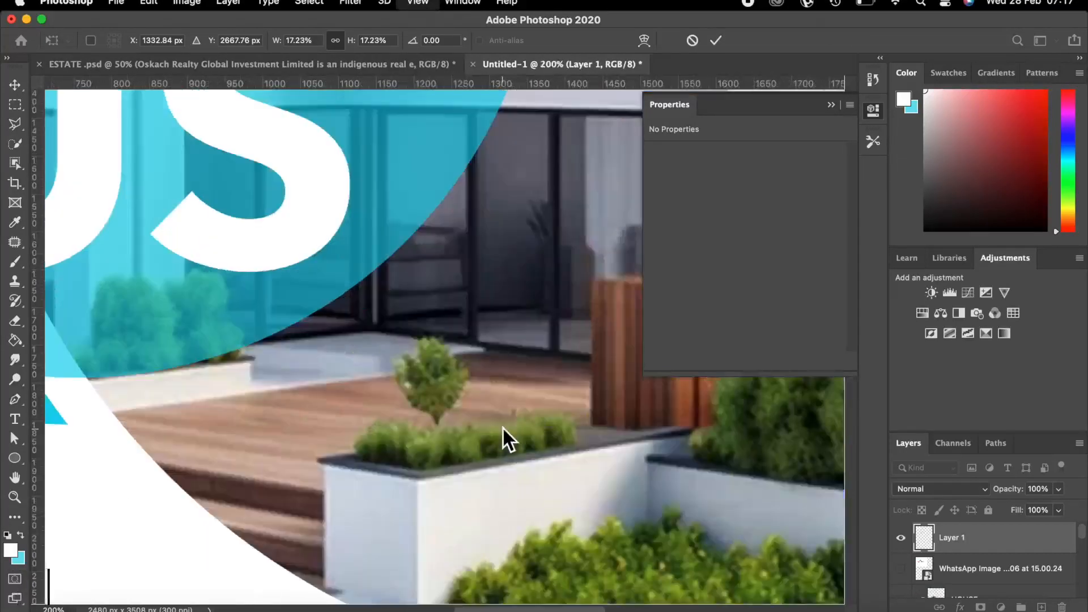
key("super+equal")
scroll(459, 395, "down", 5)
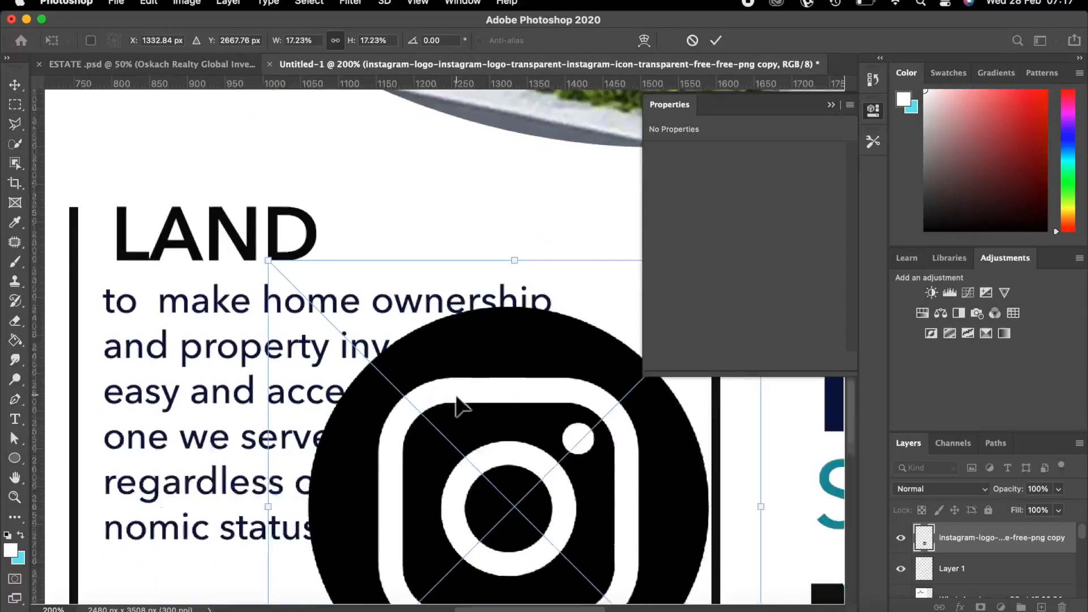
key("super+minus")
key("super+minus")
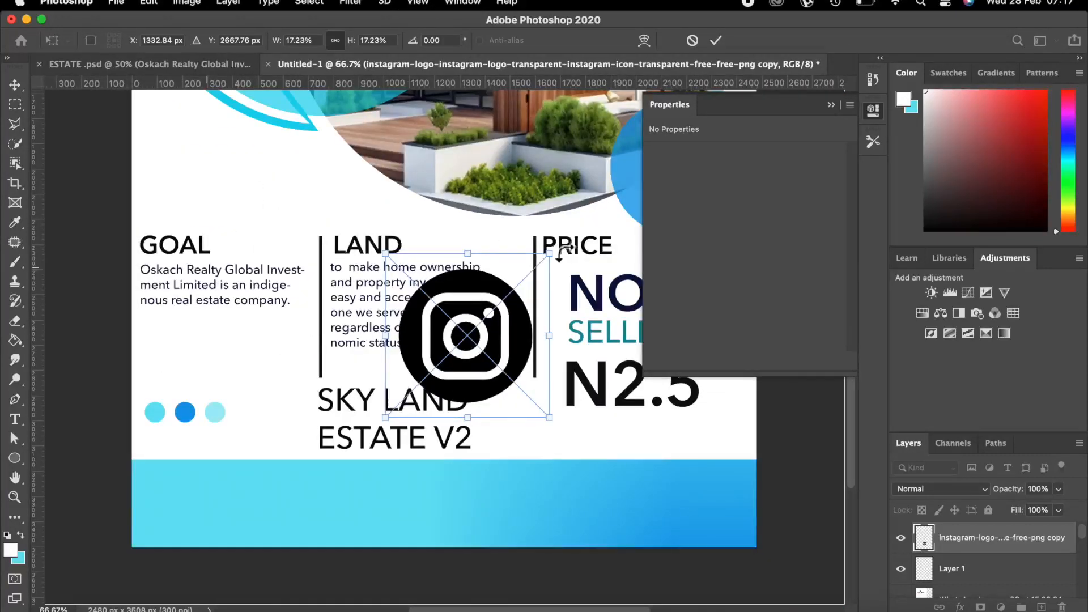
left_click_drag(550, 253, 490, 312)
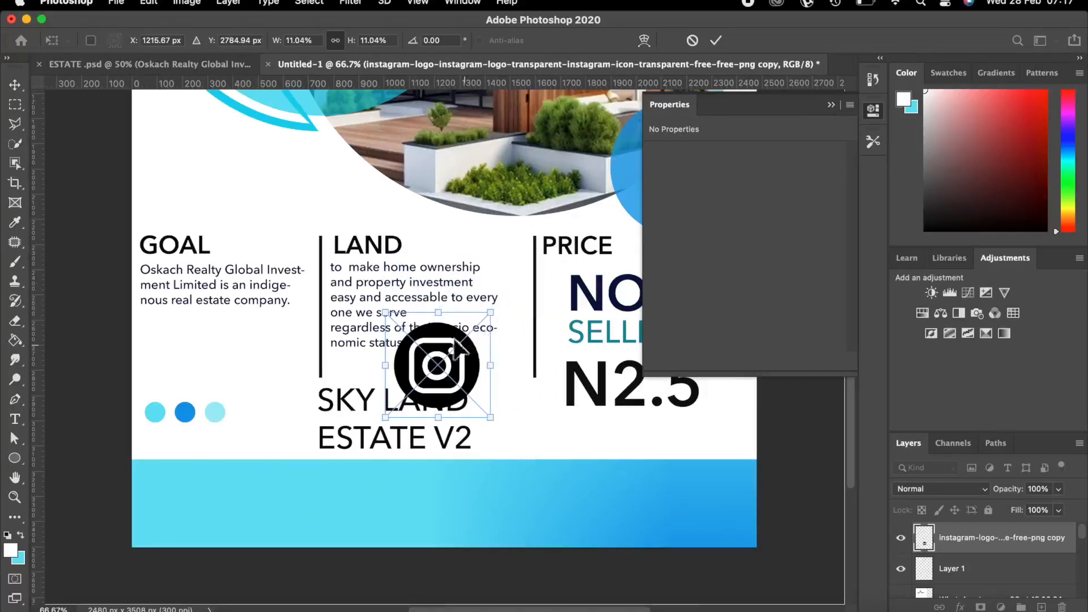
Fit the Instagram logo to 131 × 131 px at the left end of the blue footer.
left_click_drag(459, 347, 202, 478)
left_click_drag(256, 563, 230, 536)
left_click_drag(151, 455, 163, 470)
left_click_drag(215, 537, 202, 514)
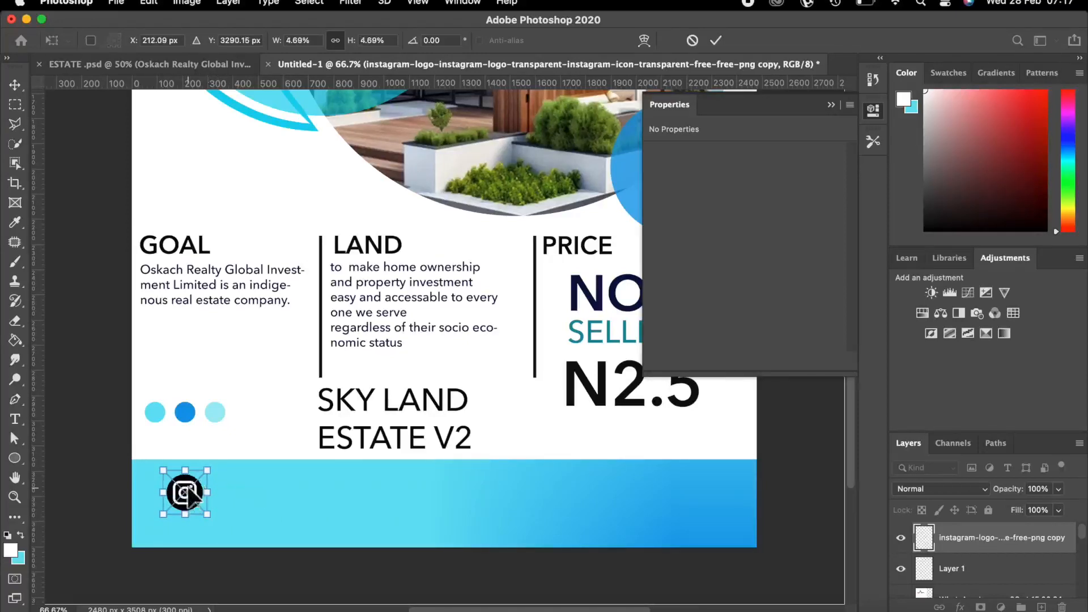
left_click_drag(188, 494, 159, 498)
left_click(715, 40)
Drag the logo-facebook file from the icon folder onto the flyer.
left_click(429, 601)
left_click_drag(638, 252, 416, 492)
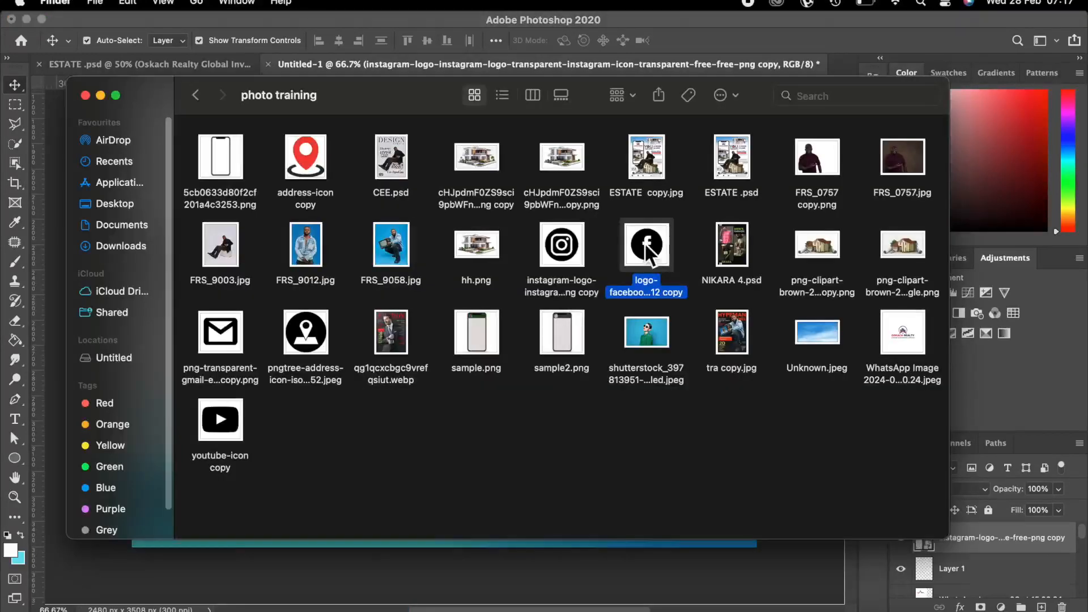
left_click_drag(644, 243, 289, 425)
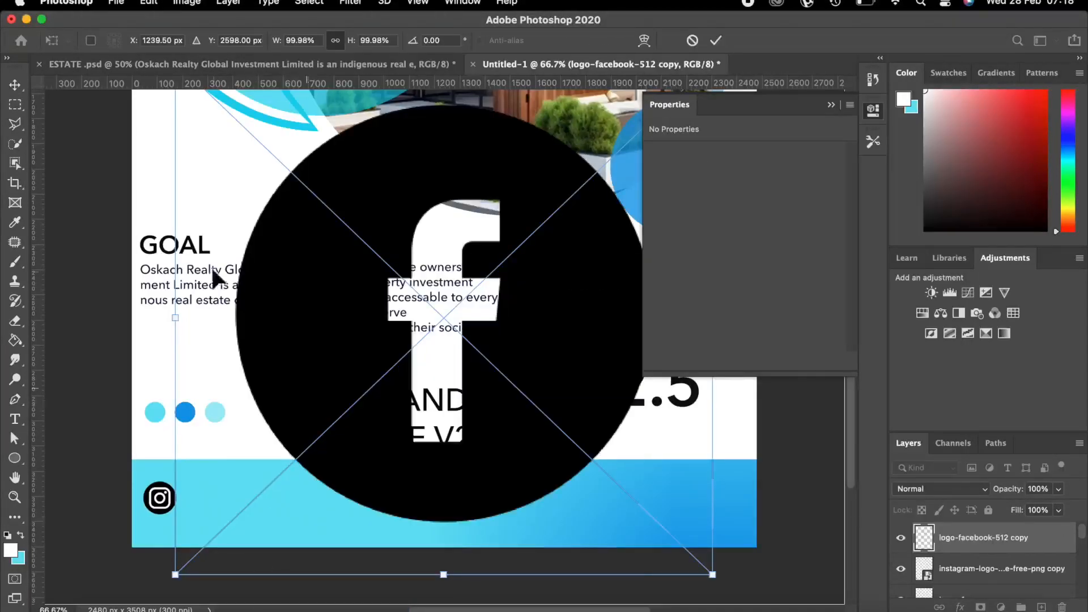
Shrink the Facebook logo and set it beside the Instagram icon in the footer.
left_click_drag(714, 575, 551, 421)
left_click_drag(216, 139, 213, 492)
left_click_drag(176, 426, 224, 477)
left_click_drag(306, 553, 190, 493)
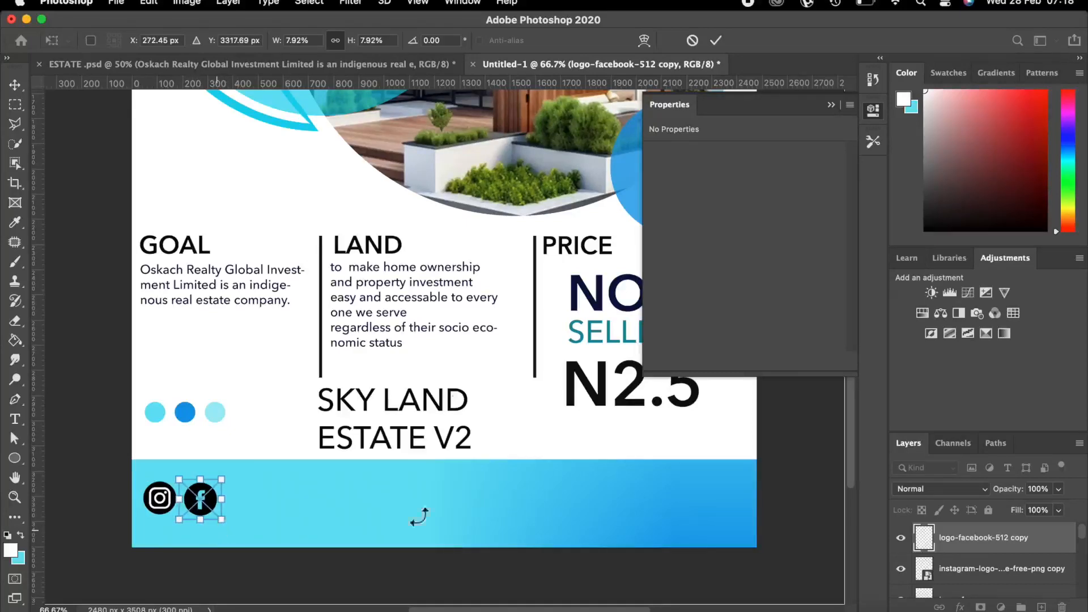
left_click(712, 43)
Place the gmail envelope icon and size it to 123 × 99 px in the blue footer.
left_click(56, 600)
left_click(220, 334)
left_click_drag(220, 334, 300, 502)
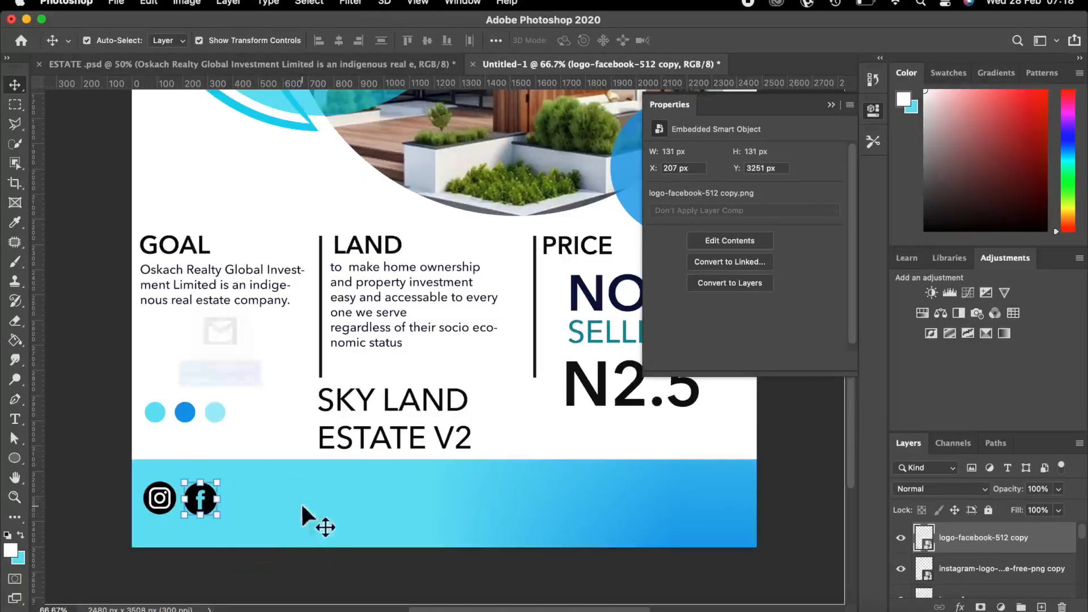
left_click(57, 609)
left_click_drag(218, 347, 295, 340)
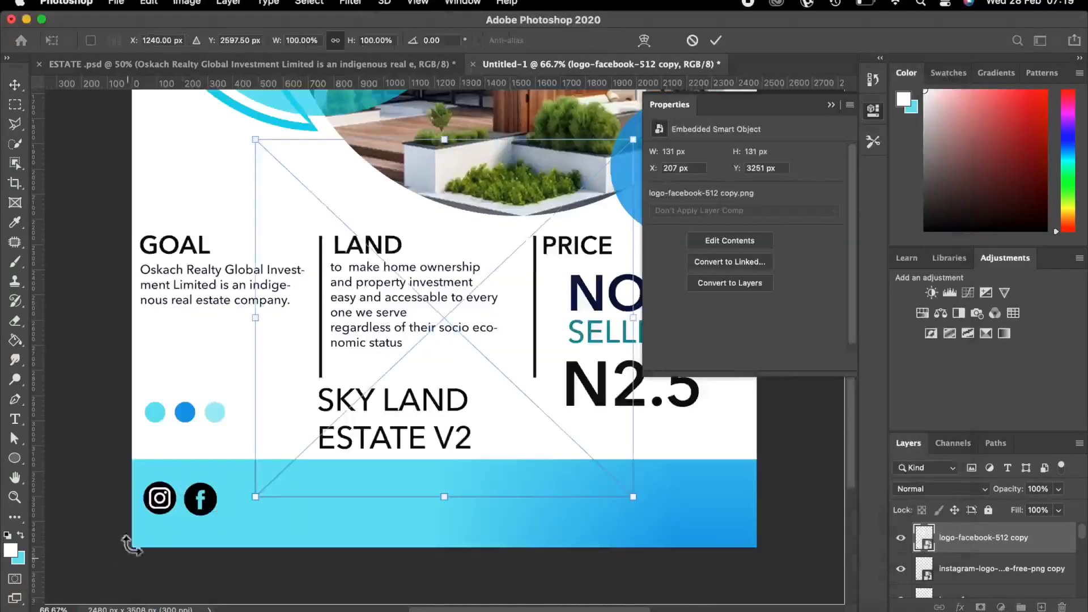
left_click_drag(261, 133, 345, 481)
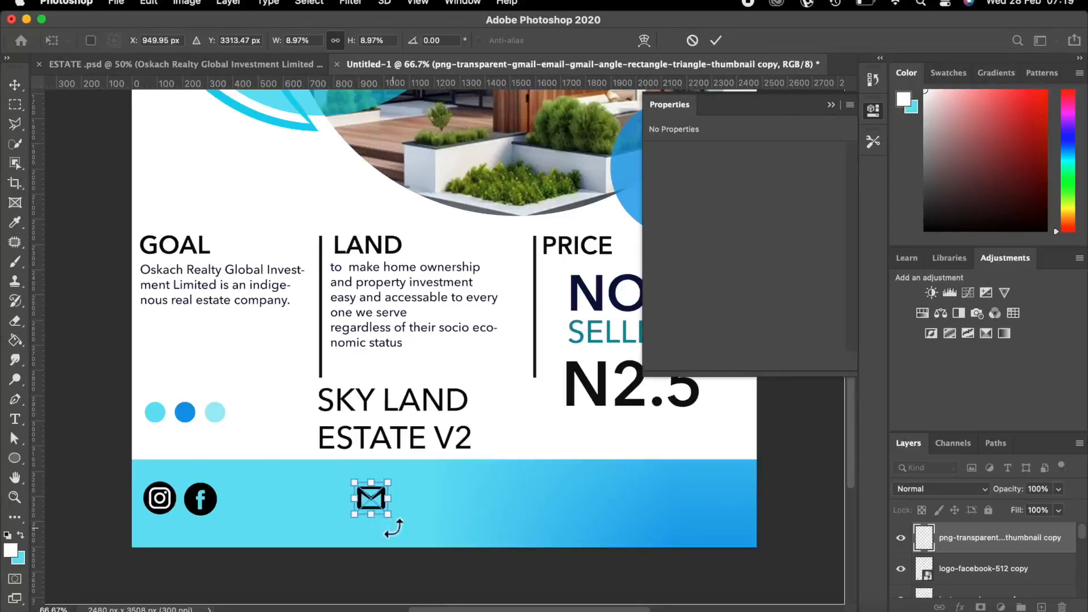
left_click_drag(388, 515, 391, 518)
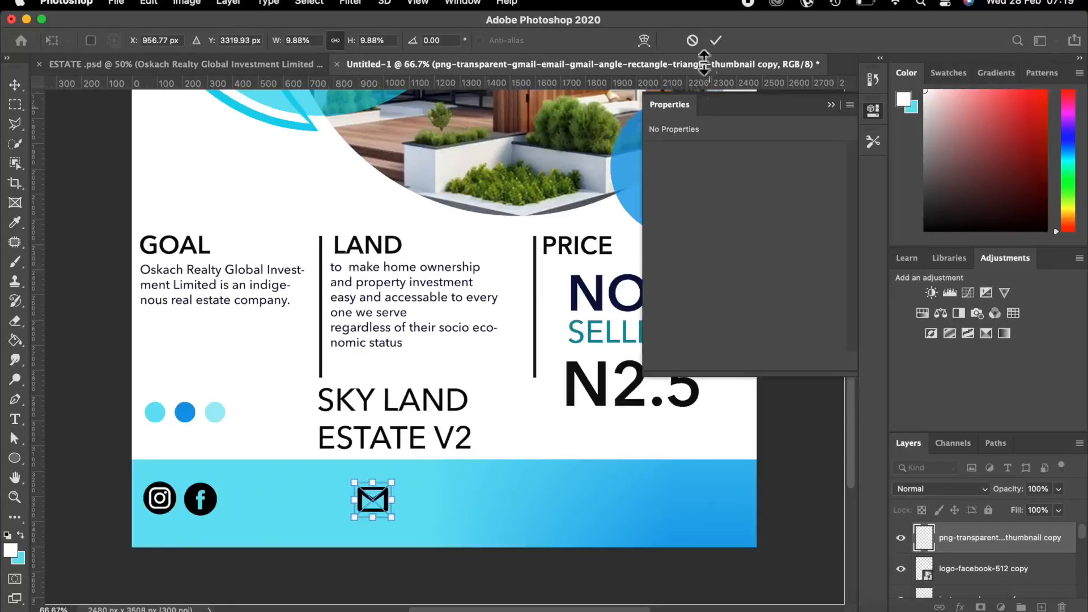
left_click(716, 40)
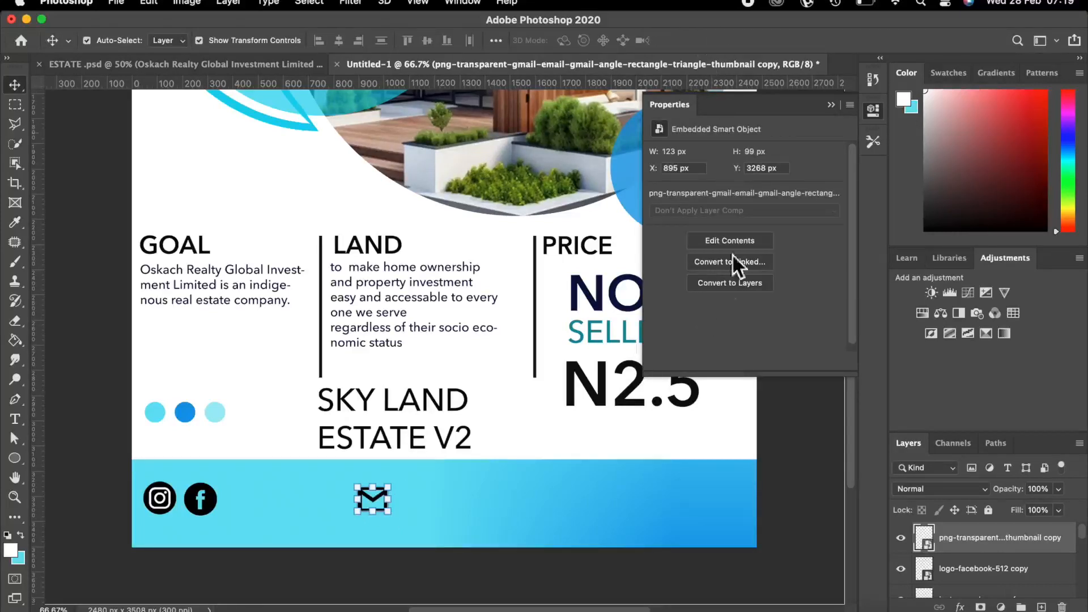
Reselect the envelope icon and zoom in on the footer icons.
left_click(804, 475)
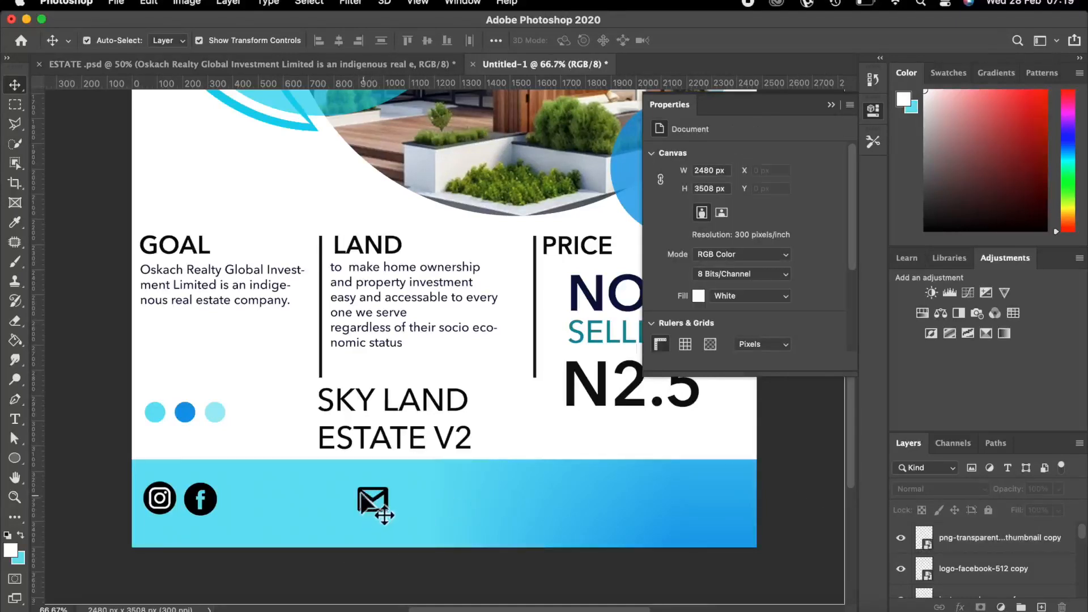
left_click(372, 501)
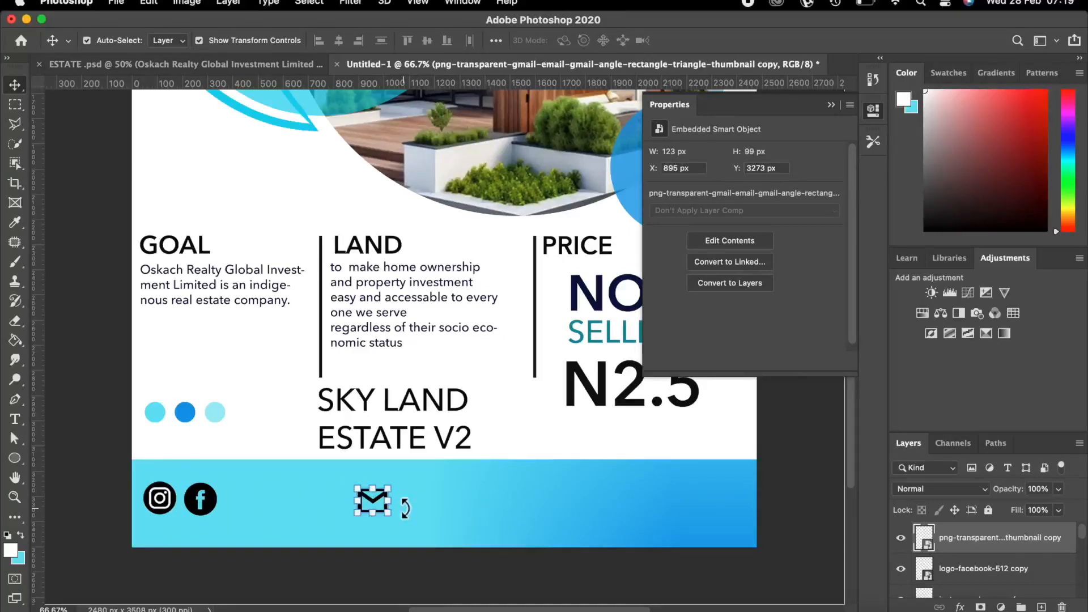
key("super+plus")
scroll(376, 380, "down", 5)
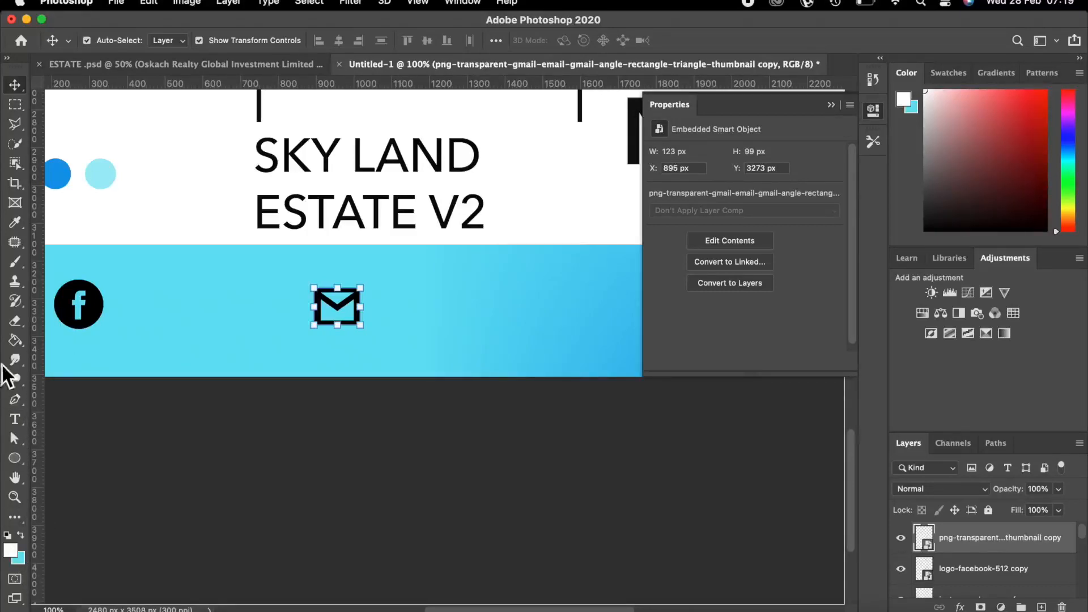
Rasterize the envelope icon and fill its outline white with the Paint Bucket.
left_click(15, 342)
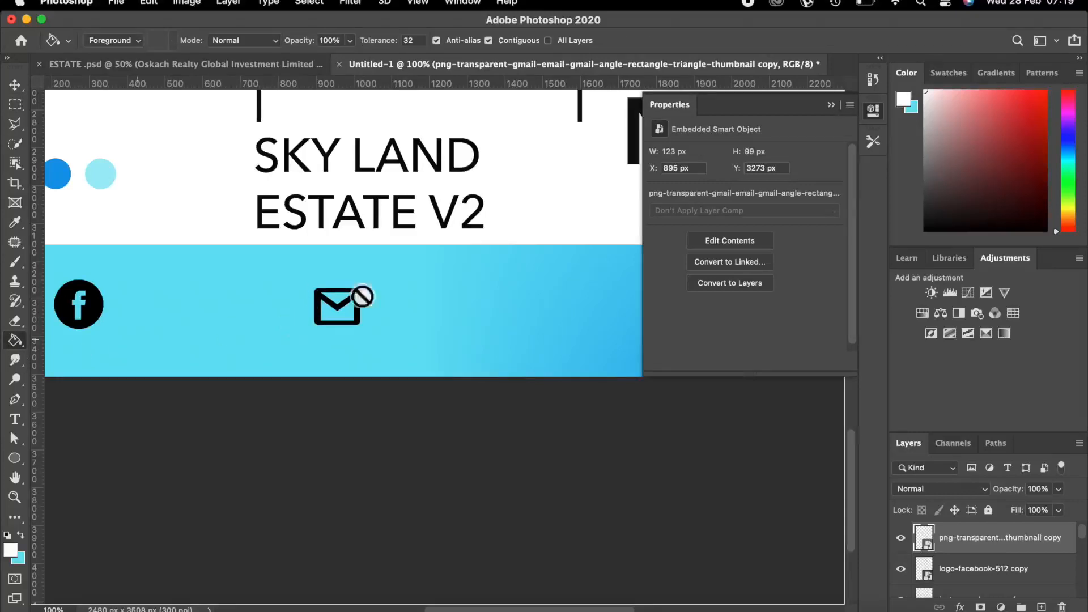
key("super+equal")
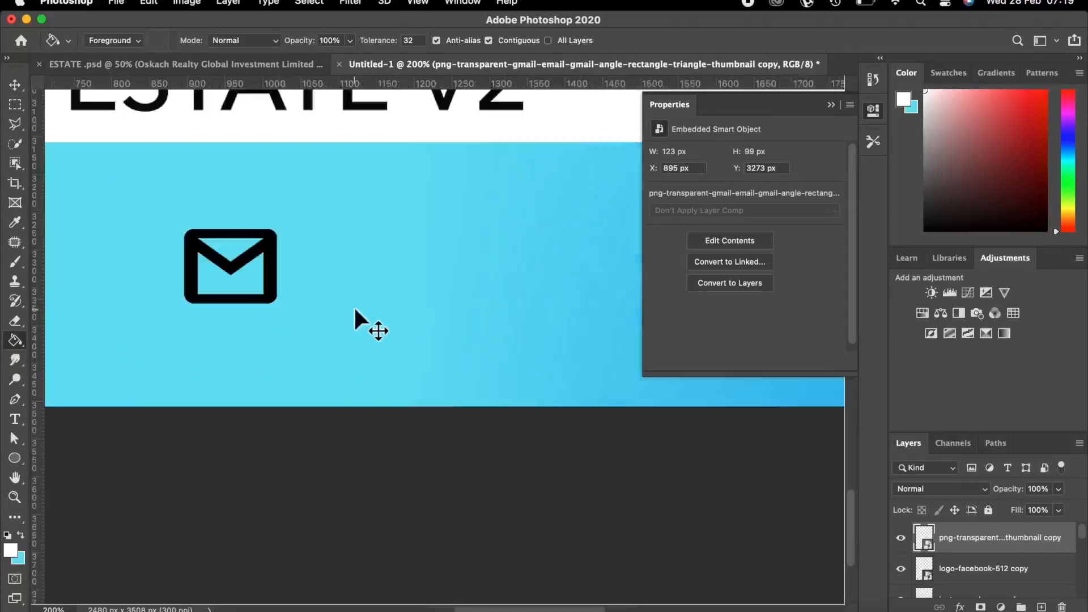
left_click(189, 244)
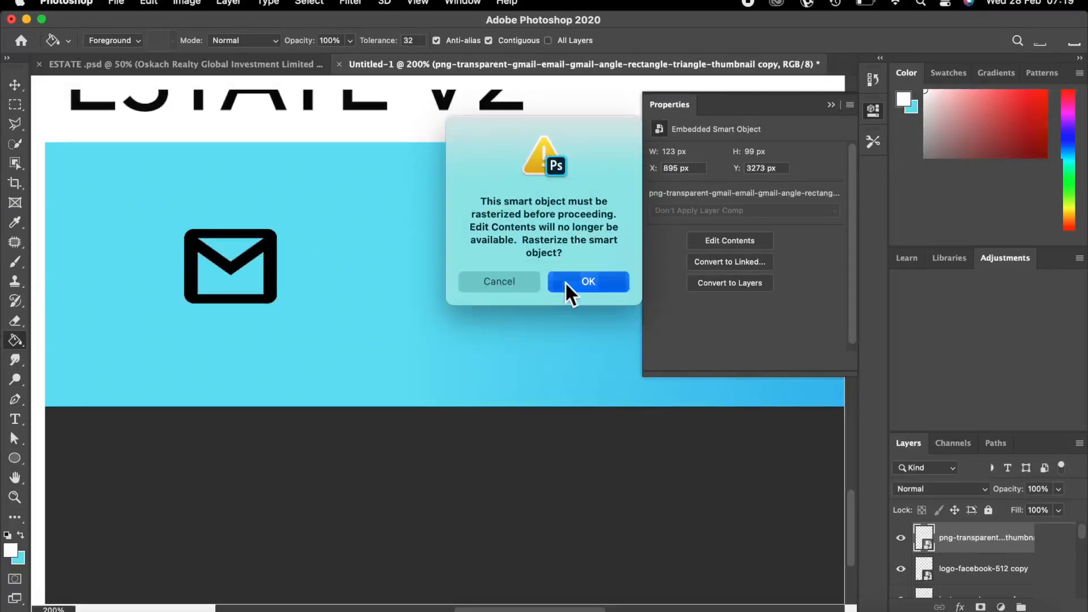
left_click(565, 282)
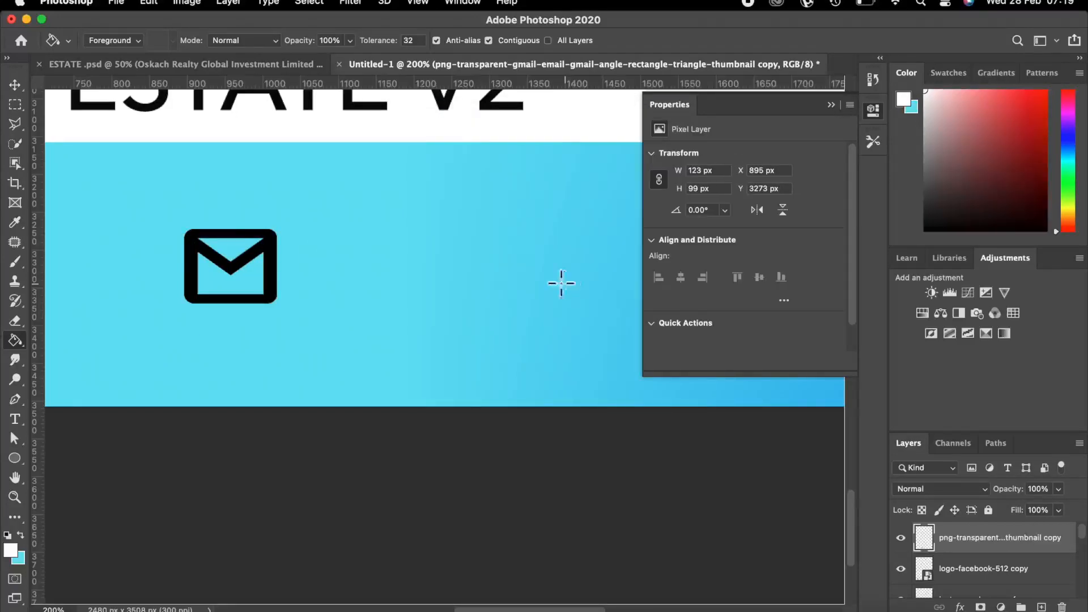
left_click(193, 244)
left_click_drag(527, 609, 396, 597)
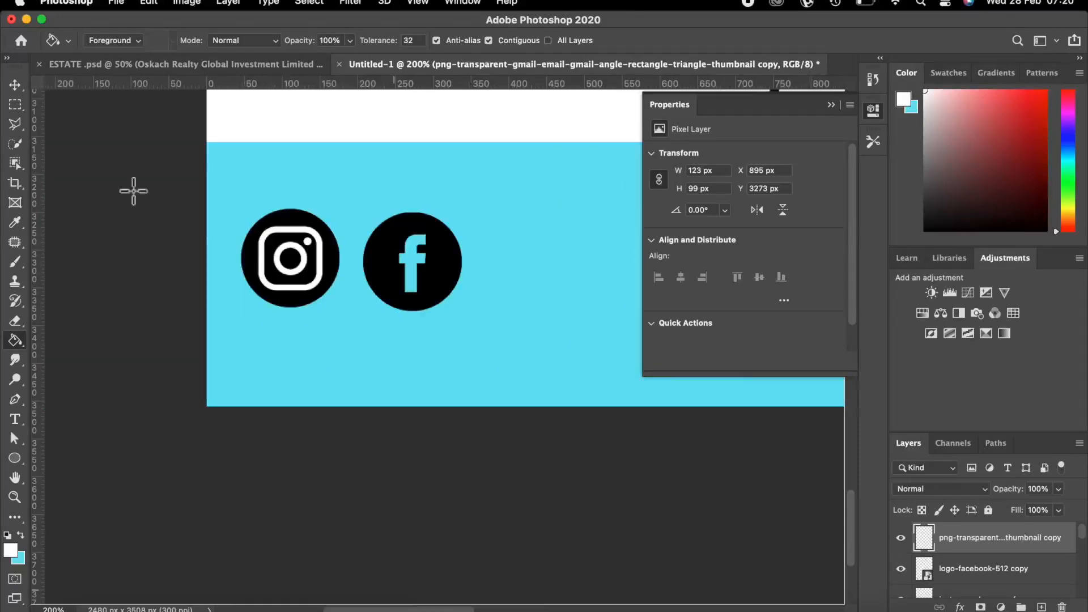
Rasterize the Facebook icon and fill its black circle white.
left_click(14, 85)
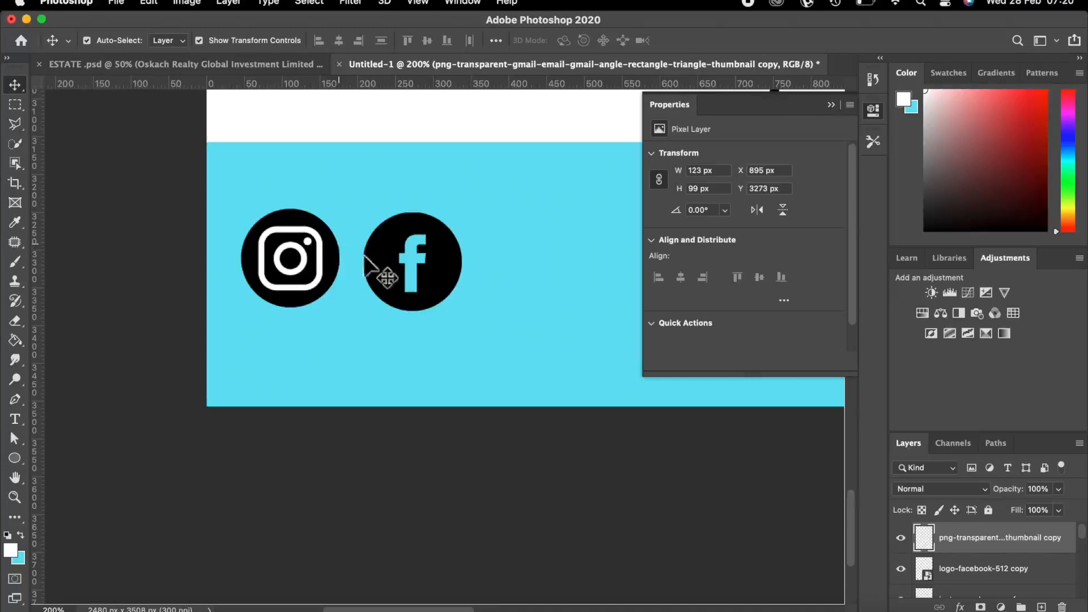
left_click(381, 278)
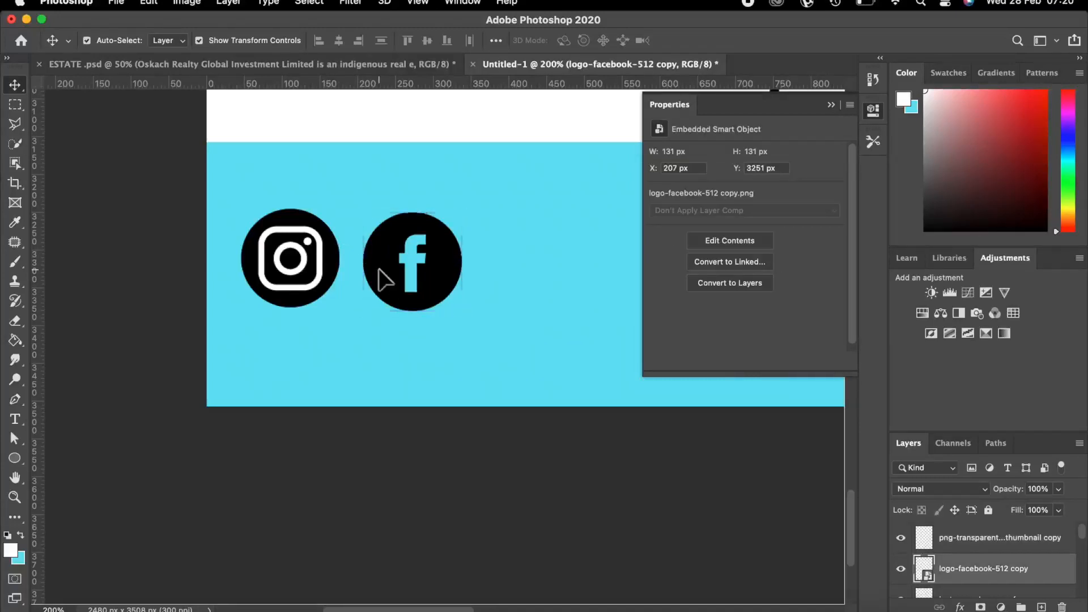
left_click(16, 341)
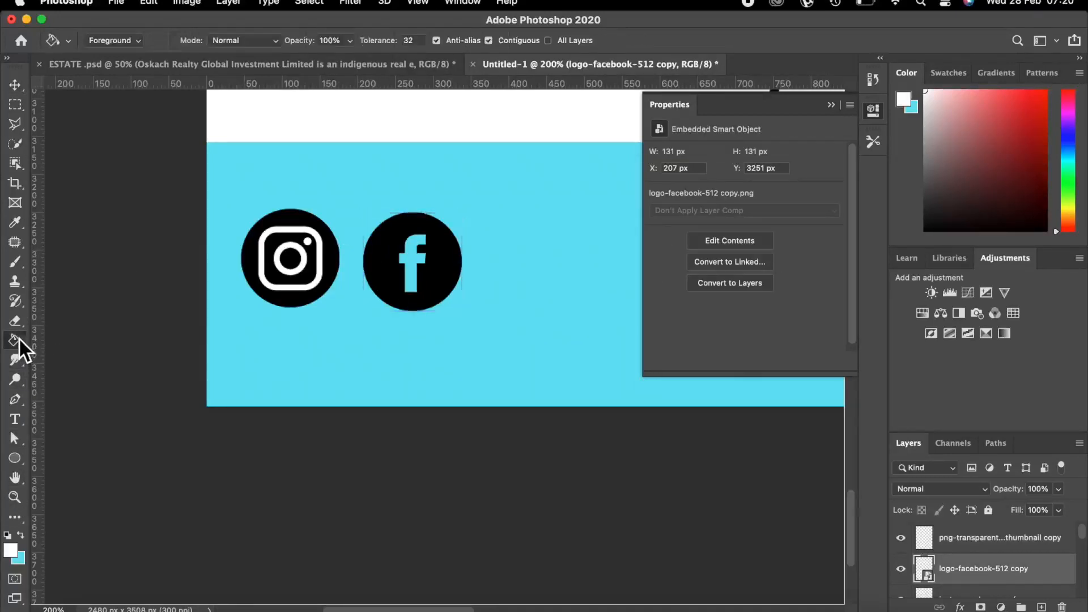
left_click(378, 262)
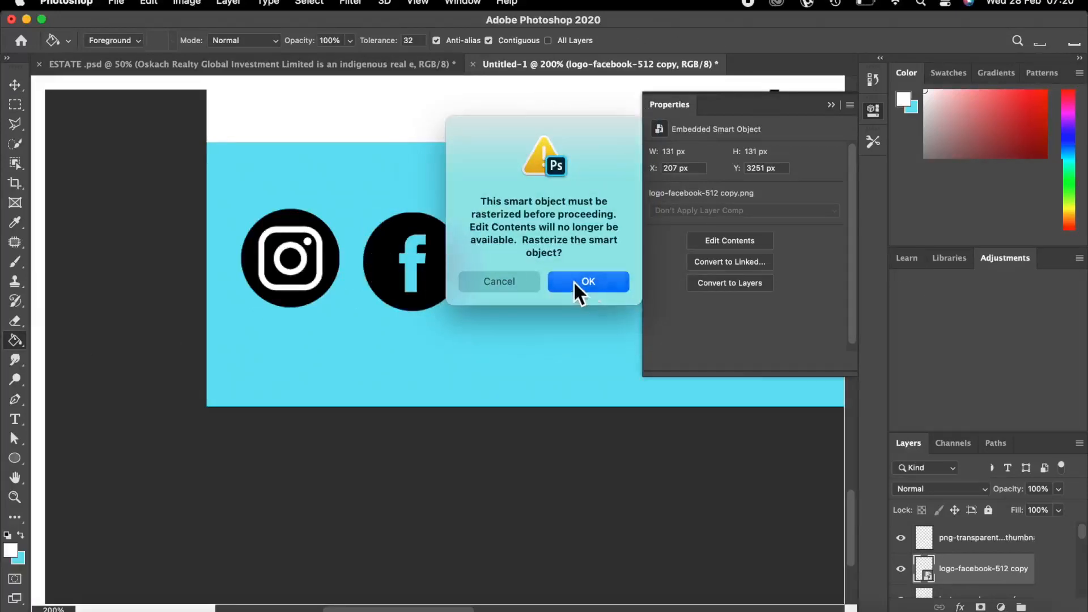
left_click(574, 281)
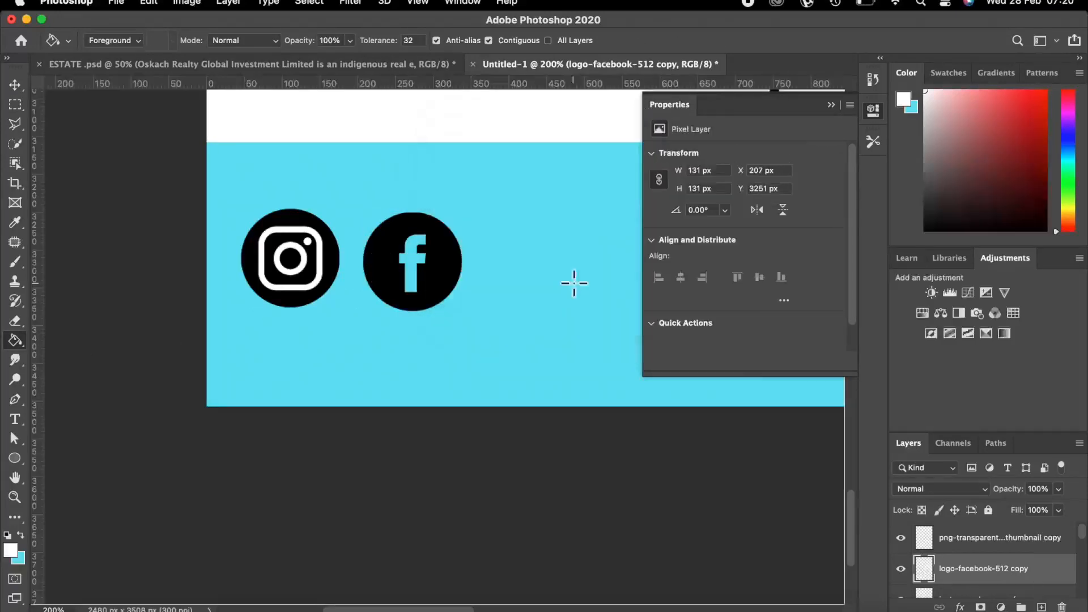
left_click(383, 257)
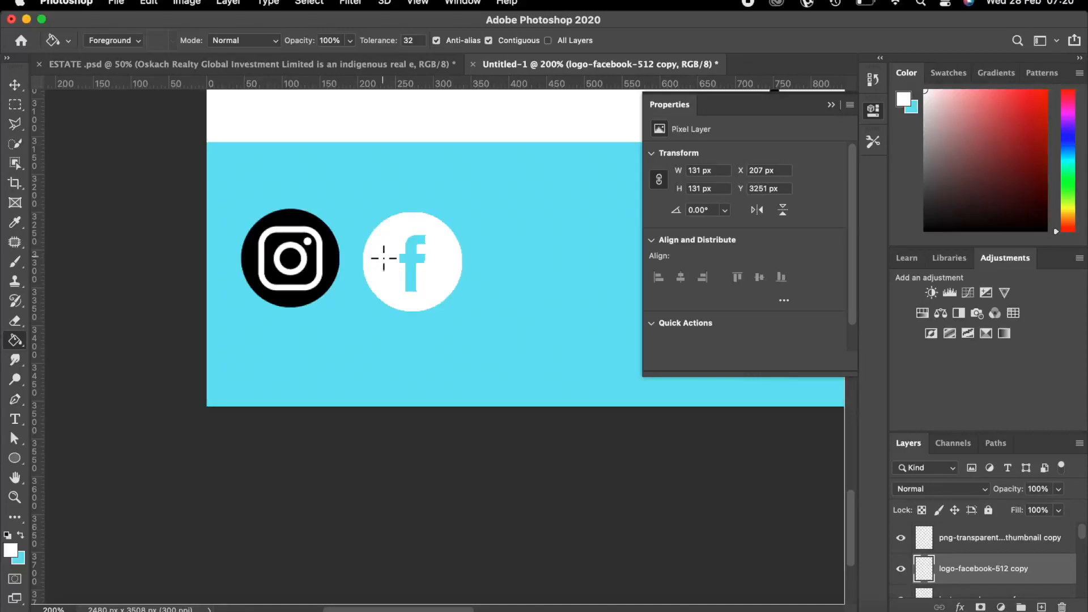
left_click(15, 85)
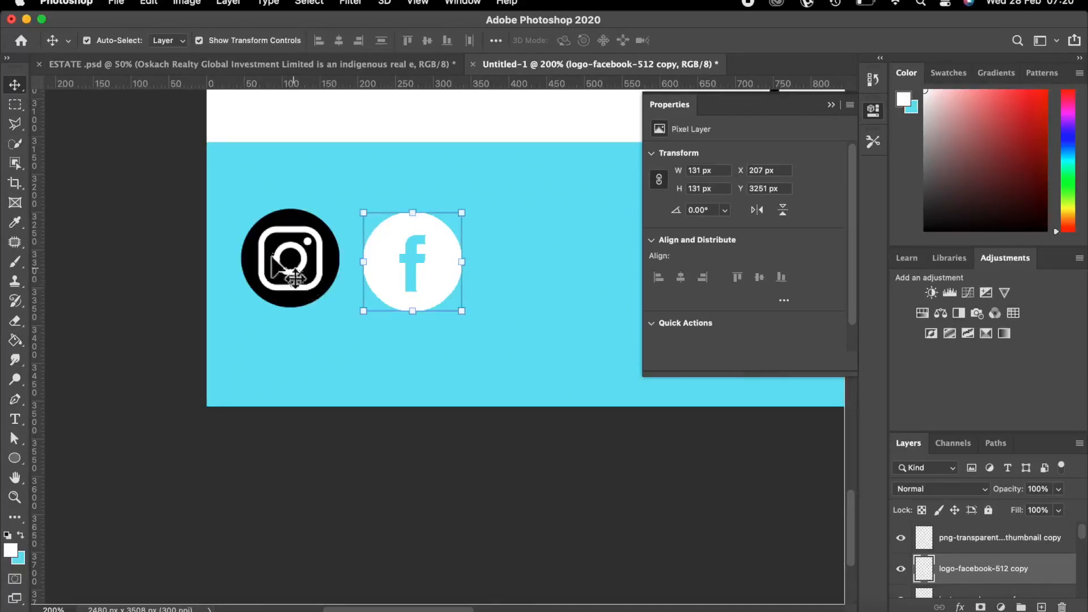
Make light blue the foreground colour and select the Instagram logo layer.
key("super+plus")
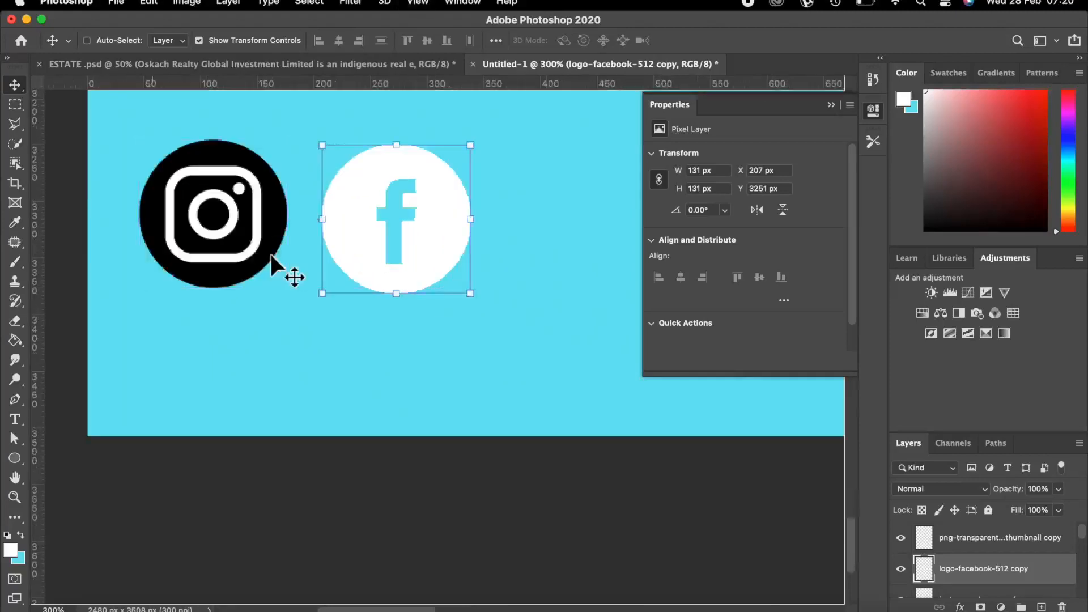
left_click(19, 535)
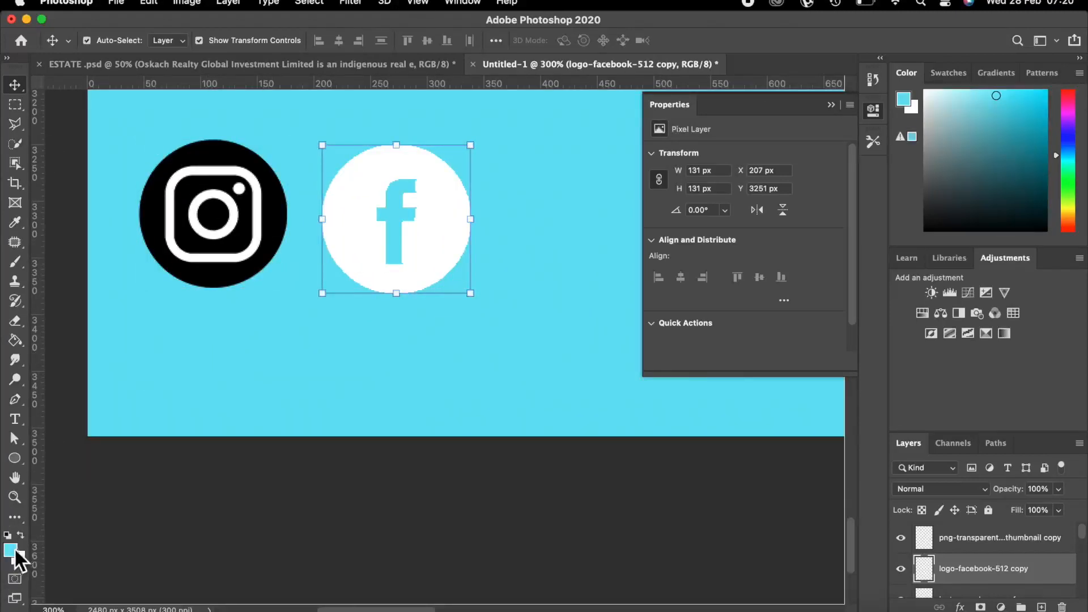
left_click(164, 207)
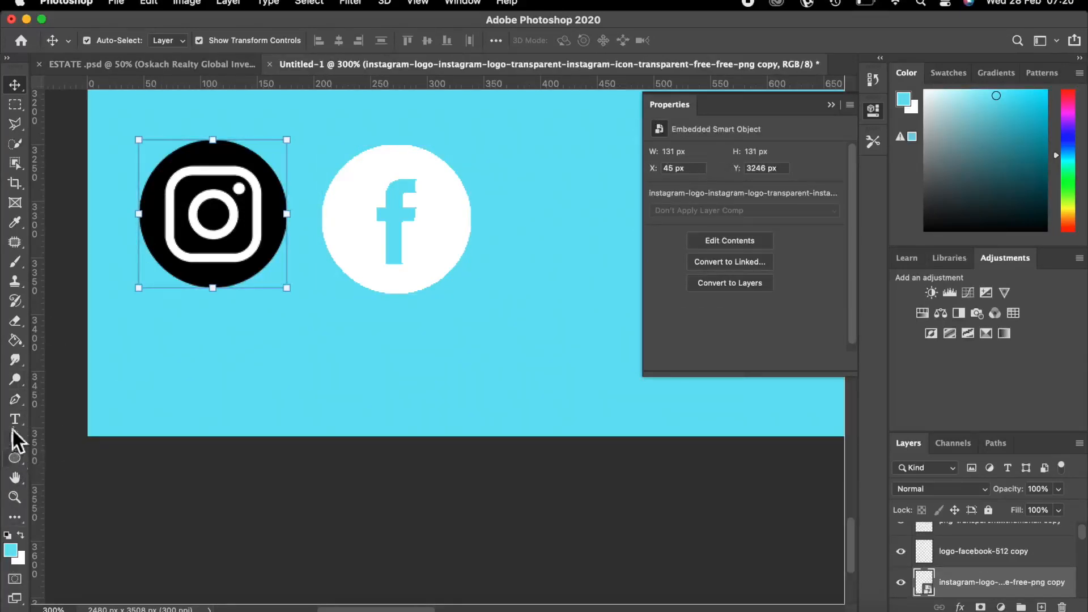
Rasterize the Instagram logo and fill its rounded-square outline and inner ring light blue.
left_click(17, 340)
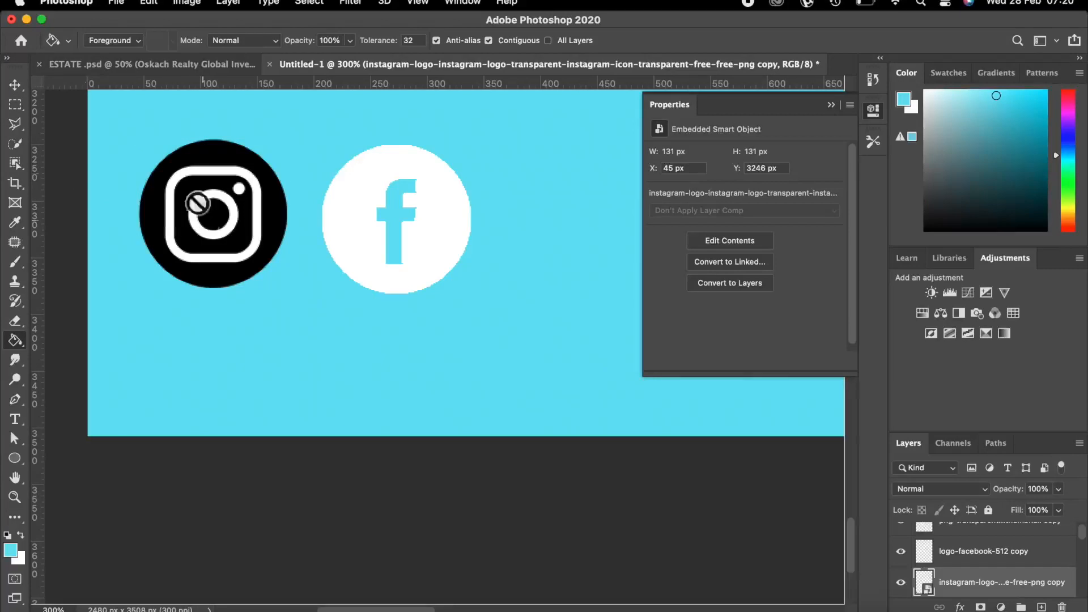
left_click(170, 178)
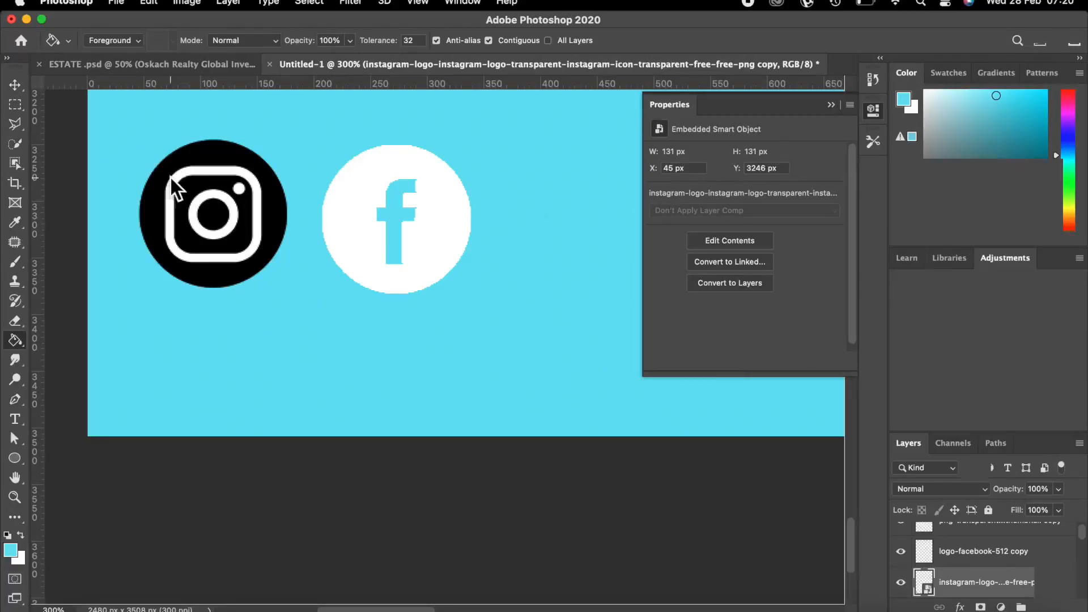
left_click(564, 276)
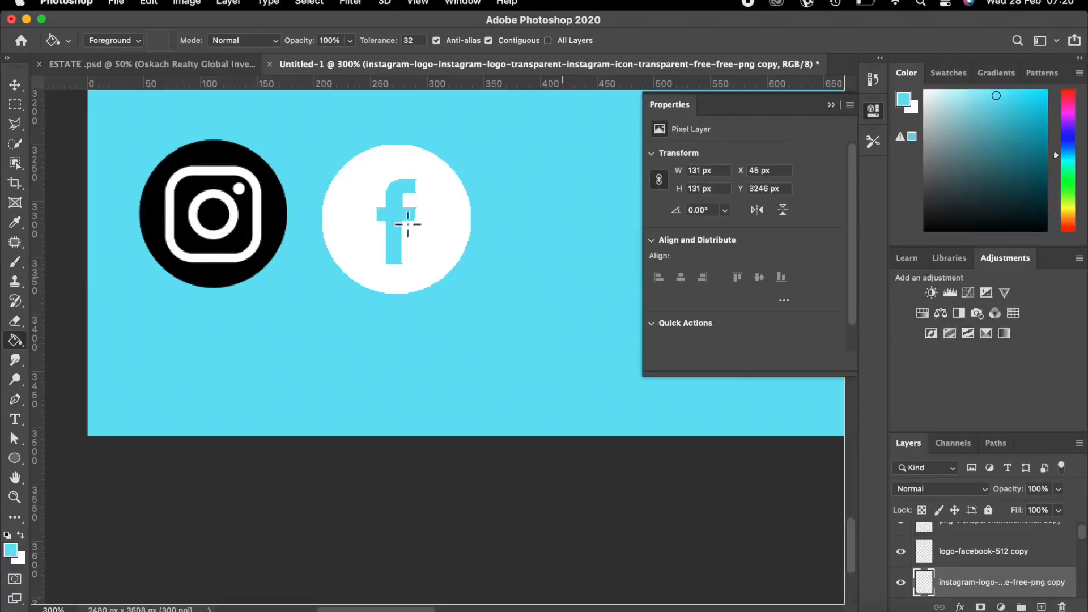
left_click(204, 169)
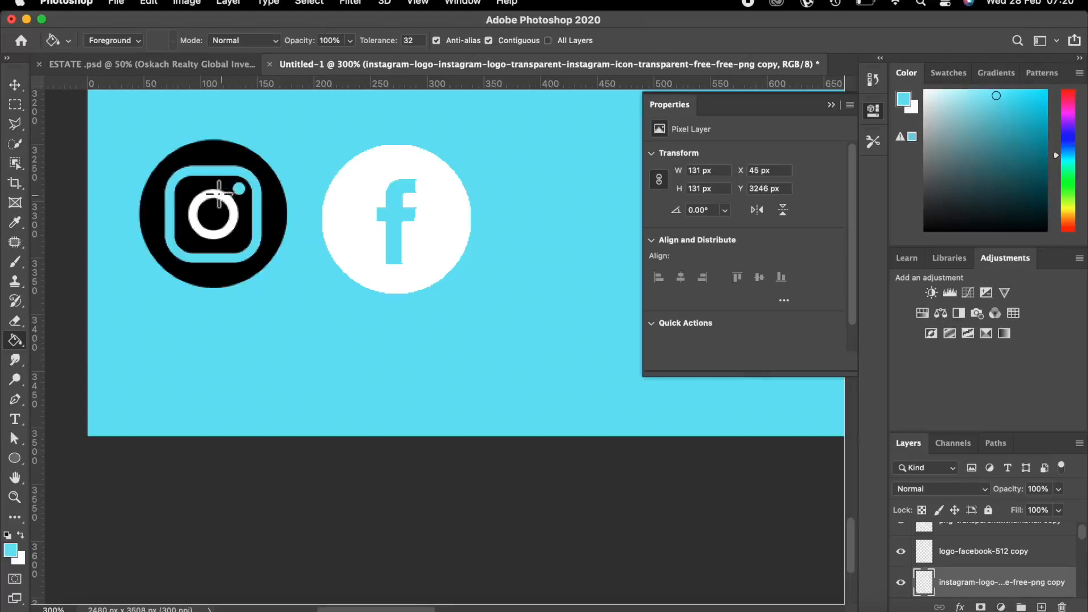
left_click(214, 194)
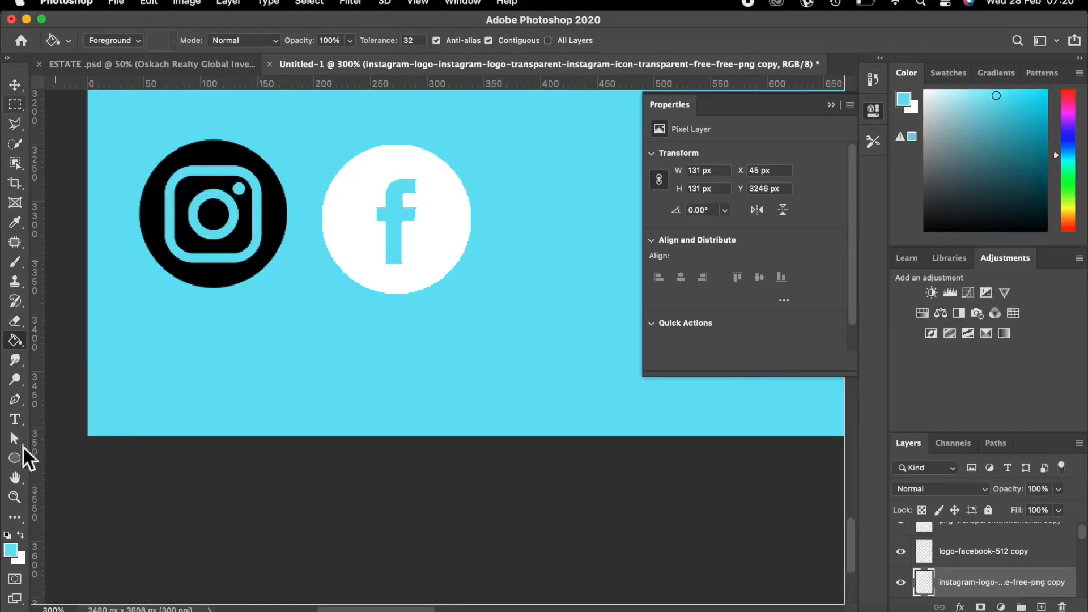
Fill the logo's black circle, rounded square and centre circle white.
left_click(20, 536)
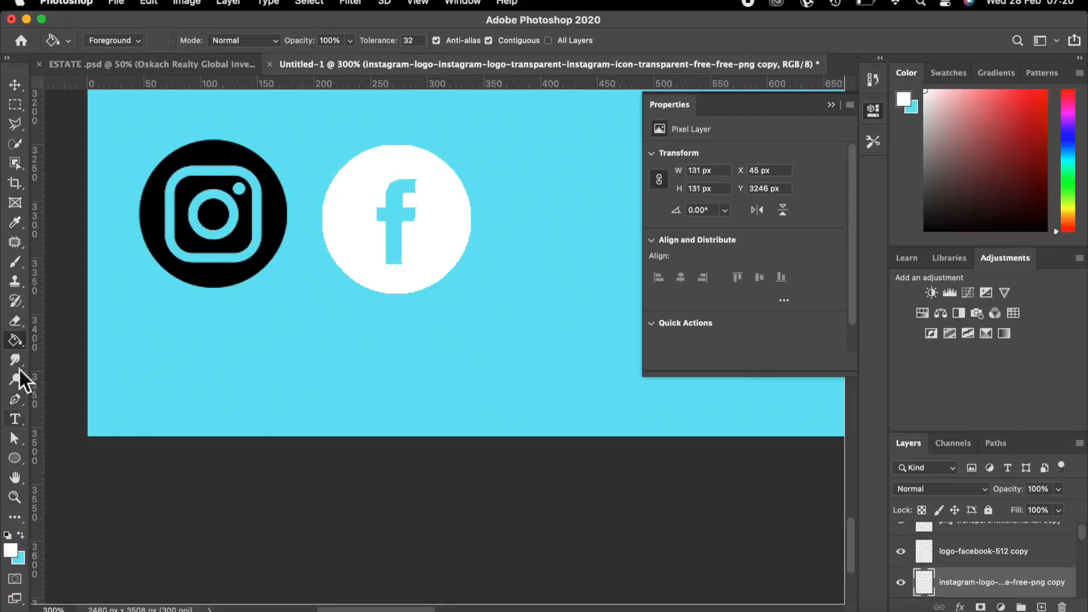
left_click(151, 208)
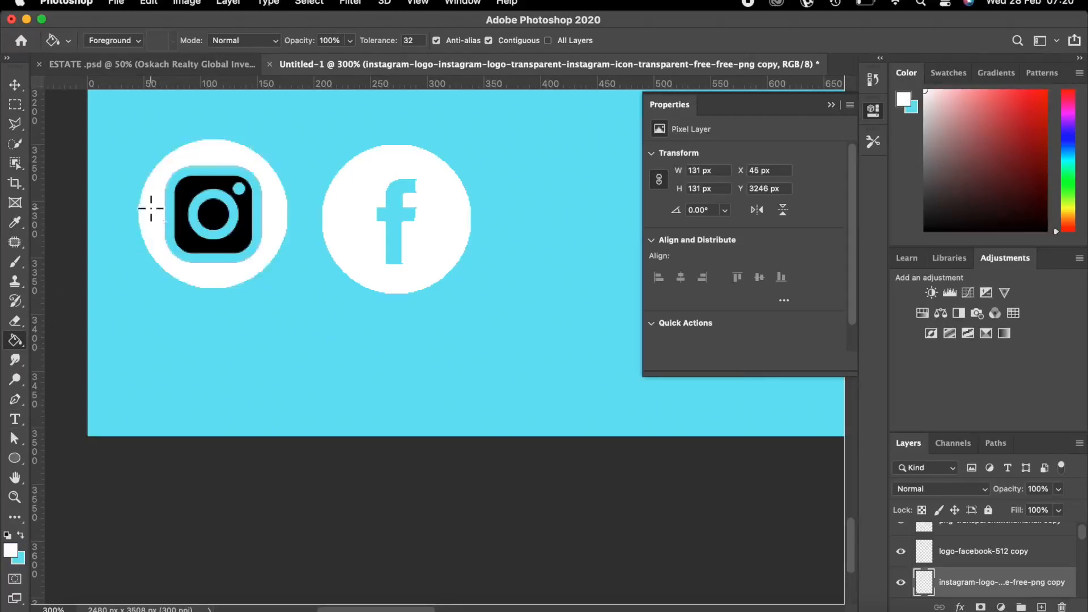
left_click(184, 195)
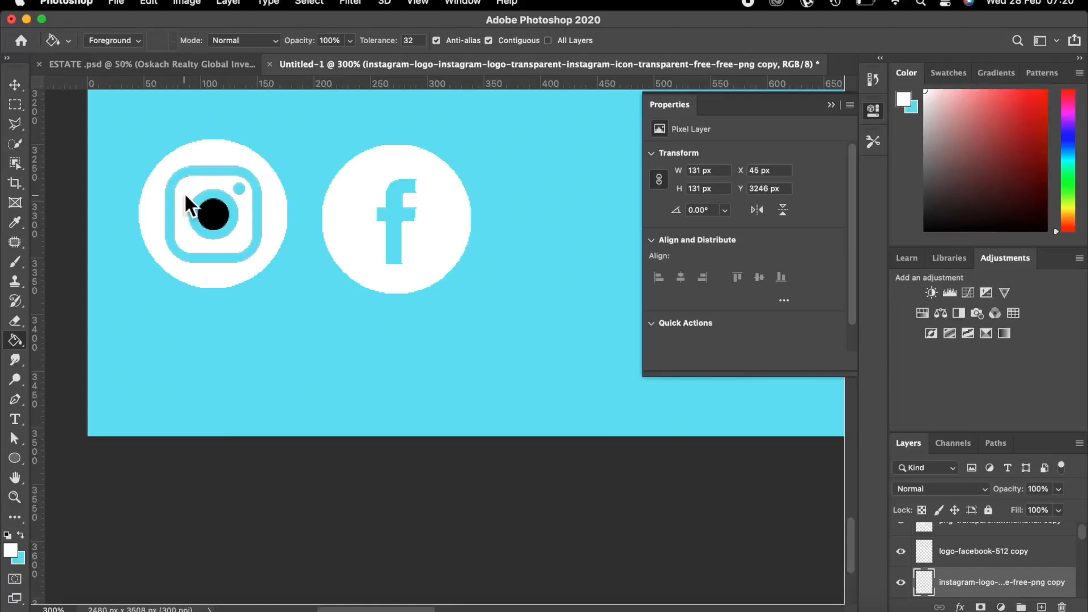
left_click(214, 214)
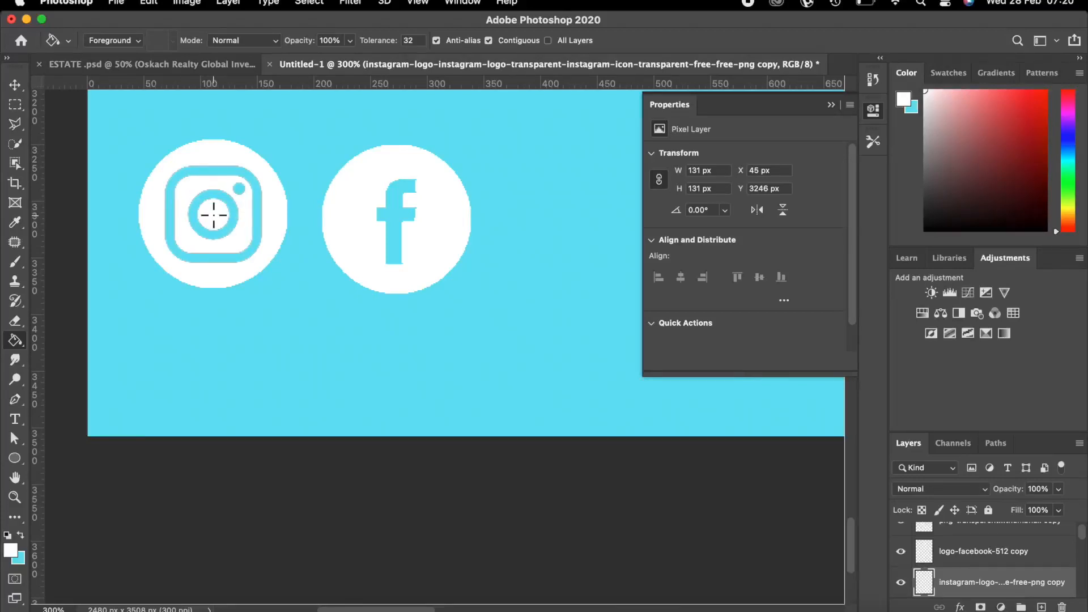
key("super+minus")
key("super+minus")
key("super+minus")
key("super+minus")
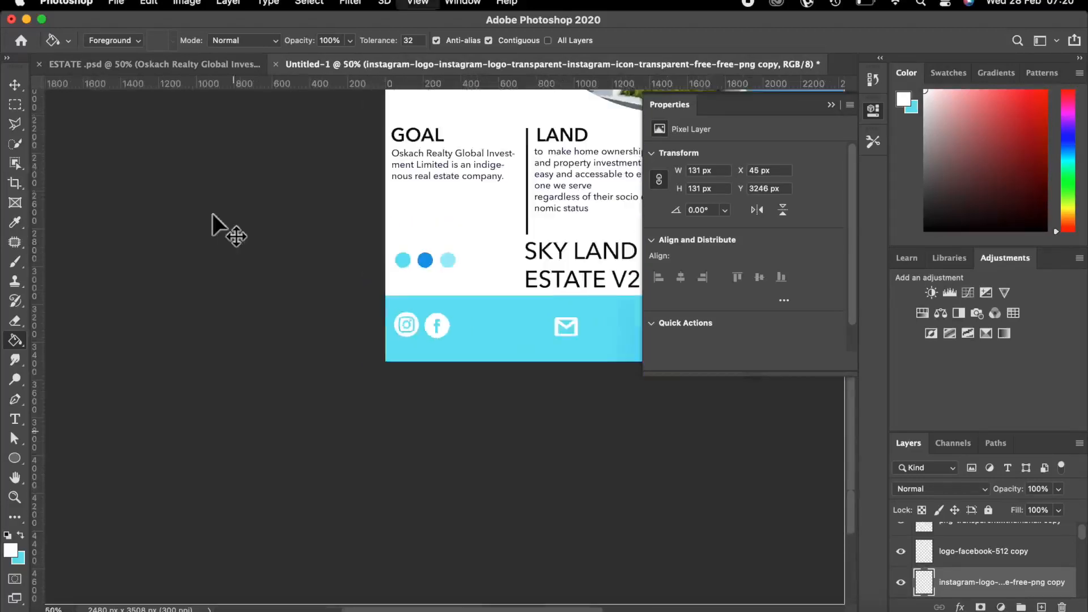
key("super+minus")
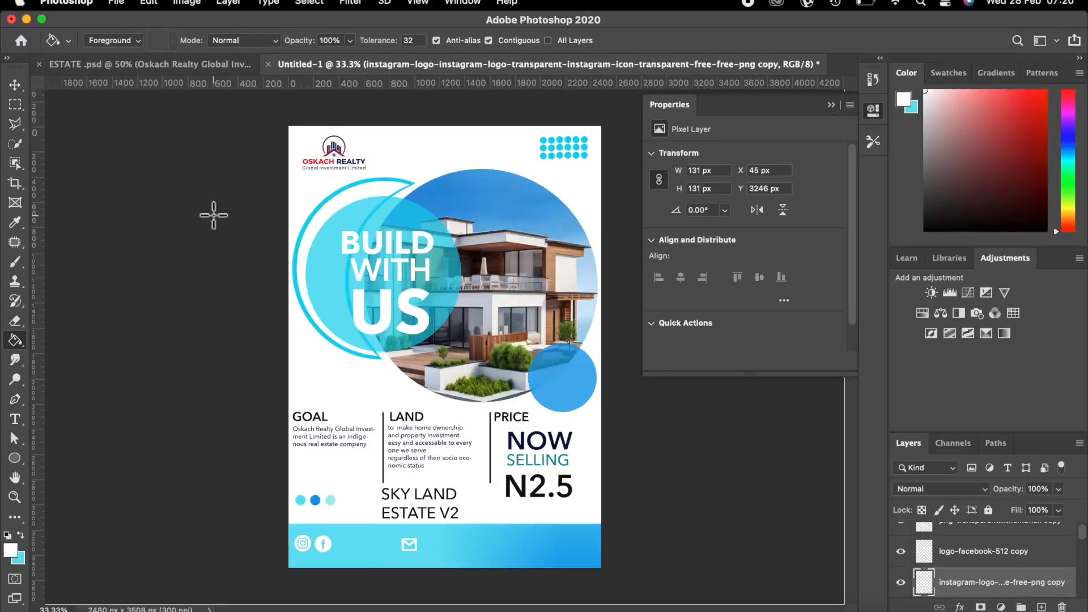
left_click(14, 83)
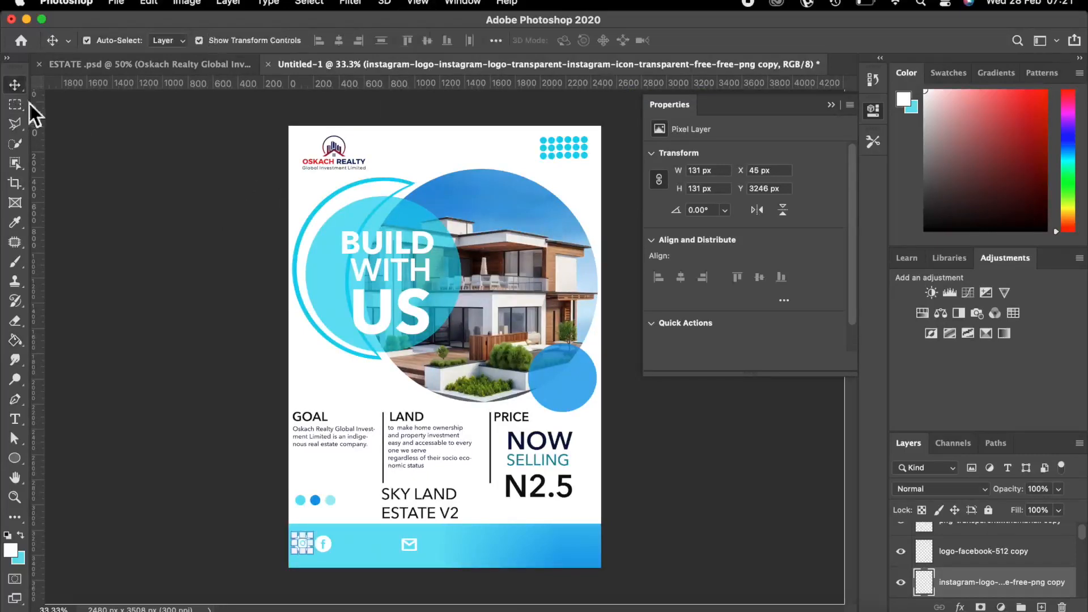
left_click(709, 540)
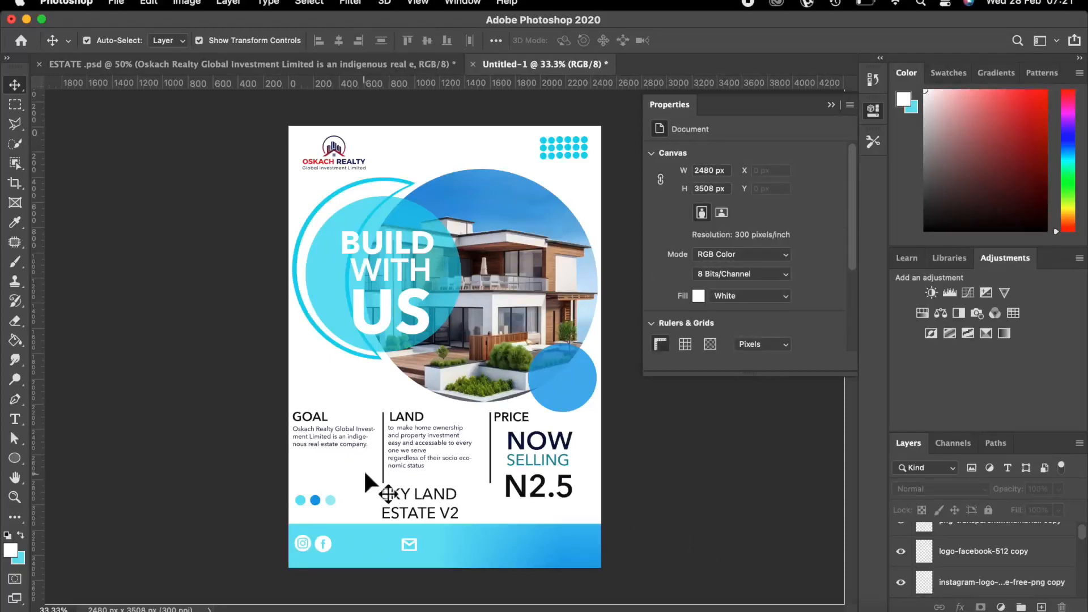
Close the Properties panel and drag the address-icon copy file from the photo training folder onto the flyer.
key("super+equal")
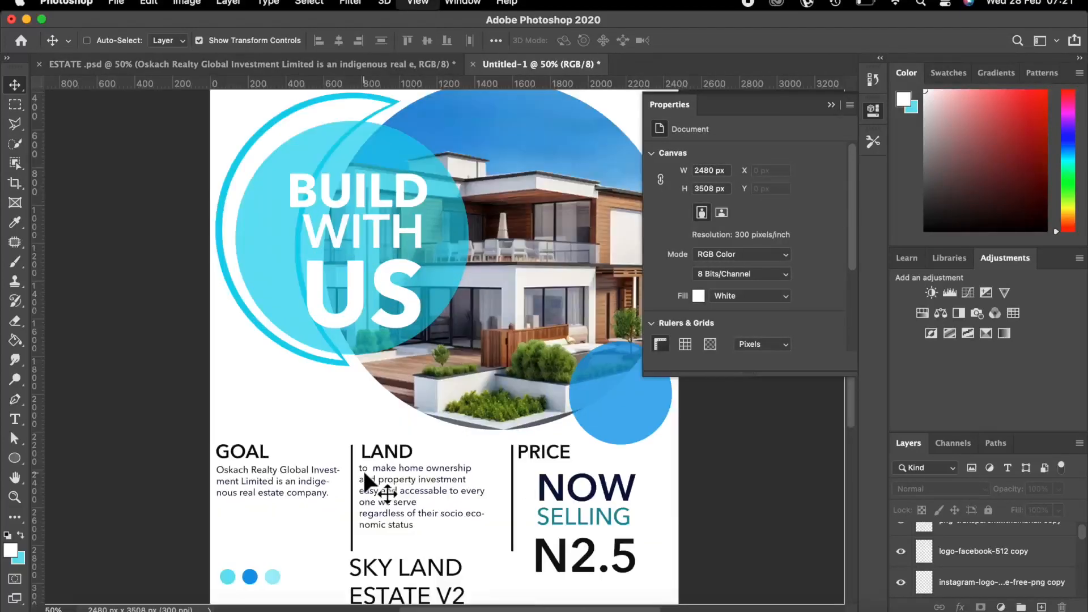
key("super+equal")
scroll(379, 437, "down", 10)
scroll(378, 437, "down", 3)
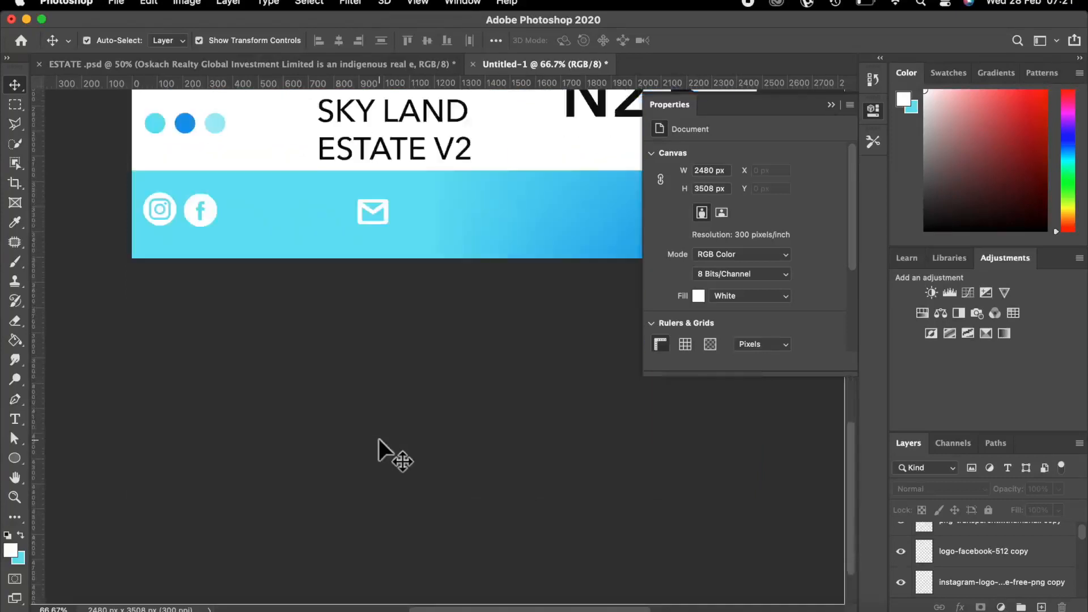
left_click(831, 103)
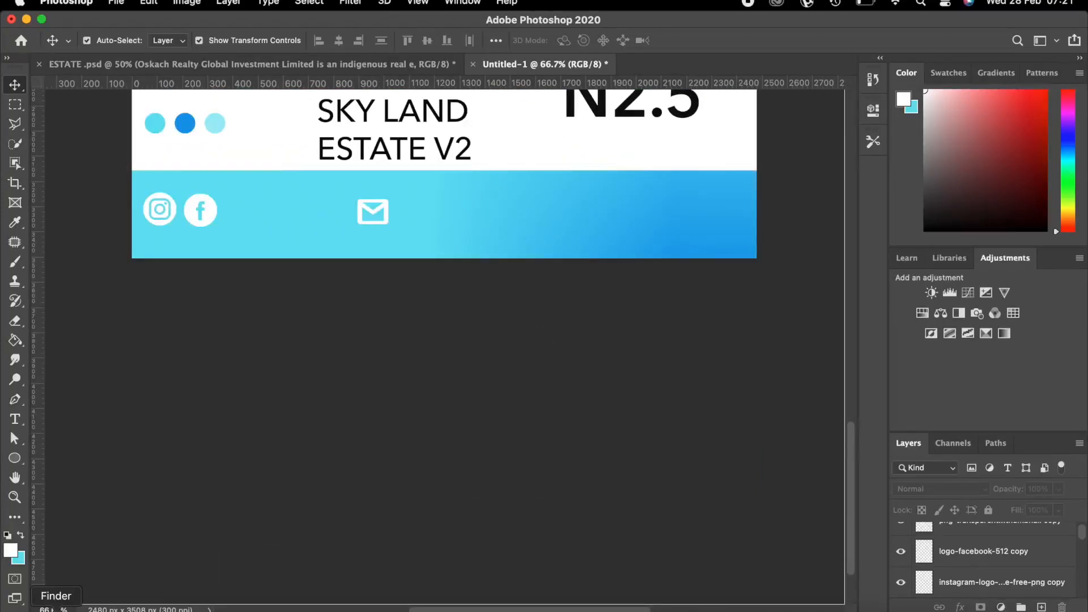
left_click(15, 596)
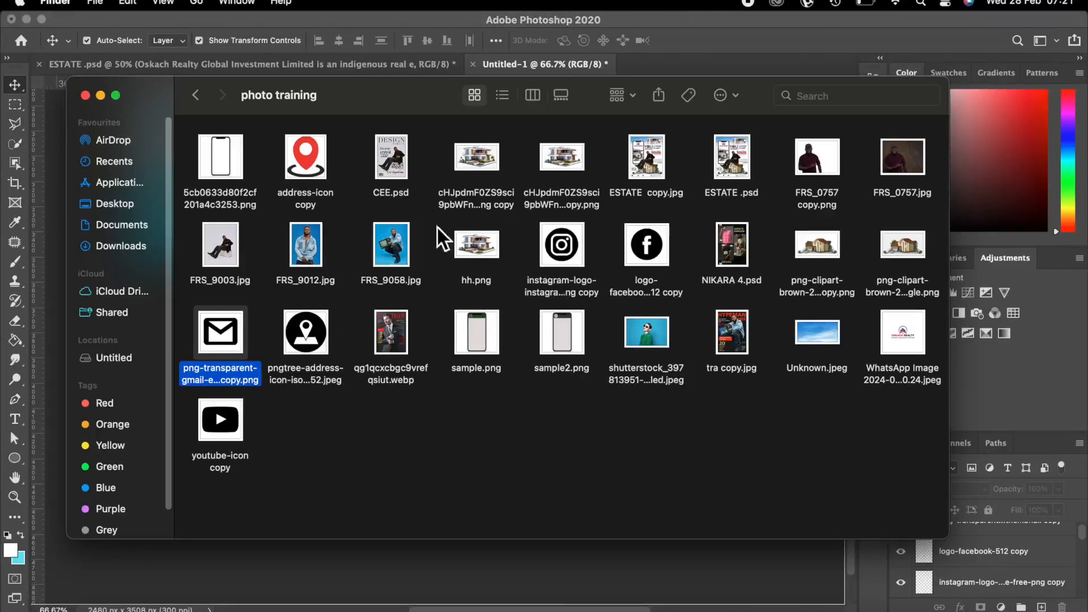
left_click_drag(305, 159, 583, 211)
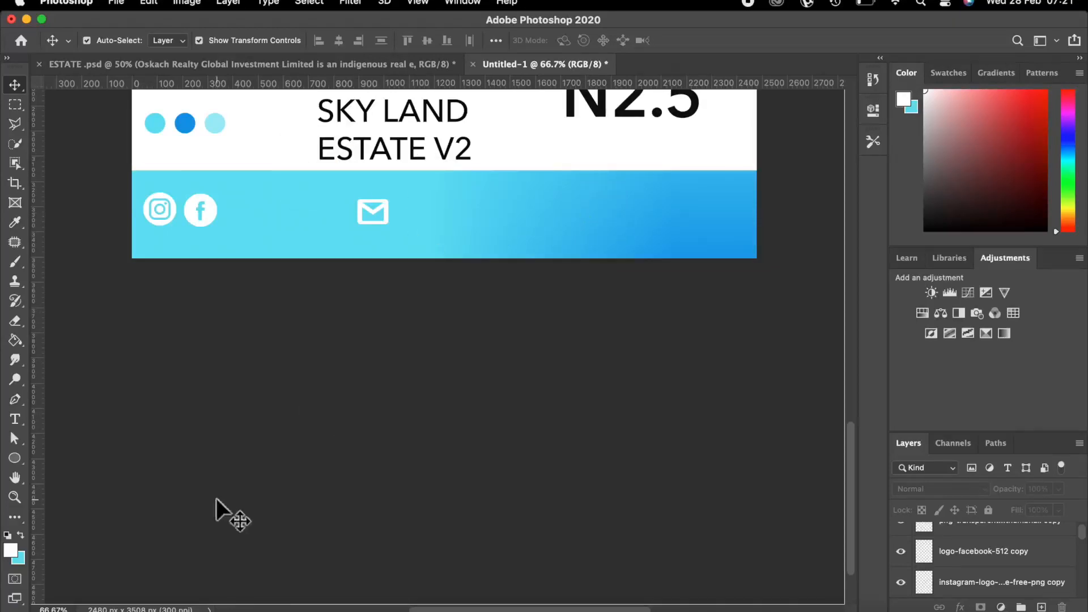
left_click(14, 595)
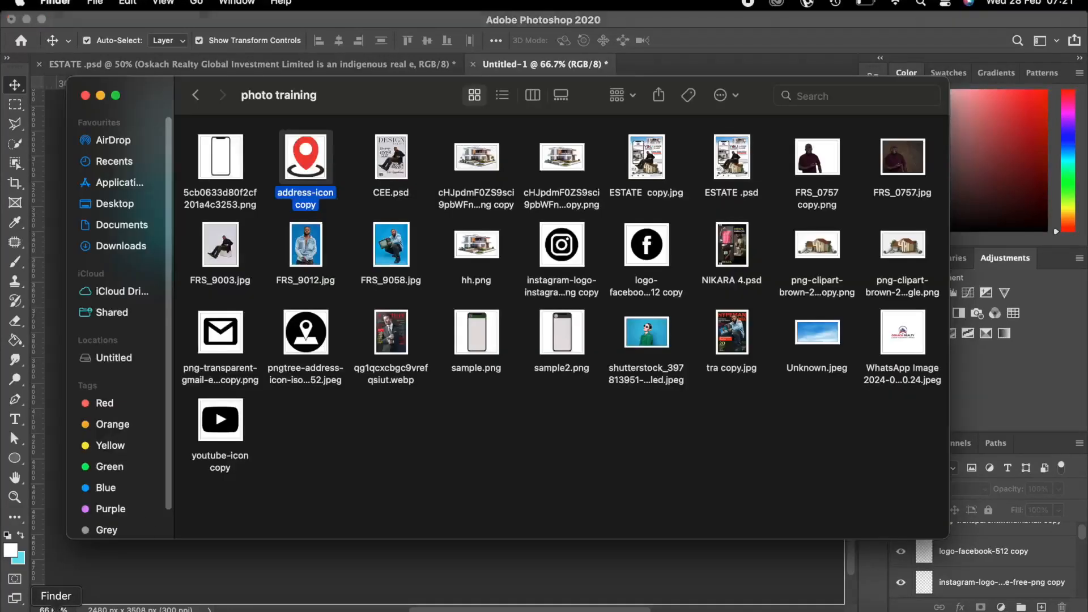
left_click_drag(316, 148, 112, 561)
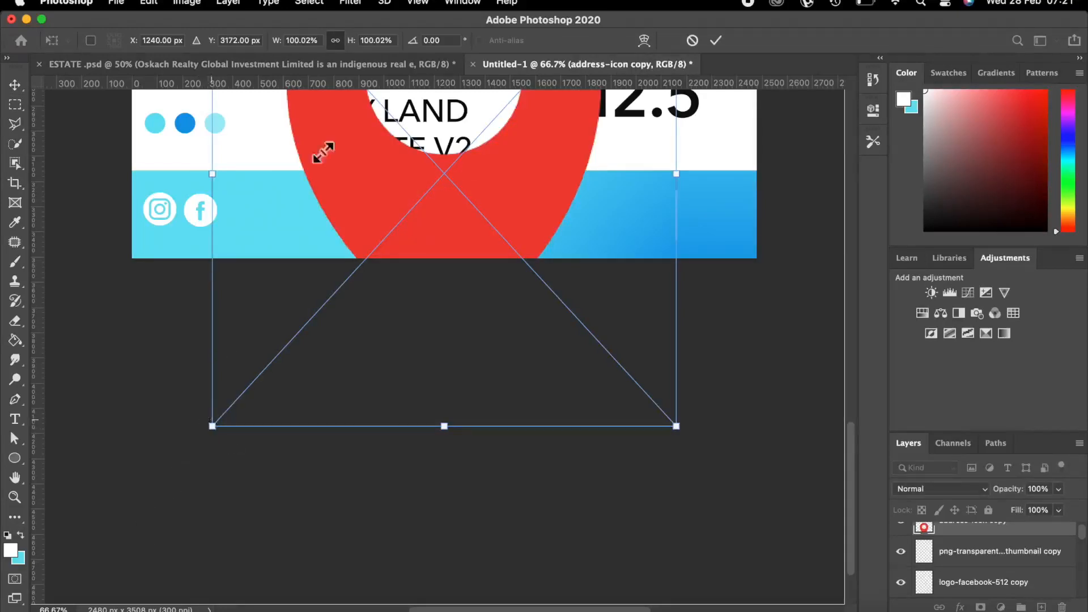
Move the placed red address icon toward the footer and shrink it to about 15%.
left_click_drag(338, 139, 400, 188)
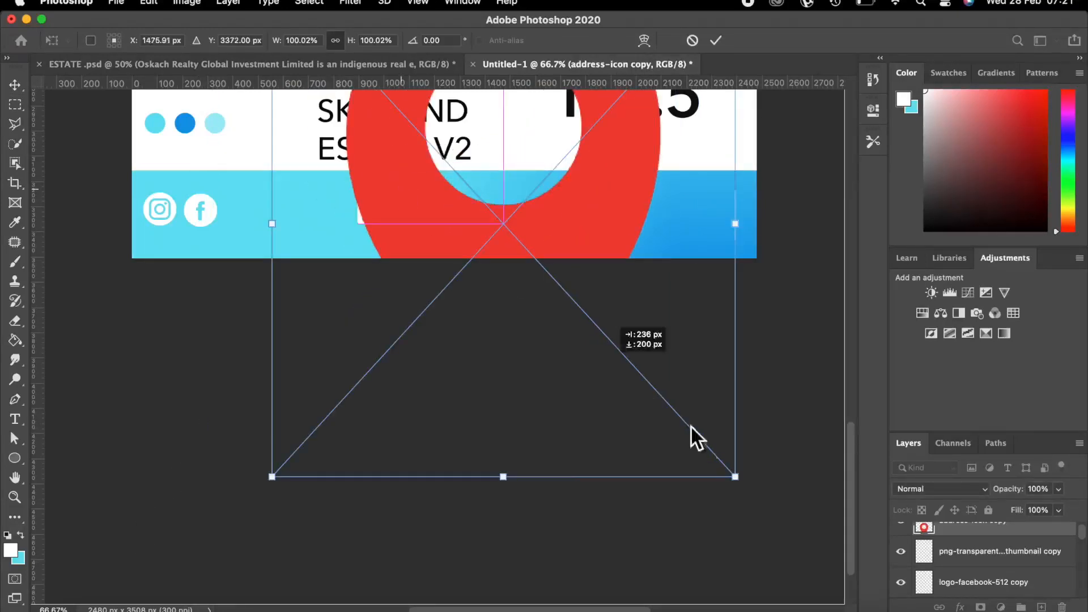
left_click_drag(735, 477, 445, 135)
left_click_drag(383, 116, 421, 165)
key("super+minus")
key("super+minus")
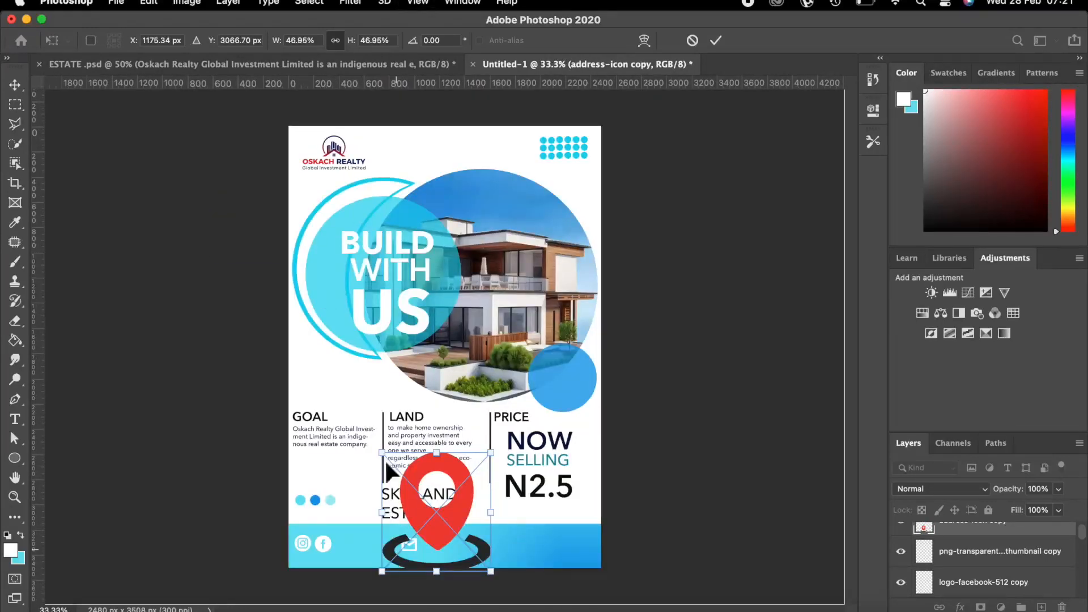
left_click_drag(381, 452, 456, 534)
Shrink the location pin further and commit it at 8.09% size in the footer.
key("super+equal")
key("super+equal")
key("super+equal")
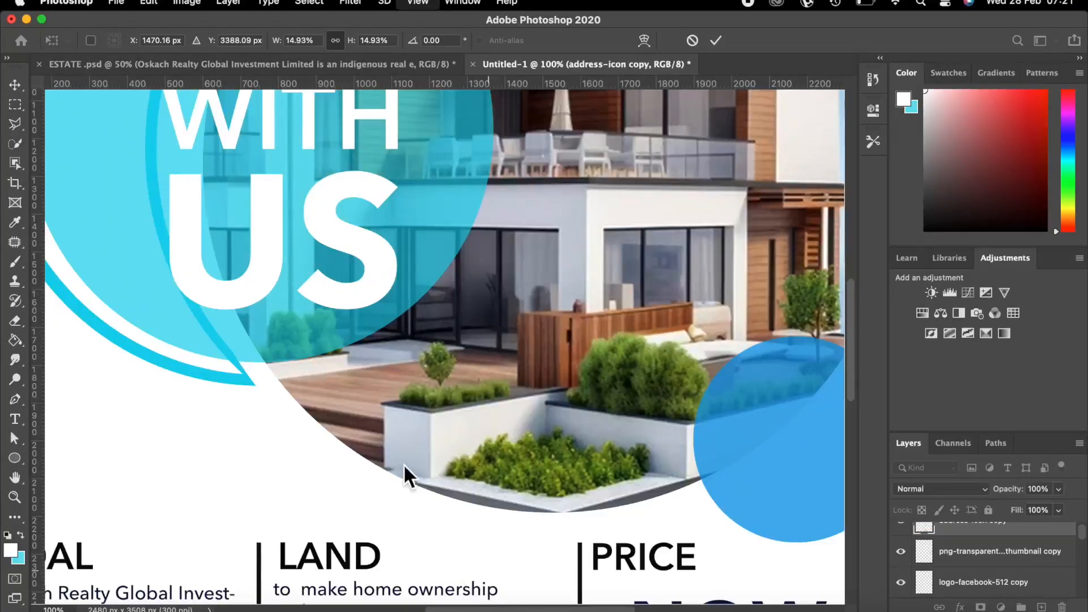
scroll(400, 451, "down", 5)
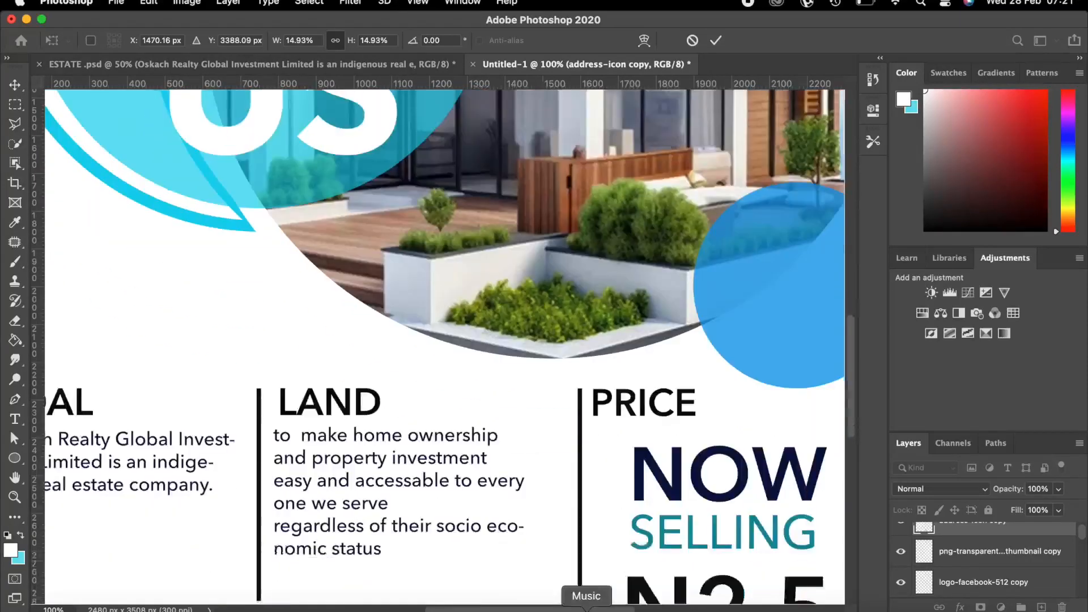
scroll(587, 610, "down", 8)
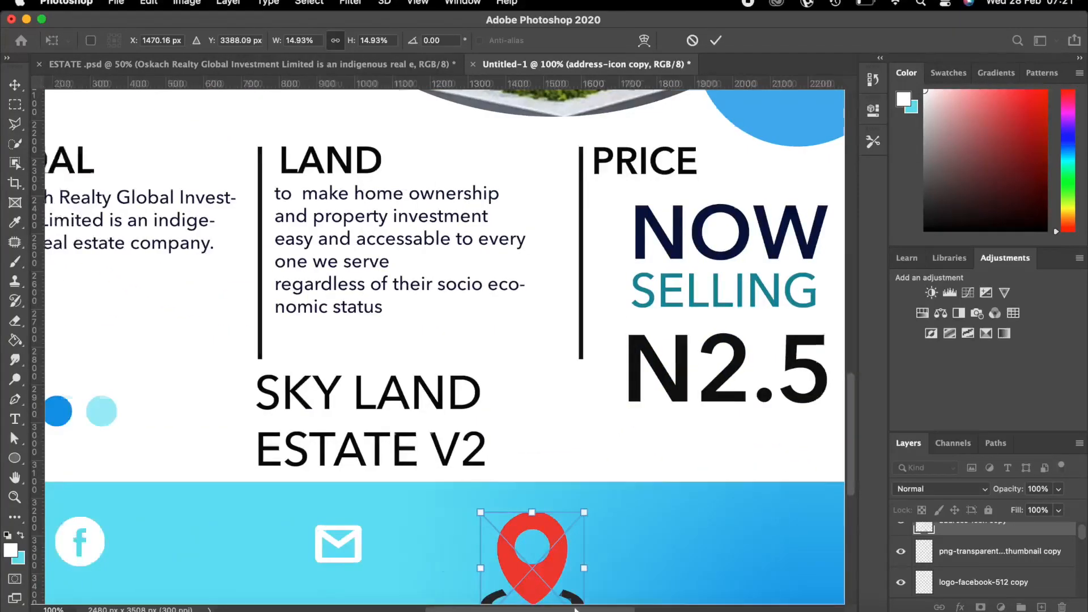
scroll(495, 553, "right", 2)
scroll(491, 559, "down", 4)
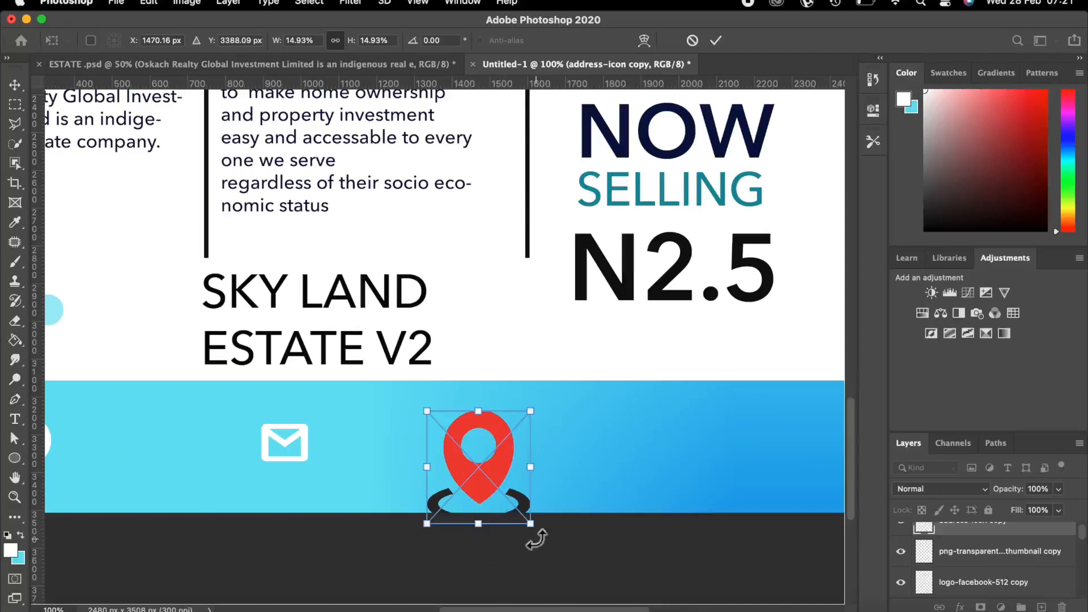
left_click_drag(531, 525, 490, 470)
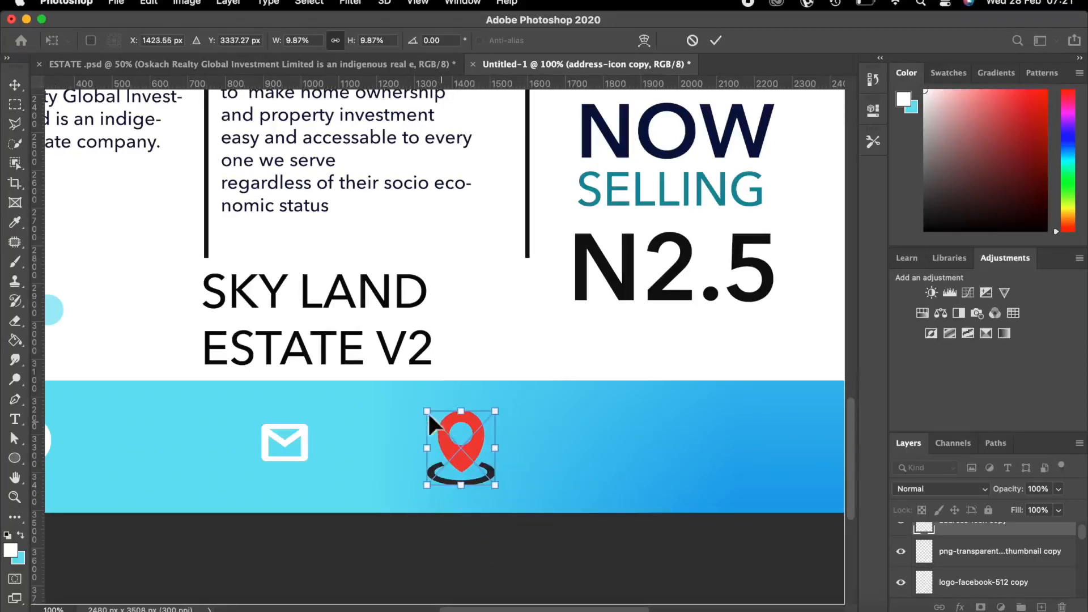
left_click_drag(427, 412, 436, 423)
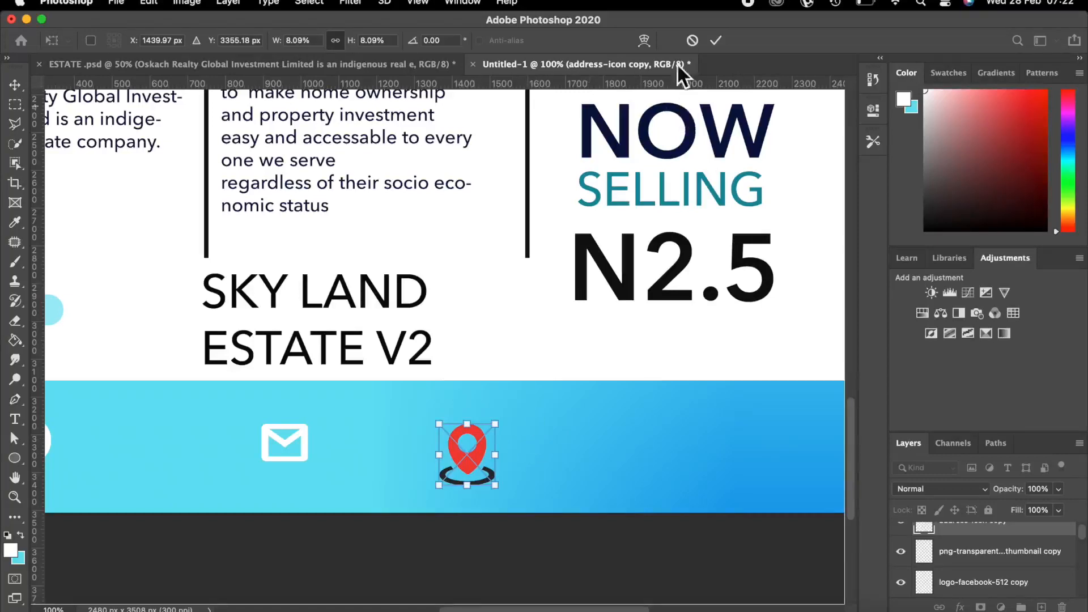
left_click(717, 42)
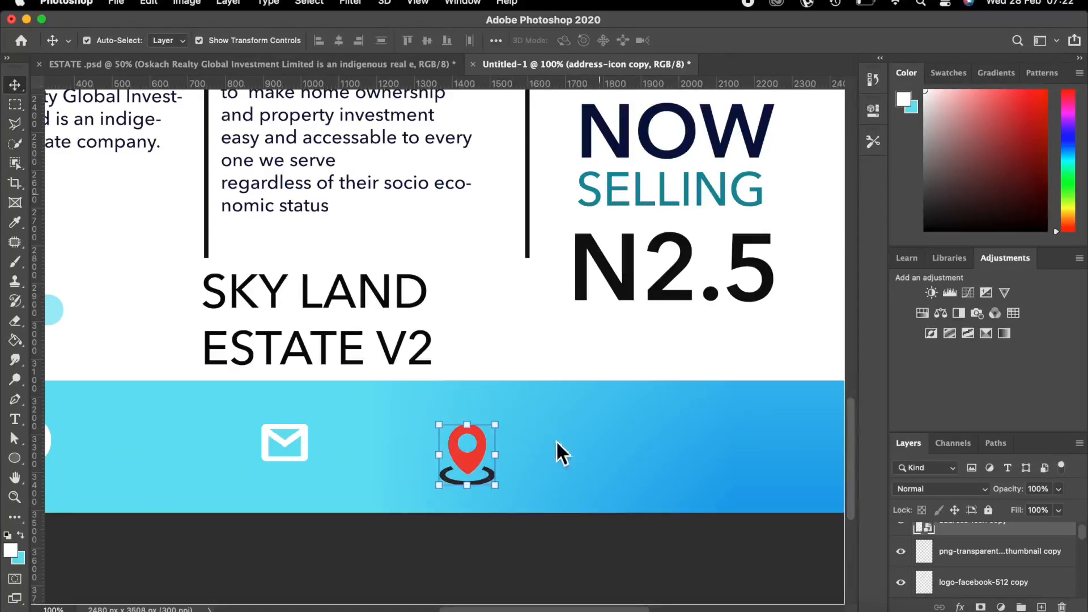
Move the location pin right beneath the price column and commit it at 6.18% size.
left_click_drag(465, 471, 618, 466)
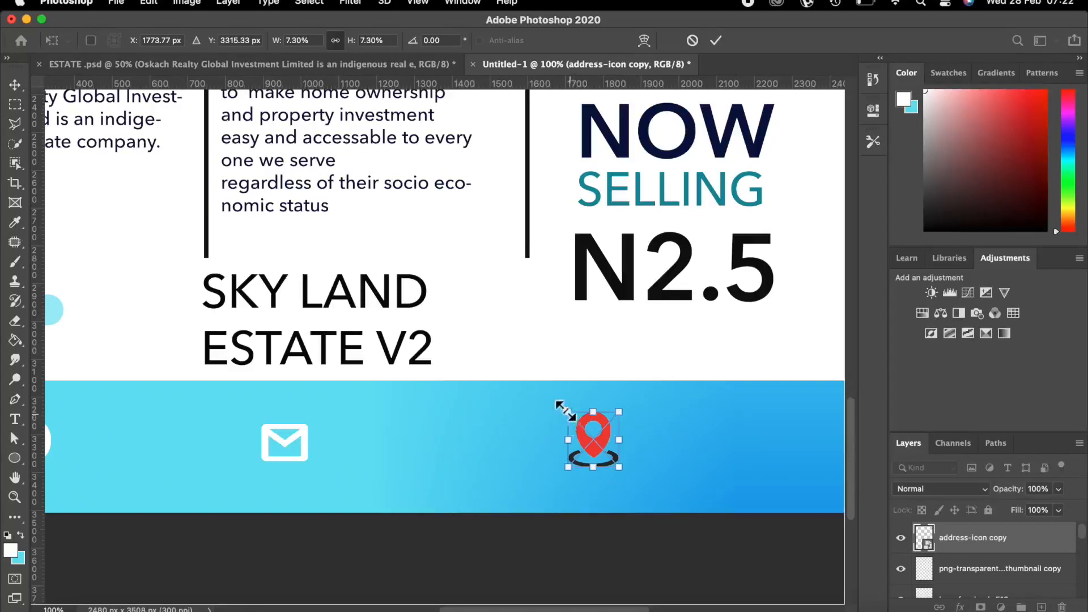
left_click_drag(568, 412, 572, 420)
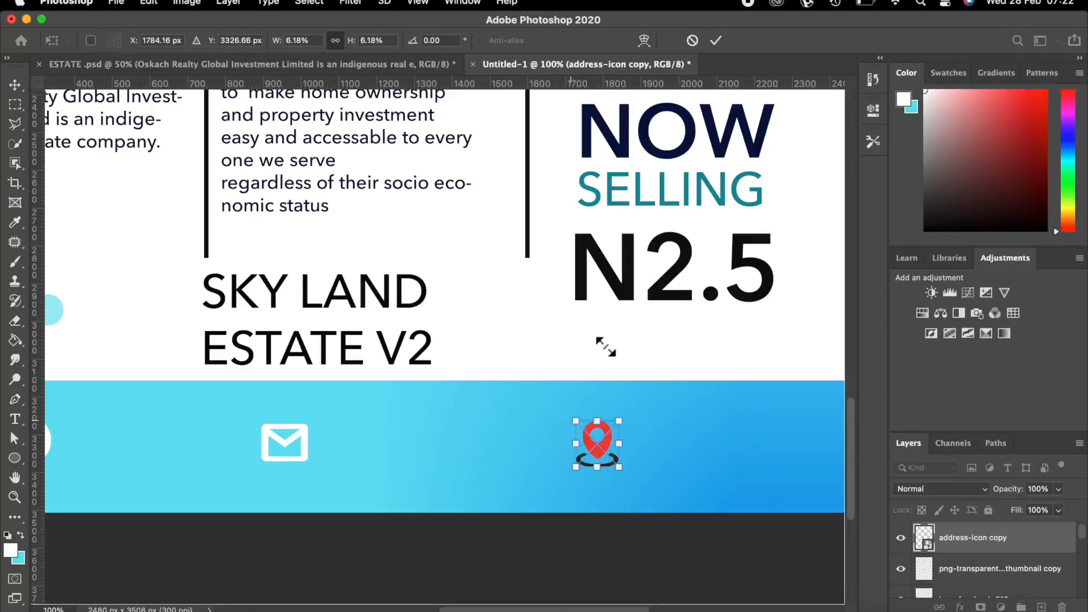
left_click(716, 40)
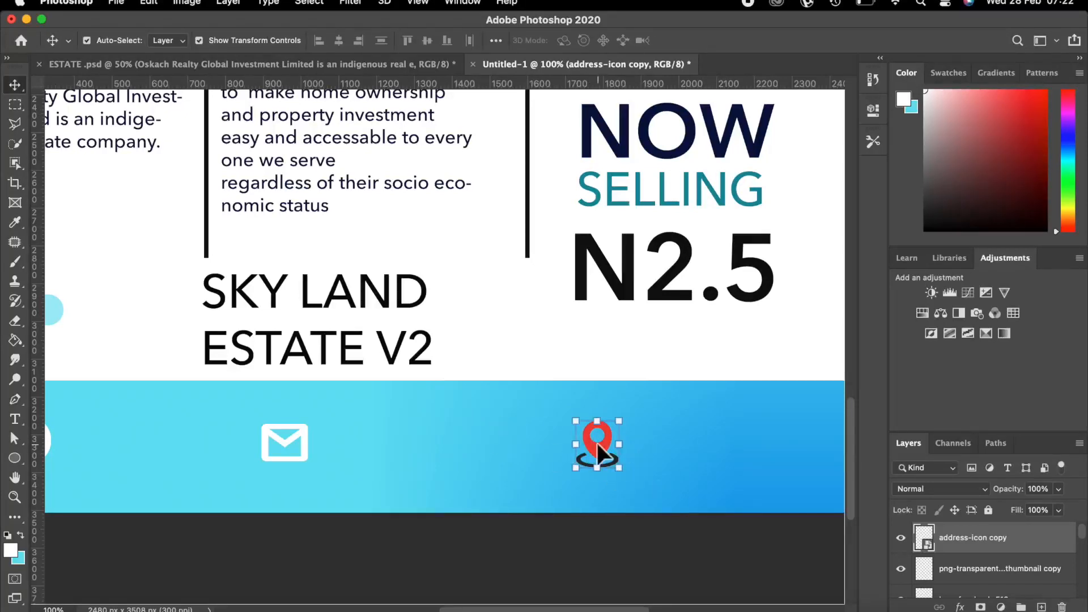
key("super+equal")
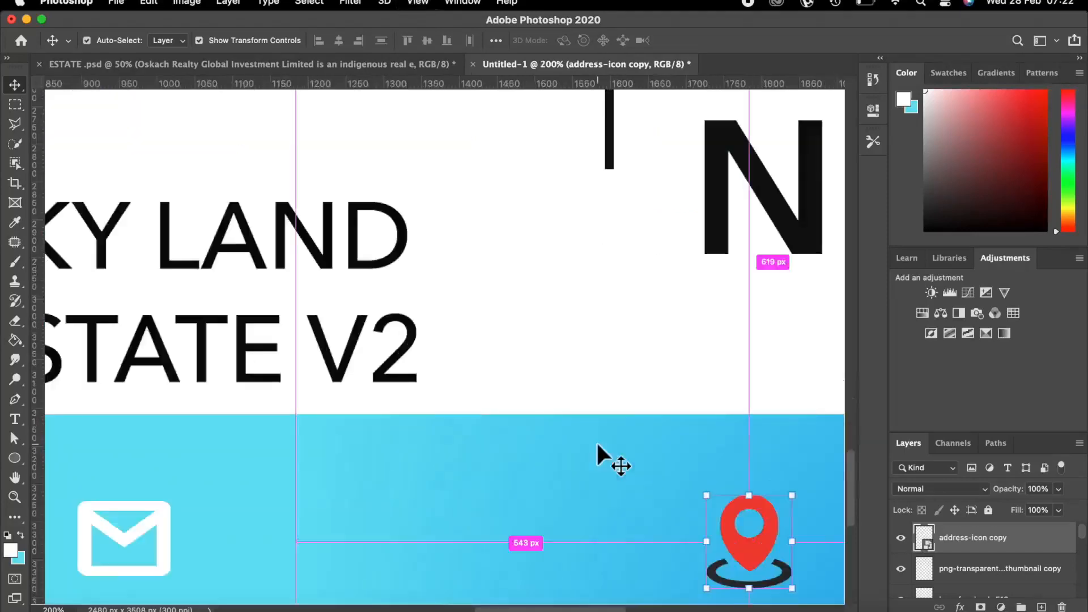
scroll(598, 595, "down", 5)
scroll(602, 610, "down", 3)
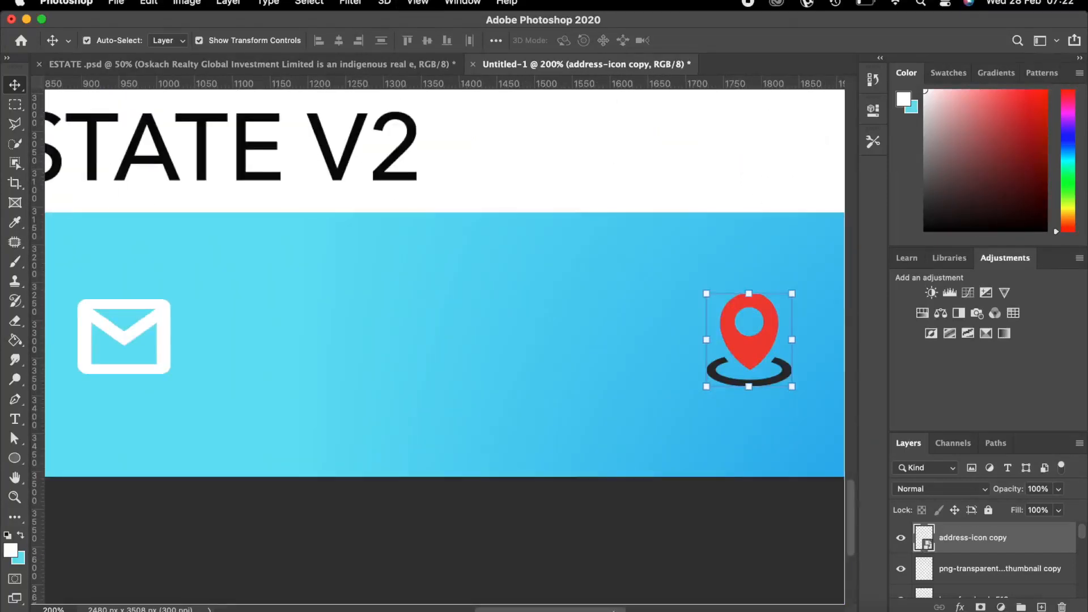
scroll(612, 610, "right", 3)
scroll(629, 610, "right", 3)
scroll(522, 448, "left", 2)
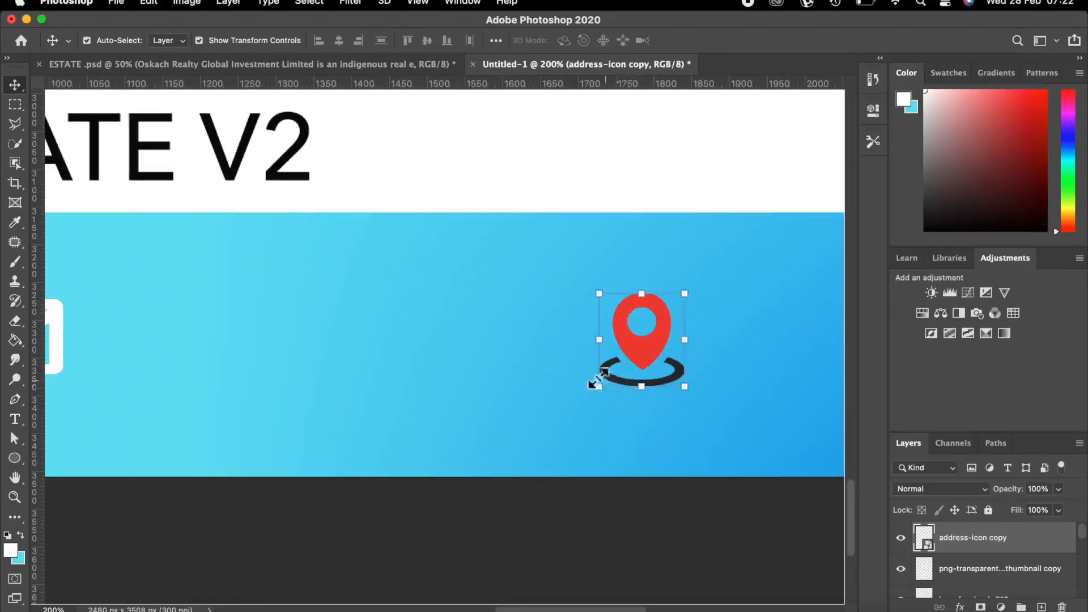
Rasterize the location pin icon and fill its dark ring white with the Paint Bucket.
left_click(17, 340)
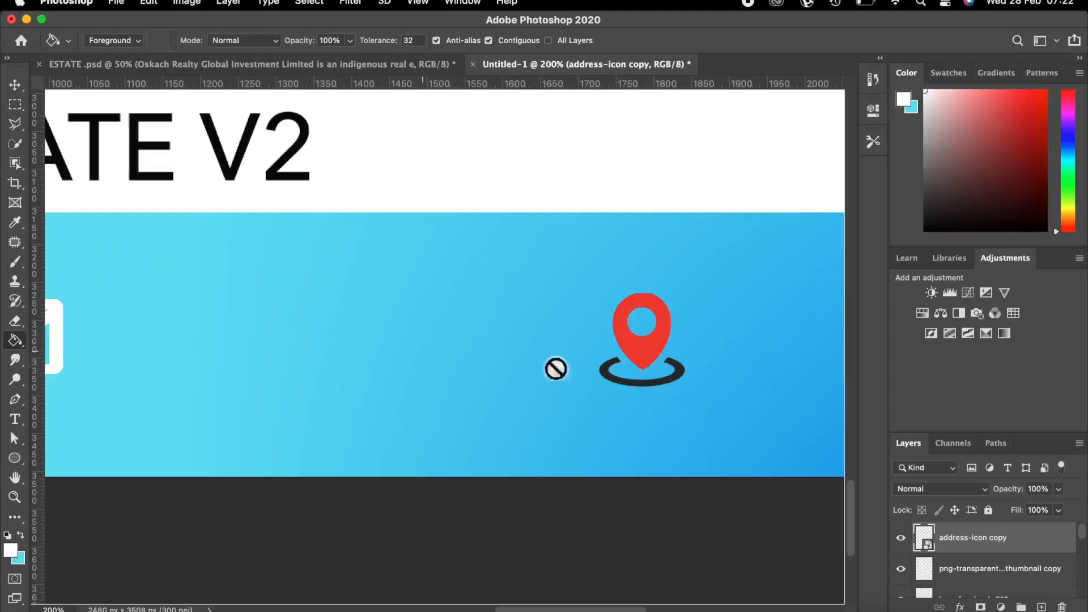
left_click(624, 380)
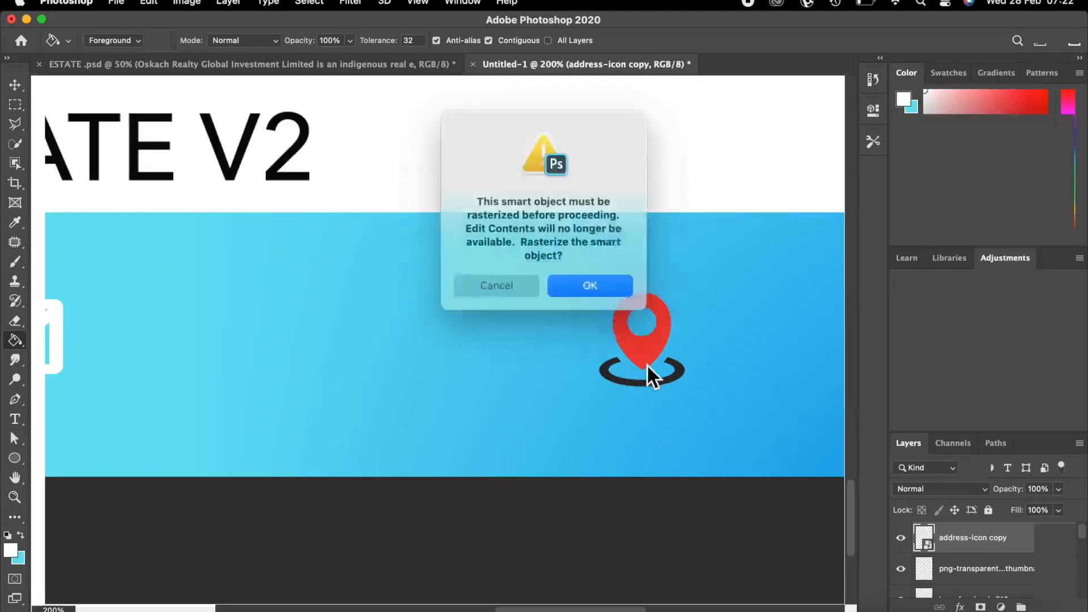
left_click(587, 282)
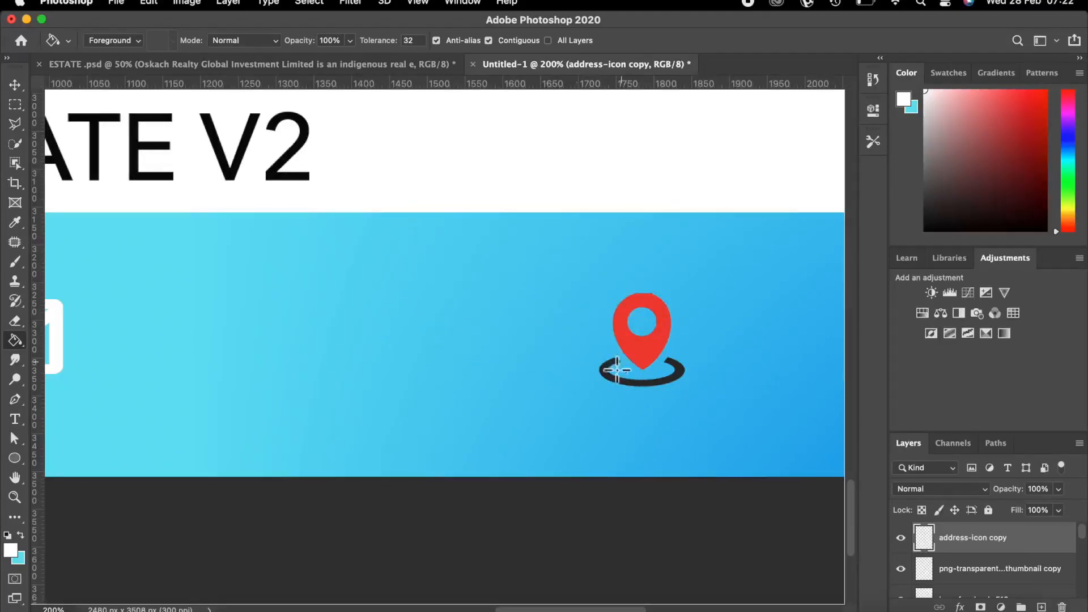
left_click(605, 378)
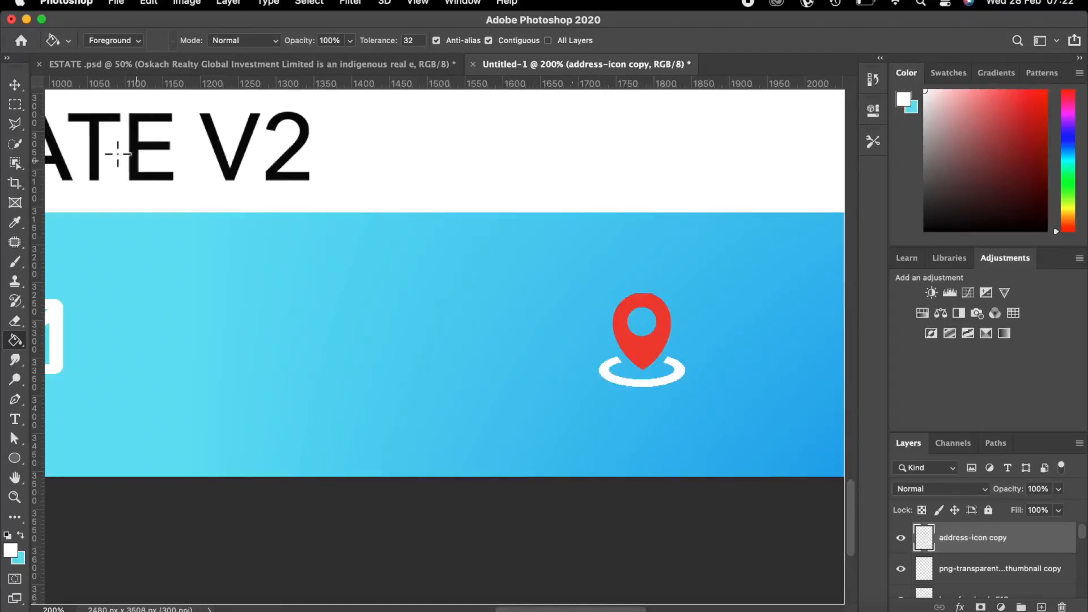
Zoom out to the whole flyer and clear the placeholder text beside the pin.
left_click(14, 85)
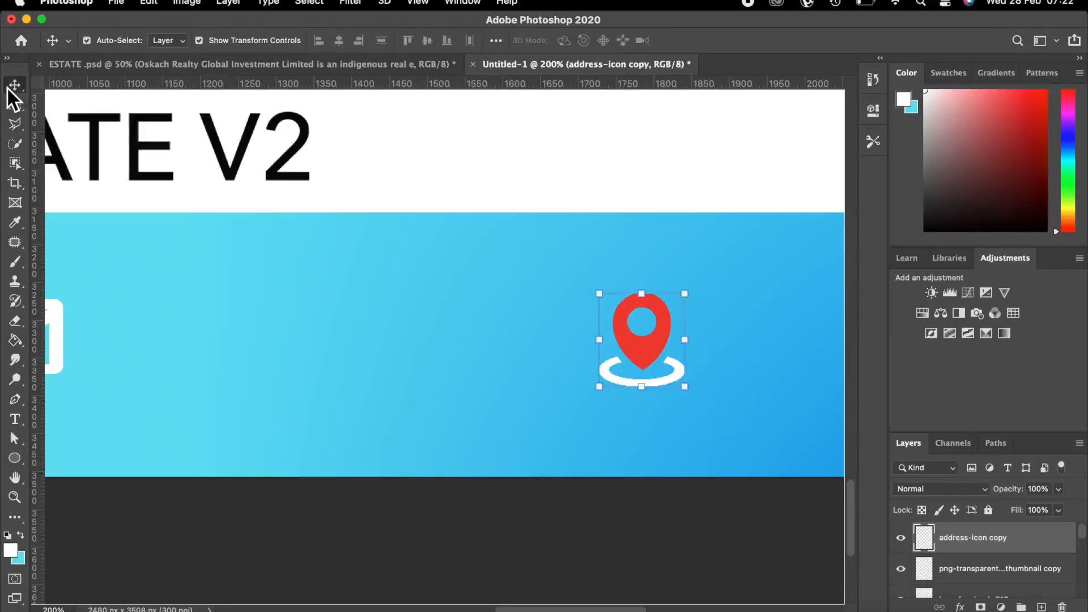
key("super+minus")
key("super+minus")
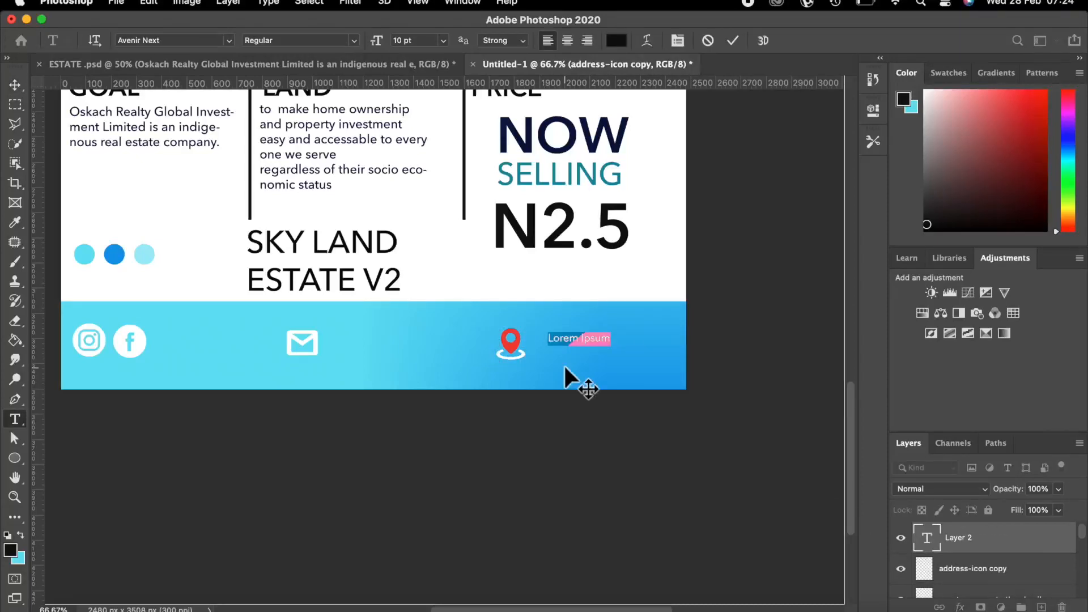
key("BackSpace")
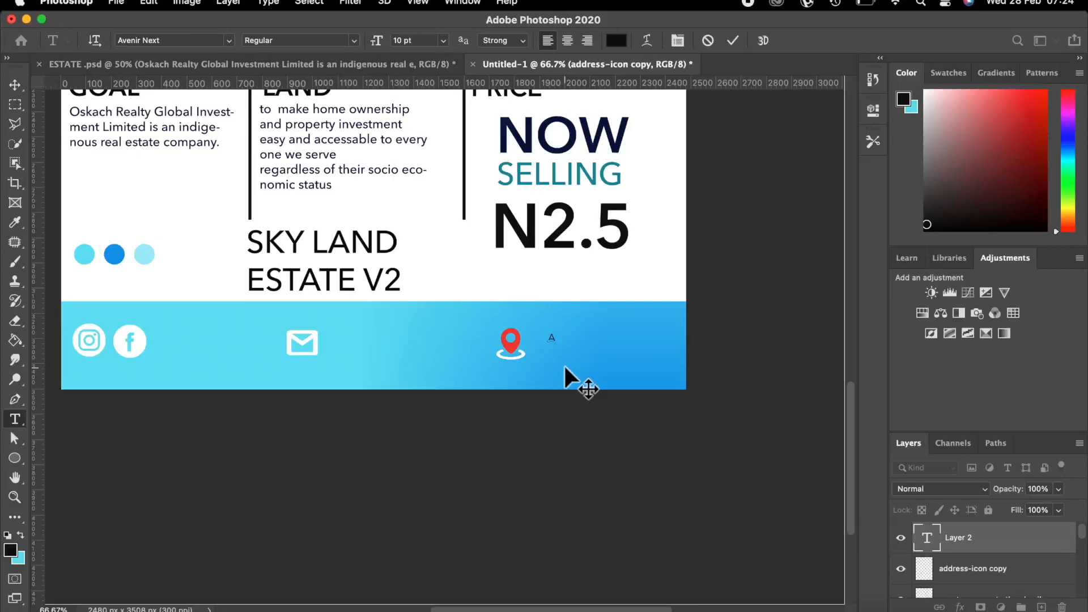
Enter the three-line property address beside the pin, commit it, and nudge it up-left.
type("Address")
type("Government house")
type(" A")
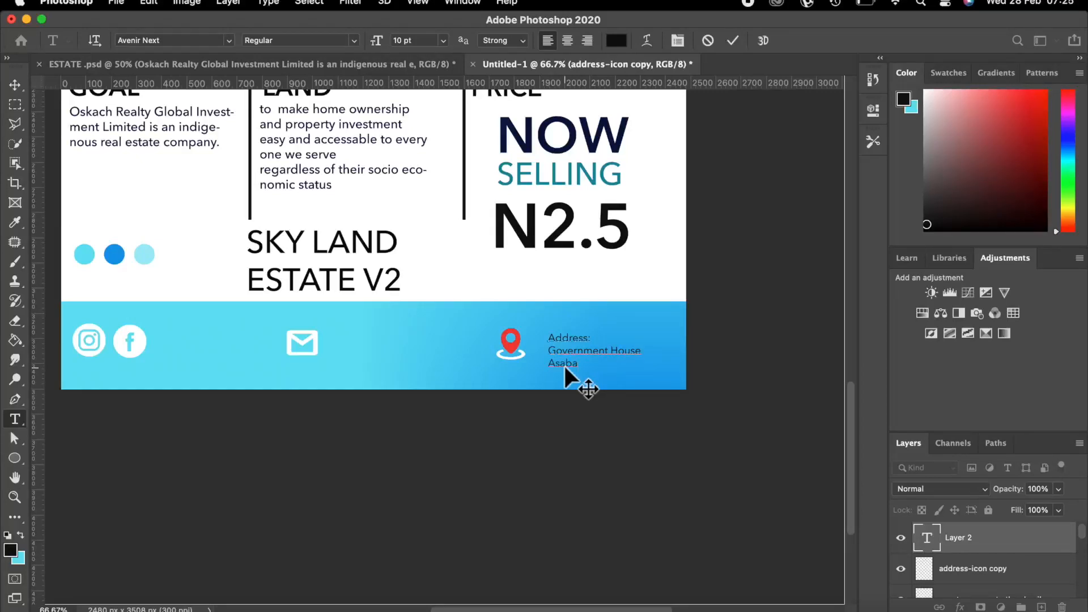
type("saba, Delta State")
left_click(733, 40)
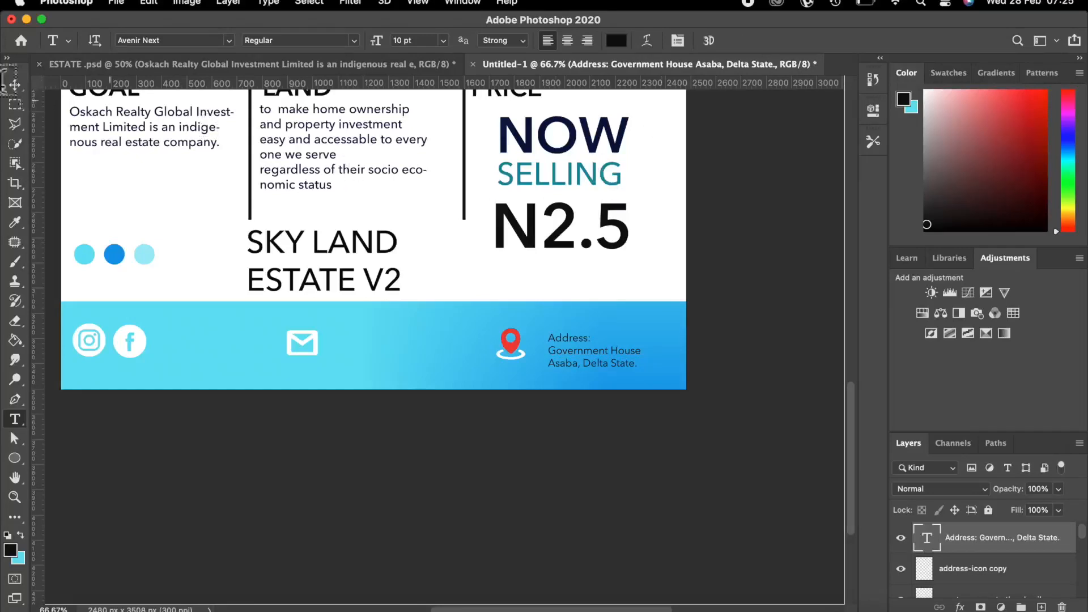
key("v")
left_click_drag(587, 349, 576, 343)
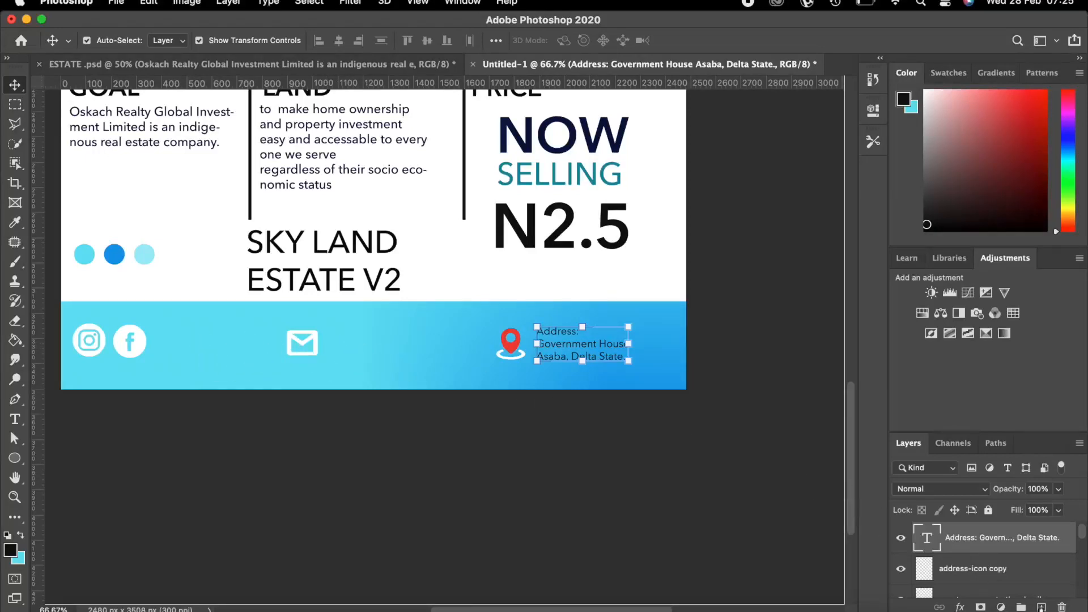
On a new layer, add the company e-mail address in 9 pt text right of the envelope icon.
left_click(1042, 606)
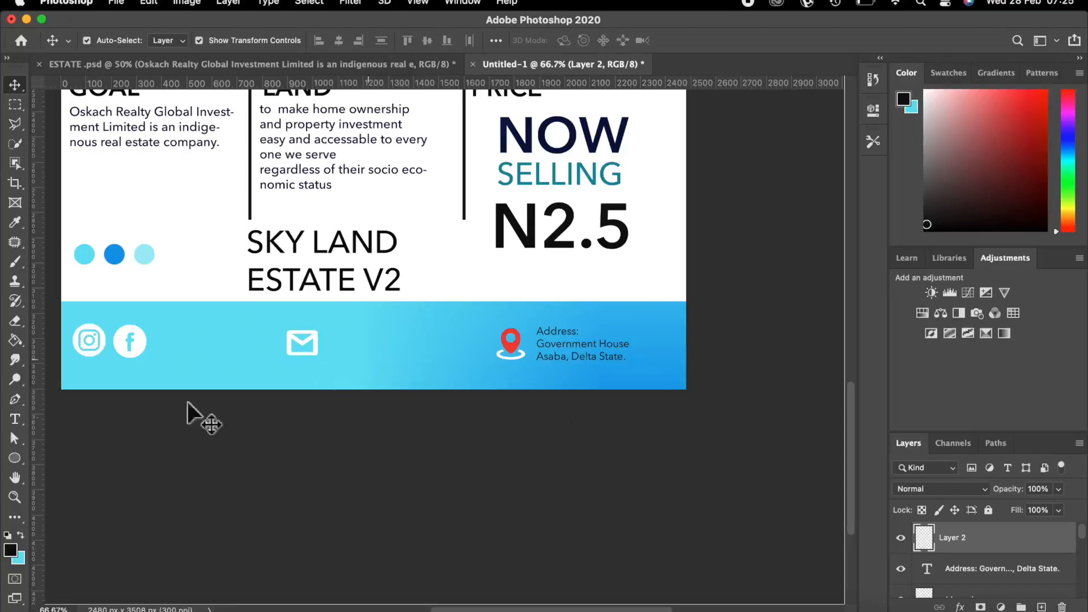
left_click(16, 418)
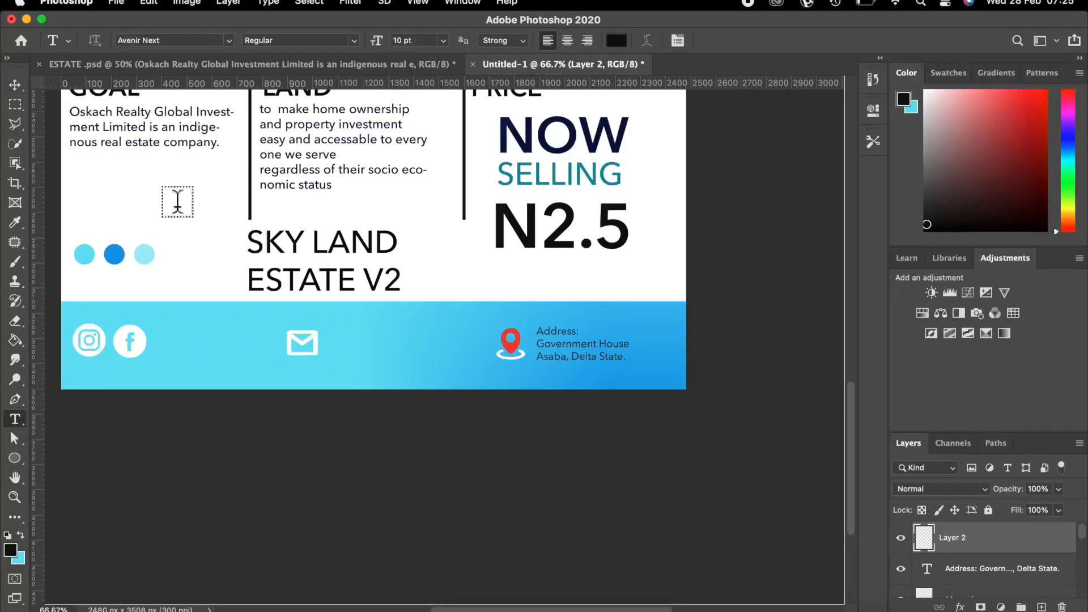
left_click(444, 40)
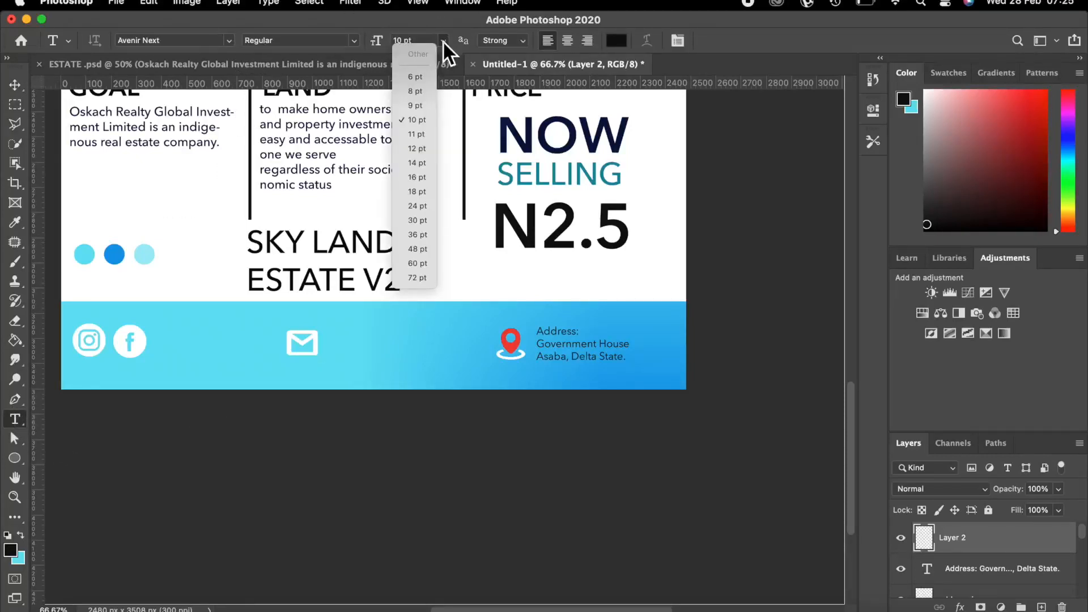
left_click(416, 105)
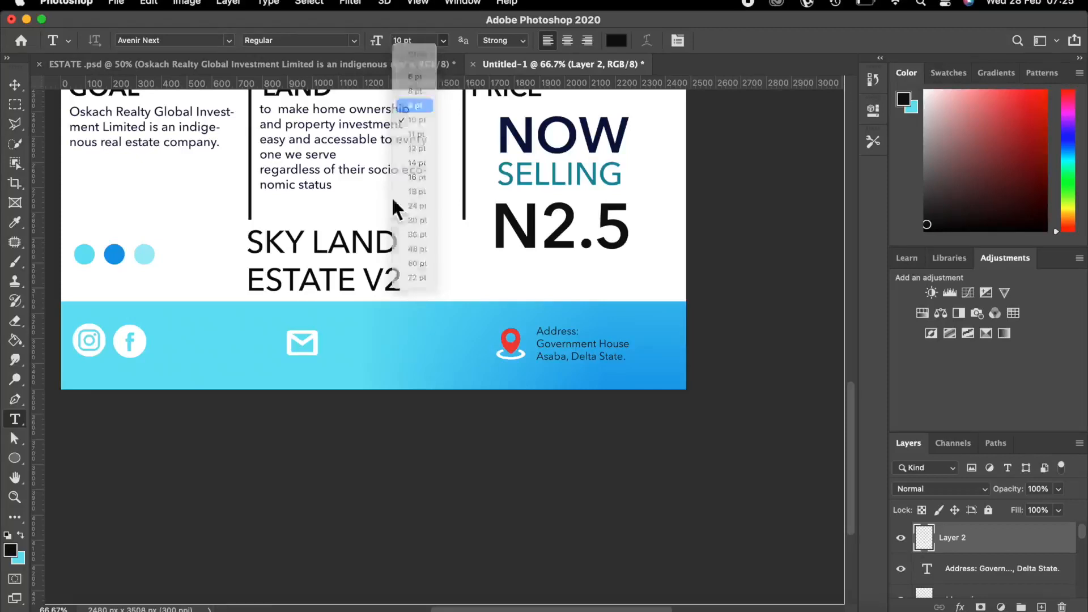
left_click(329, 348)
key("BackSpace")
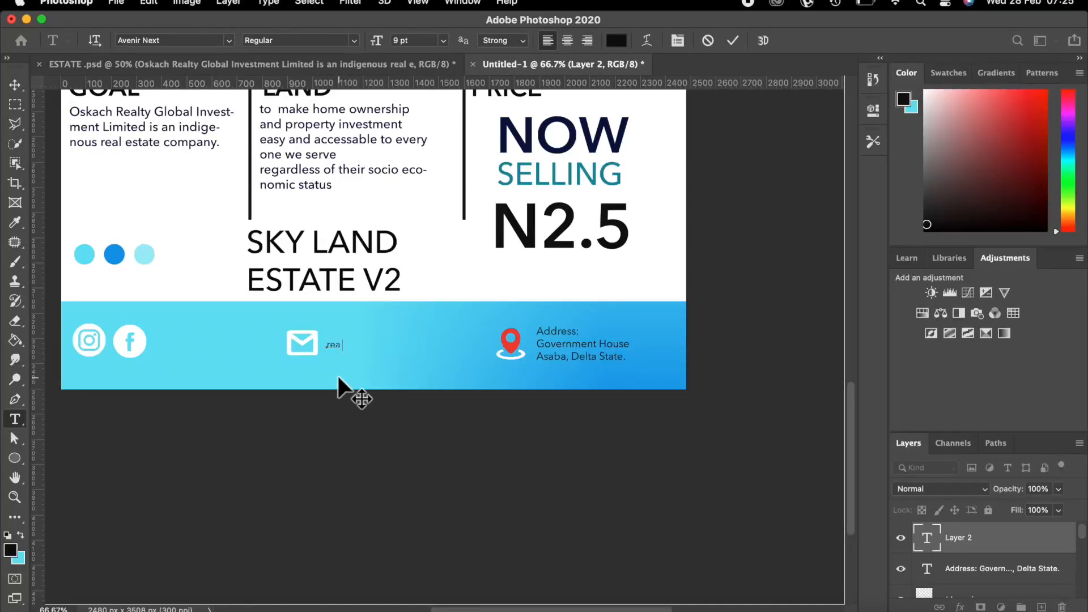
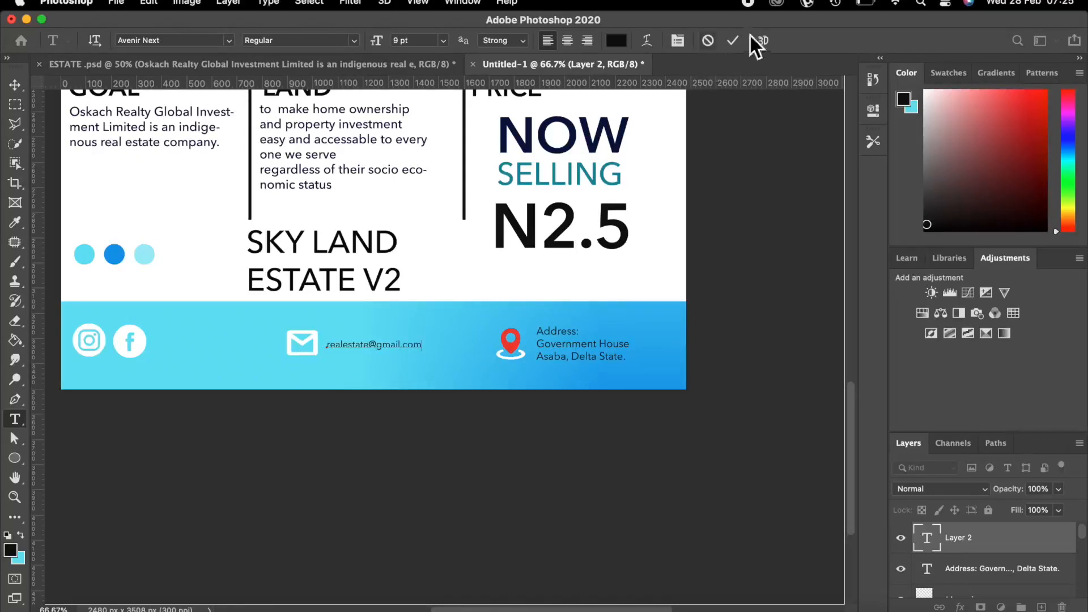
left_click(731, 40)
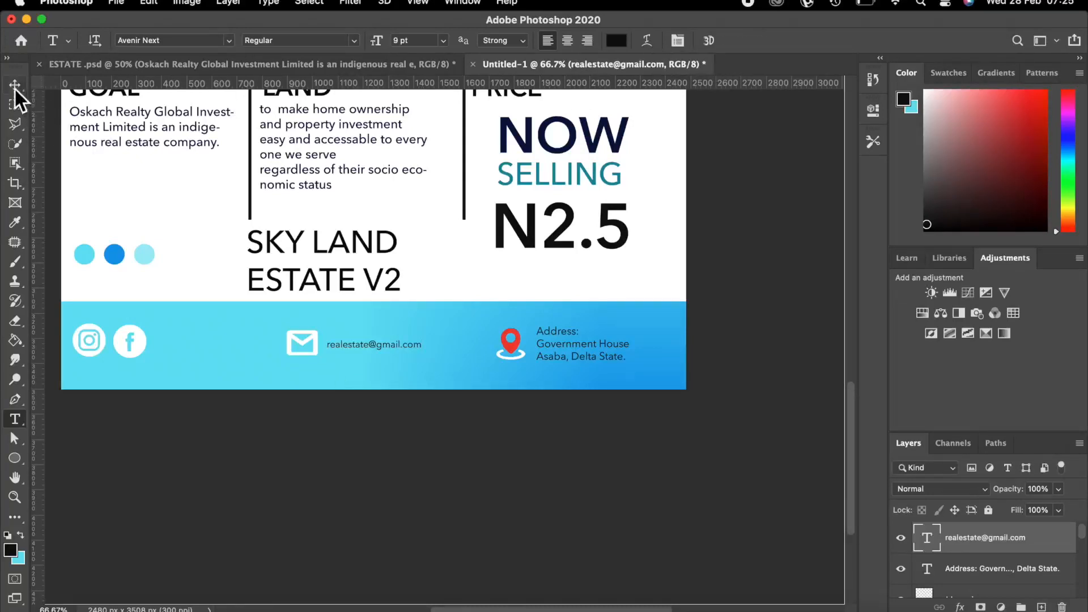
key("v")
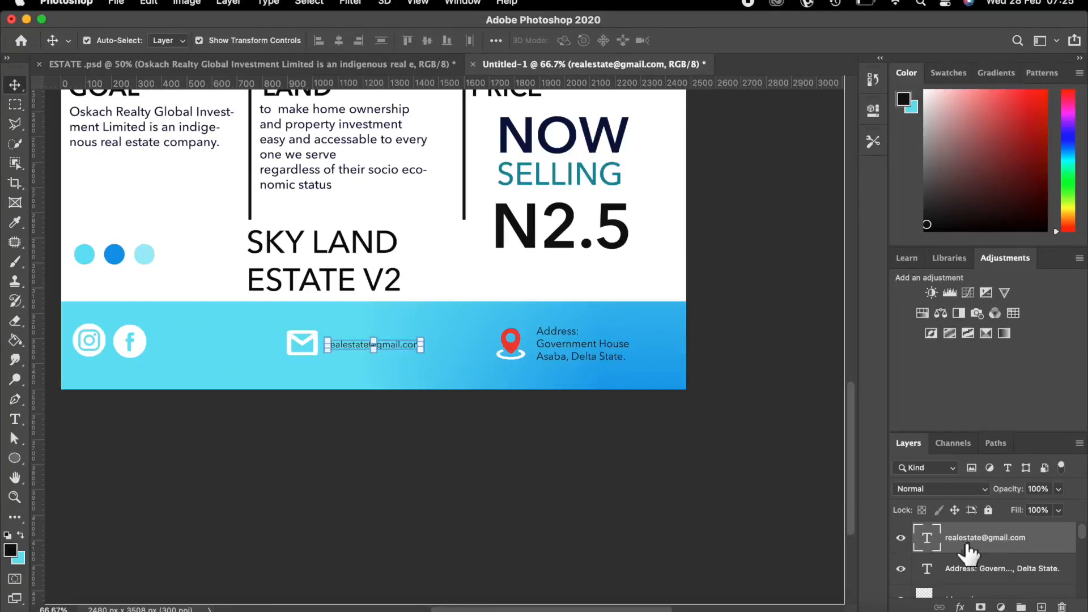
Duplicate the e-mail text beside the Facebook icon and retype it as 'skylansd estate'.
key("super+j")
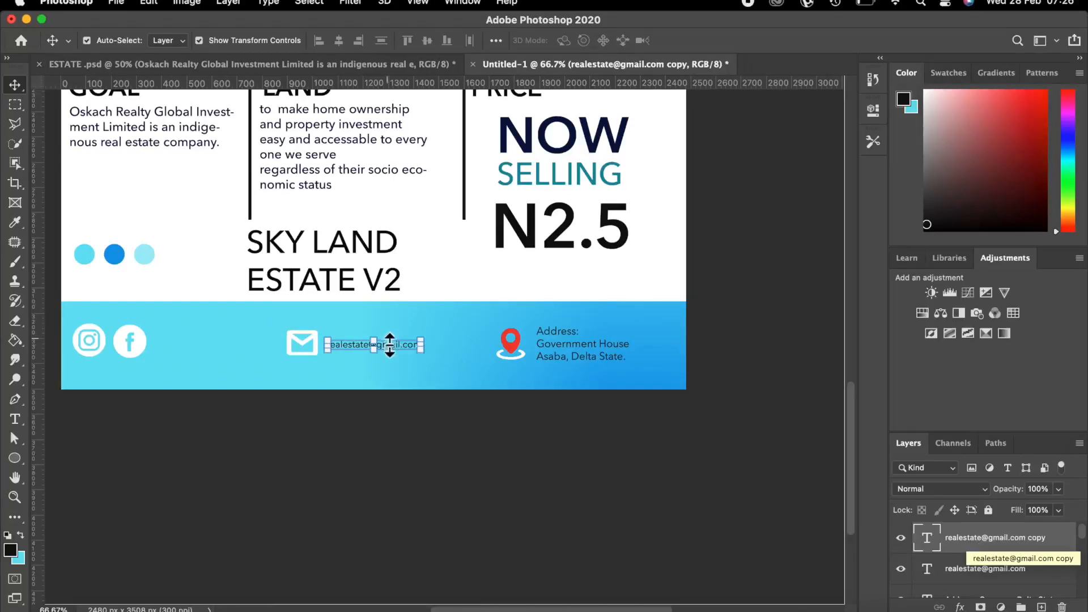
left_click_drag(388, 342, 216, 354)
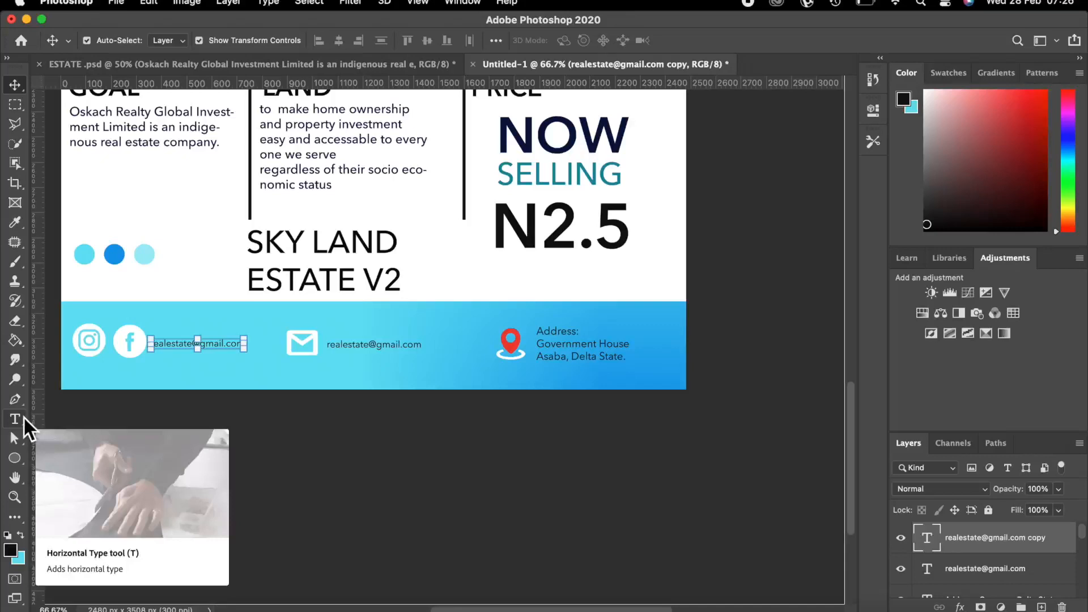
left_click(23, 420)
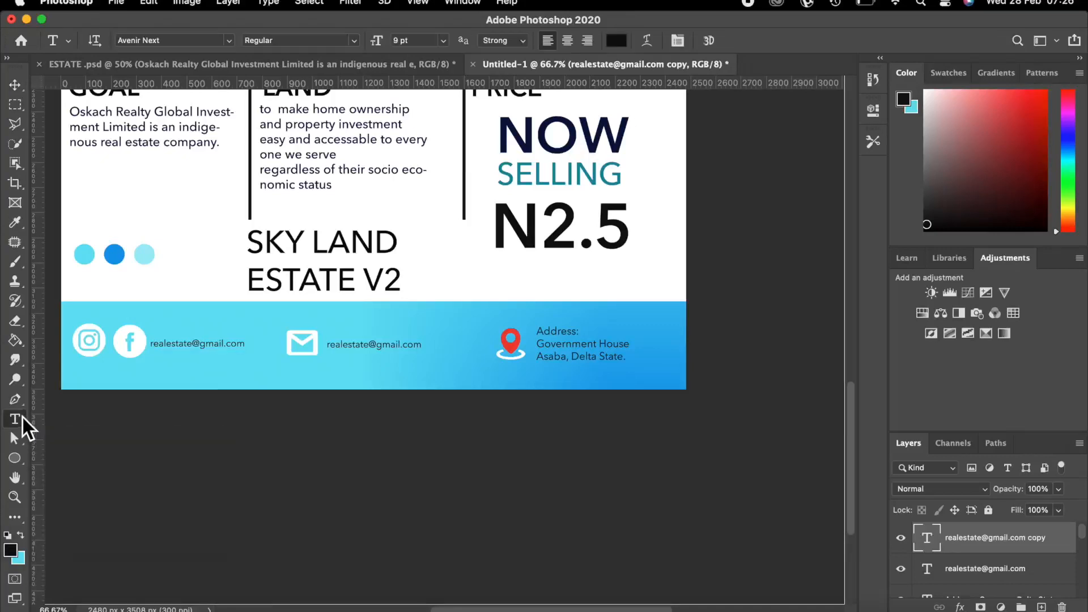
left_click(244, 348)
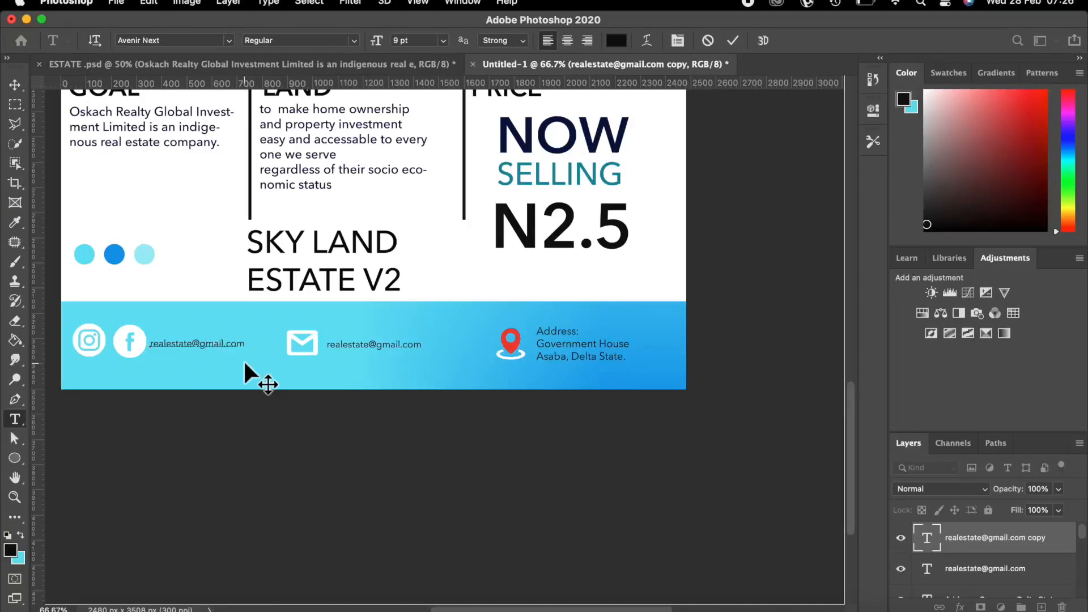
key("BackSpace")
key("BackSpace")
key("BackSpace")
key("BackSpace")
key("BackSpace")
key("BackSpace")
key("BackSpace")
key("BackSpace")
key("BackSpace")
key("BackSpace")
key("BackSpace")
key("BackSpace")
key("BackSpace")
key("BackSpace")
key("BackSpace")
key("BackSpace")
key("BackSpace")
key("BackSpace")
key("BackSpace")
key("BackSpace")
type("rskyland")
key("BackSpace")
key("BackSpace")
key("BackSpace")
key("BackSpace")
key("BackSpace")
key("BackSpace")
key("BackSpace")
key("BackSpace")
type("skylansd estate")
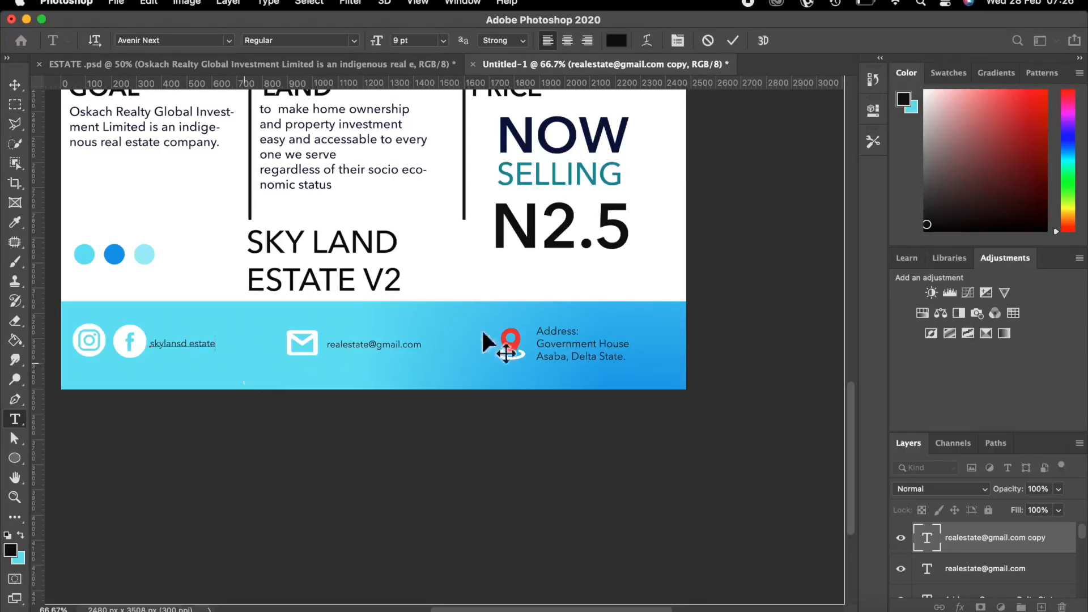
left_click(735, 41)
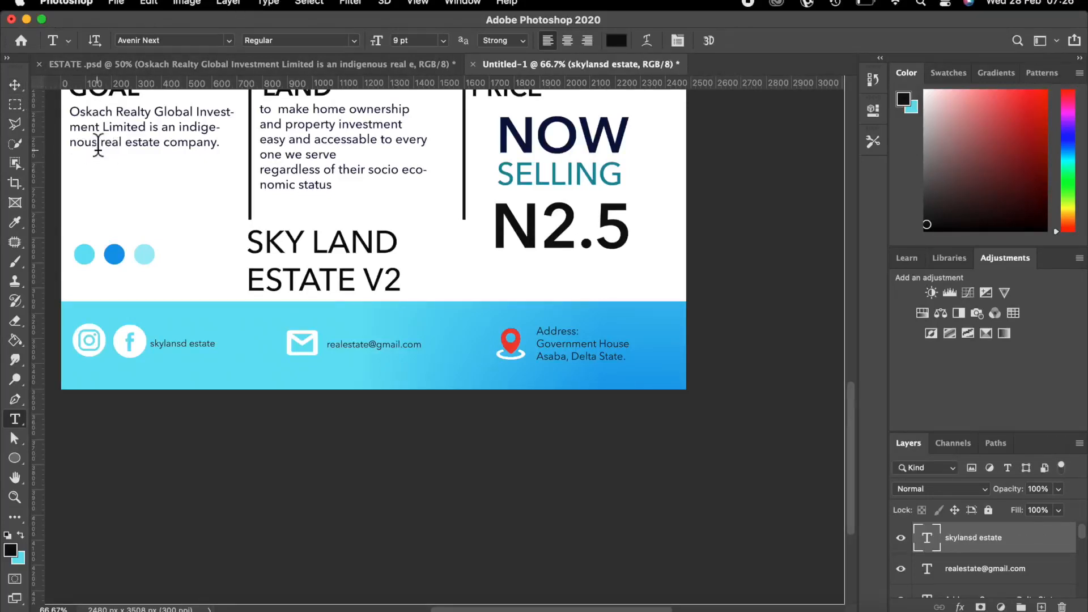
On a new layer below N2.5, type a 'CALL:' line with the phone number and commit it.
key("super+minus")
key("super+minus")
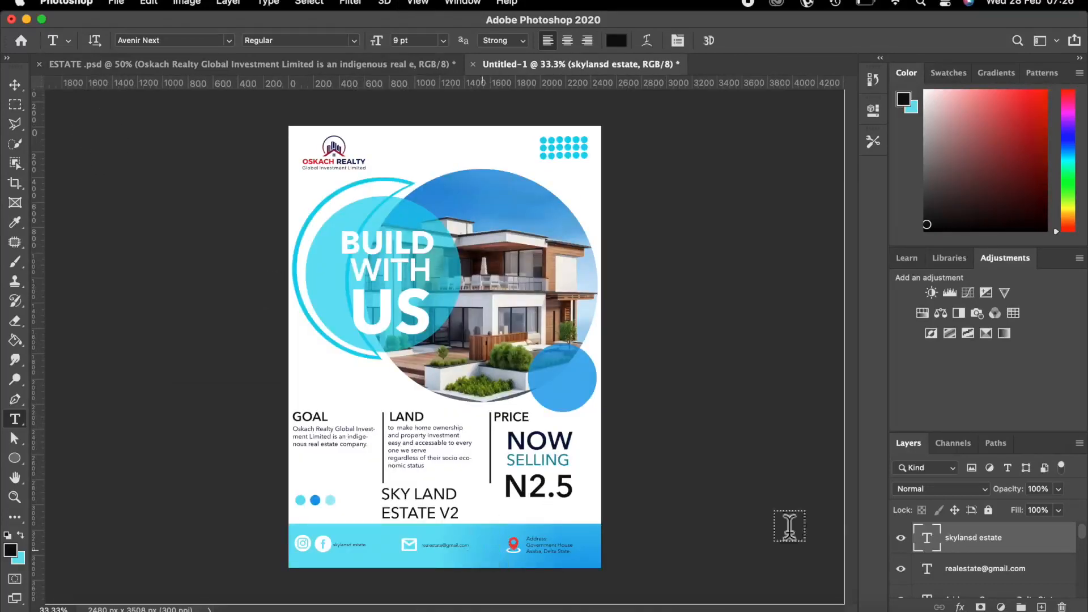
left_click(1041, 607)
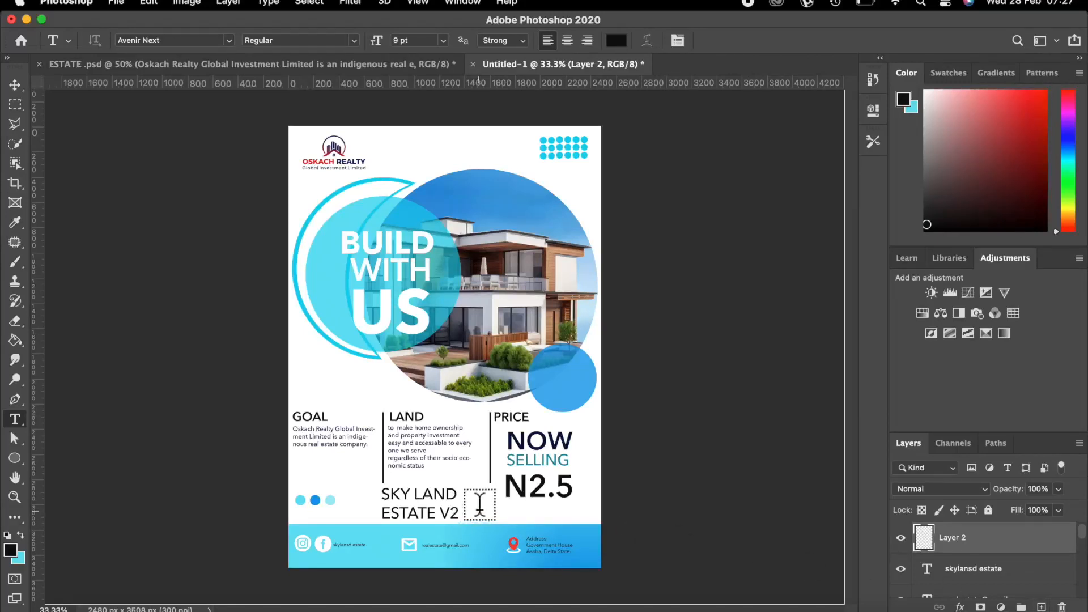
left_click(480, 510)
key("BackSpace")
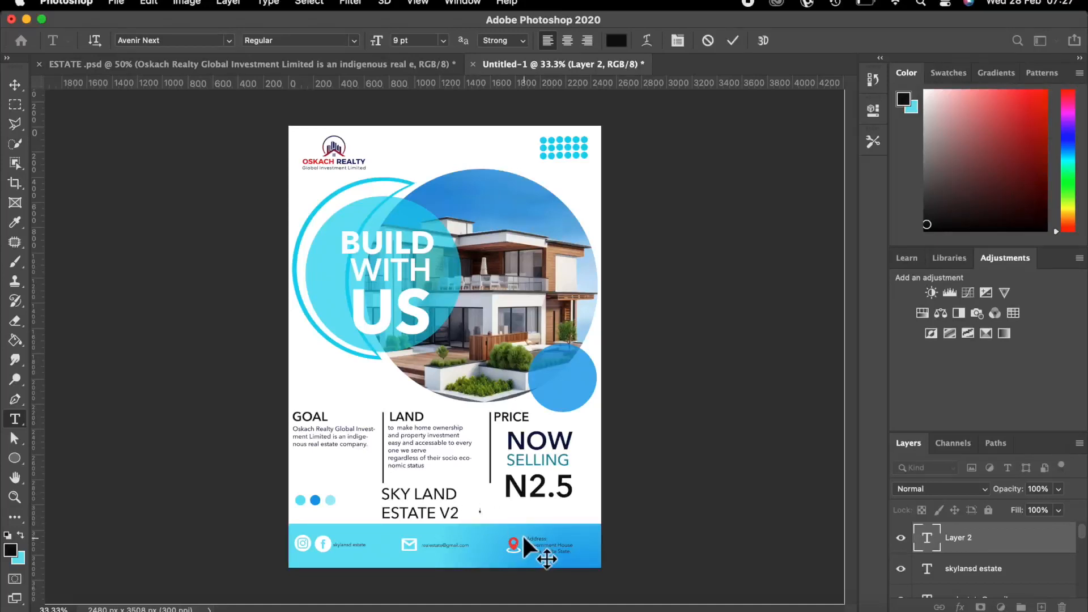
type("Cal")
left_click(733, 41)
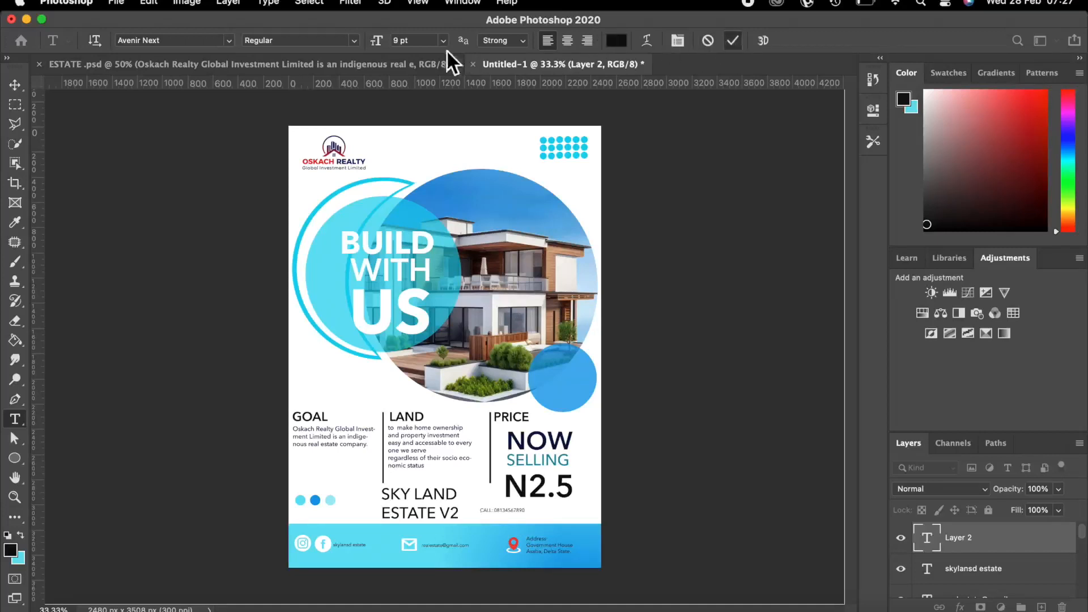
Format the call line as 16 pt Medium weight in red #f40909.
left_click(444, 40)
left_click(420, 182)
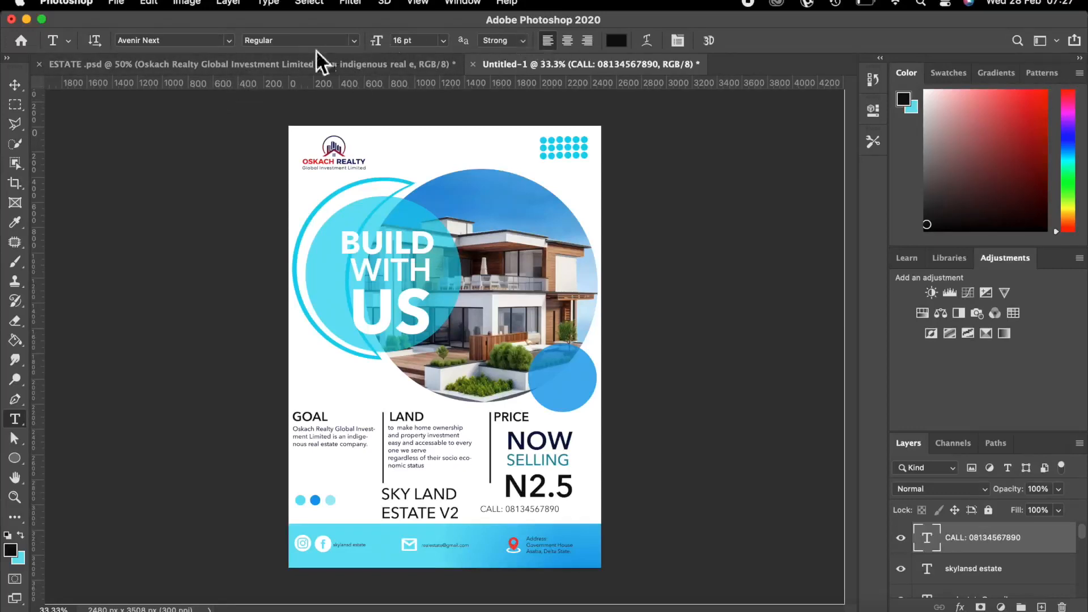
left_click(353, 40)
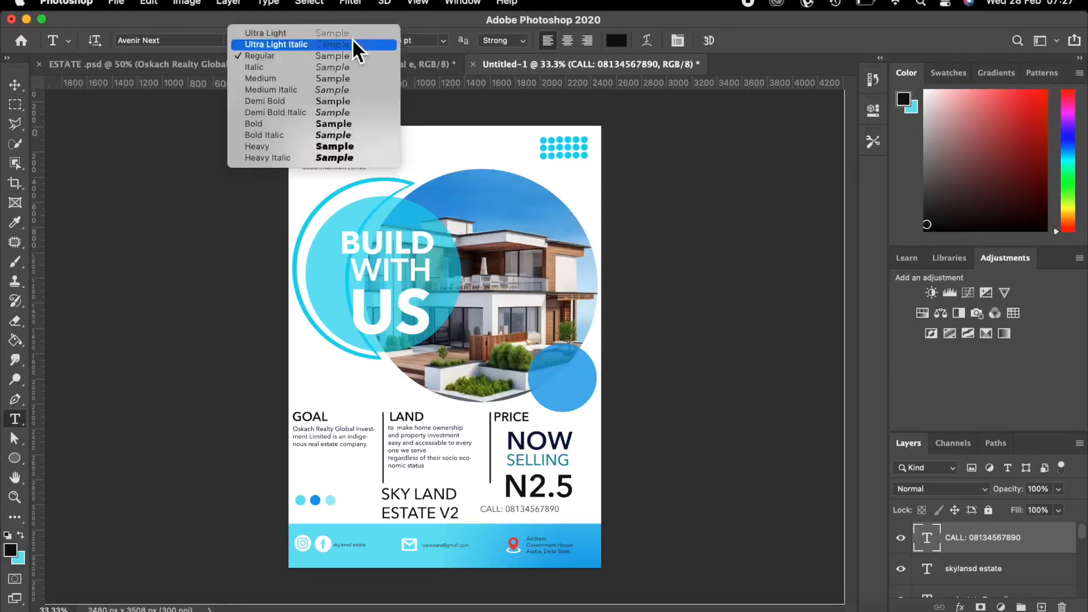
left_click(273, 77)
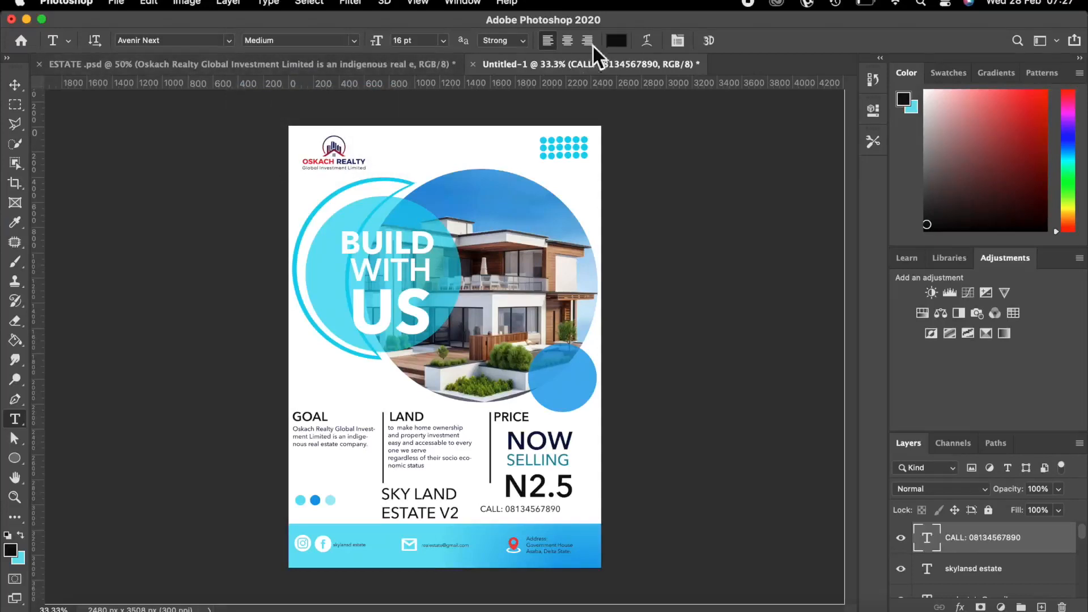
left_click(615, 41)
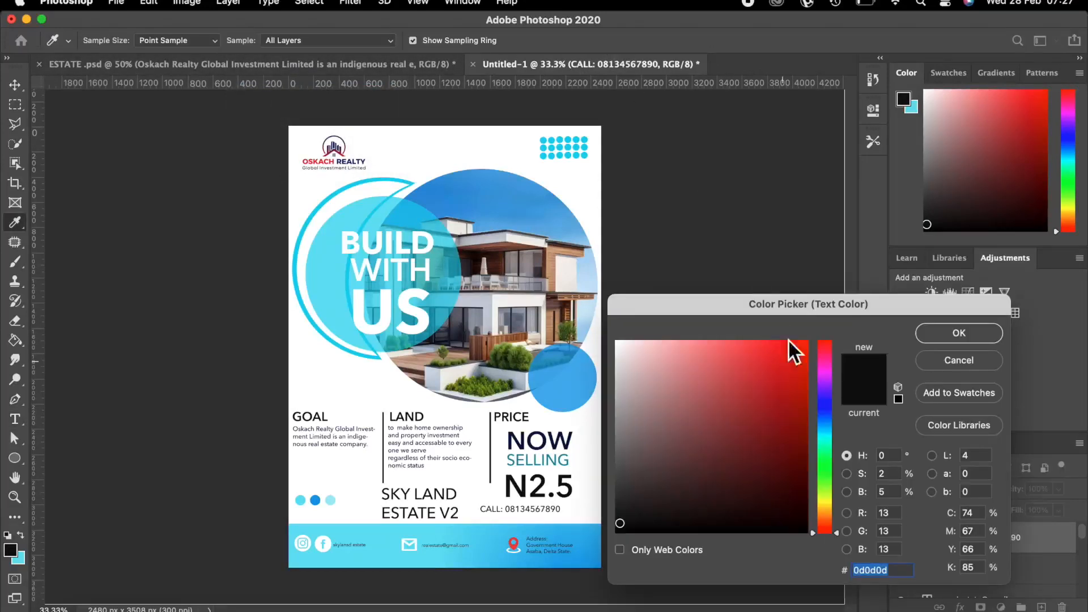
left_click(801, 349)
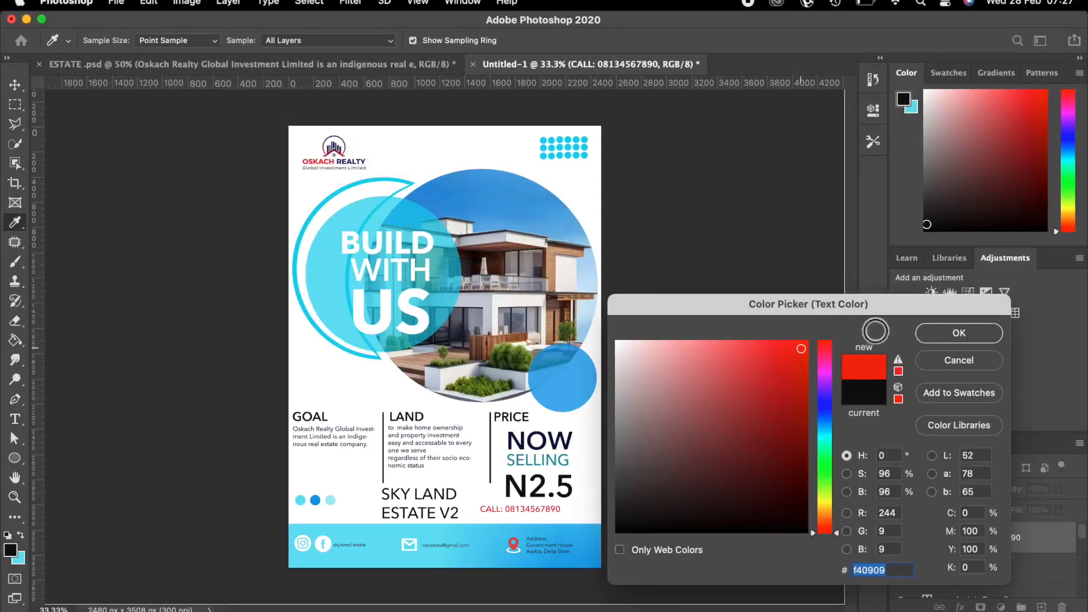
left_click(936, 329)
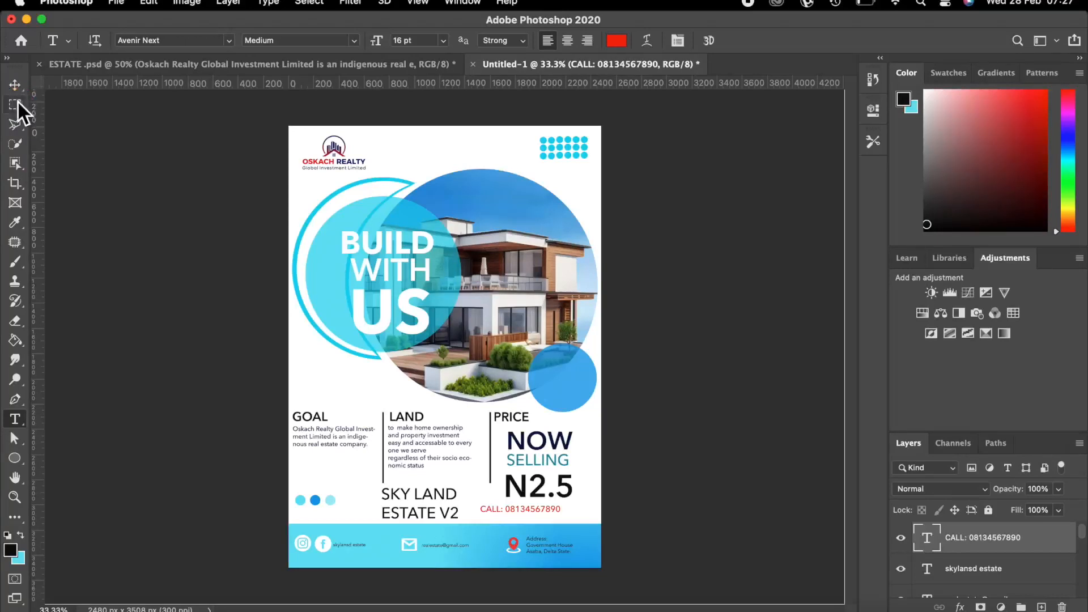
Nudge the red call line down once and right four times with Shift, then deselect it.
left_click(15, 85)
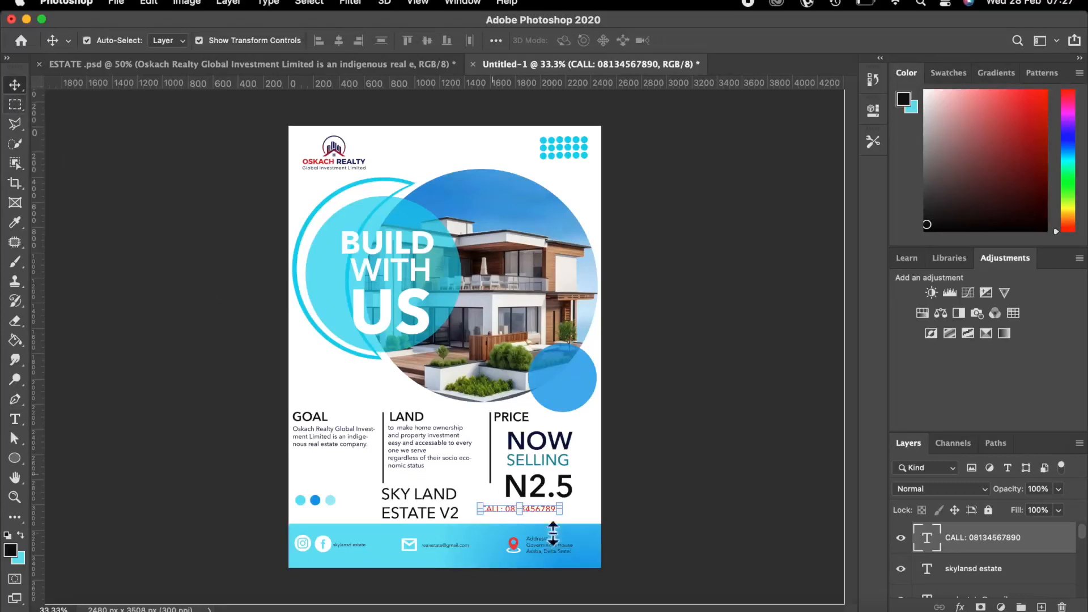
key("Down")
key("Down")
key("Down")
key("Down")
key("Down")
key("Down")
key("Down")
key("Down")
key("Down")
key("Down")
key("Down")
key("Down")
key("Down")
key("Down")
key("Down")
key("Down")
key("shift+Right")
key("shift+Right")
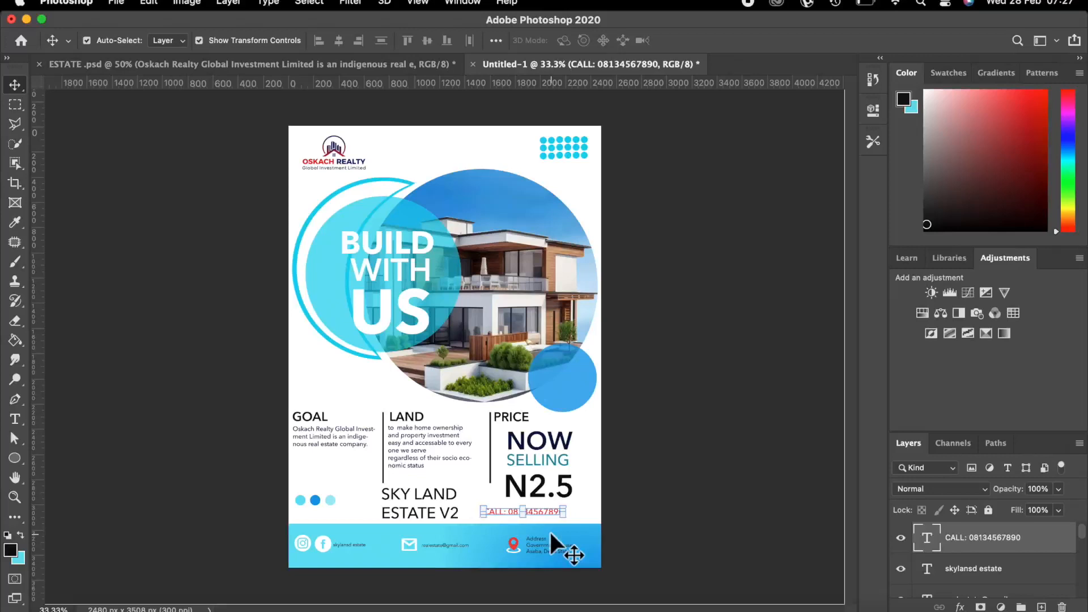
key("shift+Right")
key("shift+Right")
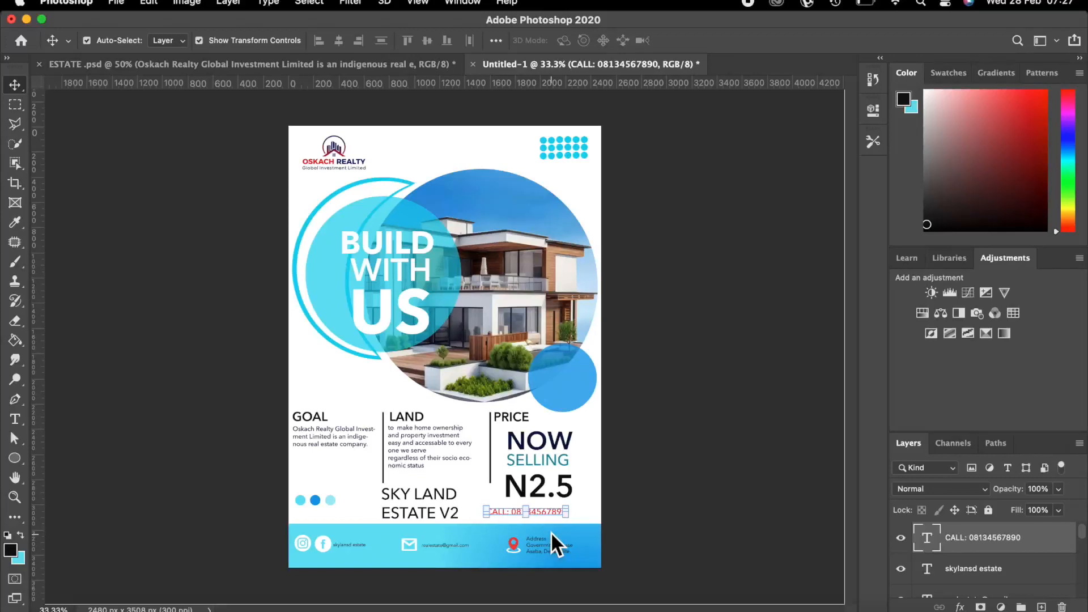
key("shift+Right")
key("shift+Right")
key("shift+Right")
key("shift+Right")
key("shift+Right")
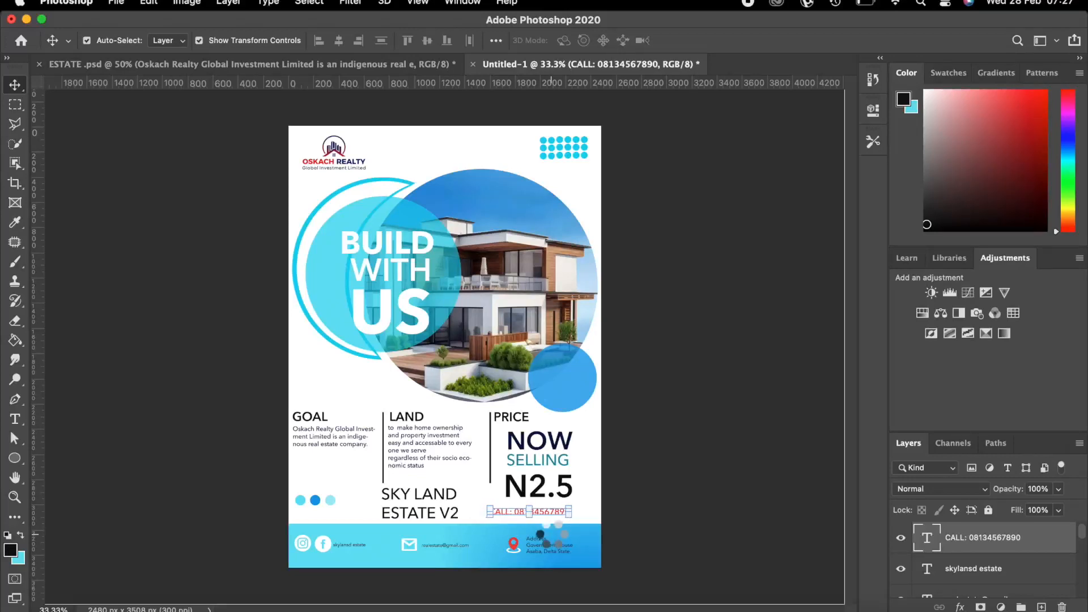
key("shift+Right")
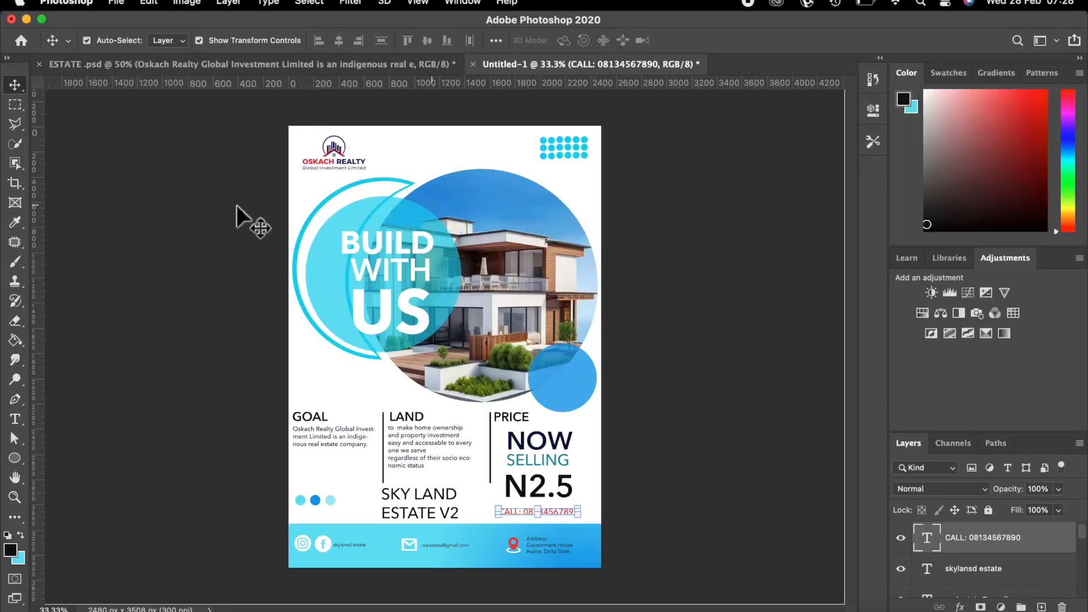
left_click(171, 204)
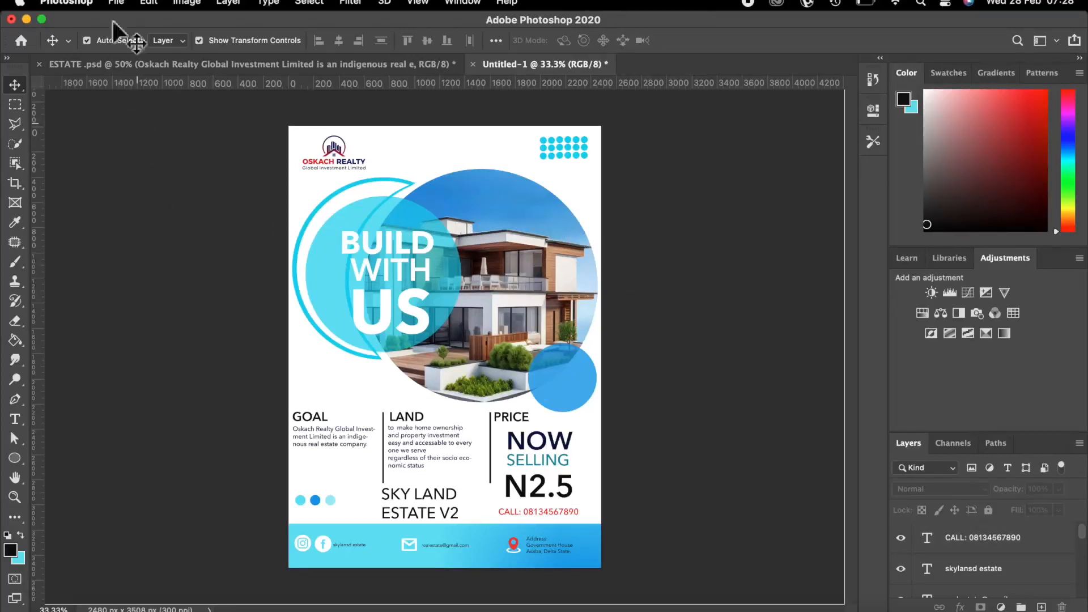
left_click(118, 5)
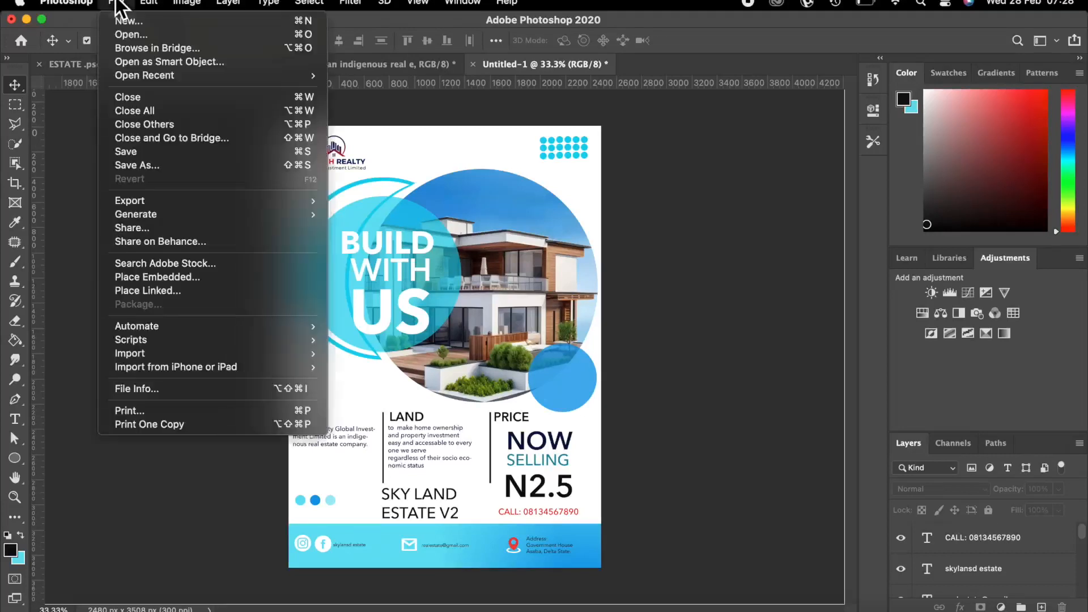
Save a copy of the flyer as estate.jpg in Downloads at maximum JPEG quality.
left_click(145, 163)
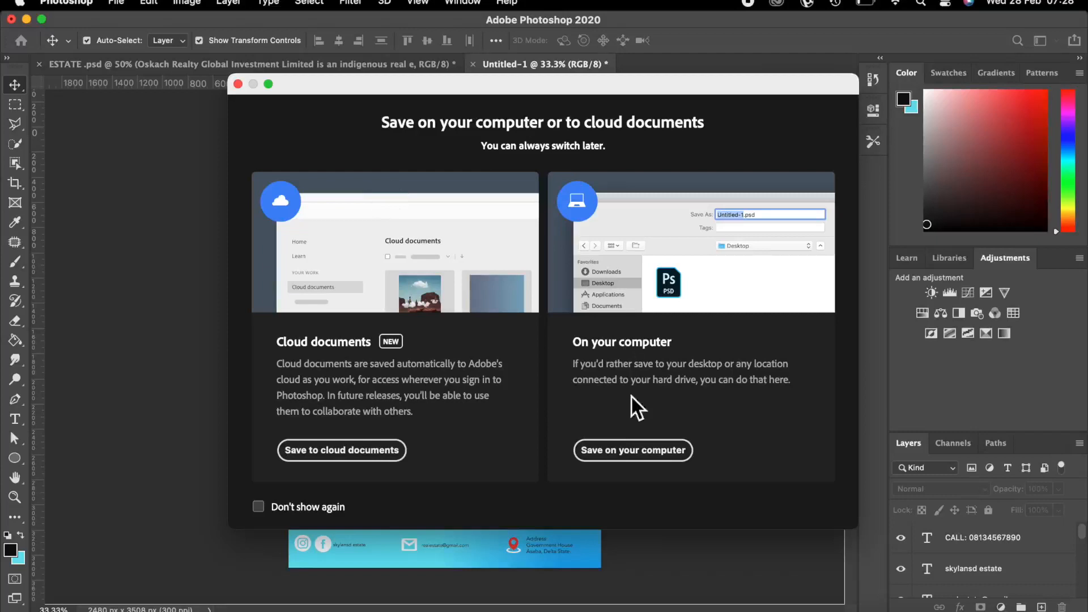
left_click(629, 452)
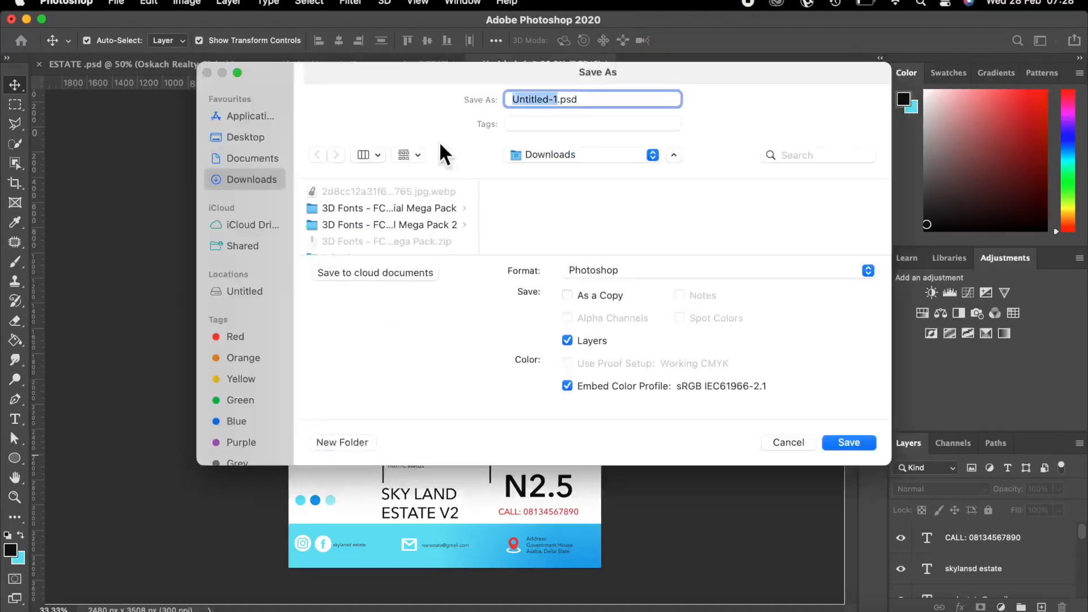
type("esta")
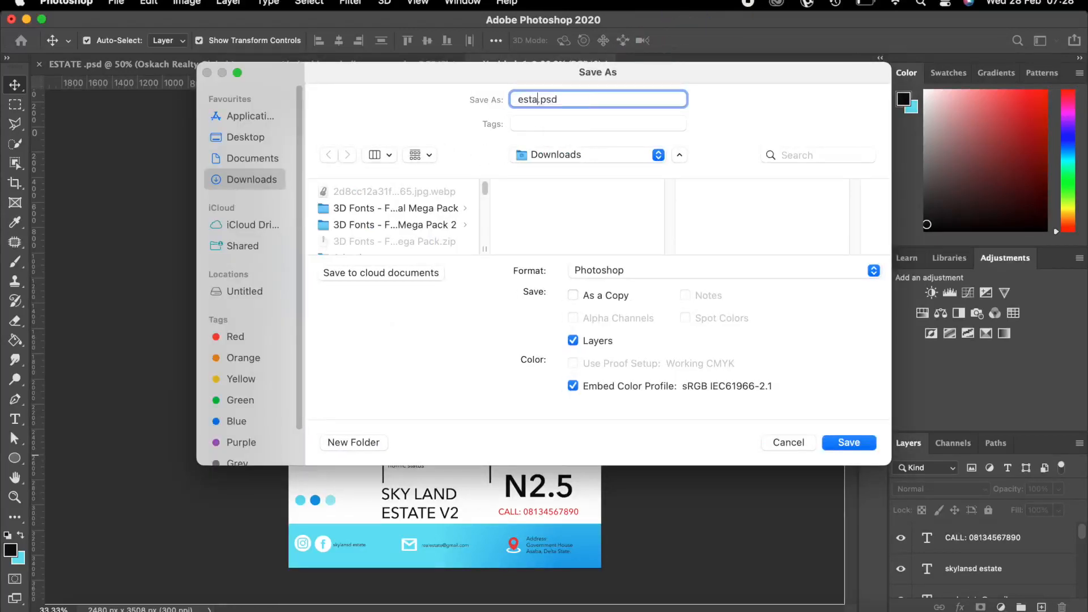
left_click(874, 266)
left_click(610, 386)
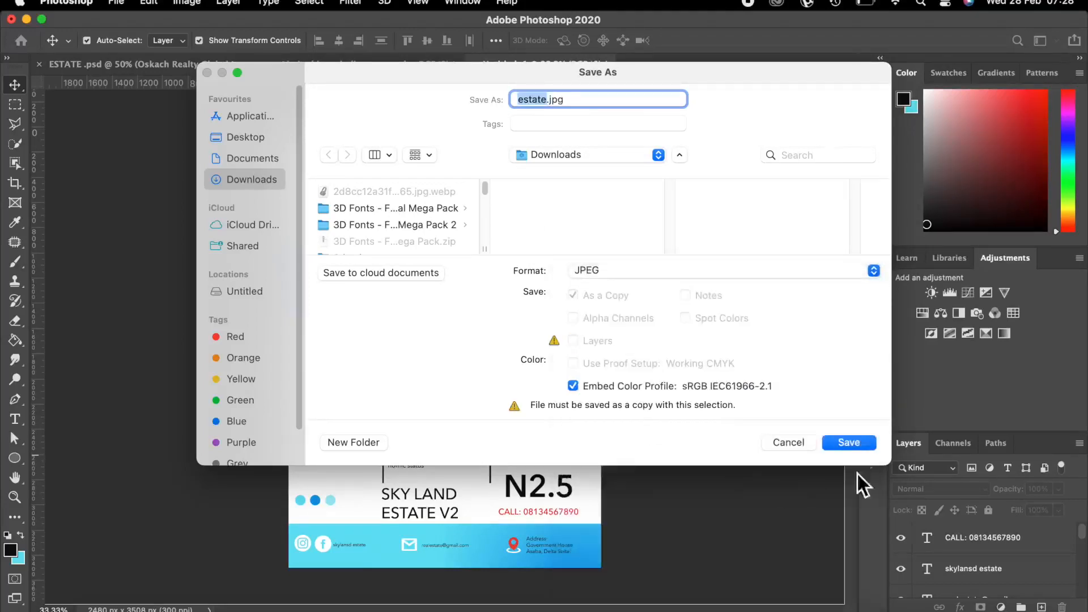
left_click(855, 438)
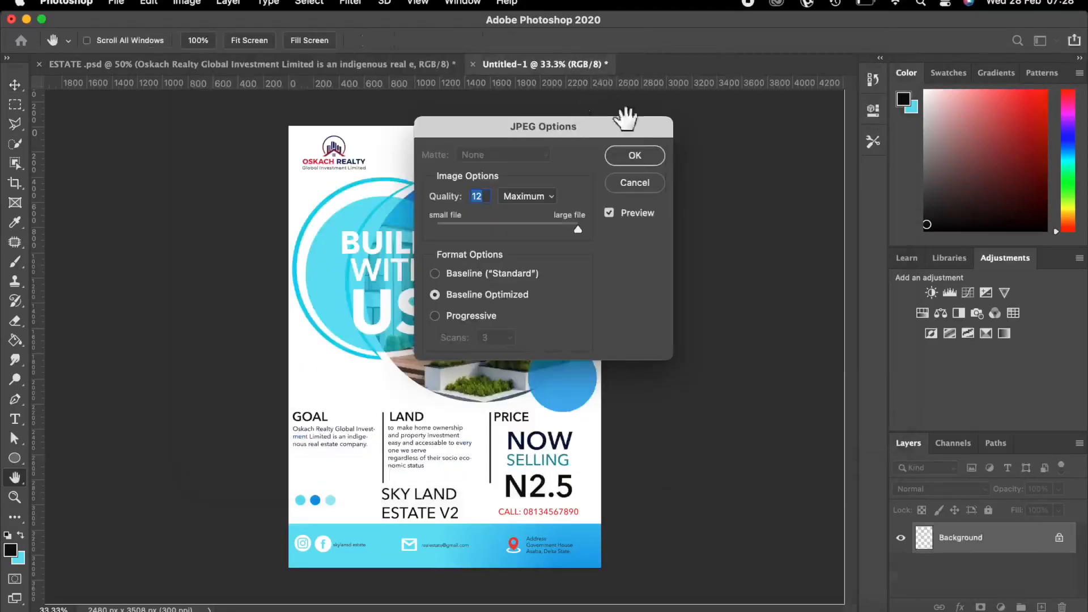
left_click(631, 158)
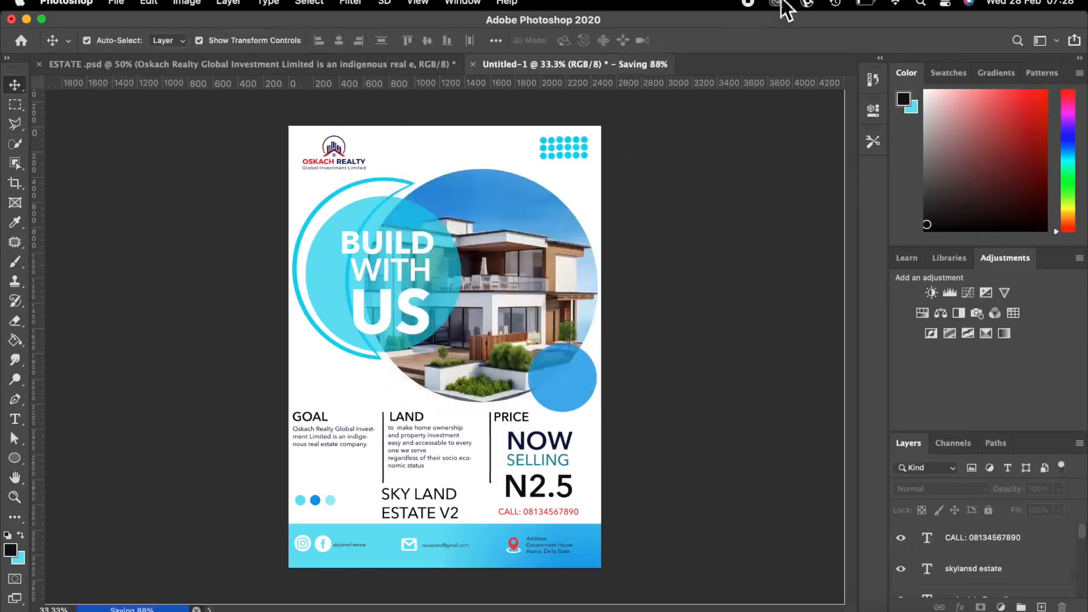